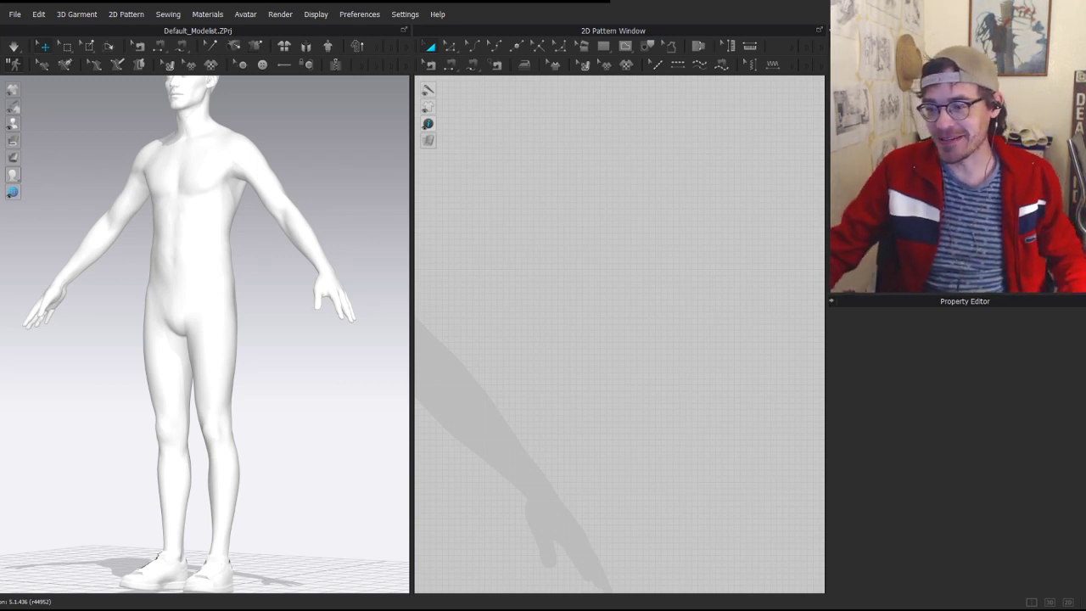
- Switch to XnView and compare the layouts of fingers, thumb opening and thumb piece across the glove pattern reference images
mouse_move(397, 609)
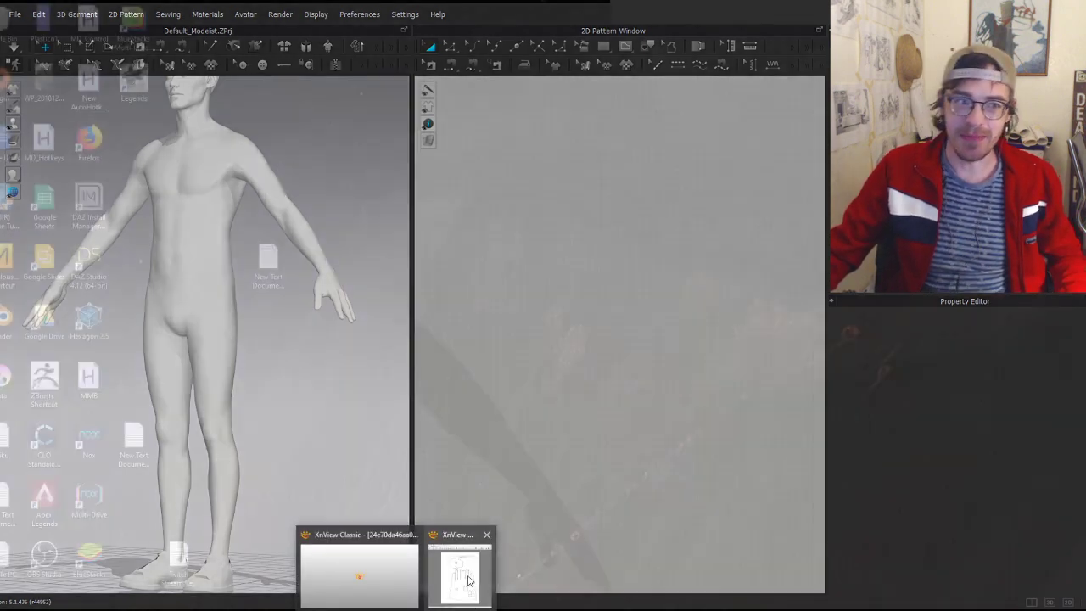
left_click(471, 581)
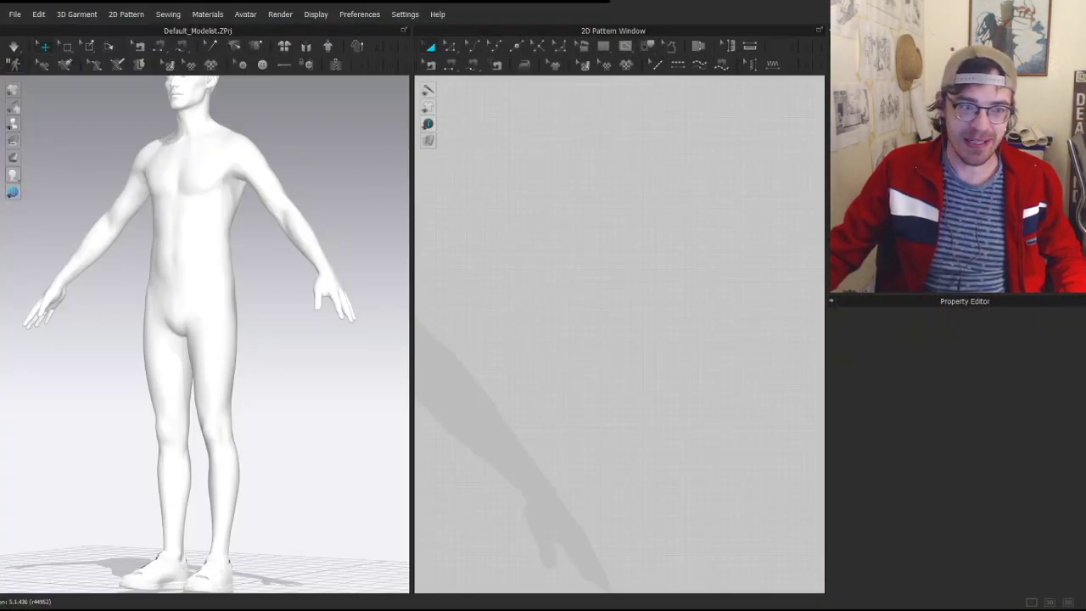
left_click_drag(0, 72, 519, 49)
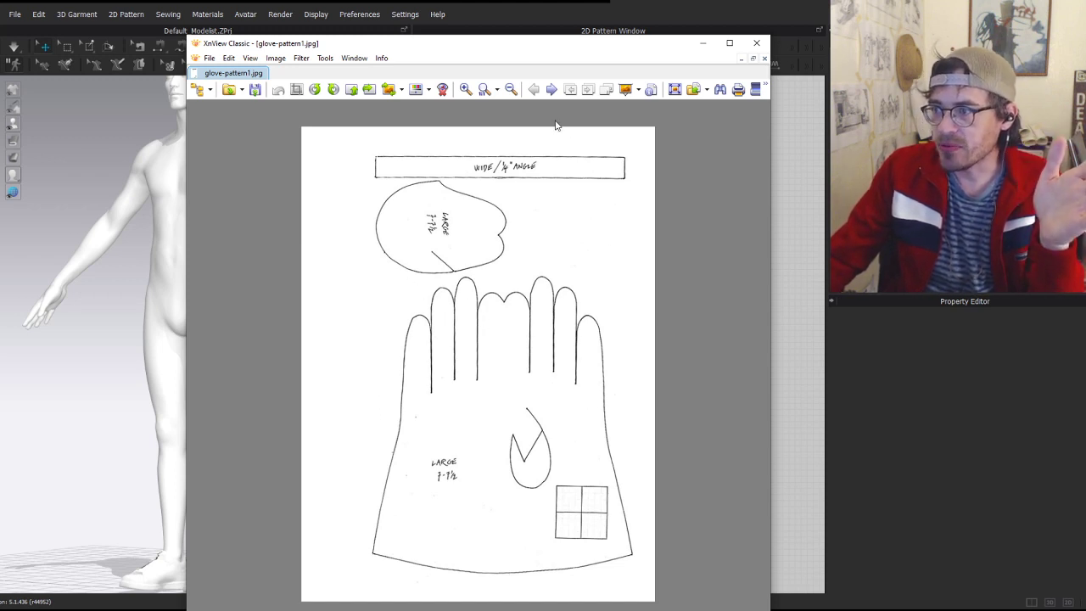
left_click(552, 90)
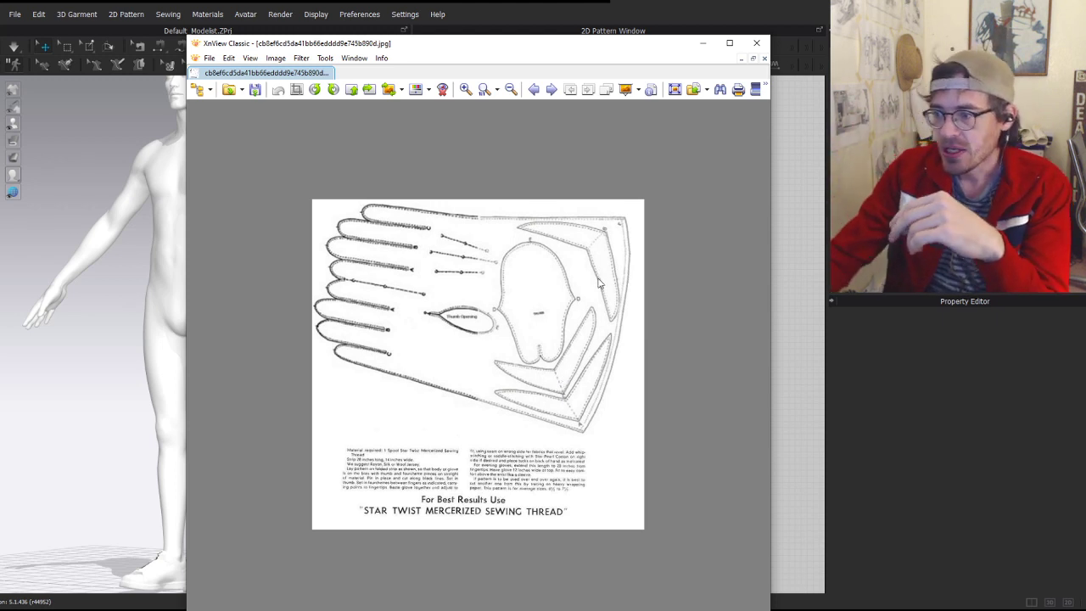
left_click(551, 89)
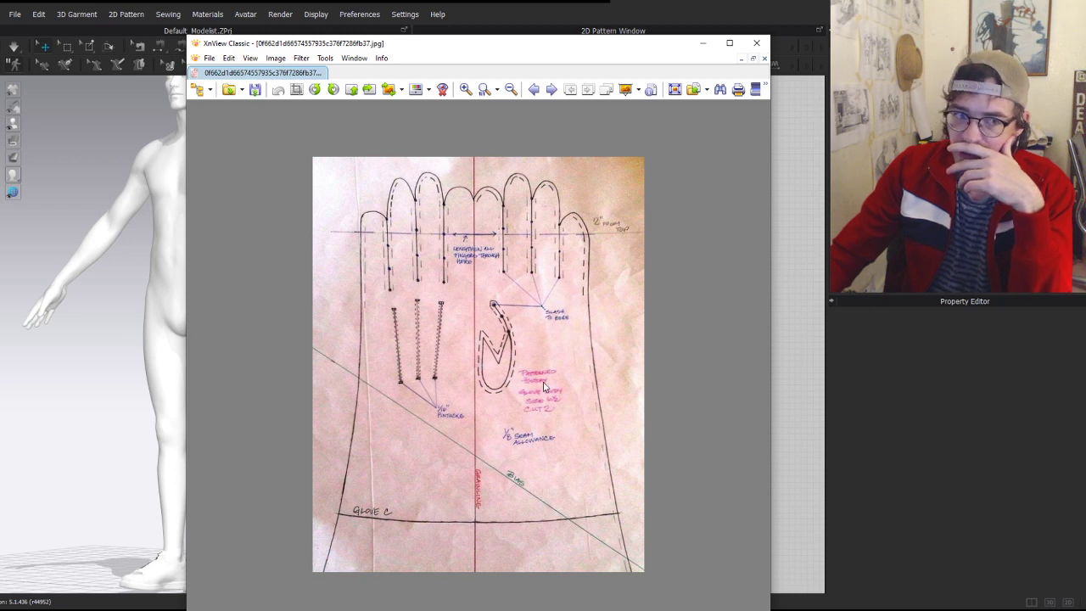
left_click(536, 90)
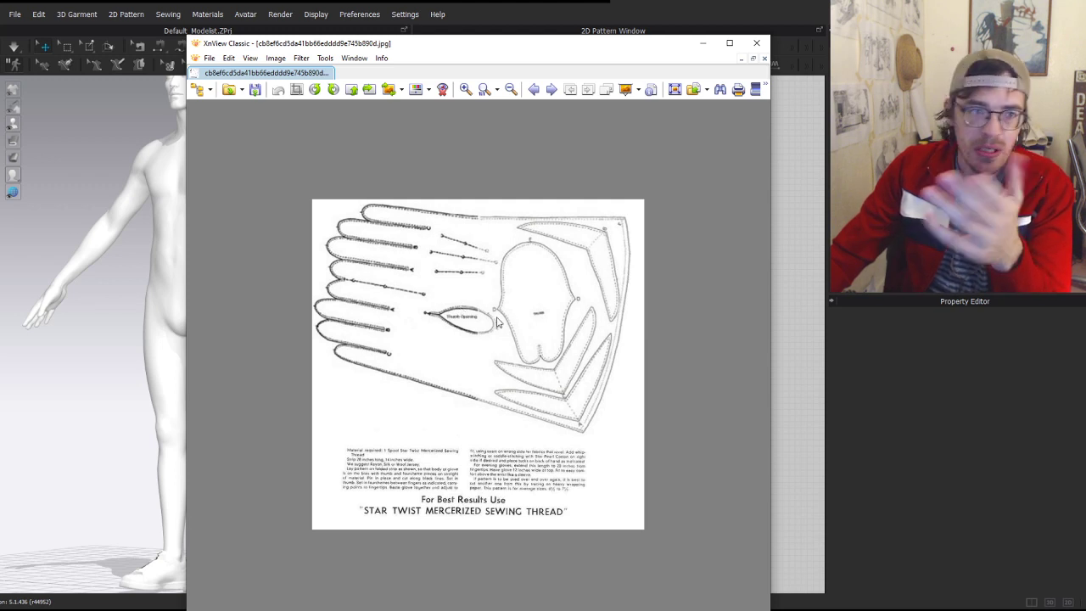
left_click(552, 89)
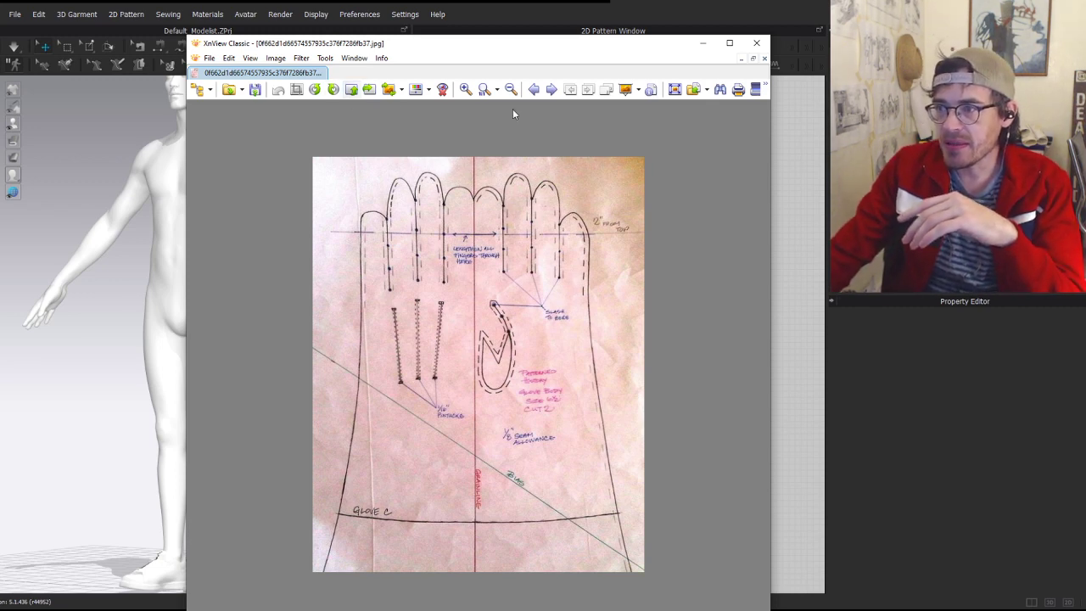
left_click(534, 88)
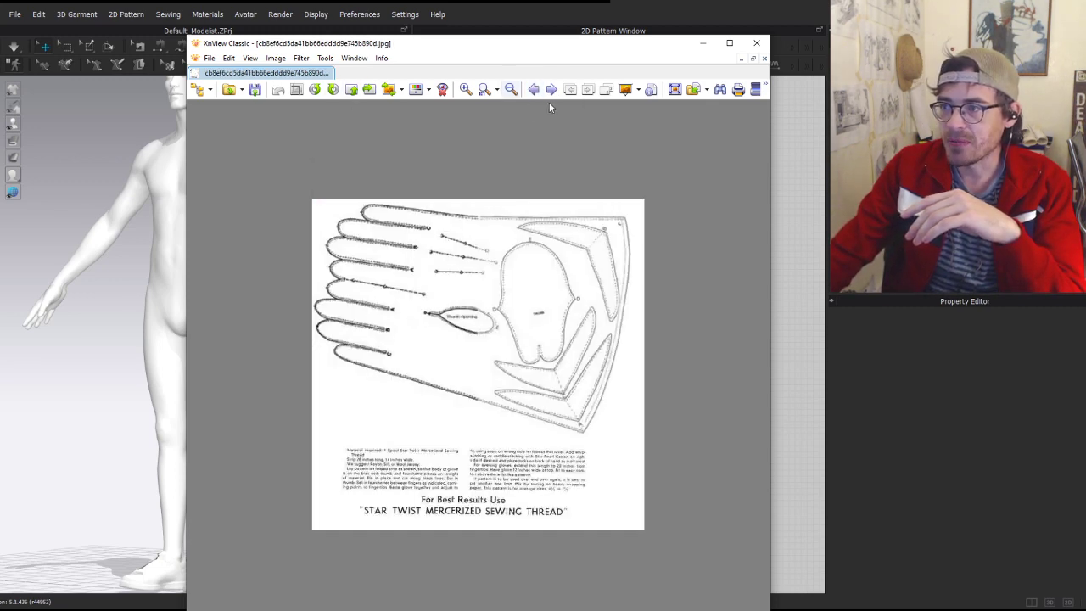
left_click(534, 89)
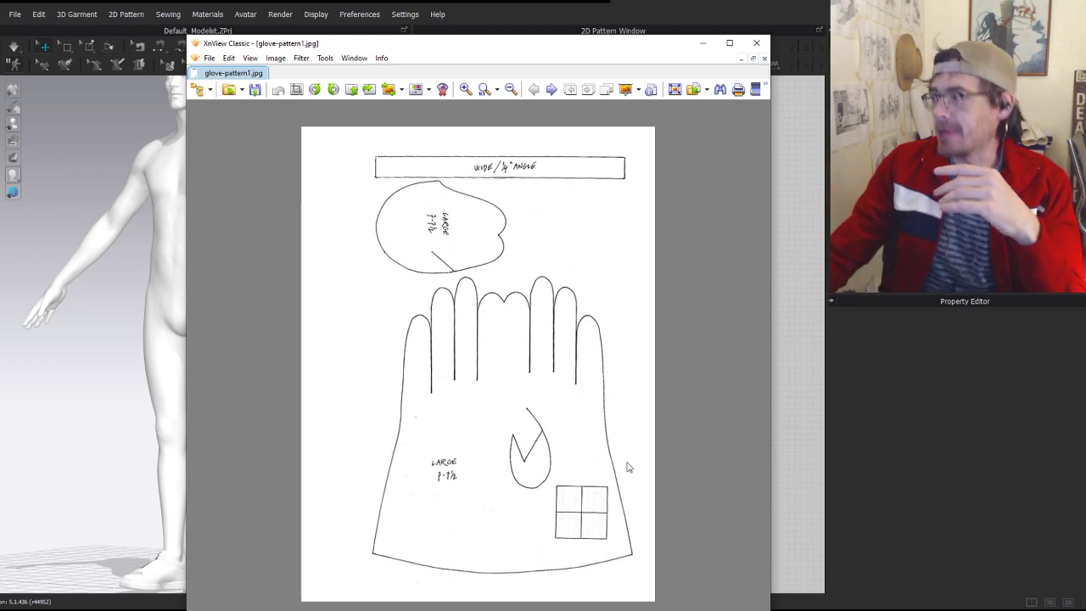
left_click(704, 46)
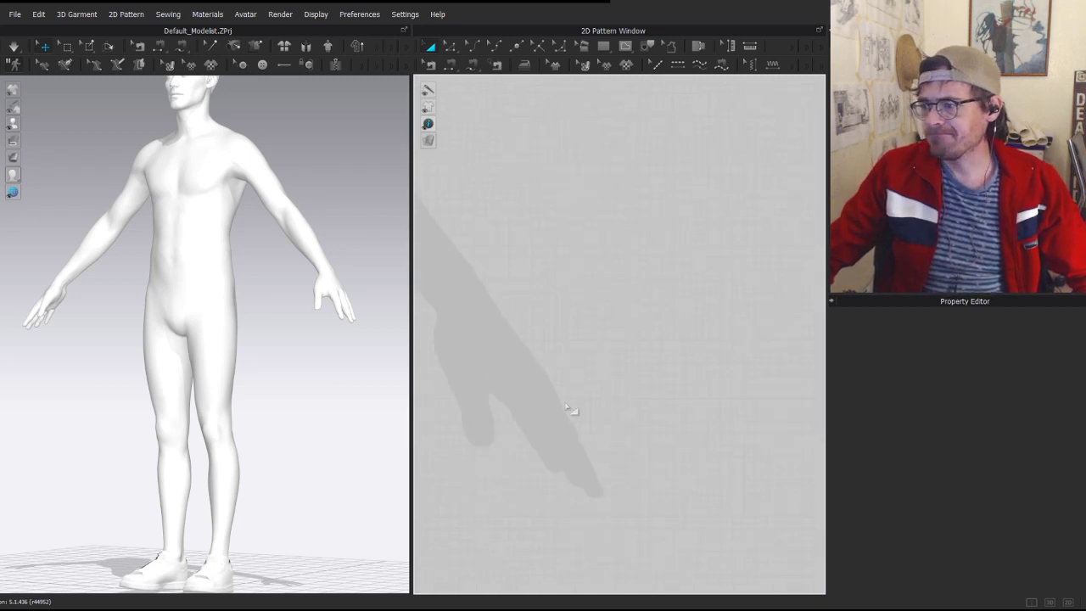
- Draw a tall rectangular pattern about 51 mm wide beside the 2D hand silhouette and move it closer to the avatar's hand in 3D
left_click(891, 102)
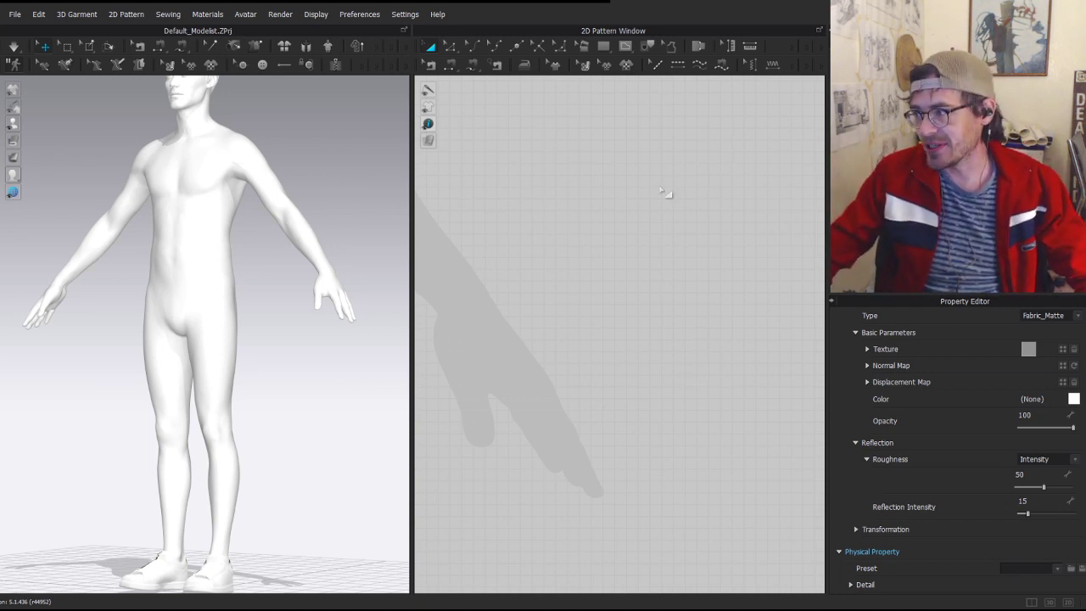
mouse_move(599, 330)
left_mouse_down()
mouse_move(676, 512)
mouse_move(658, 497)
left_mouse_up()
right_click_drag(329, 244, 169, 252)
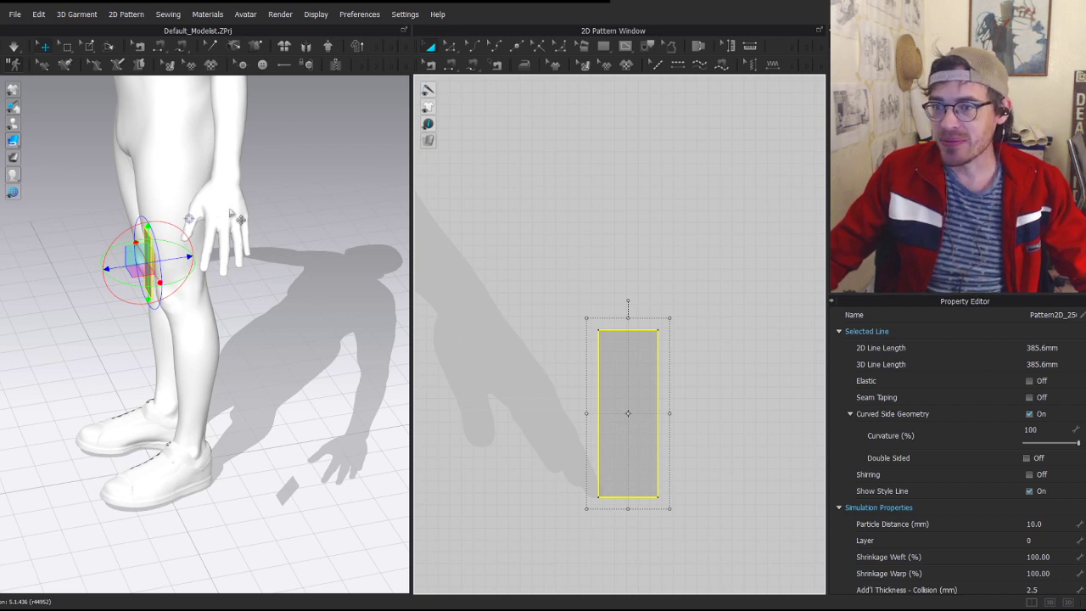
scroll(541, 378, "up", 2)
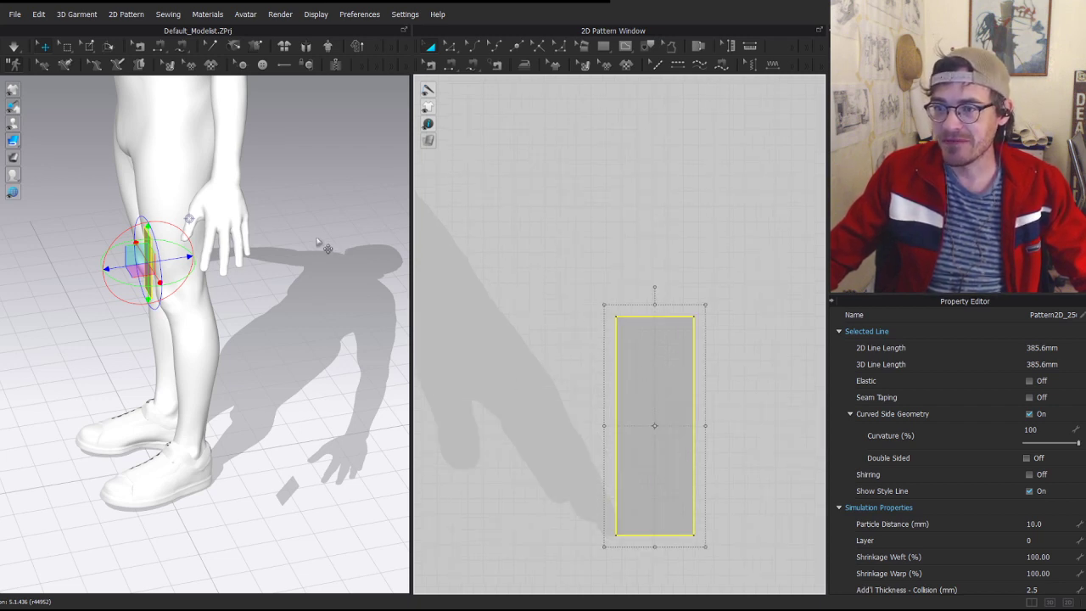
scroll(437, 189, "up", 2)
scroll(326, 225, "up", 2)
left_click_drag(129, 256, 194, 265)
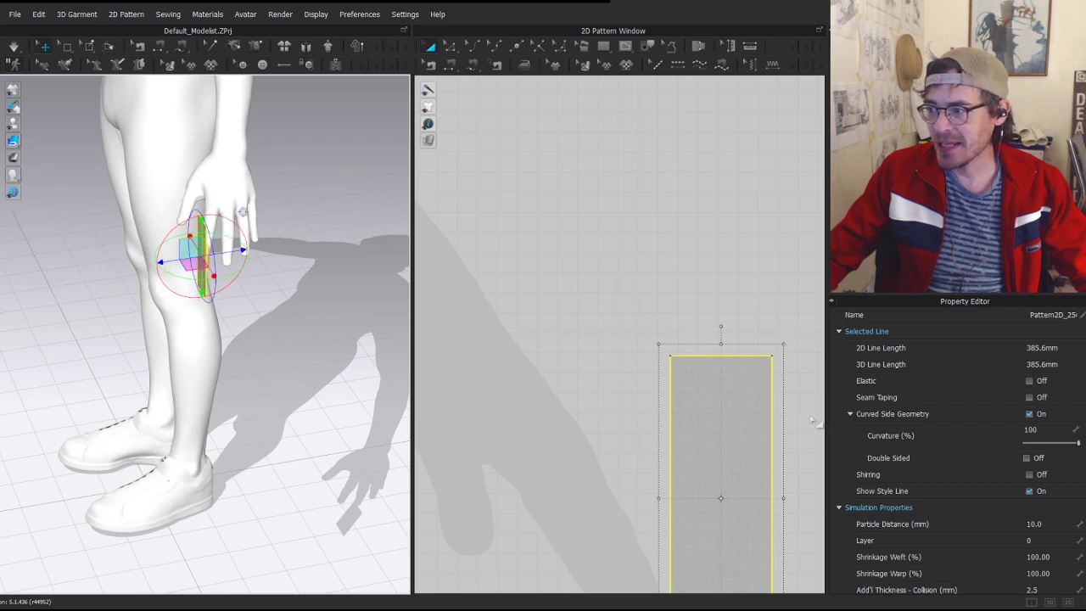
middle_click_drag(720, 389, 625, 209)
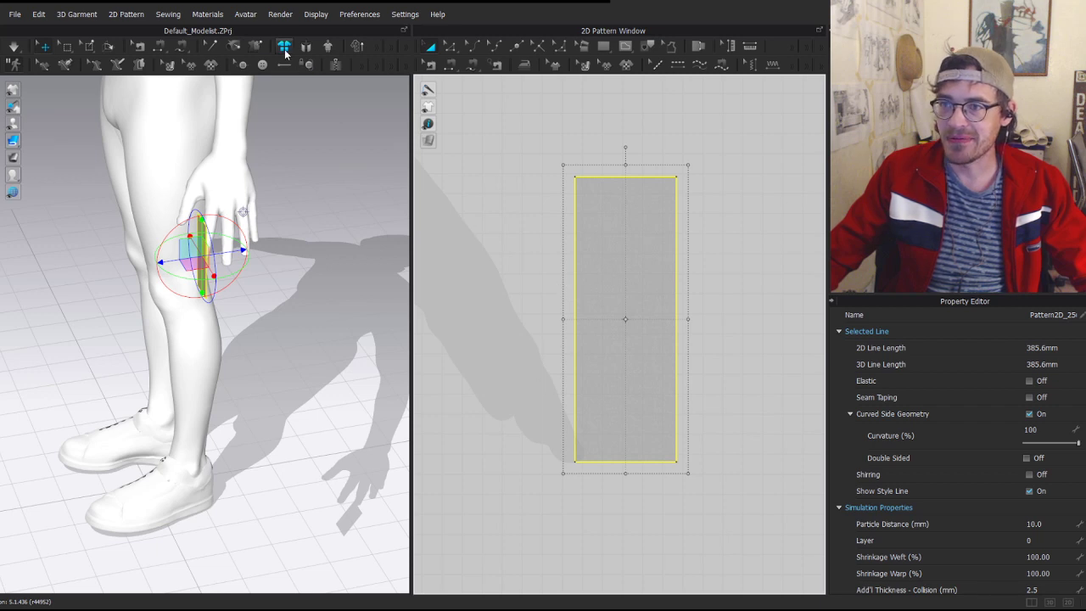
- Tack the rectangle's upper centre to the base of the avatar's middle finger on the back of the hand with Tack on Avatar
left_click(256, 47)
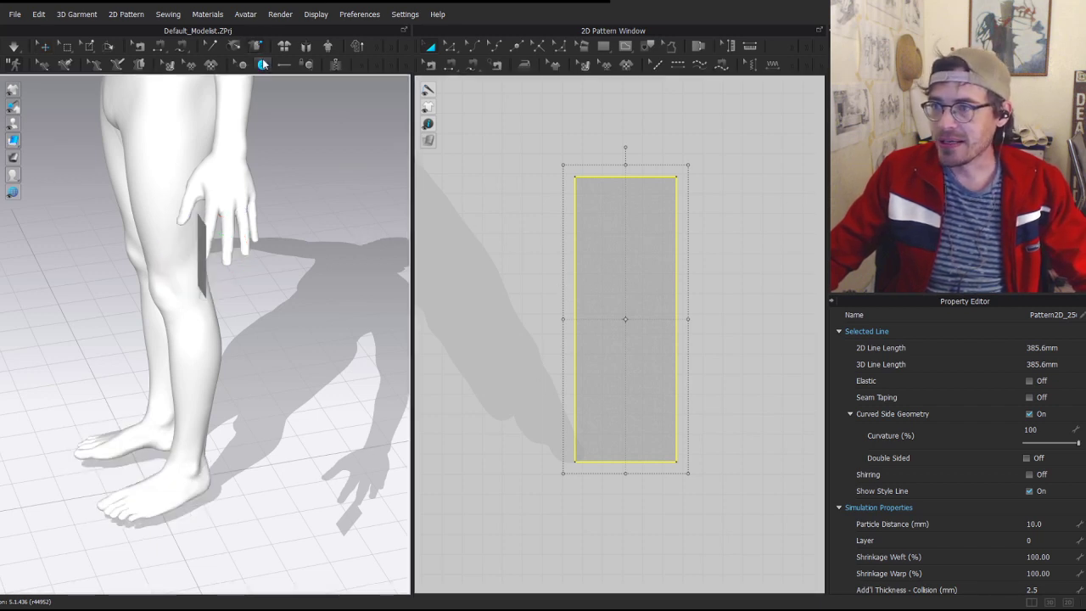
scroll(202, 201, "up", 3)
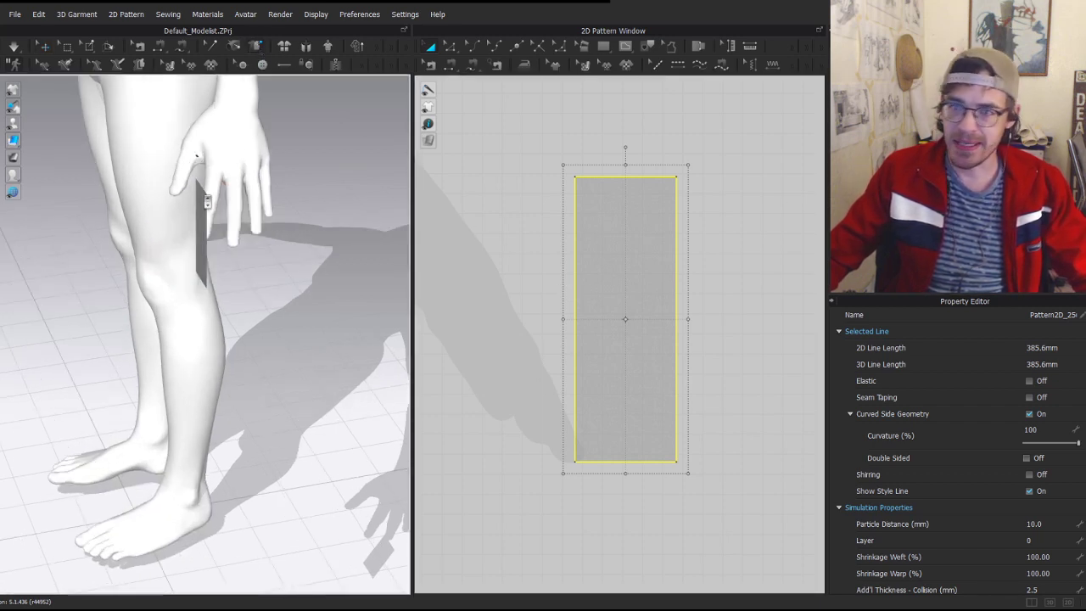
middle_click_drag(271, 115, 269, 49)
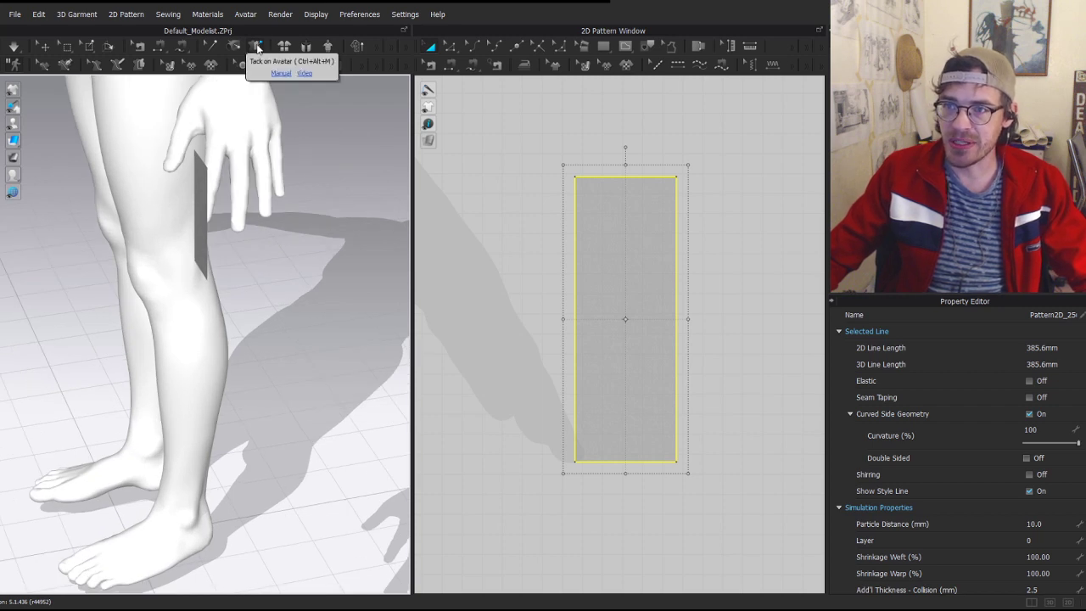
right_click_drag(252, 219, 318, 197)
middle_click_drag(248, 214, 308, 294)
scroll(246, 257, "up", 3)
scroll(292, 139, "up", 1)
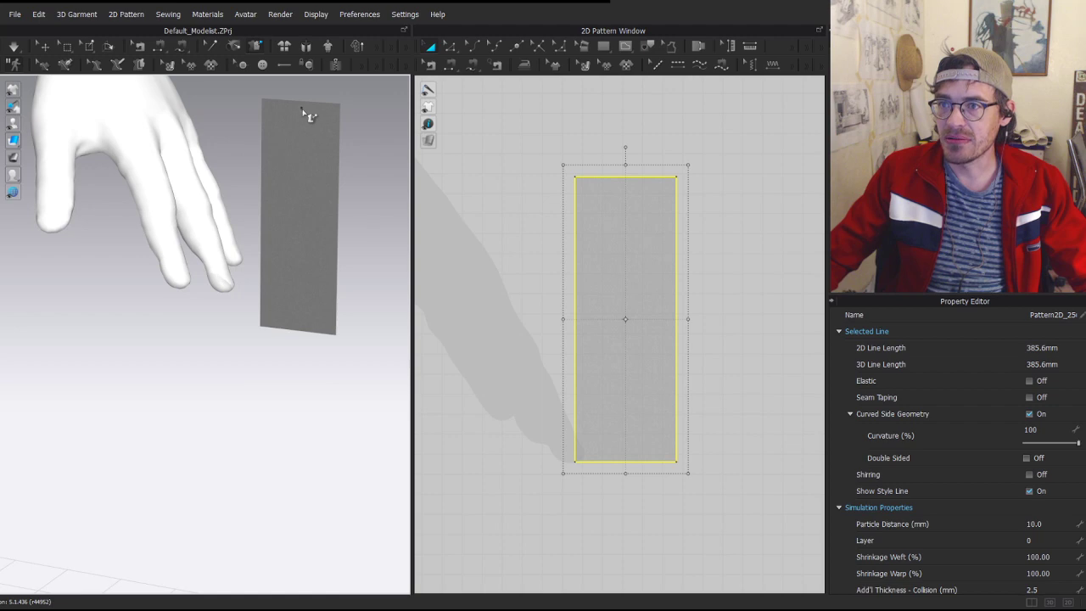
left_click(301, 109)
right_click_drag(364, 137, 340, 137)
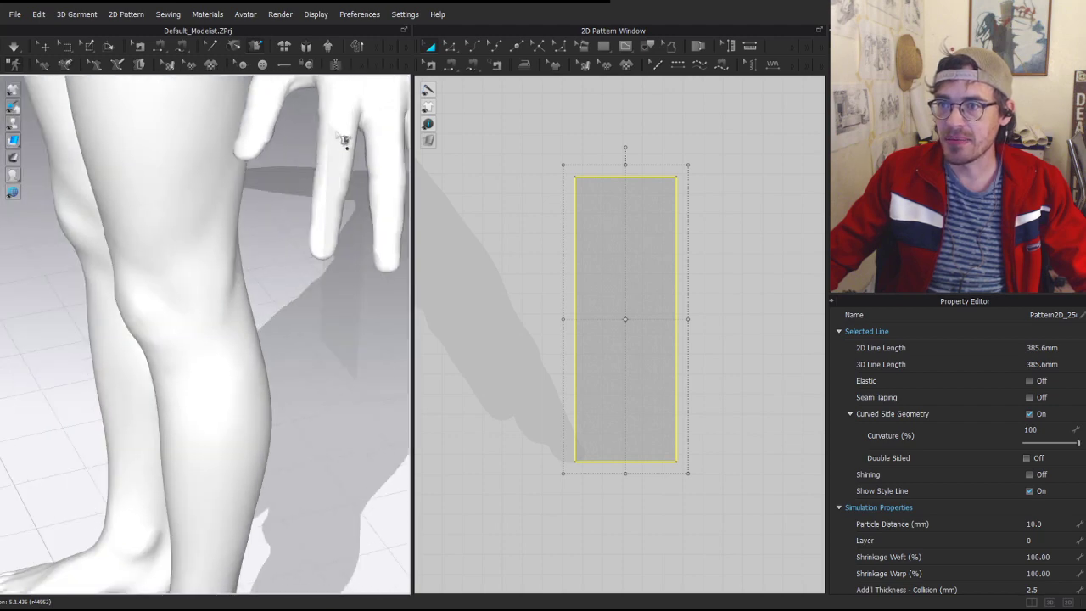
middle_click_drag(340, 138, 183, 270)
scroll(277, 229, "up", 1)
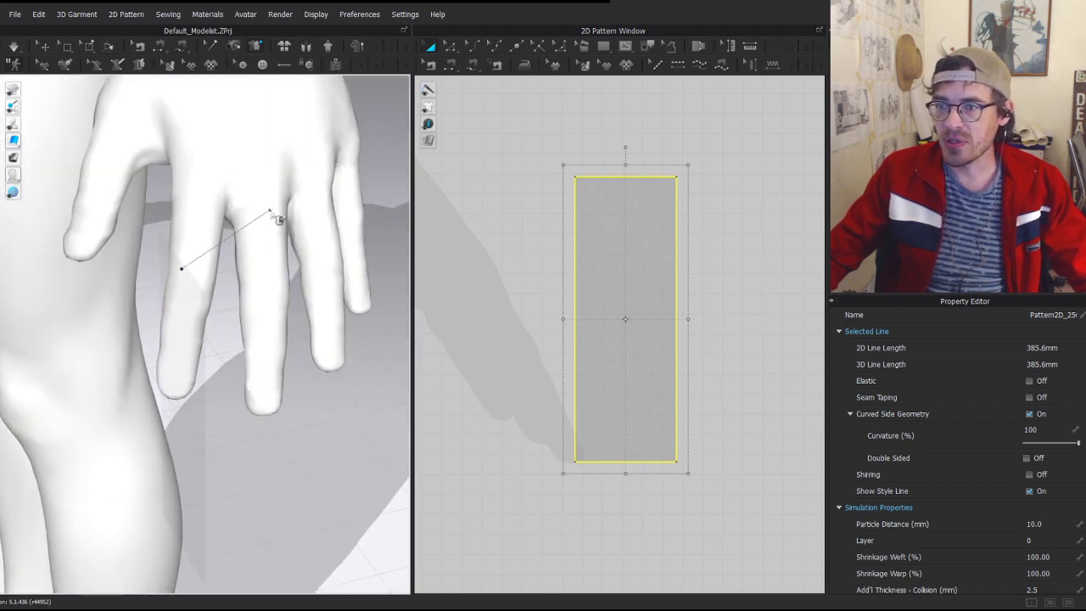
right_click_drag(285, 217, 263, 225)
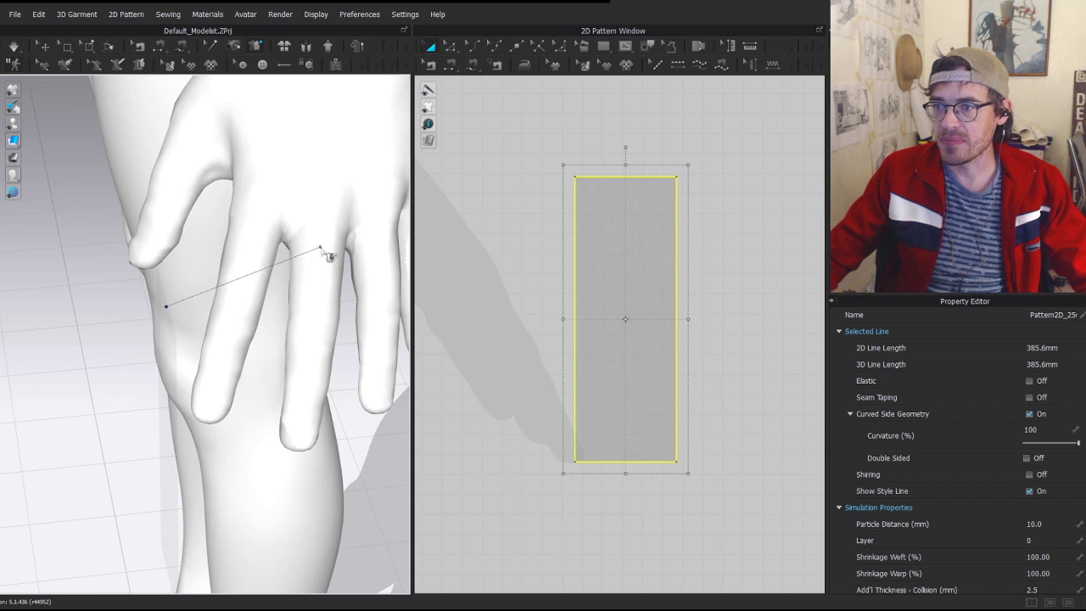
left_click(321, 249)
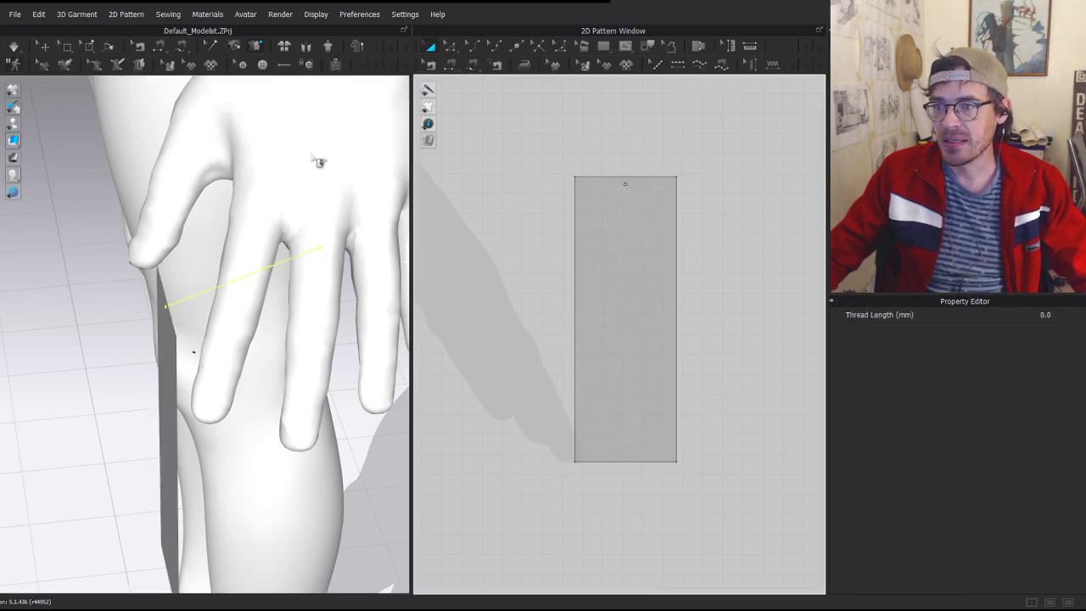
- Simulate the tacked rectangle and pull it straight so it hangs along the back of the middle finger
key("space")
left_click_drag(350, 259, 352, 243)
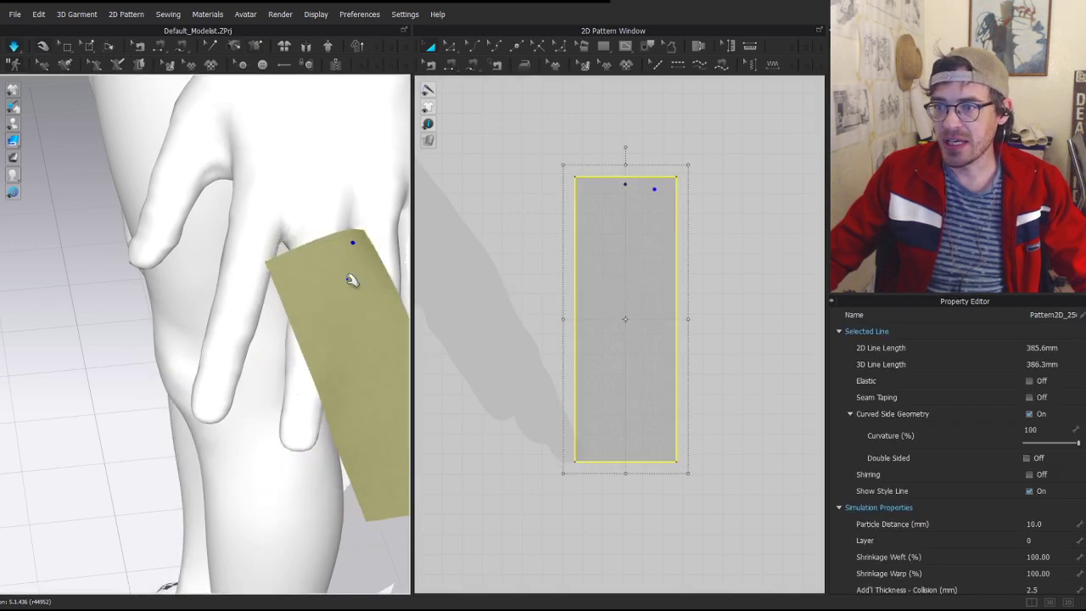
left_click_drag(344, 410, 291, 408)
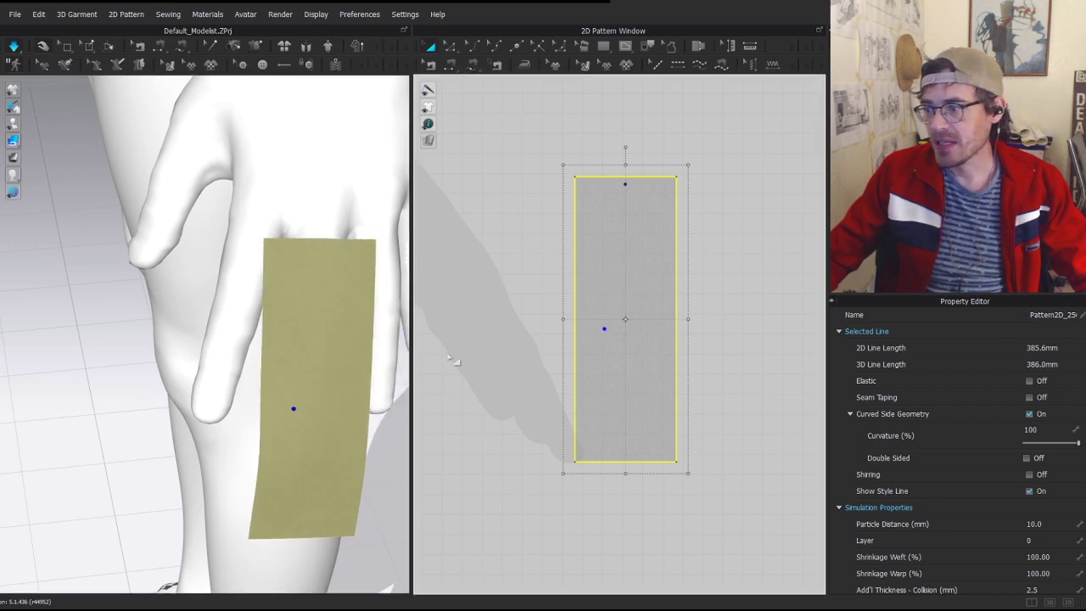
right_click_drag(284, 296, 368, 363)
- Shorten the rectangle by moving its lower edge up to just past the middle fingertip, and simulate the shortened piece
key("z")
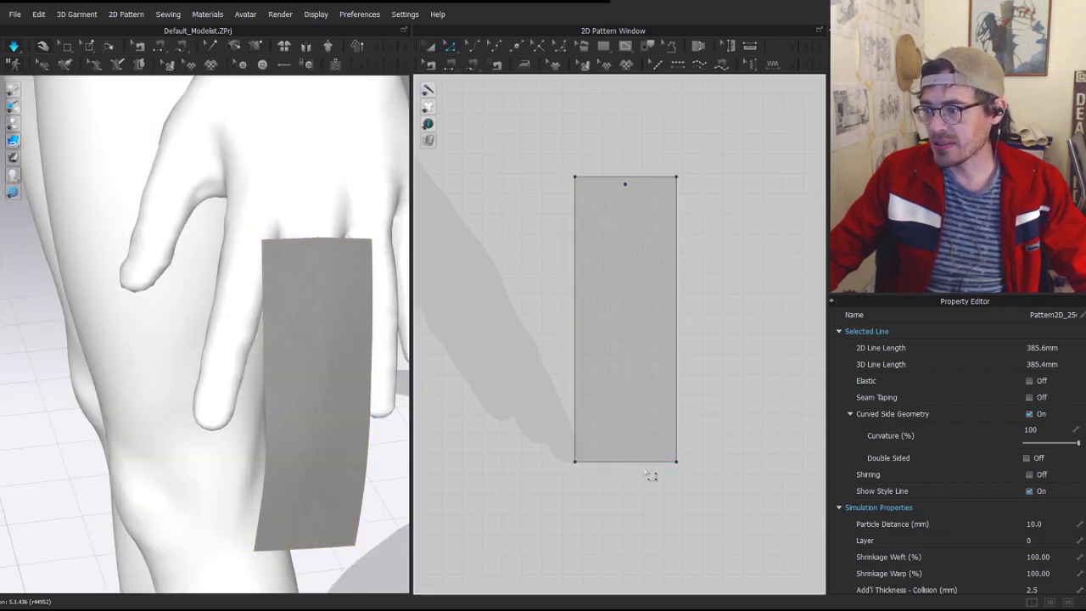
left_click_drag(635, 462, 633, 408)
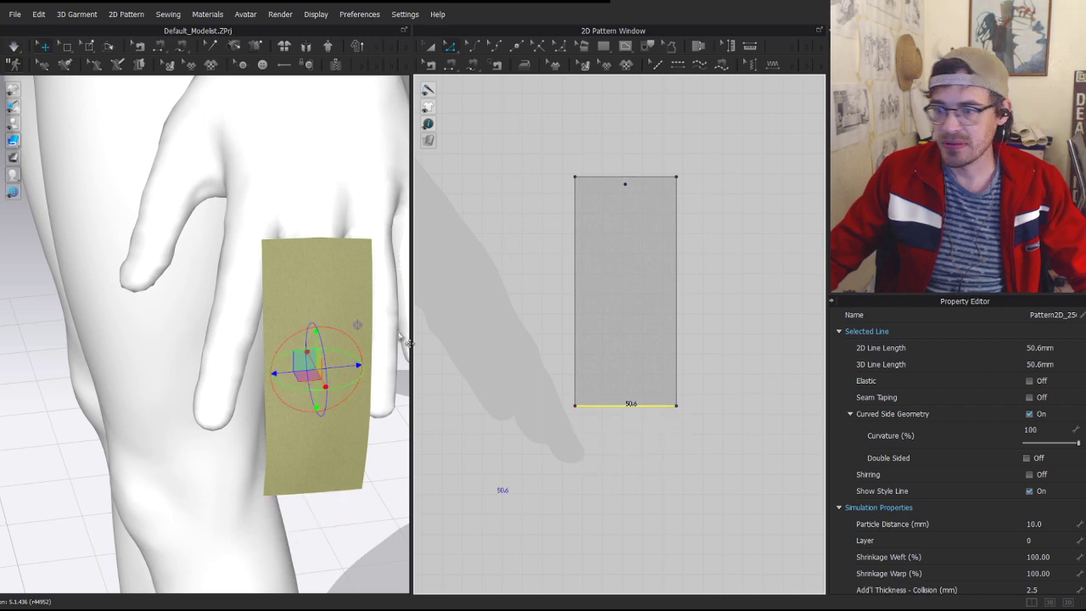
right_click_drag(333, 443, 350, 463)
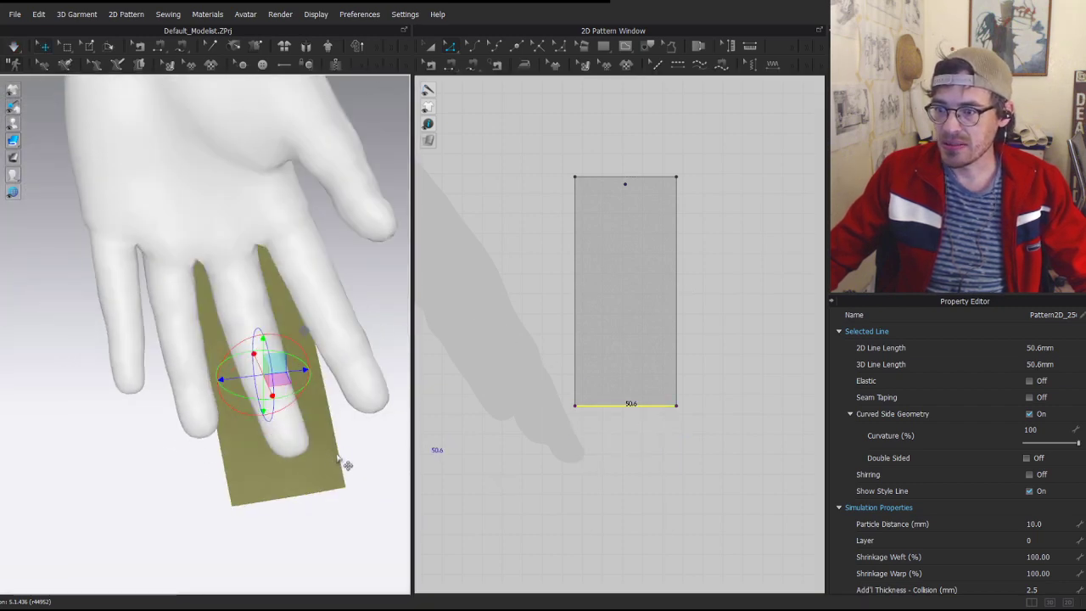
left_click_drag(332, 456, 354, 472)
key("space")
- Copy the shortened rectangle and paste the duplicate level with the original on its left in the 2D pattern layout
key("a")
left_click(620, 289)
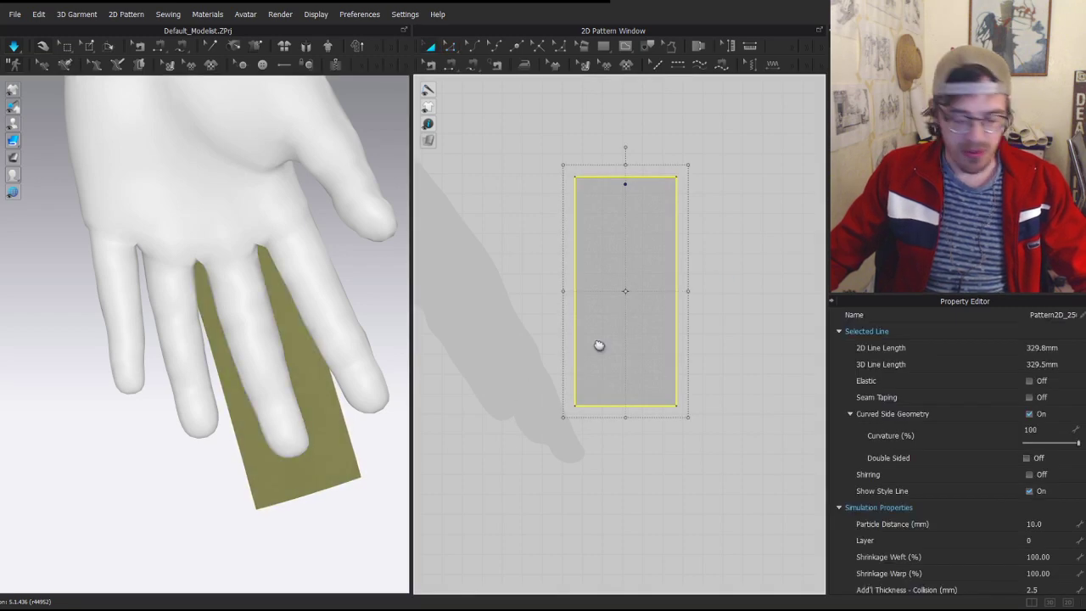
middle_click_drag(599, 344, 673, 336)
key("ctrl+c")
key("ctrl+v")
left_click(564, 291)
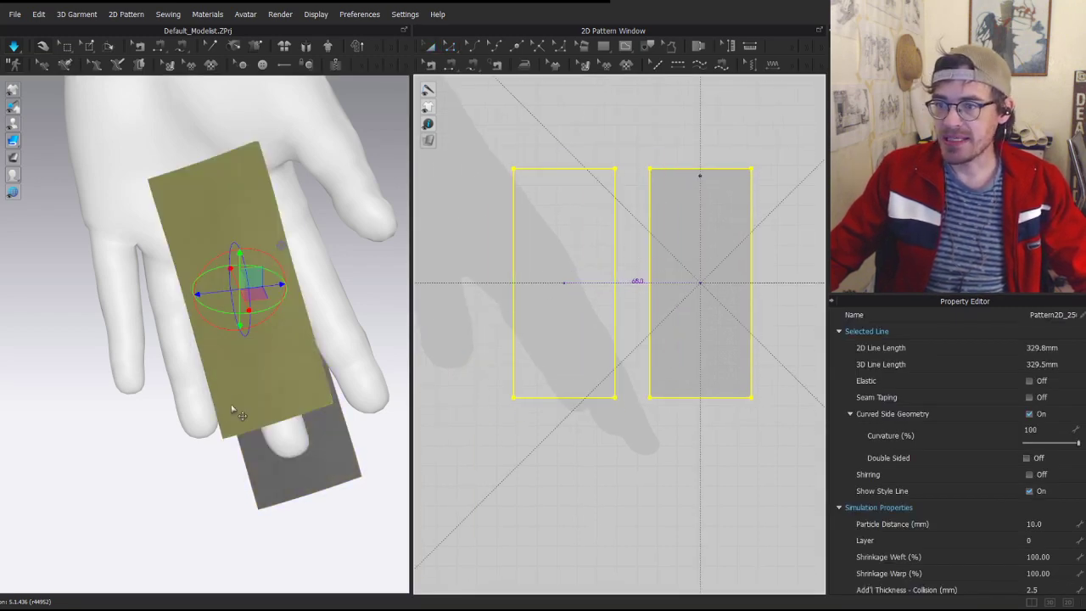
- Move the duplicate rectangle in 3D to the palm side of the middle finger, opposite the original piece
right_click_drag(277, 270, 179, 332)
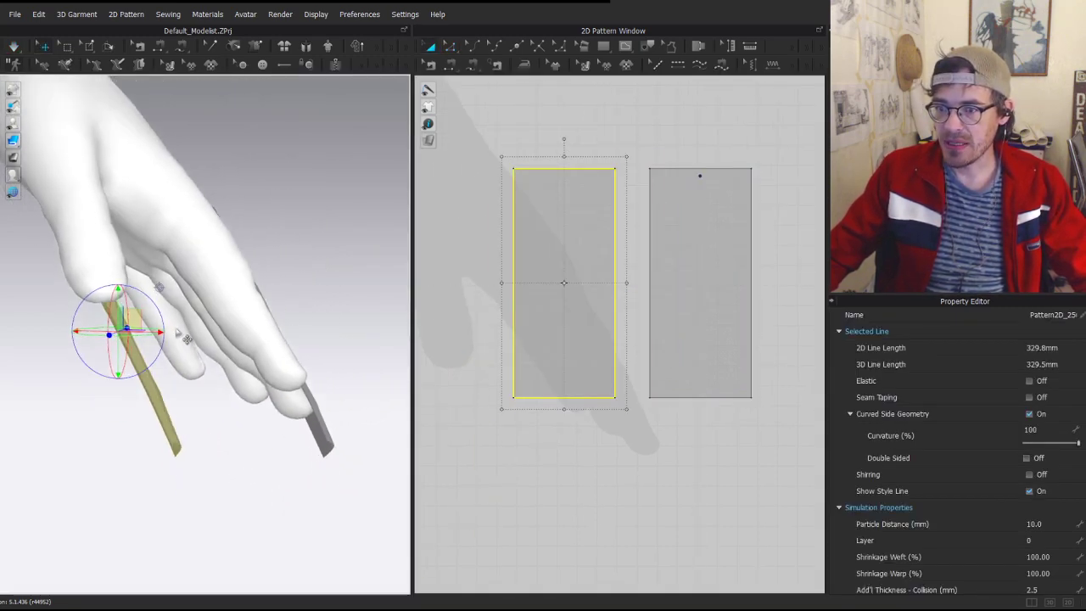
left_click_drag(135, 315, 236, 353)
right_click_drag(235, 399, 214, 407)
- Change the 3D garment display style to distinguish fabric front and back faces, and inspect the two finger pieces from the palm side
mouse_move(13, 141)
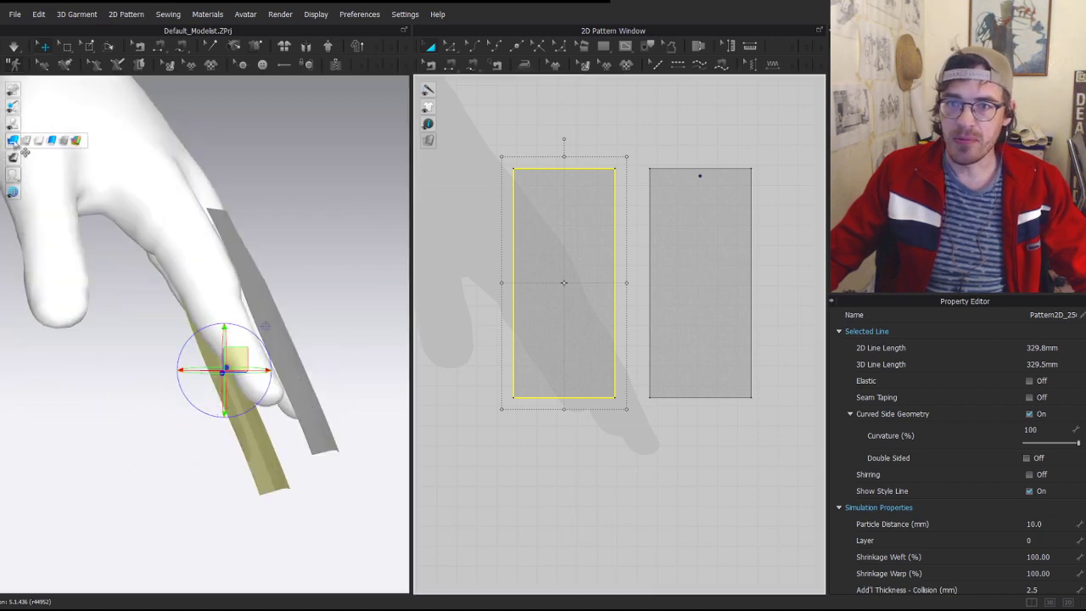
left_click(65, 143)
left_click(262, 449)
right_click_drag(205, 484, 278, 426)
left_click(188, 410)
left_click(292, 378)
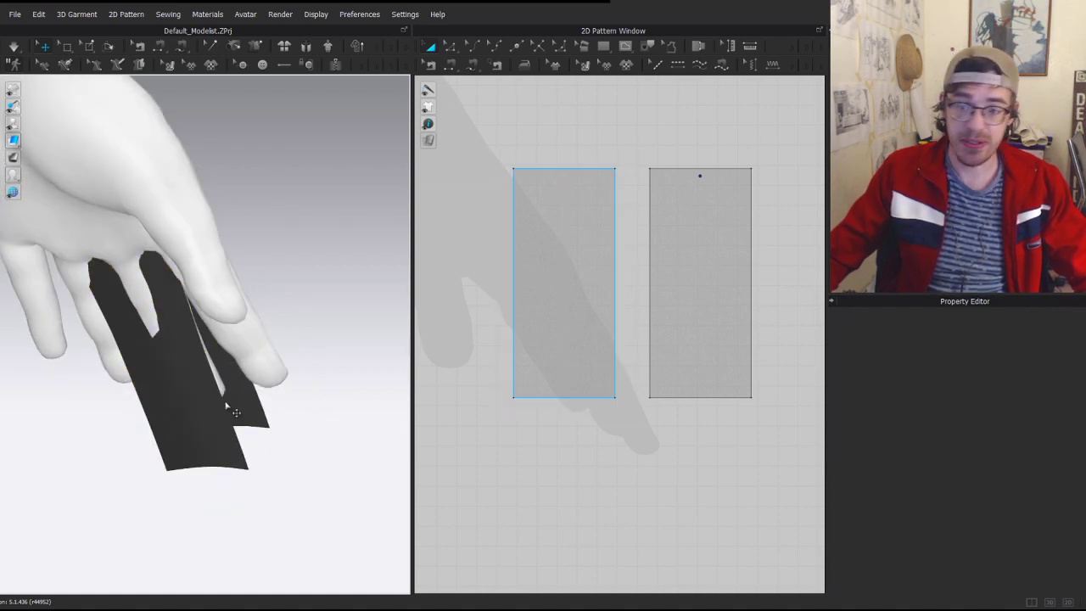
- Flip the normal of the palm-side duplicate rectangle so its front face points away from the finger
left_click(182, 400)
right_click(169, 417)
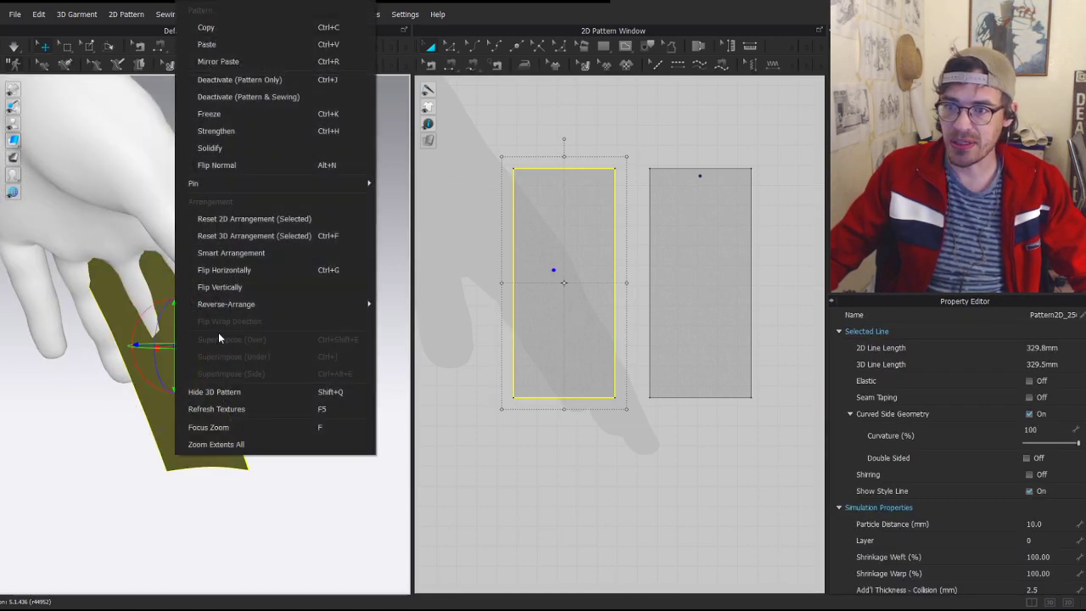
left_click(246, 170)
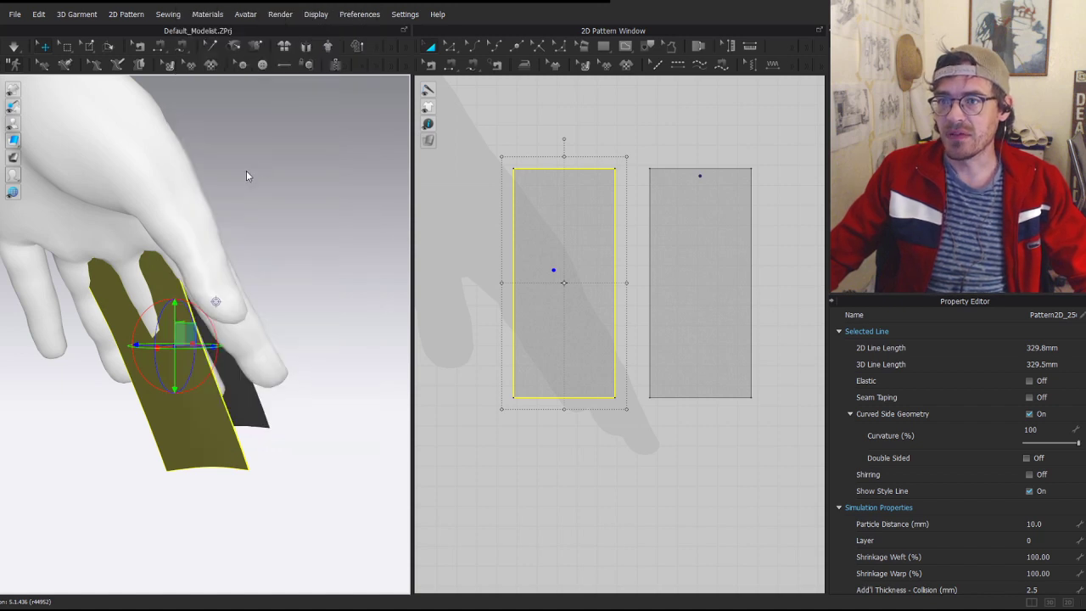
- Sew the facing long edges of the two rectangles together, and join their outer long edges the same way
left_click(348, 279)
key("n")
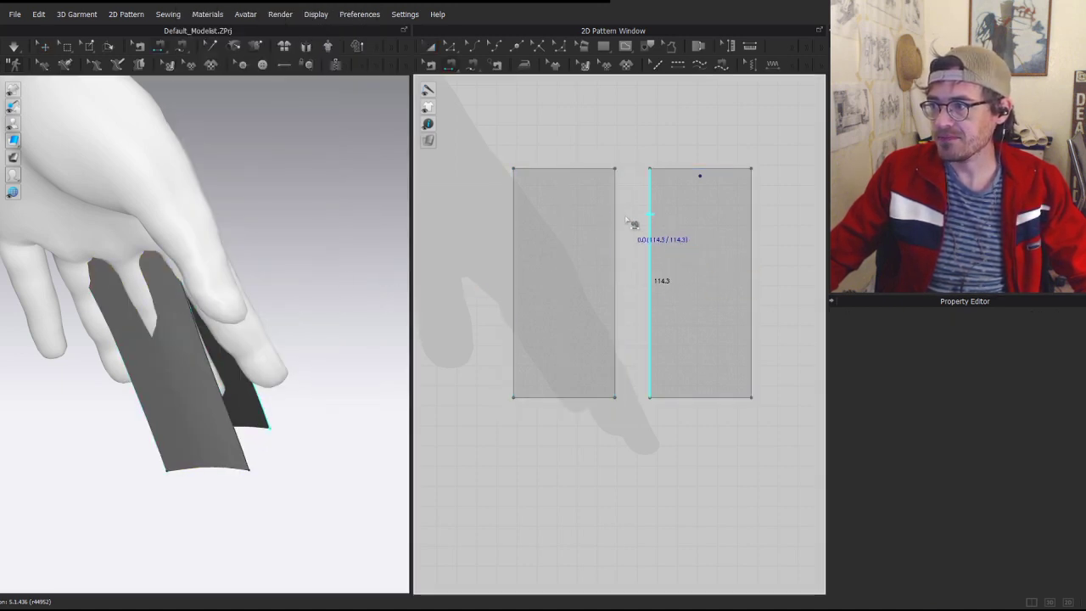
left_click(617, 219)
left_click(756, 214)
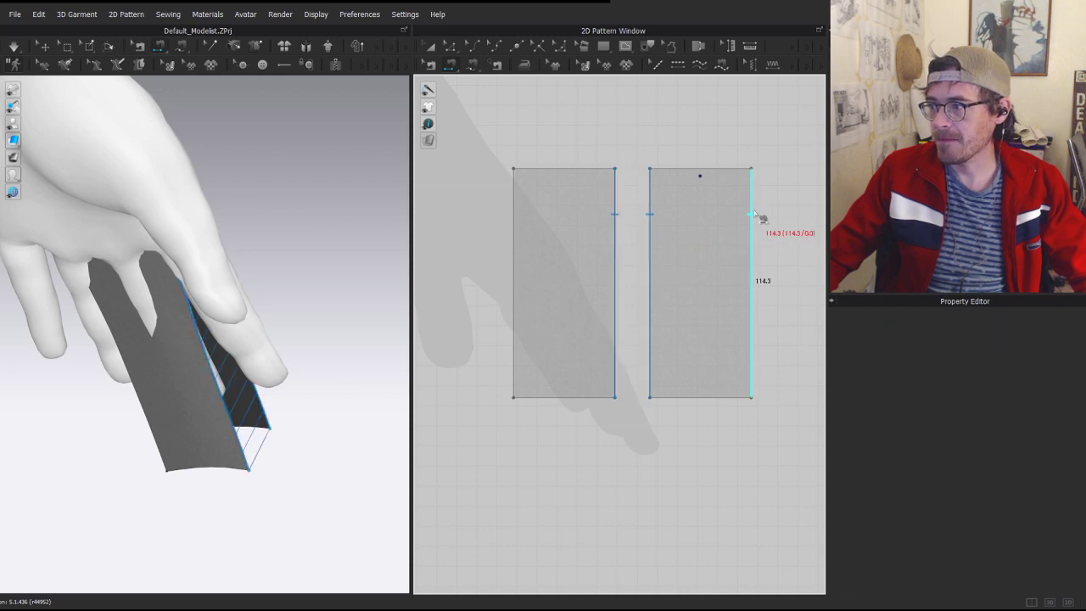
left_click(513, 223)
key("q")
- Simulate the sewn pieces and pull the fabric so it drapes as a tube around the middle finger
middle_click_drag(388, 292, 298, 252)
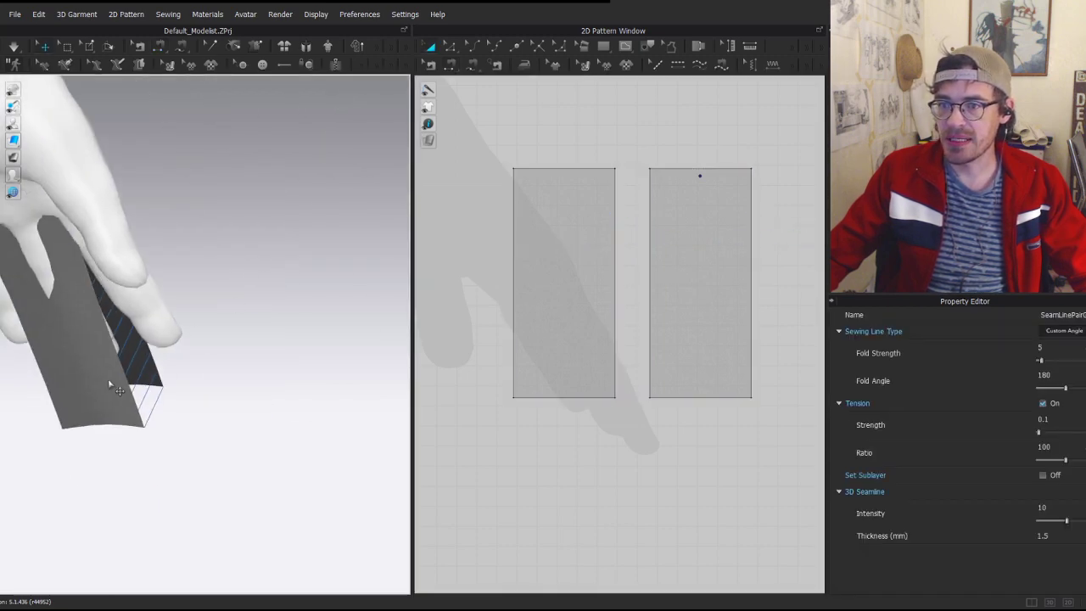
left_click(109, 384)
right_click_drag(238, 329, 203, 334)
key("space")
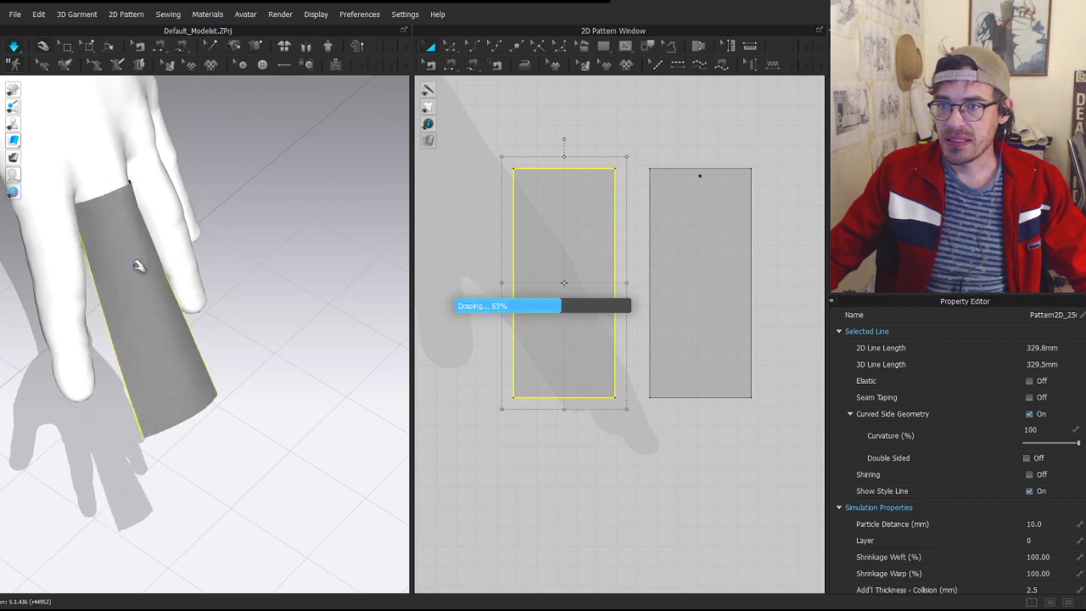
left_click_drag(141, 312, 183, 404)
left_click_drag(123, 245, 185, 289)
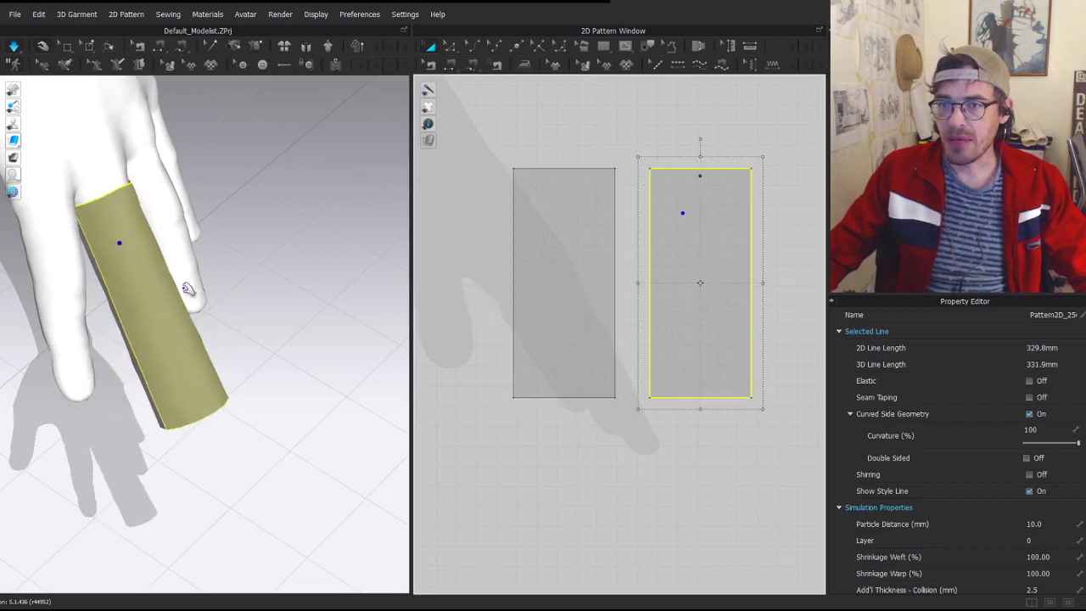
right_click_drag(186, 288, 120, 180)
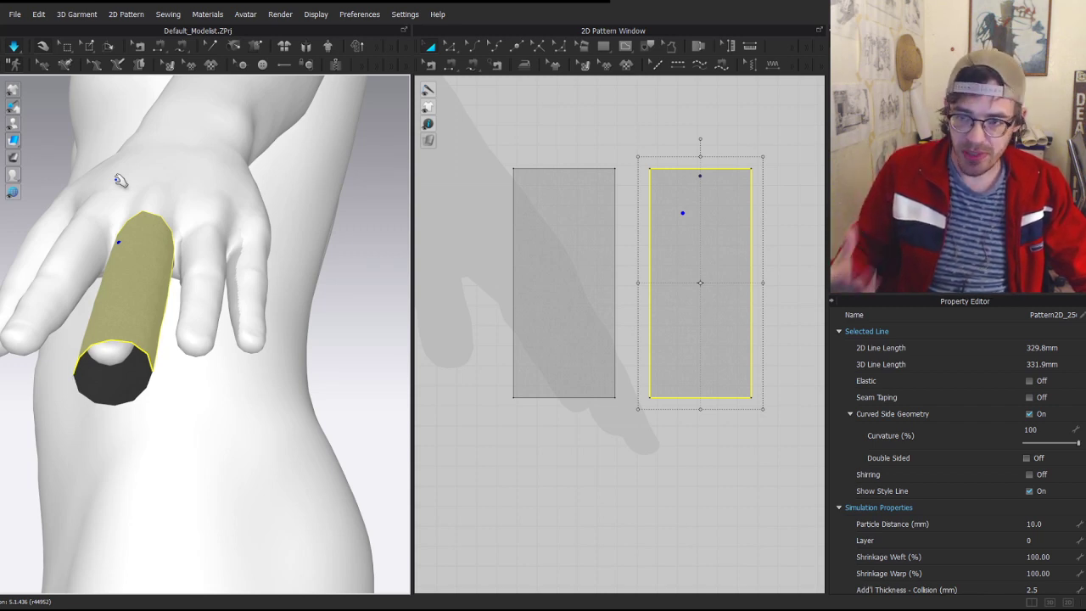
left_click_drag(144, 291, 107, 302)
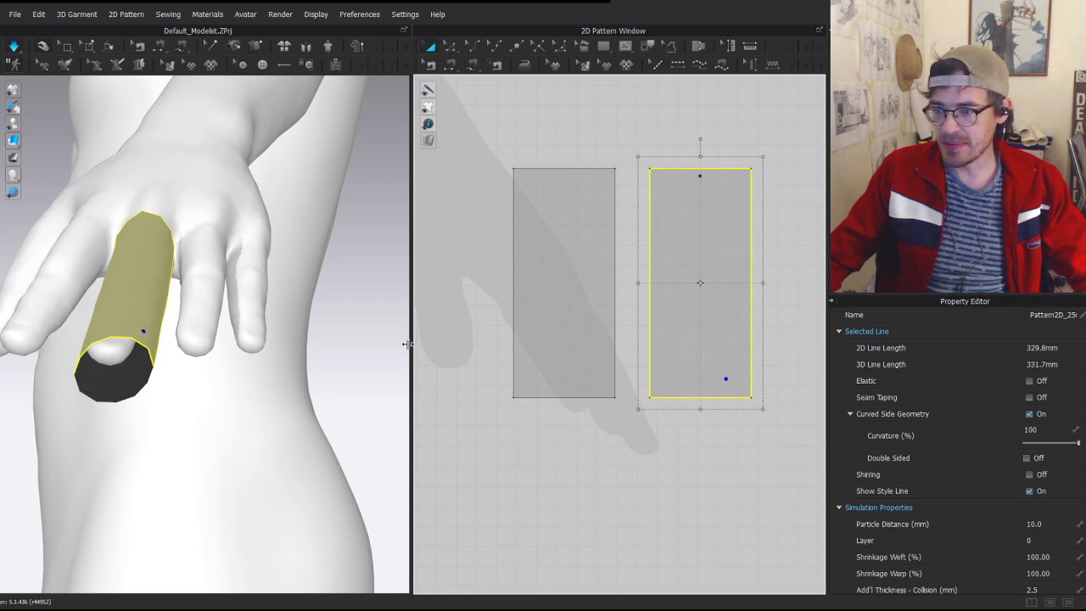
- Set the particle distance of the back-of-hand finger piece to 5 mm and stop the simulation
right_click_drag(121, 282, 209, 352)
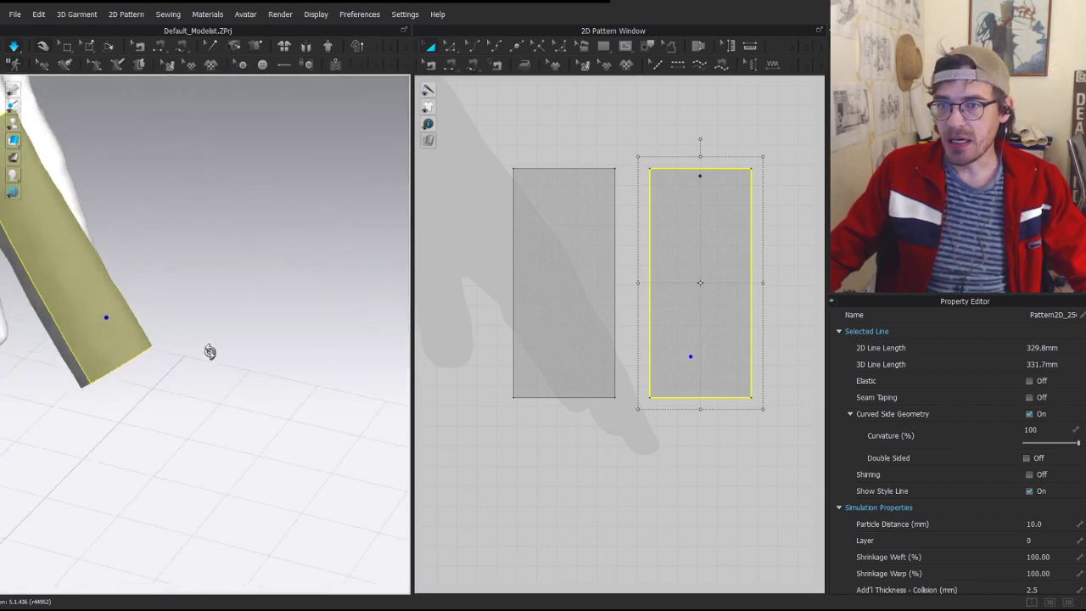
middle_click_drag(103, 265, 333, 444)
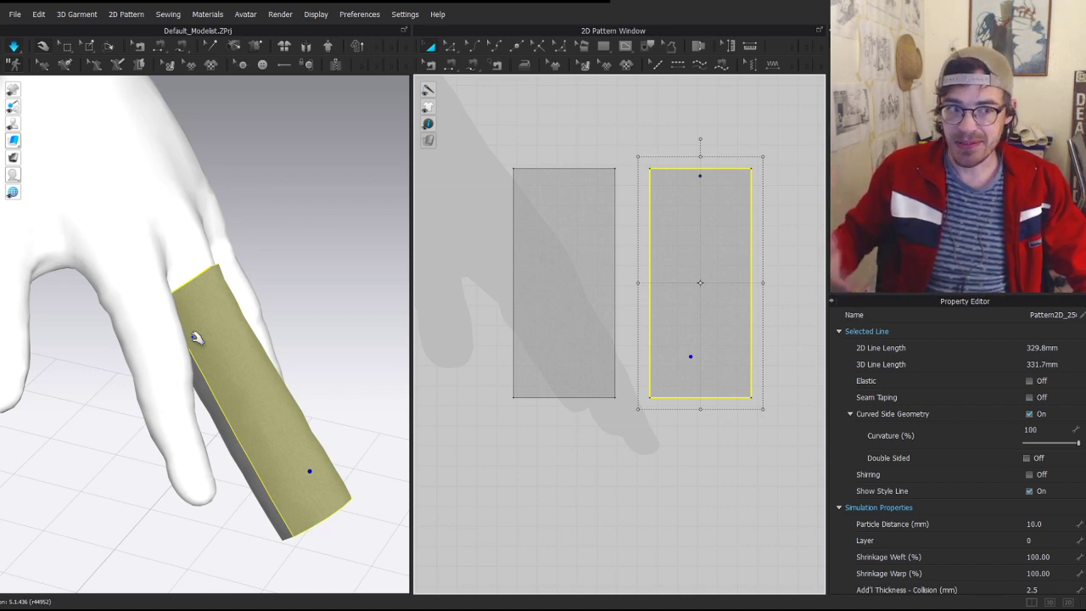
left_click(1050, 525)
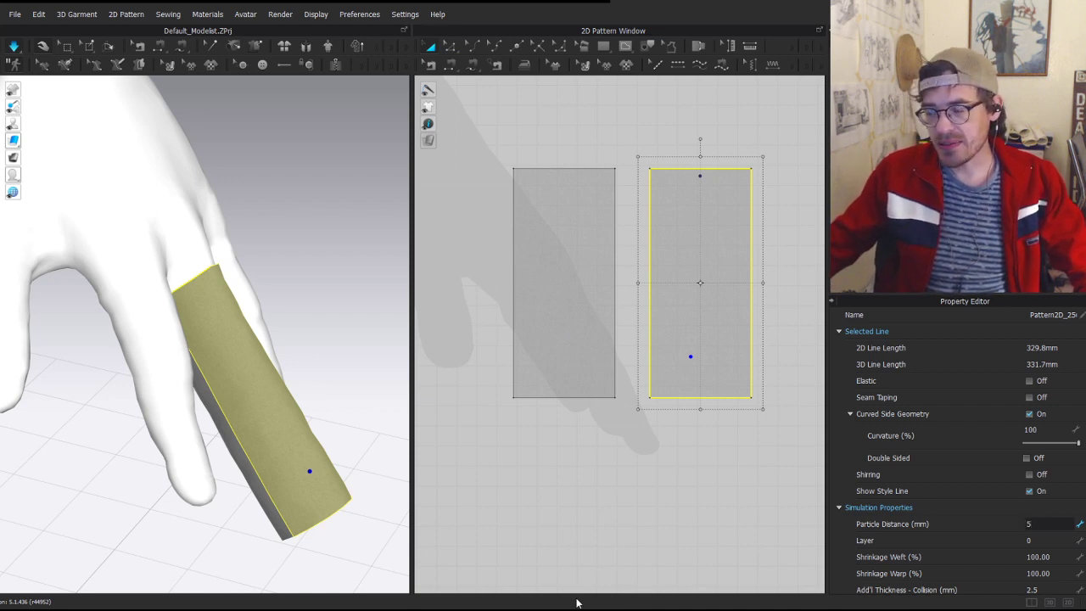
key("Return")
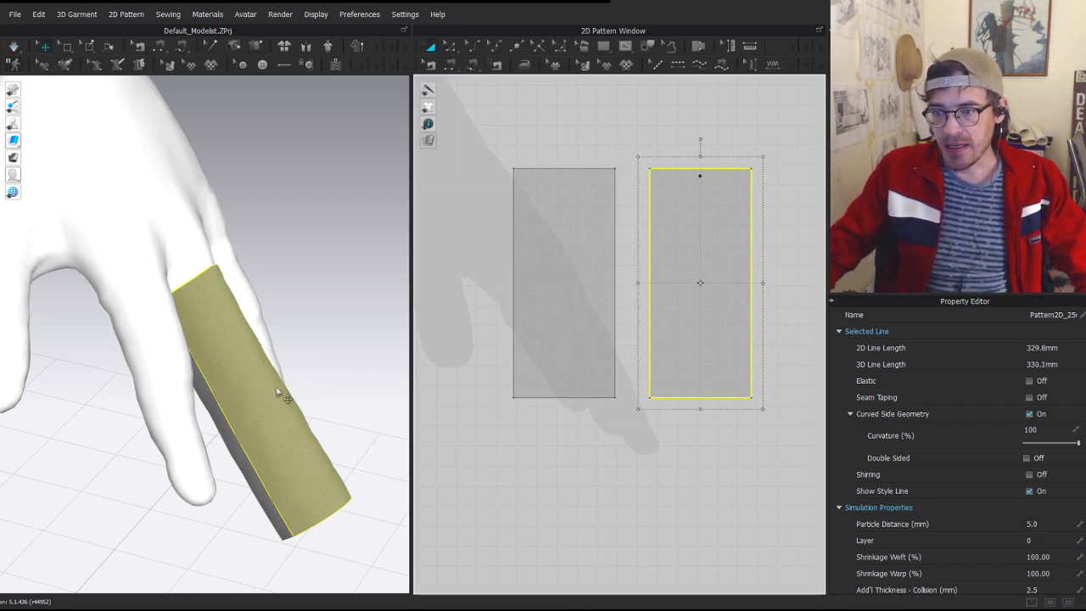
left_click(331, 253)
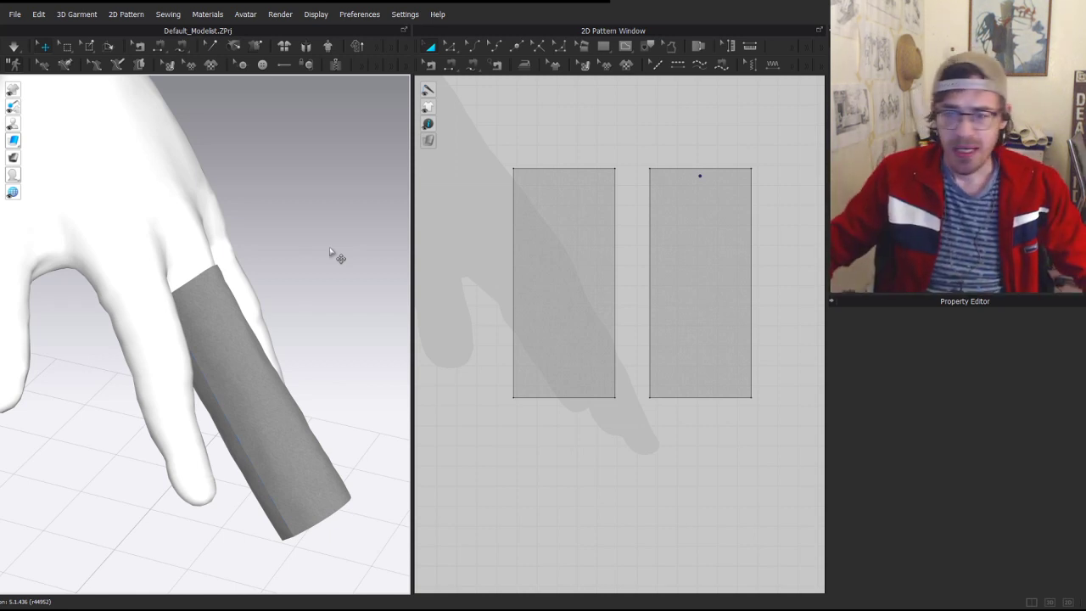
- Set the particle distance of the back-of-hand finger piece to 15 mm
left_click(238, 325)
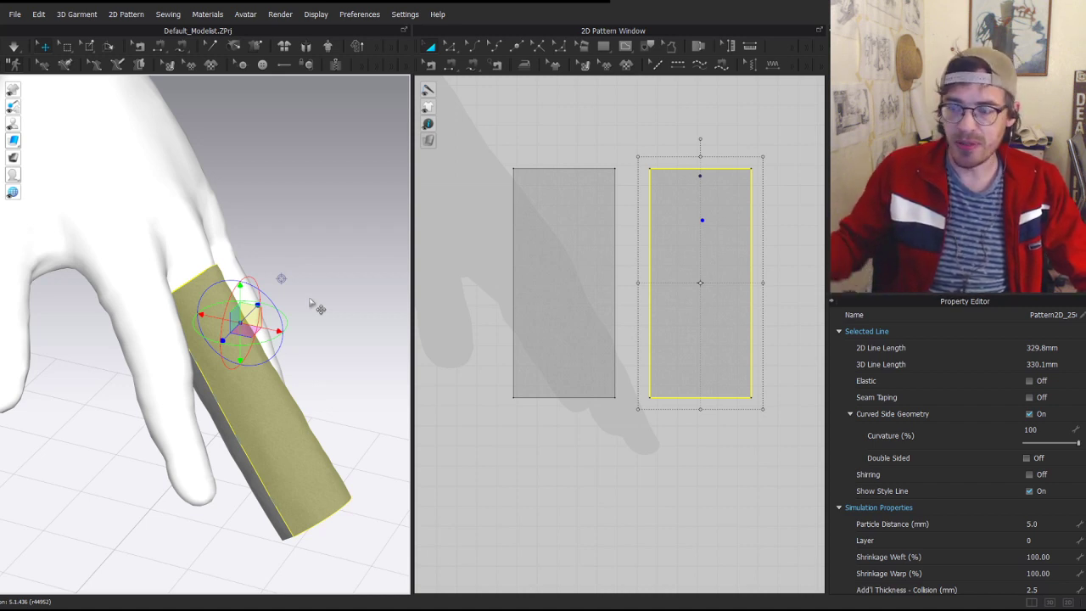
left_click(331, 296)
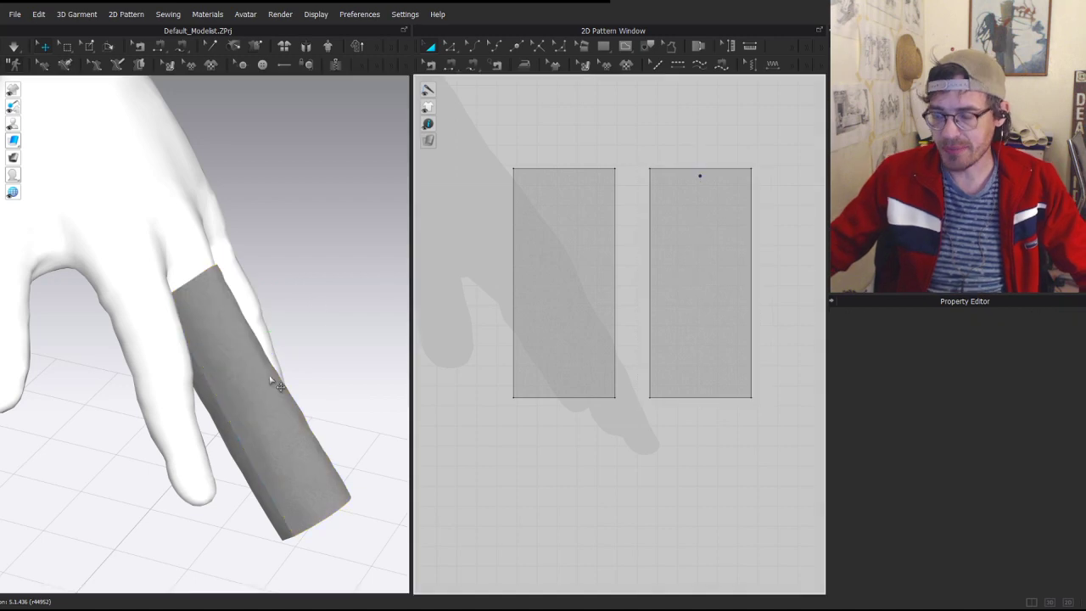
left_click(239, 413)
right_click_drag(282, 315, 215, 342)
left_click(283, 366)
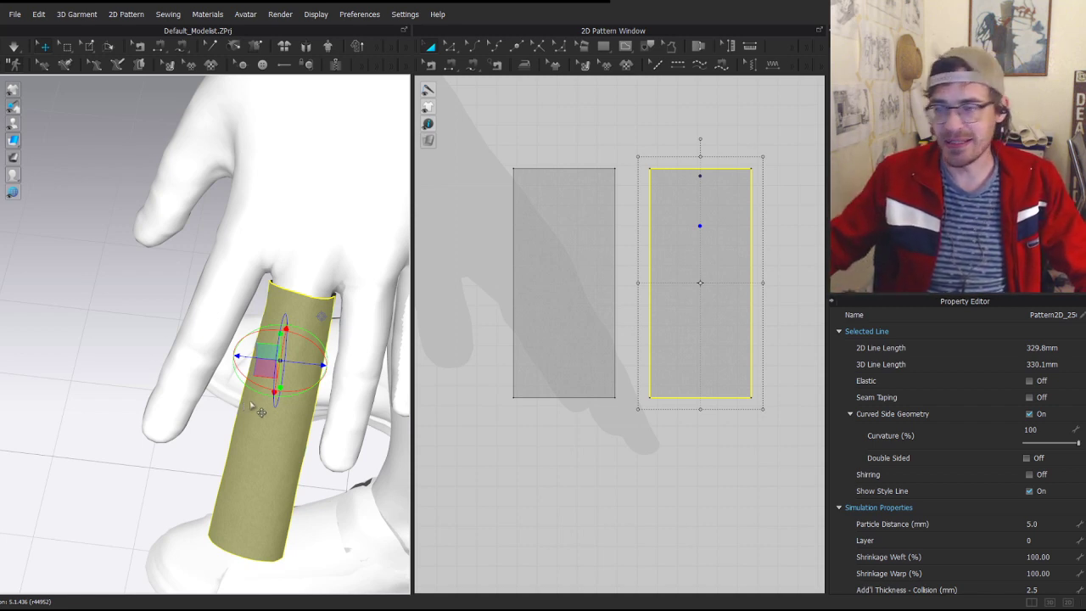
left_click(1031, 541)
left_click(1031, 525)
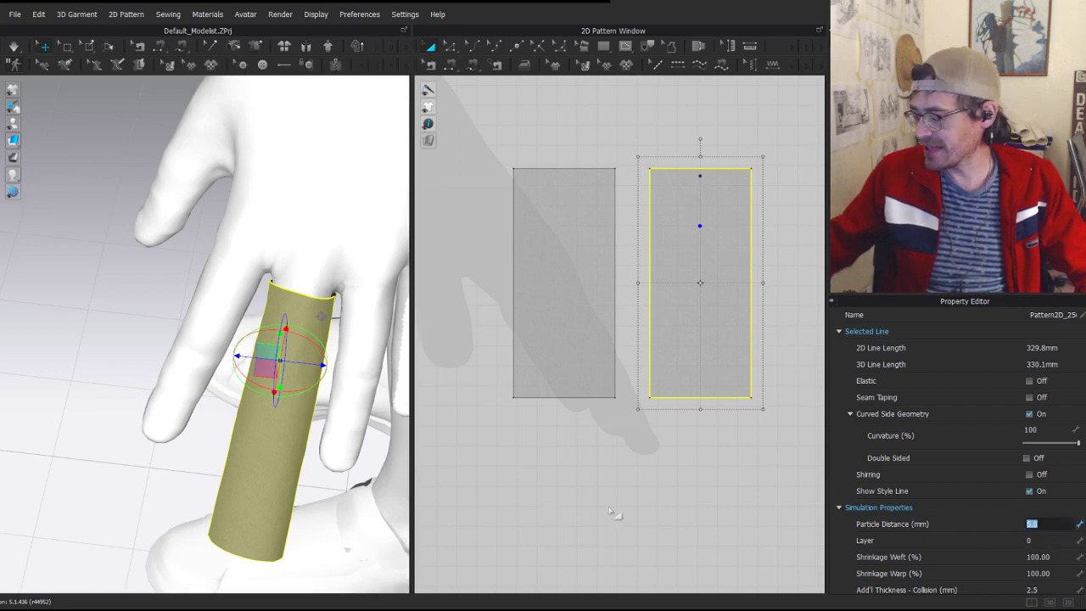
key("Return")
- Simulate the finger tube with the coarser mesh and pull the fabric in several spots to test its drape
key("space")
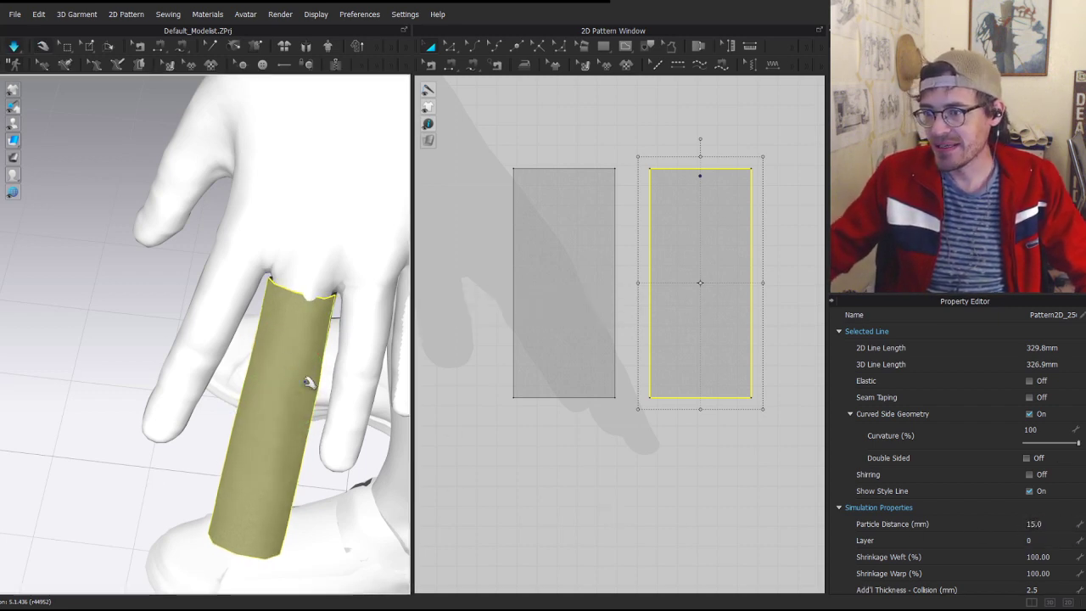
left_click_drag(298, 346, 338, 416)
right_click_drag(338, 417, 249, 347)
left_click_drag(284, 411, 342, 413)
left_click_drag(260, 432, 236, 446)
left_click_drag(204, 487, 251, 485)
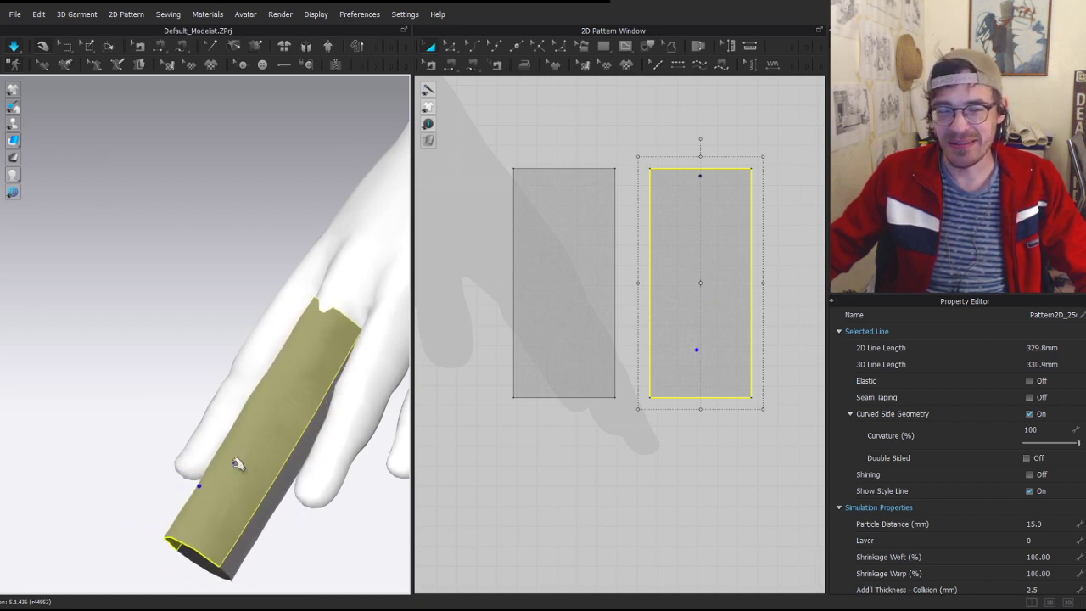
- Return the back-of-hand finger piece to a particle distance of 5 mm
left_click(1048, 524)
type("5")
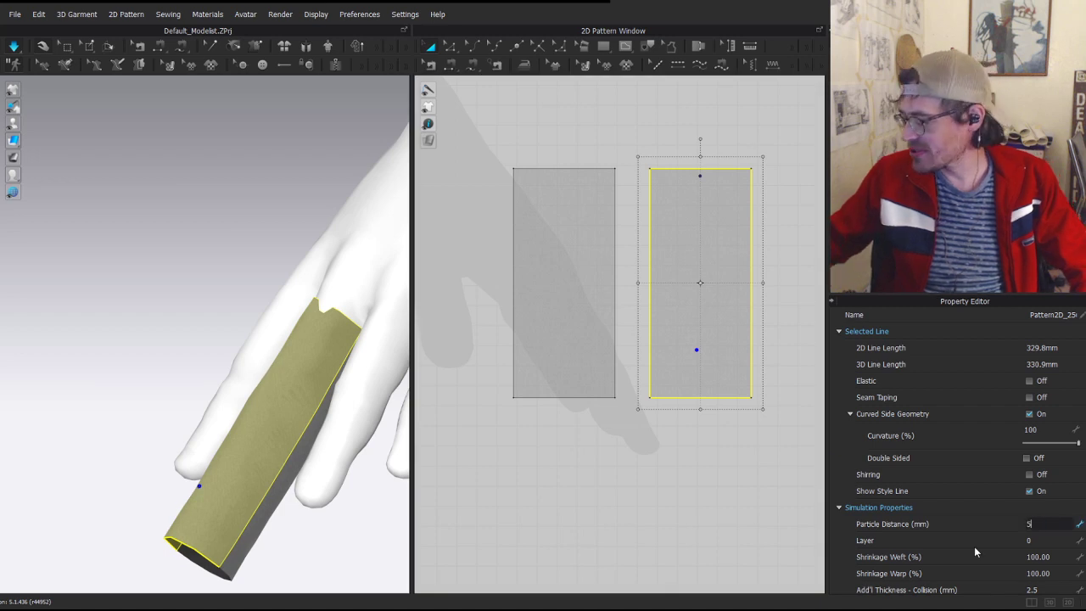
key("Return")
left_click(269, 412)
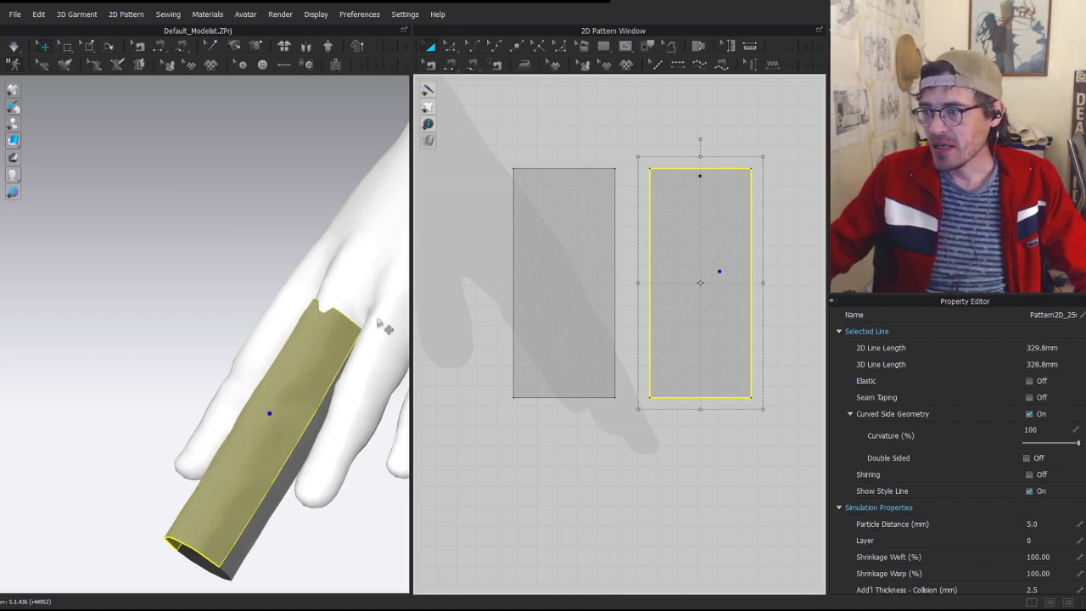
- Select the avatar's body mesh and set its skin offset to 3 mm
scroll(347, 304, "down", 2)
right_click_drag(319, 273, 334, 318)
middle_click_drag(334, 318, 214, 394)
left_click(265, 288)
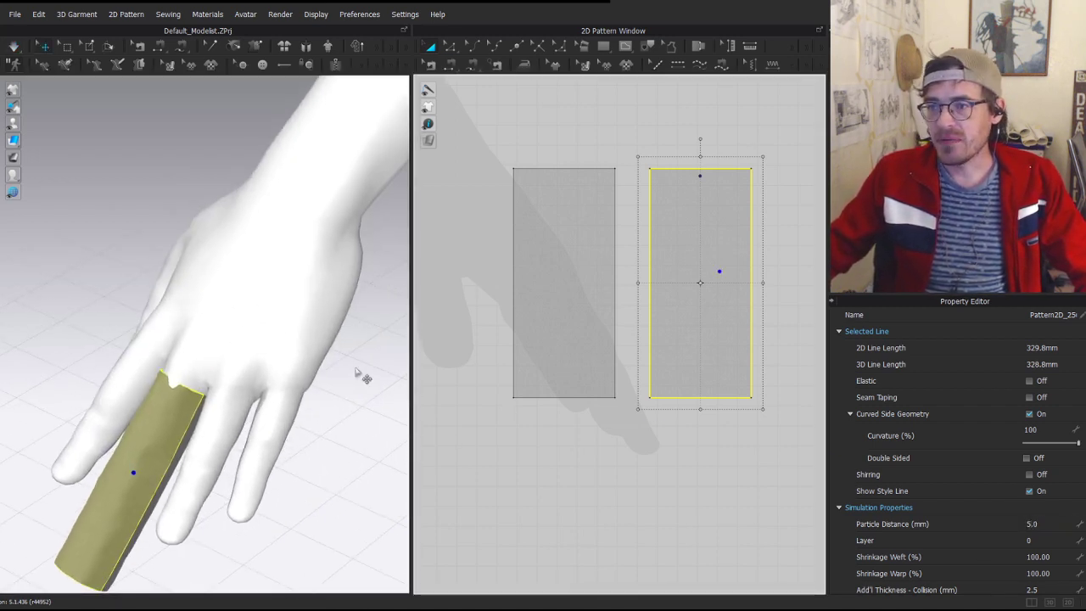
left_click(281, 371)
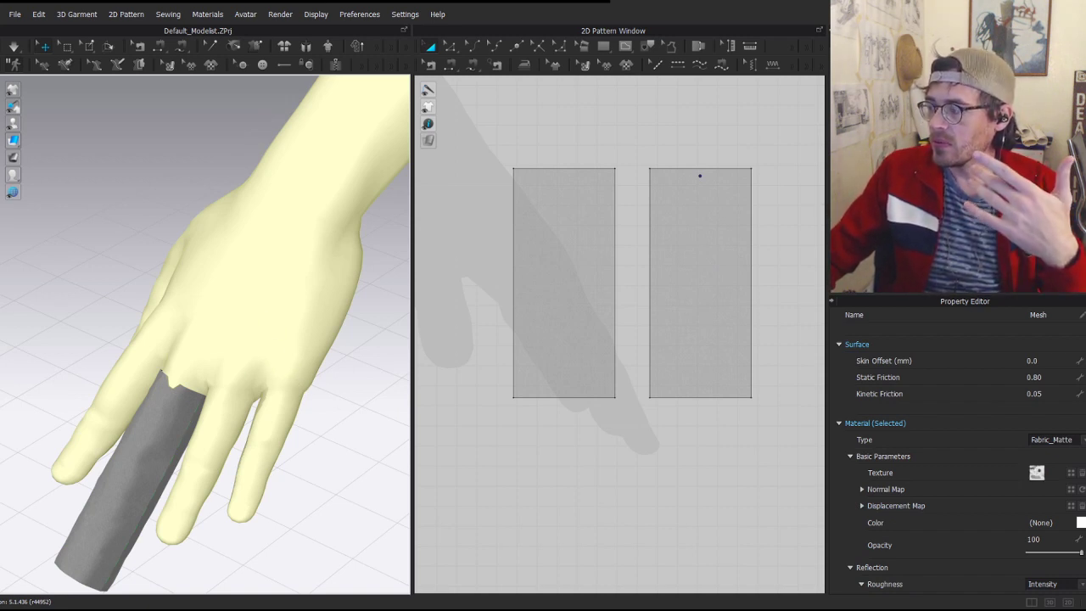
left_click(286, 224)
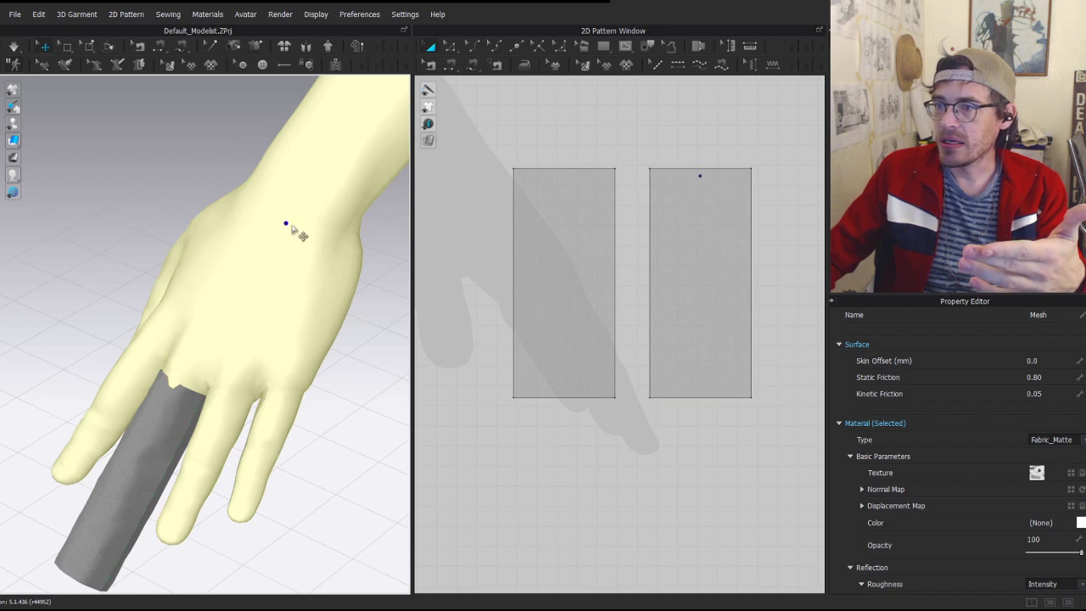
scroll(295, 380, "down", 5)
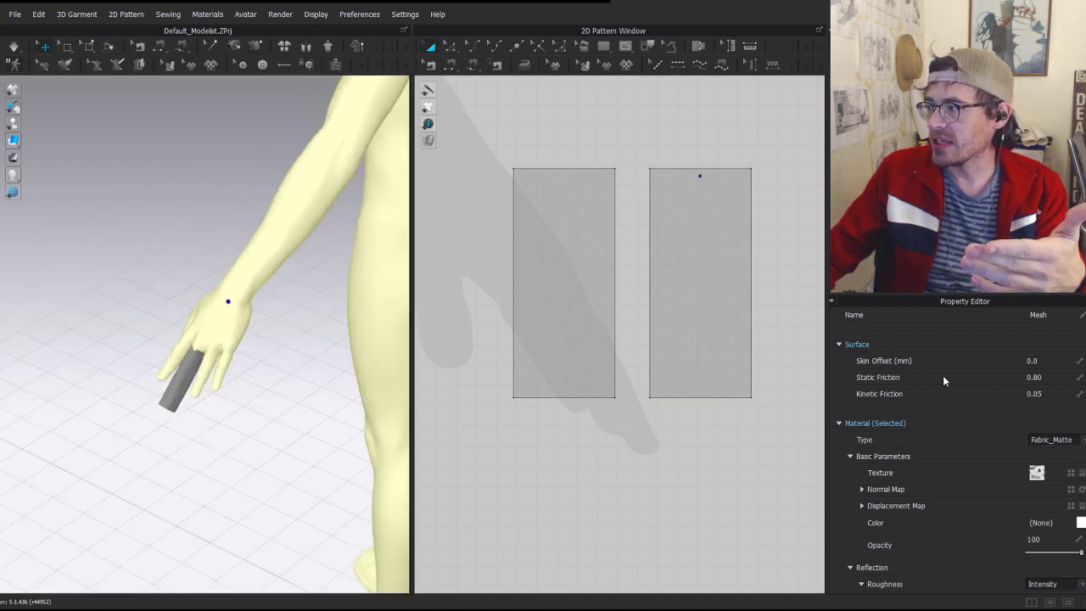
left_click(1050, 360)
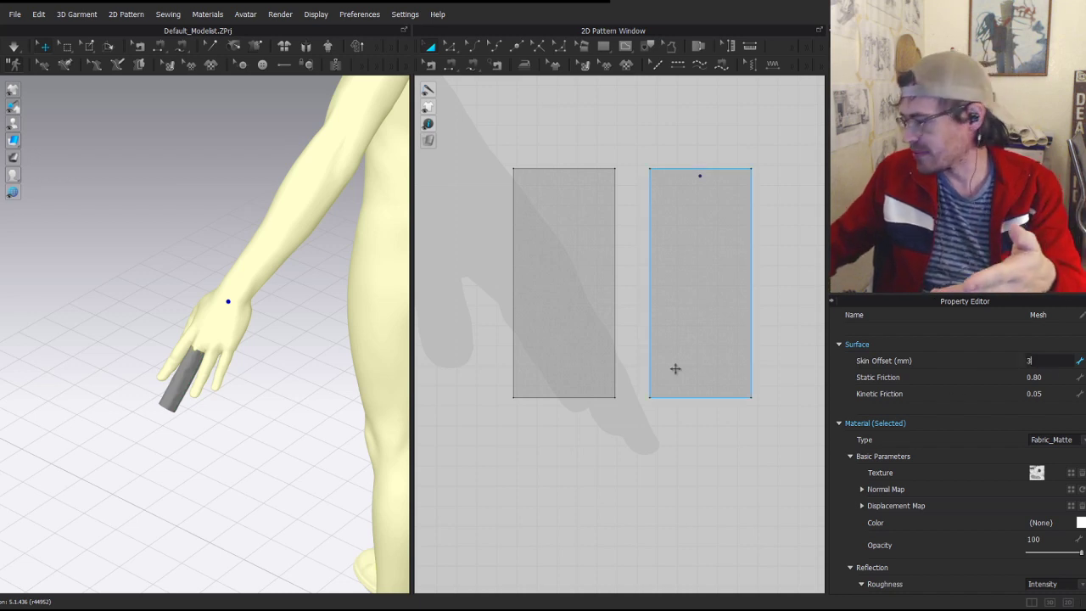
key("Return")
- Run the simulation and examine the spacing between the tube and the skin at the finger's base
scroll(241, 347, "up", 3)
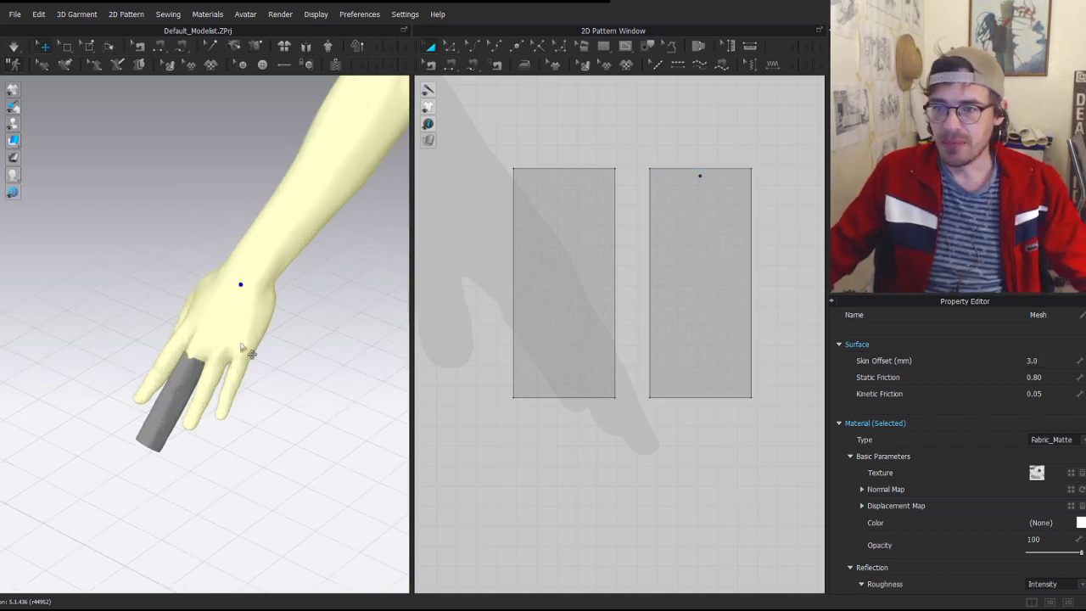
scroll(206, 387, "up", 3)
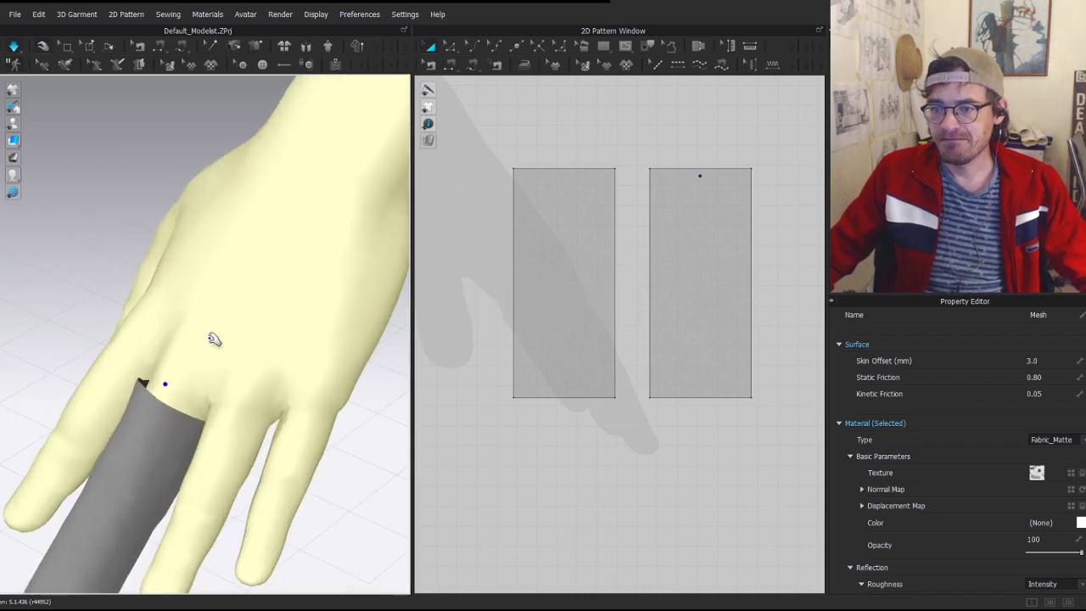
right_click_drag(210, 338, 145, 374)
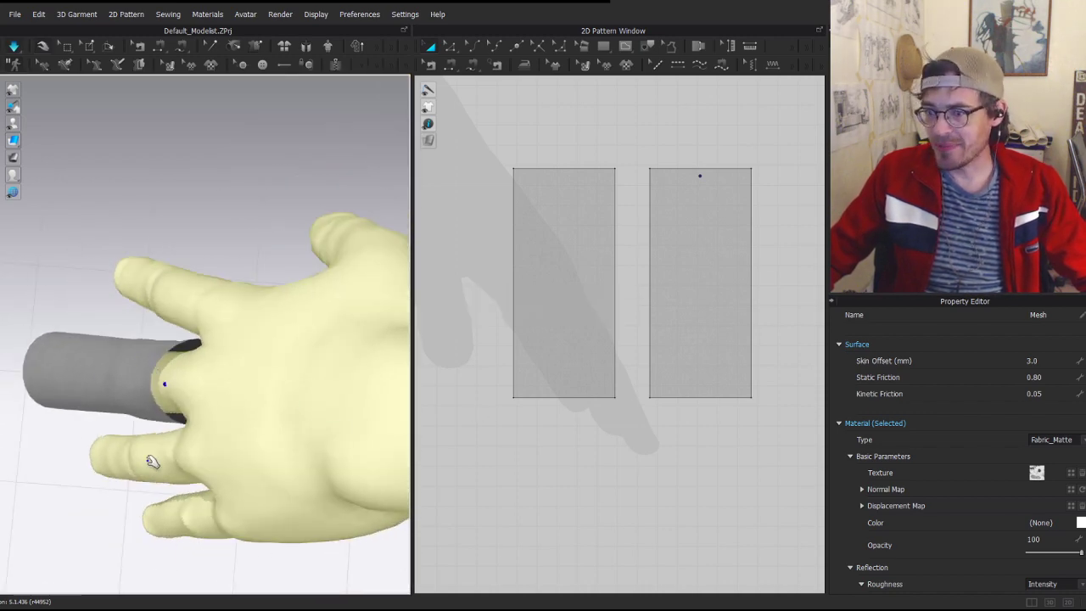
right_click_drag(151, 461, 150, 437)
right_click_drag(227, 463, 661, 480)
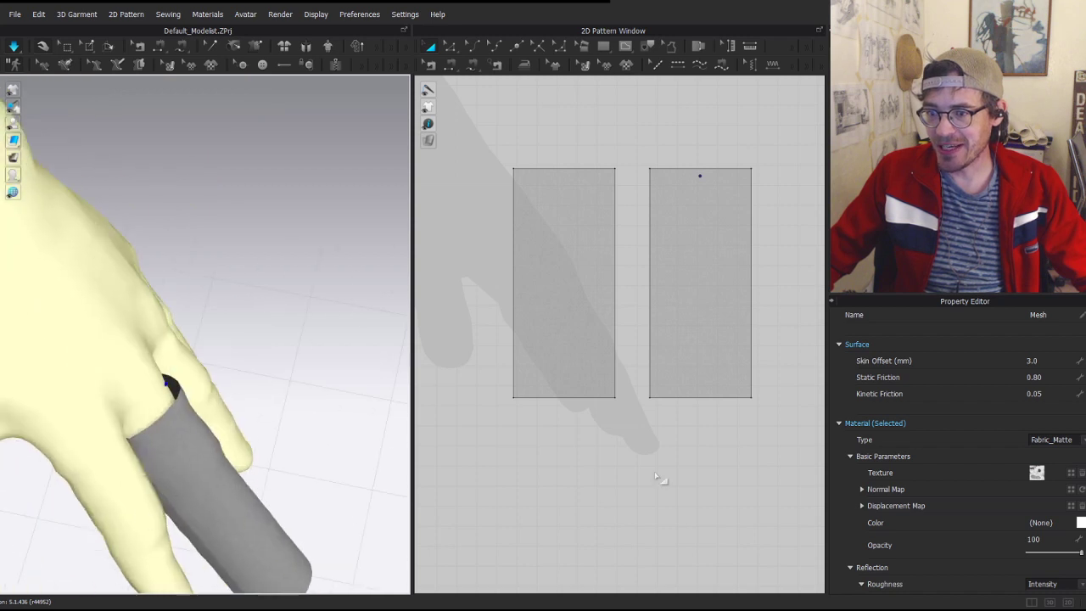
- Reset the avatar's skin offset to 0 mm
left_click(1038, 360)
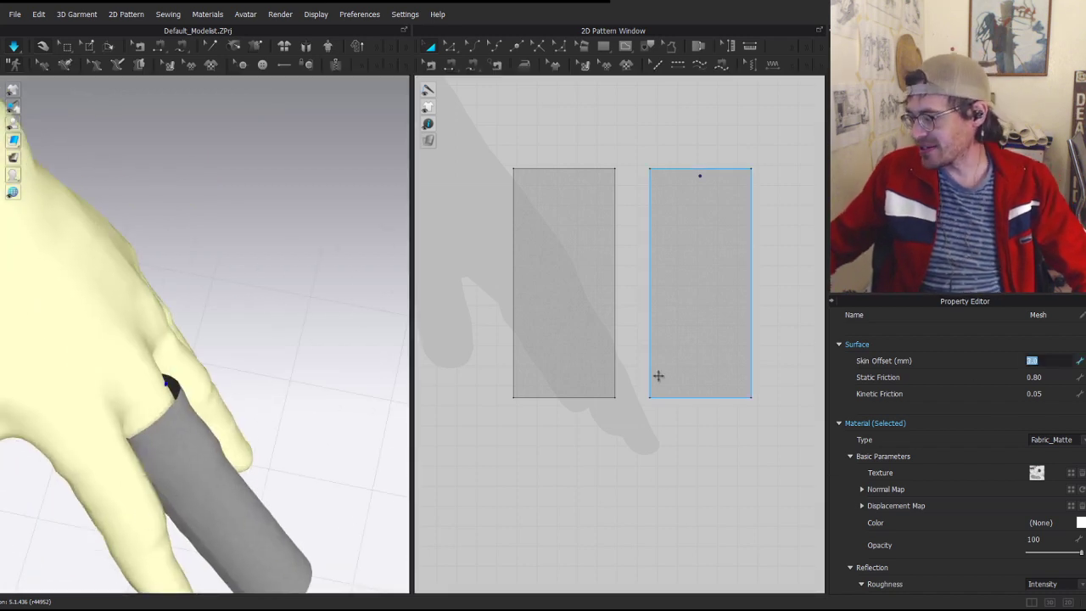
type("0")
key("Return")
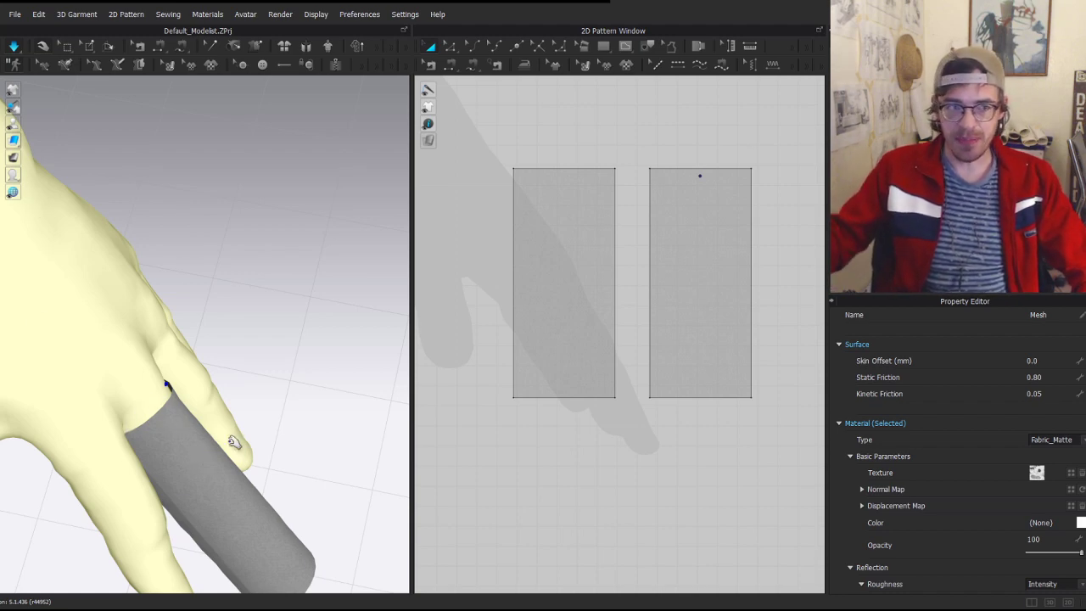
- Set the additional collision thickness of the back-of-hand finger piece to 1 mm
left_click(214, 440)
right_click_drag(268, 372, 176, 401)
left_click(201, 418)
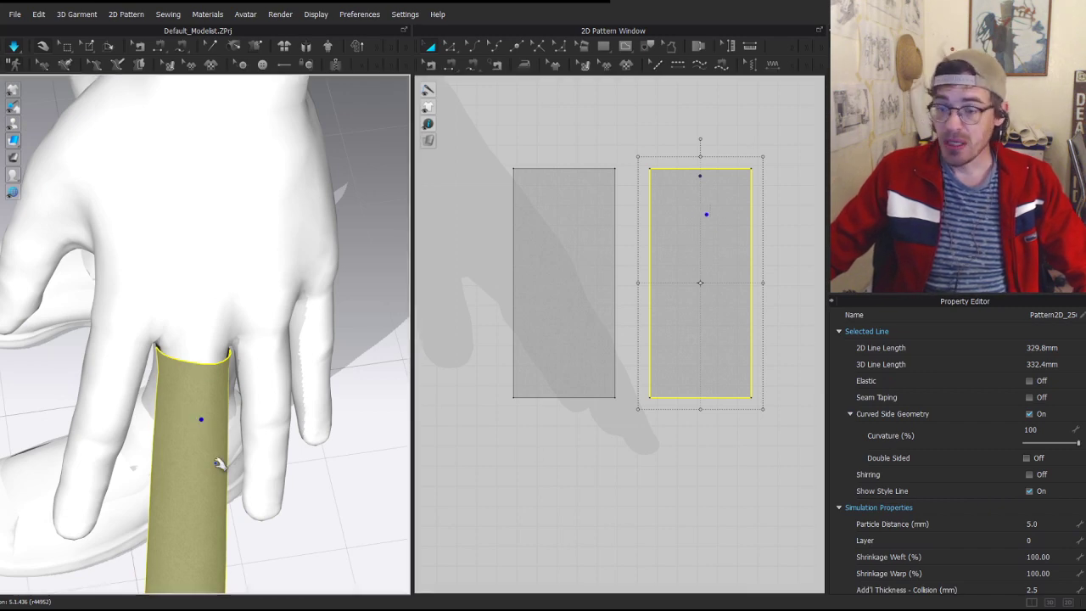
right_click_drag(216, 459, 111, 480)
right_click_drag(245, 479, 232, 453)
scroll(223, 444, "up", 2)
middle_click_drag(233, 462, 210, 374)
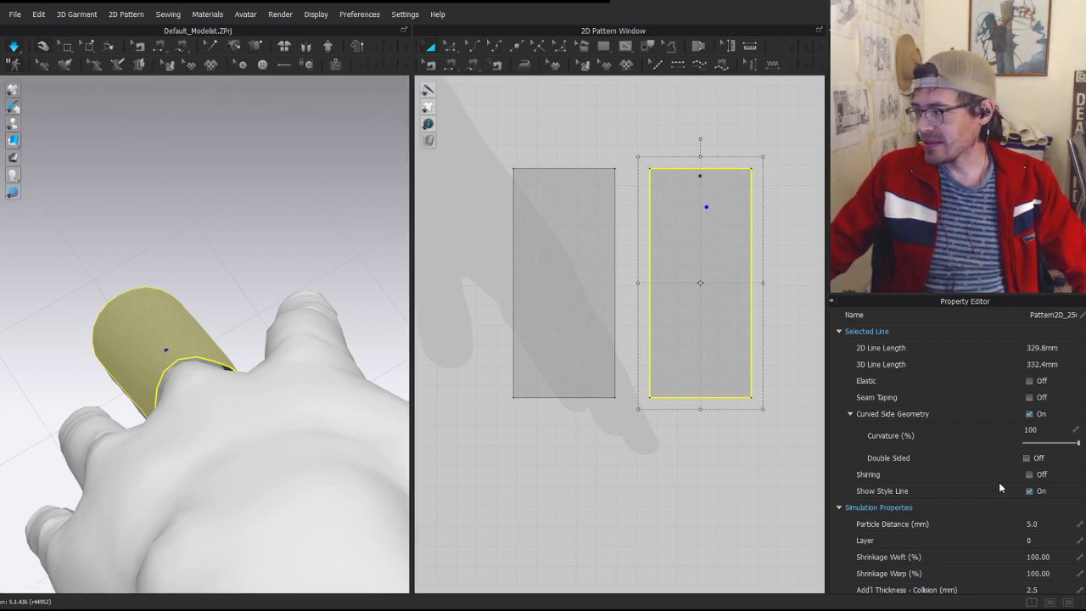
scroll(1018, 497, "down", 3)
left_click_drag(1052, 485, 841, 486)
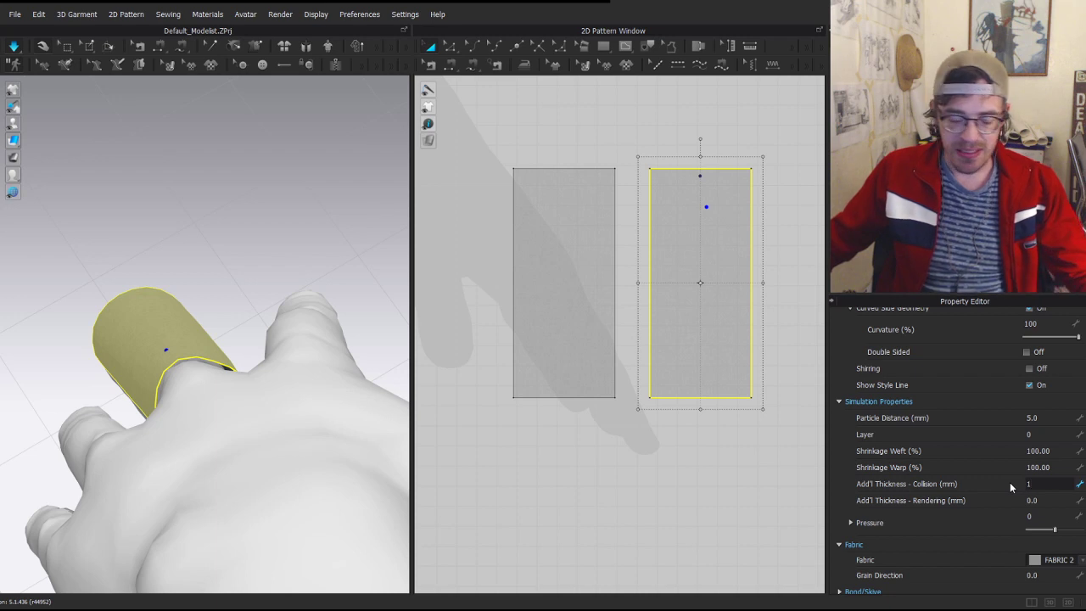
key("Return")
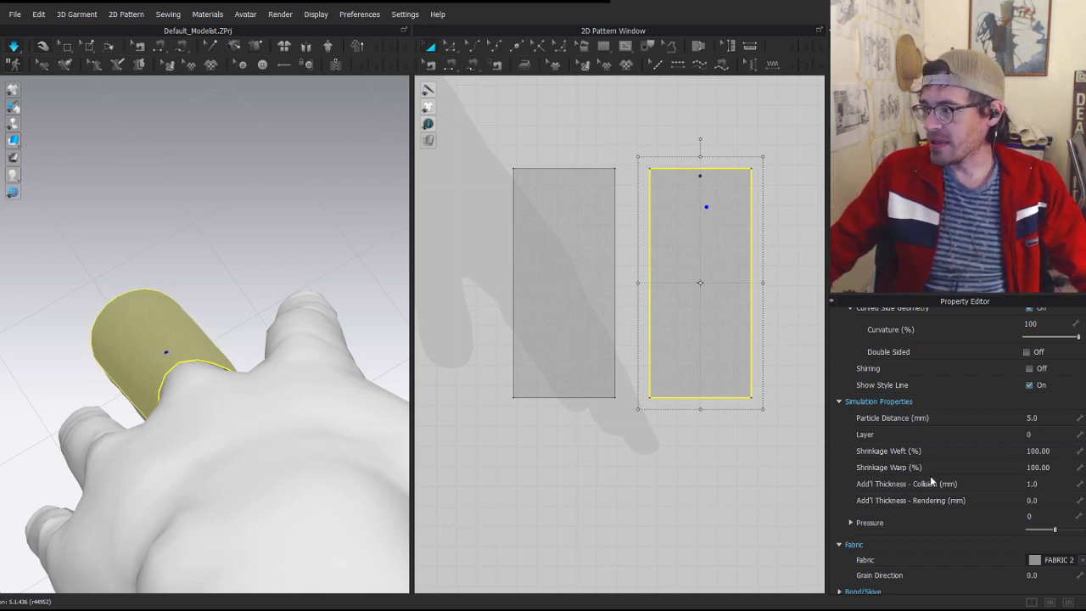
- Set the additional rendering thickness of the back-of-hand finger piece to 1 mm
left_click(1004, 501)
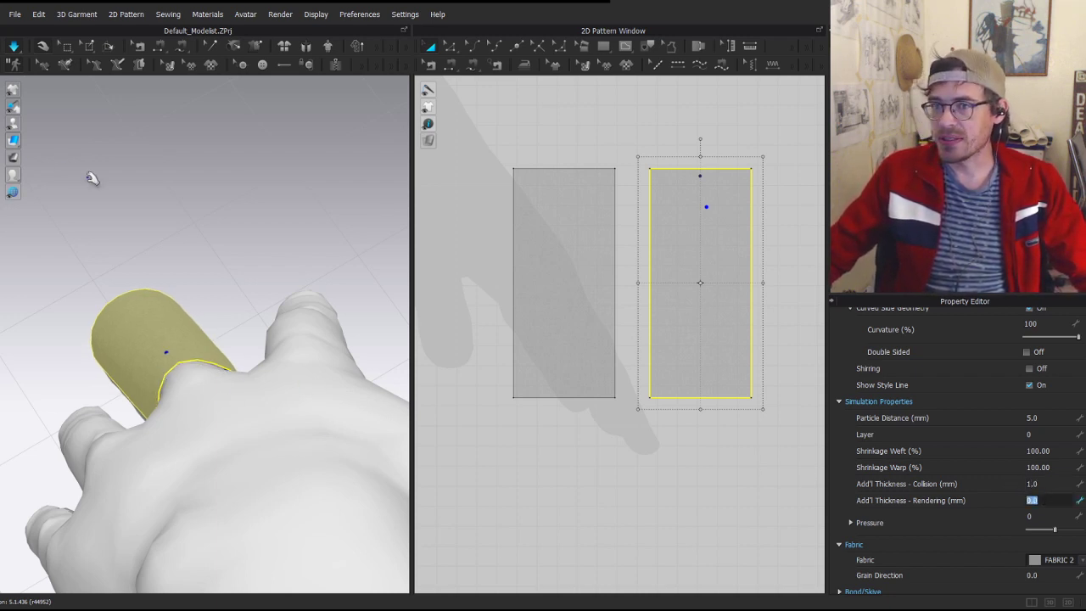
type("1")
key("Return")
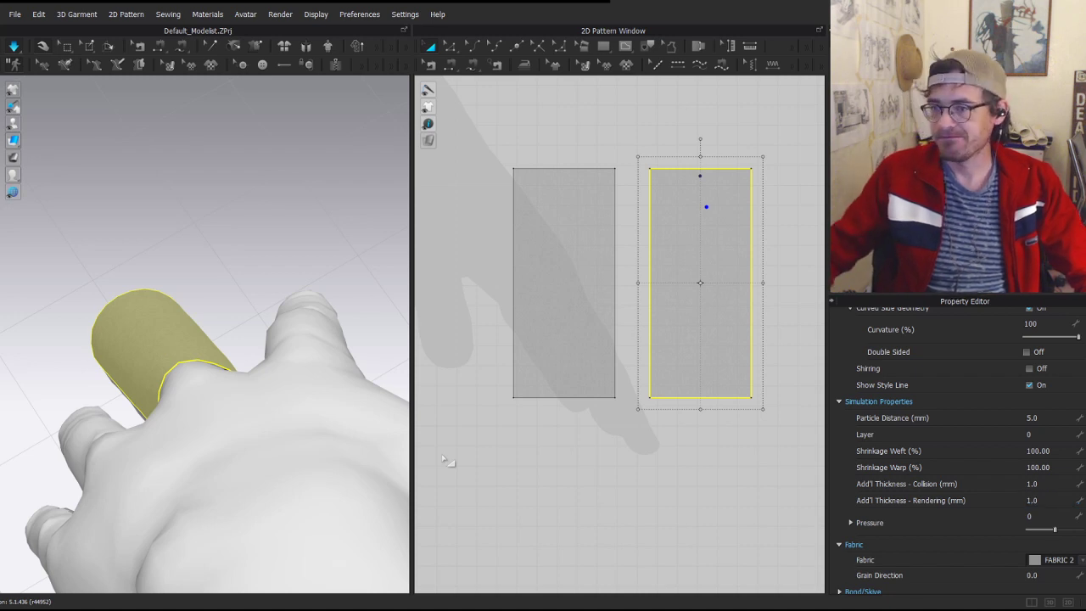
- Display the garment with its fabric thickness in 3D and examine the open fingertip end of the tube
mouse_move(12, 140)
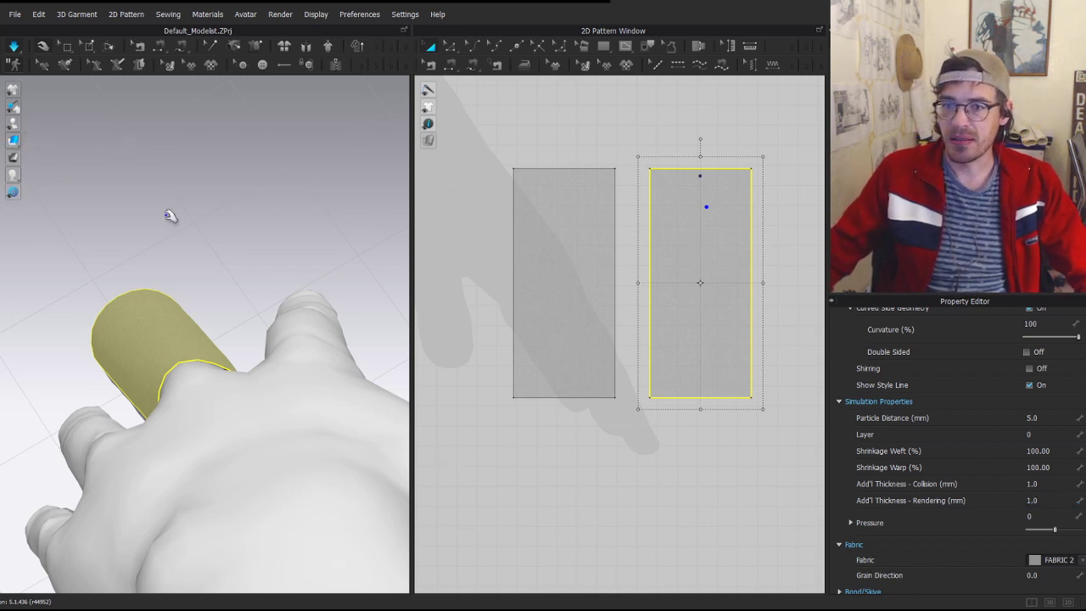
left_click(14, 143)
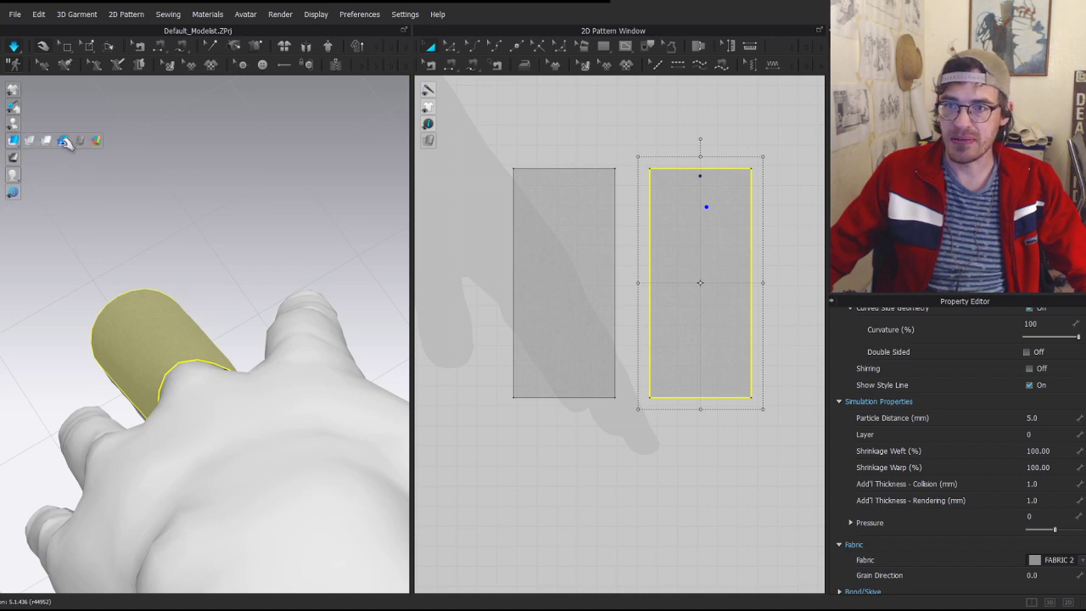
left_click(65, 141)
left_click(191, 237)
left_click(170, 361)
right_click_drag(172, 335, 172, 357)
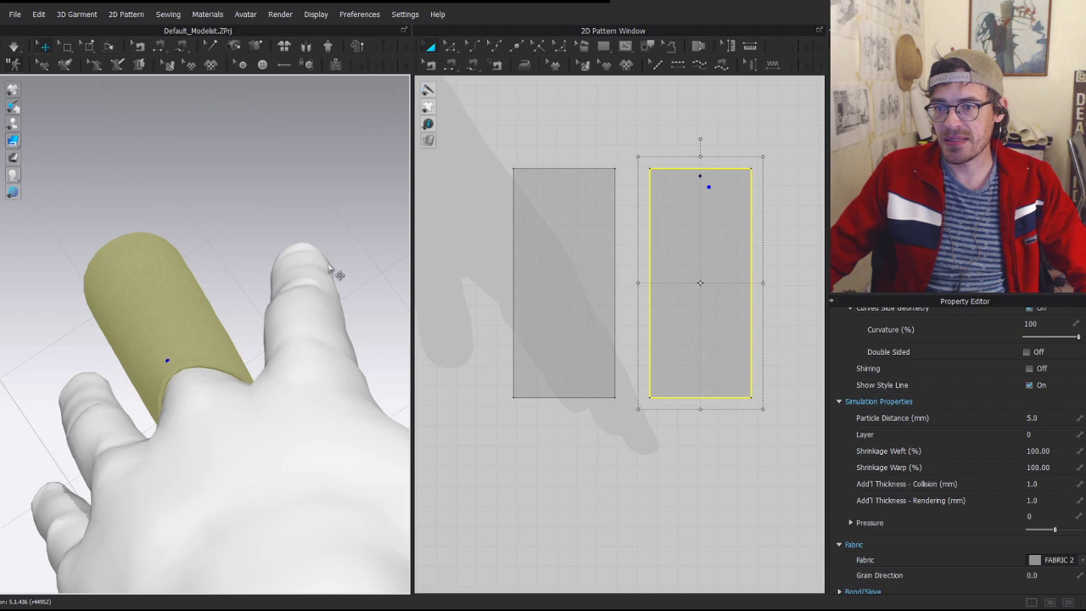
right_click_drag(329, 268, 3, 169)
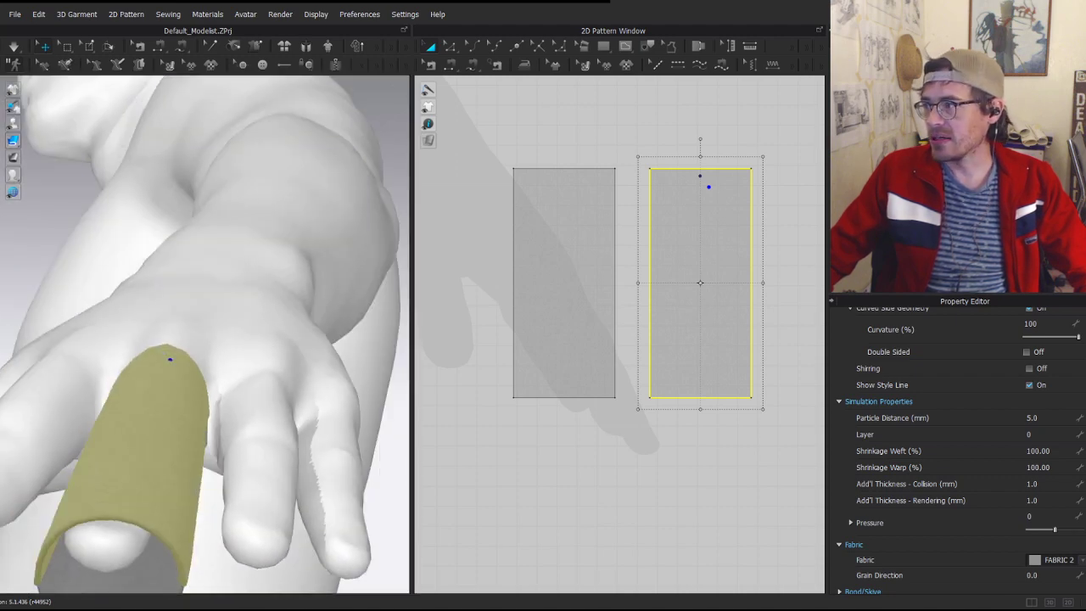
left_click(1081, 560)
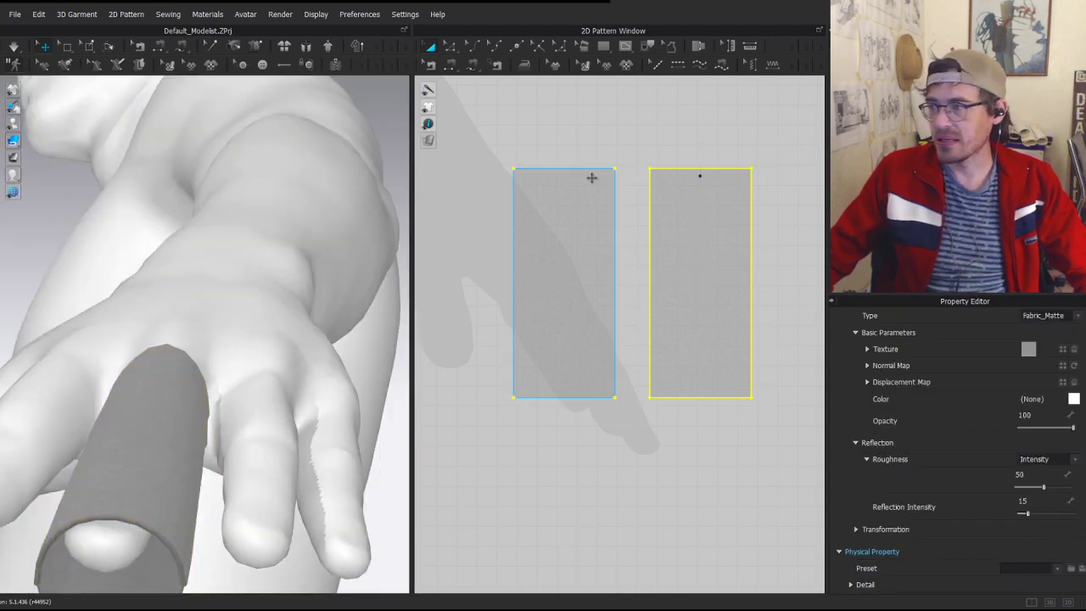
left_click(471, 307)
left_click(135, 445)
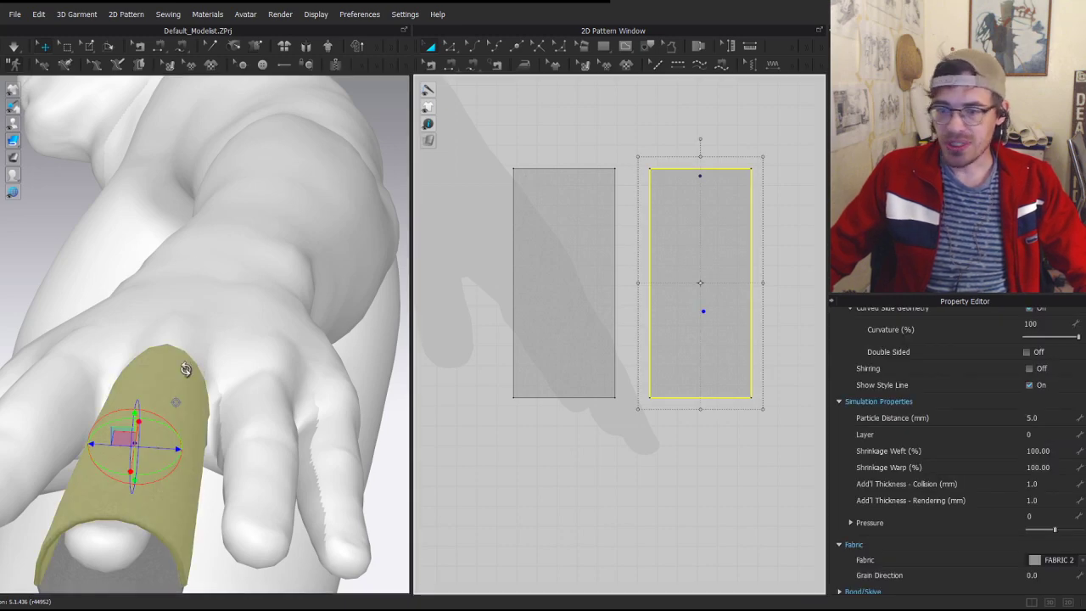
- Set both the additional collision thickness and the rendering thickness of the palm-side finger piece to 1 mm
right_click_drag(182, 368, 243, 428)
middle_click_drag(4, 180, 122, 106)
right_click_drag(257, 433, 167, 355)
left_click(299, 527)
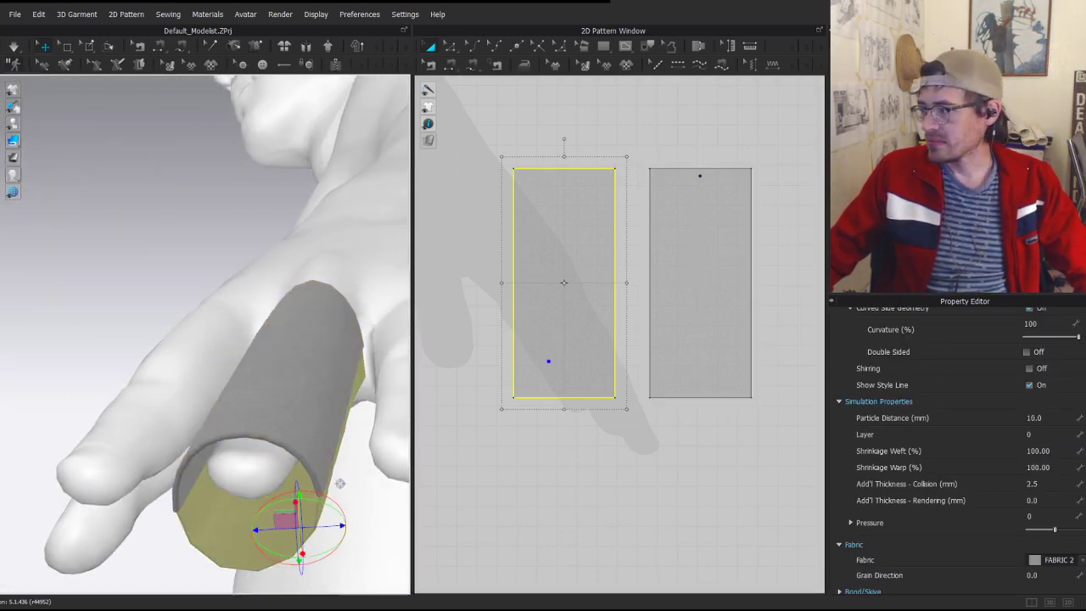
left_click(1059, 483)
type("1")
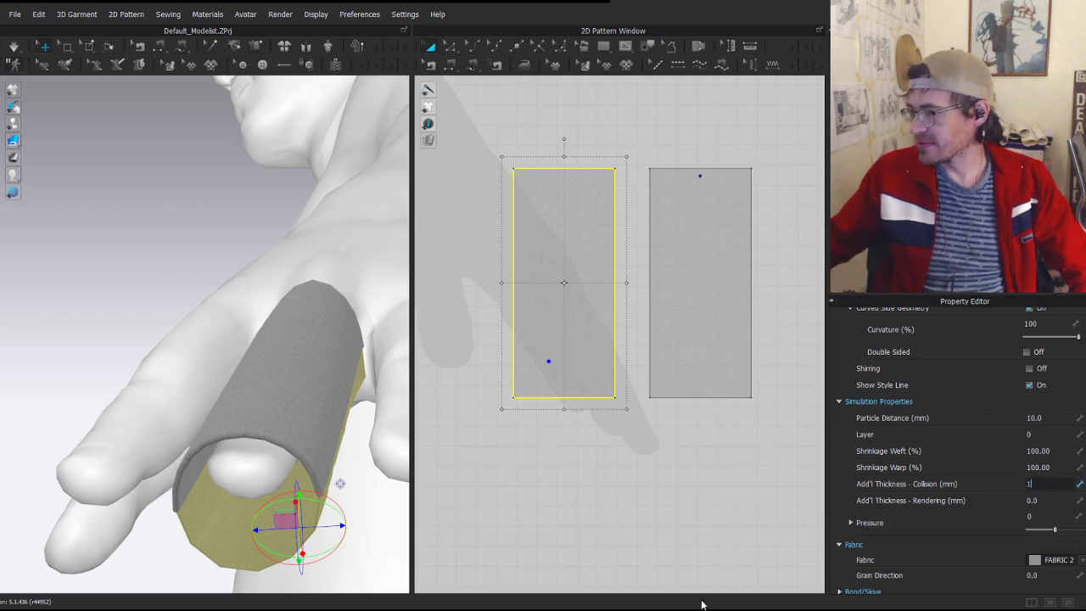
key("Return")
left_click(1048, 501)
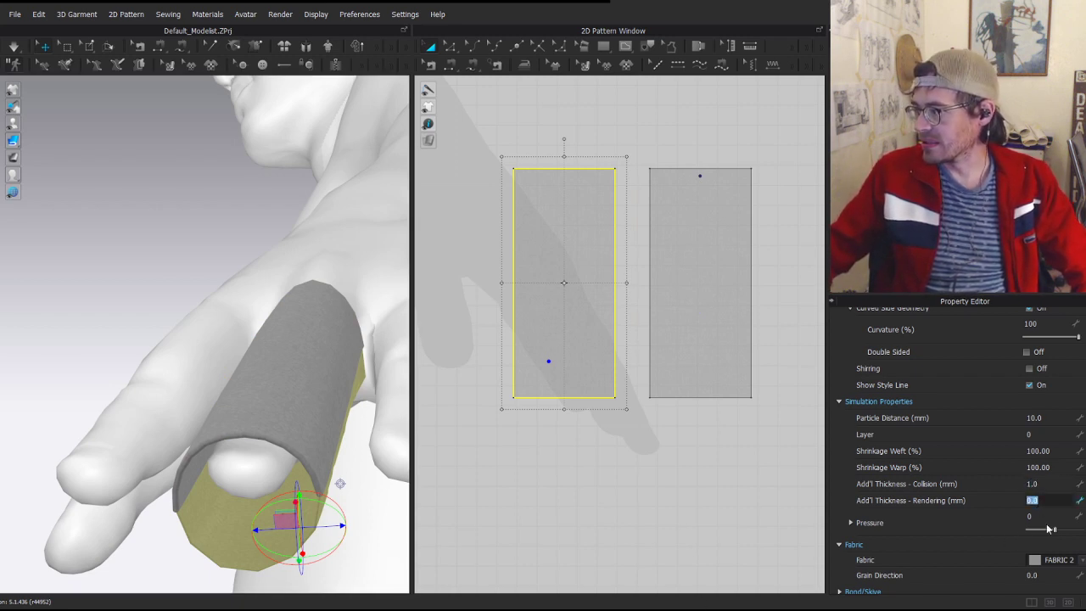
type("1")
key("Return")
key("z")
key("a")
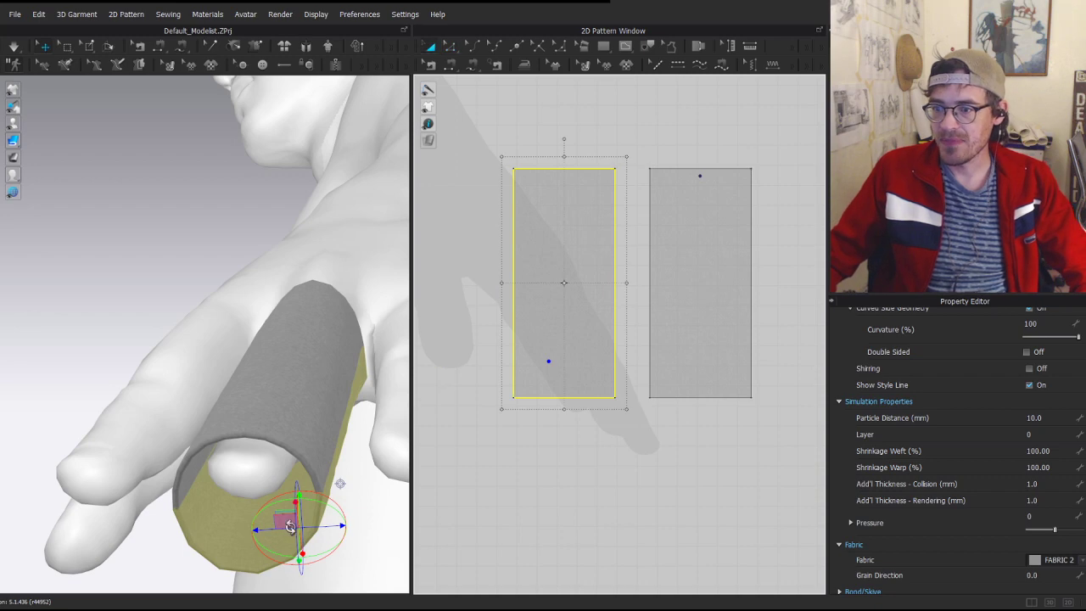
- Run the simulation and pull the back-of-hand piece up toward the base of the middle finger
right_click_drag(341, 328, 337, 310)
left_click(308, 227)
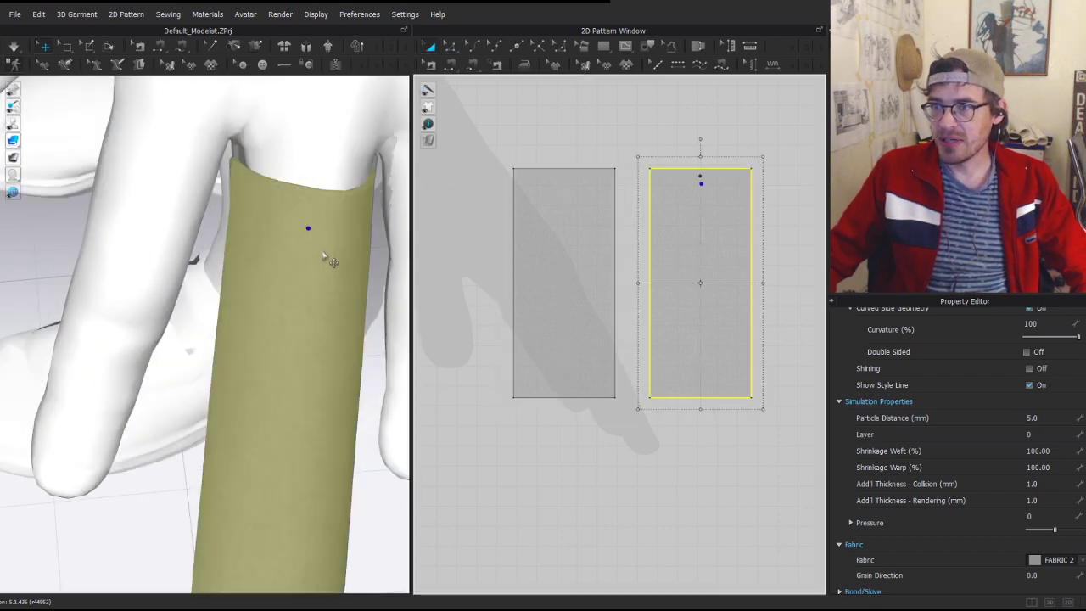
key("space")
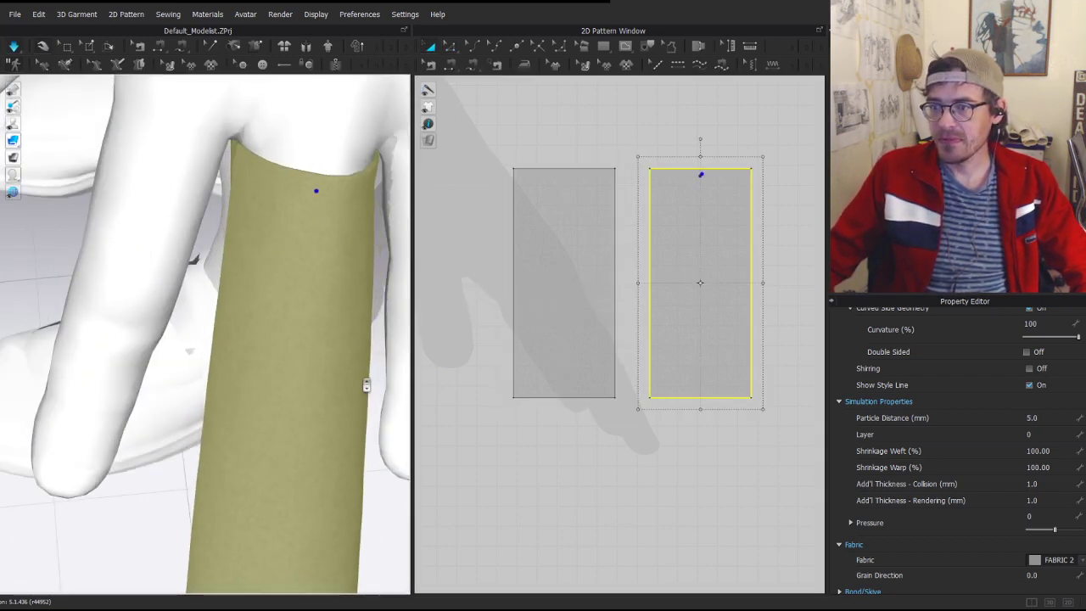
scroll(361, 384, "down", 3)
right_click_drag(298, 404, 356, 272)
middle_click_drag(316, 372, 181, 204)
- Adjust the palm-side piece at the finger's base during simulation and check the tube's fit from both sides
left_click(186, 298)
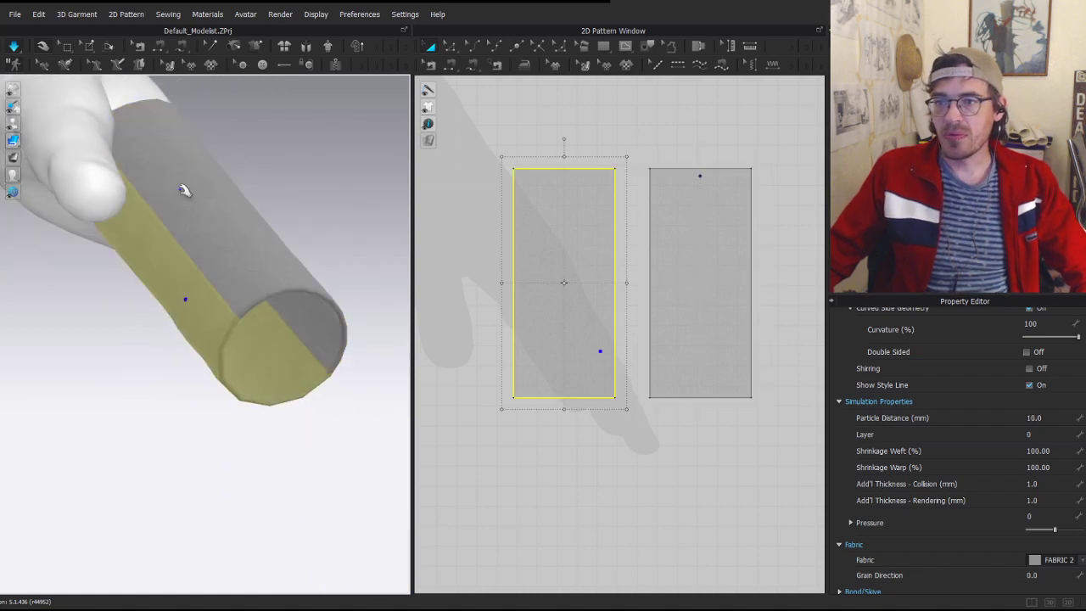
right_click_drag(336, 309, 262, 373)
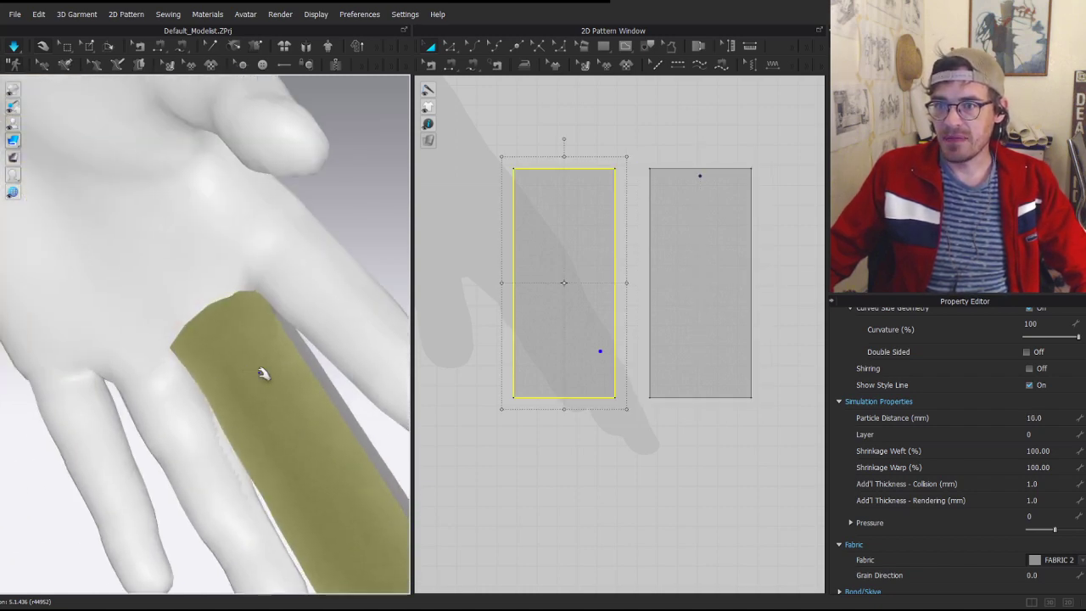
right_click_drag(217, 297, 240, 380)
left_click_drag(246, 294, 258, 358)
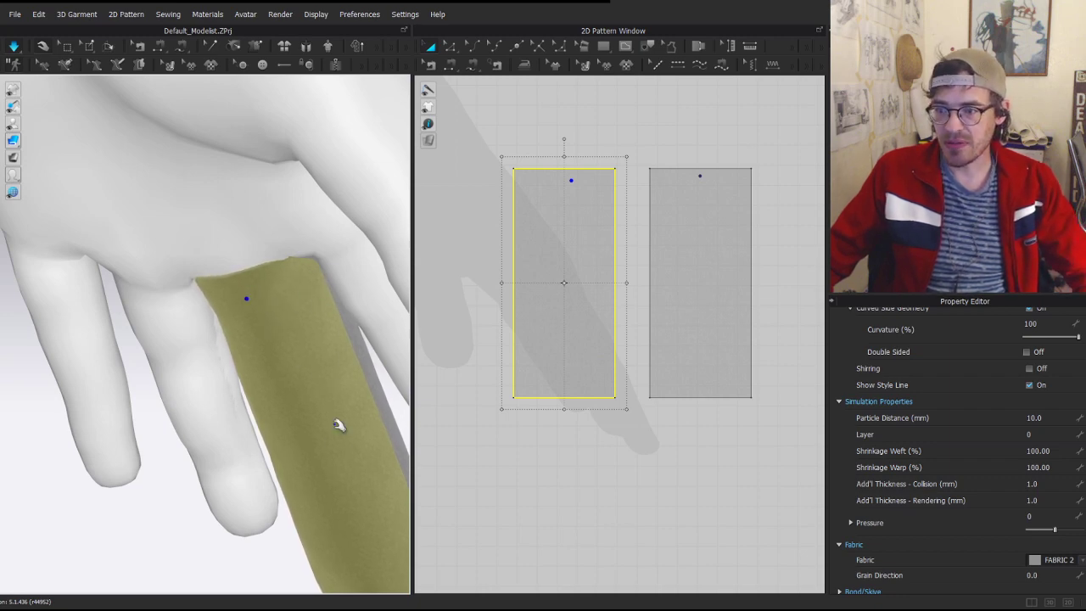
mouse_move(337, 427)
right_mouse_down()
mouse_move(289, 375)
mouse_move(354, 416)
right_mouse_up()
scroll(354, 417, "down", 3)
middle_click_drag(354, 417, 274, 308)
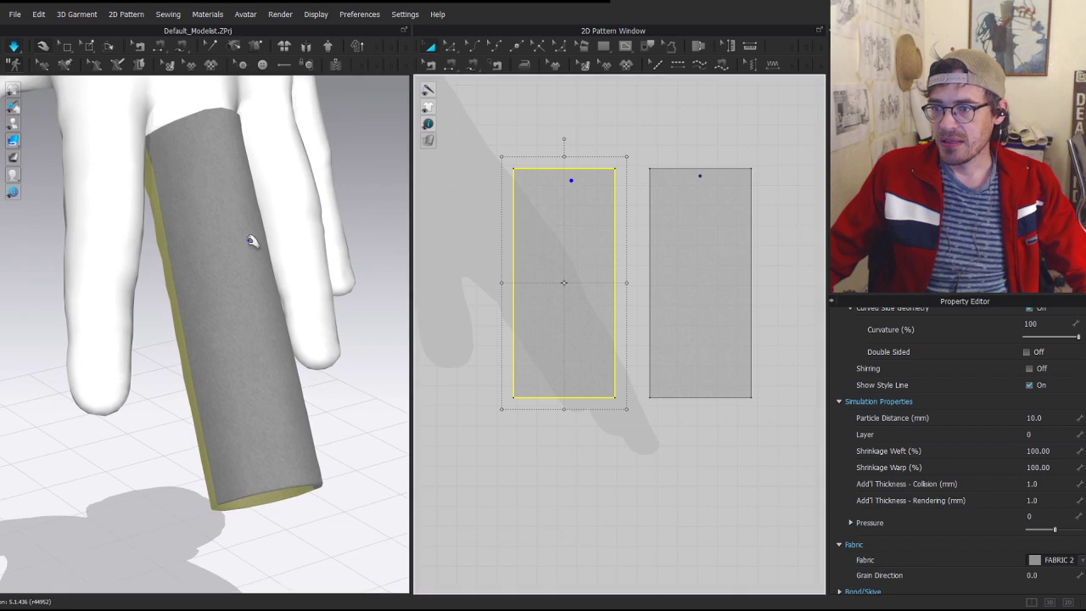
left_click(332, 464)
scroll(313, 228, "down", 3)
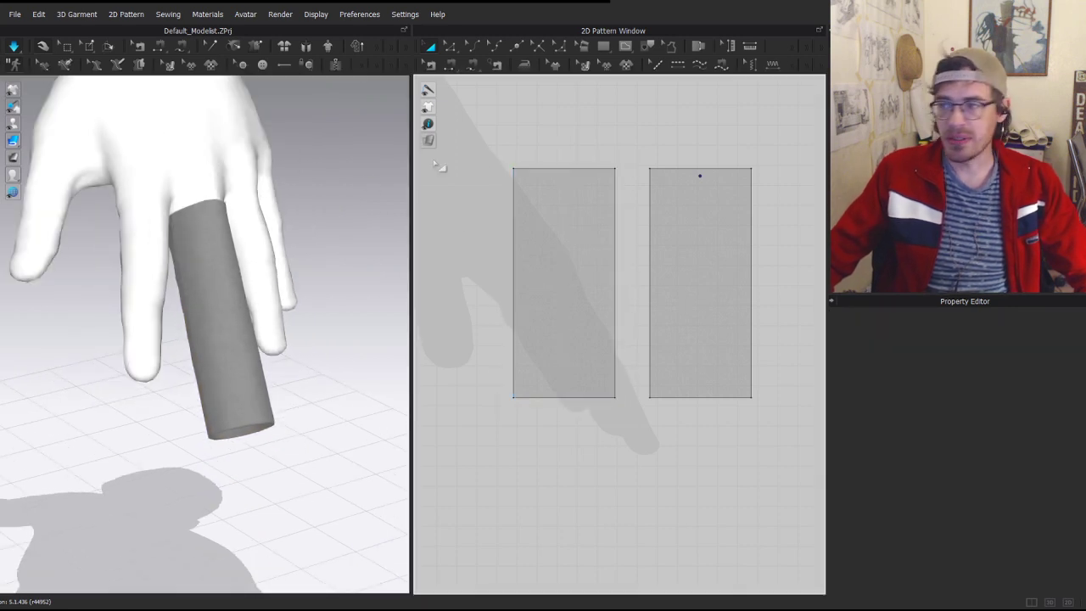
- Offset the four long side edges of both finger pieces inward as internal lines at 11 mm
scroll(625, 229, "up", 1)
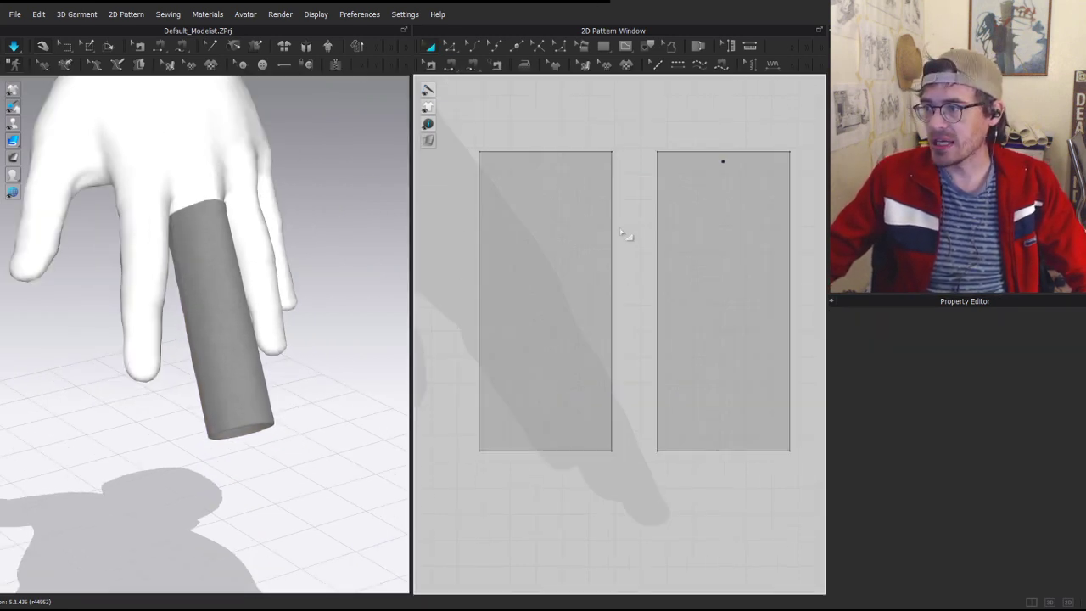
left_click(612, 245)
left_click(658, 260, "shift")
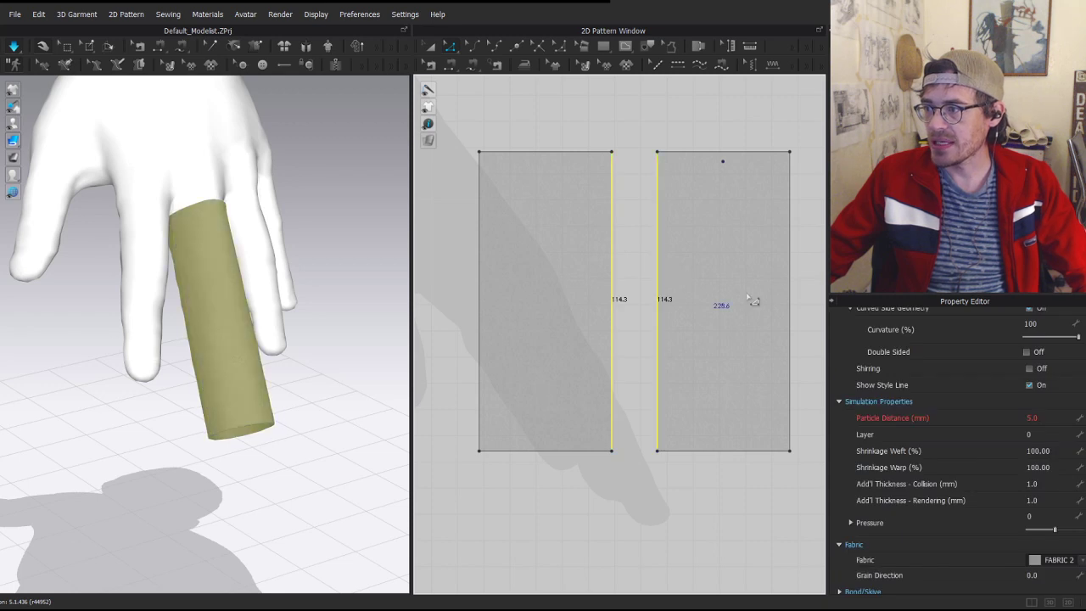
left_click(791, 267, "shift")
left_click(481, 276, "shift")
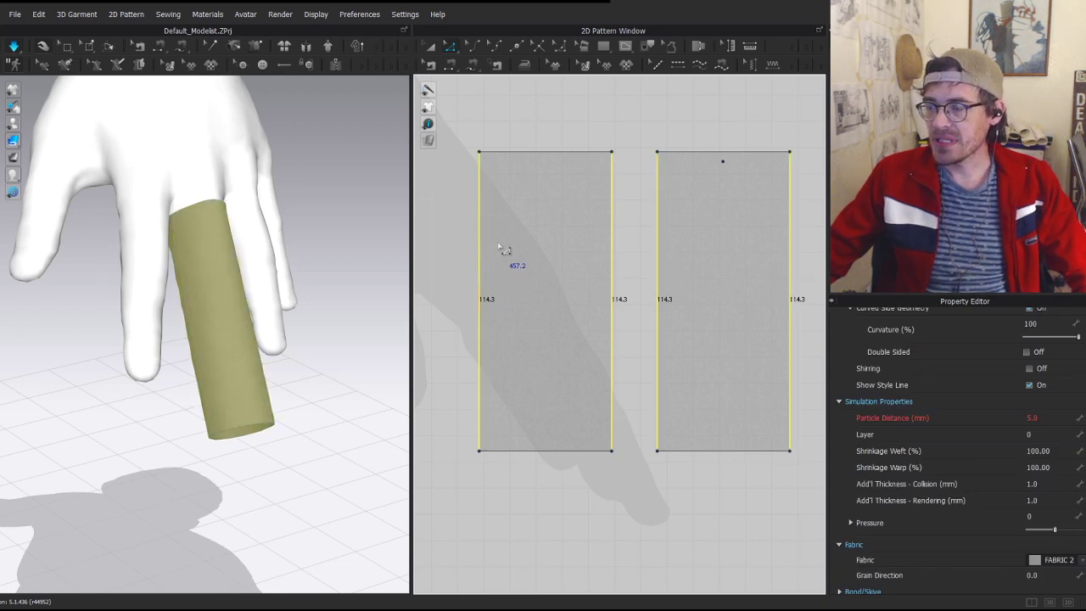
right_click(489, 263)
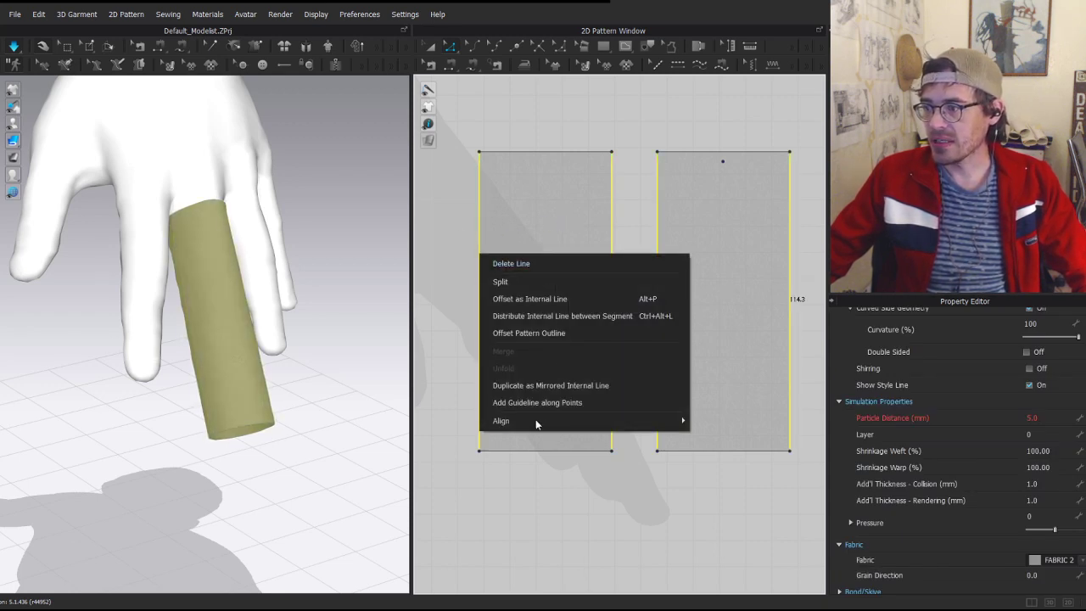
left_click(555, 300)
left_click_drag(565, 205, 312, 204)
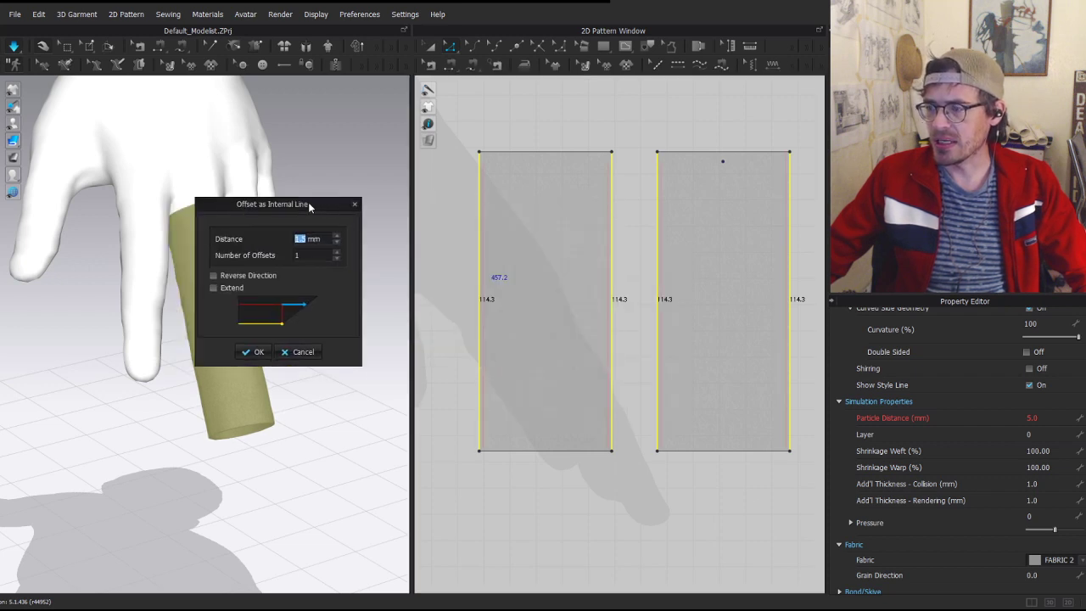
type("10")
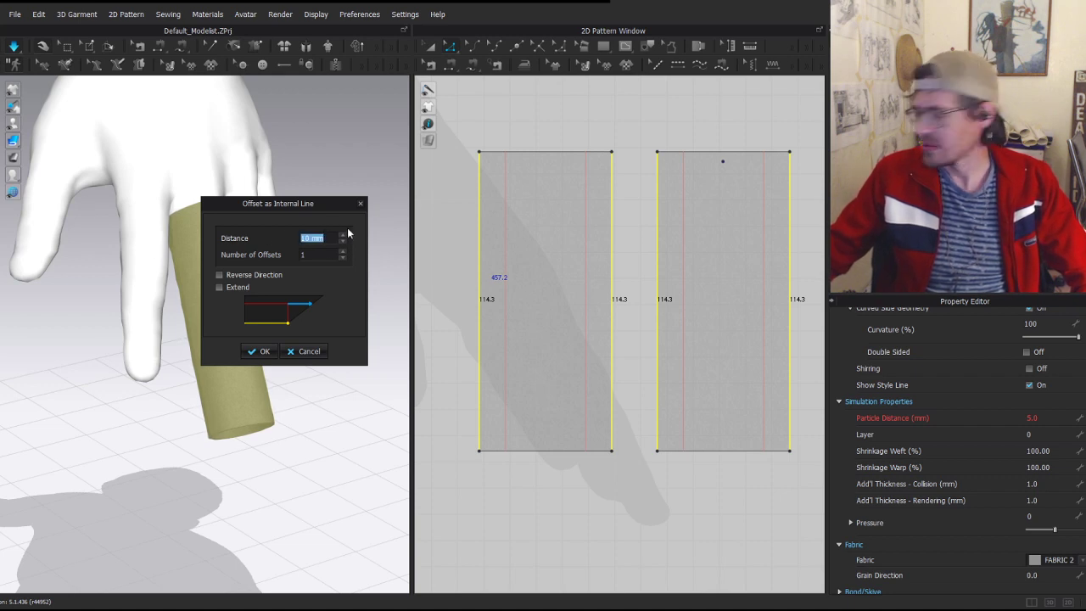
type("11")
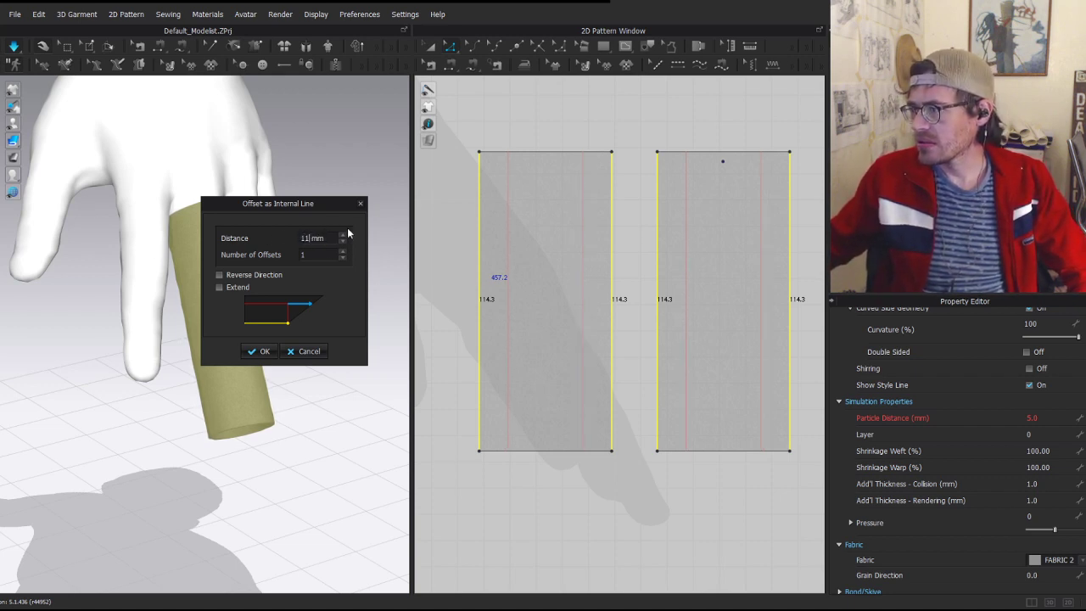
key("Return")
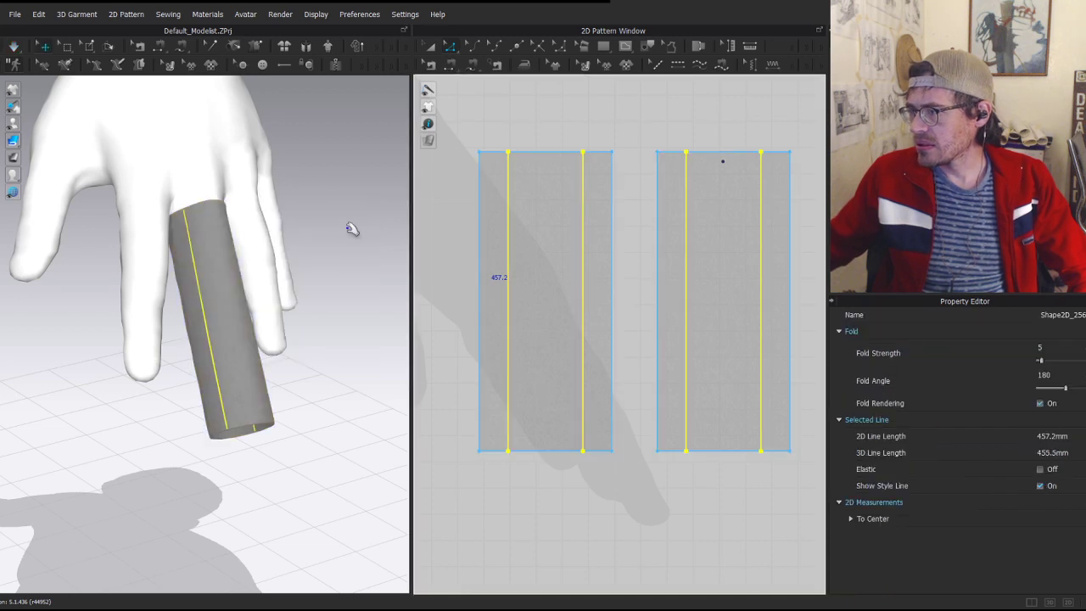
- Cut and sew both finger pieces along their four internal lines to separate the narrow side strips
left_click(239, 347)
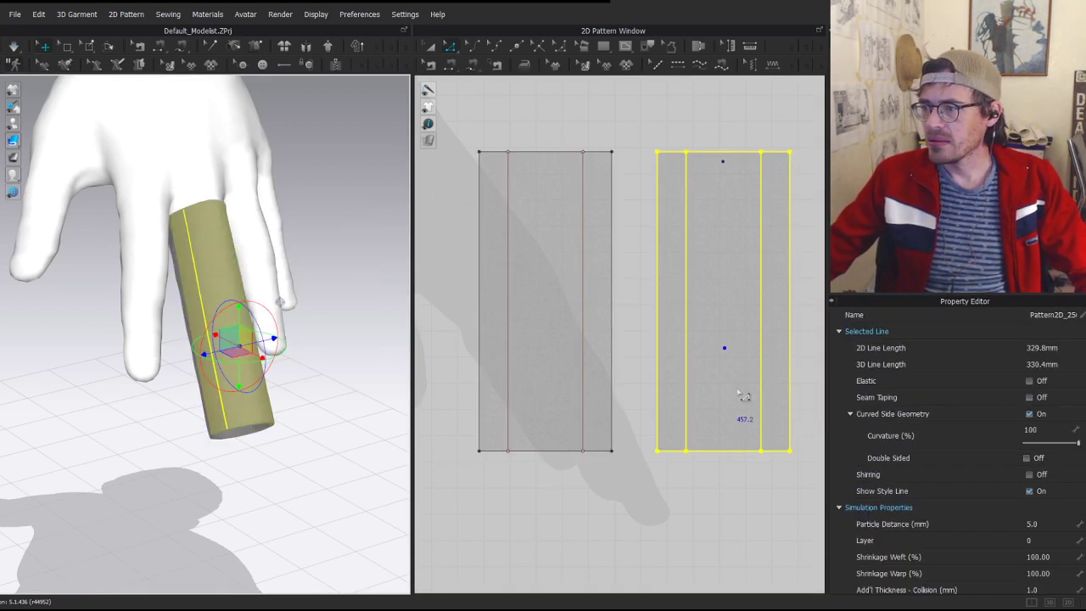
middle_click_drag(649, 240, 573, 235)
middle_click_drag(532, 335, 591, 383)
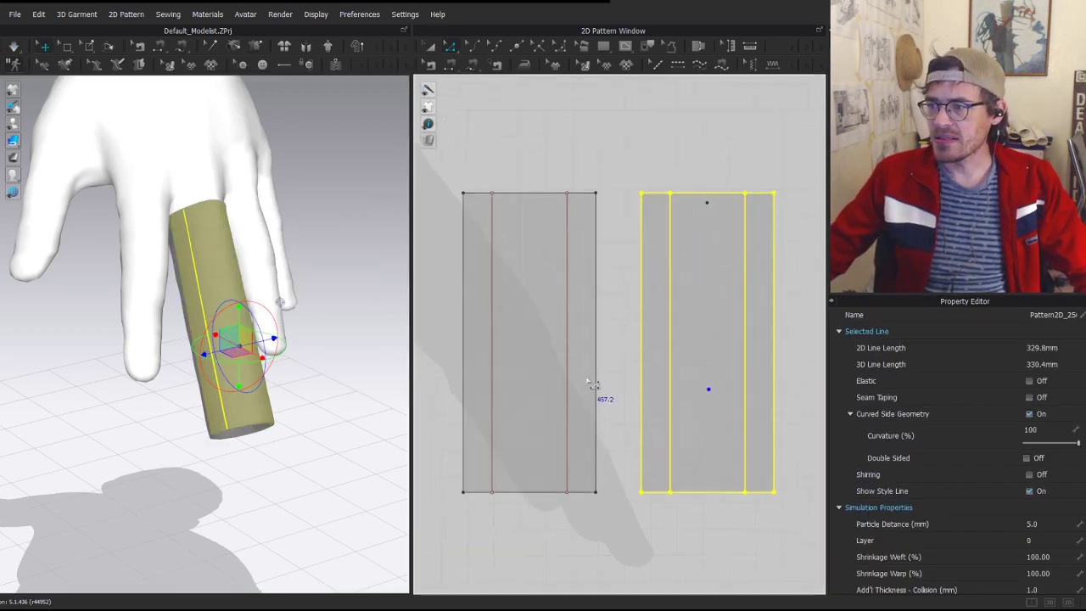
left_click(599, 356)
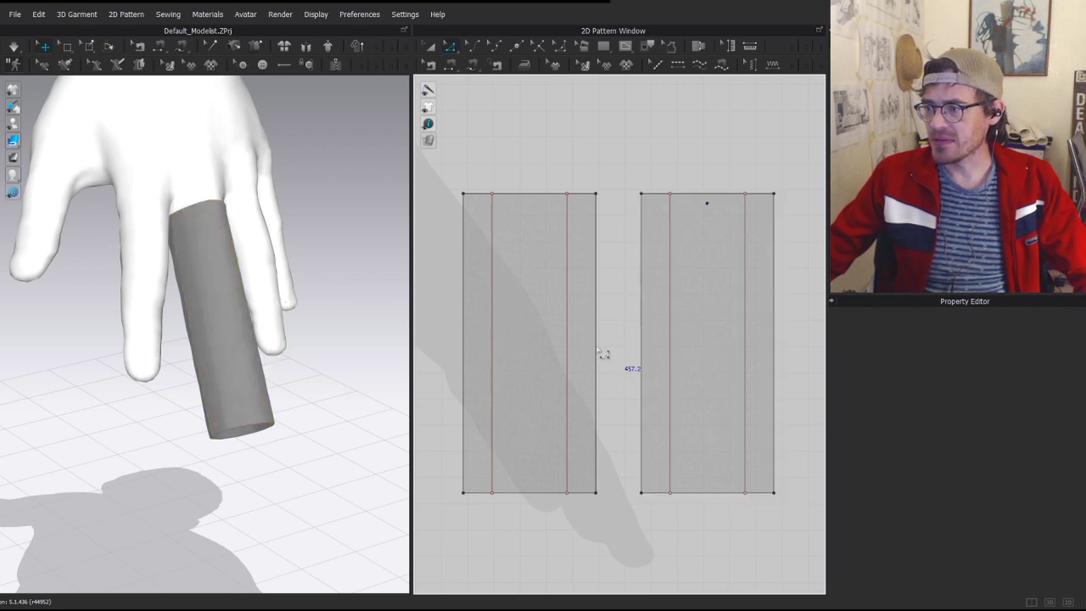
left_click(567, 354)
left_click(671, 350, "shift")
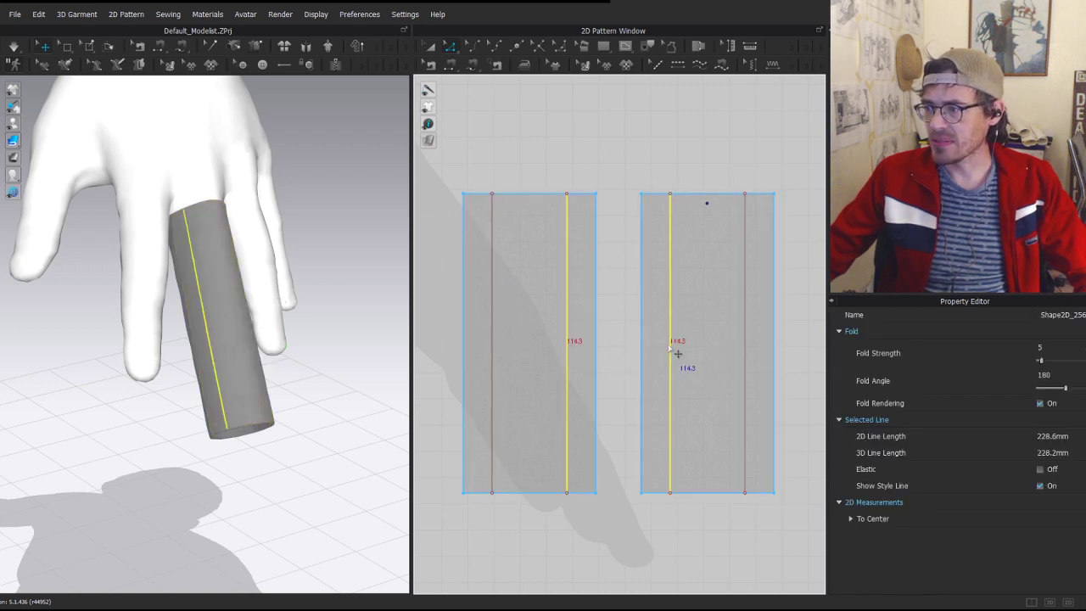
left_click(745, 357, "shift")
left_click(493, 356, "shift")
right_click(494, 356)
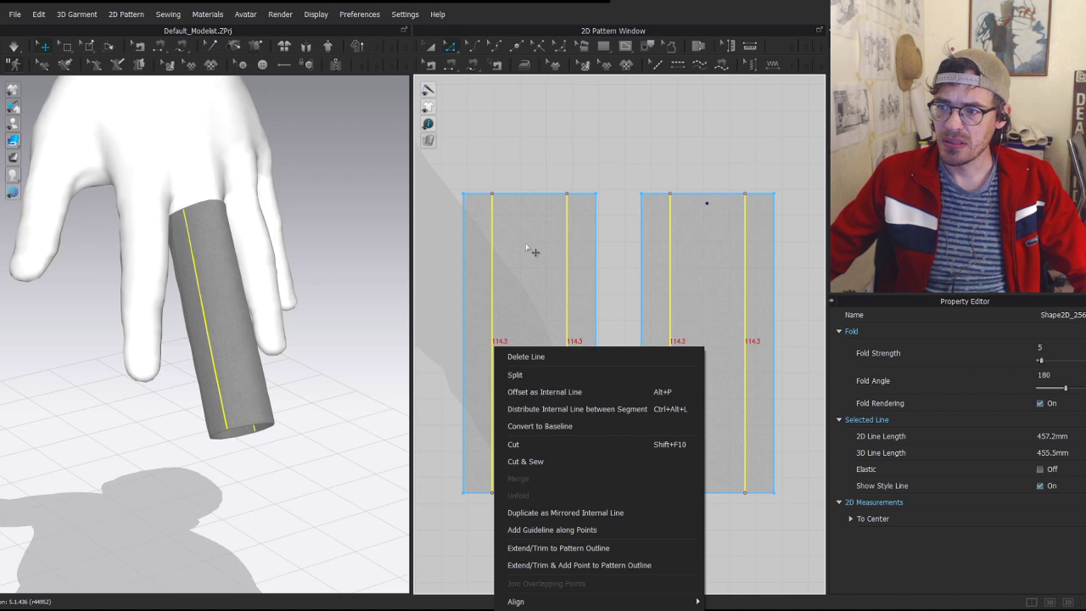
left_click(551, 460)
key("a")
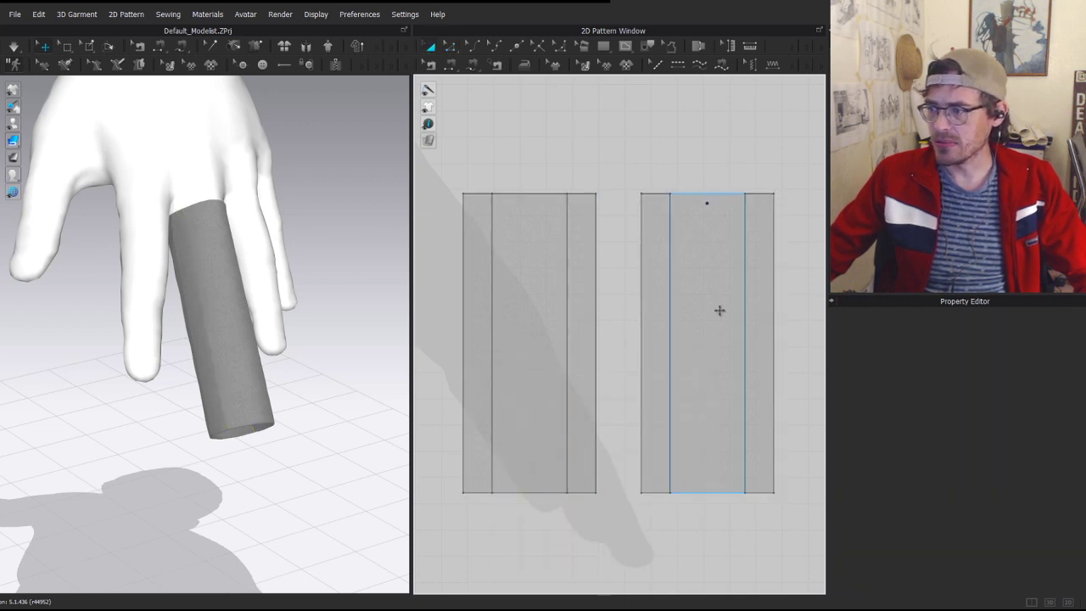
- Move the three back-of-hand pieces farther away from the palm-side pieces in the 2D pattern layout
middle_click_drag(734, 313, 639, 283)
scroll(681, 267, "down", 3)
left_click_drag(738, 180, 587, 399)
left_click_drag(624, 317, 704, 331, "shift")
- Space the narrow side strips apart from the wide middle pieces horizontally in the 2D pattern layout
left_click(656, 238)
left_click_drag(683, 268, 669, 244)
key("ctrl+z")
scroll(677, 257, "up", 3)
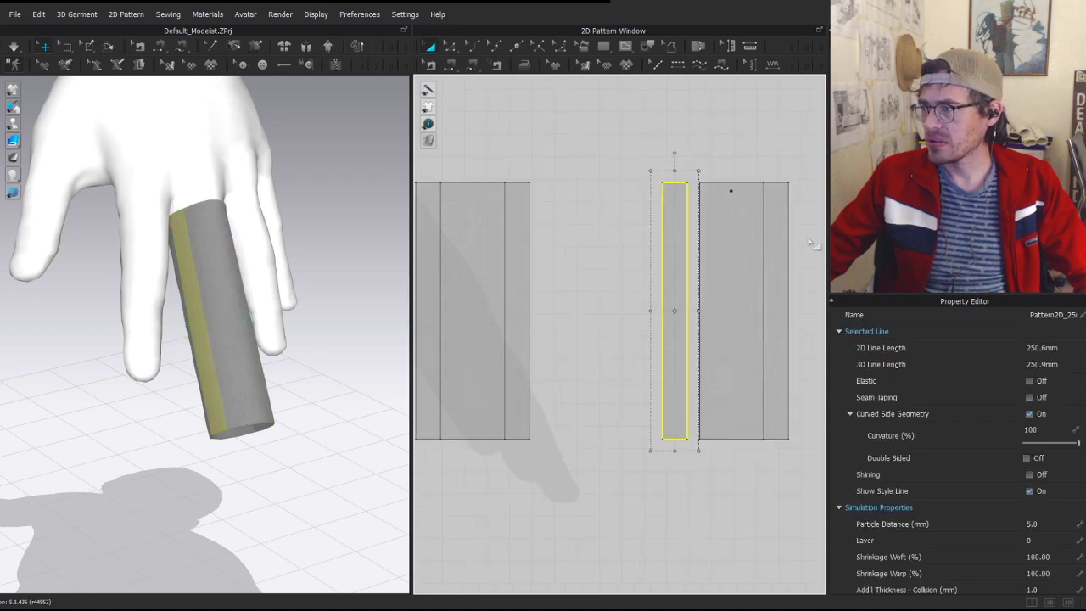
left_click_drag(777, 242, 789, 241)
middle_click_drag(553, 306, 696, 303)
left_click_drag(663, 289, 688, 289)
left_click_drag(567, 274, 541, 273)
- Merge the two adjoining narrow side strips of the finger pieces along their shared seam on one side of the finger
left_click(179, 329)
right_click_drag(179, 330, 266, 365)
left_click(331, 365)
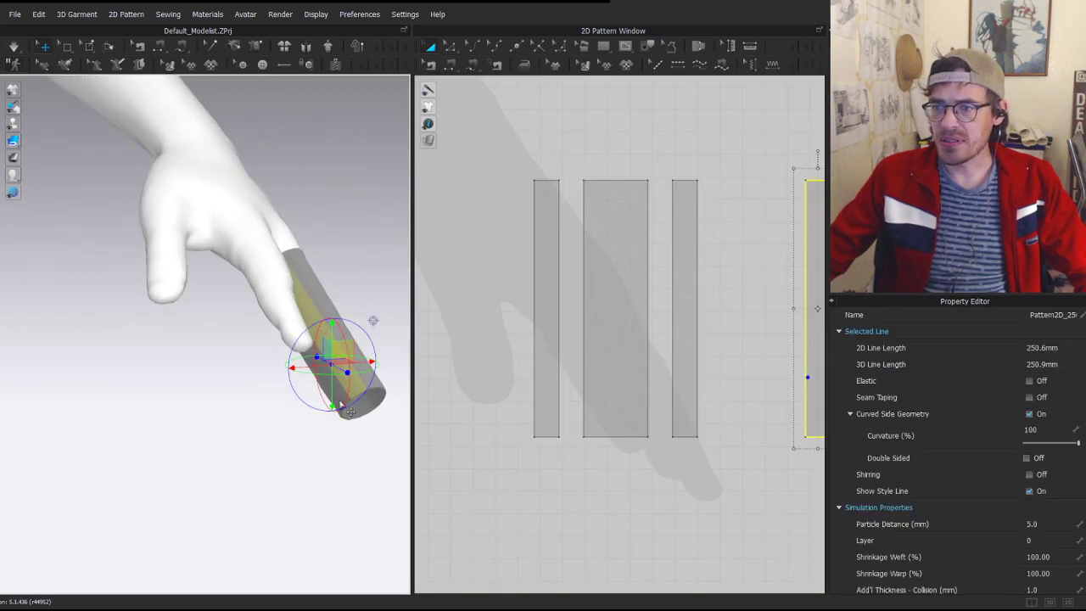
left_click(338, 400, "shift")
middle_click_drag(817, 306, 609, 314)
key("b")
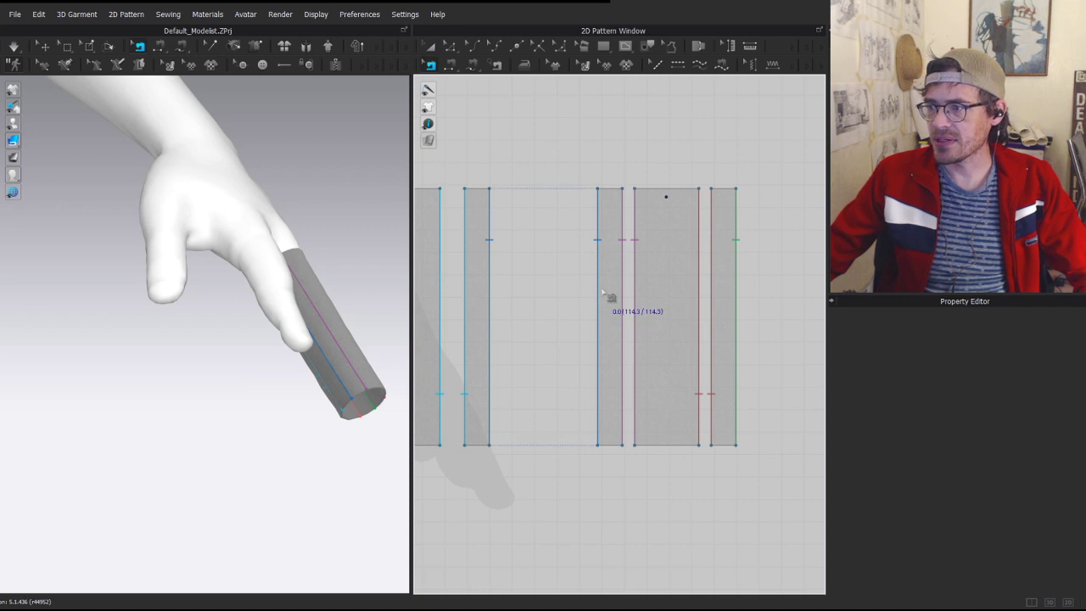
left_click(598, 290)
right_click(600, 282)
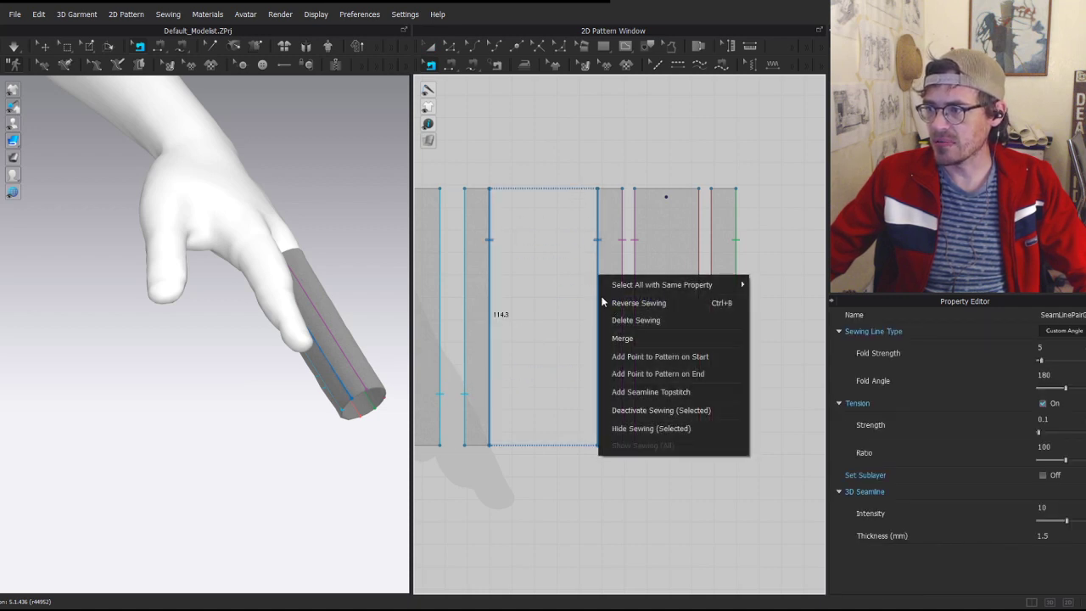
left_click(628, 338)
- Merge the remaining pair of narrow side strips along their shared seam on the opposite side of the finger
middle_click_drag(634, 259, 573, 264)
left_click(677, 279)
right_click(677, 277)
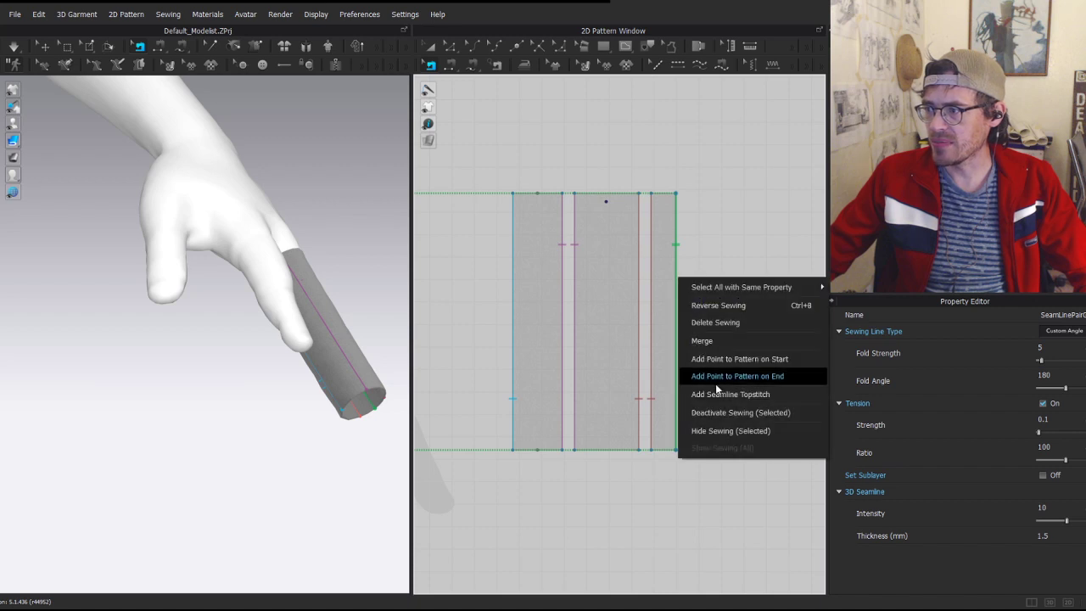
left_click(736, 340)
- Apply symmetric pattern linked editing, without sewing, to the two merged side strips
key("a")
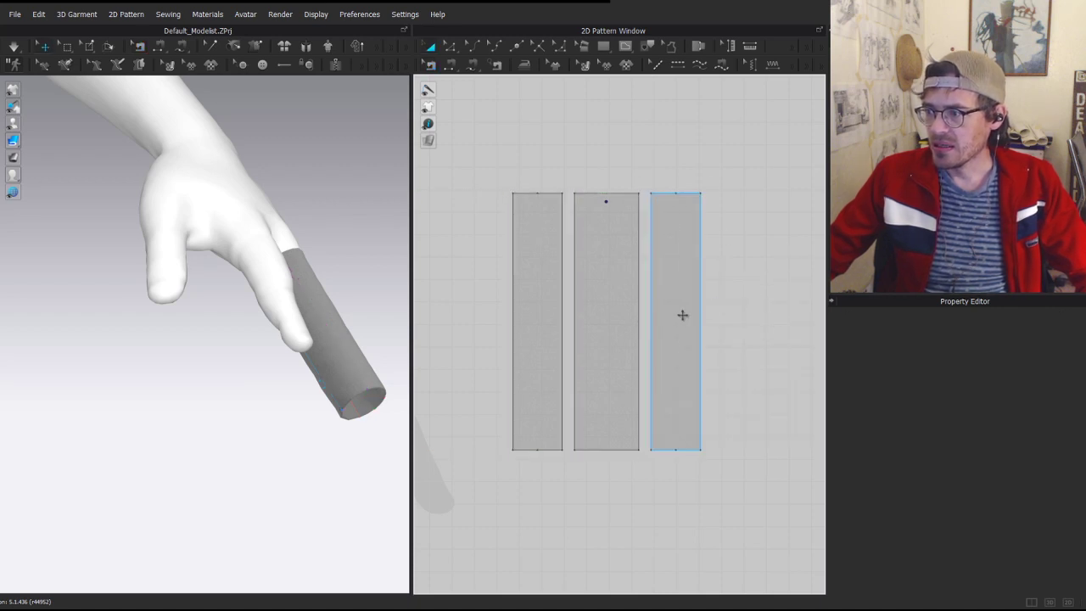
left_click(682, 314)
left_click(550, 275, "shift")
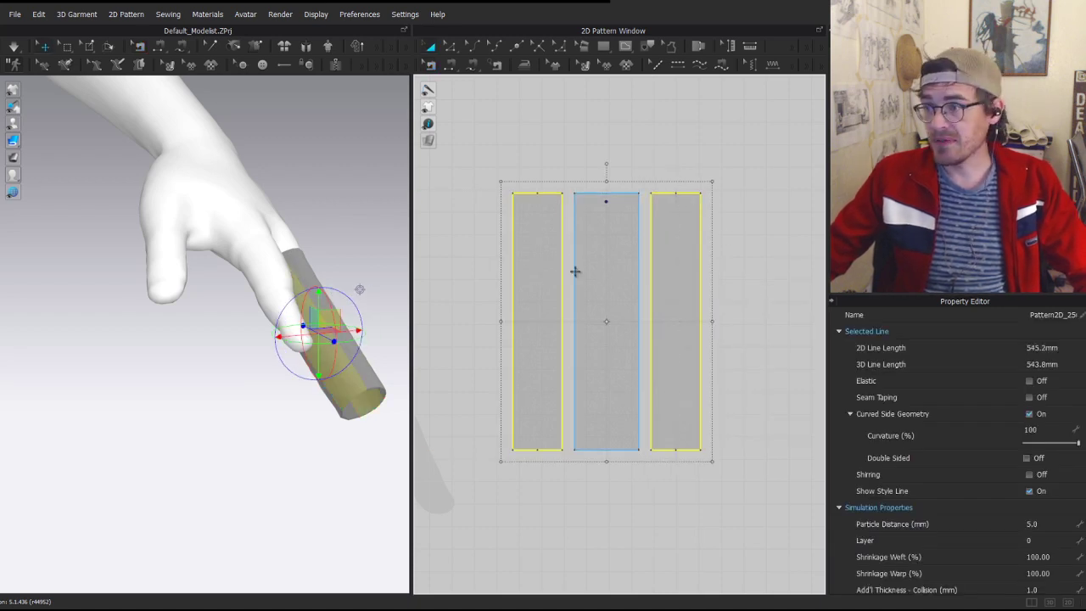
right_click(536, 273)
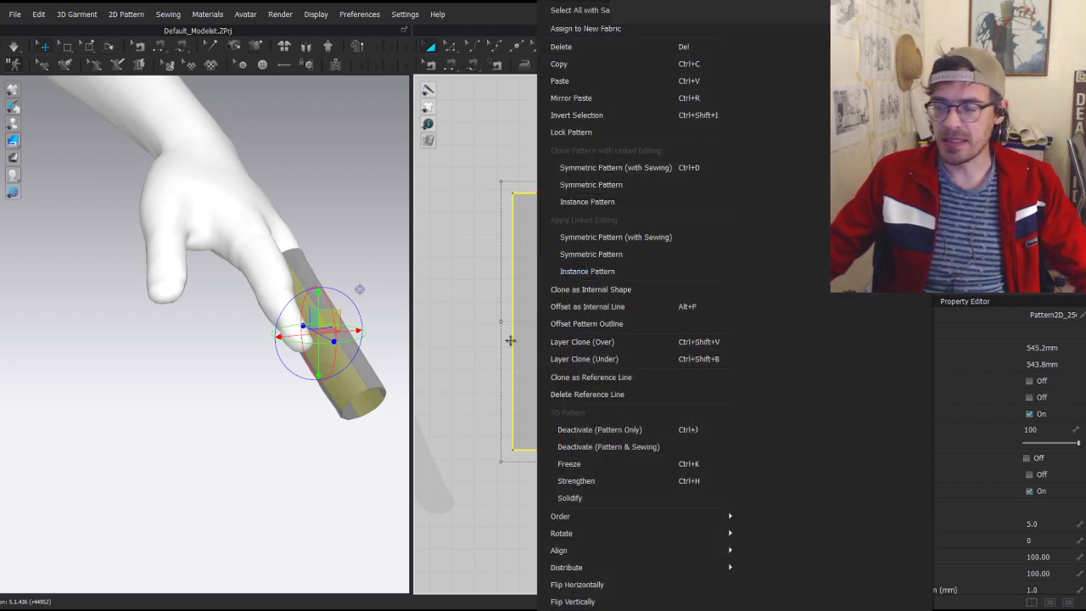
left_click(592, 258)
- Delete the leftover midpoints on the top and bottom edges of the linked side strips
key("z")
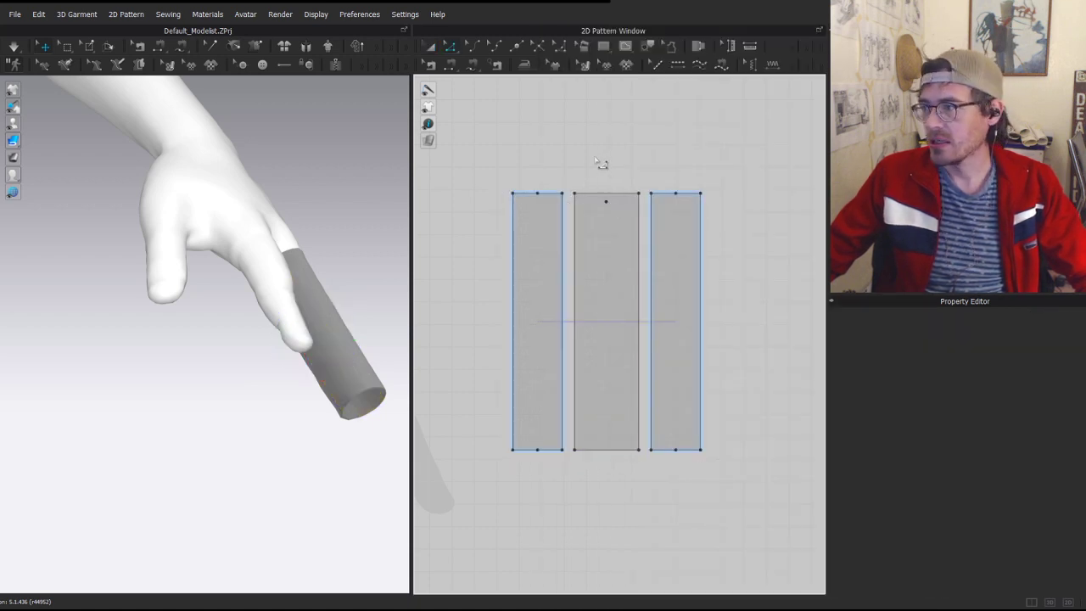
scroll(557, 191, "up", 4)
scroll(519, 151, "down", 2)
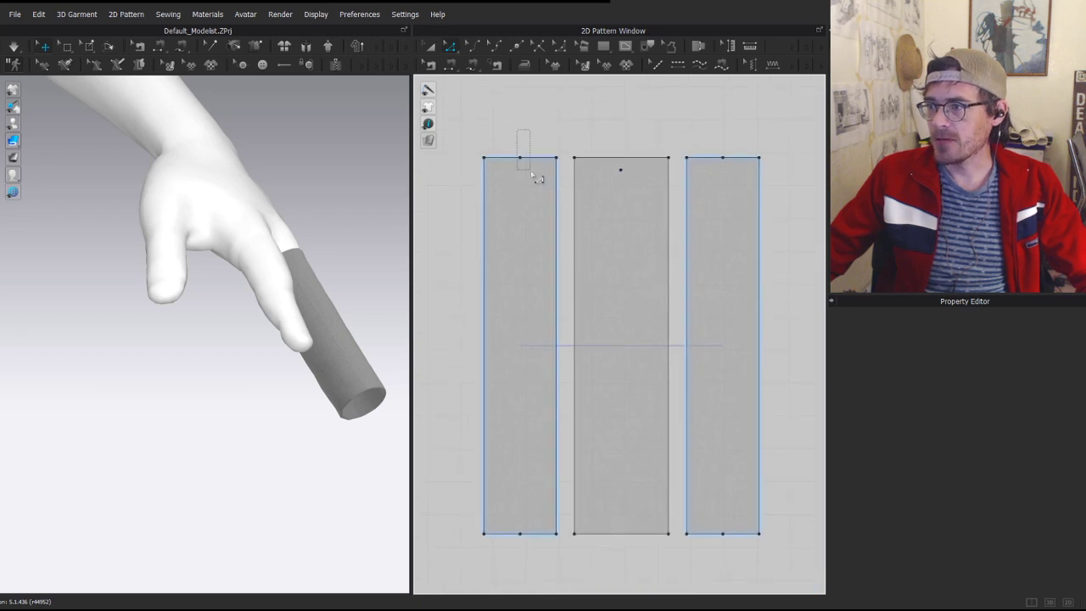
left_click_drag(531, 172, 534, 174)
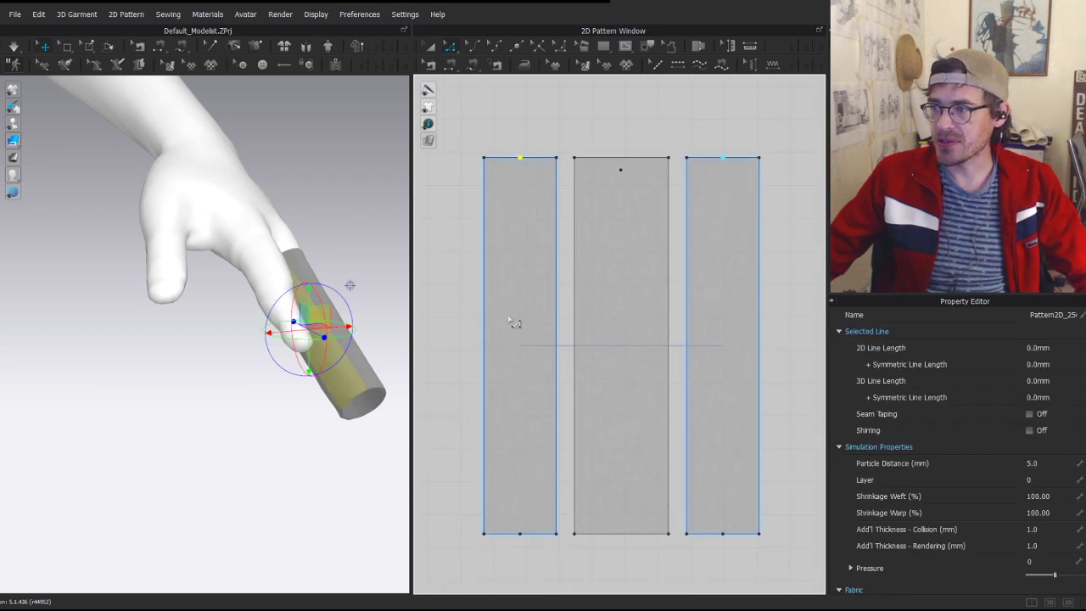
key("Delete")
middle_click_drag(536, 516, 568, 395)
left_click_drag(546, 389, 566, 447)
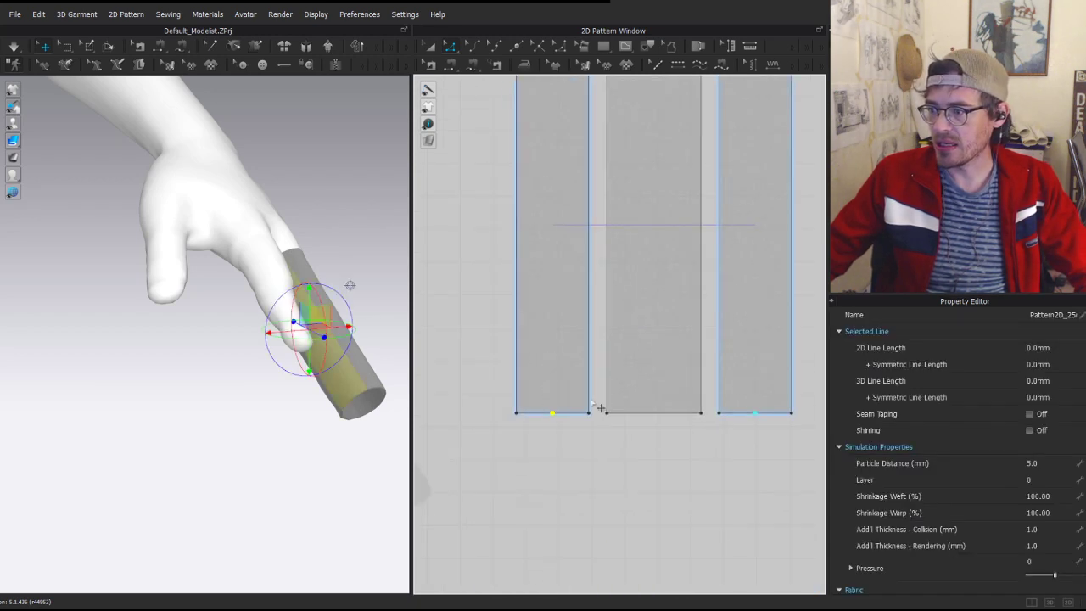
key("Delete")
- Check the merged strips' sewing and examine the reference glove pattern images in XnView
scroll(553, 333, "down", 5)
key("b")
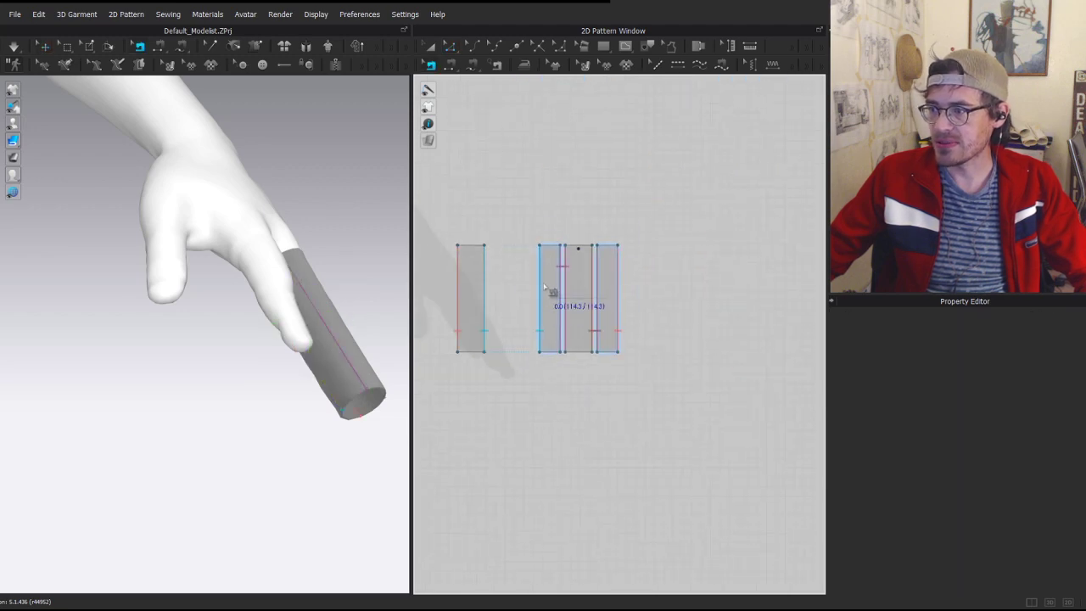
scroll(525, 323, "up", 3)
right_click_drag(351, 283, 394, 281)
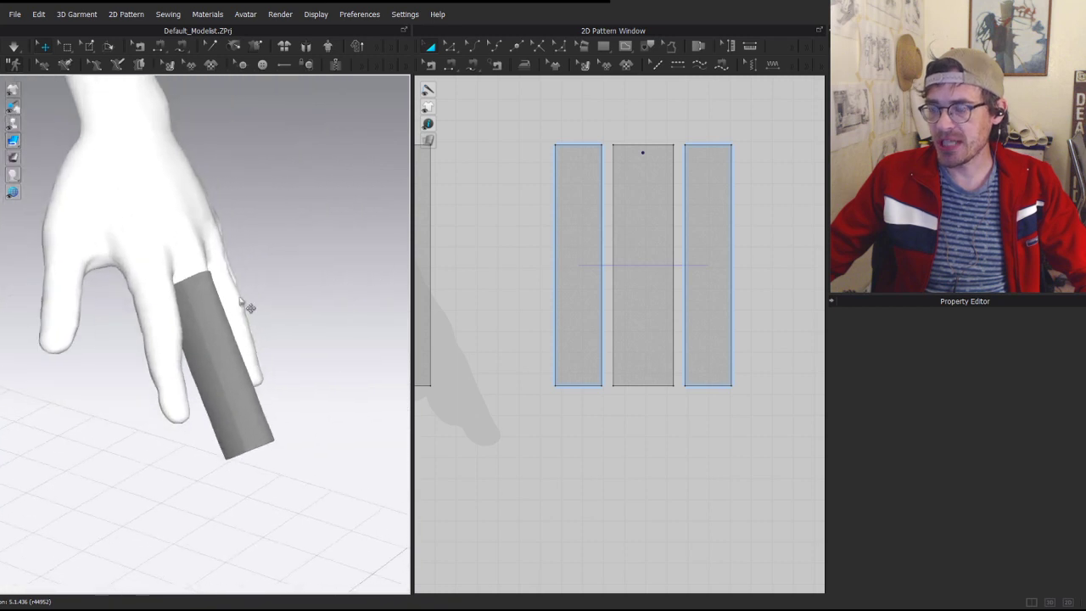
middle_click_drag(507, 213, 615, 280)
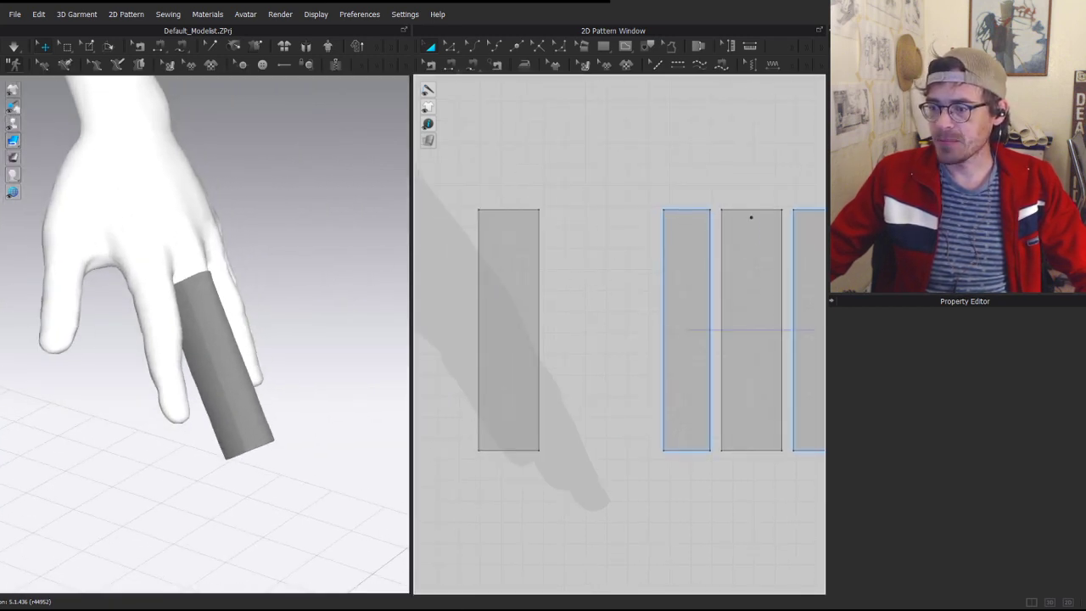
mouse_move(397, 610)
left_click(482, 583)
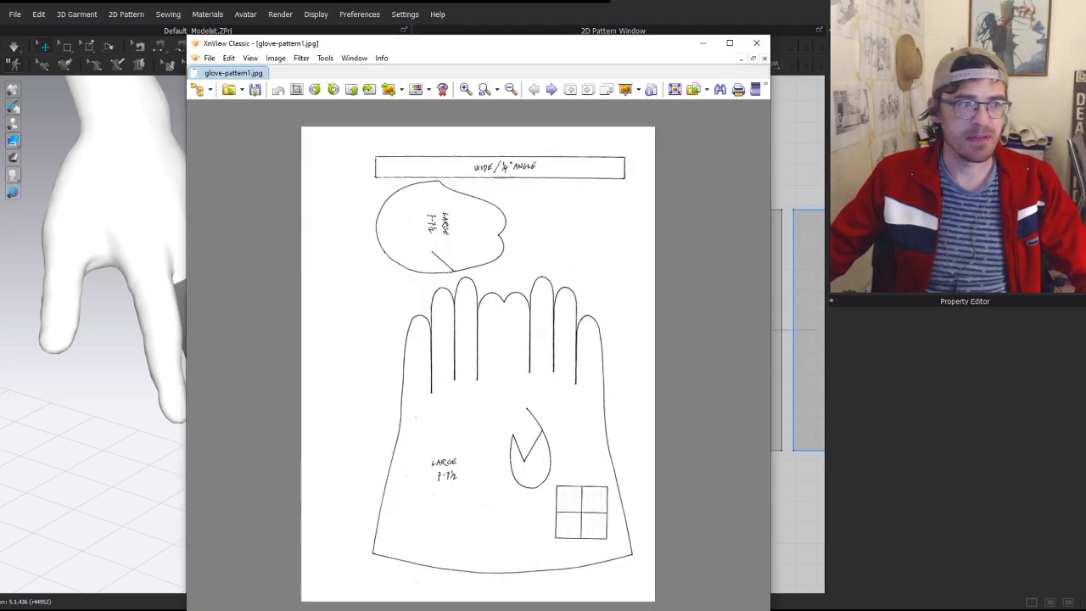
left_click(553, 90)
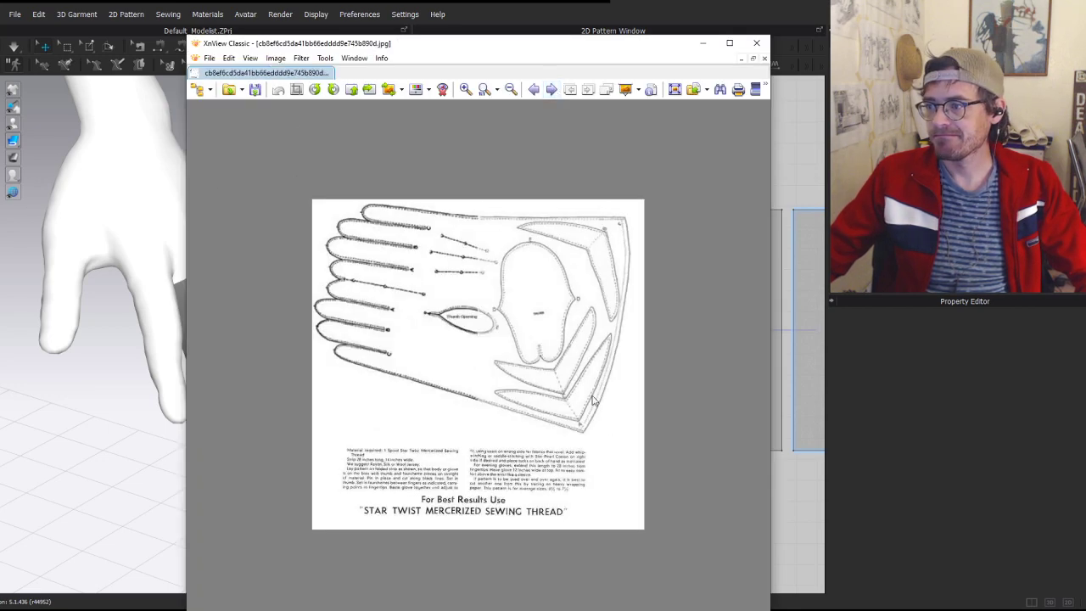
scroll(594, 399, "up", 1, "ctrl")
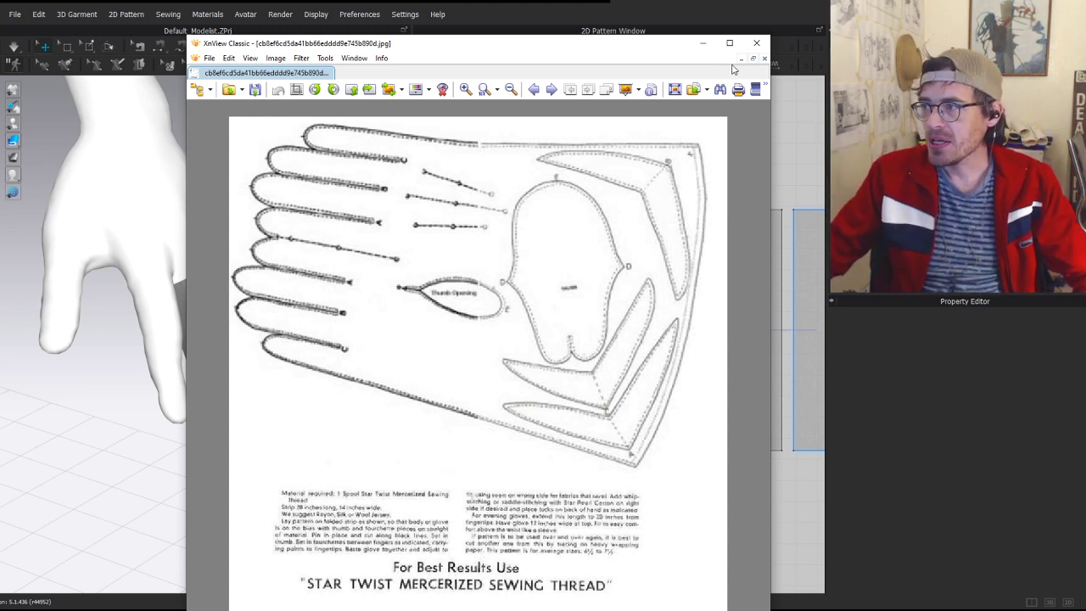
left_click(703, 43)
- Delete the lower outer corner point of the linked side strips to taper them to a point at the fingertip end
mouse_move(648, 259)
middle_mouse_down()
mouse_move(557, 238)
mouse_move(656, 253)
middle_mouse_up()
scroll(560, 251, "down", 2)
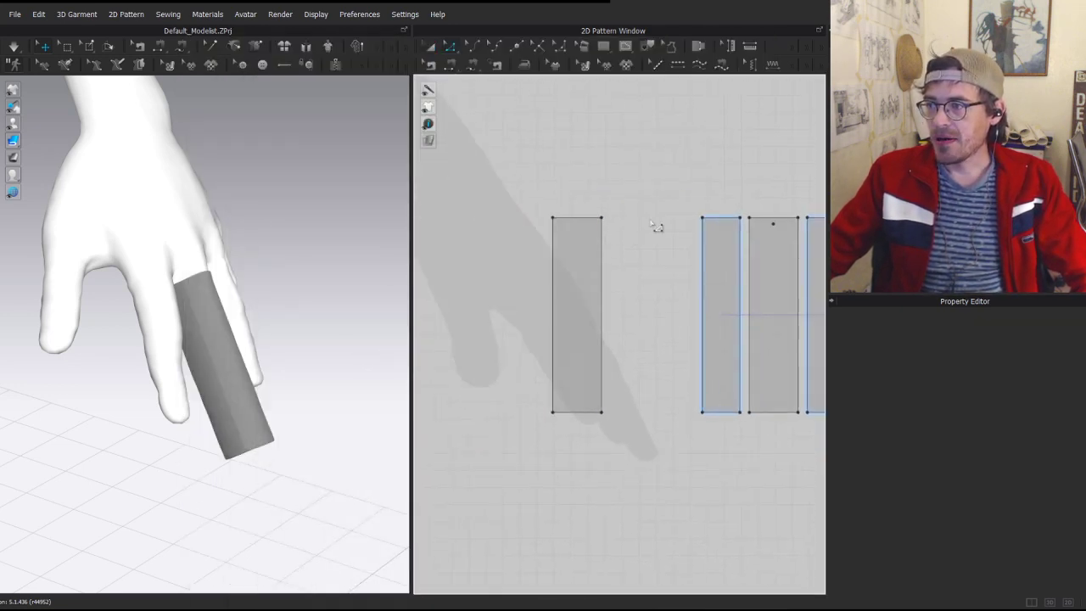
middle_click_drag(673, 308, 599, 252)
left_click(630, 362)
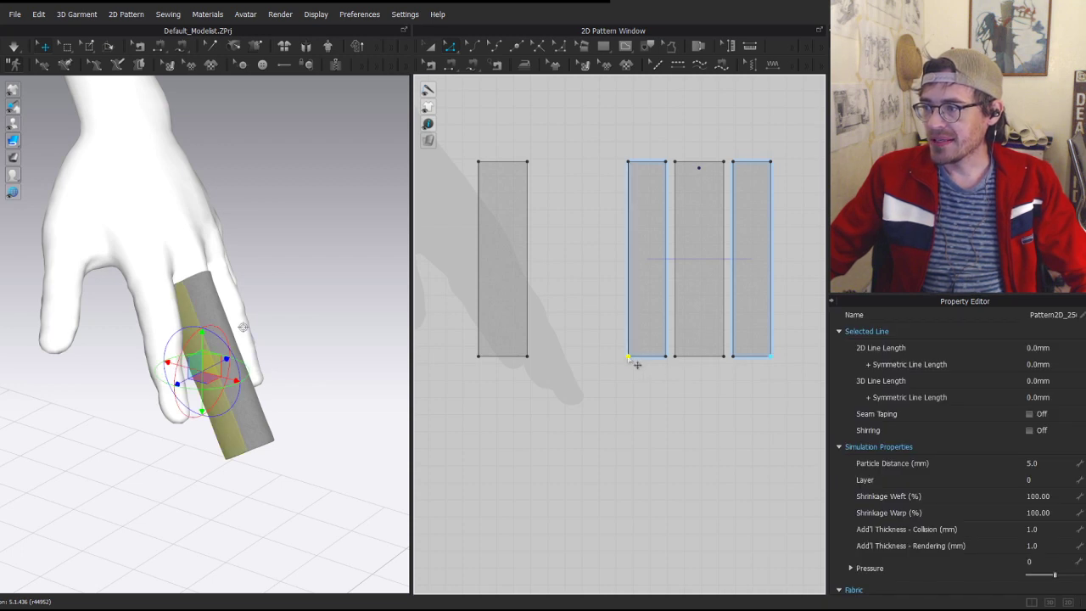
key("Delete")
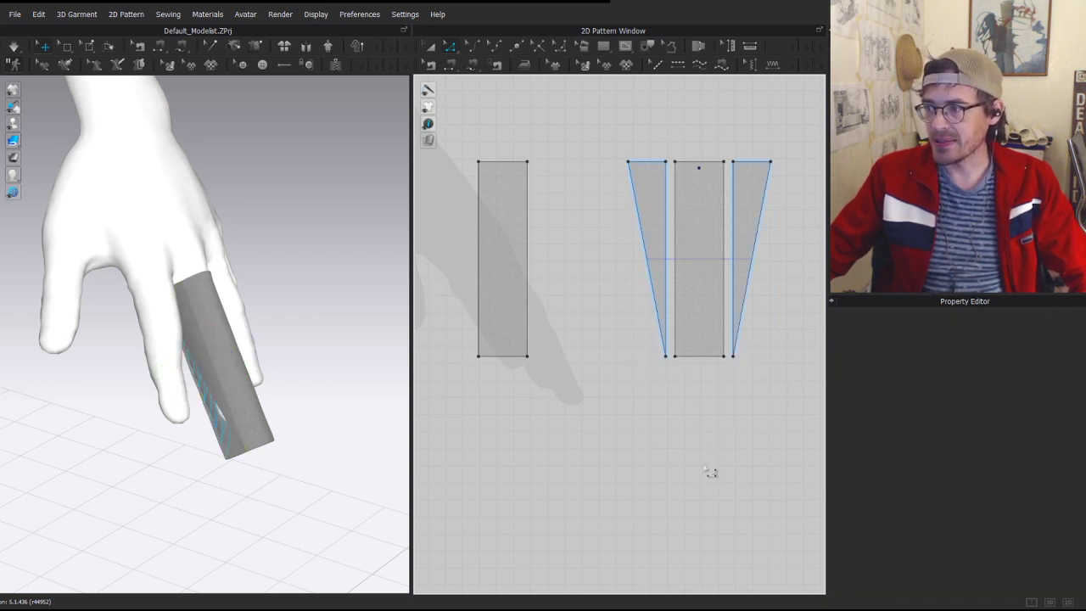
- Bend the slanted outer edge of the tapered side strips outward into a rounded curve near the fingertip using curve points
scroll(642, 318, "up", 2)
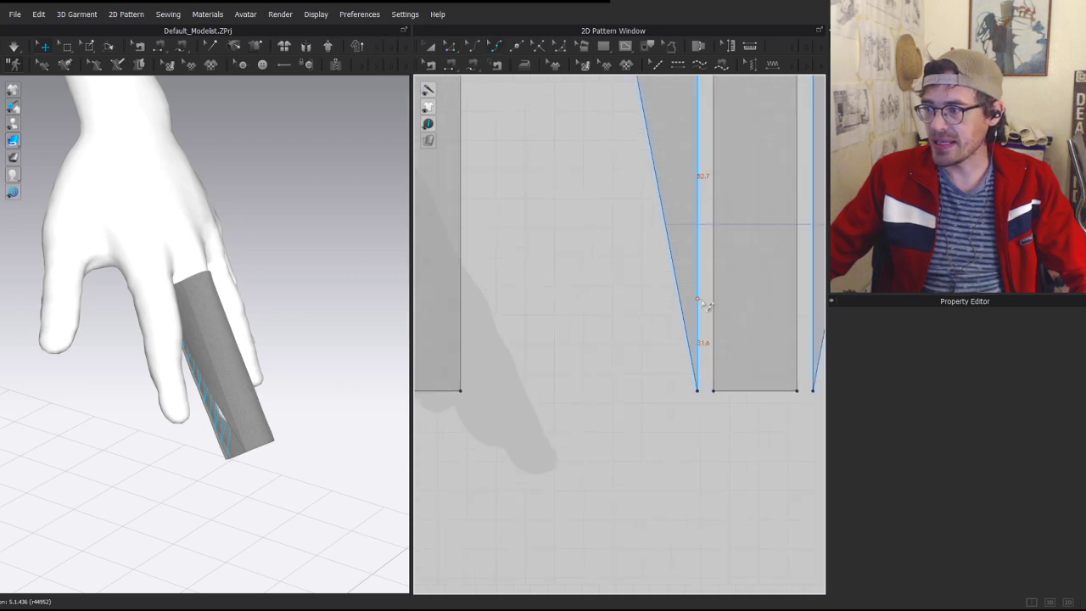
left_click_drag(678, 294, 674, 344)
left_click_drag(674, 368, 686, 379)
left_click_drag(643, 301, 662, 297)
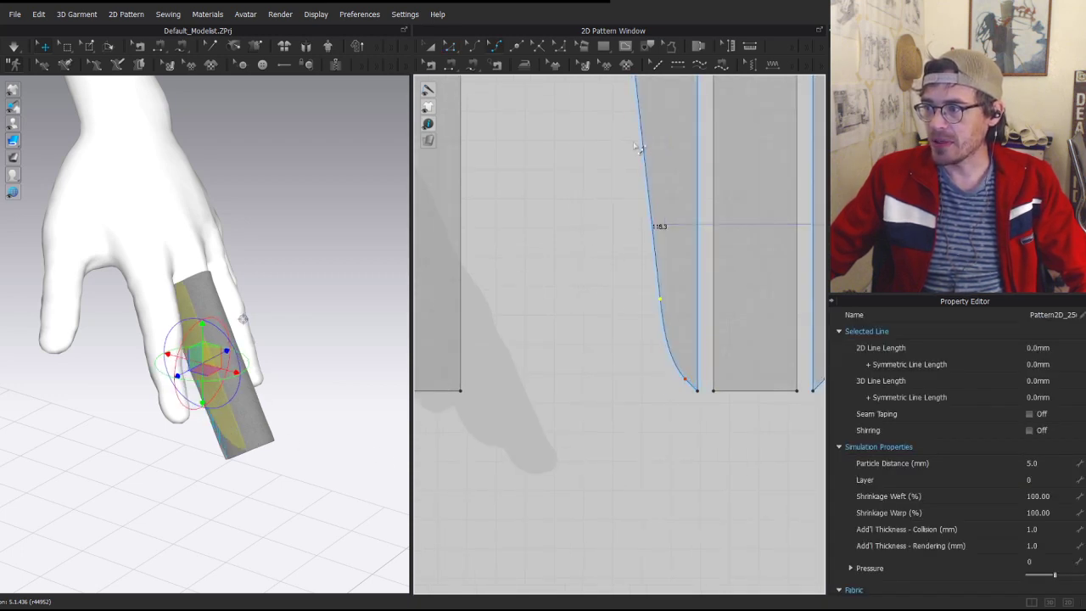
scroll(649, 289, "down", 4)
scroll(628, 246, "up", 3)
- Simulate the garment and pull the tip of the finger tube in 3D to settle the reshaped strips
key("a")
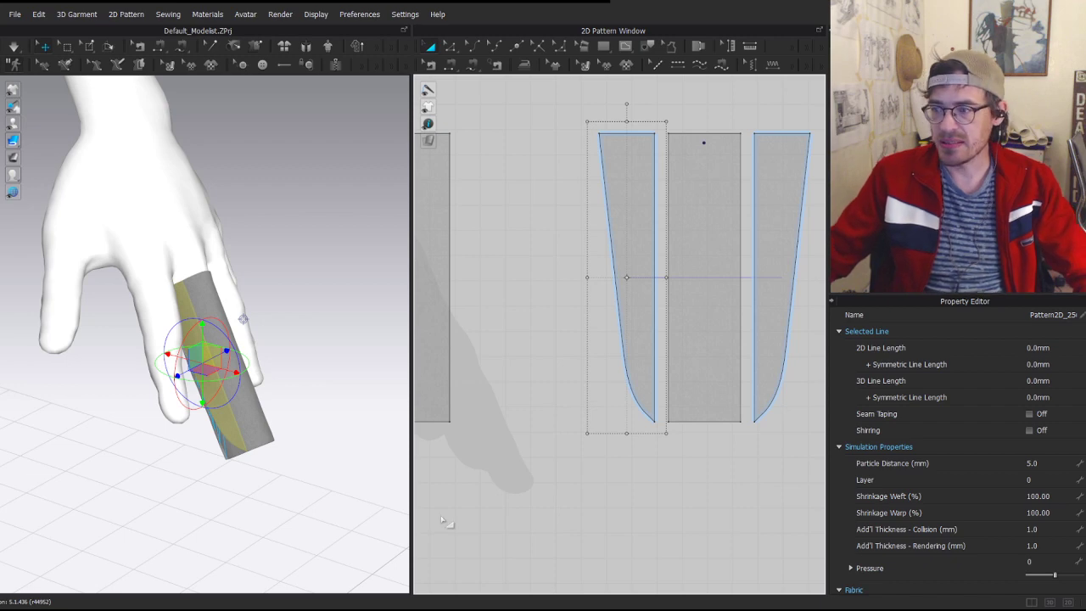
key("space")
left_click_drag(257, 432, 284, 432)
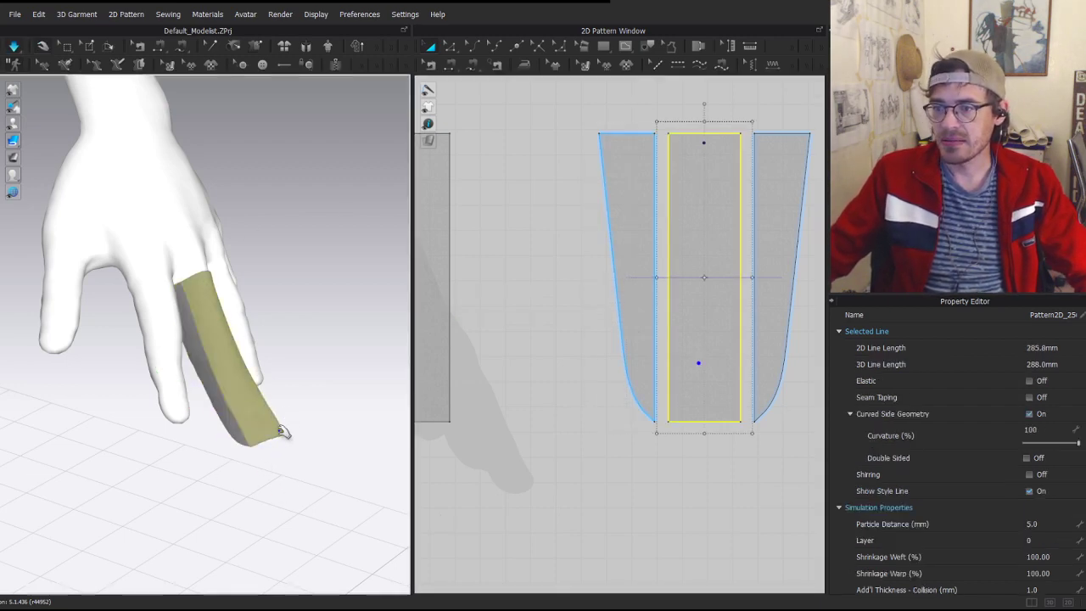
right_click_drag(284, 432, 339, 442)
- Extend the seams on the curved outer edges of both side strips down to their pointed lower tips
key("b")
left_click(621, 338)
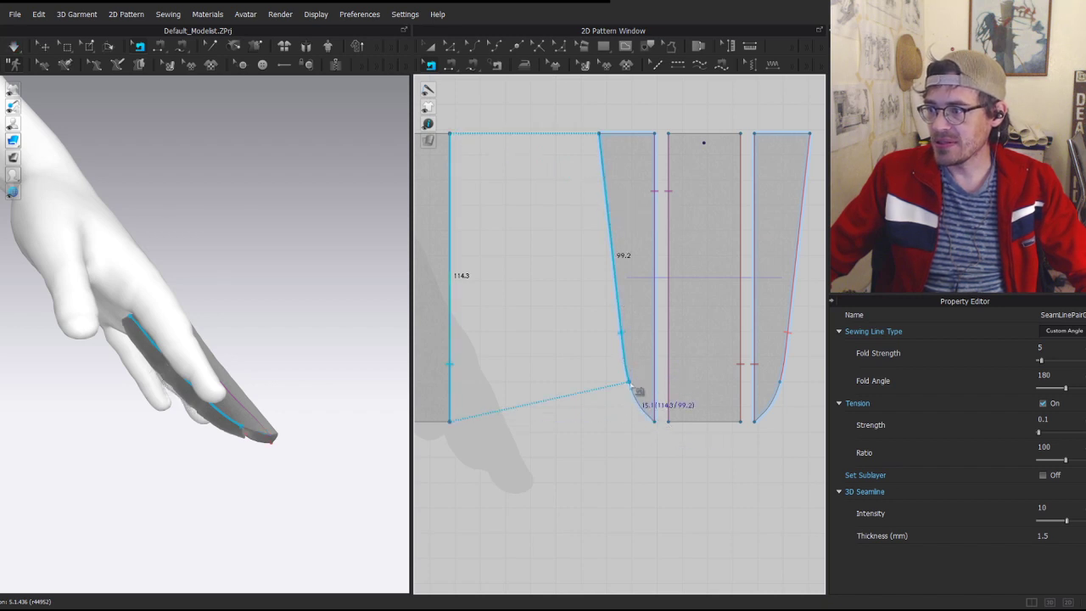
middle_click_drag(734, 399, 670, 407)
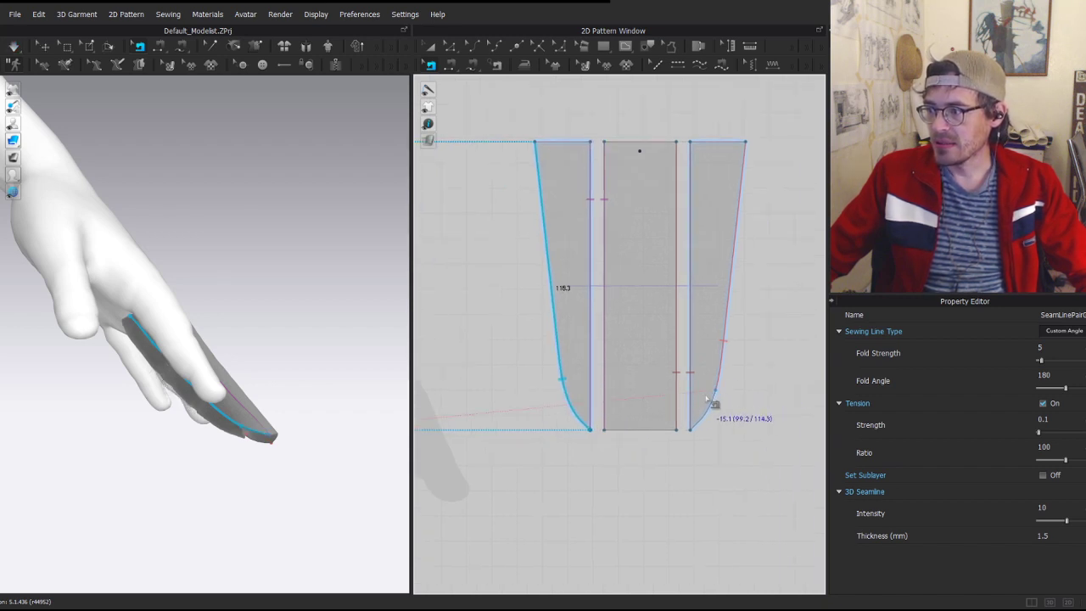
left_click_drag(715, 391, 692, 436)
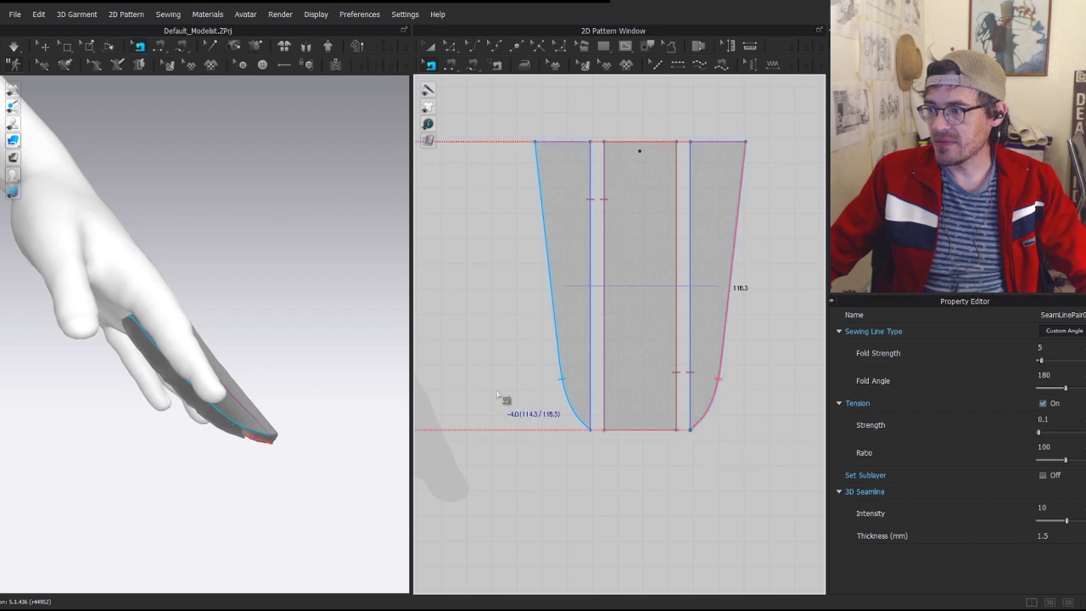
middle_click_drag(506, 341, 667, 390)
left_click(708, 303)
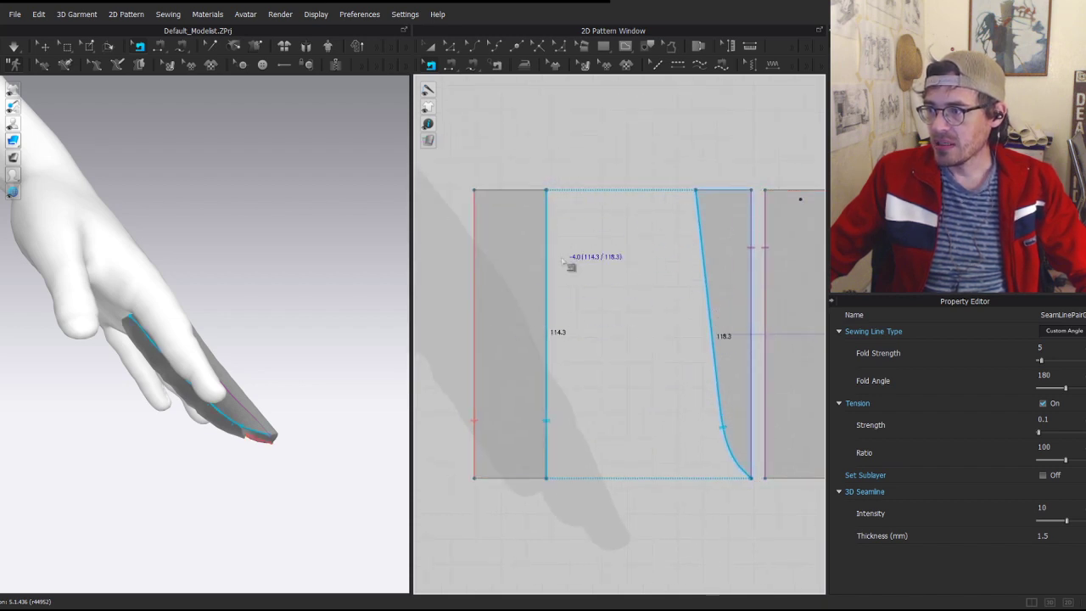
- Examine how the tapered side strip sits against the finger in 3D from several angles
key("z")
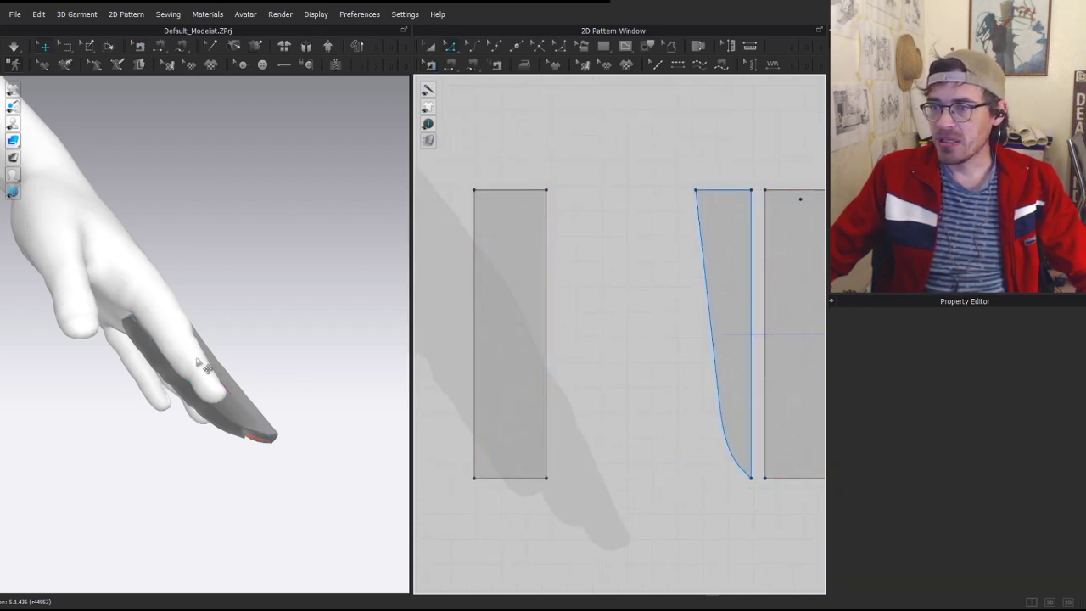
left_click(195, 344)
right_click_drag(195, 343, 107, 388)
left_click(270, 400)
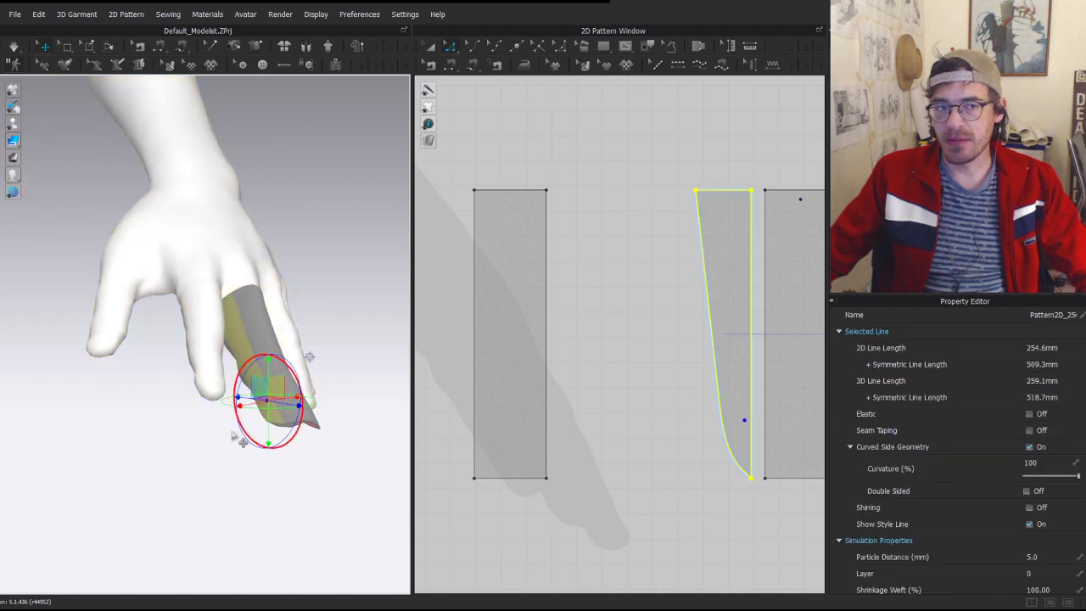
right_click_drag(325, 443, 255, 325)
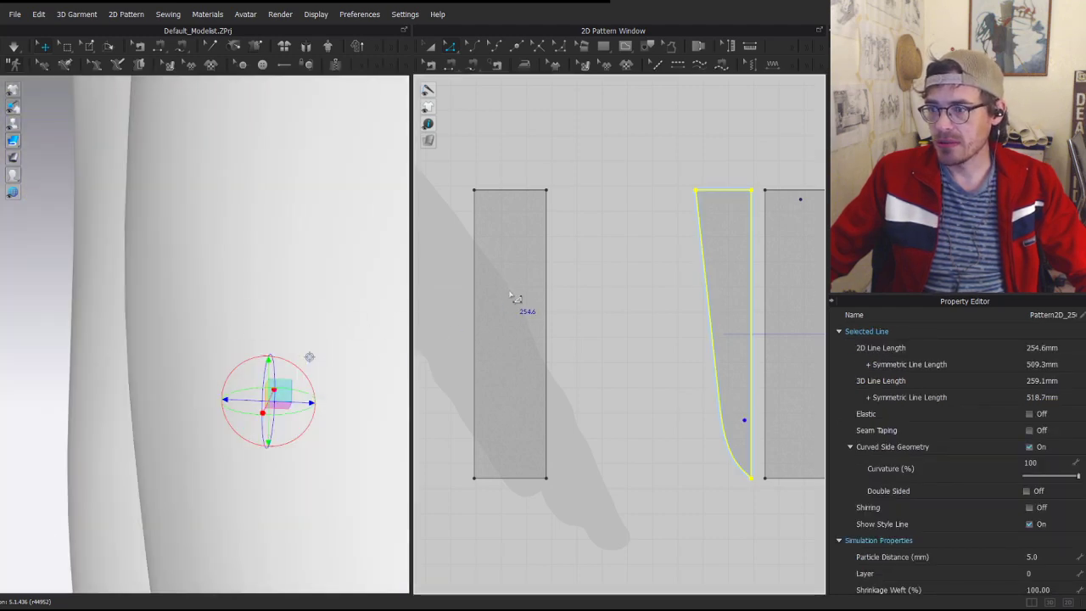
scroll(293, 301, "down", 5)
right_click_drag(311, 314, 236, 311)
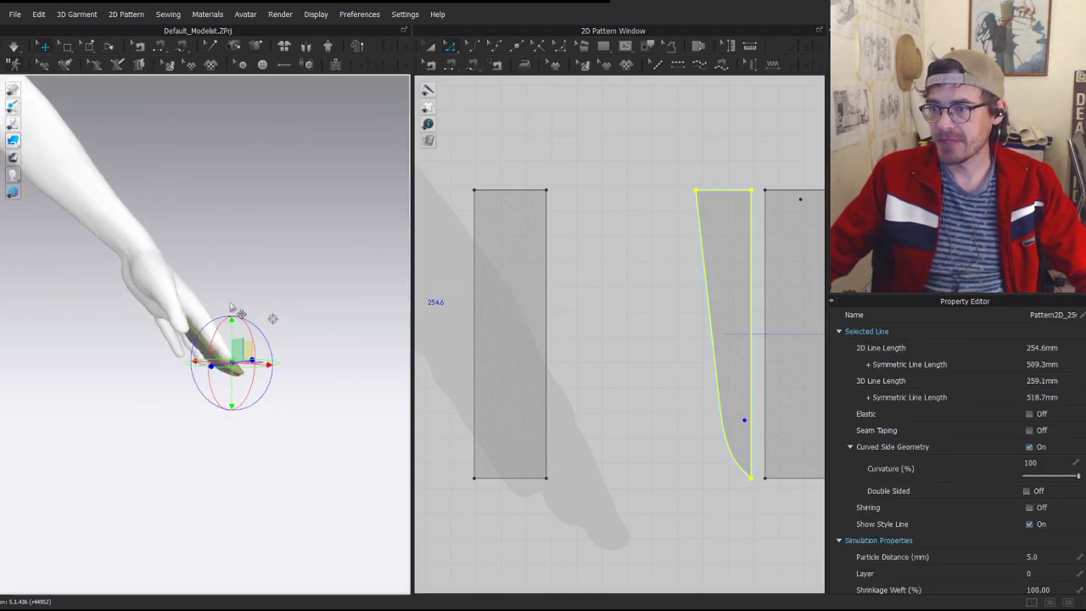
scroll(238, 360, "up", 5)
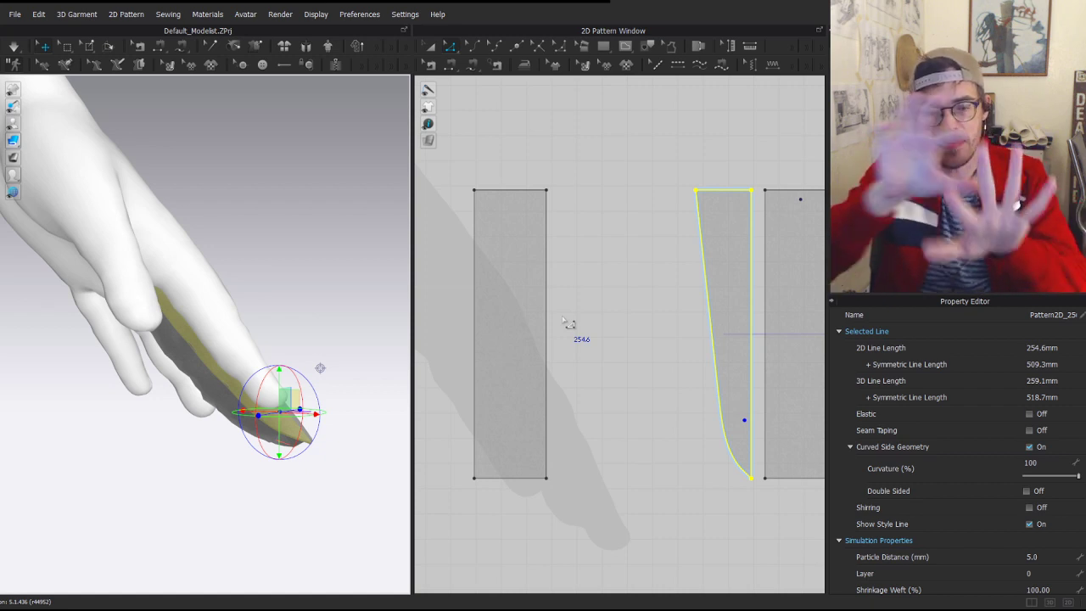
- Lower the upper outer corner of the tapered side strip to slant its top edge toward the outside
left_click(548, 310)
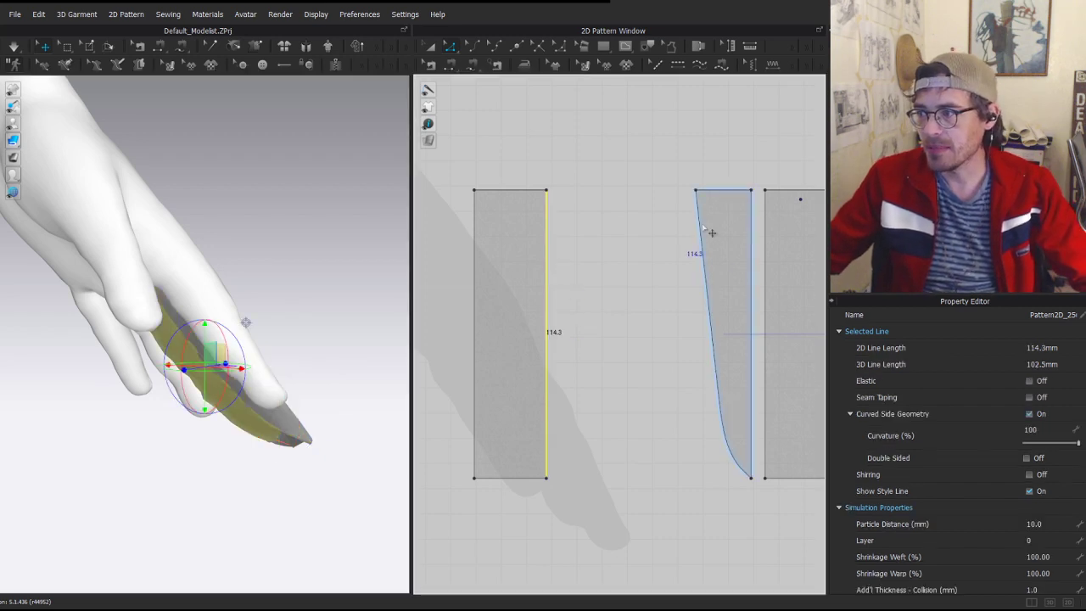
middle_click_drag(698, 209, 575, 211)
left_click_drag(550, 151, 507, 255)
scroll(573, 194, "up", 3)
left_click(553, 220)
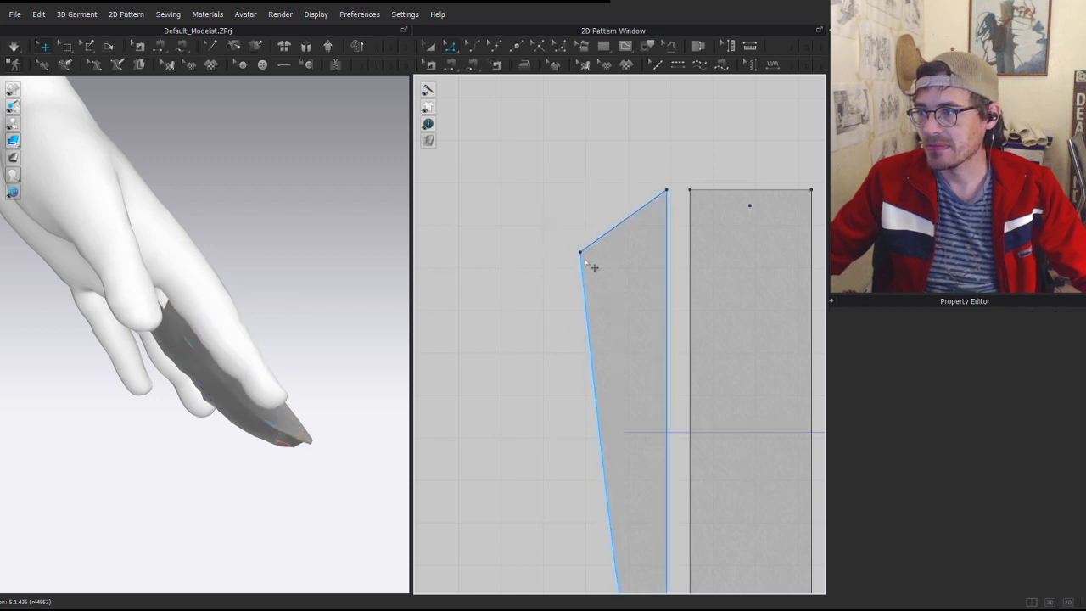
- Fine-tune the upper outer corner of the tapered side strip by shifting it slightly outward and up
left_click_drag(579, 253, 576, 248)
left_click(570, 221)
key("Delete")
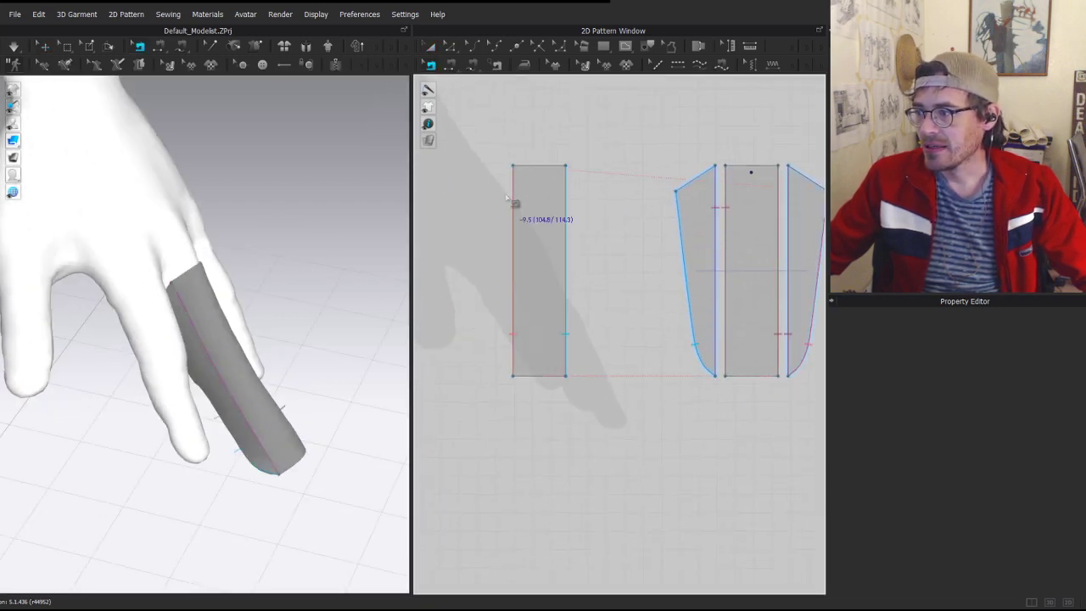
- Simulate the garment and pull the upper end of the back panel toward the base of the finger in 3D
key("space")
left_click_drag(239, 373, 216, 273)
right_click_drag(209, 308, 174, 309)
left_click_drag(257, 267, 231, 215)
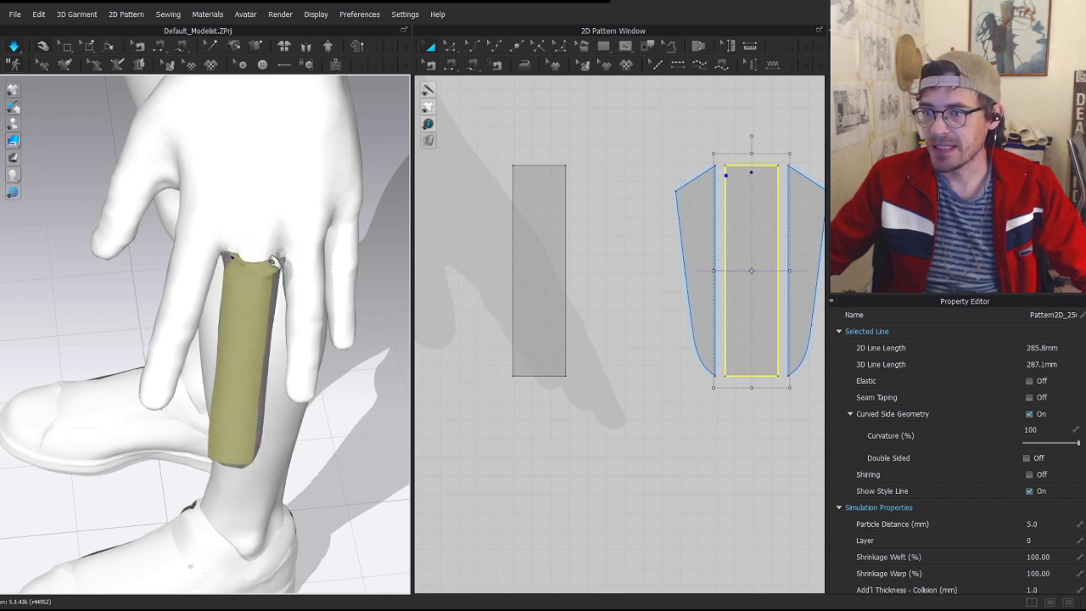
mouse_move(276, 261)
left_mouse_down()
mouse_move(279, 290)
mouse_move(254, 264)
mouse_move(221, 255)
mouse_move(264, 264)
left_mouse_up()
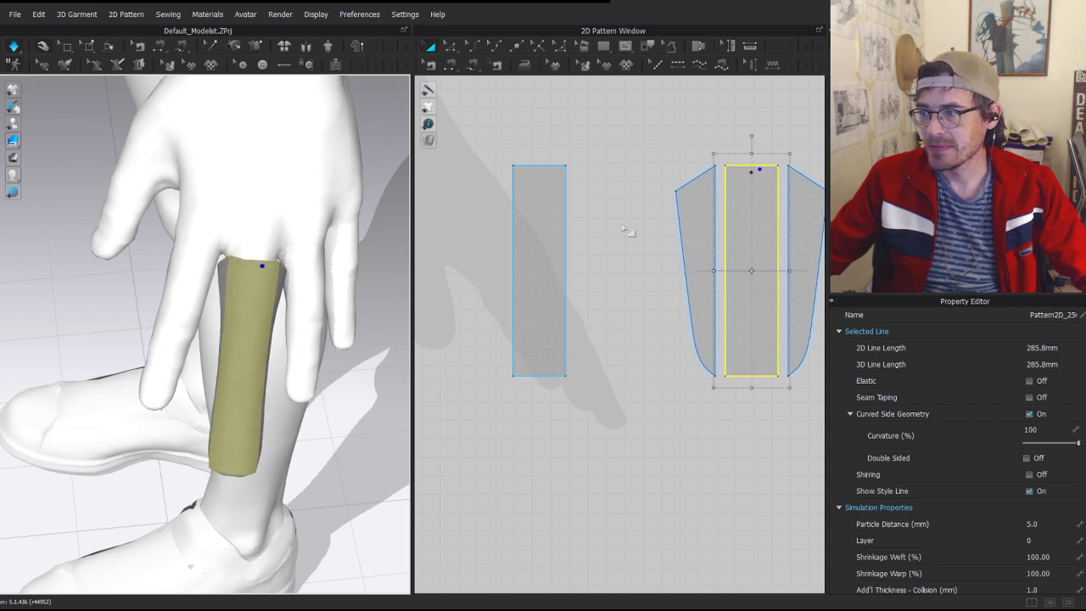
- Pull the palm-side panel into place along the finger in 3D while the simulation runs
scroll(636, 183, "up", 3)
right_click_drag(313, 274, 339, 237)
scroll(277, 299, "up", 3)
left_click_drag(298, 329, 302, 290)
scroll(664, 323, "down", 3)
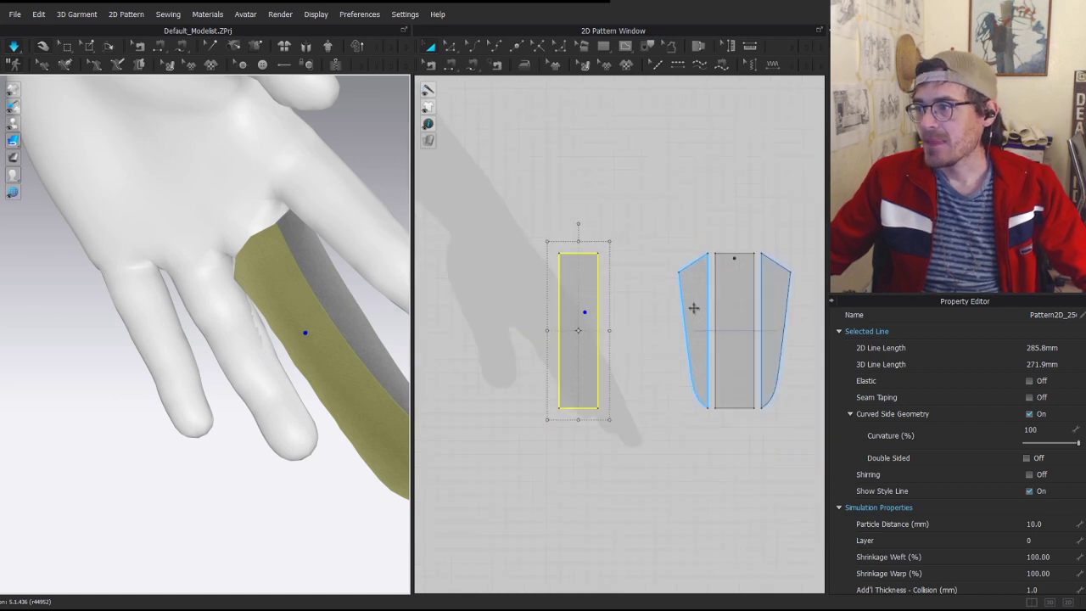
- Lower the palm-side panel's top edge to make its side seam about 104.6 mm long, matching the side strip's outer edge
key("b")
left_click(683, 311)
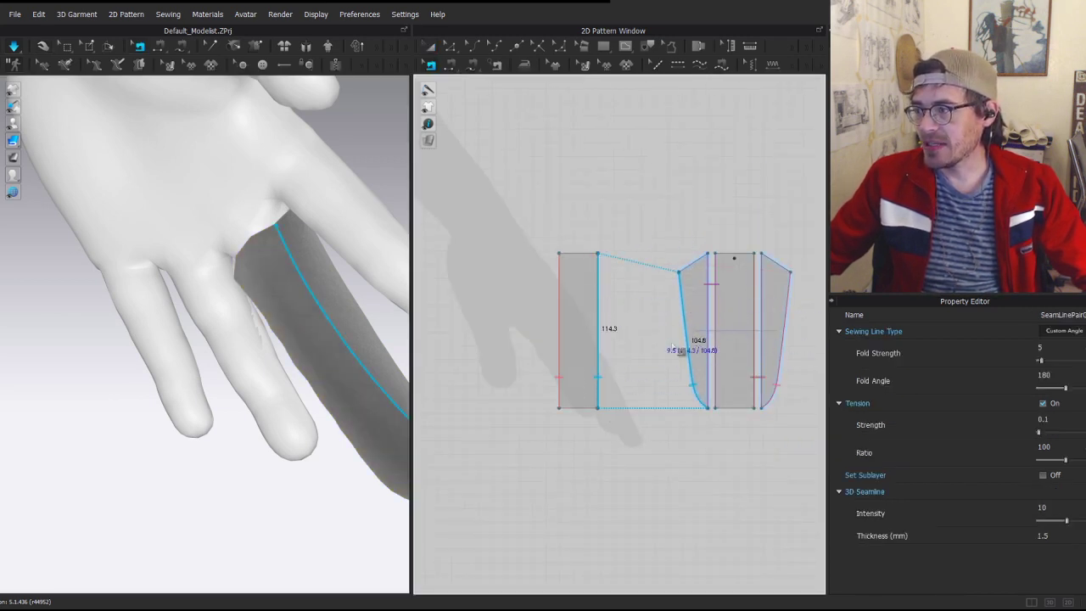
scroll(686, 334, "up", 3)
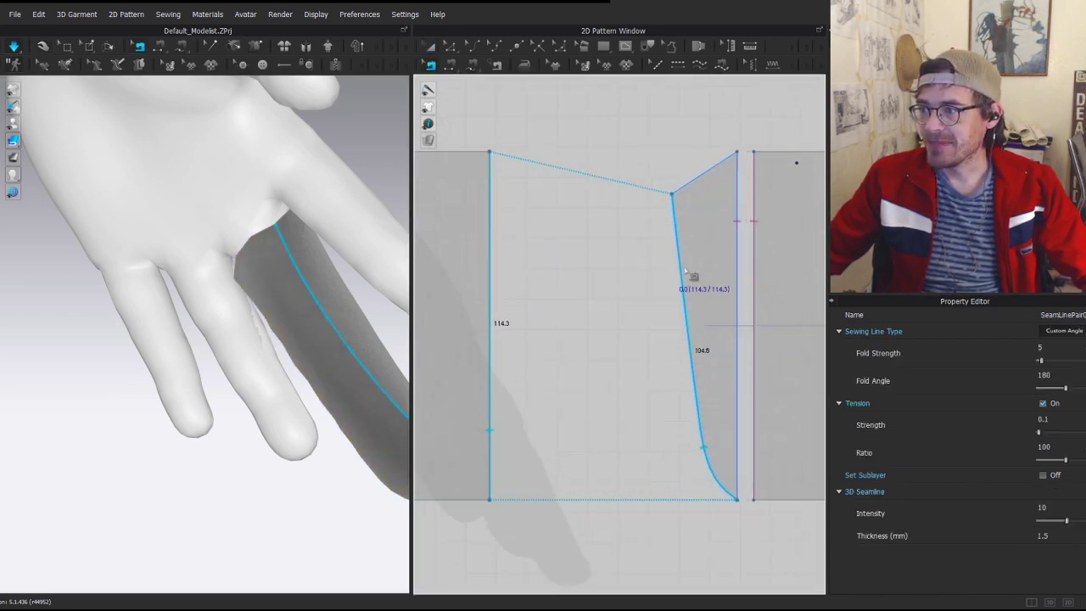
middle_click_drag(535, 270, 657, 286)
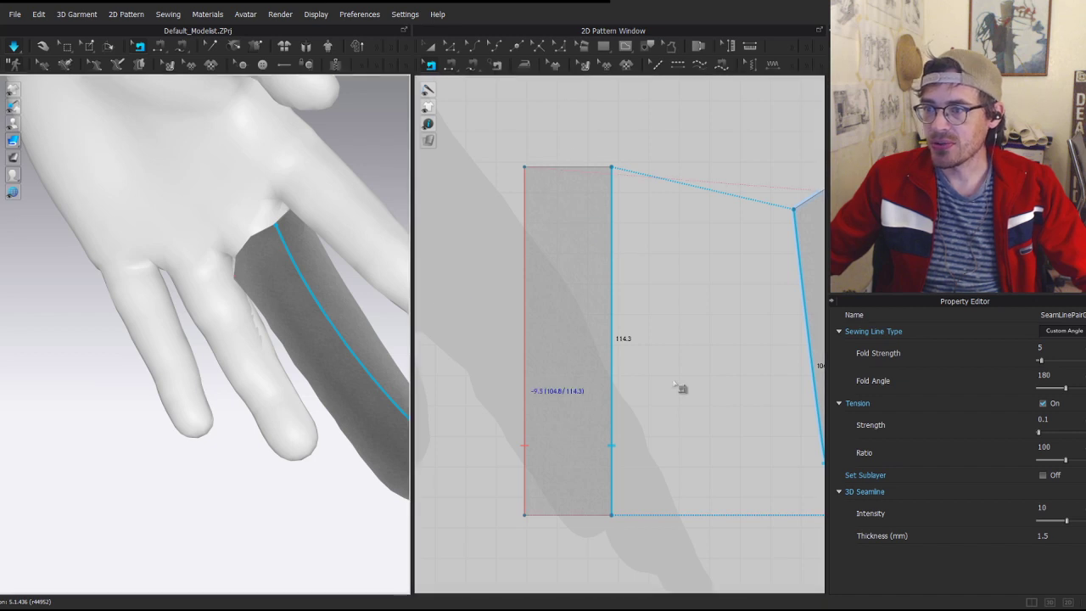
middle_click_drag(820, 294, 648, 273)
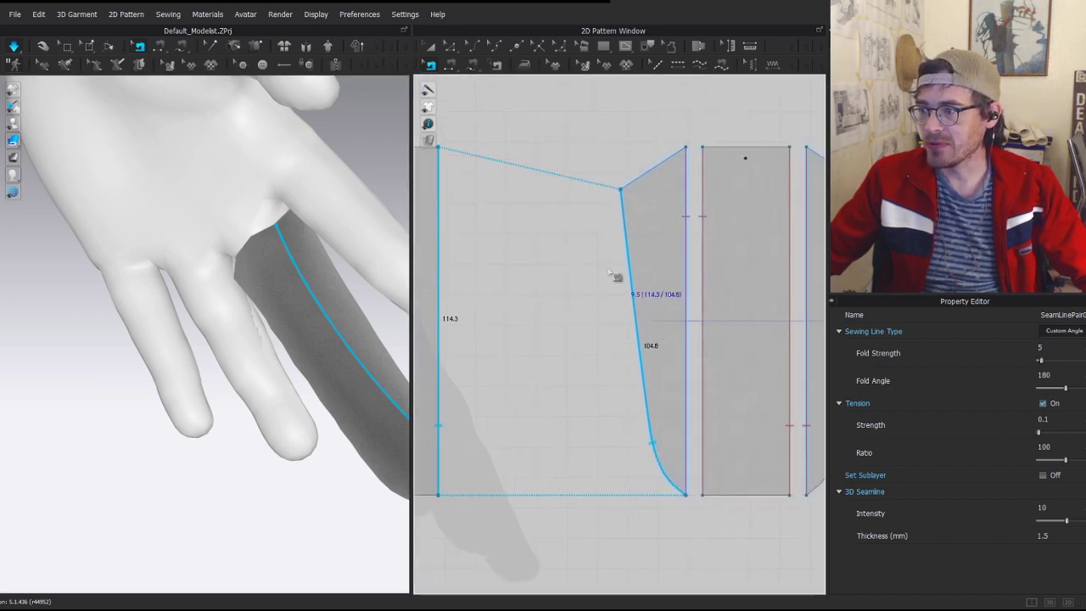
middle_click_drag(450, 267, 636, 290)
key("z")
left_click(554, 175)
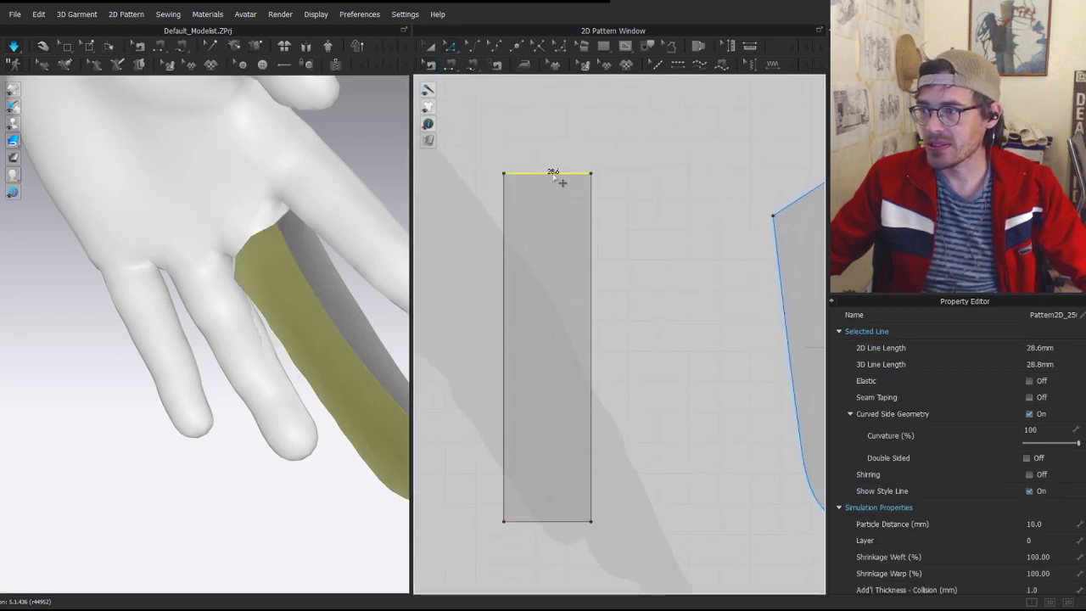
left_click_drag(554, 176, 555, 205)
key("b")
left_click(591, 270)
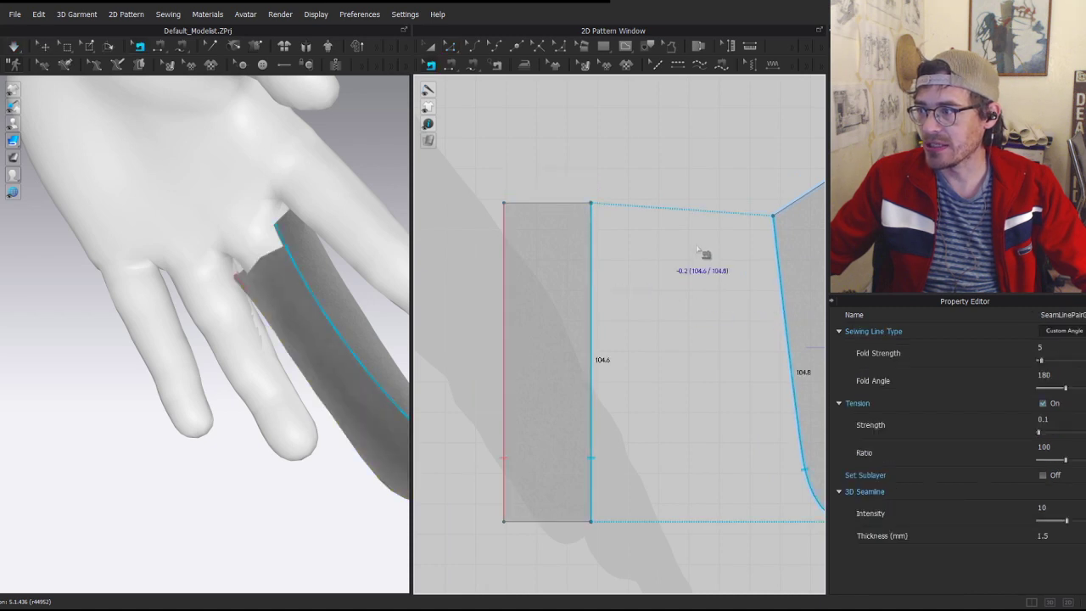
right_click_drag(581, 311, 515, 304)
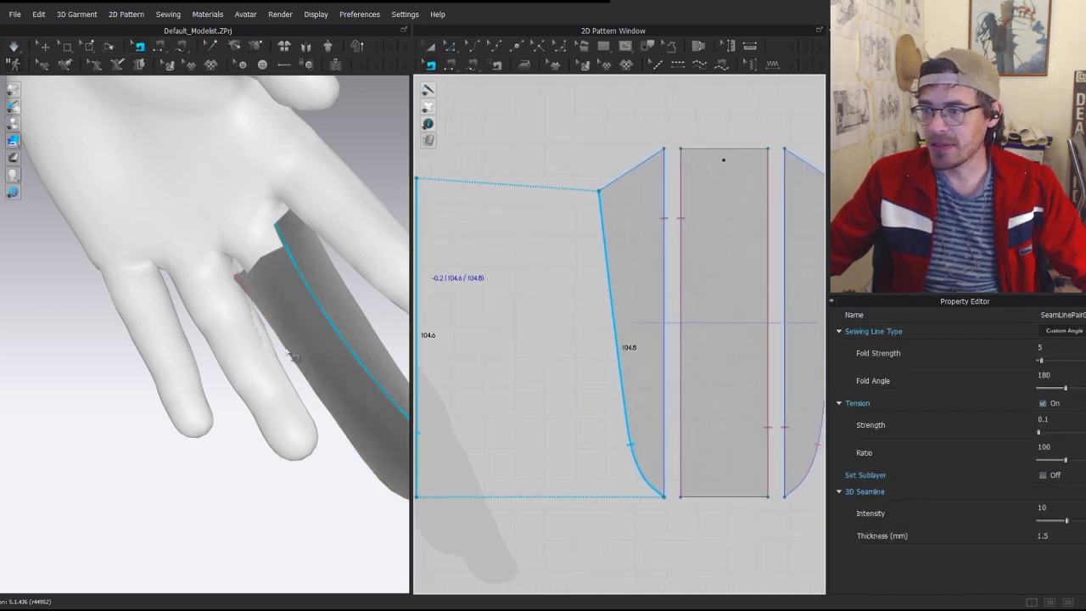
- Simulate the shortened panel and pull the tube's upper corners into place around the base of the finger
key("space")
left_click(245, 268)
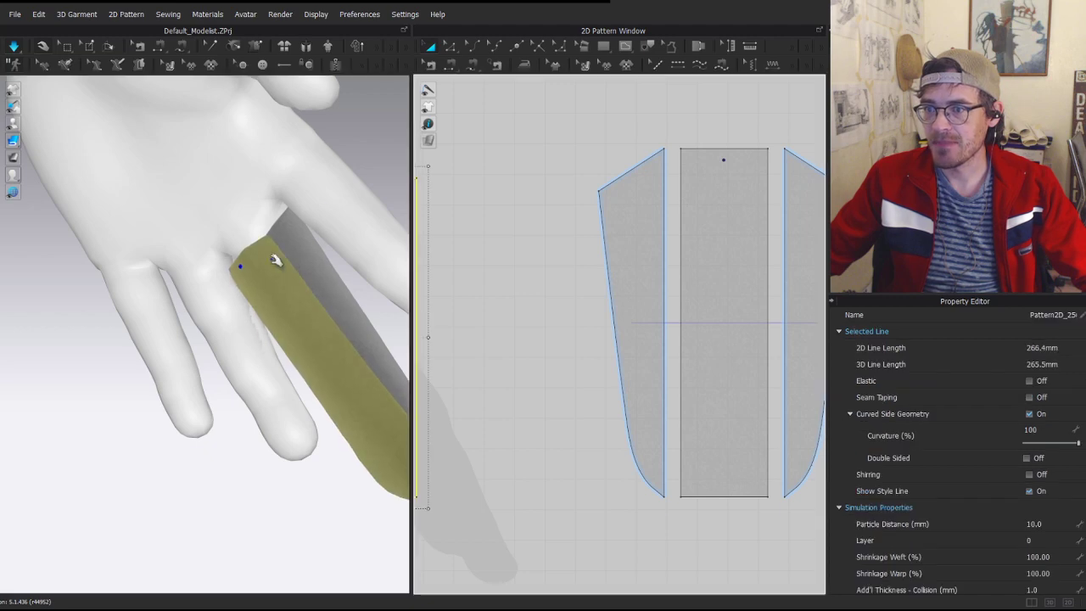
right_click_drag(276, 261, 88, 264)
left_click(217, 183)
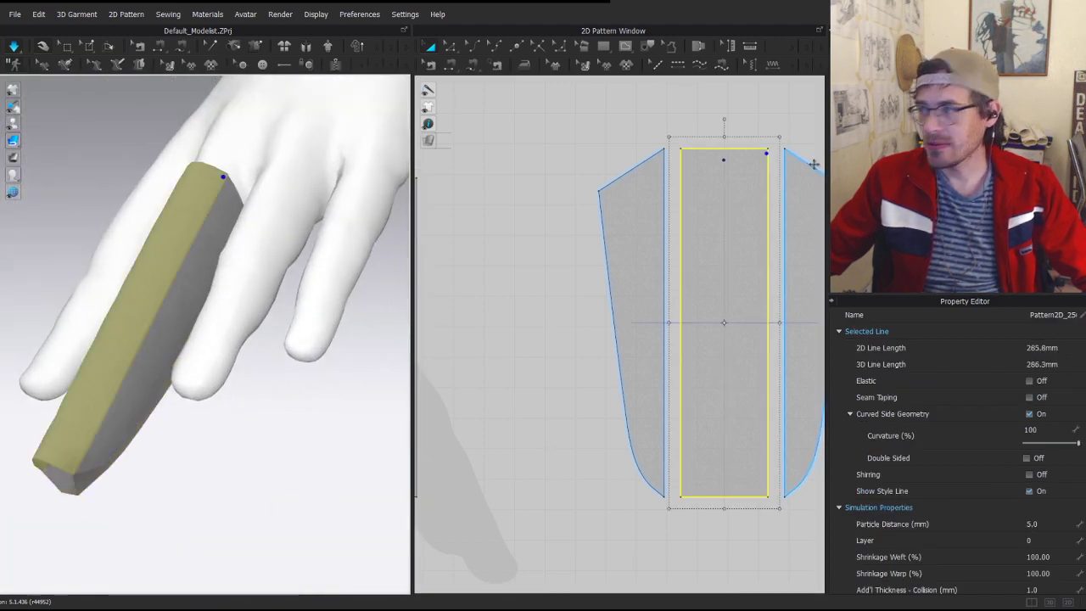
- Move the avatar end of the back panel's tack toward the middle of the finger's base
left_click(212, 47)
right_click_drag(228, 207, 213, 249)
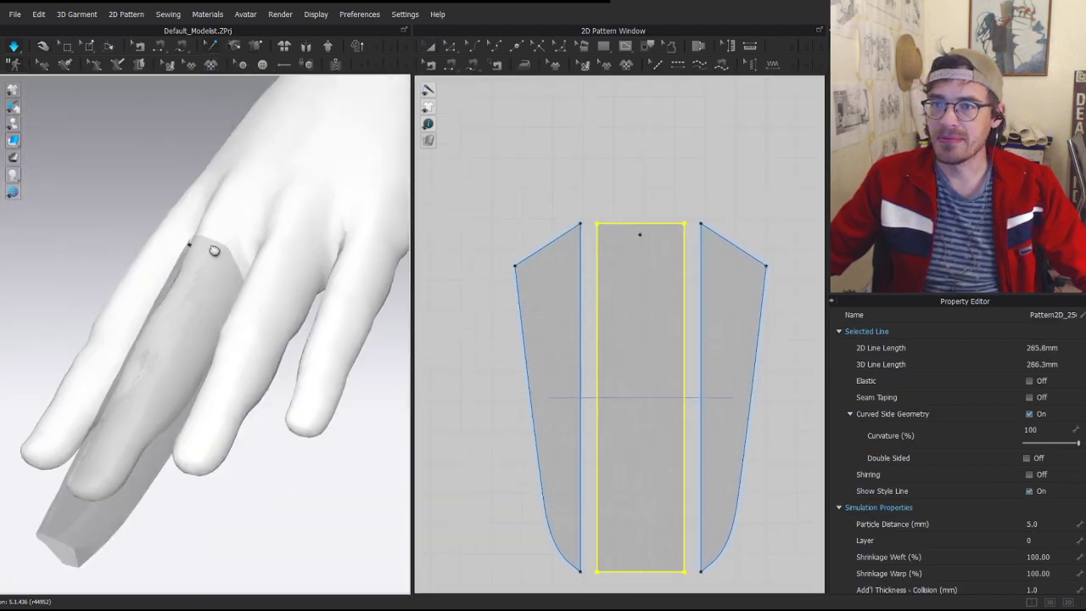
scroll(213, 263, "up", 5)
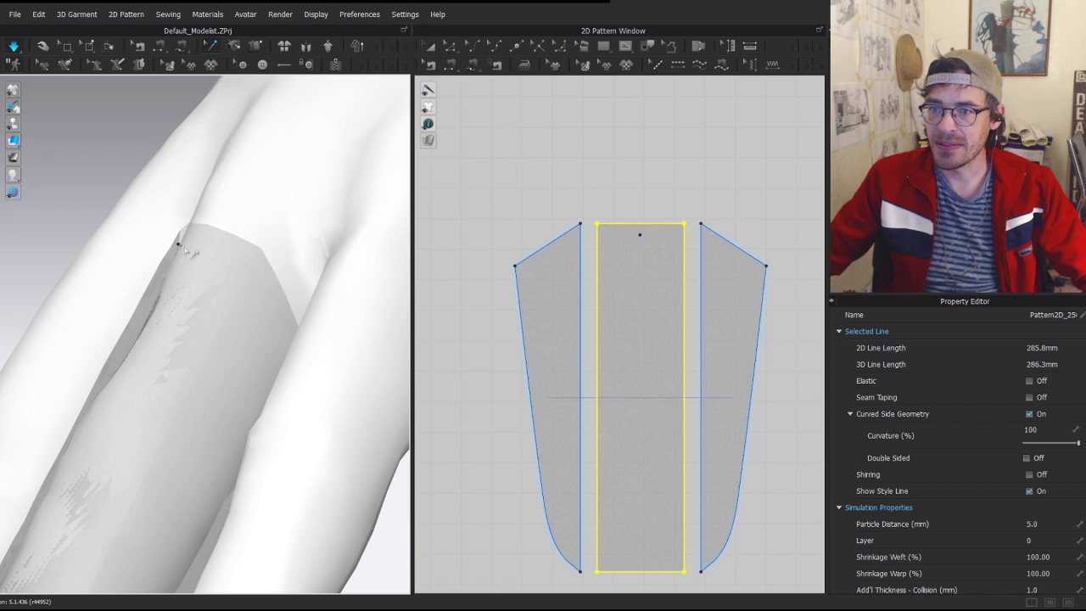
left_click(181, 246)
left_click(204, 226)
key("space")
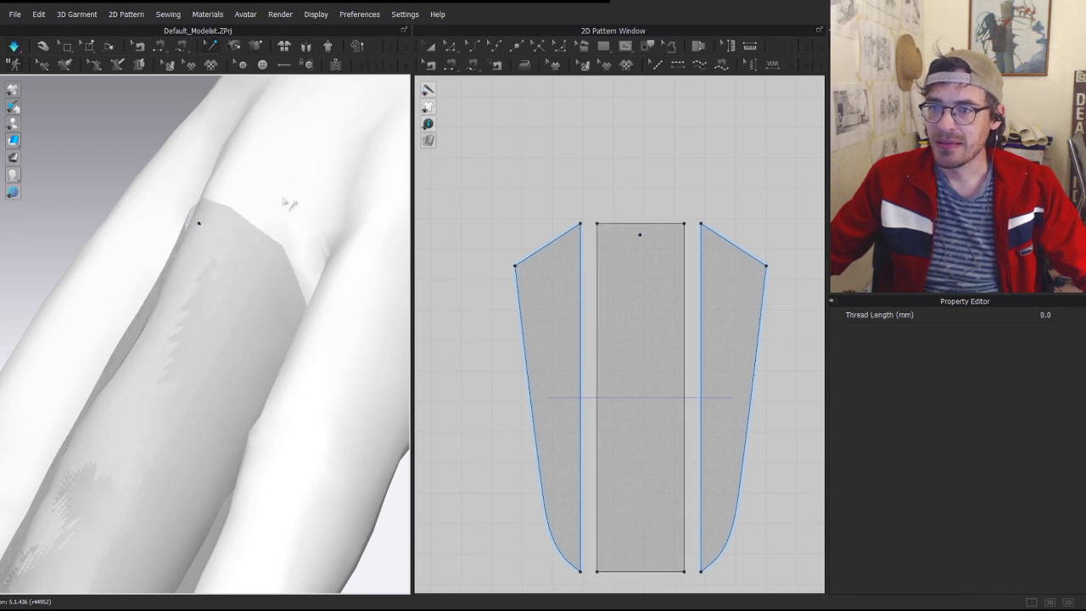
- Lower the palm-side panel's top edge by another 2.7 mm, shortening its sides to 102.0 mm
scroll(245, 218, "down", 3)
right_click_drag(245, 219, 178, 93)
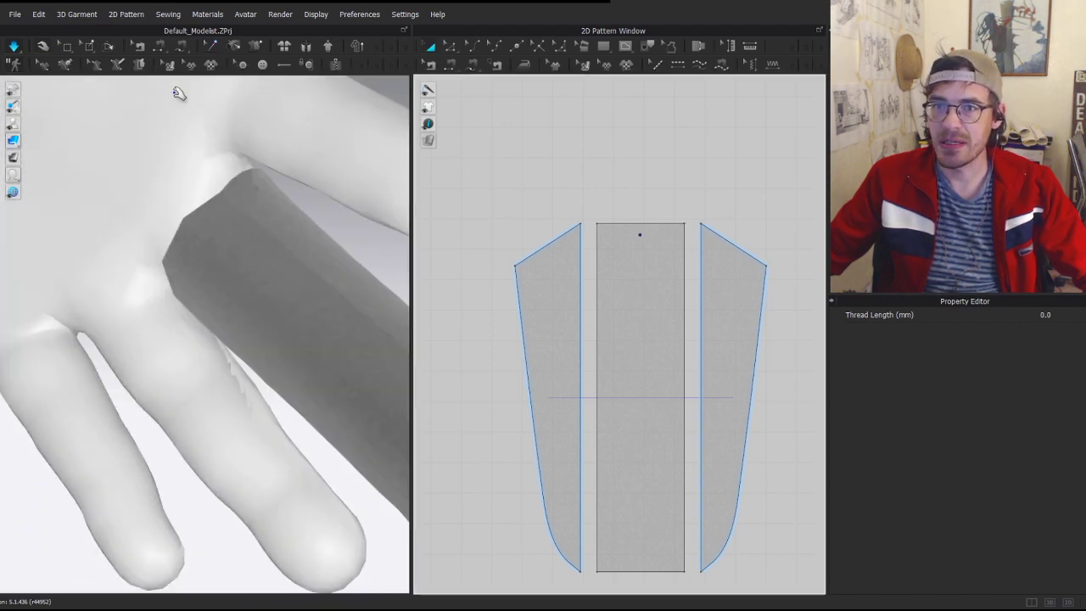
left_click(235, 278)
middle_click_drag(517, 278, 595, 276)
right_click_drag(193, 266, 274, 286)
scroll(516, 285, "down", 4)
middle_click_drag(516, 285, 650, 347)
scroll(594, 308, "up", 4)
middle_click_drag(594, 308, 567, 160)
key("z")
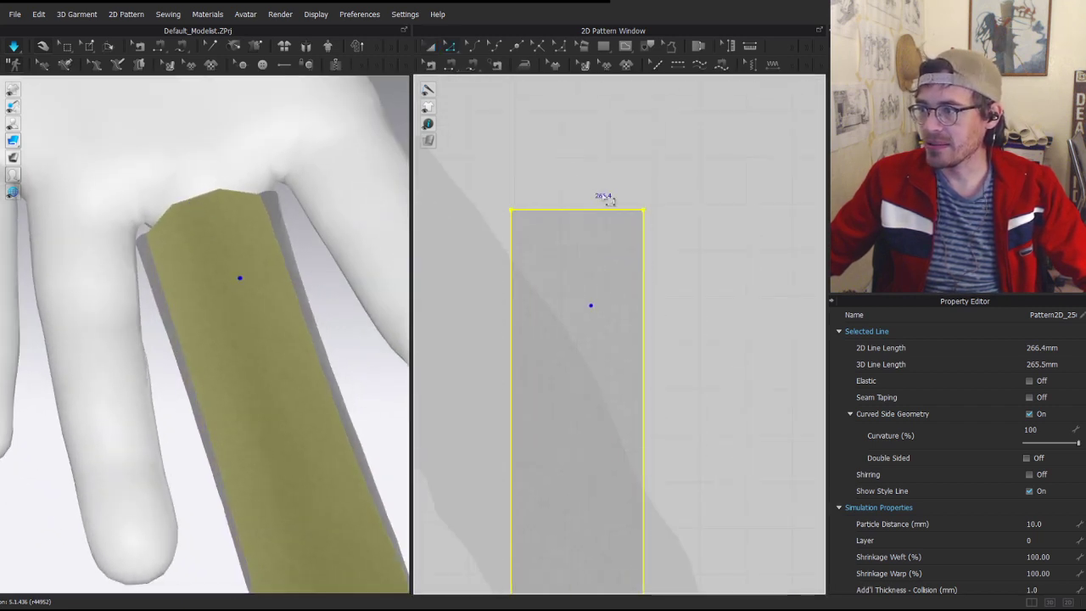
left_click(596, 172)
left_click_drag(583, 211, 583, 224)
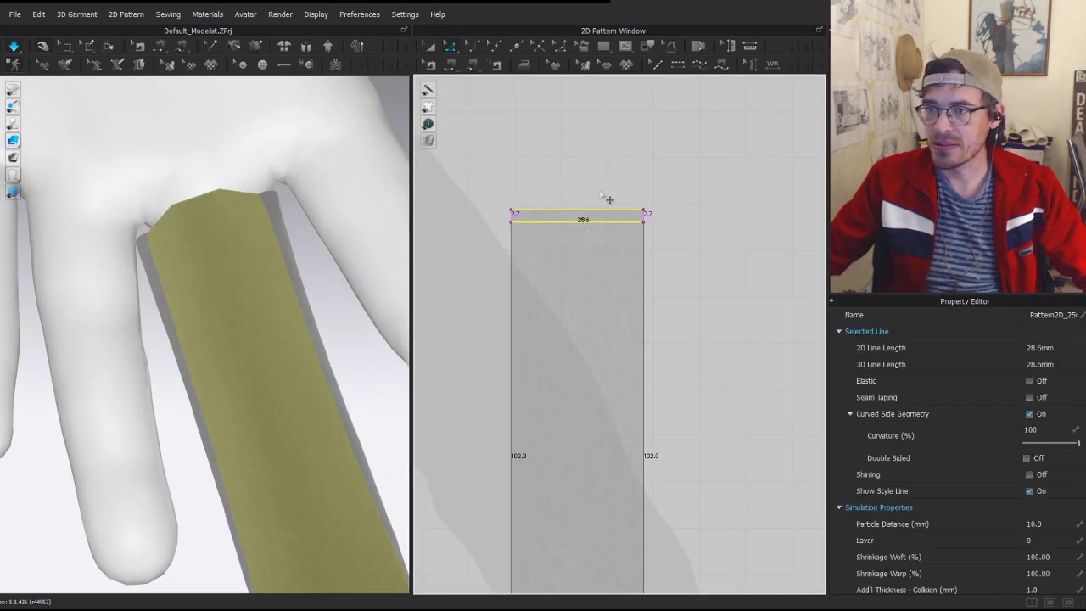
- Lower the side strip's upper outer corner to match the shortened palm-side panel and compare their seam lengths
key("space")
scroll(642, 195, "down", 3)
middle_click_drag(736, 231, 575, 215)
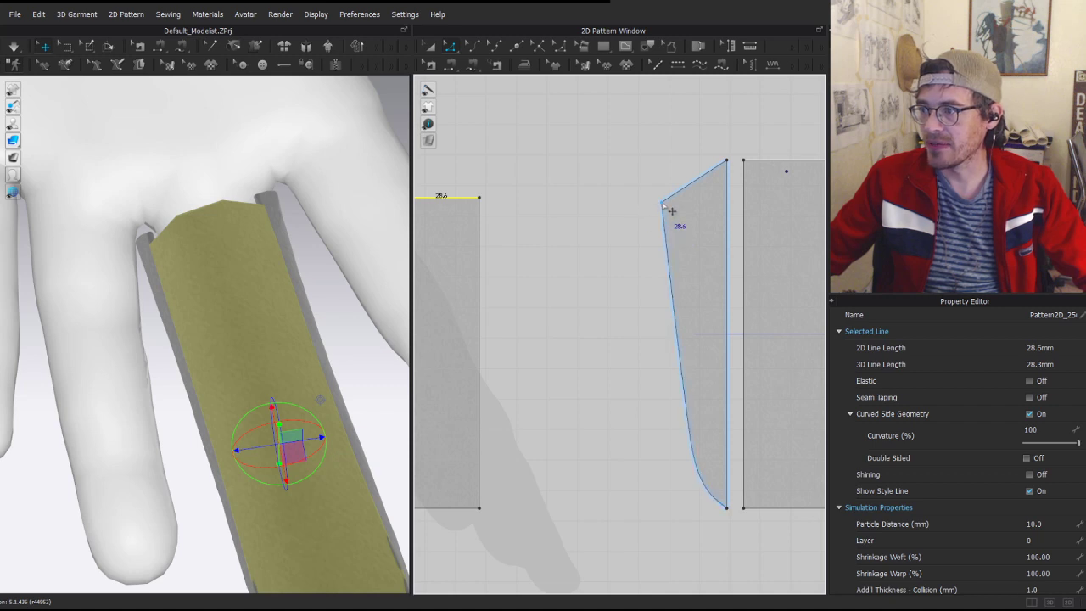
left_click_drag(662, 203, 663, 216)
key("n")
left_click(669, 248)
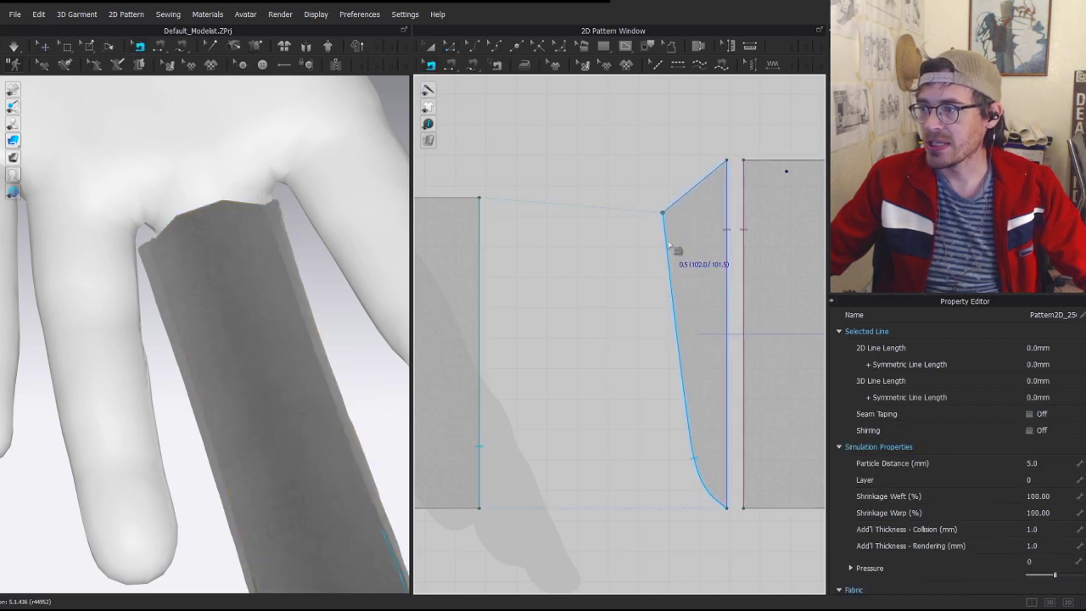
left_click(481, 219)
- Simulate the garment and pull the top of the palm-side panel up toward the palm in 3D
key("space")
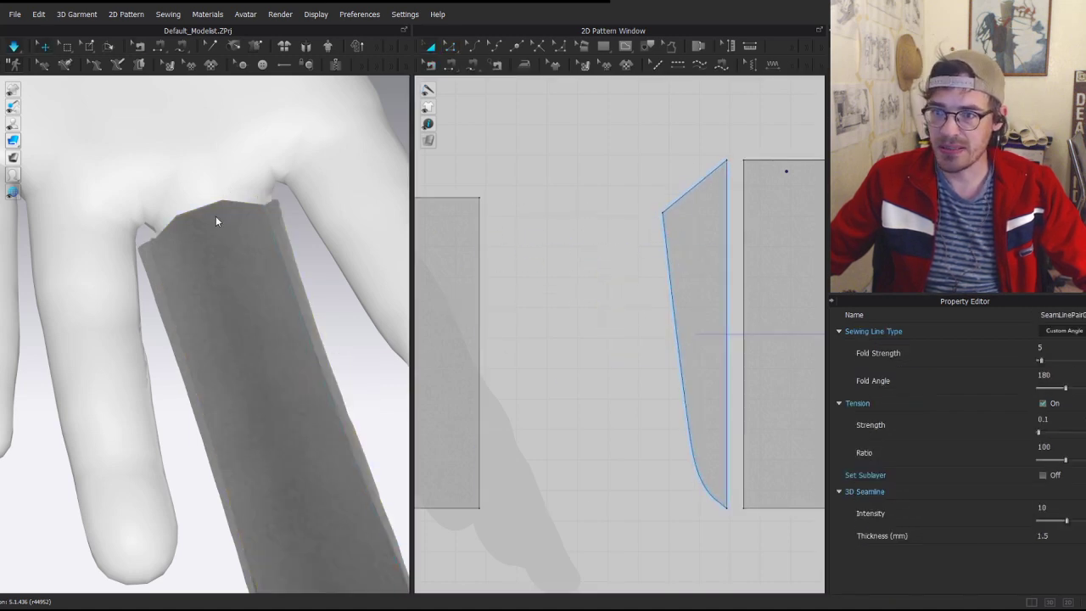
left_click_drag(202, 247, 197, 191)
scroll(263, 347, "down", 3)
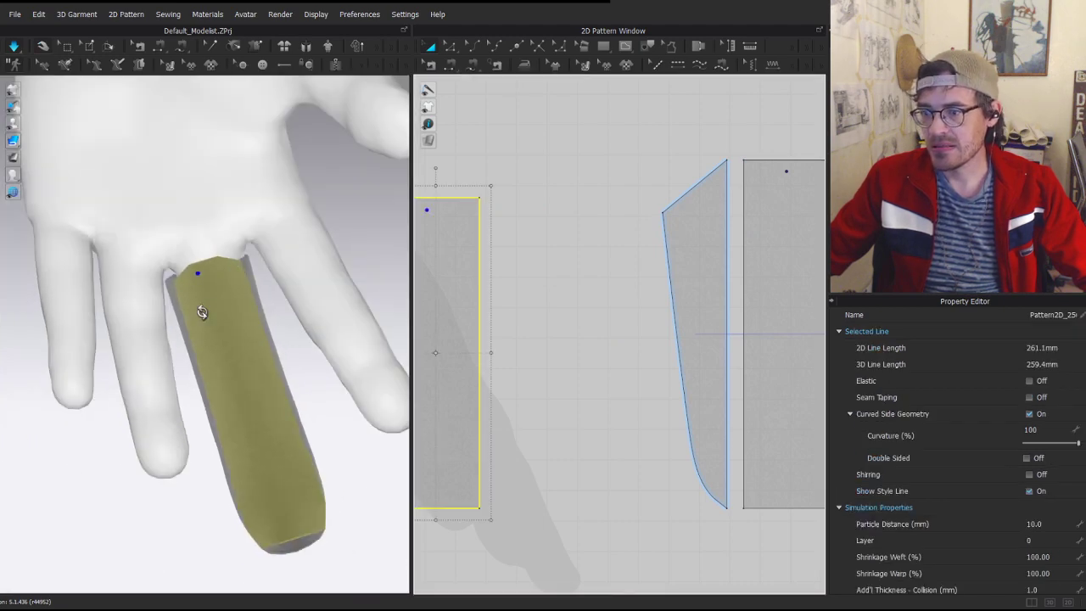
right_click_drag(201, 310, 17, 462)
- Bend the lower edge of the back panel outward into a shallow curve about 30.4 mm long
scroll(612, 305, "down", 5)
middle_click_drag(717, 350, 588, 296)
scroll(587, 296, "up", 3)
key("z")
middle_click_drag(505, 380, 646, 397)
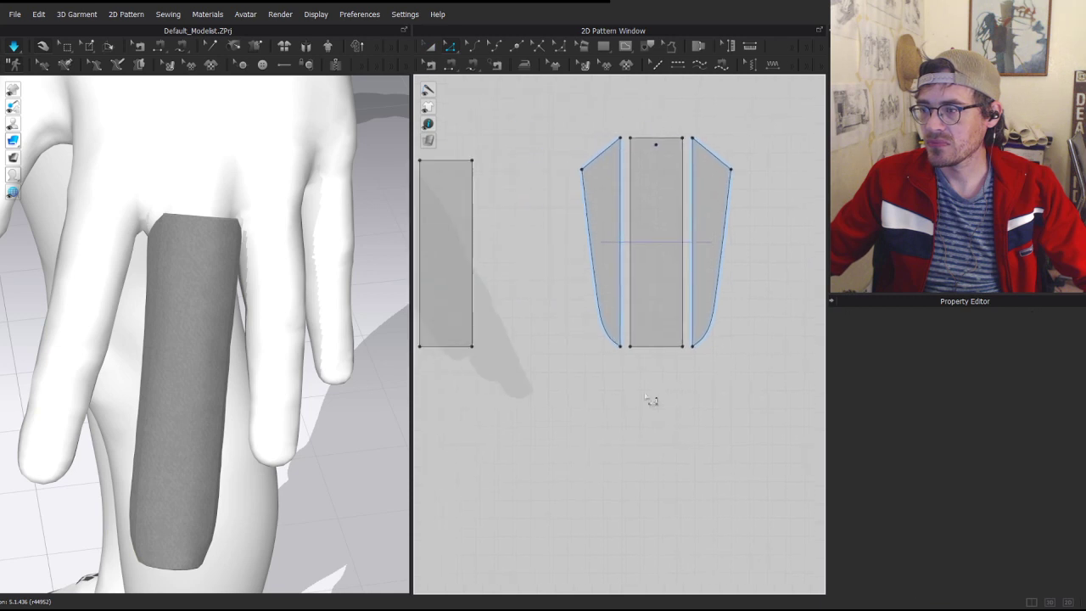
scroll(657, 376, "up", 2)
left_click(674, 308)
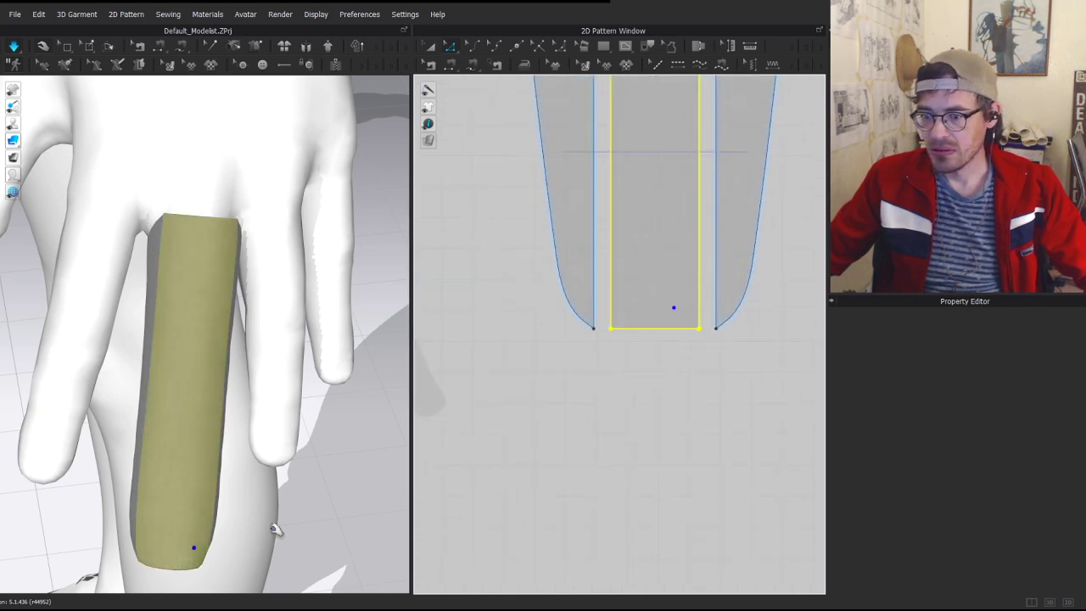
scroll(622, 416, "up", 1)
key("v")
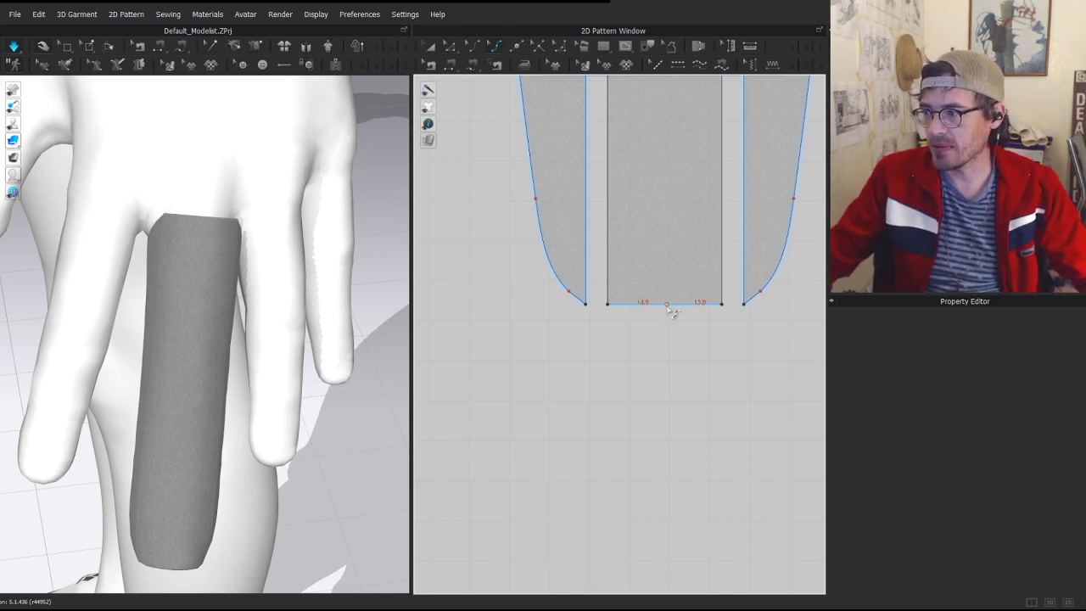
left_click_drag(667, 307, 665, 326)
- Bend the lower edge of the palm-side panel outward into a matching curve about 30.5 mm long
middle_click_drag(588, 445, 825, 427)
scroll(480, 384, "down", 3)
middle_click_drag(510, 386, 627, 366)
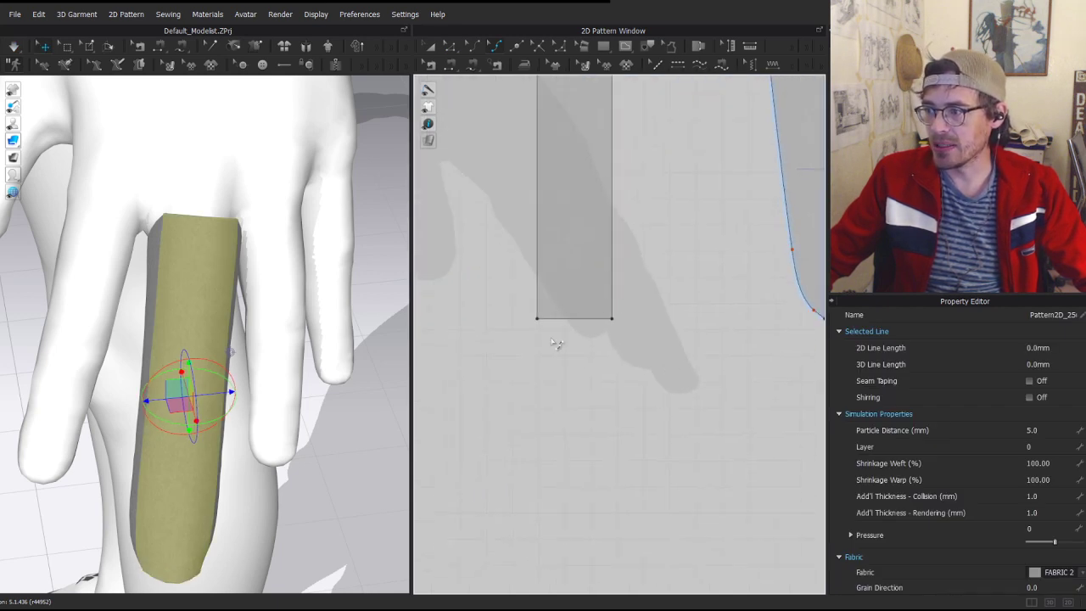
left_click_drag(577, 319, 576, 334)
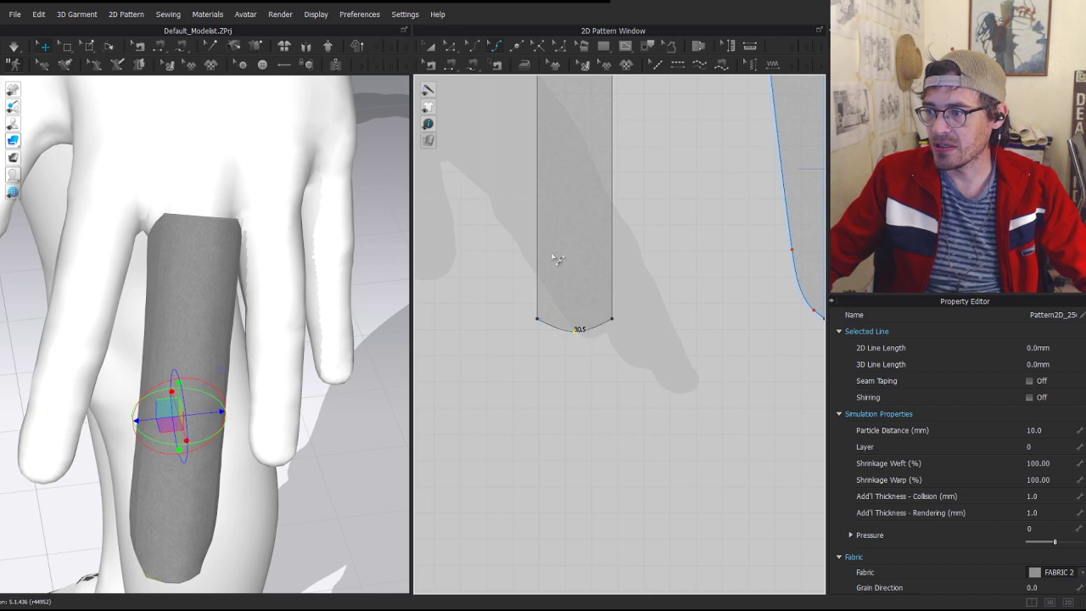
- Narrow the back panel's curved lower edge symmetrically to a length of about 25.5 mm
key("a")
left_click(180, 527)
scroll(657, 358, "down", 5)
scroll(708, 342, "up", 5)
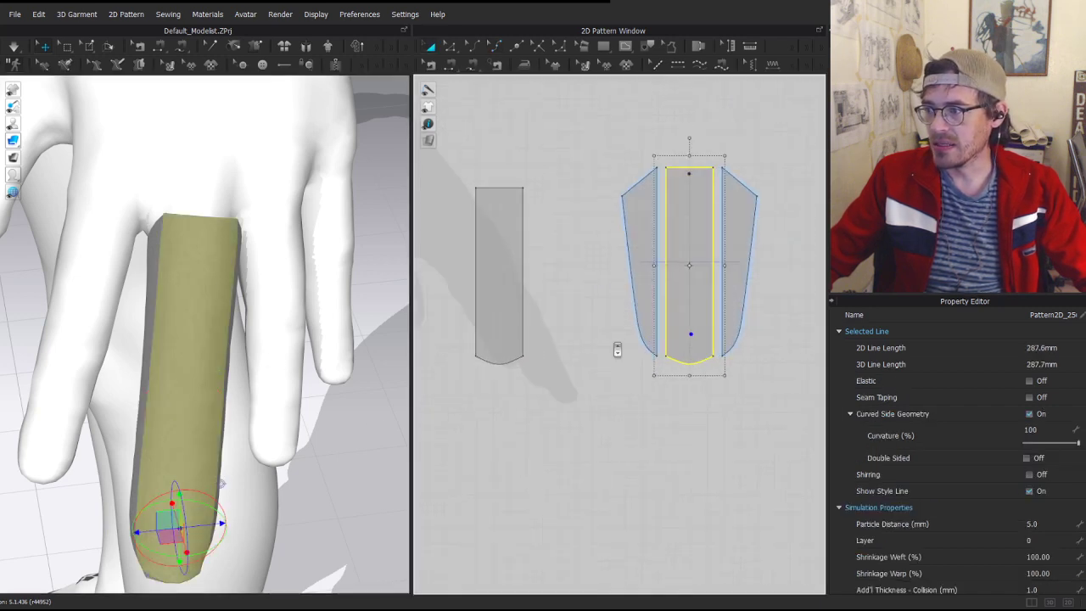
left_click(593, 400)
middle_click_drag(704, 310, 640, 336)
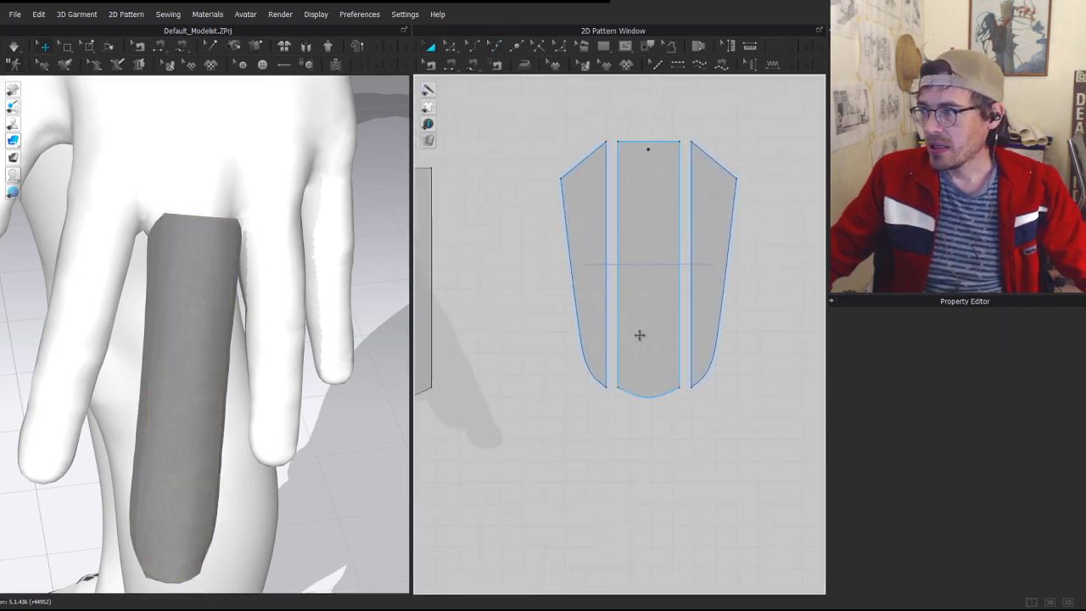
scroll(668, 429, "up", 3)
left_click(658, 387)
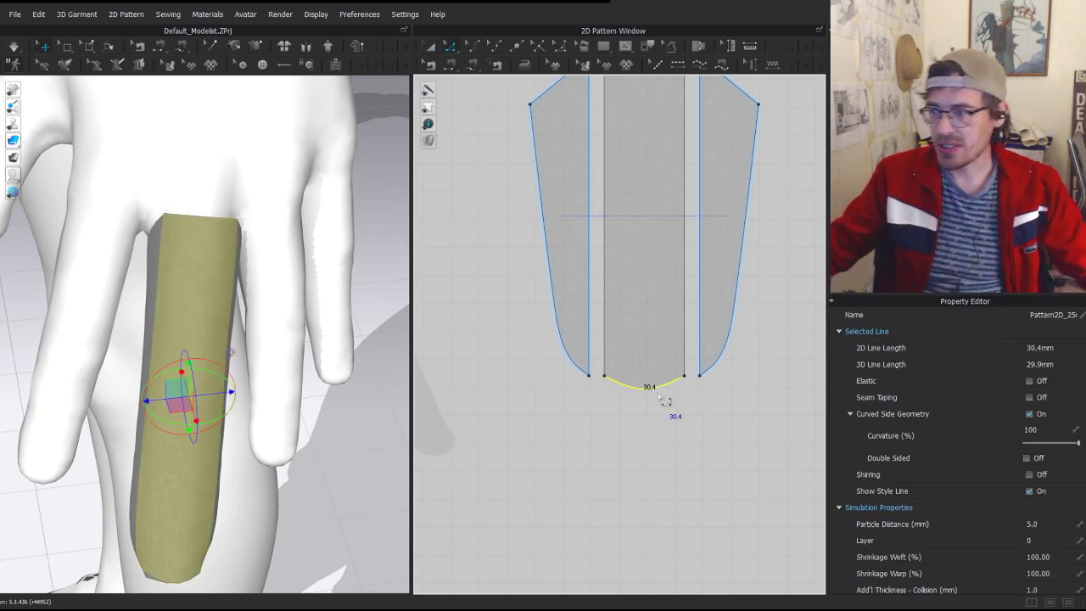
left_click(638, 415)
left_click(649, 388)
key("z")
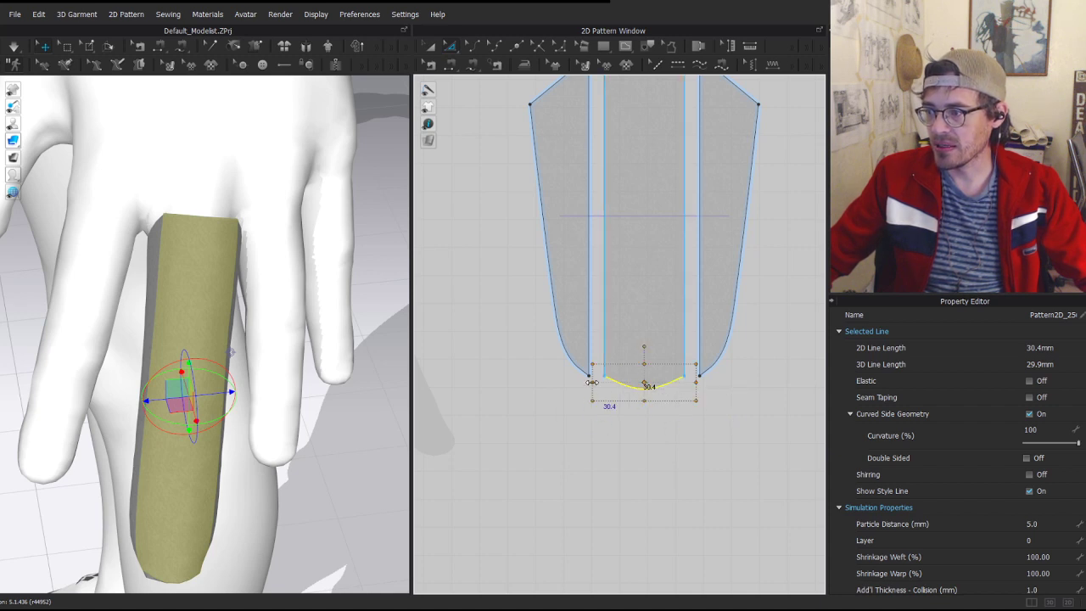
left_click_drag(607, 381, 642, 213)
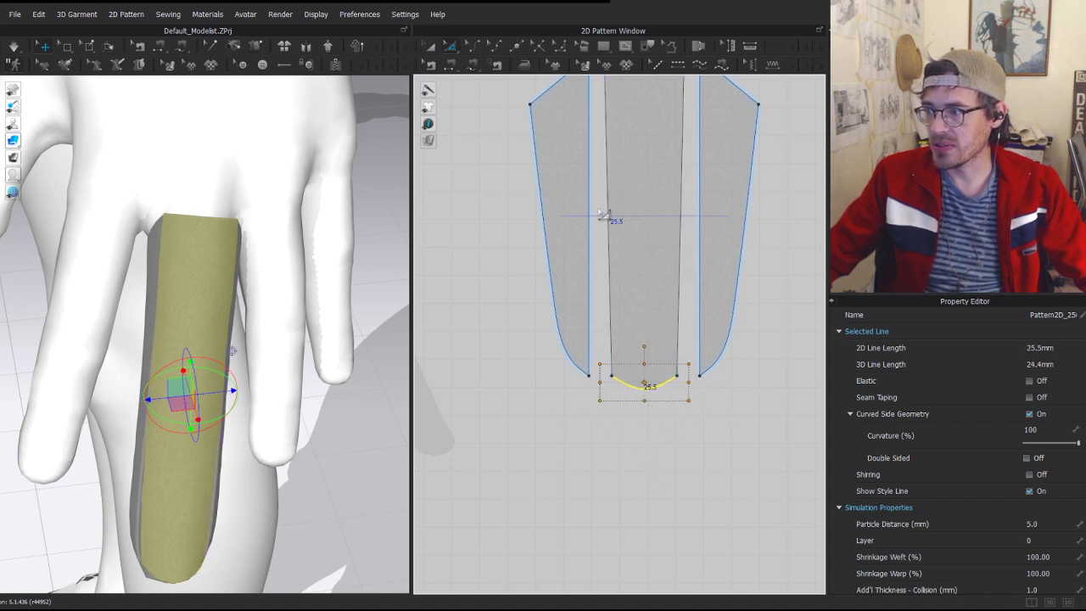
- Narrow the palm-side panel's curved lower edge symmetrically to a length of about 26.0 mm
scroll(589, 398, "down", 5)
middle_click_drag(545, 408, 631, 396)
scroll(625, 396, "up", 5)
left_click(505, 363)
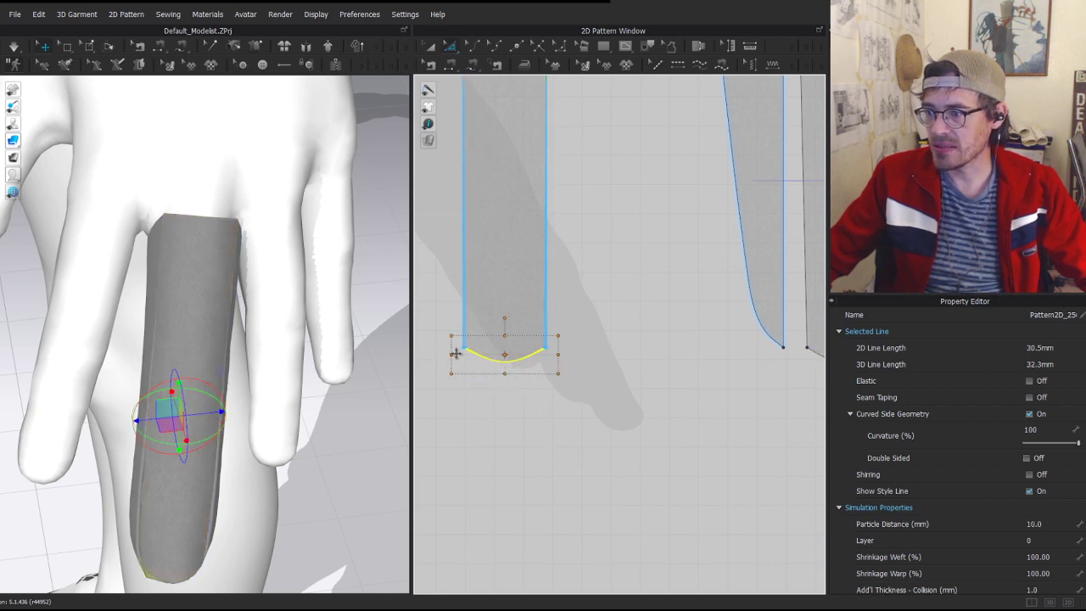
left_click_drag(567, 361, 566, 362)
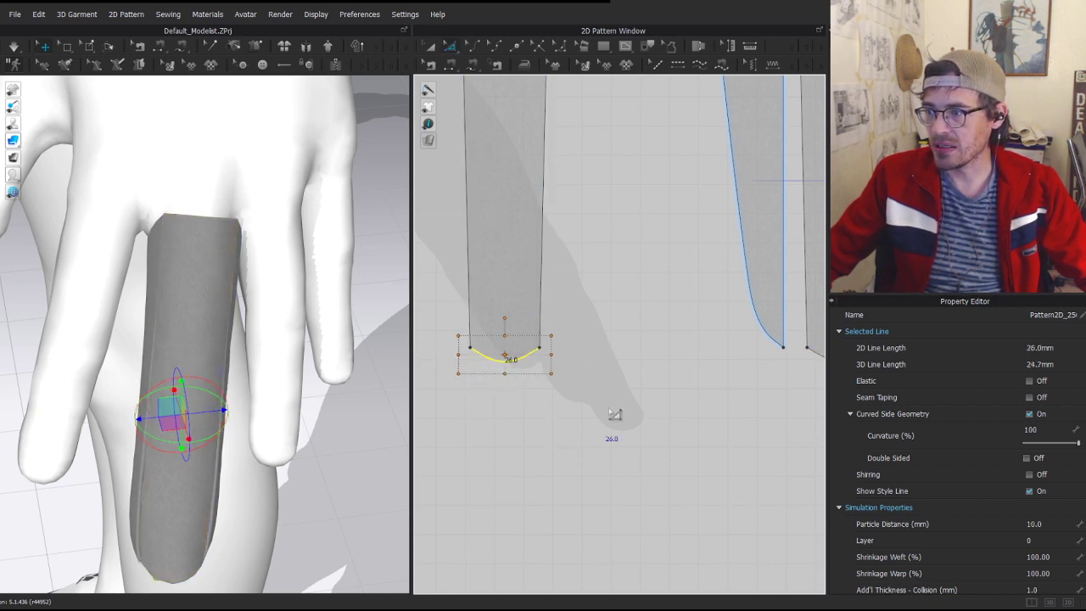
- Simulate the finger tube so the narrowed, rounded panel ends settle on the middle finger
scroll(617, 369, "down", 3)
key("a")
left_click(733, 288)
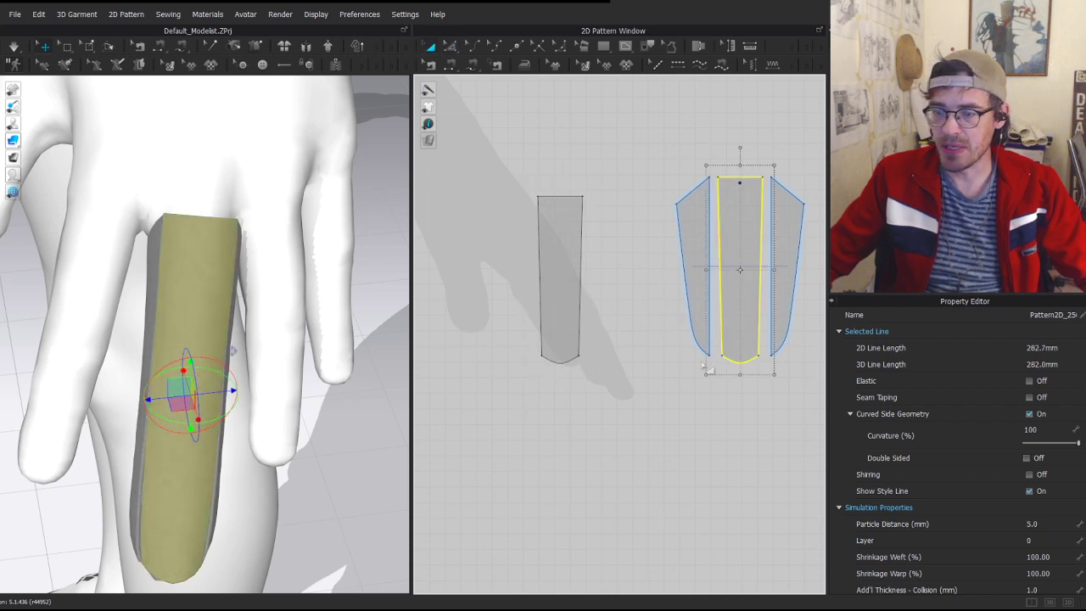
middle_click_drag(650, 366, 608, 386)
key("space")
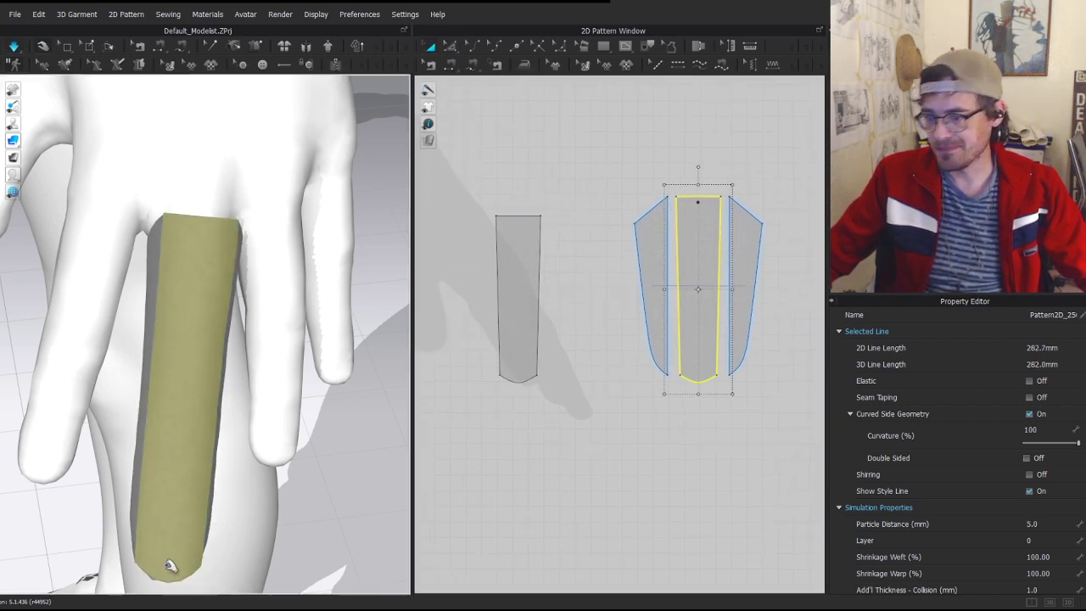
- Sew the palm-side panel's curved fingertip edge to the back panel's curved fingertip edge and simulate the closure
key("b")
left_click(538, 342)
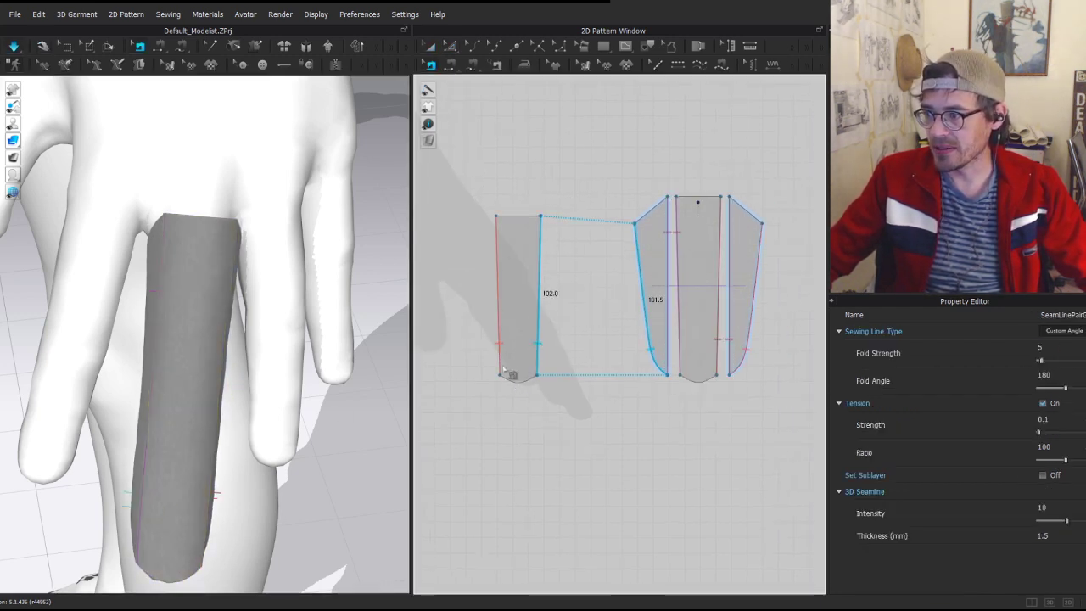
left_click(522, 387)
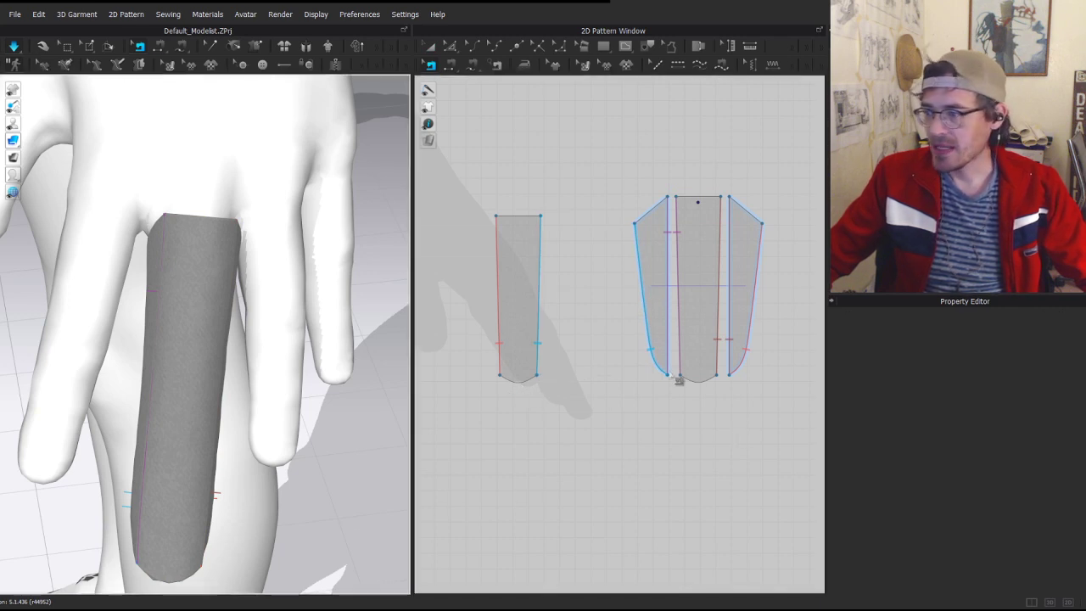
right_click_drag(234, 484, 244, 370)
left_click(526, 382)
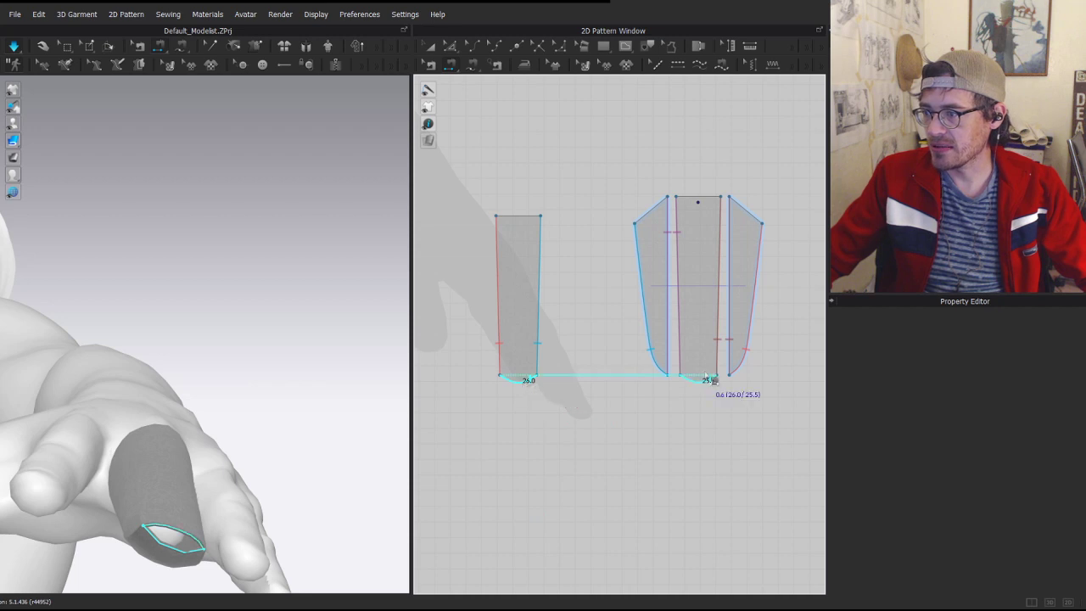
left_click(683, 382)
right_click_drag(282, 475, 323, 301)
key("space")
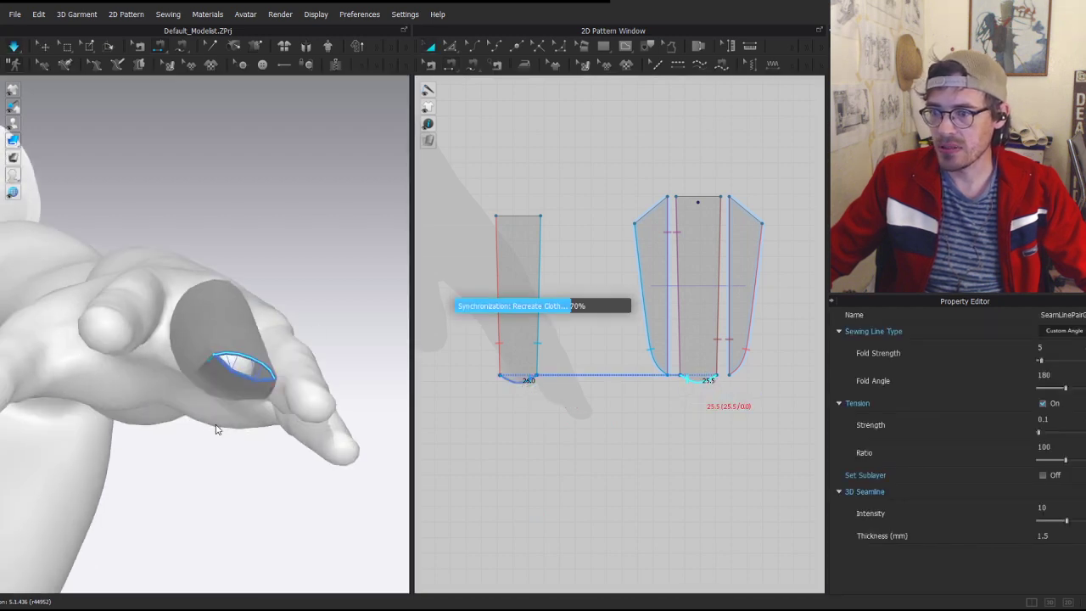
- Tug the simulated fabric over the fingertip and switch the garment to a translucent display showing the finger inside
left_click(237, 373)
right_click_drag(235, 294, 231, 356)
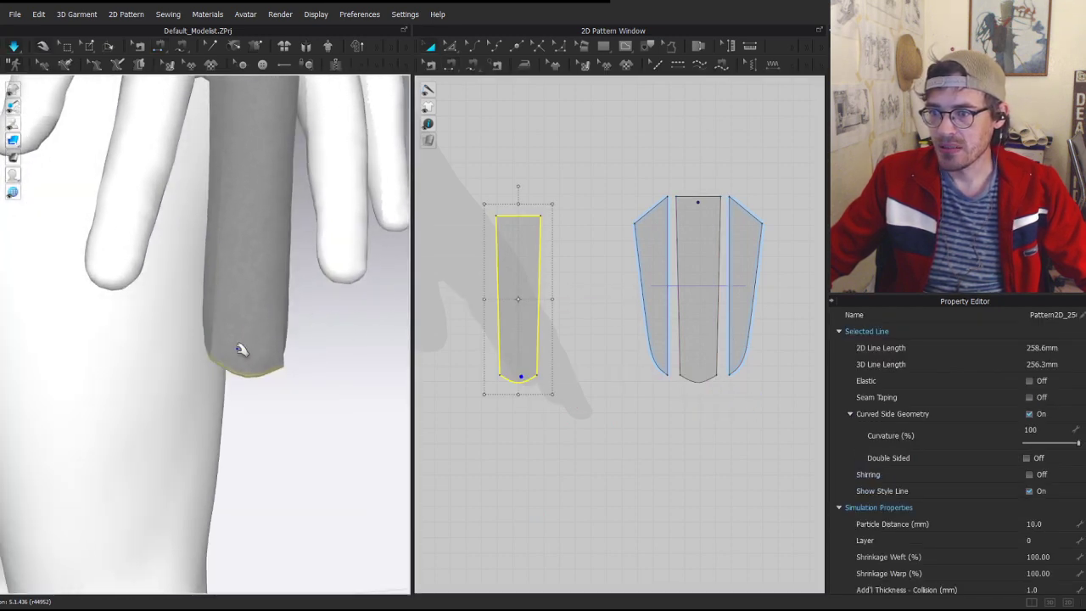
left_click(254, 340)
left_click_drag(254, 263, 267, 157)
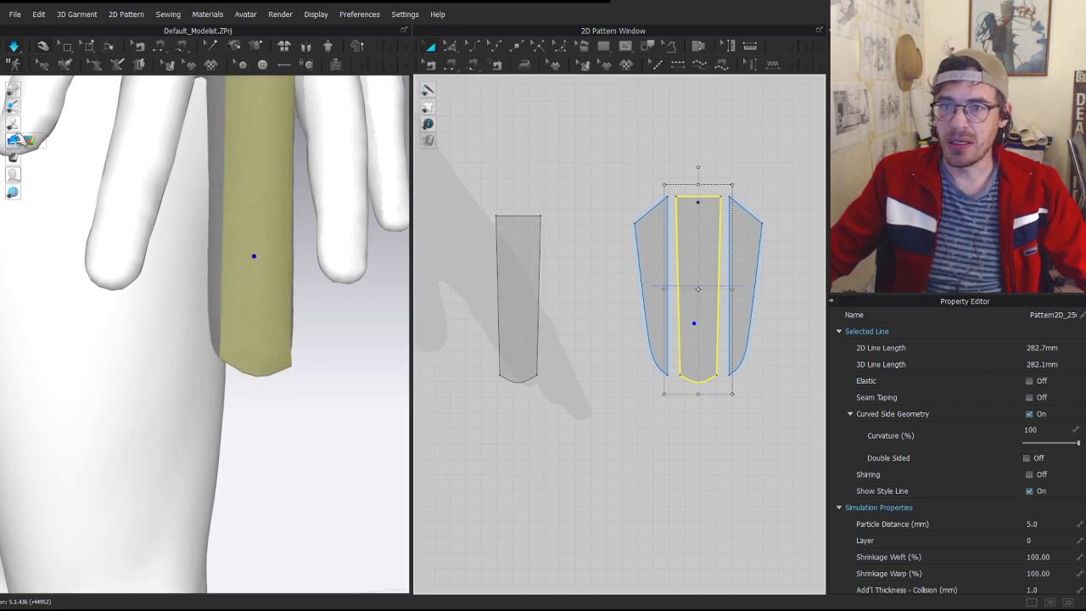
mouse_move(17, 140)
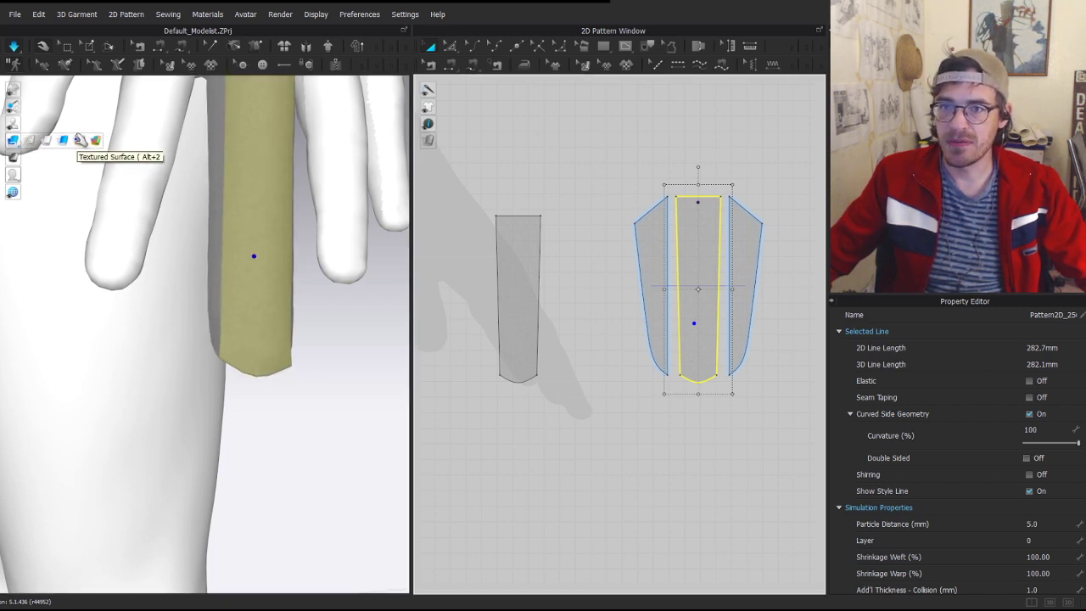
left_click(82, 141)
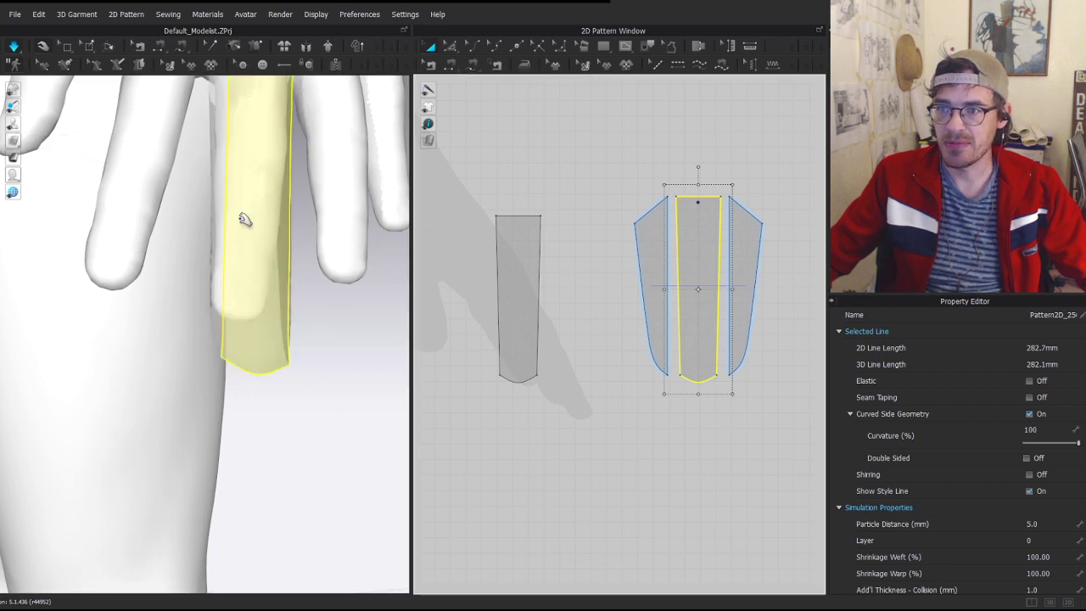
right_click_drag(246, 221, 188, 248)
- Try to shorten all four finger pieces together from their fingertip ends, and undo the resizing
scroll(663, 382, "down", 3)
middle_click_drag(667, 383, 635, 422)
key("z")
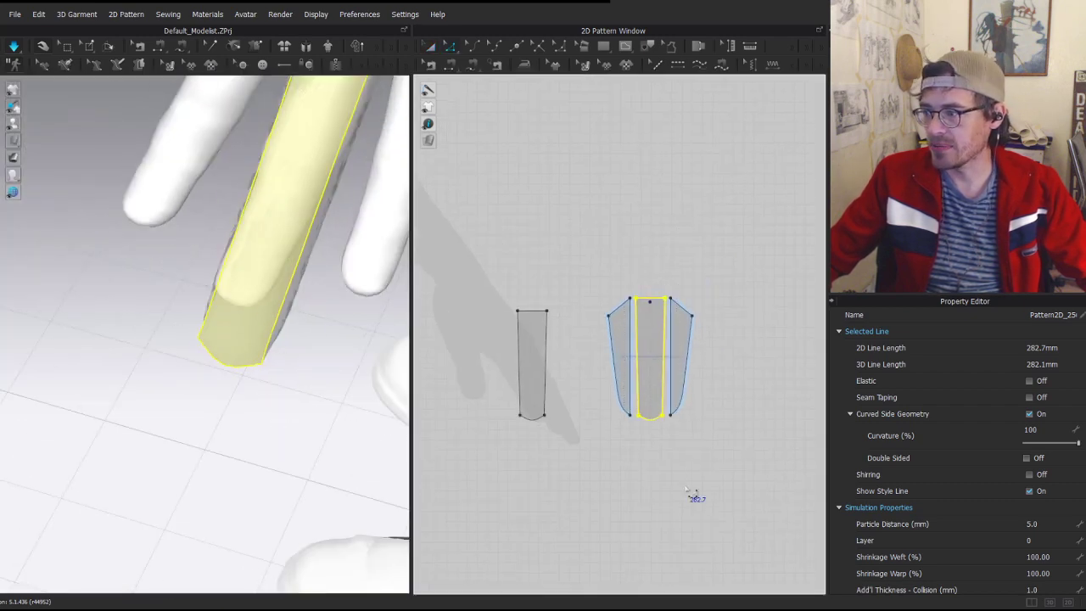
left_click(703, 453)
left_click_drag(729, 447, 510, 465)
key("a")
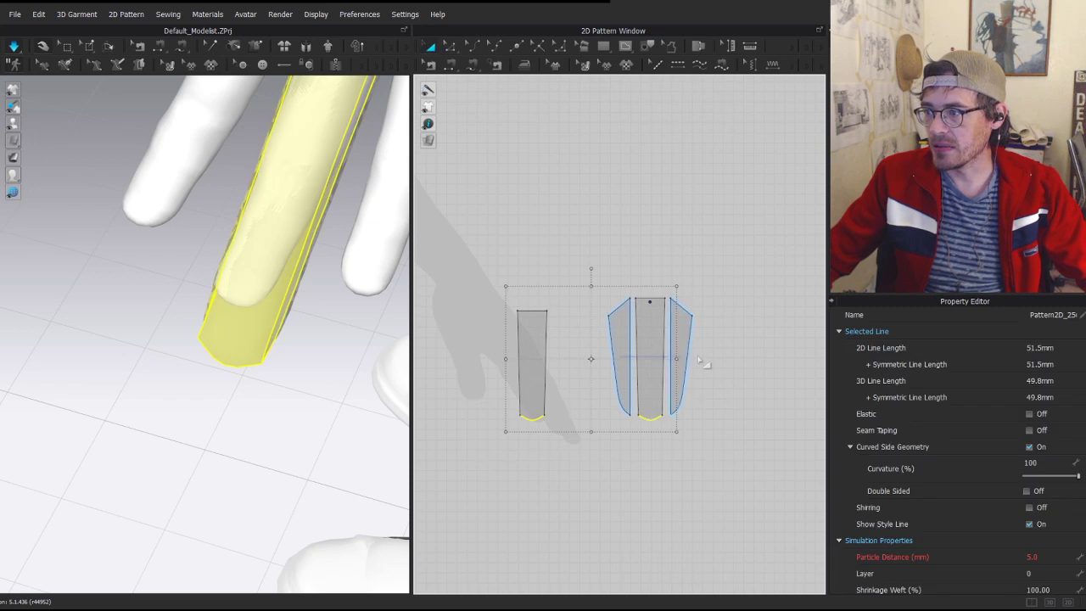
middle_click_drag(687, 314, 660, 390)
left_click_drag(715, 331, 446, 582)
left_click_drag(578, 509, 575, 487)
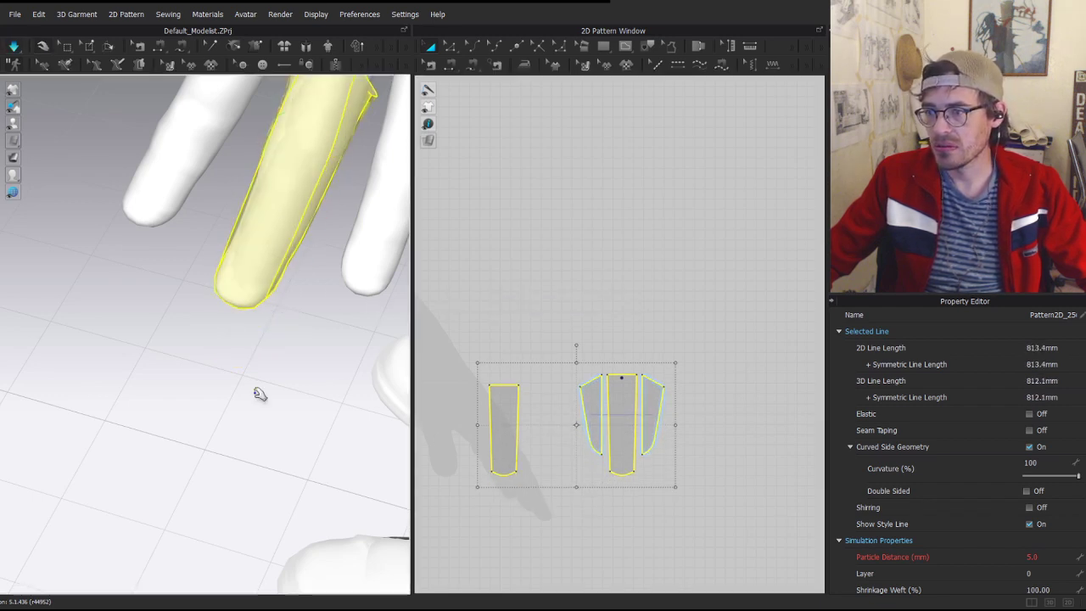
key("ctrl+z")
key("ctrl+z")
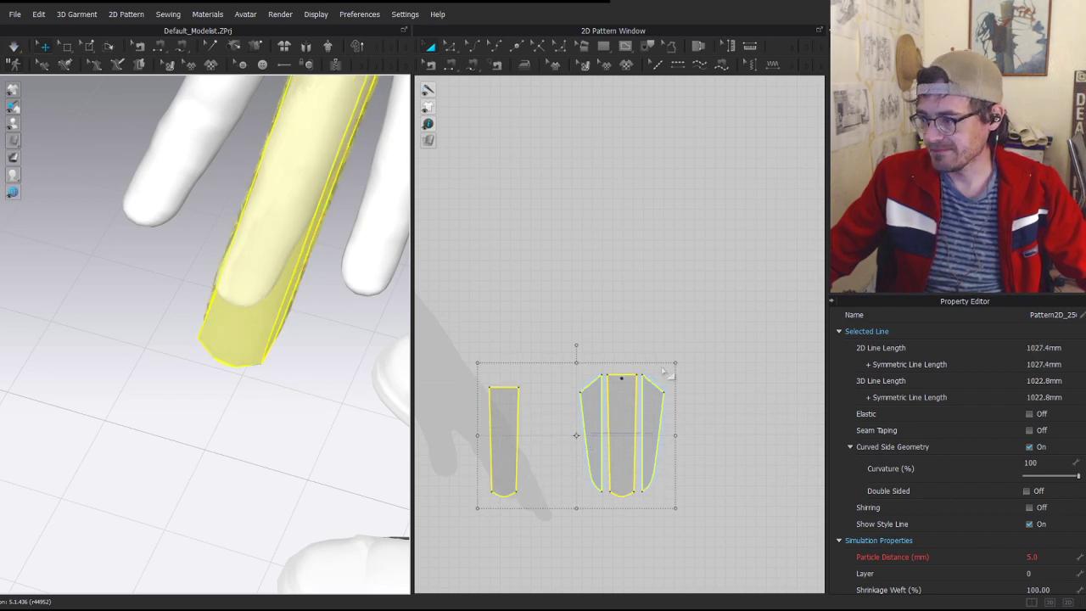
- Remove the linked editing between the two symmetric side strips
left_click(735, 414)
left_click(652, 439)
middle_click_drag(690, 432, 723, 334)
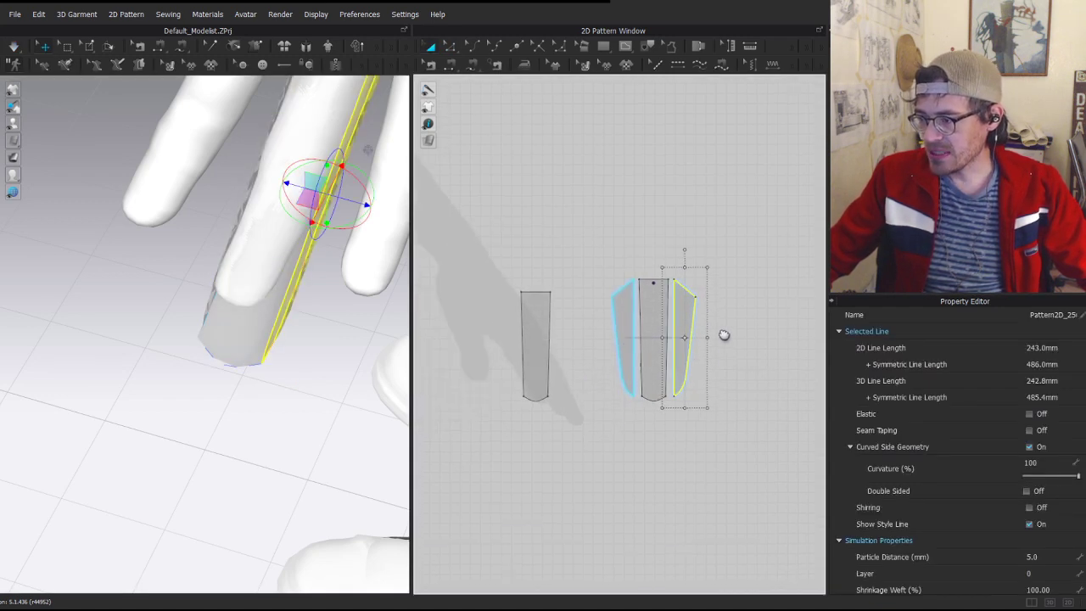
scroll(669, 351, "up", 2)
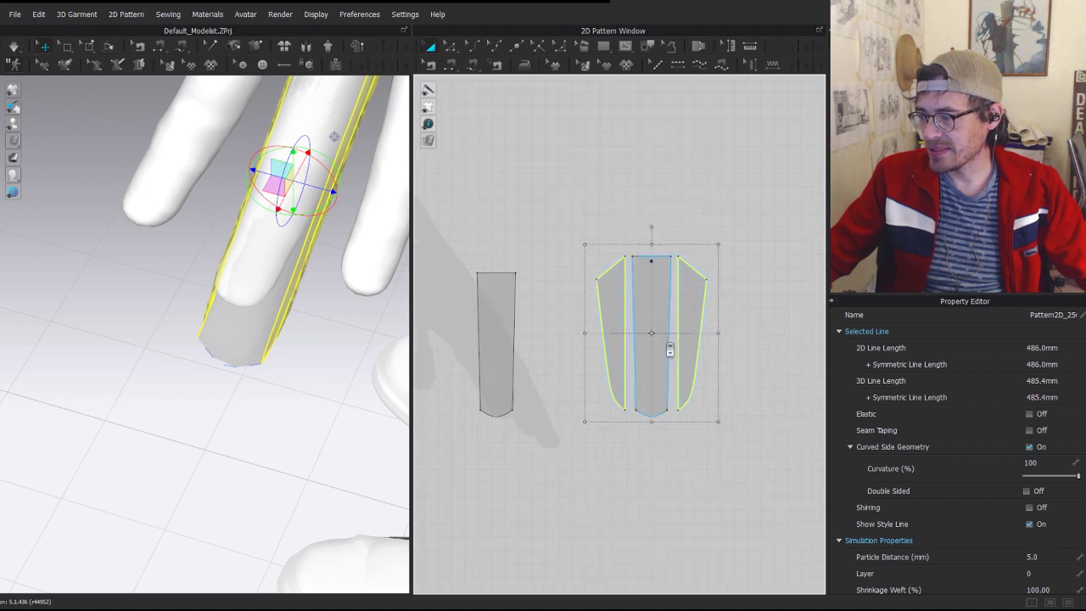
right_click(609, 343)
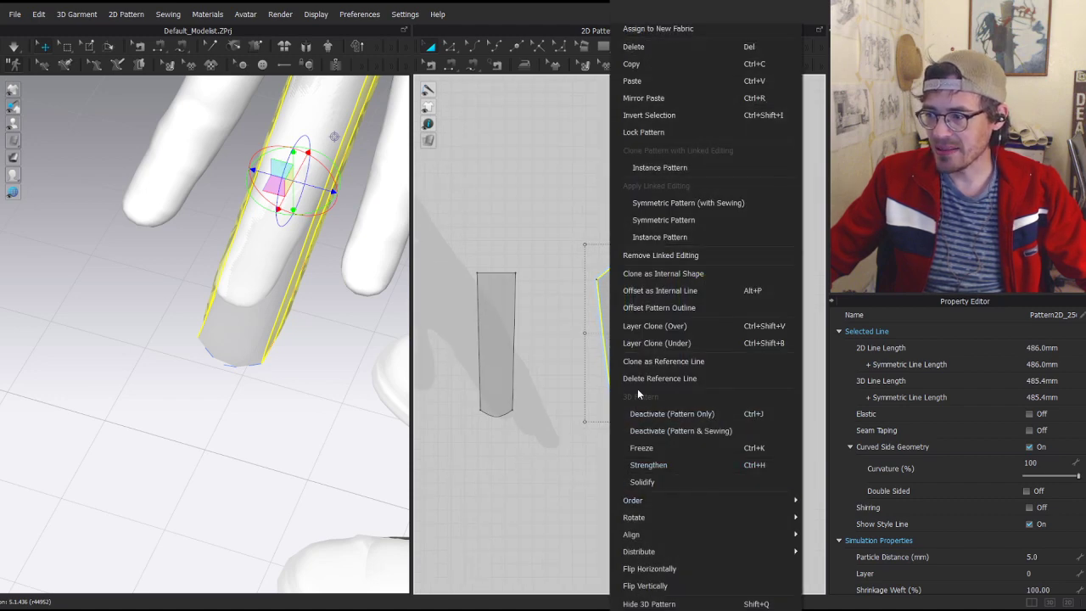
left_click(657, 257)
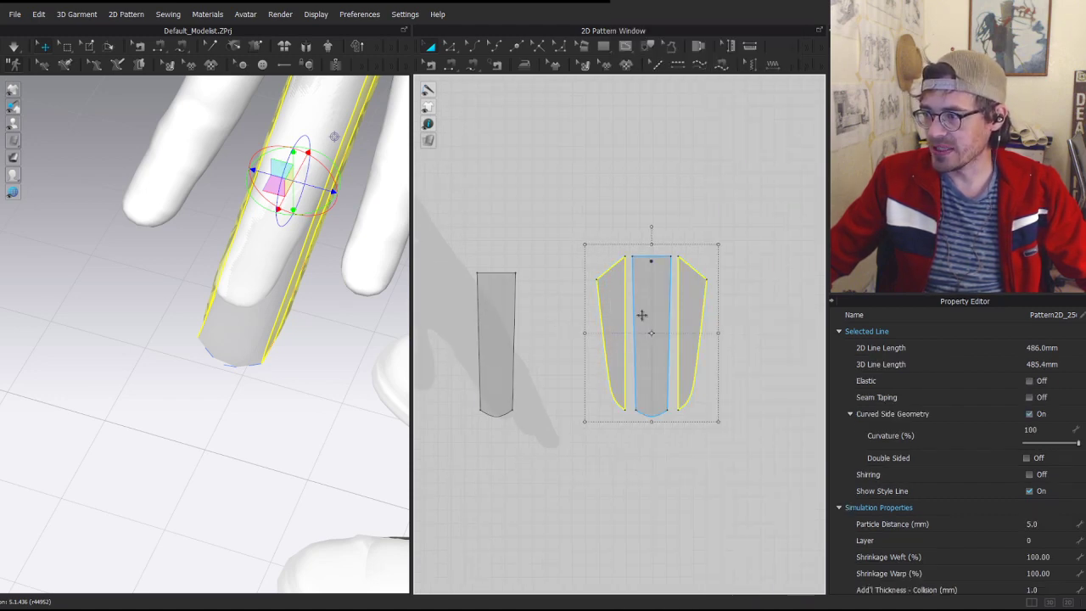
- Shorten all four finger pieces together by scaling them vertically from their fingertip ends
left_click(692, 533)
left_click_drag(728, 489, 462, 403)
left_click(626, 301)
left_click(668, 330, "shift")
left_click(704, 328, "shift")
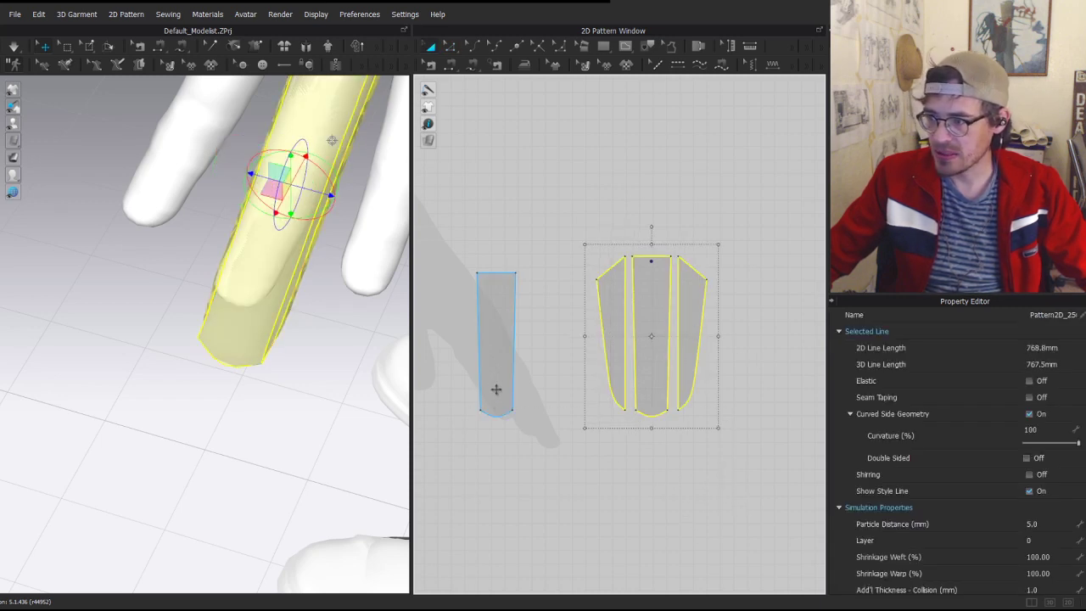
left_click(495, 388, "shift")
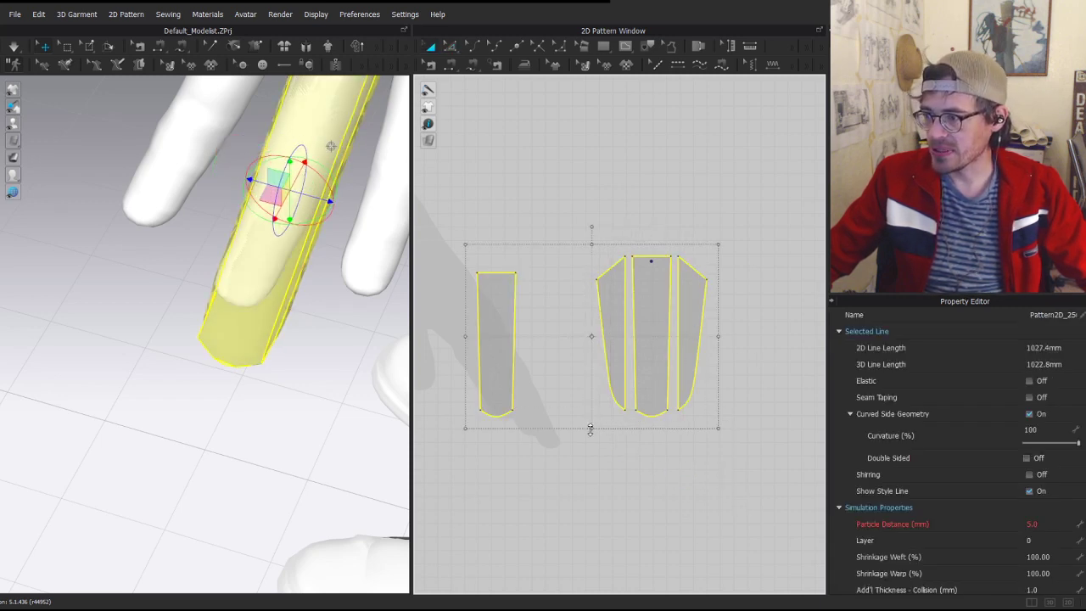
left_click_drag(591, 429, 594, 407)
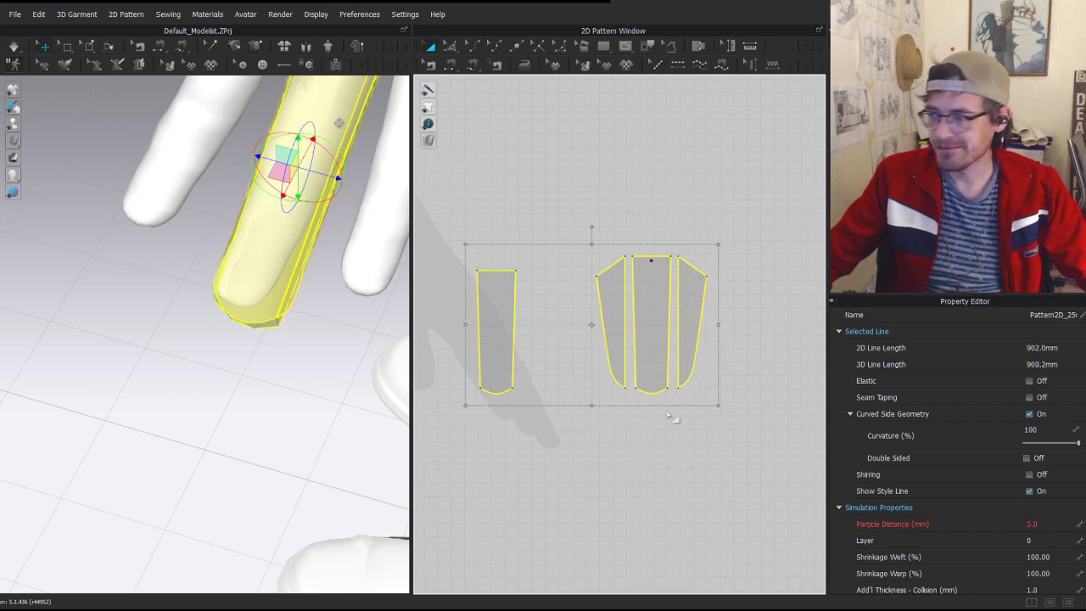
- Simulate the shortened finger tube and tug it along the finger to test its length
key("n")
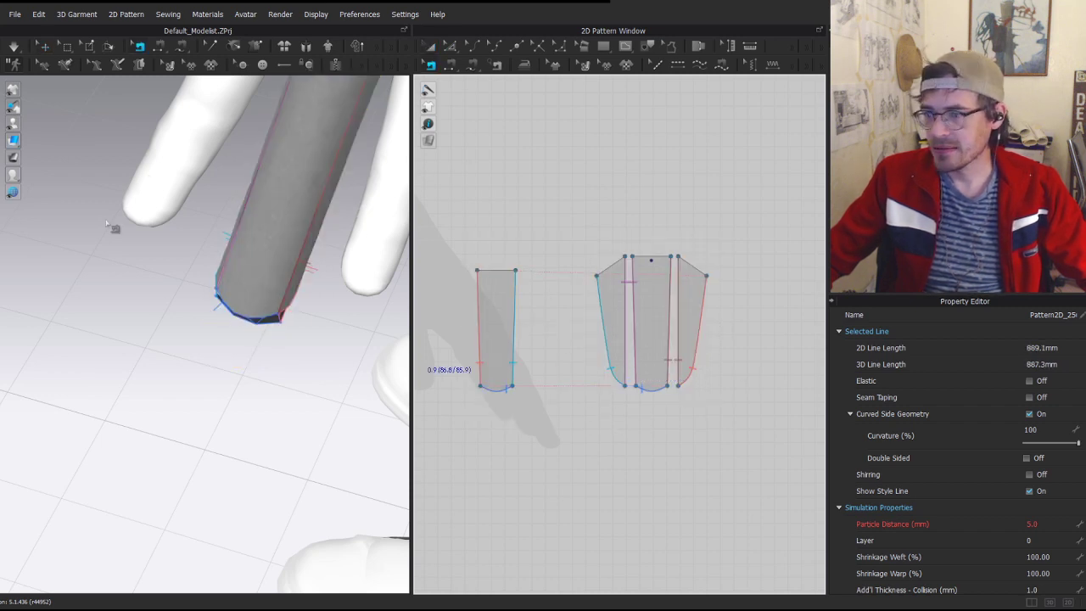
key("space")
left_click_drag(267, 265, 300, 260)
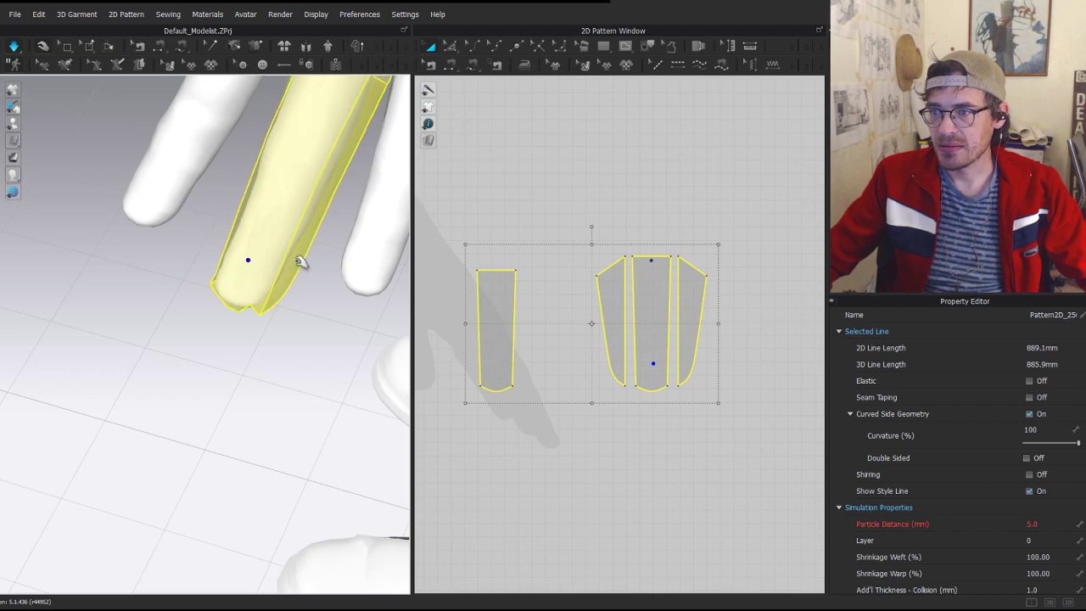
scroll(307, 213, "down", 3)
right_click_drag(330, 203, 354, 235)
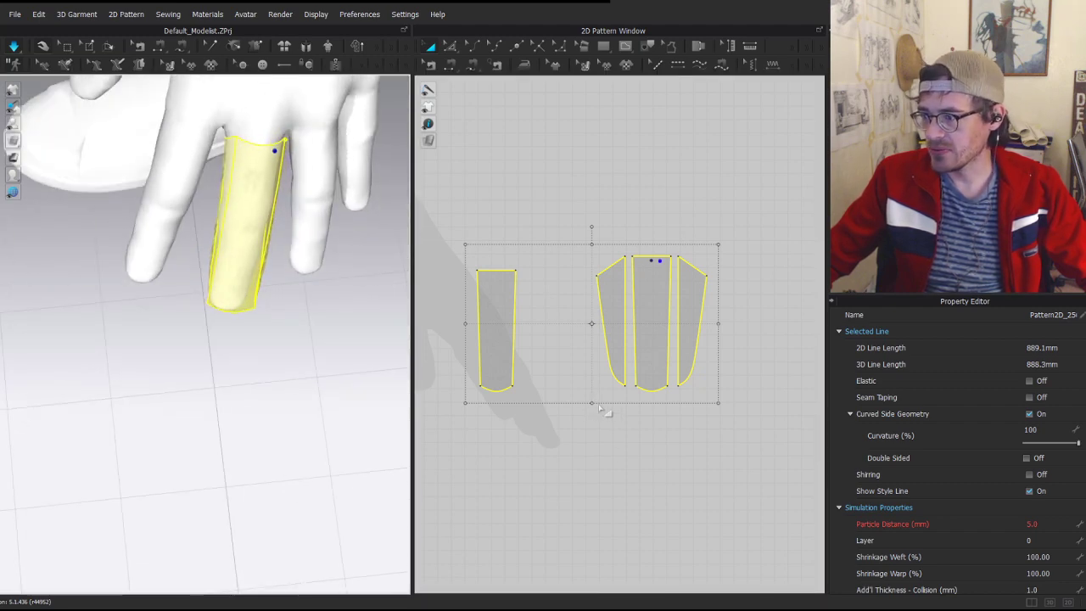
- Lengthen all four finger pieces slightly to a combined outline length of 937.3 mm and simulate the tube
left_click_drag(592, 402, 593, 413)
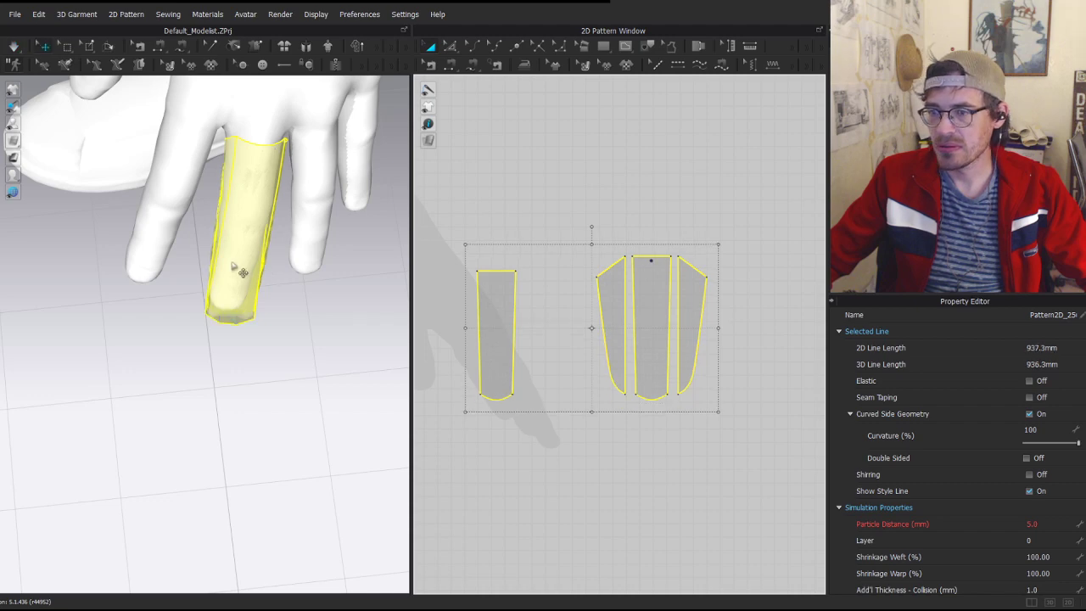
right_click_drag(192, 187, 184, 80)
key("space")
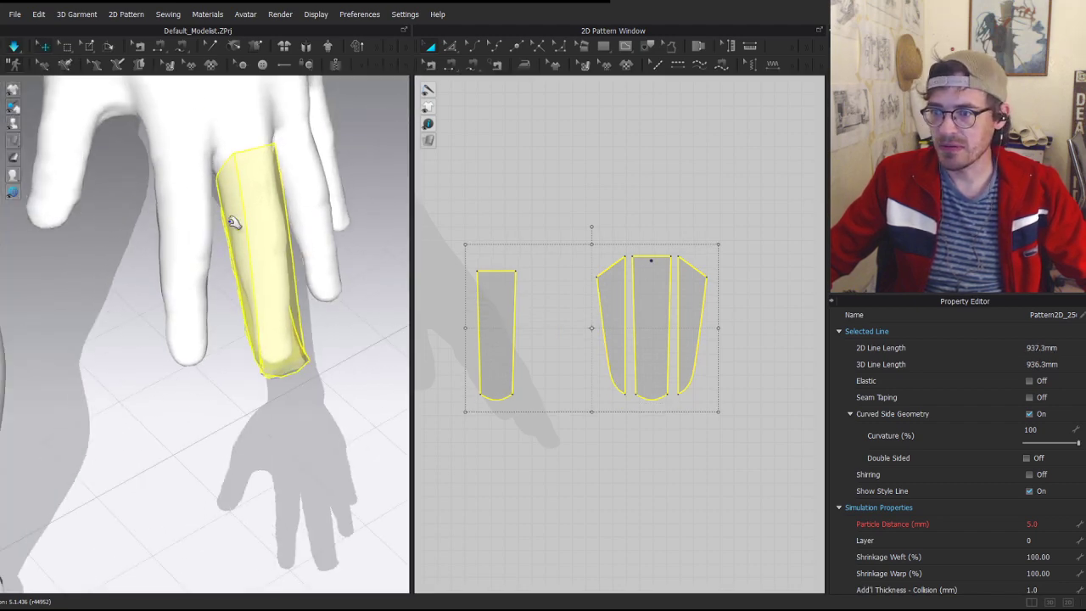
left_click(245, 138)
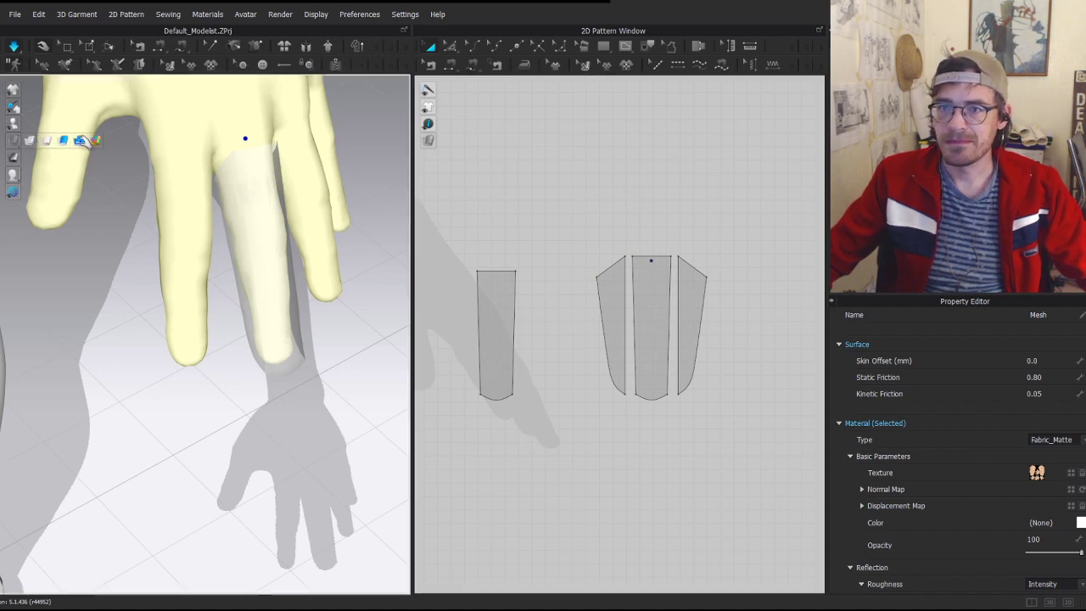
- Return the garment to an opaque surface display and tug the finger tube into place
left_click(80, 141)
left_click(249, 231)
right_click_drag(322, 311, 235, 307)
- Reposition the back panel and the adjacent side strip to leave a wider gap between them in the pattern layout
left_click(643, 297)
key("Left")
scroll(293, 254, "up", 3)
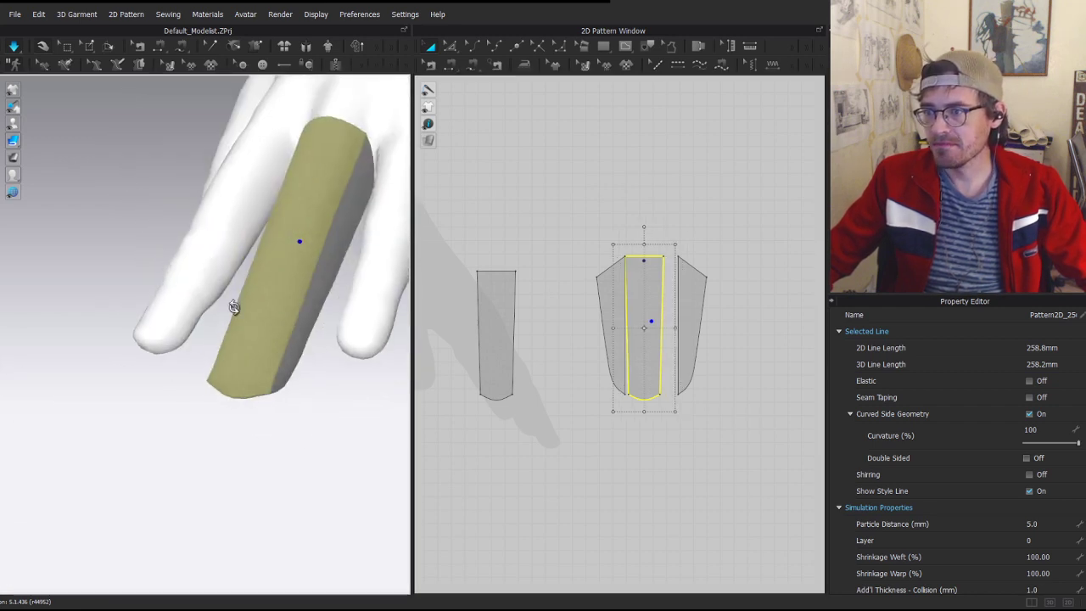
scroll(708, 372, "up", 4)
scroll(540, 257, "down", 1)
middle_click_drag(526, 262, 616, 271)
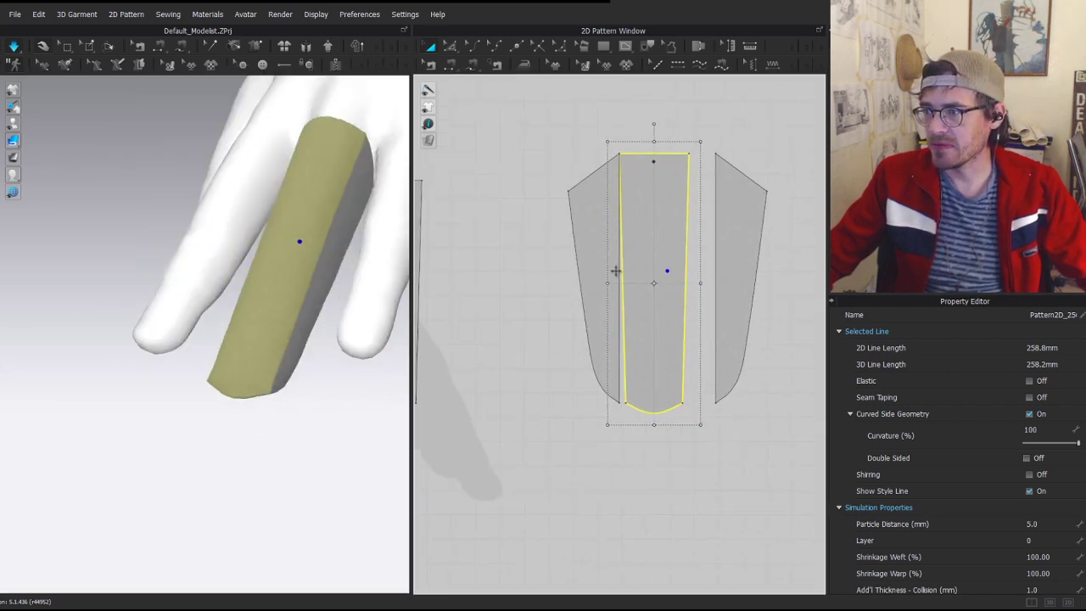
scroll(590, 253, "up", 3)
left_click_drag(597, 217, 541, 218)
- Compare the lengths of the seams joining the side strips to the back and palm-side panels
key("n")
left_click(585, 252)
left_click(648, 263)
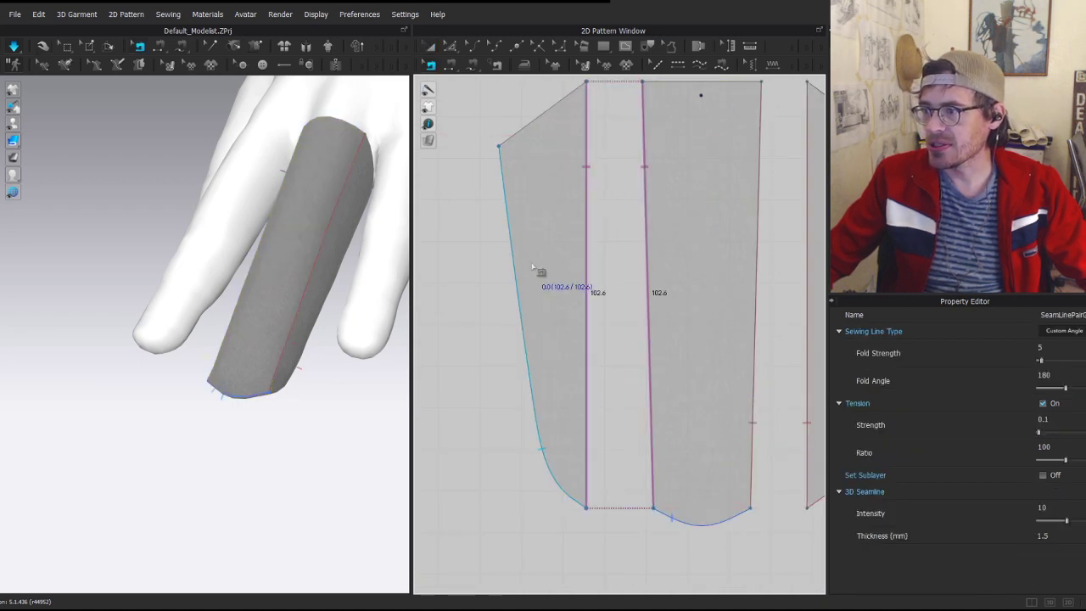
left_click(518, 286)
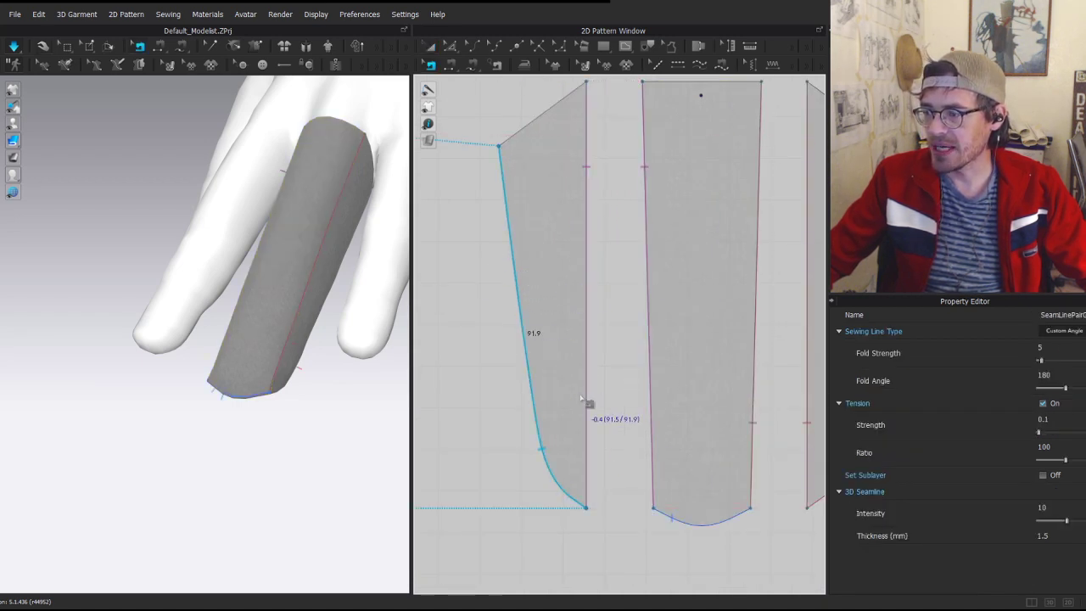
scroll(653, 400, "down", 4)
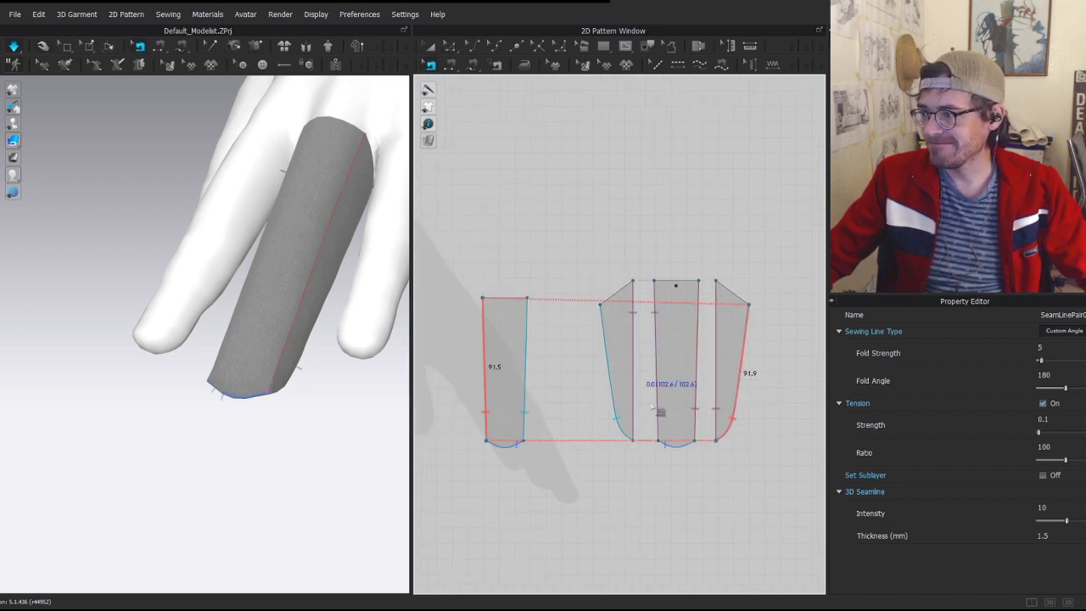
key("a")
key("b")
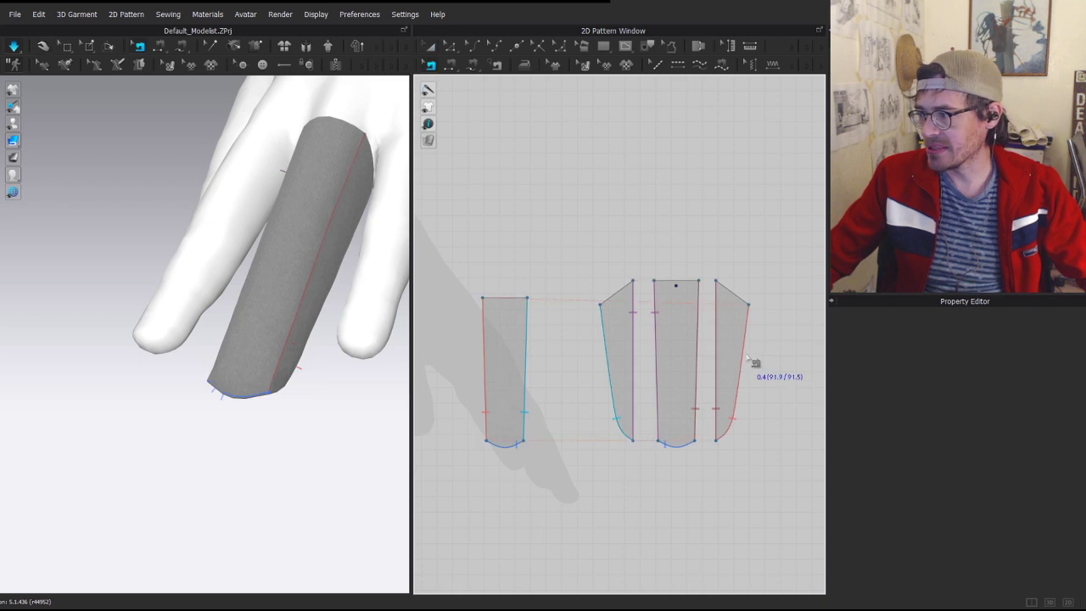
- Move the palm-side panel closer to the other finger pieces and select all four pieces
key("a")
scroll(597, 363, "down", 3)
middle_click_drag(606, 314, 667, 294)
left_click_drag(567, 277, 596, 322)
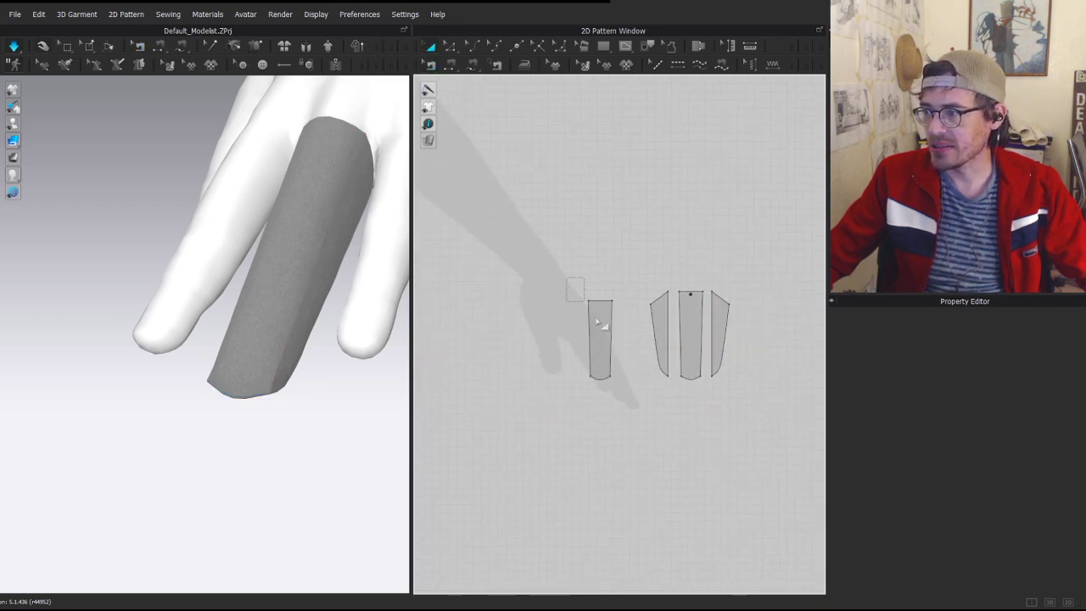
left_click(601, 375)
left_click_drag(746, 279, 577, 414)
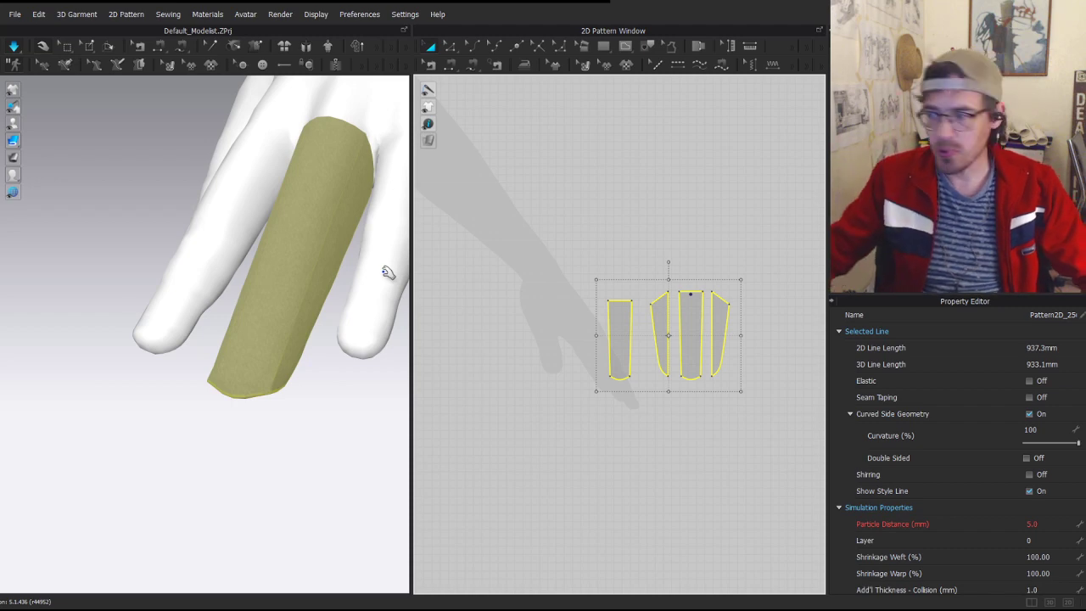
- Duplicate the four finger pieces and move the copied tube from the wrist area down to the avatar's fingers
key("ctrl+c")
key("ctrl+v")
scroll(274, 369, "down", 3)
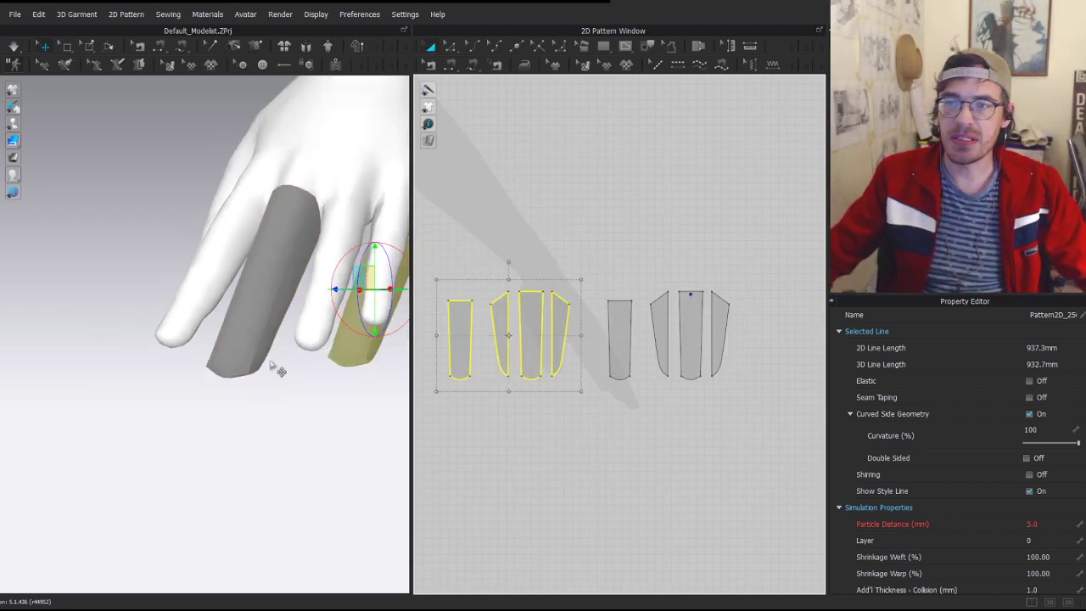
right_click_drag(275, 306, 284, 389)
scroll(284, 389, "down", 3)
scroll(284, 388, "down", 2)
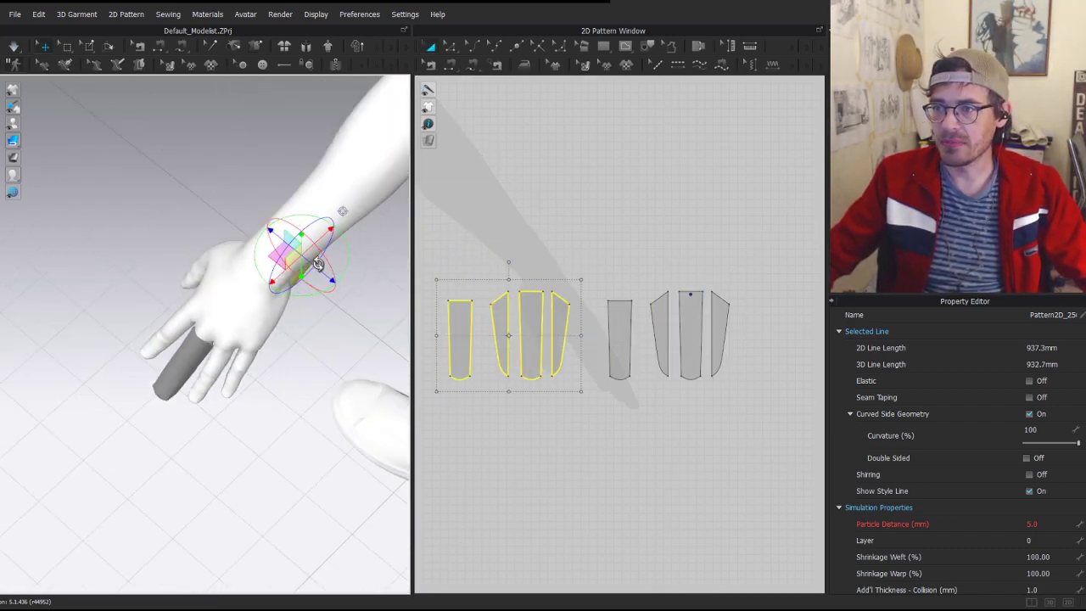
right_click_drag(318, 266, 287, 227)
left_click_drag(343, 345, 155, 344)
right_click_drag(146, 373, 338, 449)
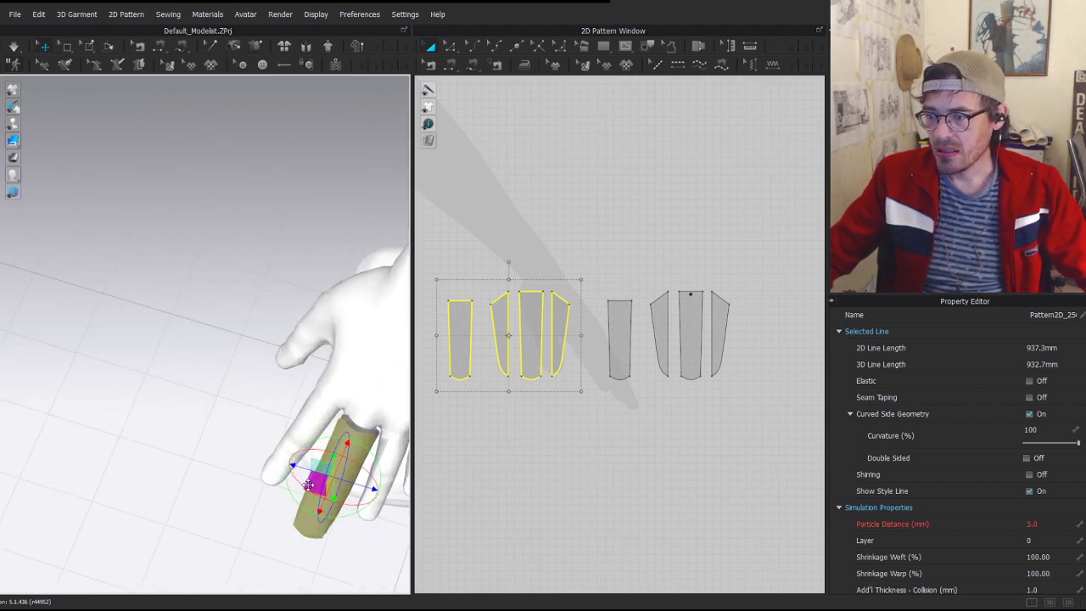
- Align the duplicated tube over the index finger from several angles and briefly simulate it so it drapes around the finger
left_click_drag(308, 485, 277, 449)
right_click_drag(276, 458, 287, 388)
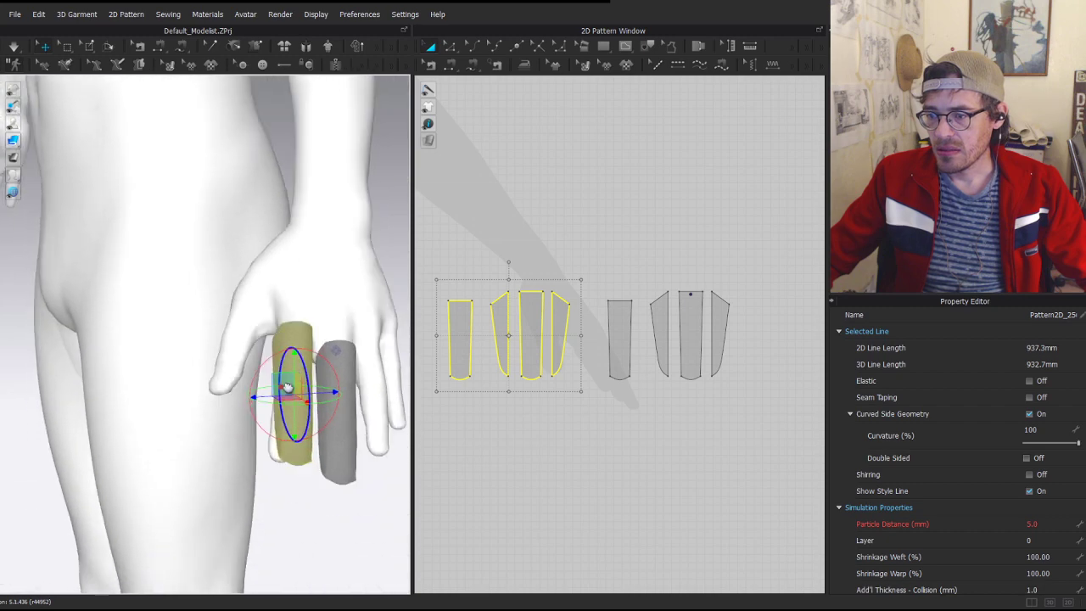
middle_click_drag(287, 388, 338, 334)
scroll(337, 334, "up", 2)
left_click_drag(317, 369, 304, 371)
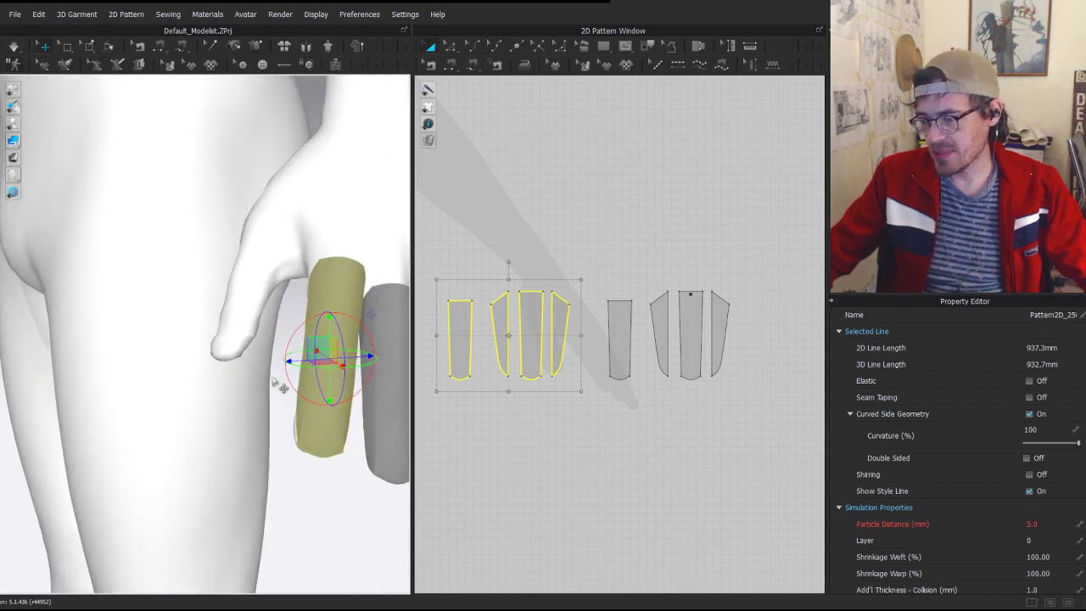
right_click_drag(281, 385, 346, 344)
mouse_move(342, 346)
left_mouse_down()
mouse_move(333, 361)
mouse_move(339, 351)
left_mouse_up()
right_click_drag(352, 346, 387, 334)
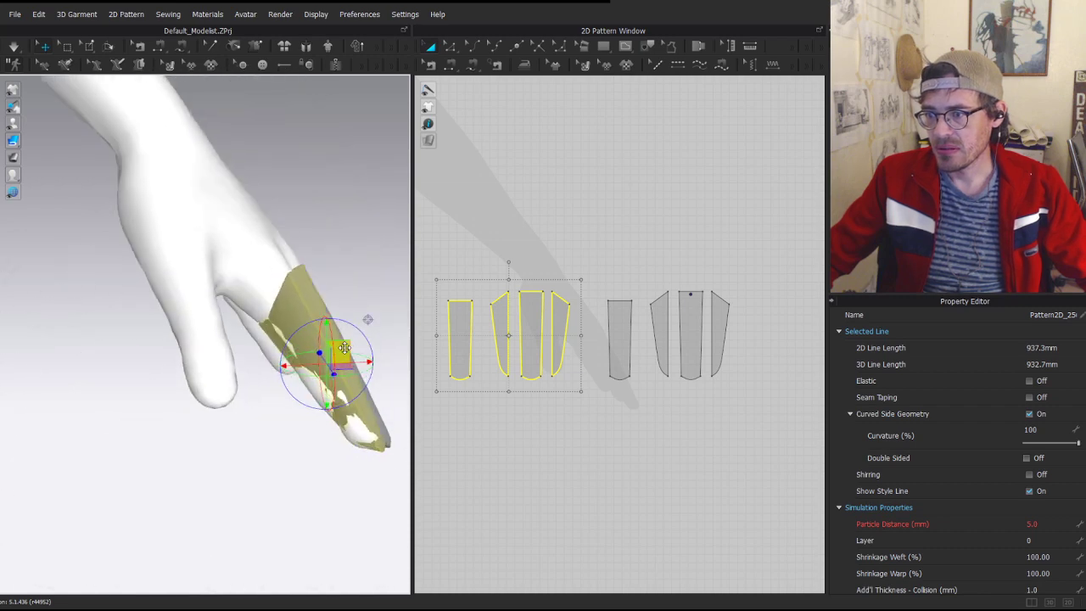
left_click_drag(344, 348, 341, 350)
key("space")
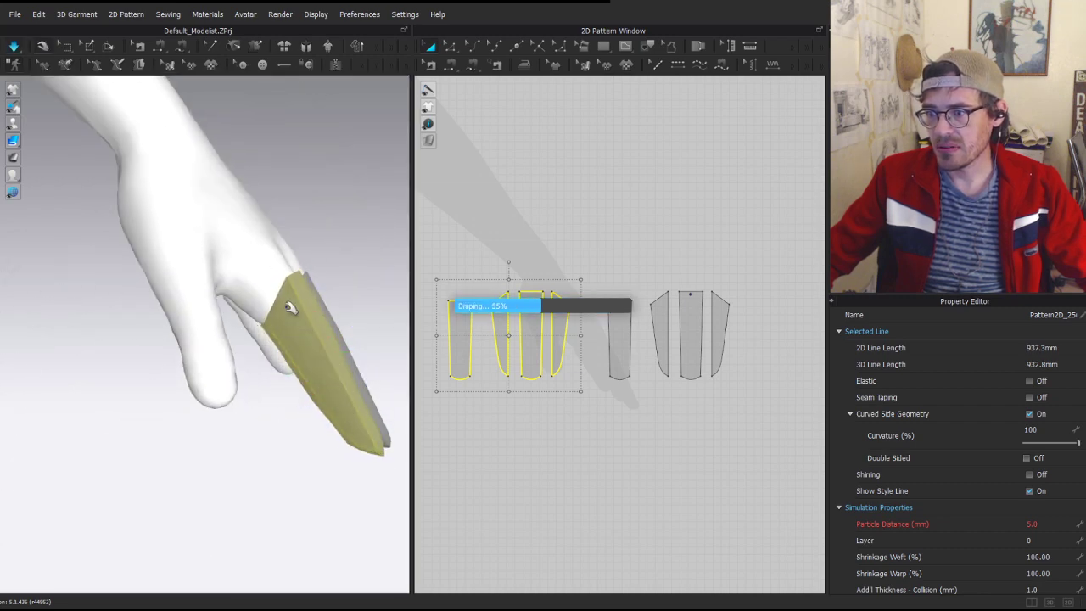
key("space")
- Sew the slanted base edges of the facing index-finger and middle-finger side strips together with a segment seam
right_click_drag(303, 303, 237, 310)
scroll(556, 323, "up", 5)
middle_click_drag(666, 242, 599, 274)
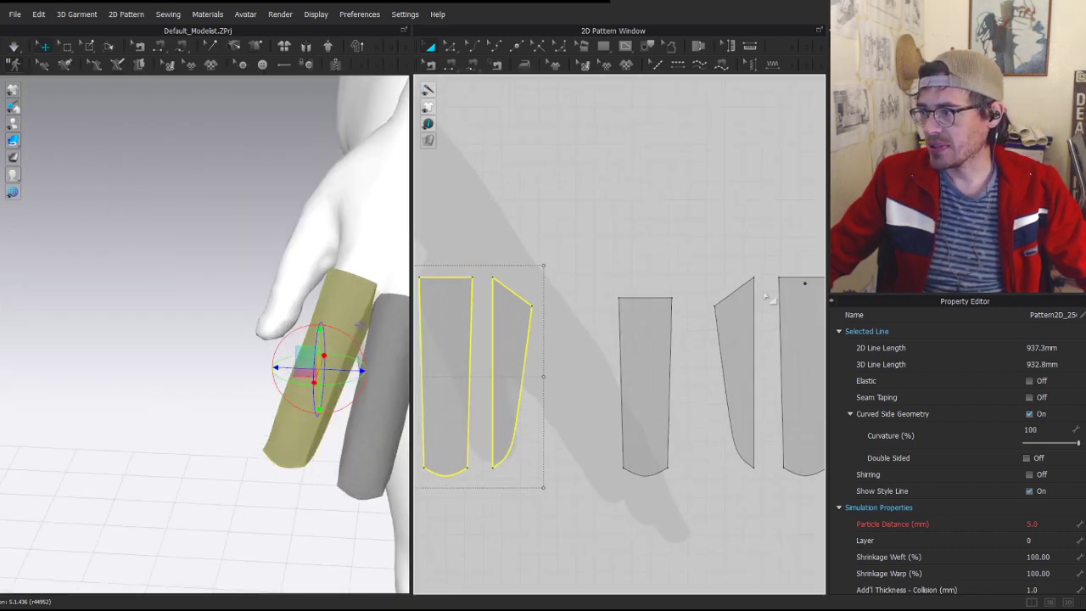
key("n")
left_click(728, 305)
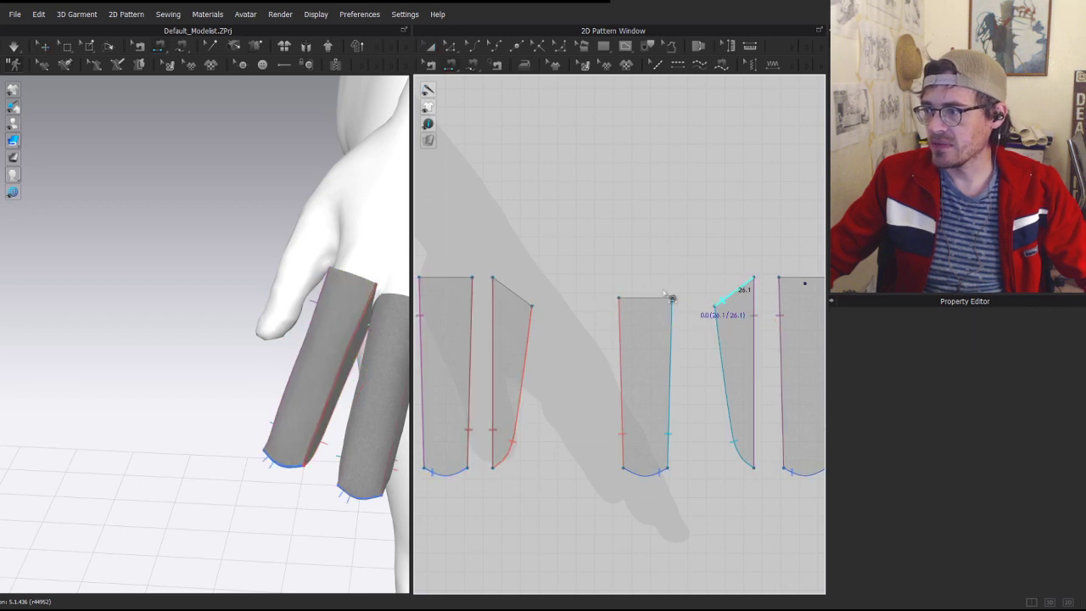
left_click(525, 300)
key("q")
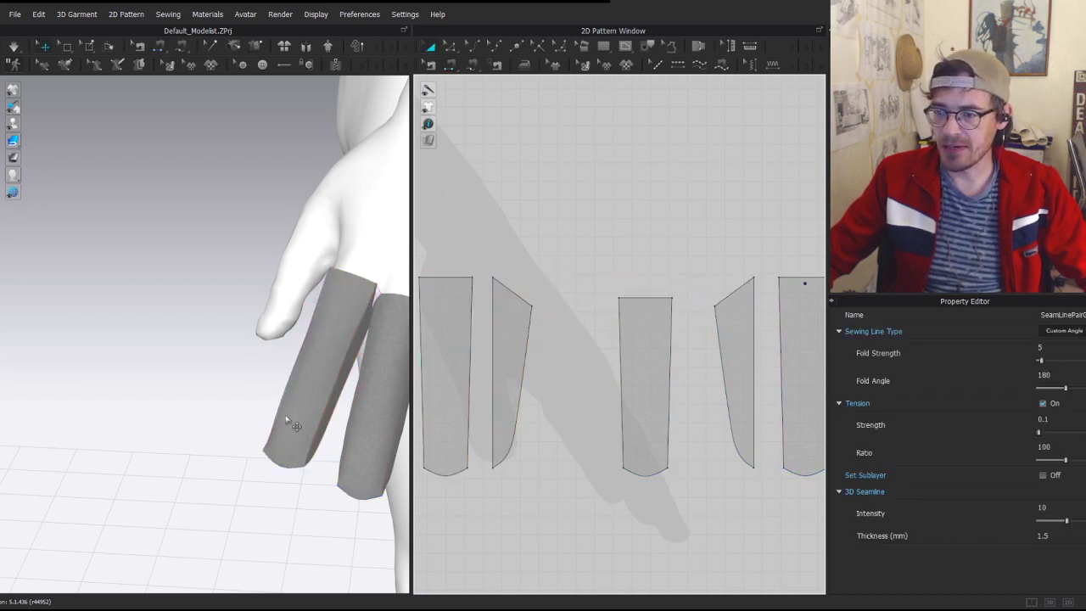
- Simulate the garment and tug the index-finger tube into place around the finger's base and sides
key("space")
left_click_drag(342, 298, 350, 311)
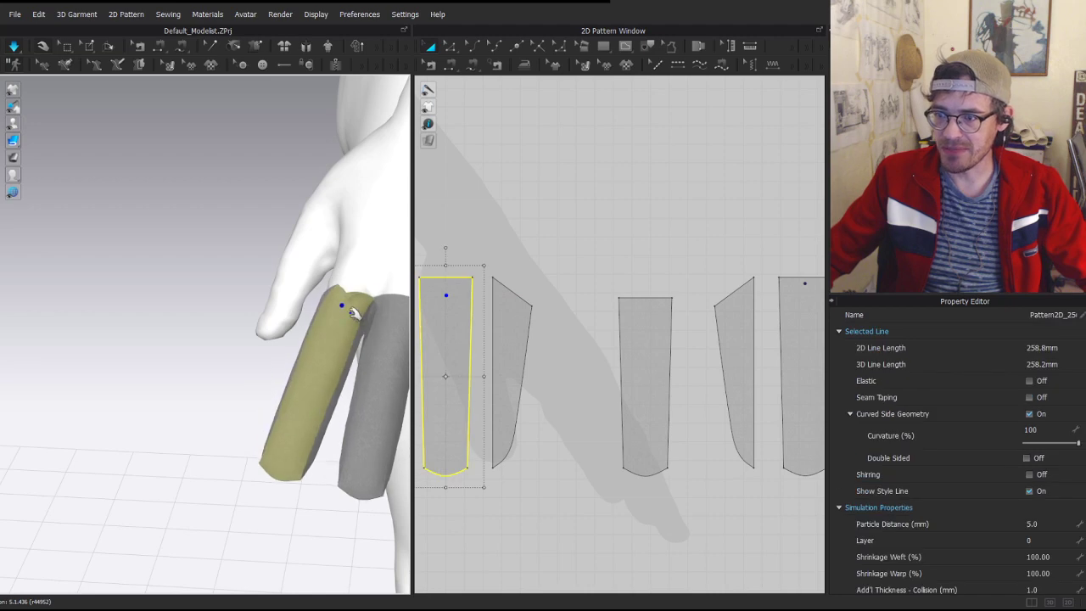
right_click_drag(242, 364, 312, 331)
mouse_move(318, 314)
left_mouse_down()
mouse_move(300, 296)
mouse_move(301, 314)
left_mouse_up()
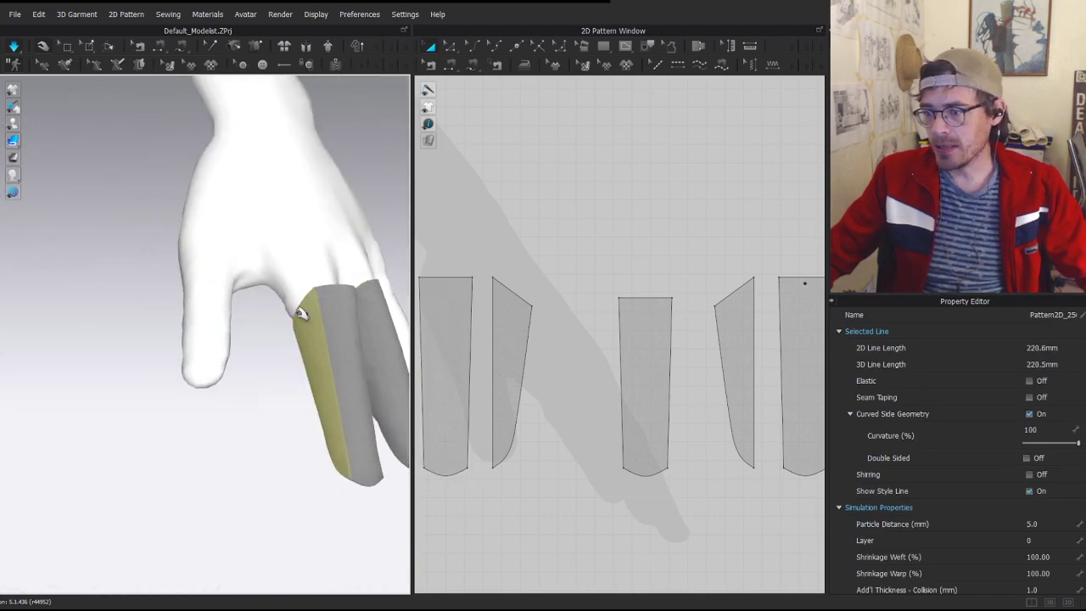
right_click_drag(286, 334, 196, 311)
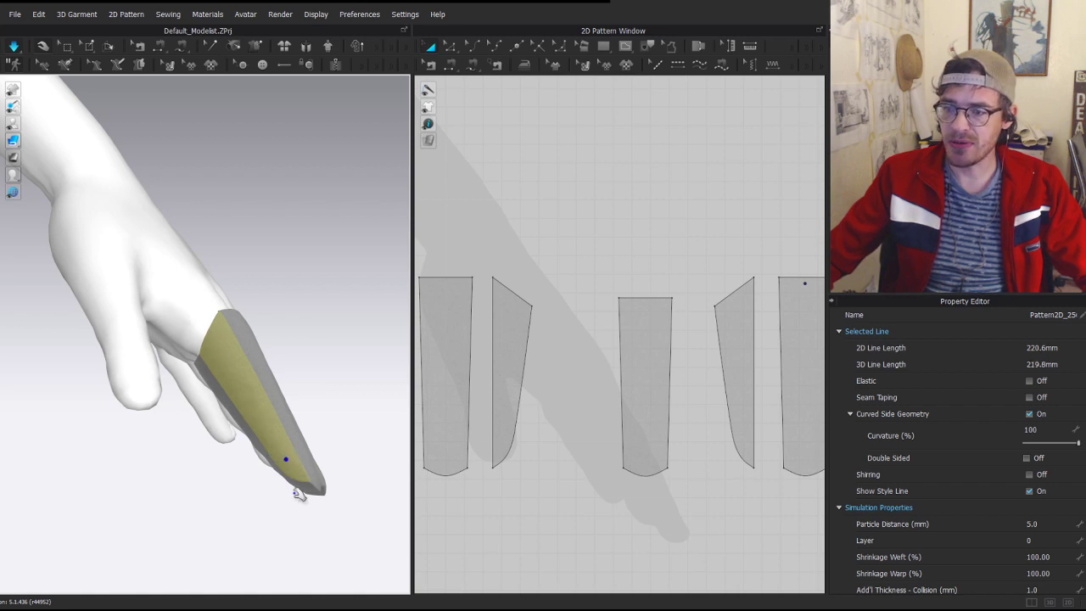
right_click_drag(282, 341, 259, 372)
- Draw a lengthwise internal line about 92 mm long on the index finger's thumb-side strip, from its slanted base edge to the fingertip curve
middle_click_drag(496, 354, 739, 360)
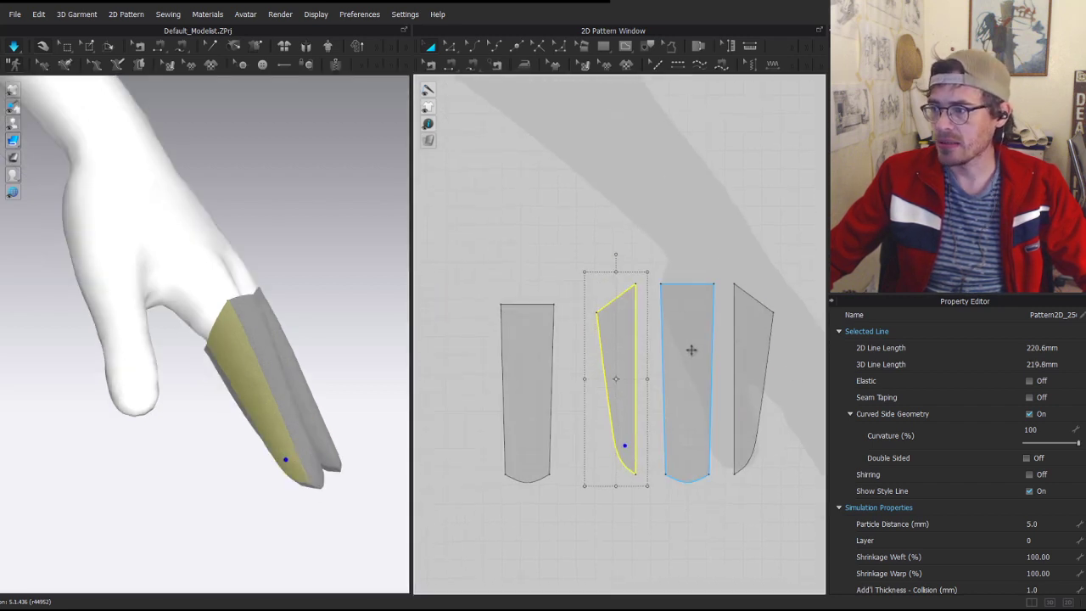
left_click(681, 415)
scroll(641, 321, "up", 3)
middle_click_drag(619, 274, 616, 223)
key("z")
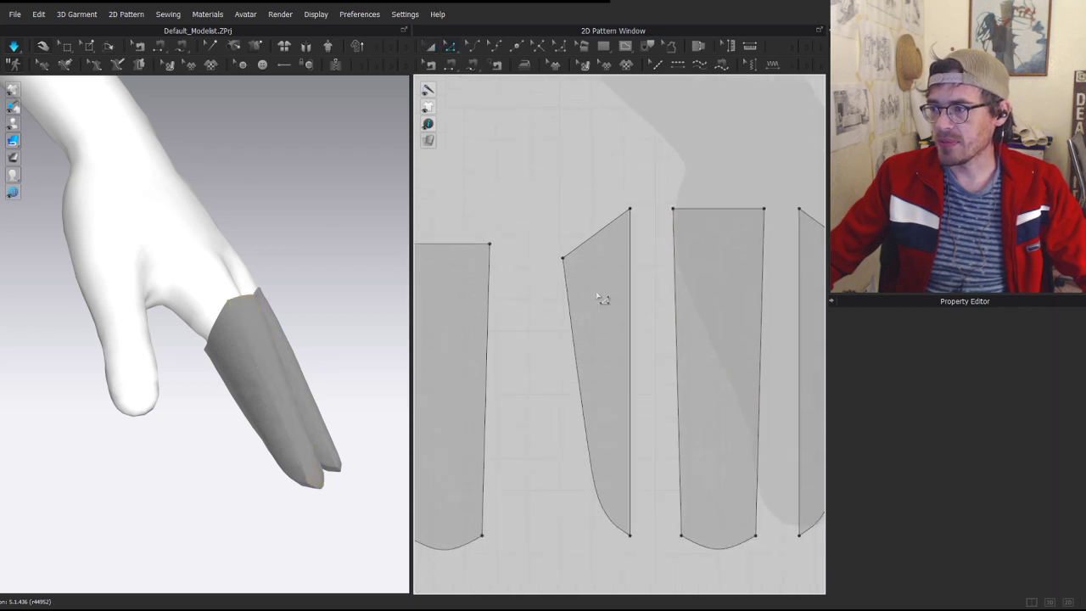
left_click(597, 232)
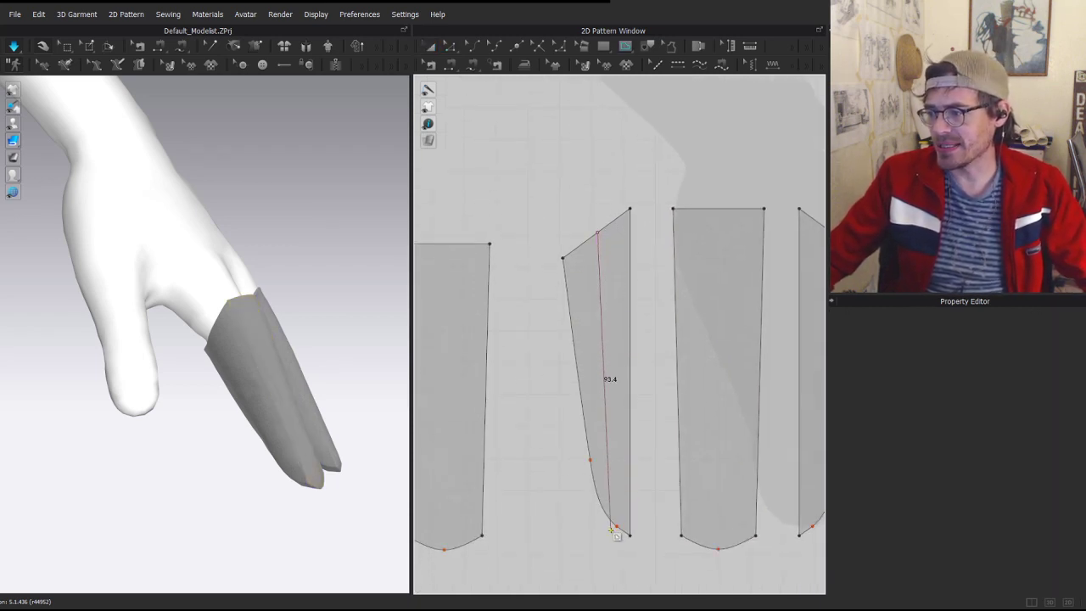
double_click(615, 525)
key("q")
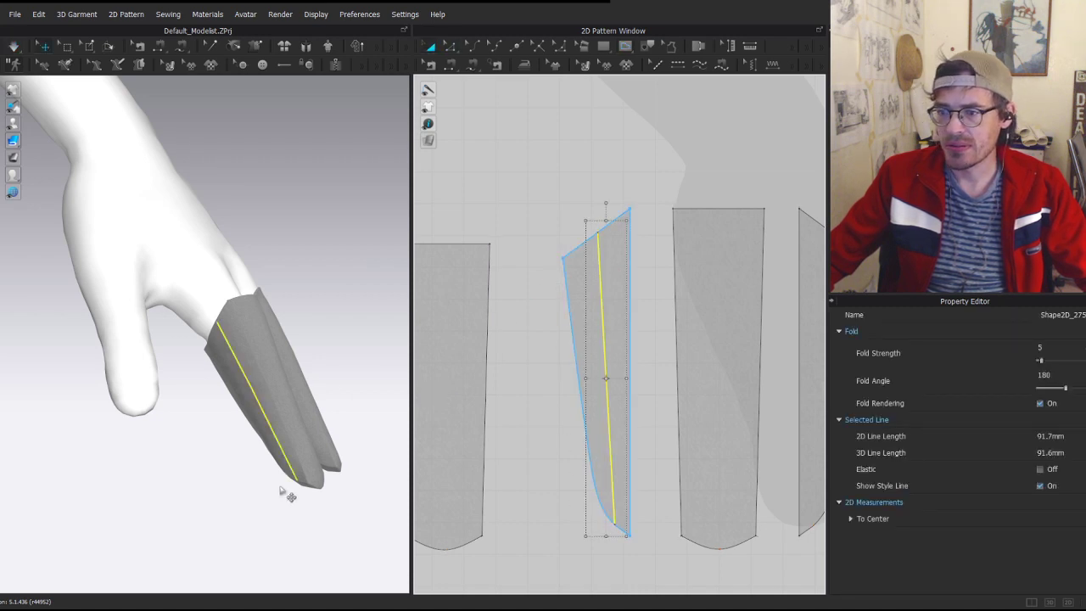
- Cut and sew the index finger's thumb-side strip along its internal line and move the two halves apart
left_click(287, 493)
key("z")
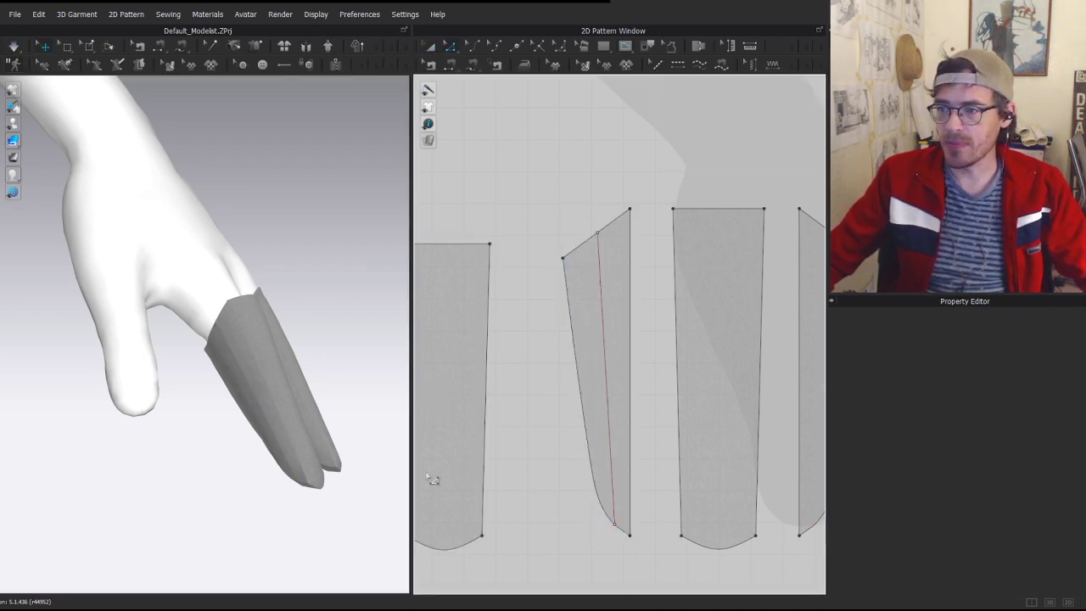
left_click(238, 357)
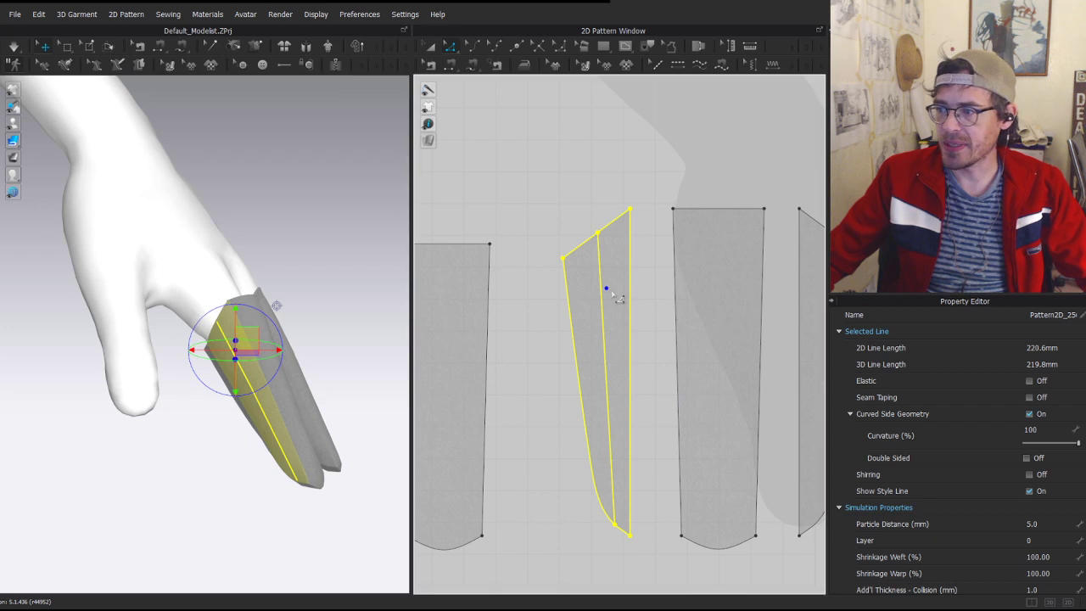
left_click(603, 327)
right_click(603, 327)
left_click(647, 454)
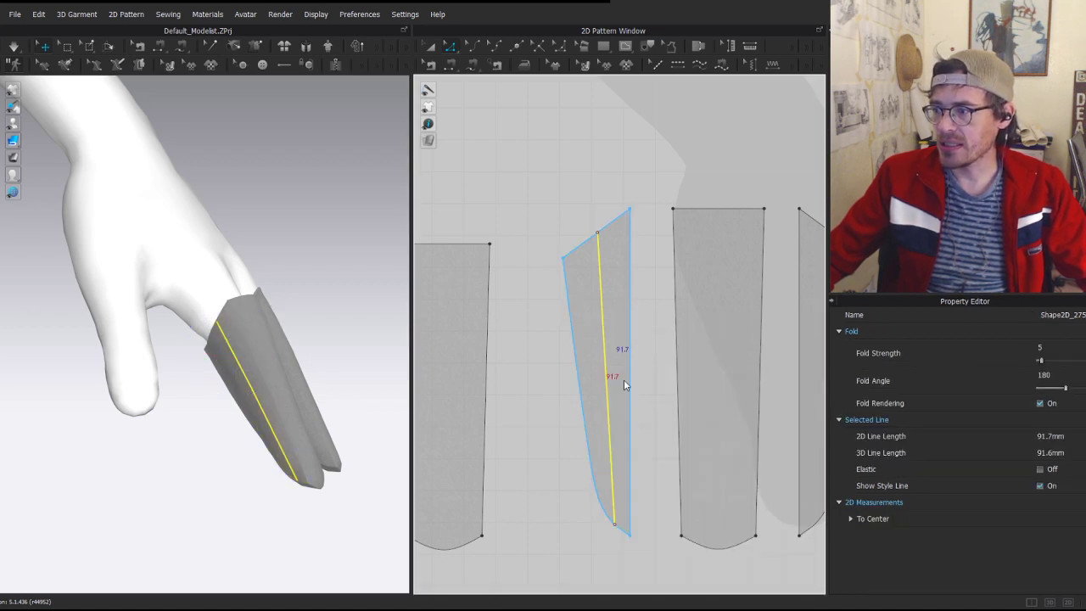
key("a")
left_click_drag(577, 345, 531, 344)
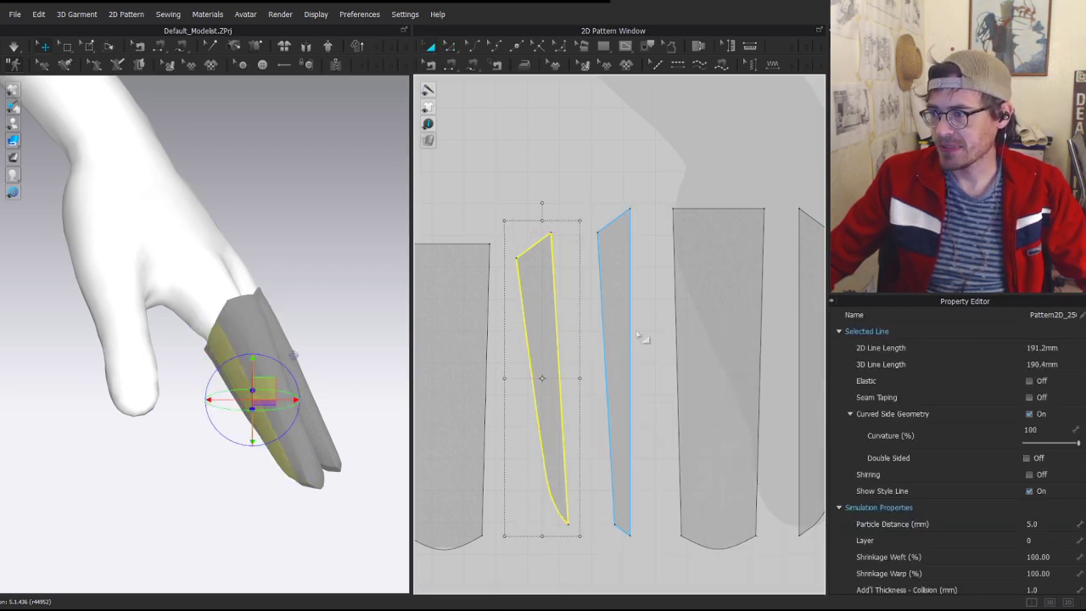
left_click_drag(618, 325, 627, 325)
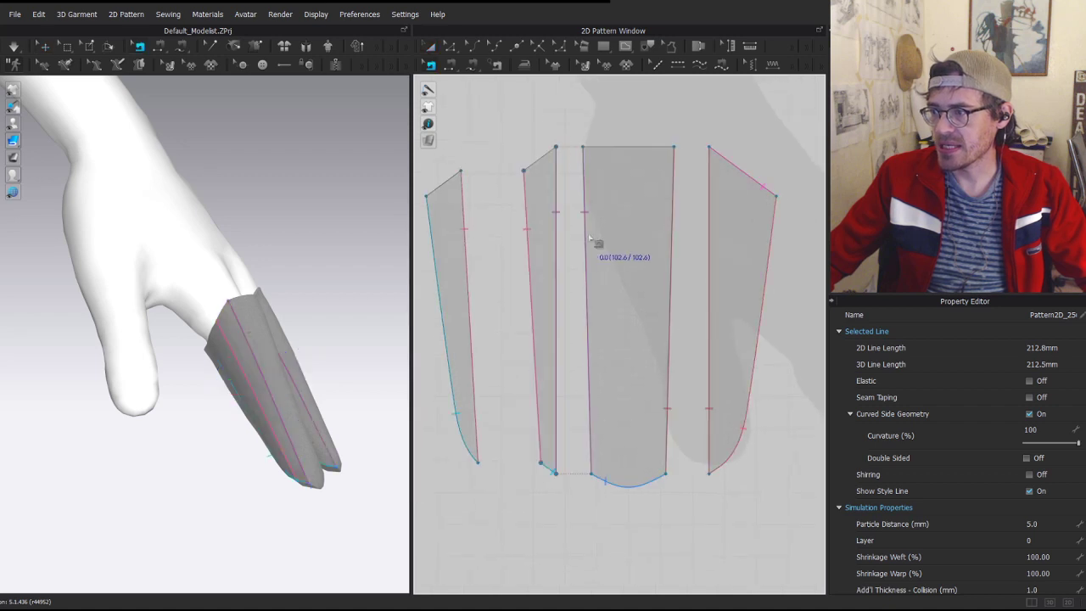
- Merge the inner half of the split side strip with the index finger's back panel along their shared seam
left_click(557, 248)
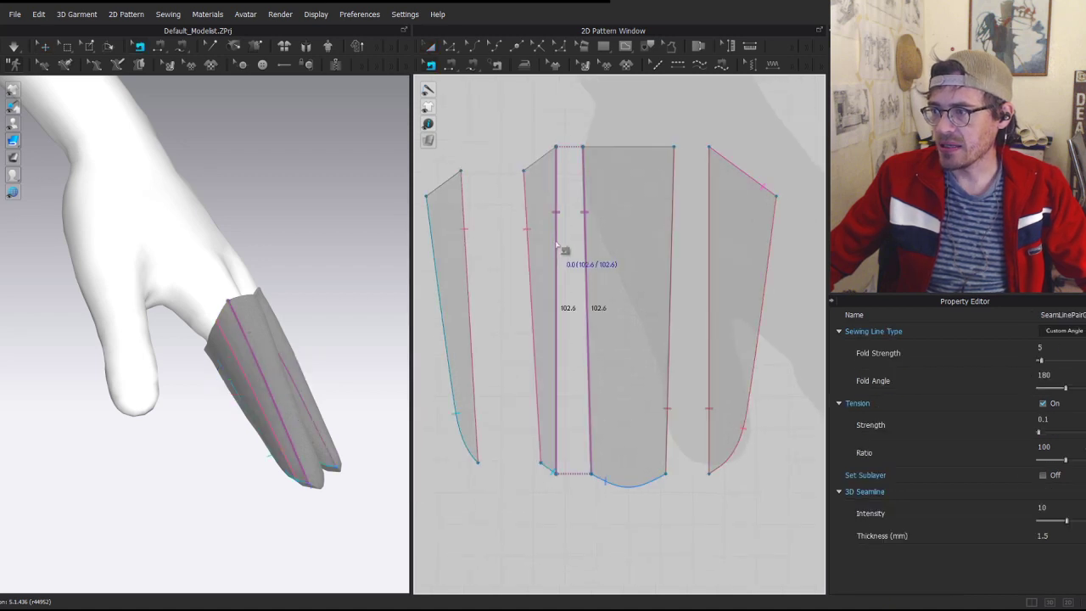
right_click(558, 243)
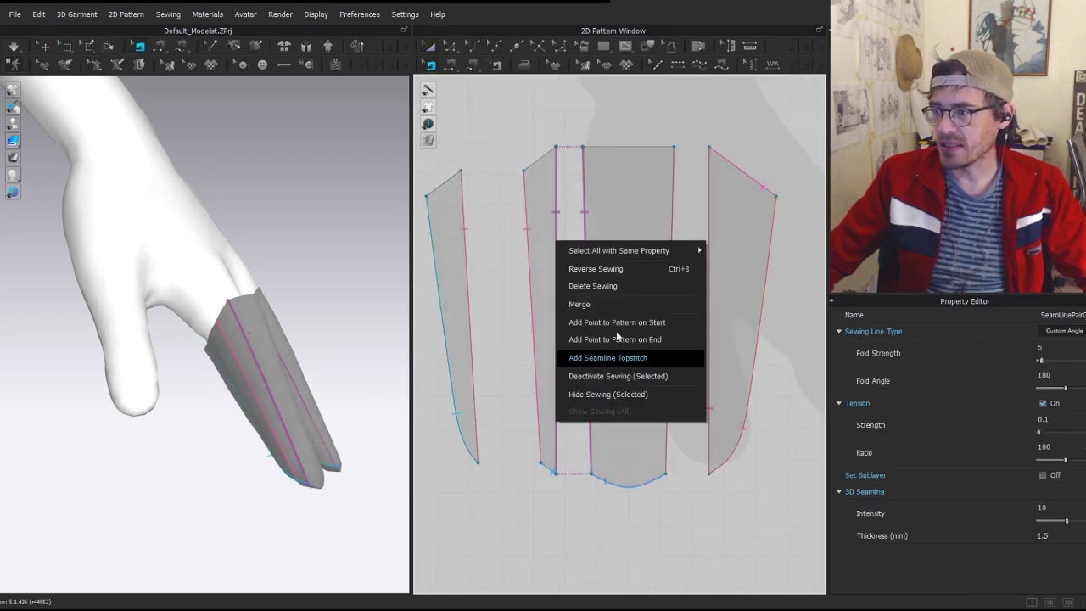
left_click(585, 304)
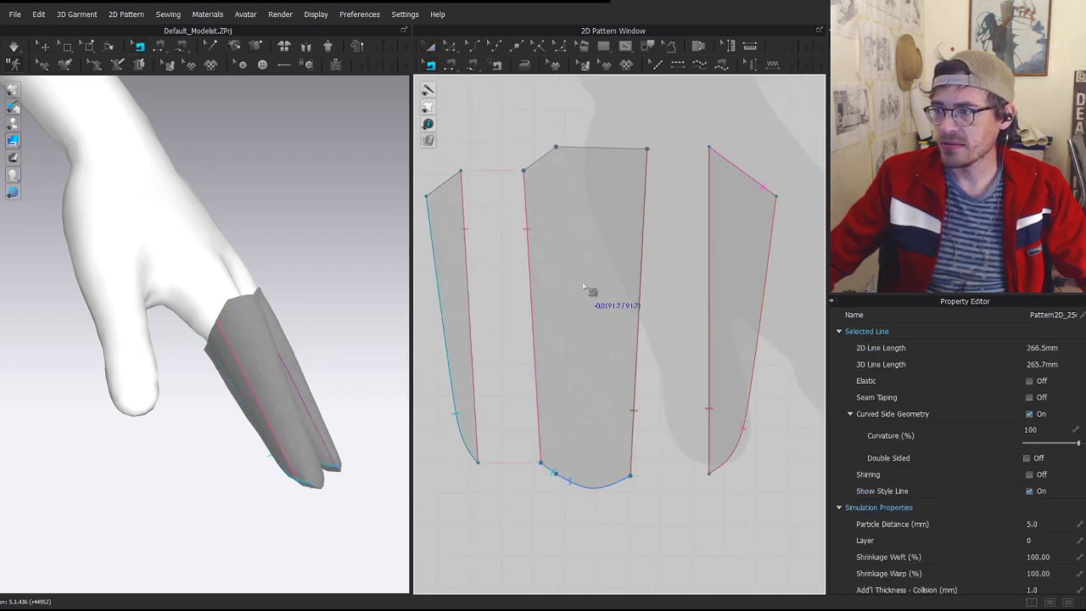
- Merge the remaining half of the split side strip with the index finger's palm-side panel
middle_click_drag(445, 321, 637, 302)
left_click(588, 247)
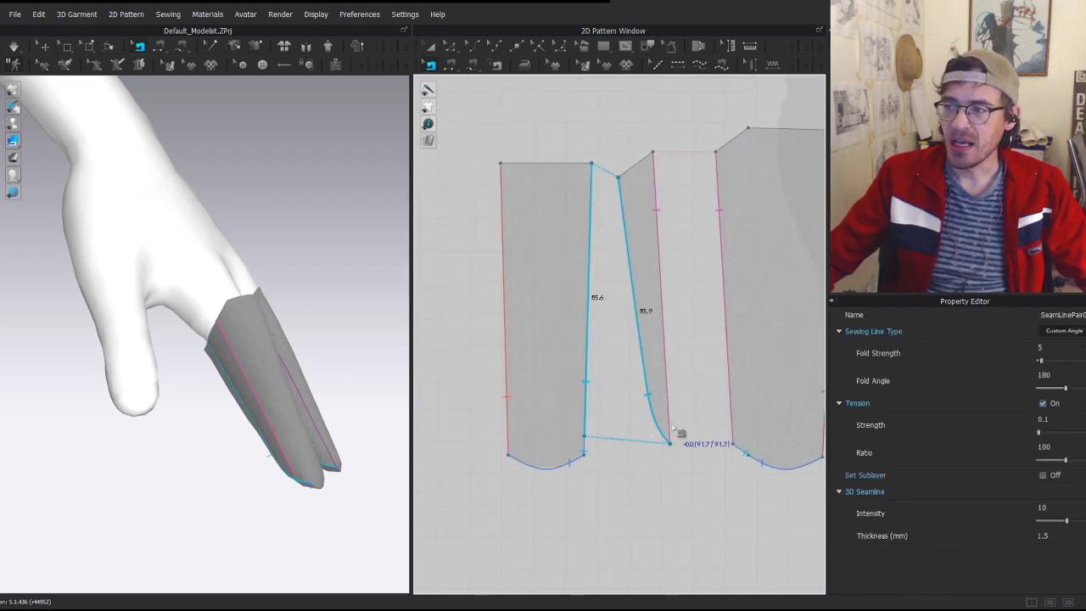
right_click(592, 311)
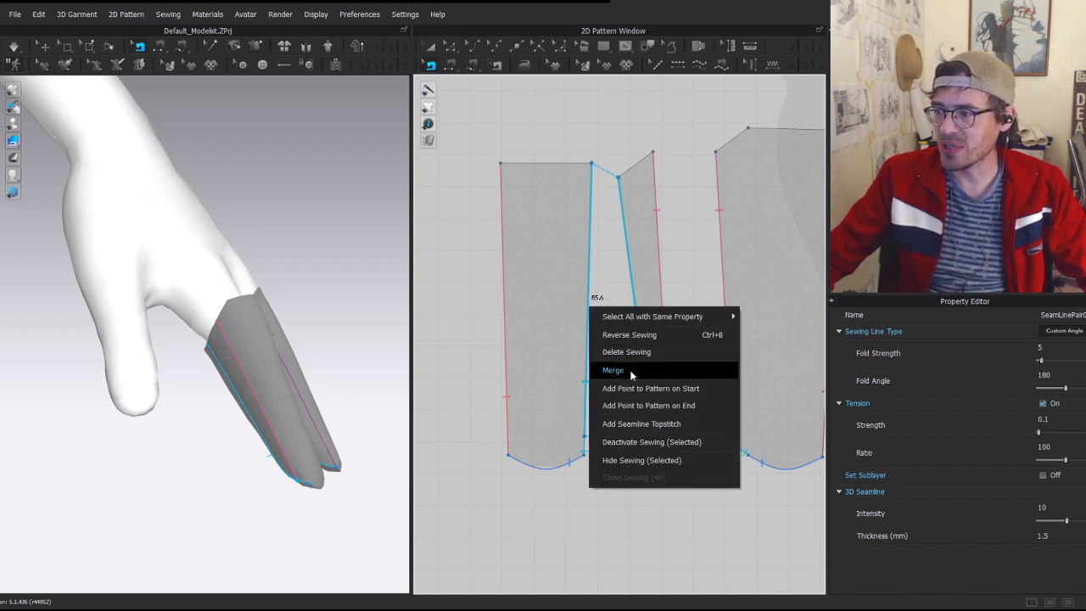
left_click(638, 336)
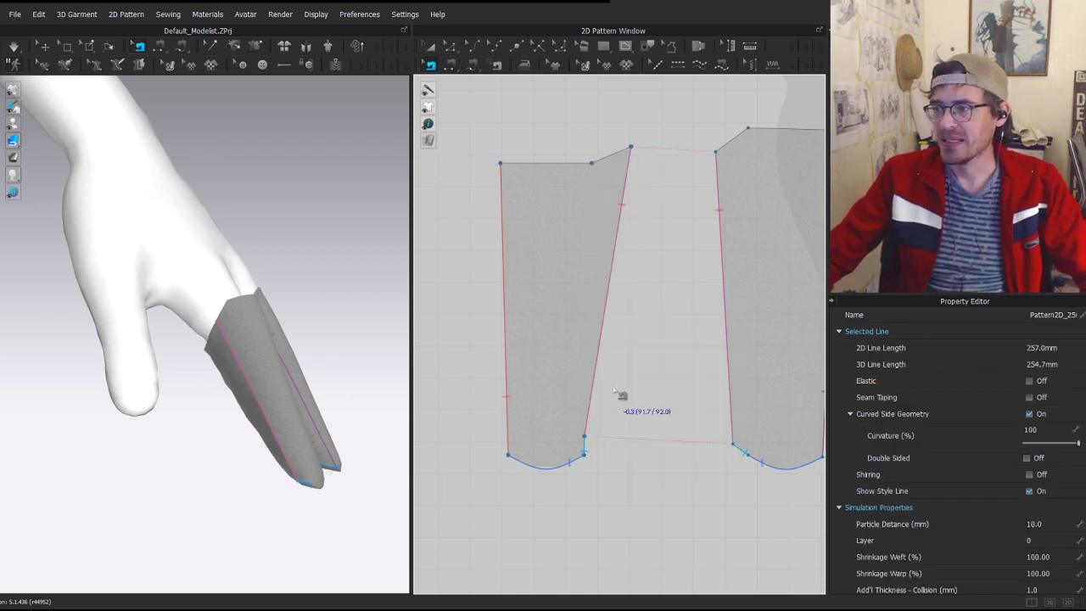
- Delete the curved fingertip seam and the short corner seam joining the index finger's back and palm-side pieces
left_click(616, 382)
key("z")
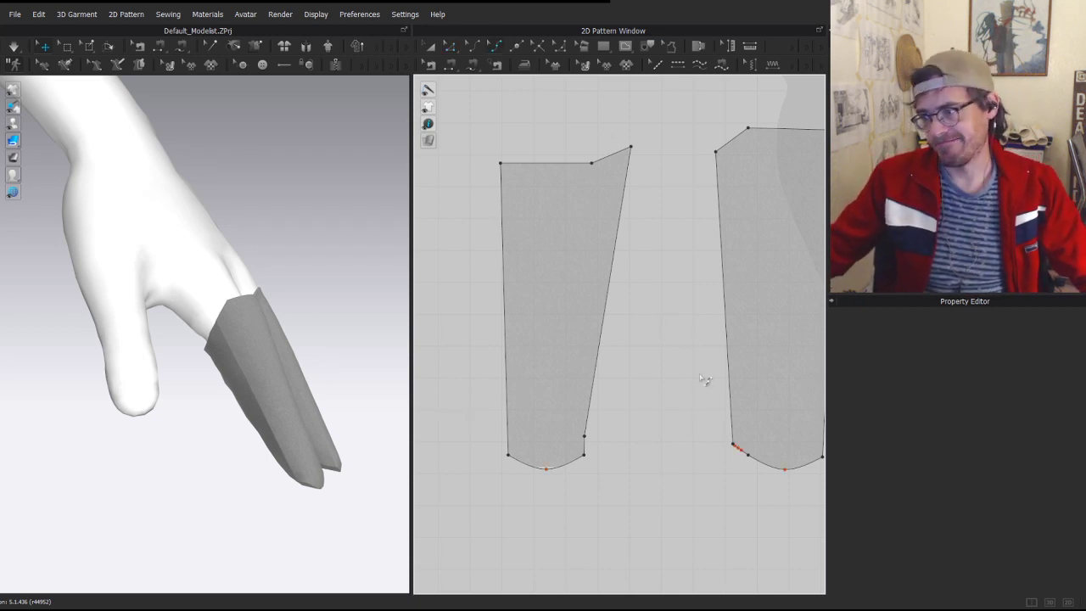
scroll(571, 354, "up", 2)
scroll(651, 466, "down", 1)
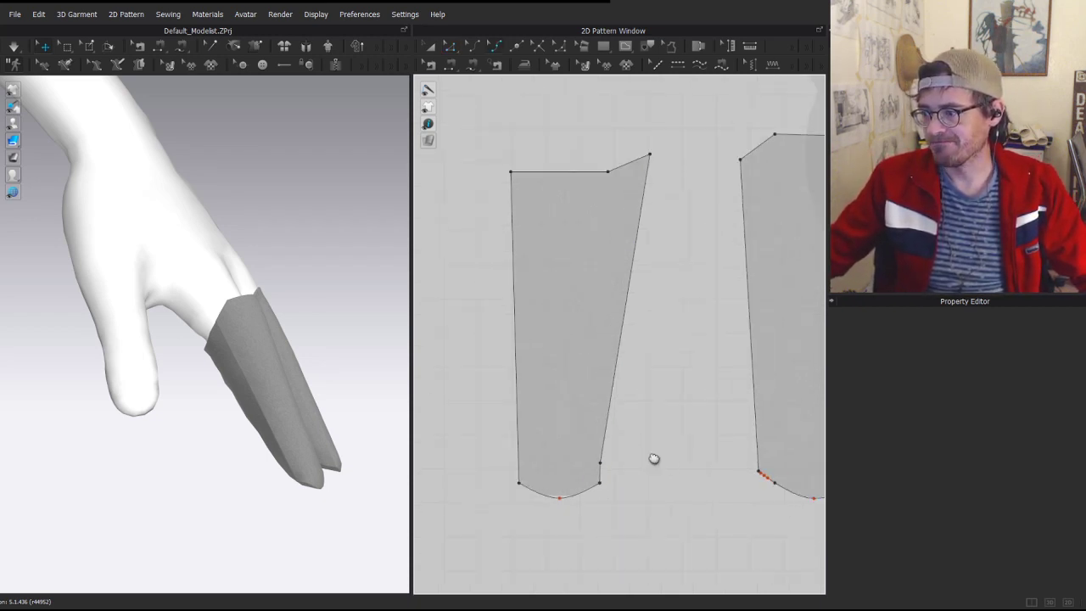
middle_click_drag(653, 459, 642, 393)
key("b")
left_click(575, 429)
scroll(658, 433, "down", 2)
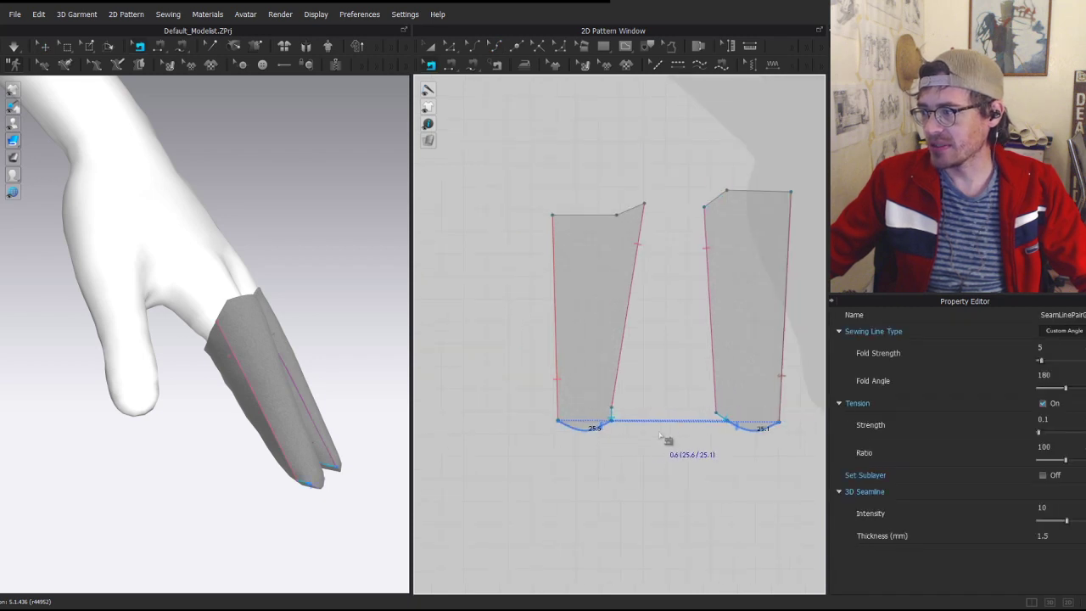
key("Delete")
left_click(612, 416)
key("Delete")
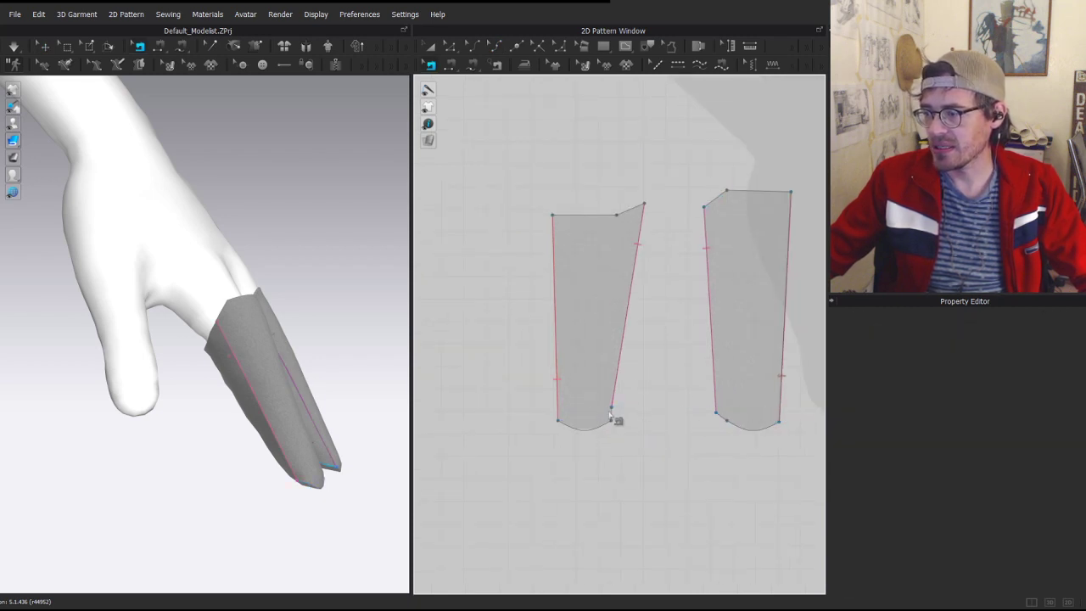
- Delete the long thumb-side seam between the index finger's palm-side and back pieces
left_click(614, 397)
key("b")
left_click(621, 361)
key("Delete")
- Bow the palm-side piece's slanted edge slightly outward with a curve point and shift its corner point near the fingertip outward
scroll(674, 409, "up", 4)
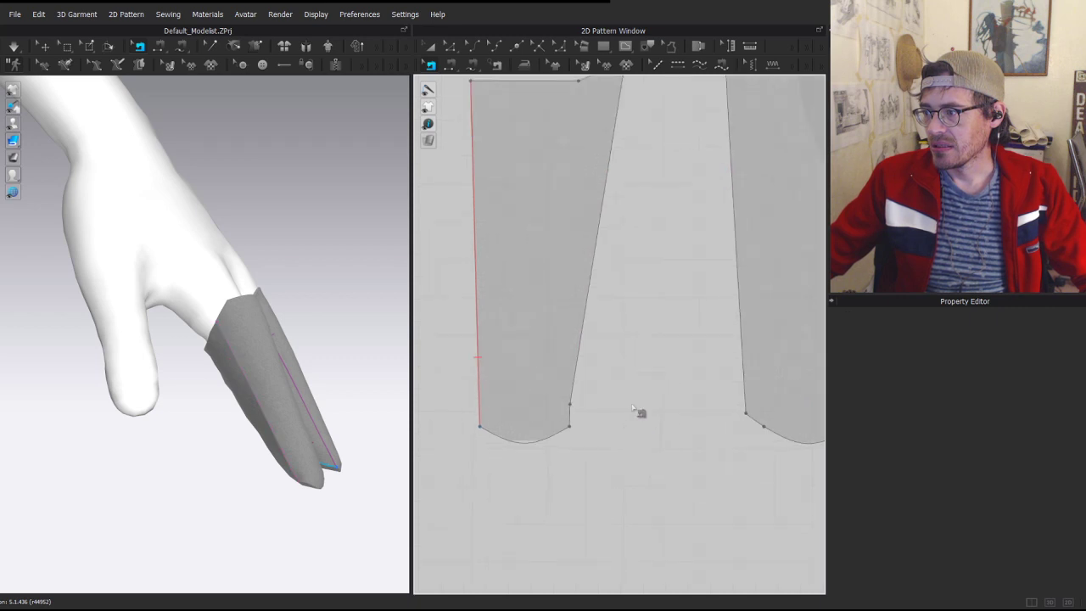
key("v")
left_click_drag(585, 307, 591, 306)
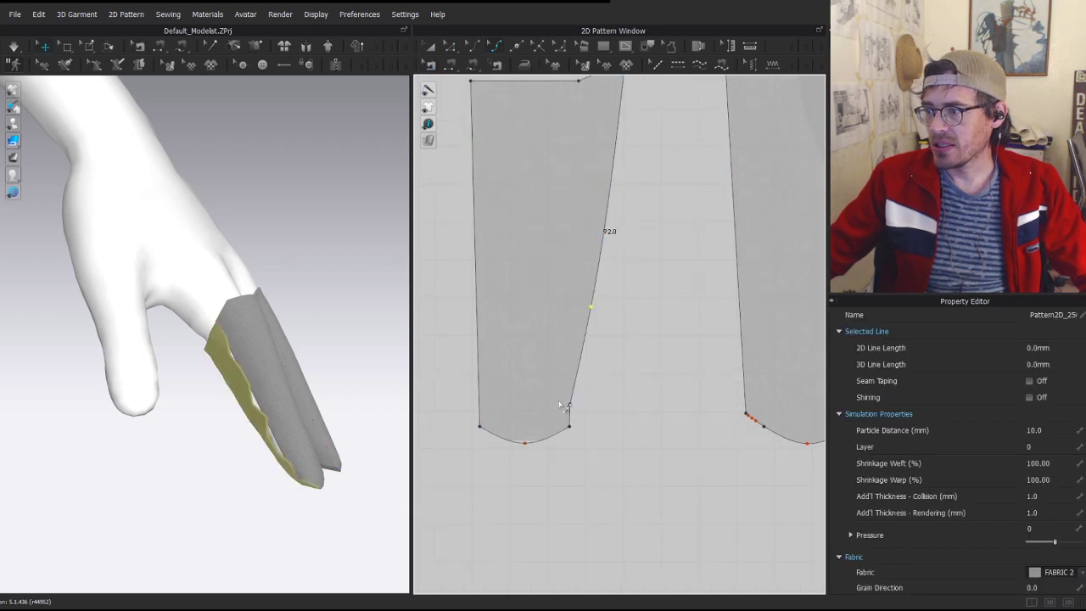
left_click_drag(553, 396, 576, 406)
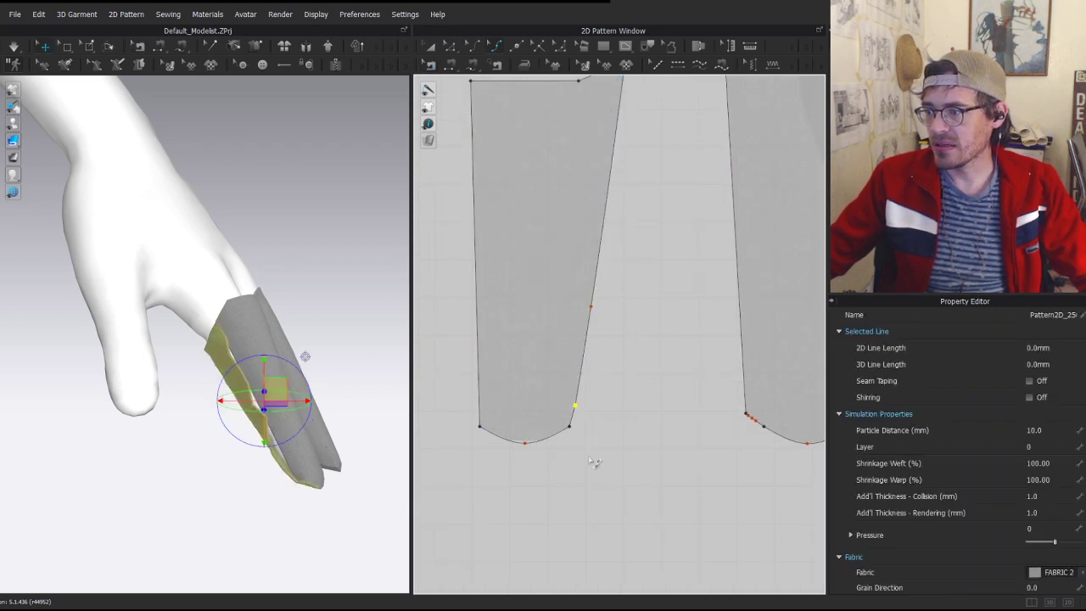
- Delete the extra point just above the palm-side piece's fingertip corner and adjust the slanted edge's curve point
key("z")
left_click_drag(584, 444, 596, 418)
key("Delete")
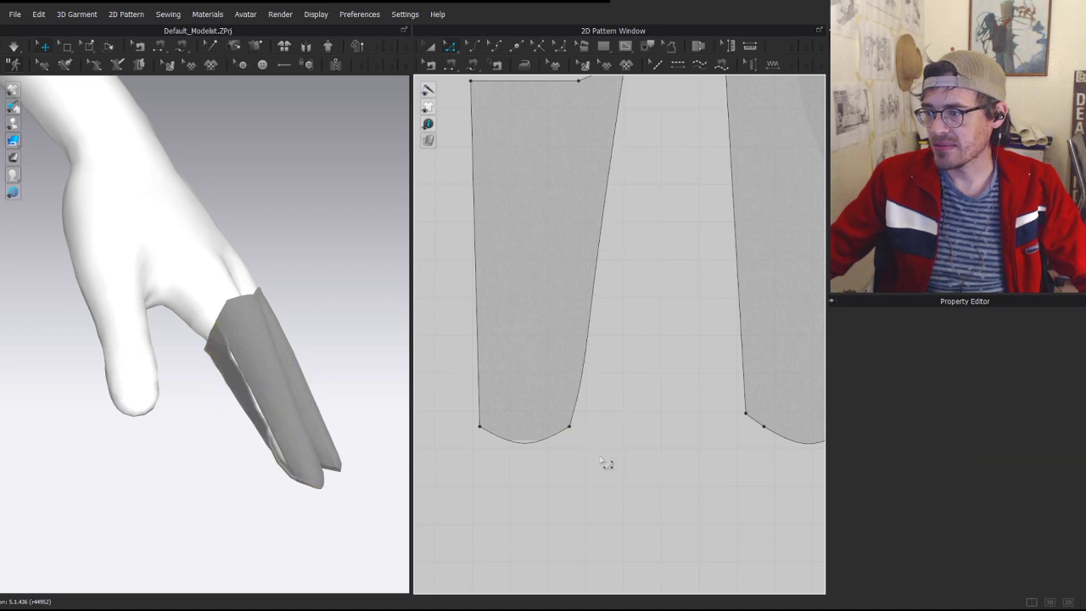
scroll(605, 294, "down", 2)
left_click(596, 326)
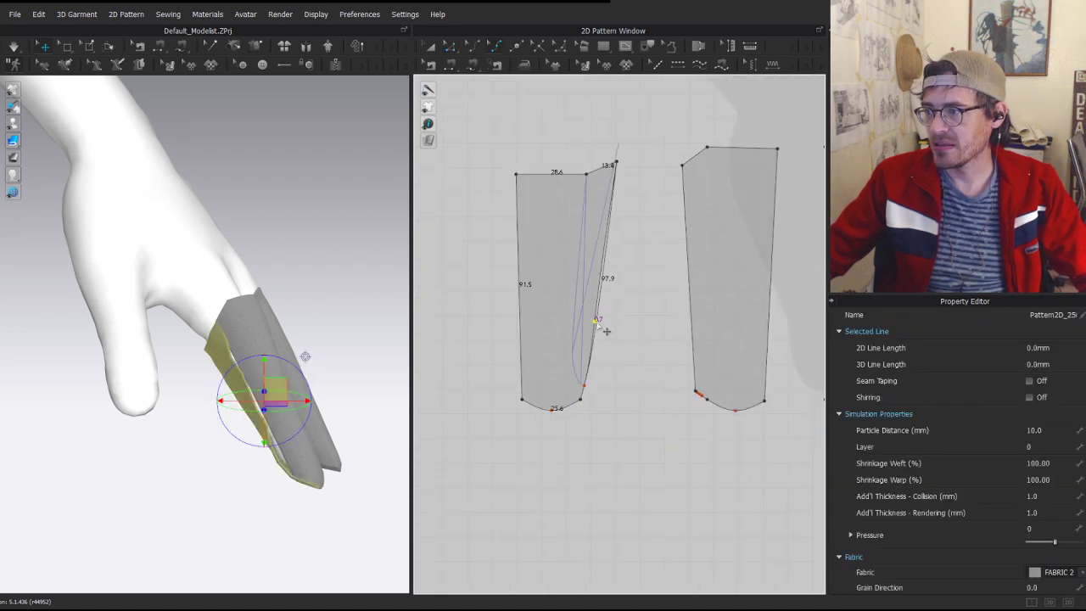
- Delete the extra corner point at the start of the back piece's fingertip curve
scroll(715, 407, "up", 3)
left_click(696, 397)
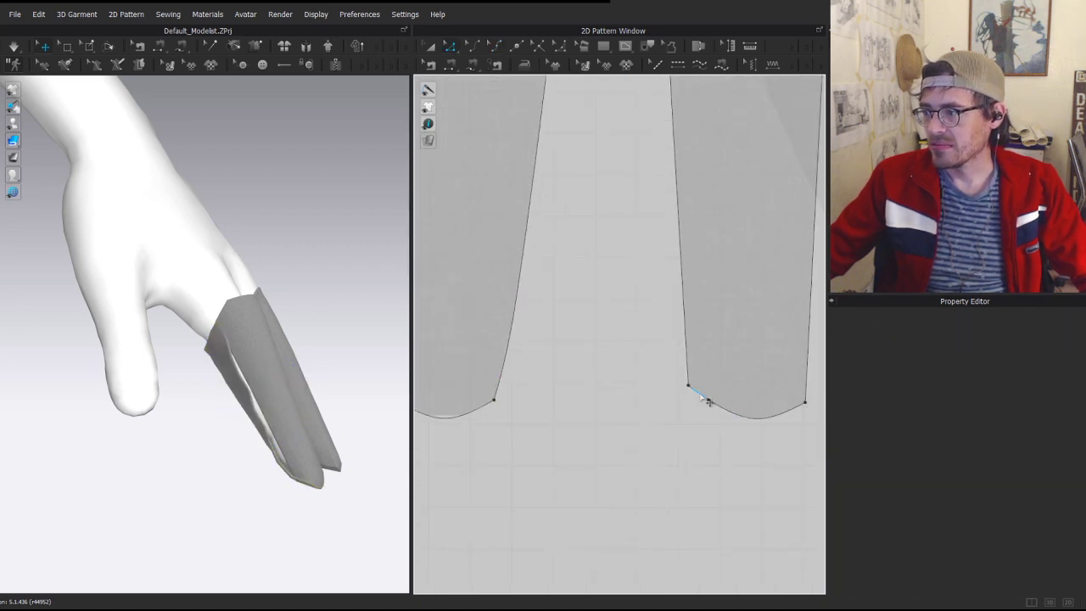
left_click_drag(697, 416, 759, 413)
right_click(696, 390)
left_click(753, 411)
key("Delete")
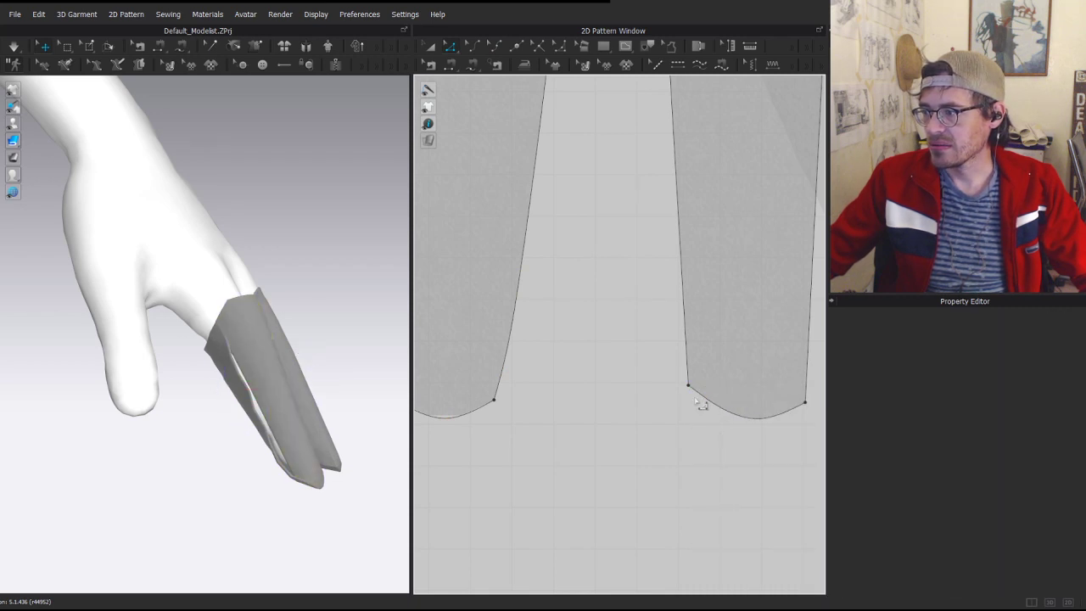
- Raise the back piece's thumb-side fingertip corner to give the tip a deeper, rounder curve
left_click(692, 389)
scroll(678, 402, "up", 2)
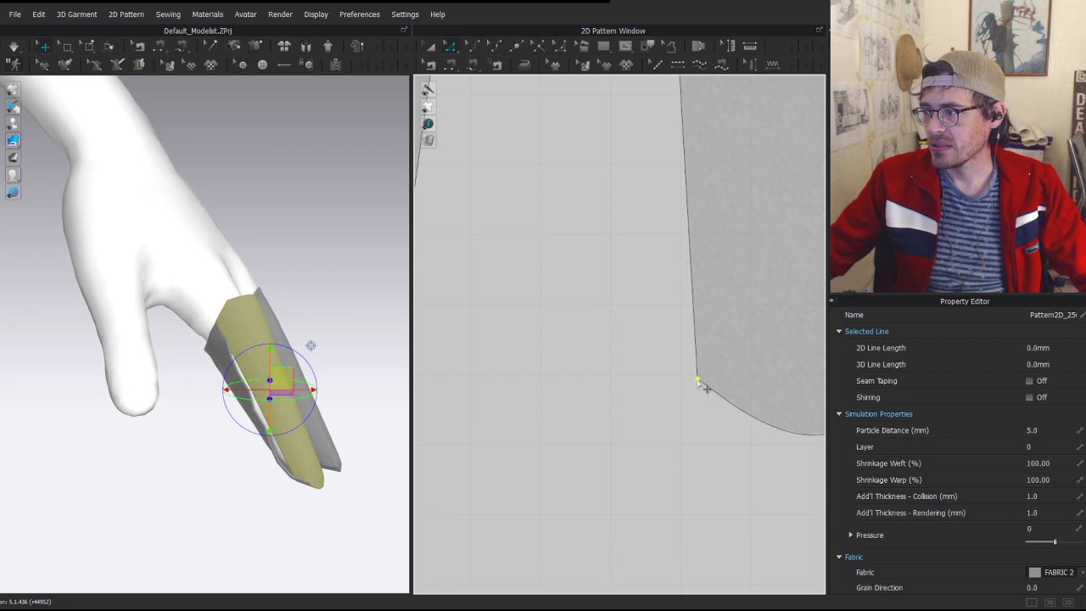
left_click_drag(697, 381, 700, 336)
scroll(647, 377, "down", 4)
scroll(601, 394, "up", 2)
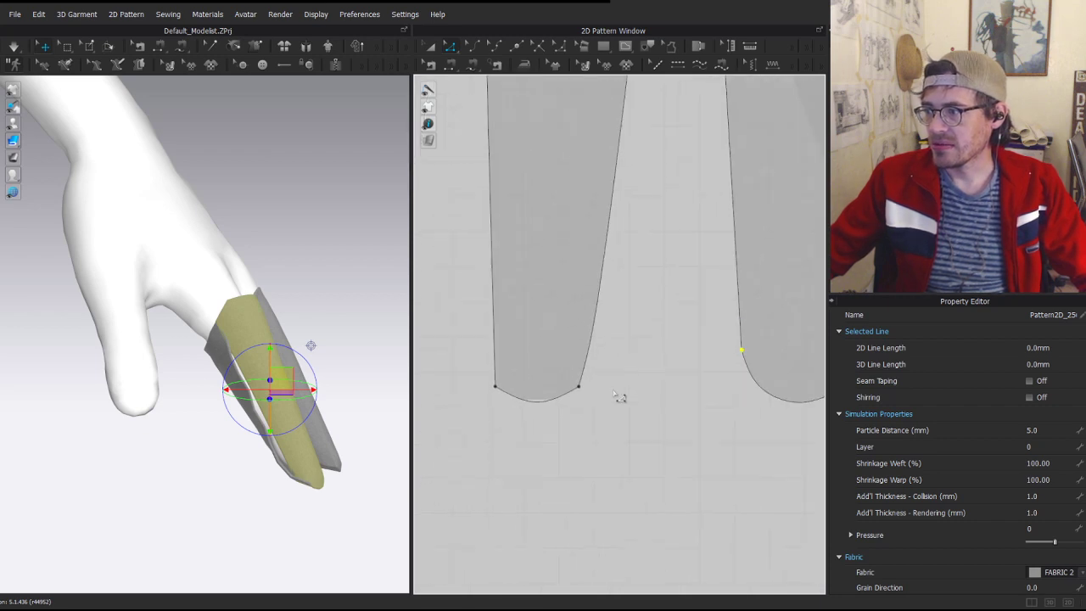
- Raise the palm-side piece's fingertip corner and shift it slightly outward to match the back piece
mouse_move(580, 388)
left_mouse_down()
mouse_move(585, 359)
mouse_move(578, 384)
left_mouse_up()
left_click(536, 355)
key("v")
left_click_drag(579, 388, 599, 360)
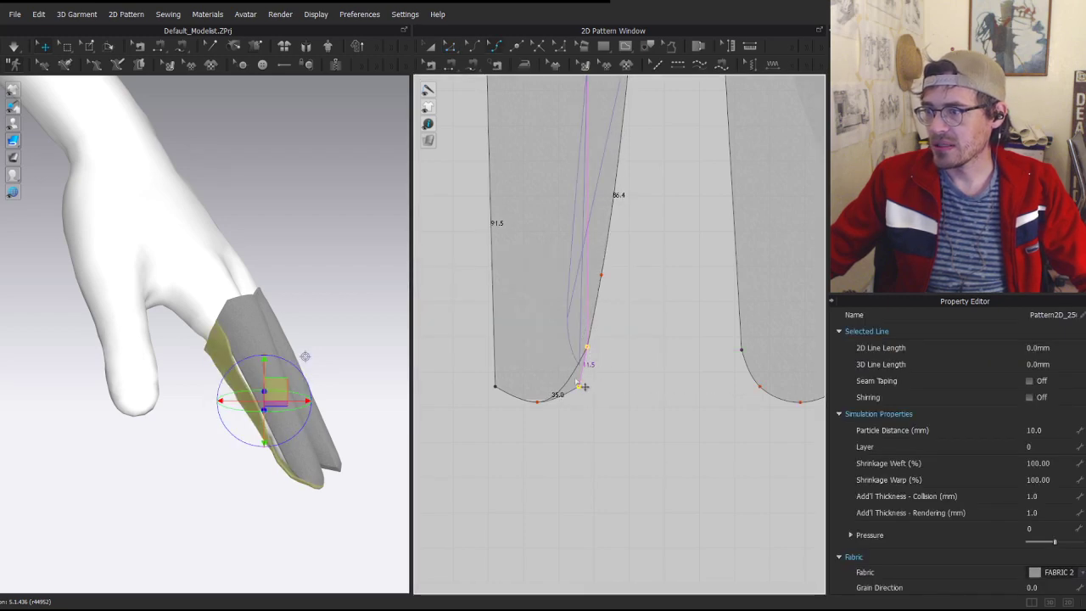
- Examine the index finger tube's fingertip from several angles and compare the palm-side, back and side pieces' outlines
key("a")
right_click_drag(347, 463, 260, 461)
middle_click_drag(260, 461, 253, 318)
right_click_drag(253, 318, 244, 212)
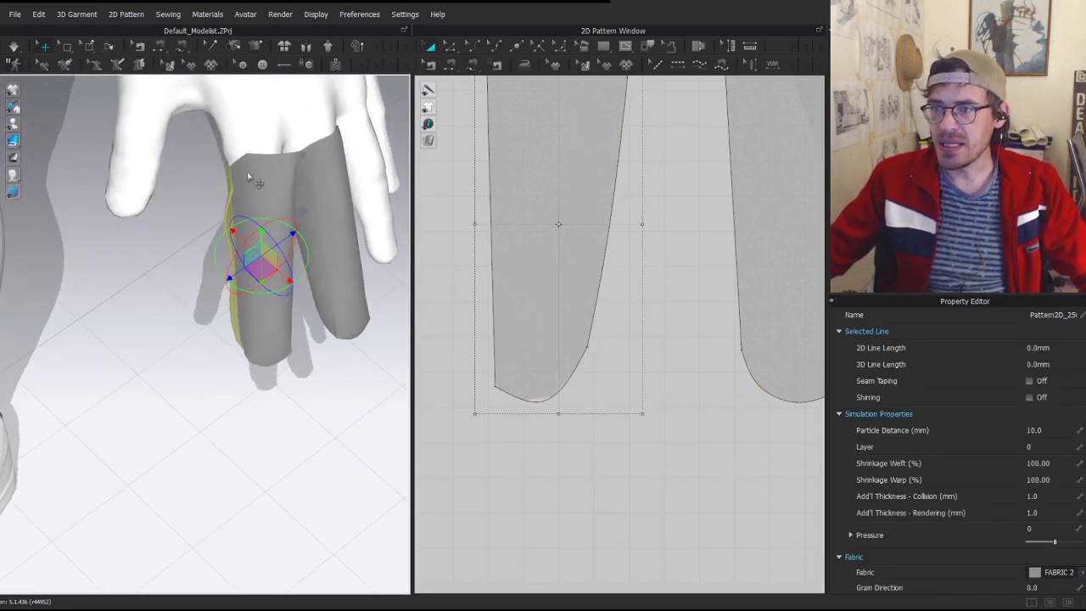
right_click_drag(315, 390, 250, 253)
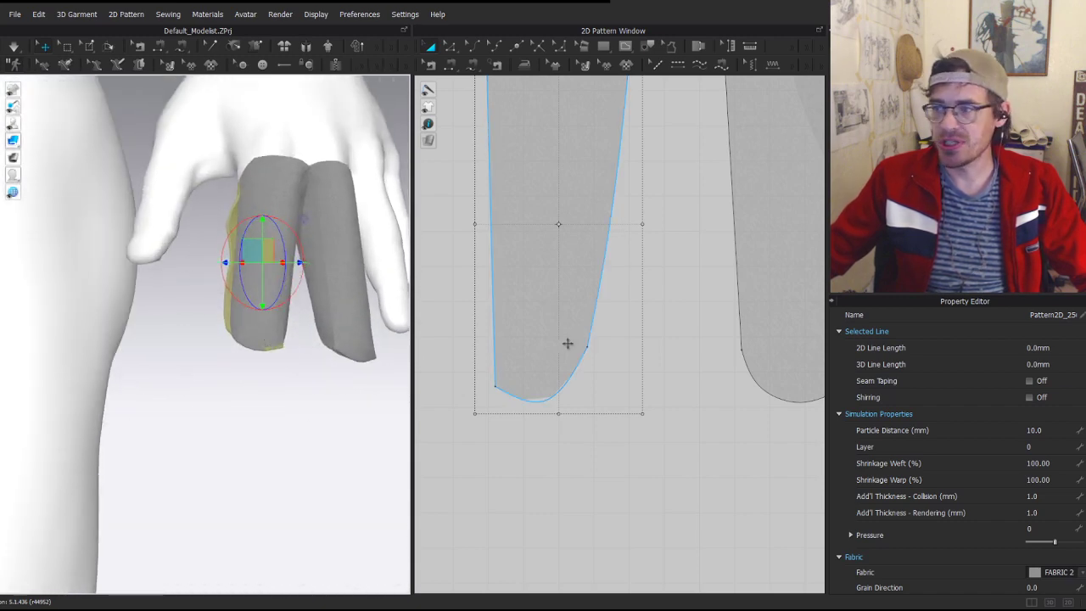
scroll(653, 228, "down", 4)
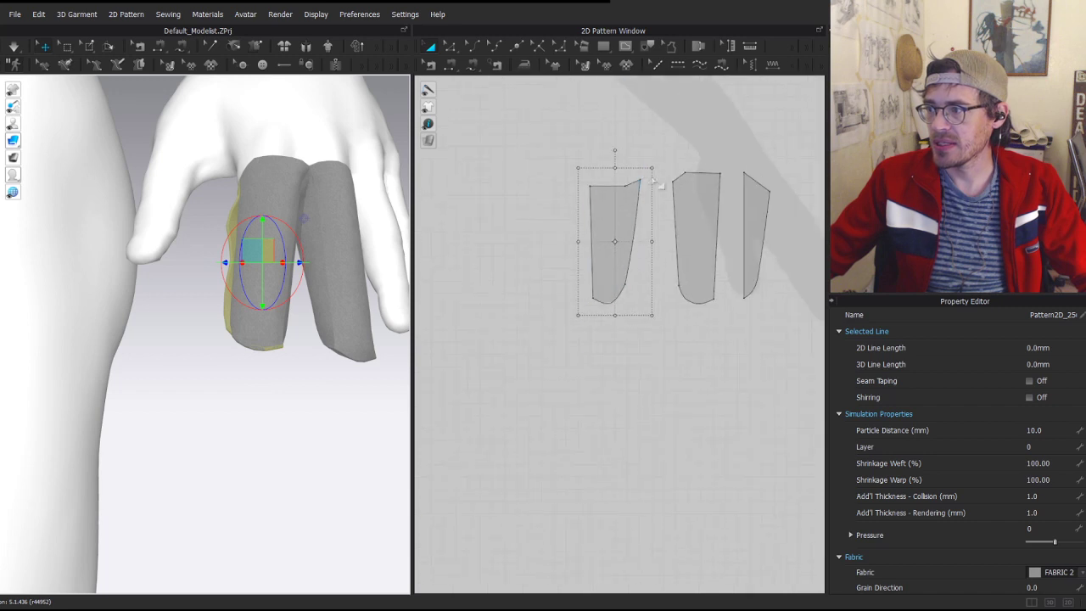
scroll(628, 234, "up", 3)
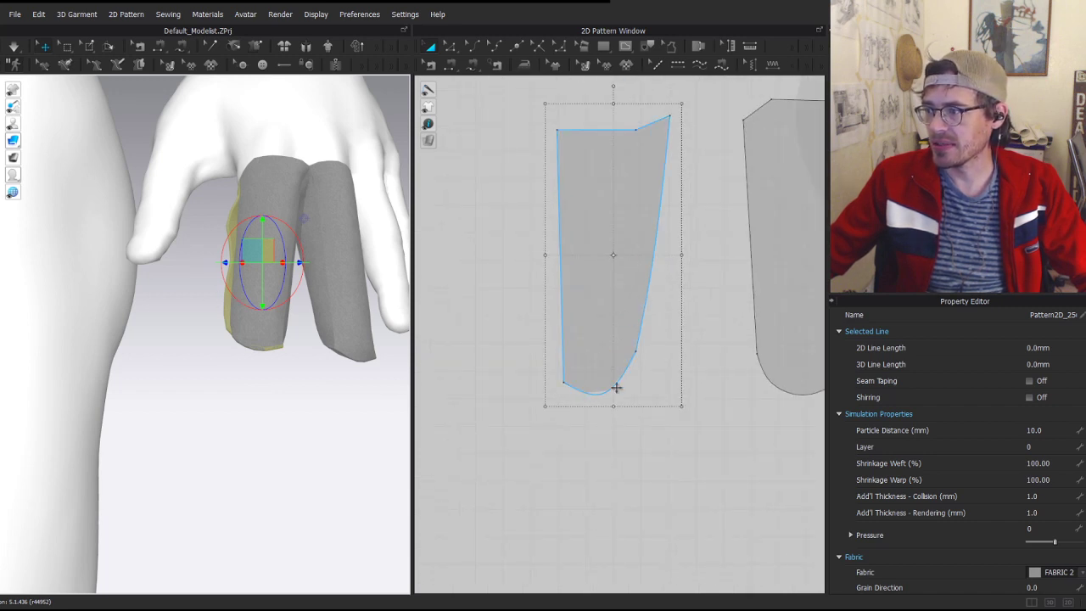
middle_click_drag(720, 346, 581, 347)
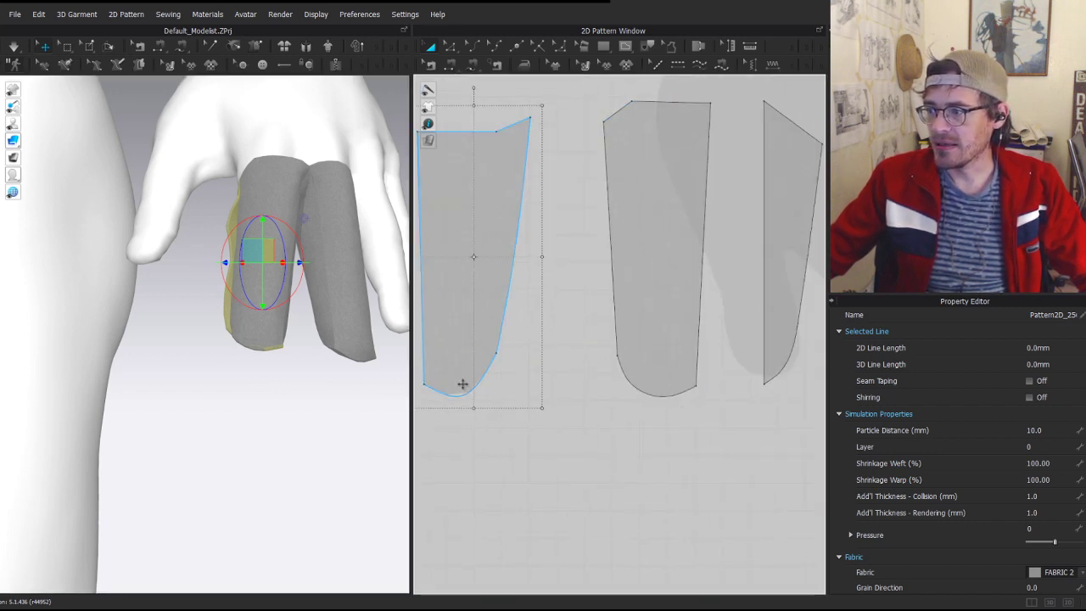
right_click_drag(307, 377, 238, 365)
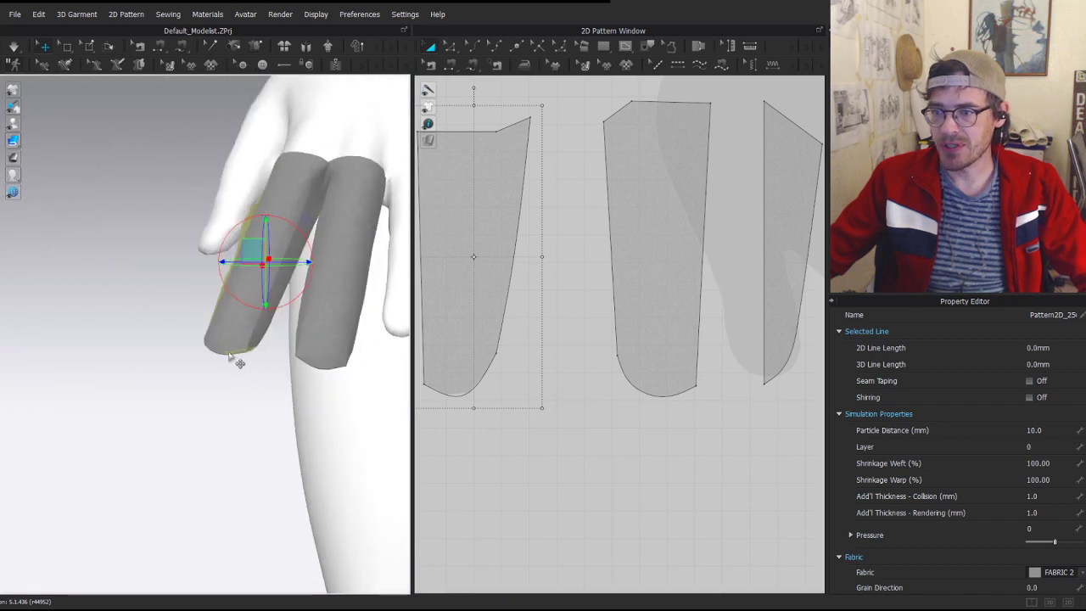
scroll(715, 399, "down", 4)
middle_click_drag(627, 405, 701, 378)
scroll(701, 378, "up", 4)
left_click(734, 244)
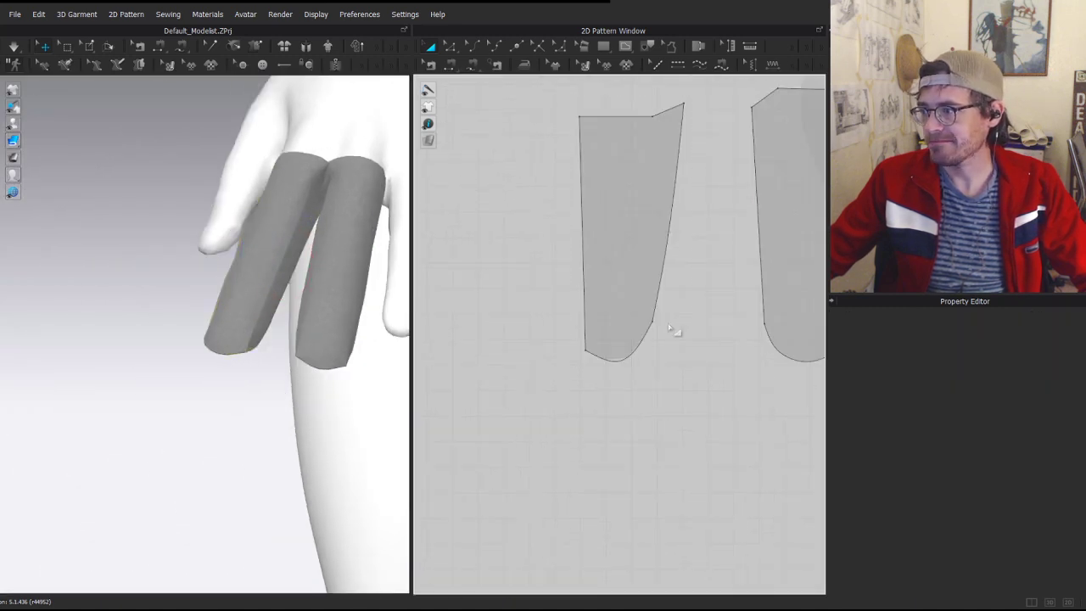
- Adjust the palm-side piece's fingertip corner and round its fingertip edge outward with a curve point
left_click(651, 320)
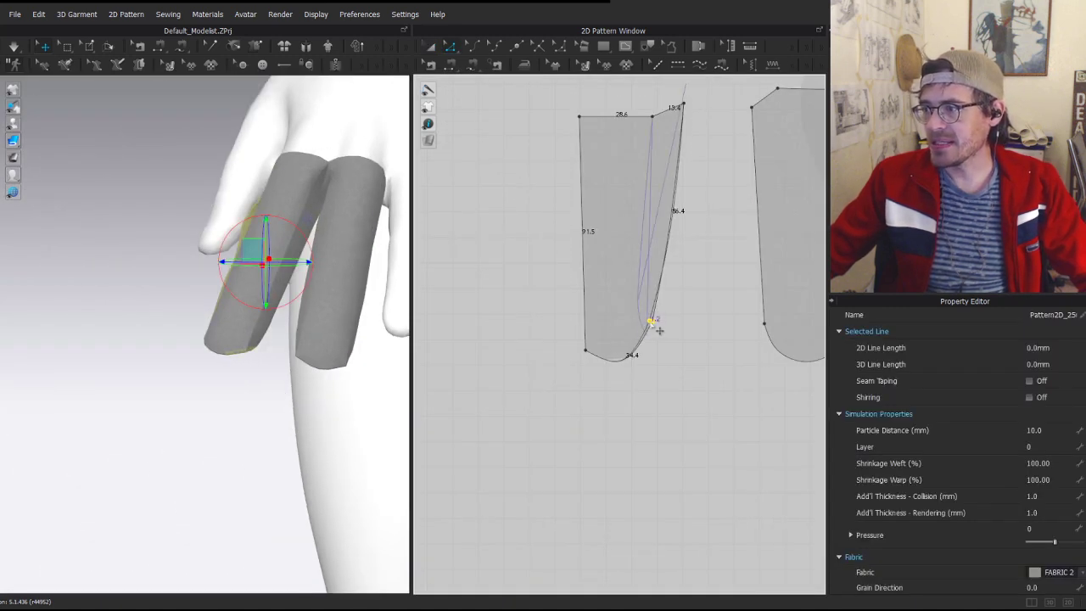
key("v")
scroll(627, 356, "up", 3)
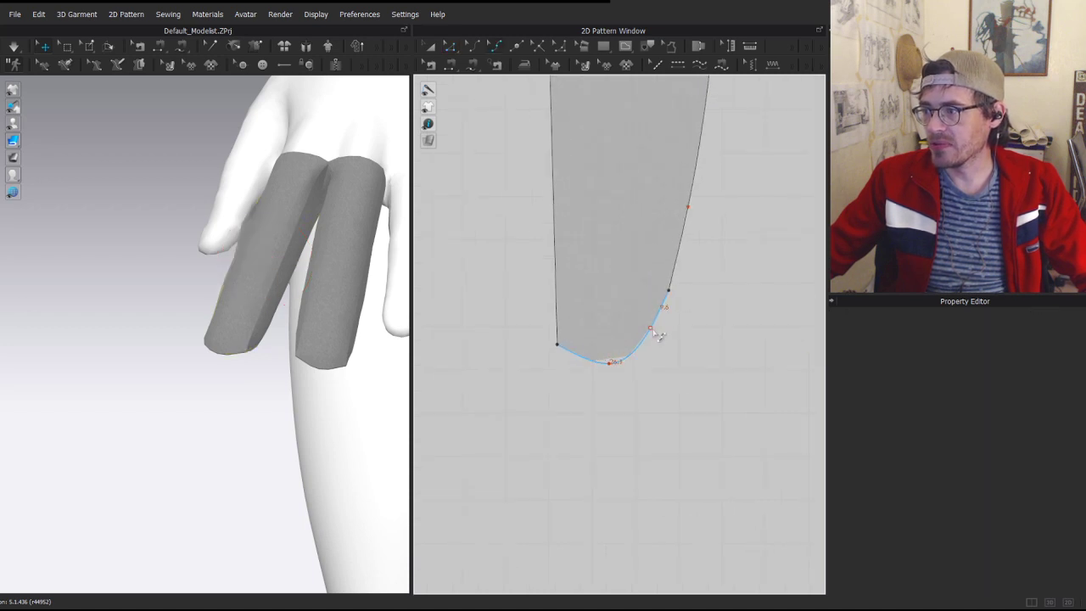
left_click(656, 332)
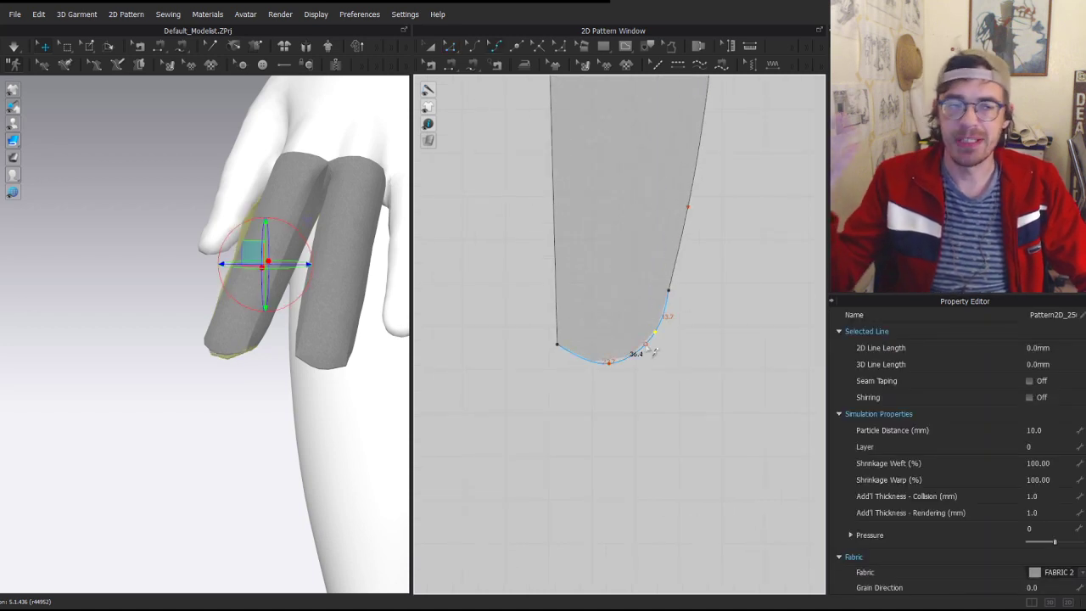
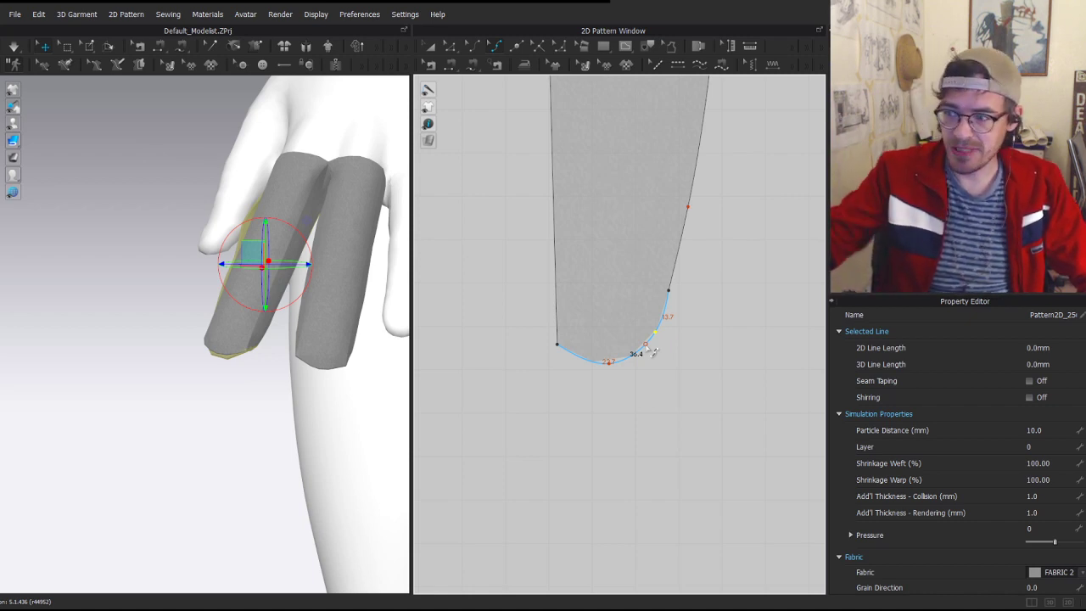
key("a")
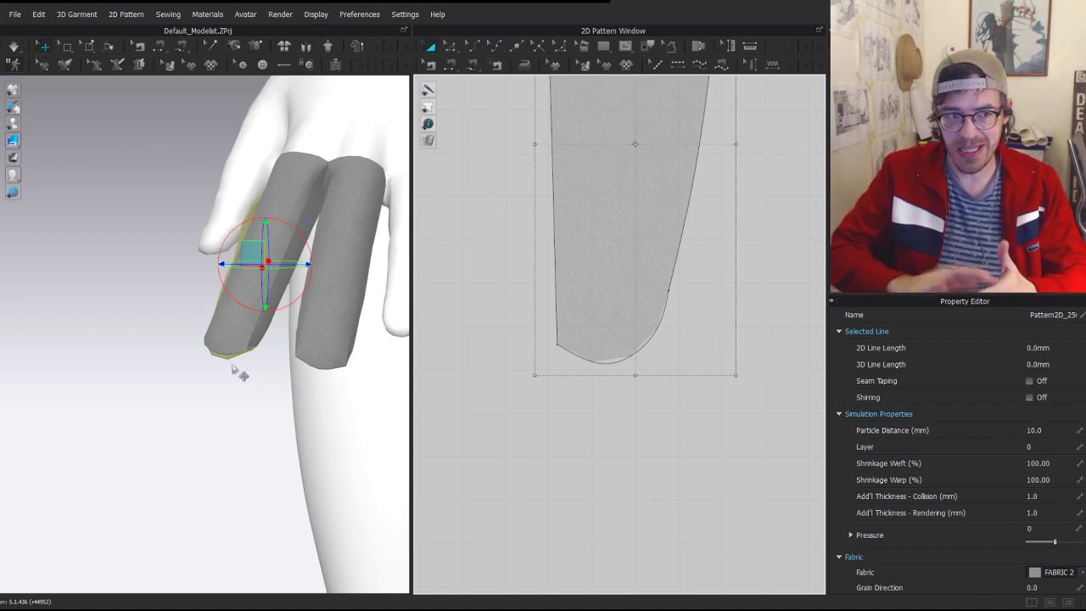
left_click(241, 340)
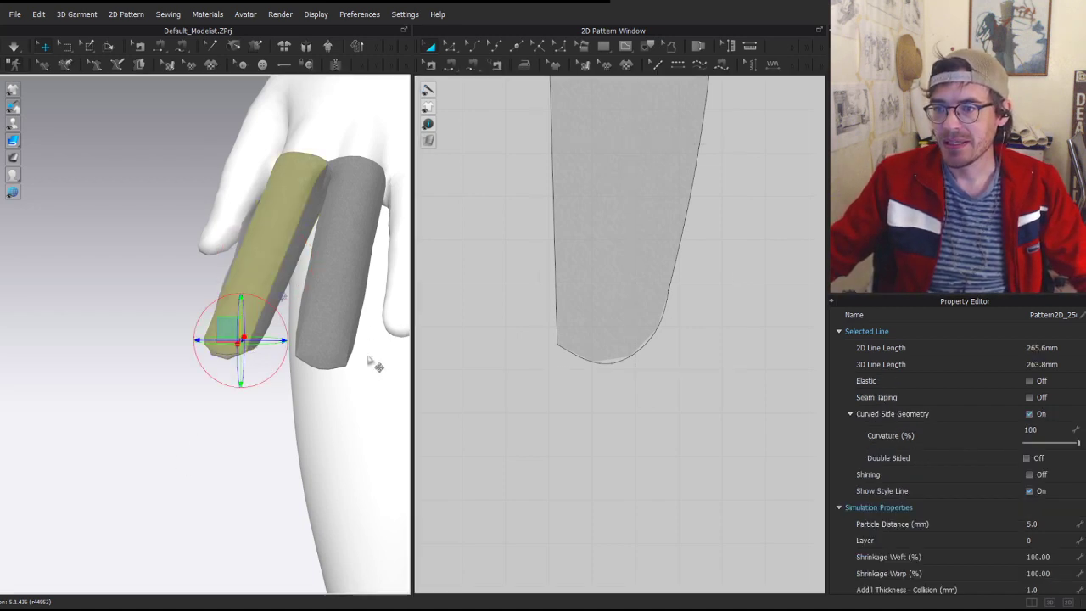
- Nudge the palm-side piece's fingertip corner slightly outward, using the neighbouring back piece as reference
scroll(705, 347, "down", 5)
middle_click_drag(724, 321, 647, 349)
scroll(648, 349, "up", 5)
key("z")
left_click(542, 372)
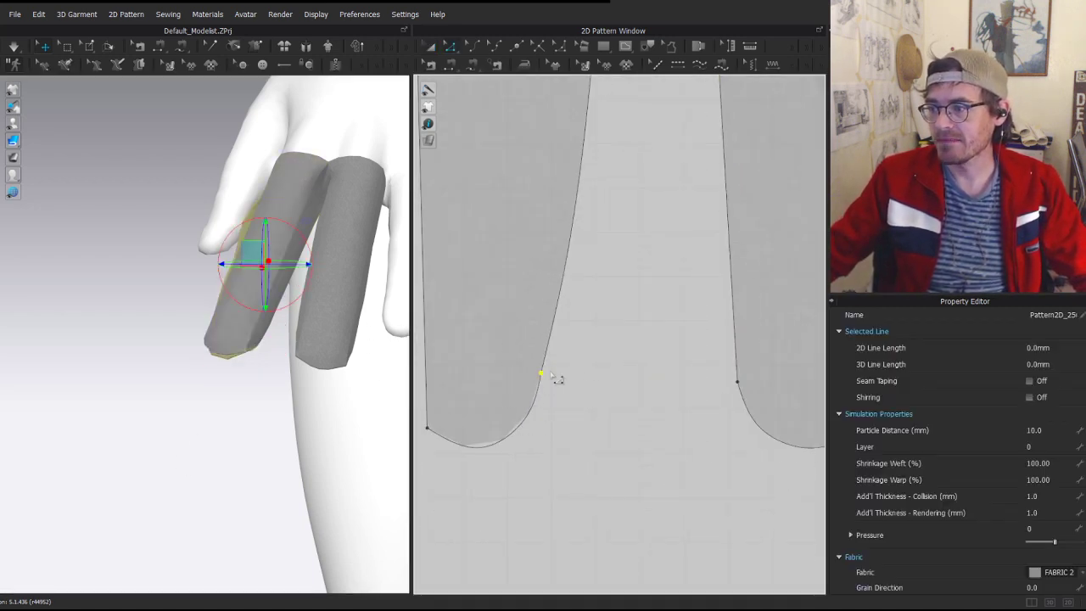
left_click_drag(541, 373, 548, 374)
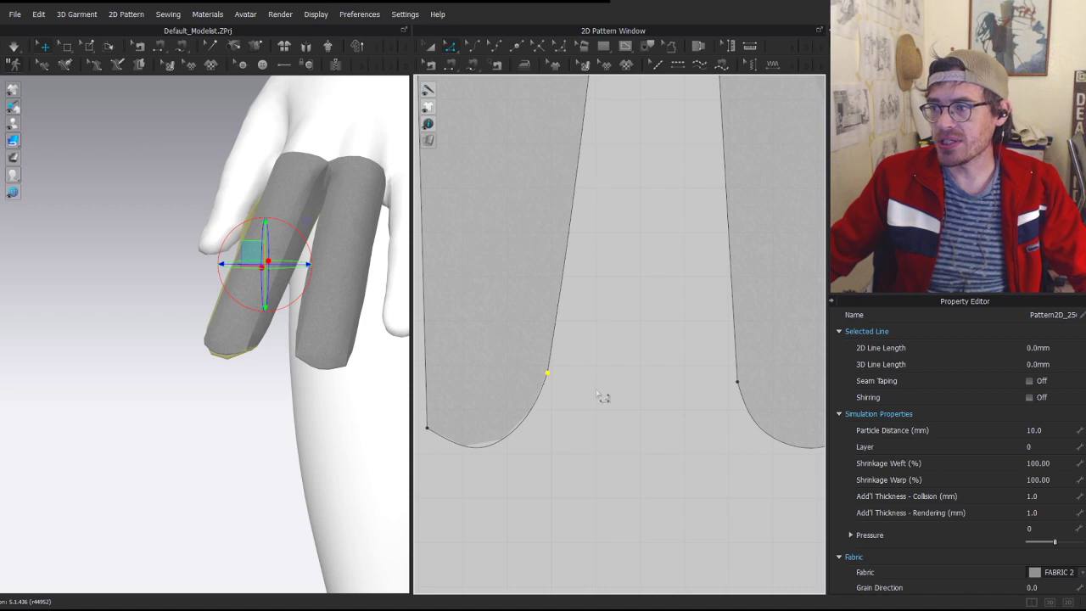
- Free-sew the palm-side piece's slanted side and fingertip curve to the back piece's facing side and fingertip curve
scroll(597, 392, "down", 5)
key("m")
left_click(598, 224)
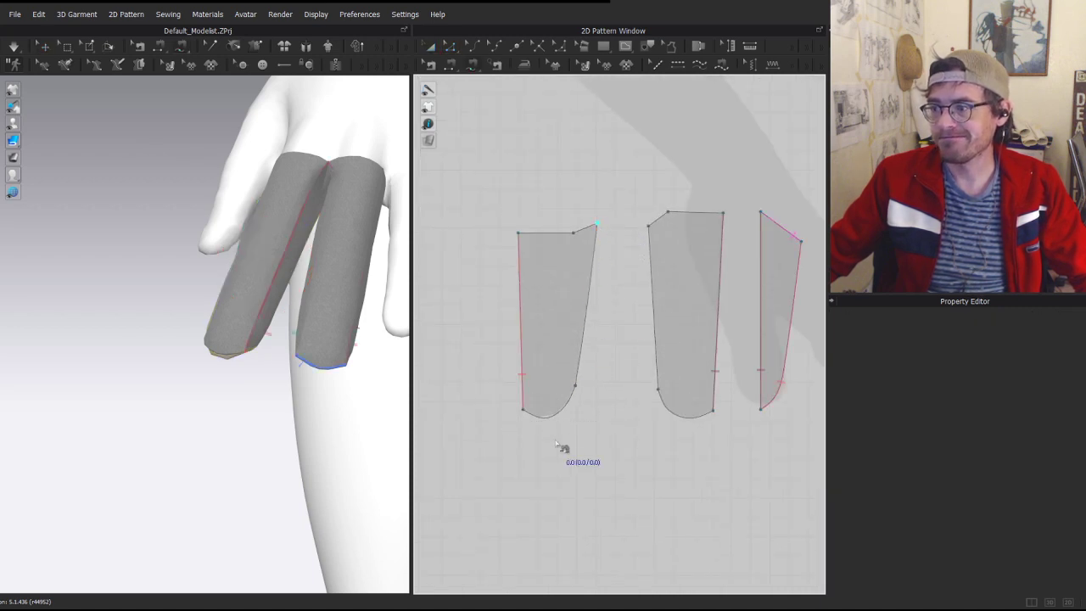
left_click(524, 409)
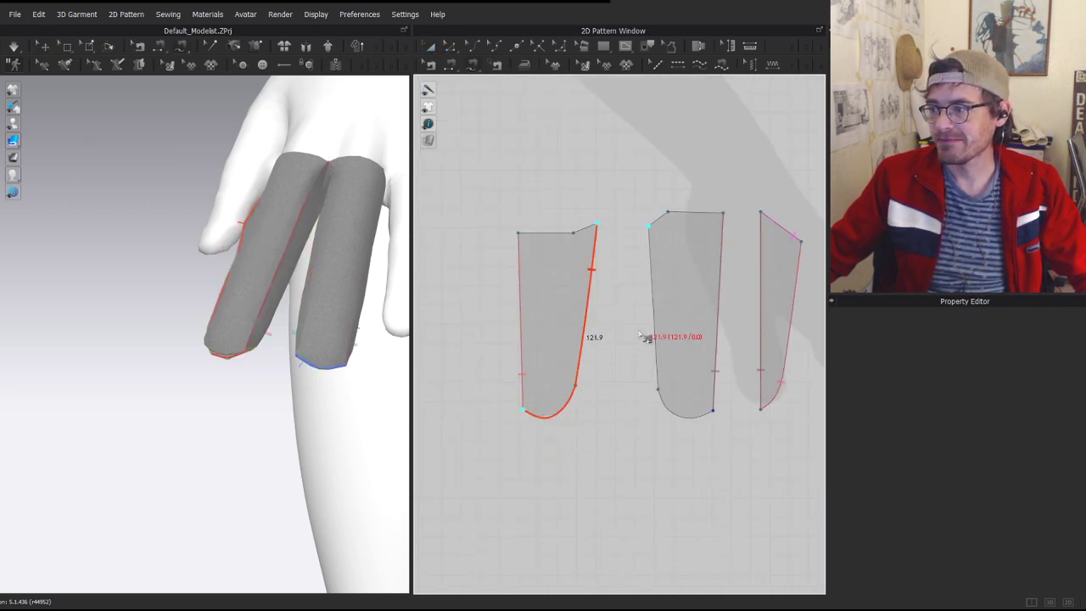
left_click(714, 411)
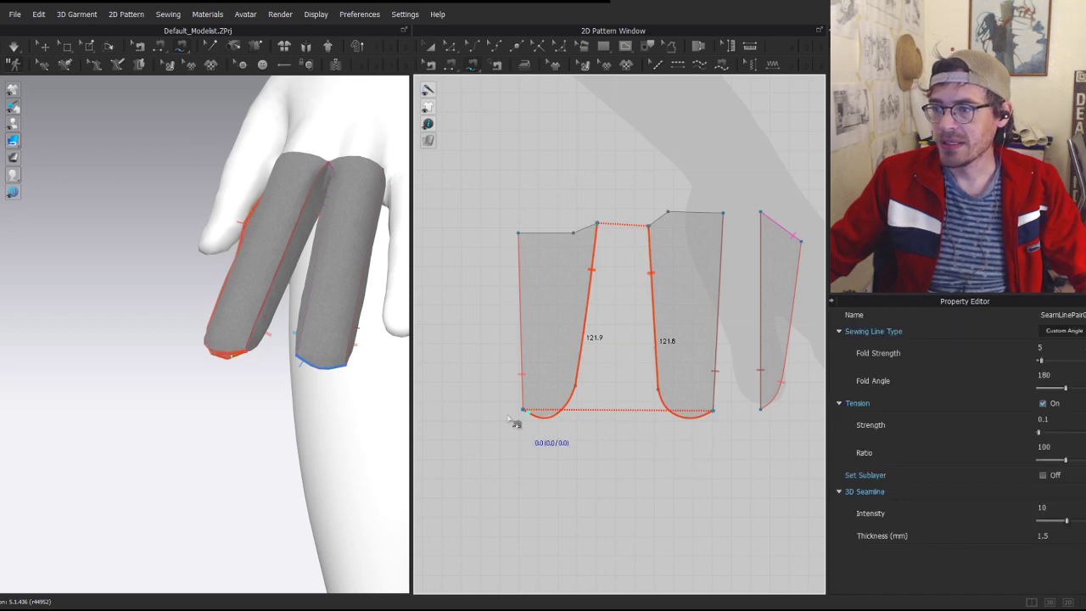
- Simulate the garment and pull the index finger's back piece into place around the fingertip
key("space")
left_click(210, 321)
right_click_drag(223, 341, 247, 371)
left_click_drag(216, 331, 214, 356)
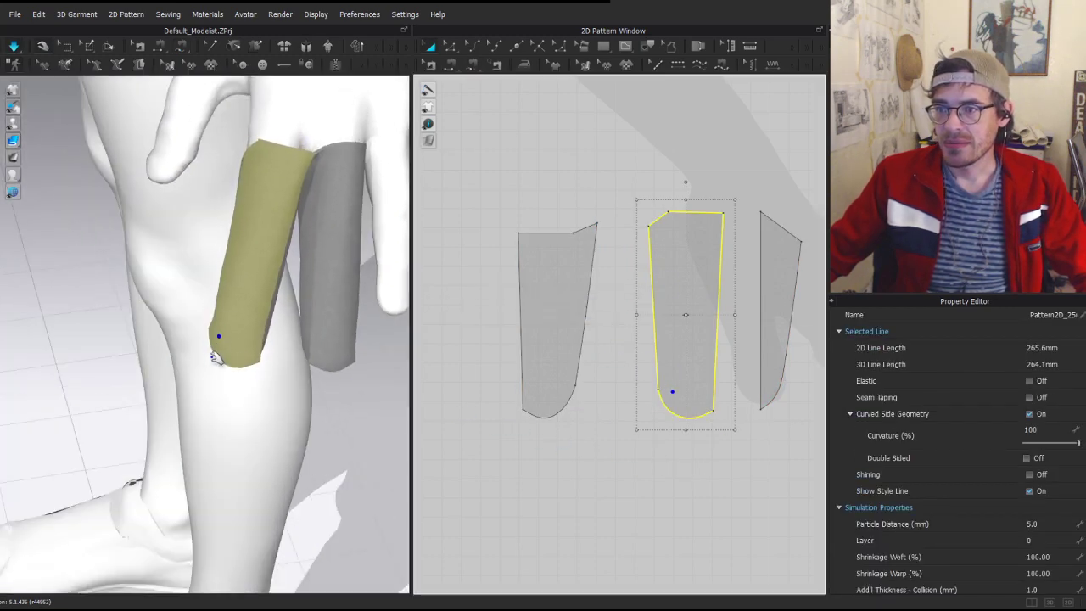
mouse_move(215, 356)
right_mouse_down()
mouse_move(345, 346)
mouse_move(219, 341)
right_mouse_up()
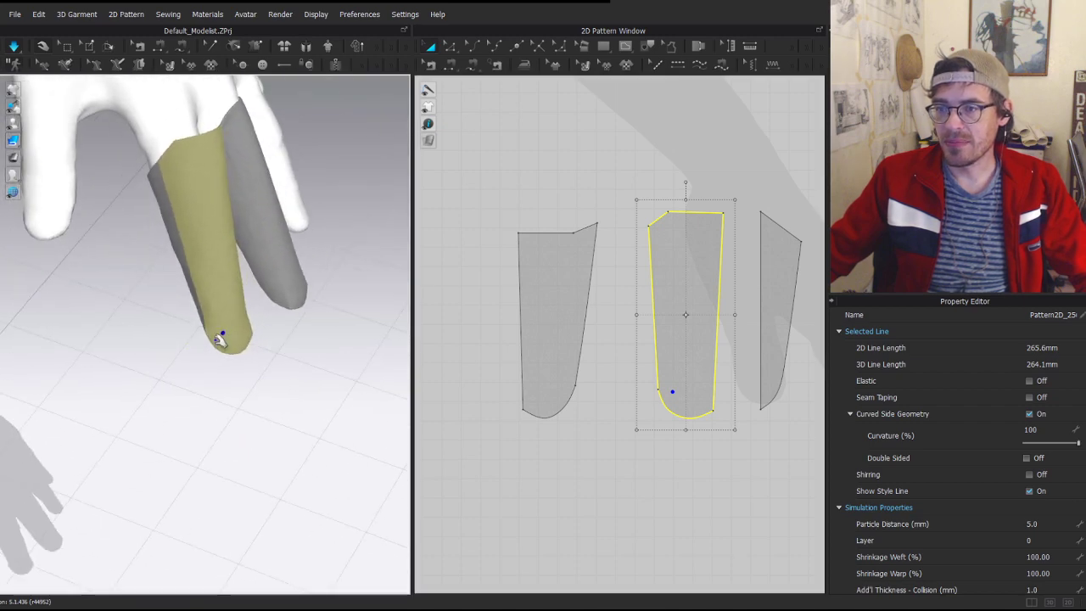
- Move the facing fingertip corners of the palm-side and back pieces inward to narrow the tip
scroll(524, 423, "up", 3)
key("z")
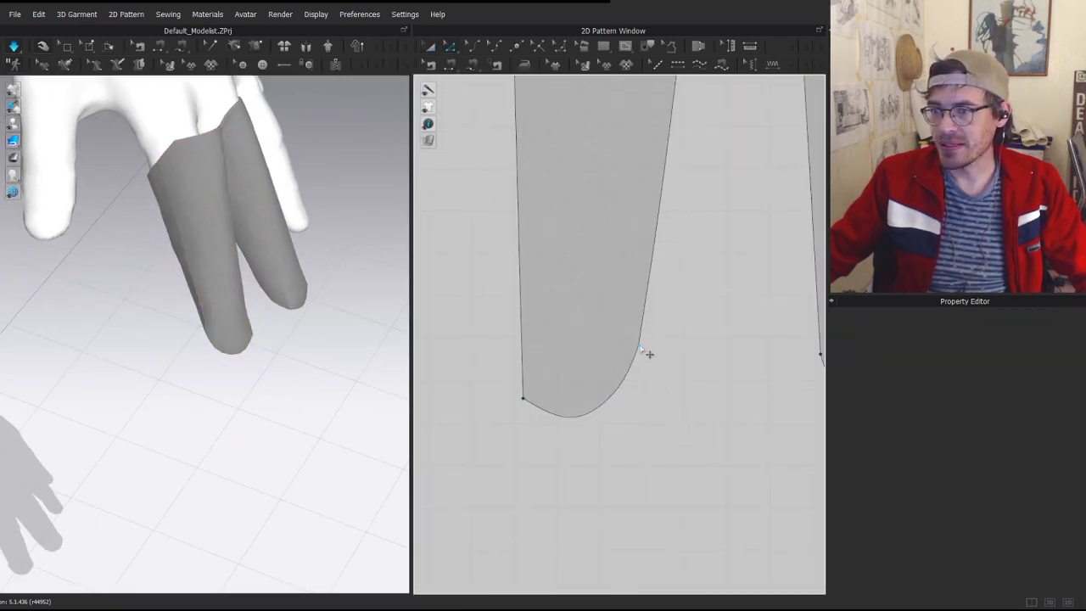
left_click(647, 354)
left_click_drag(635, 348, 635, 347)
middle_click_drag(811, 355, 661, 355)
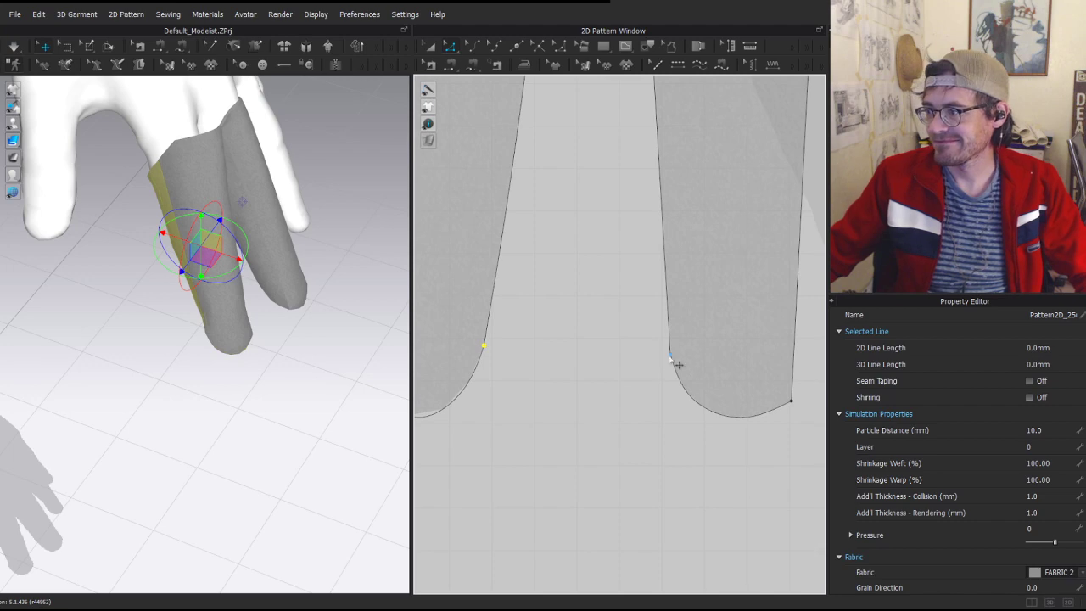
left_click_drag(669, 356, 682, 355)
- Simulate again and tug the index finger's pieces so they settle around the finger
key("a")
key("space")
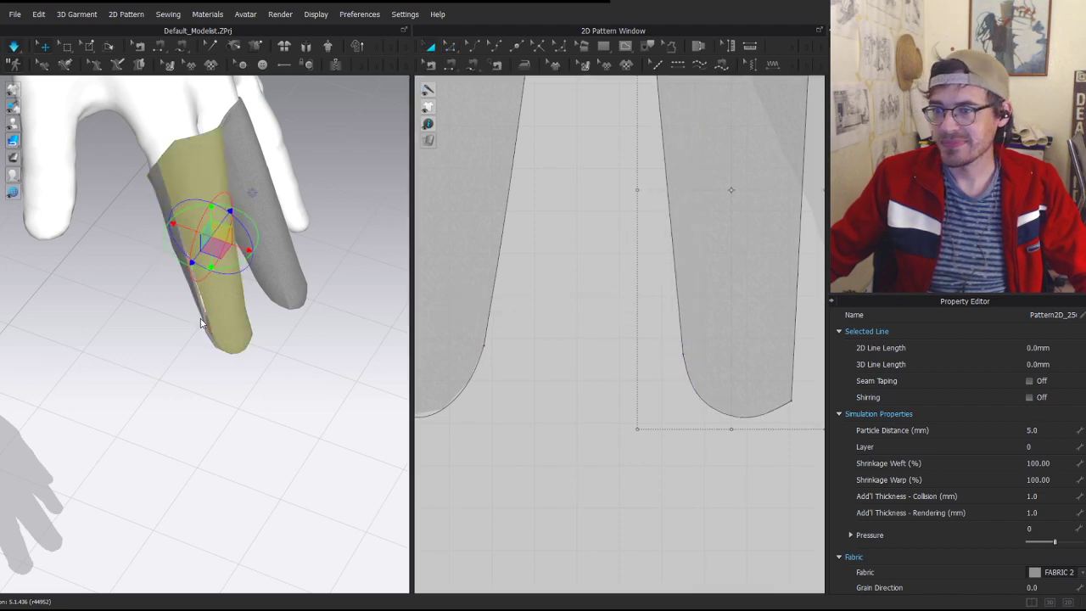
right_click_drag(263, 380, 222, 212)
left_click_drag(224, 330, 231, 290)
right_click_drag(223, 341, 279, 381)
left_click_drag(131, 186, 98, 128)
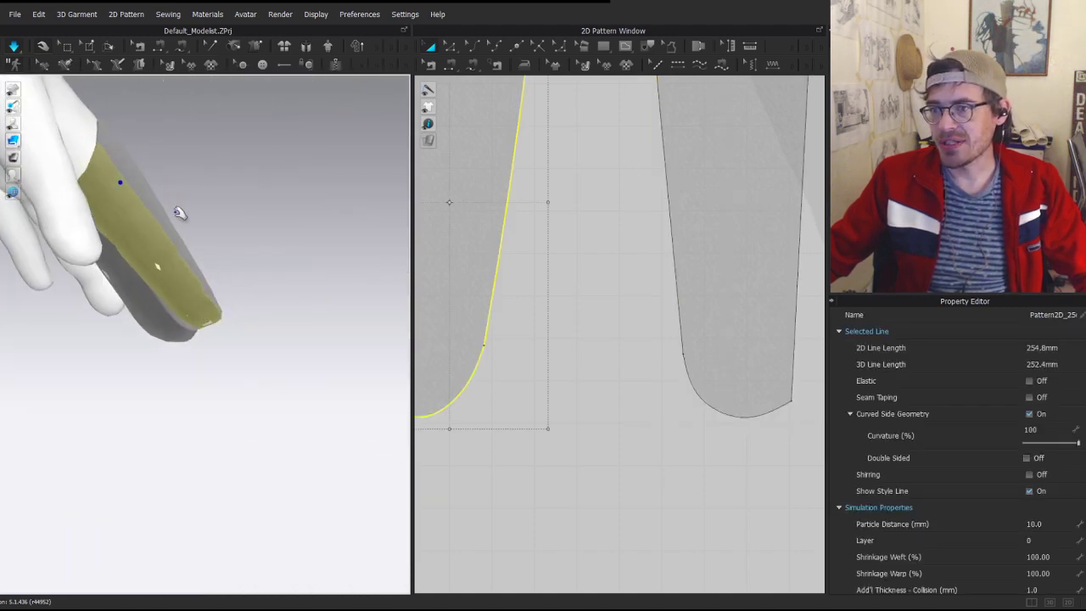
right_click_drag(163, 226, 189, 339)
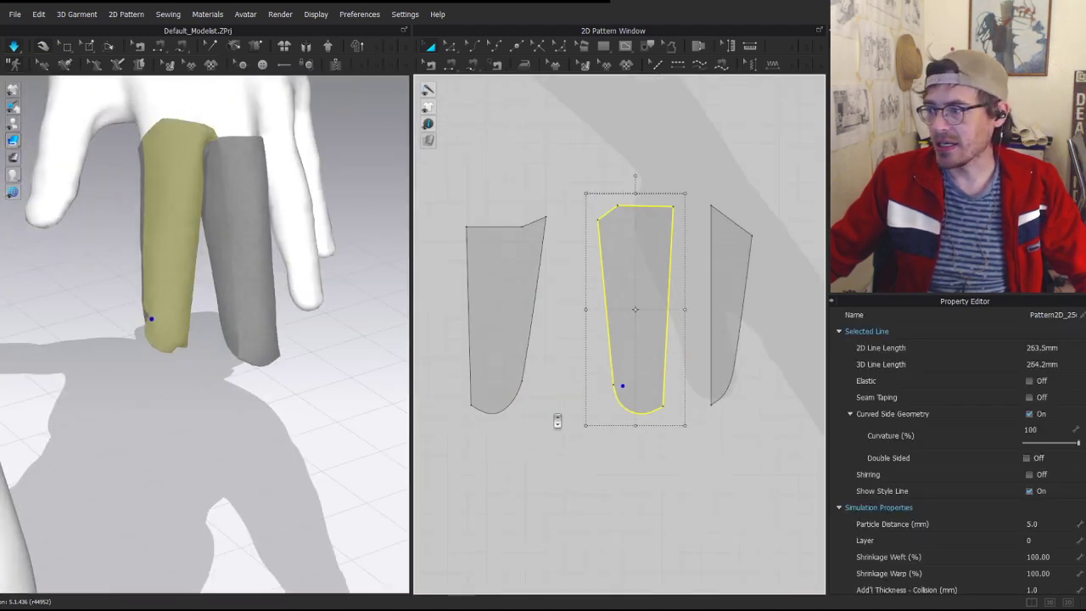
- Shorten the index finger's palm-side, back and side pieces together by scaling them up from the fingertip end
scroll(558, 421, "down", 2)
left_click_drag(728, 467, 603, 404)
left_click(604, 296)
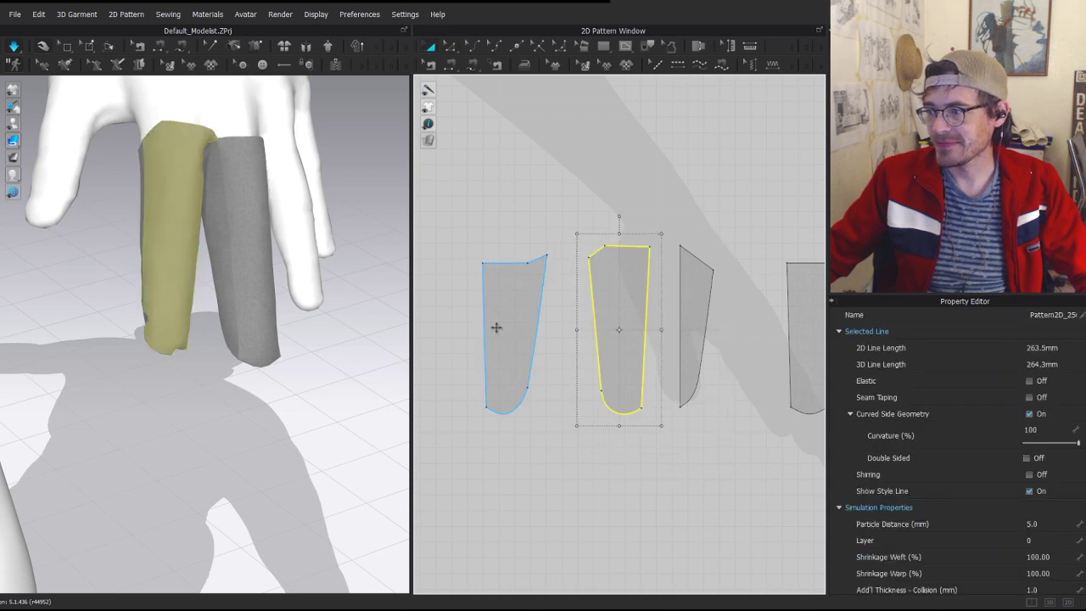
left_click(496, 327, "shift")
left_click(688, 339, "shift")
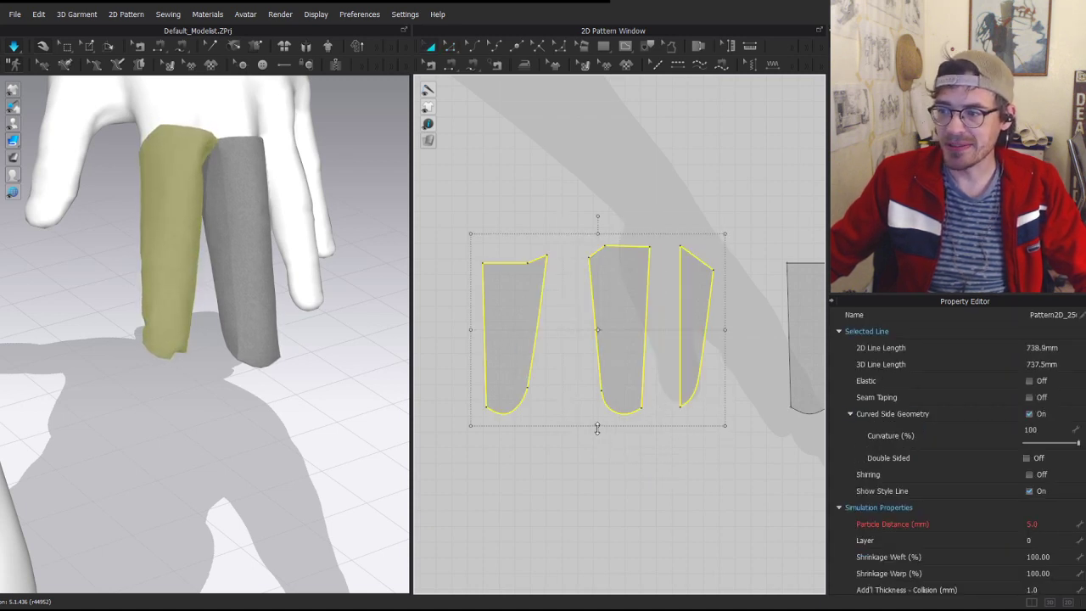
key("ctrl+z")
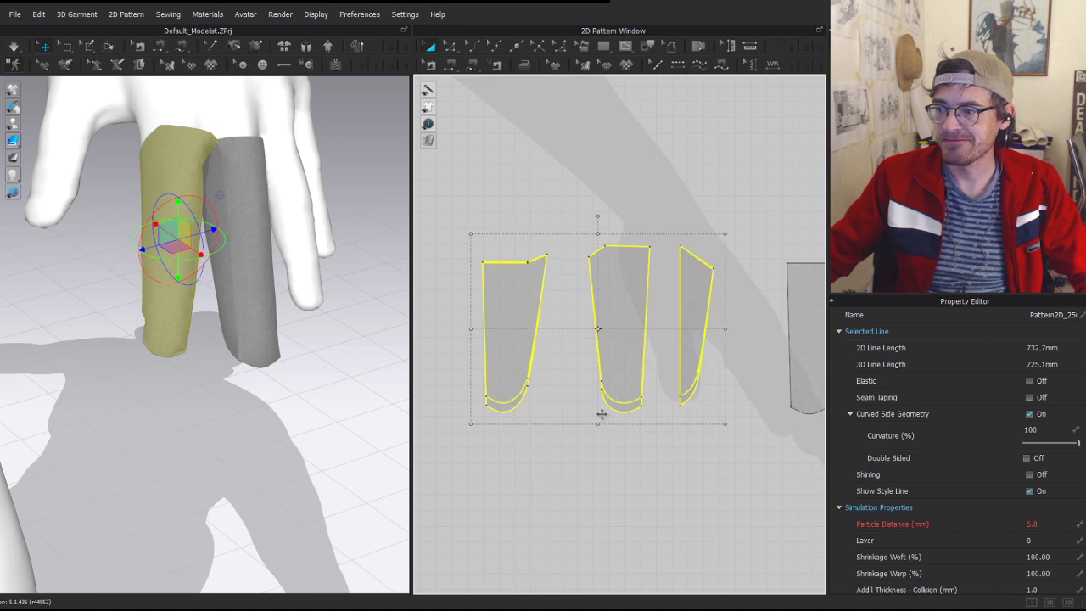
key("ctrl+z")
- Simulate the garment and tug the index finger's back piece near its knuckle edge so the shortened tube settles
key("space")
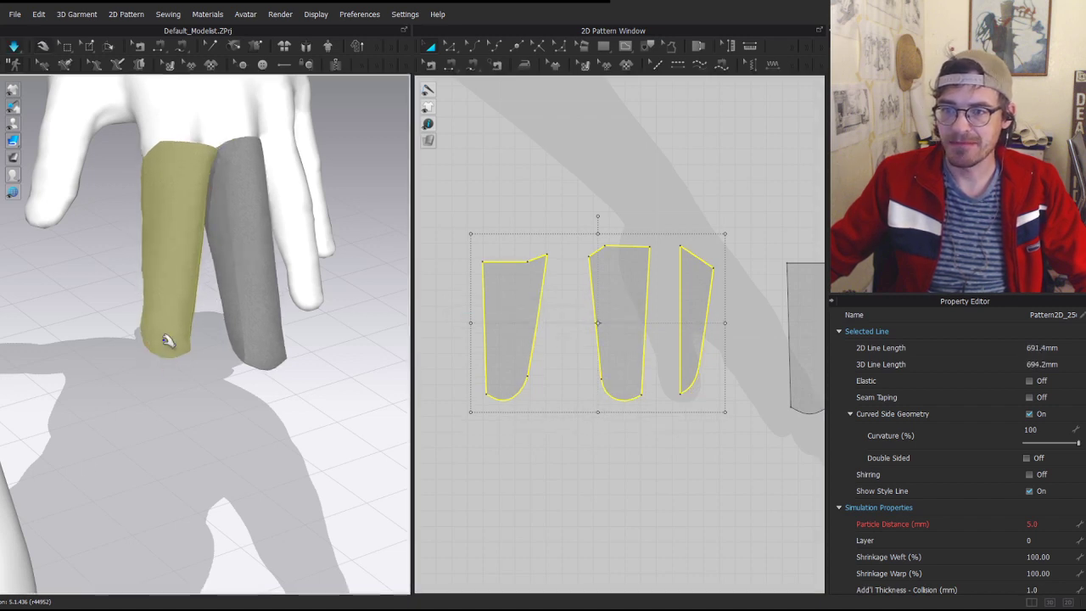
left_click_drag(153, 152, 135, 83)
left_click_drag(162, 142, 112, 62)
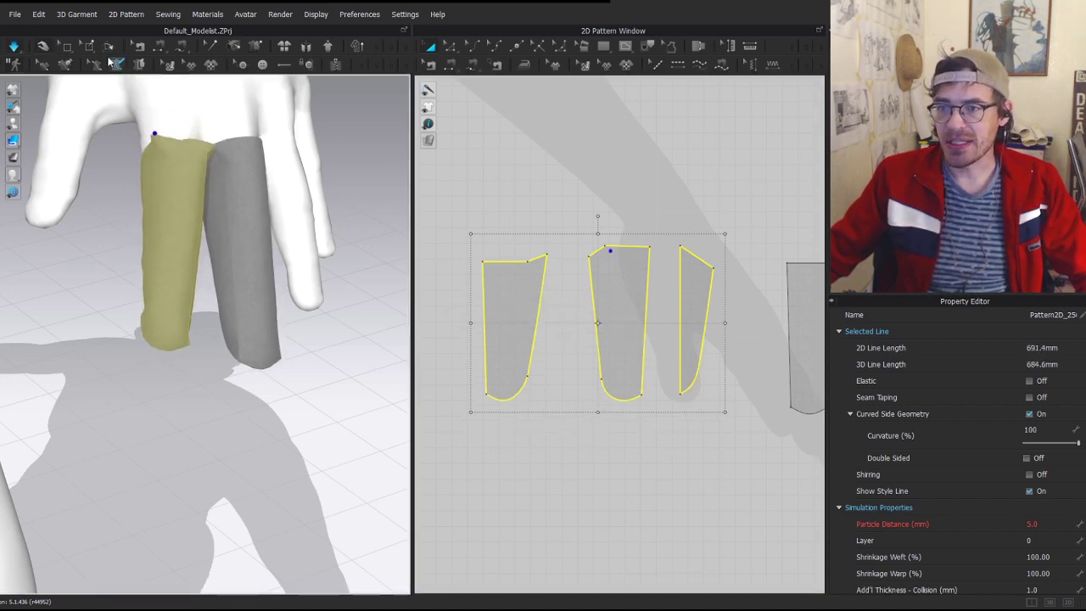
left_click(125, 225)
- Check the length difference of the seam joining the index finger's palm-side and back pieces
key("b")
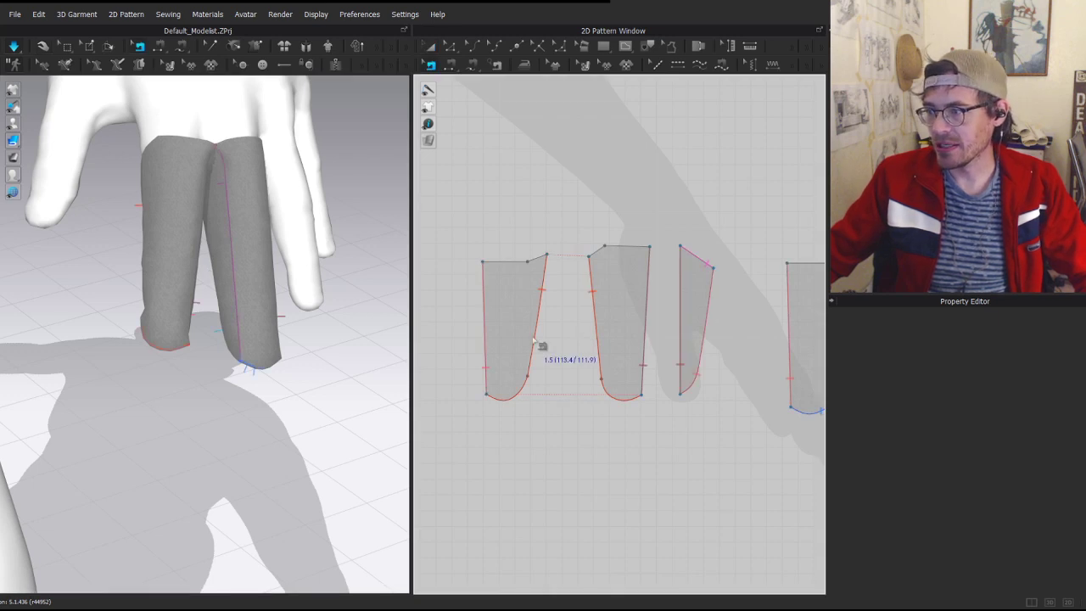
left_click(534, 340)
scroll(577, 387, "up", 1)
scroll(498, 418, "up", 3)
left_click(579, 368)
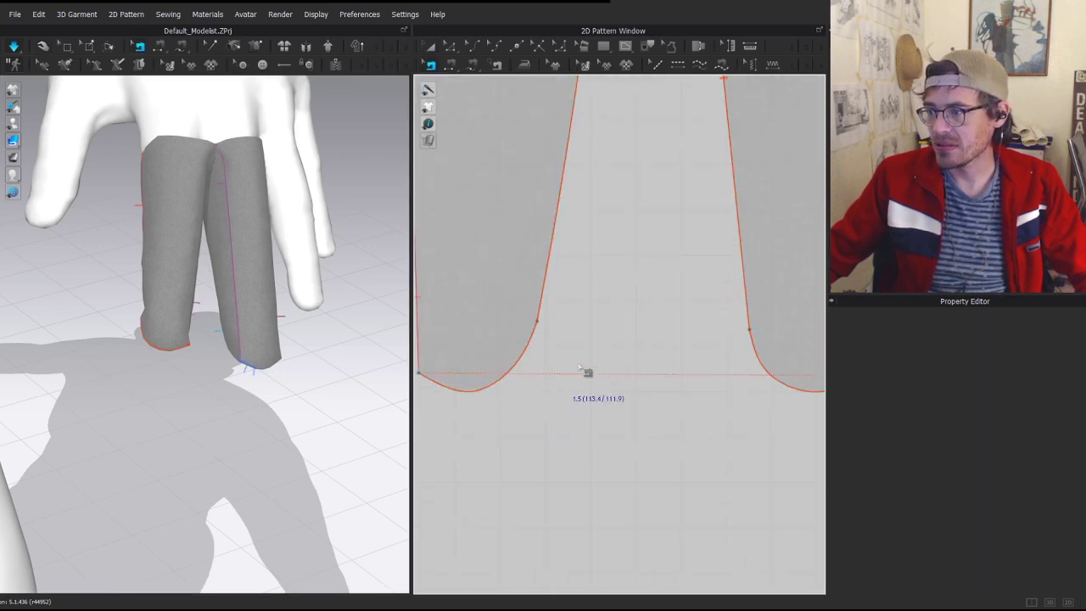
- Delete the extra points on the knuckle edges of the index finger's palm-side and back pieces to straighten both edges
key("z")
scroll(579, 367, "down", 1)
scroll(623, 342, "down", 5)
scroll(587, 260, "up", 3)
key("a")
key("z")
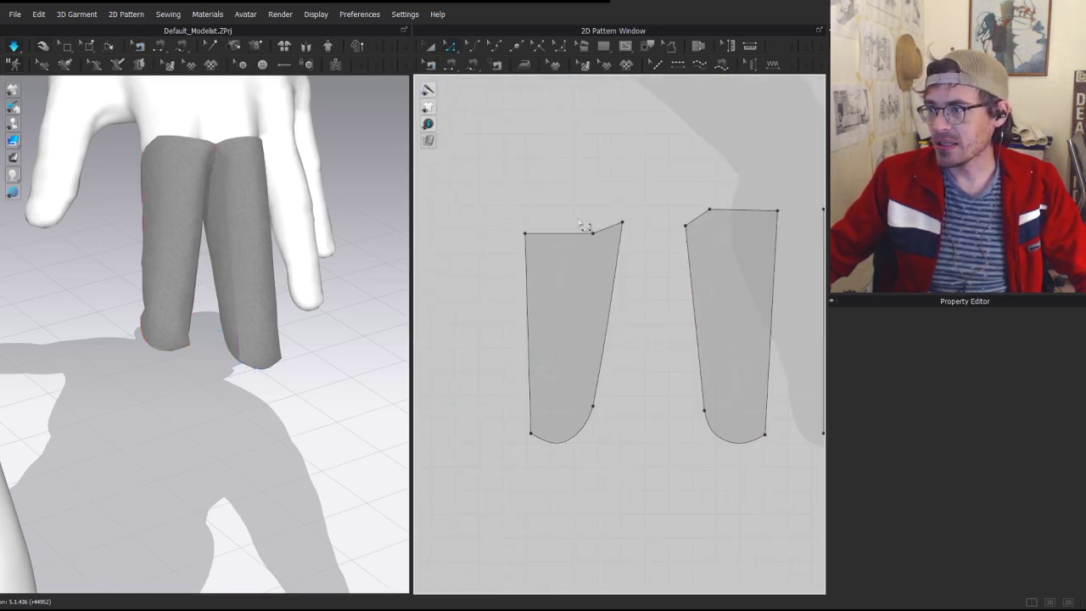
left_click(593, 233)
key("Delete")
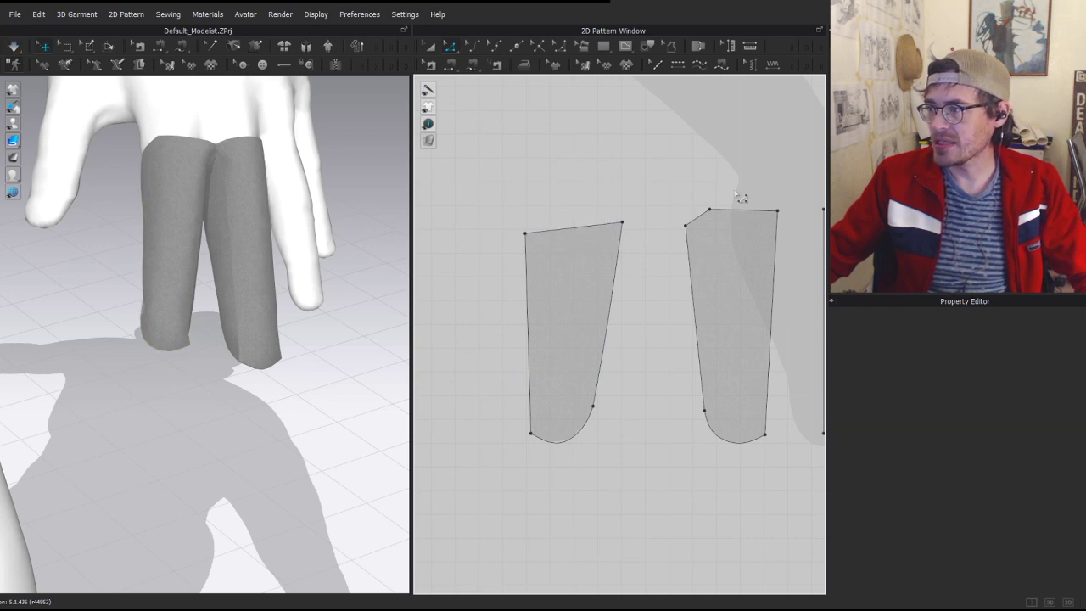
left_click_drag(741, 234, 743, 235)
left_click_drag(700, 181, 731, 226)
key("Delete")
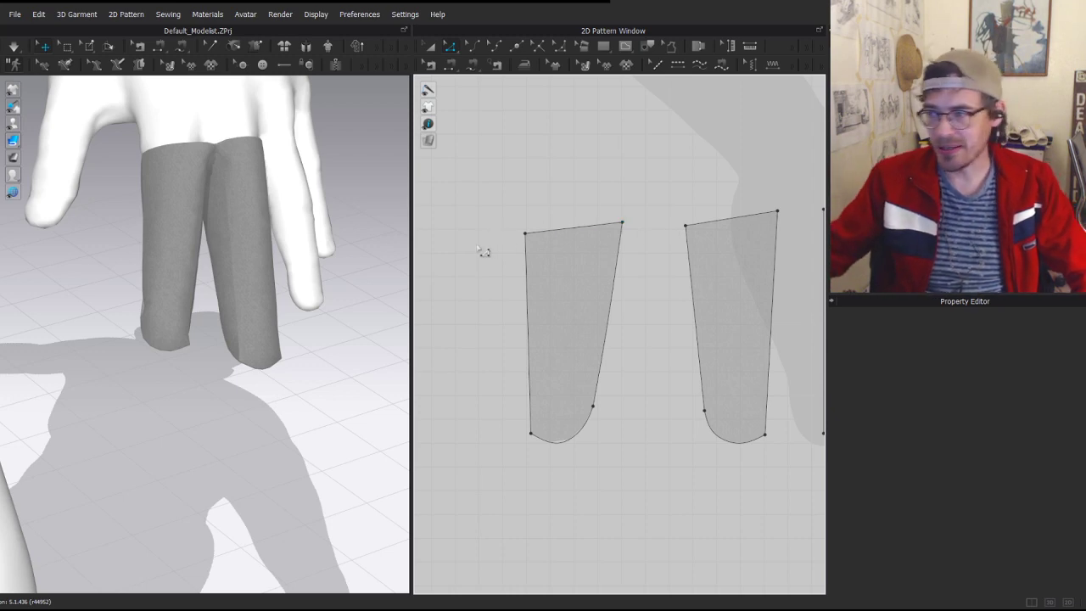
- Simulate the garment from the palm side and pull the index finger's palm-side piece into place
key("a")
scroll(729, 314, "down", 4)
middle_click_drag(816, 314, 594, 303)
left_click(224, 234)
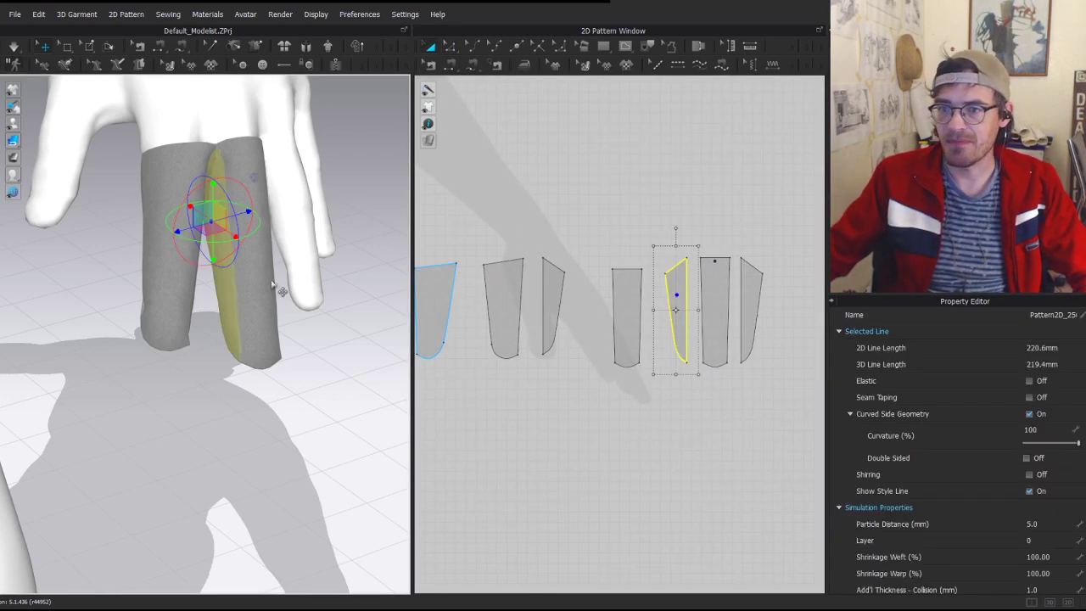
right_click_drag(279, 288, 138, 220)
key("space")
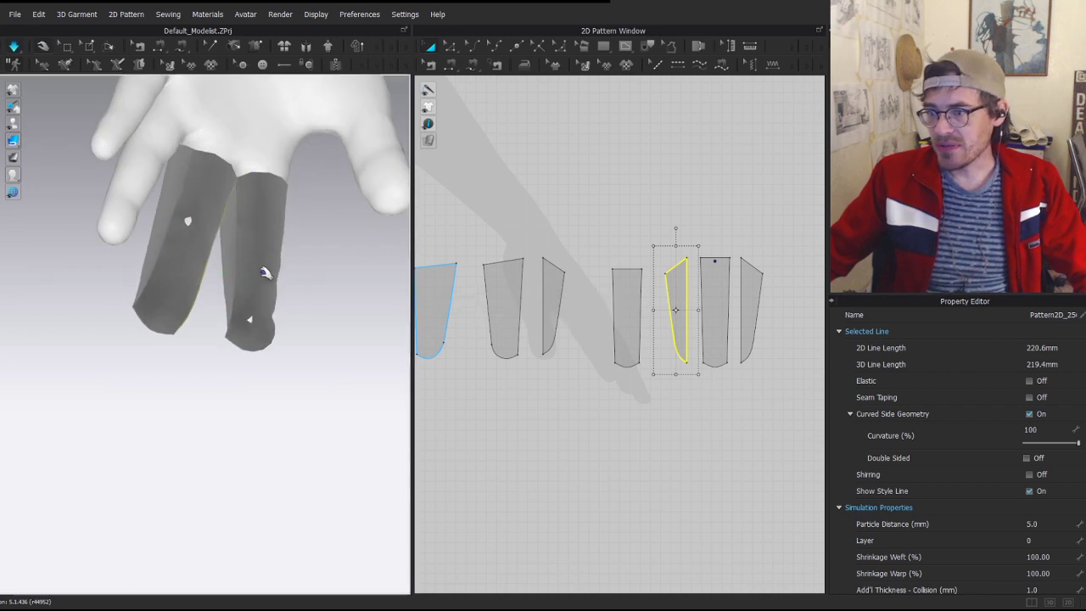
left_click(264, 175)
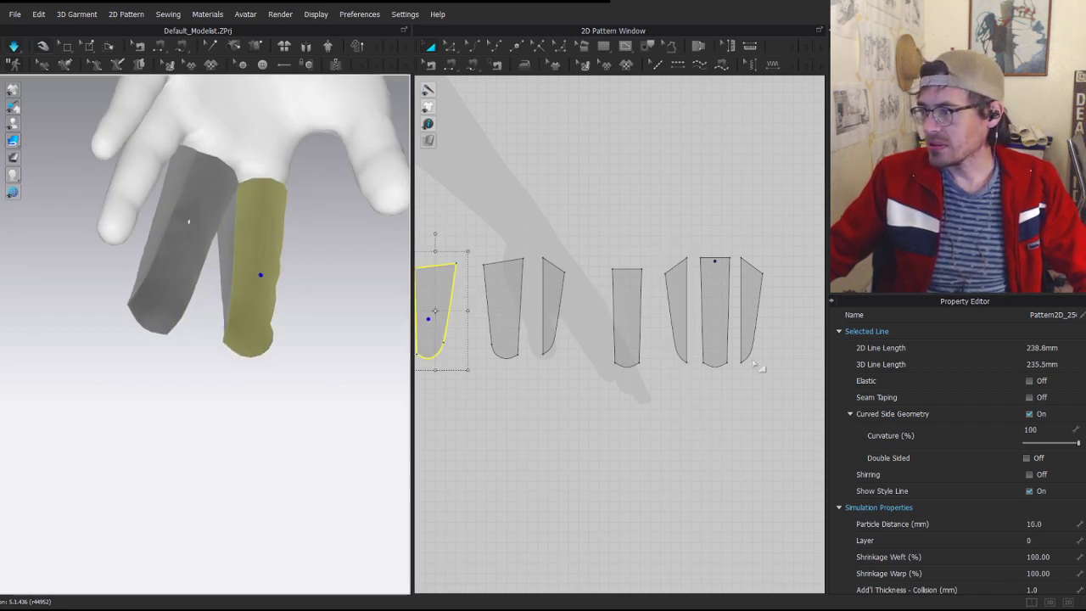
- Set the particle distance of all pattern pieces to 10 mm
left_click(665, 328)
left_click(676, 330)
middle_click_drag(606, 345, 721, 345)
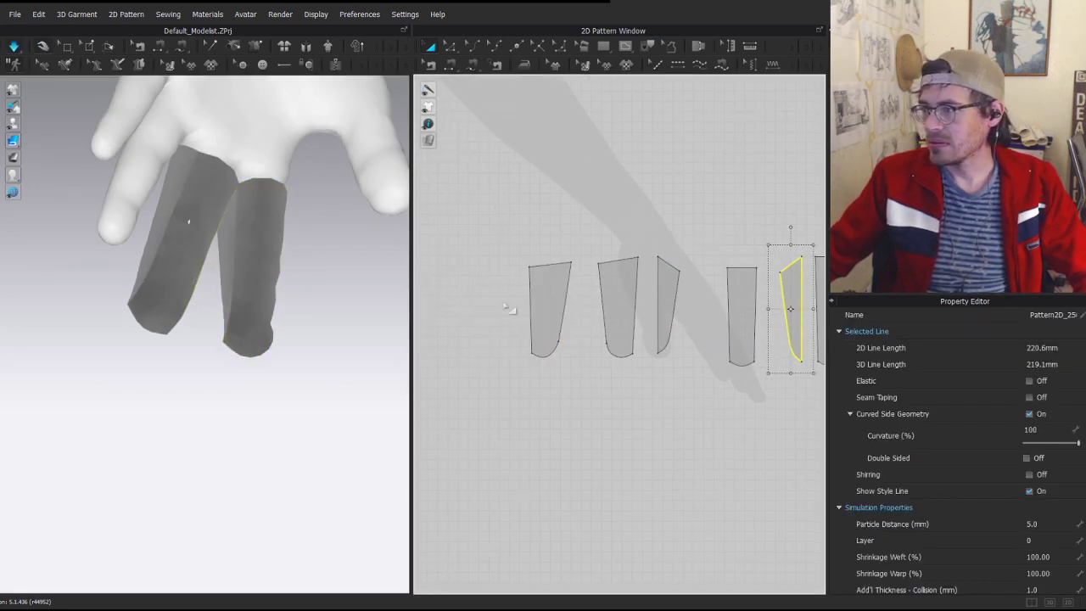
left_click(556, 331)
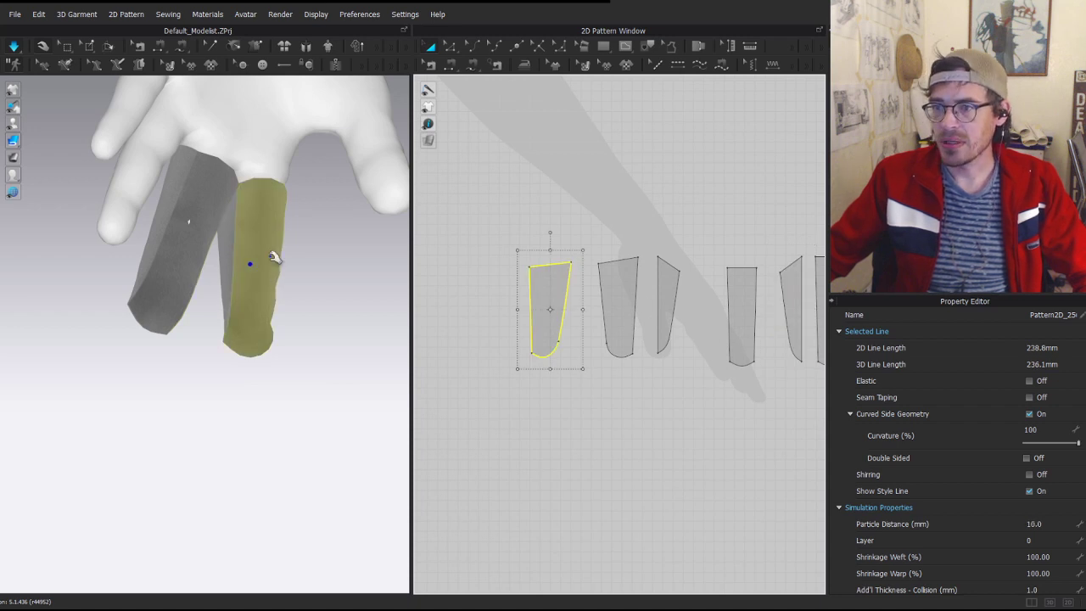
right_click_drag(286, 231, 249, 250)
key("ctrl+a")
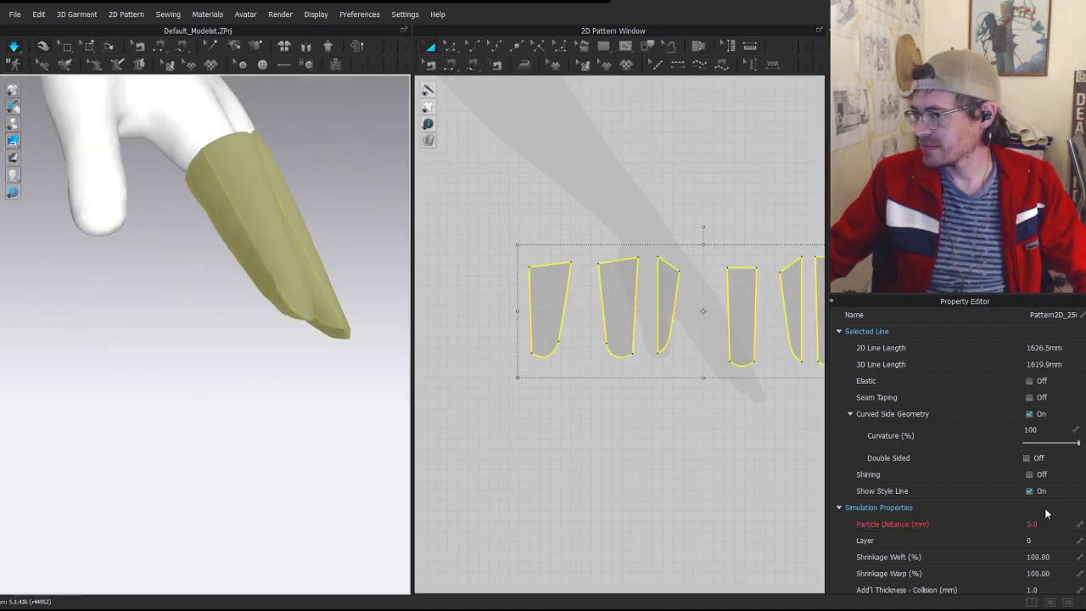
left_click(1040, 523)
key("Return")
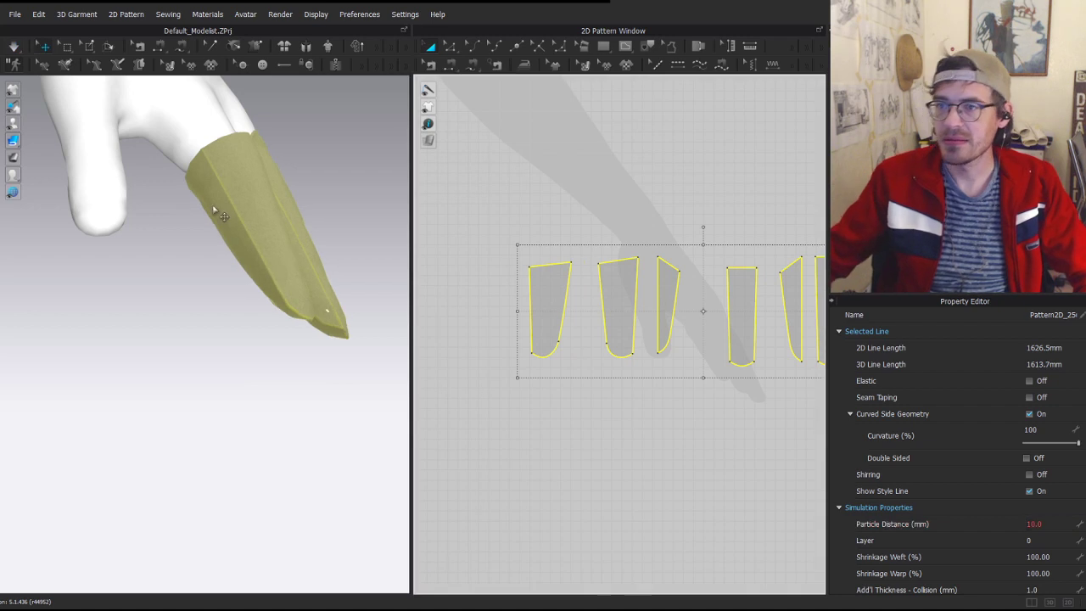
- Simulate the garment and pull the index finger's back piece down over the exposed fingertip
left_click(314, 211)
key("space")
left_click(250, 219)
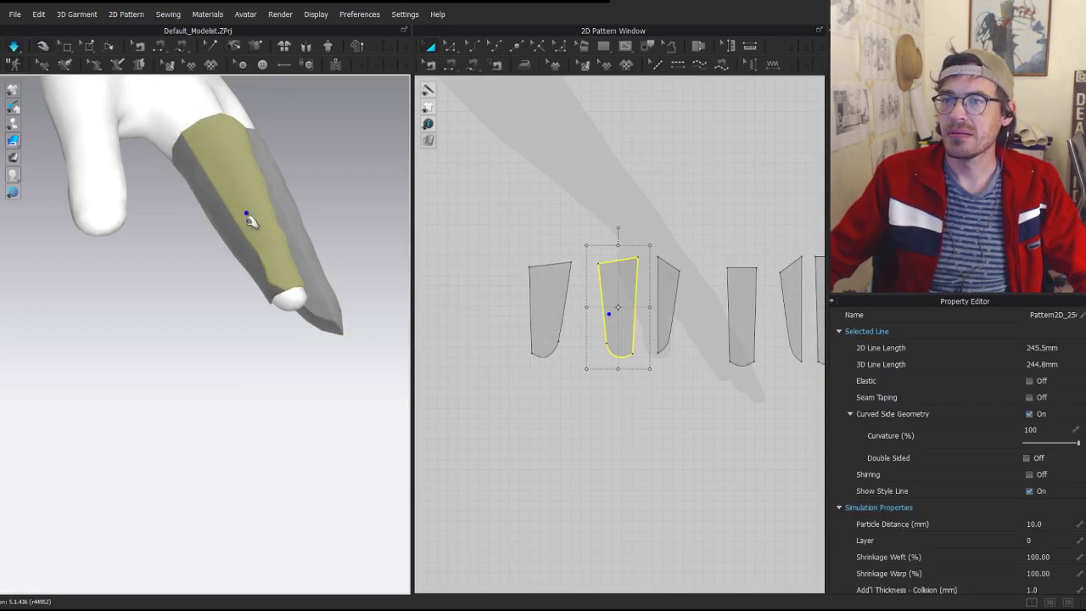
left_click_drag(277, 293, 315, 334)
left_click_drag(229, 197, 342, 239)
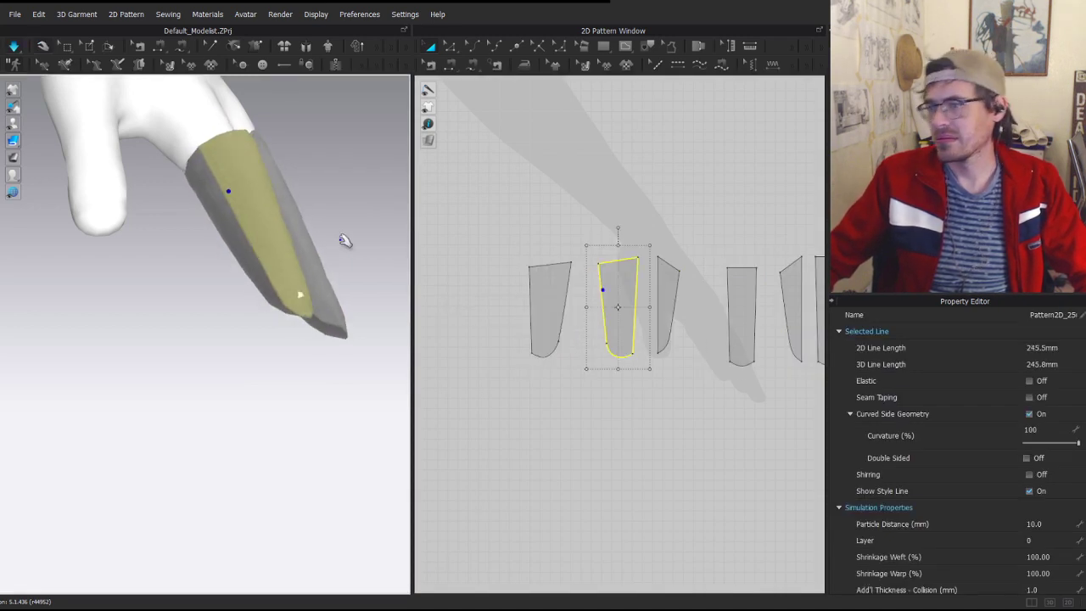
- Set the particle distance of all pattern pieces to 5 mm
key("ctrl+a")
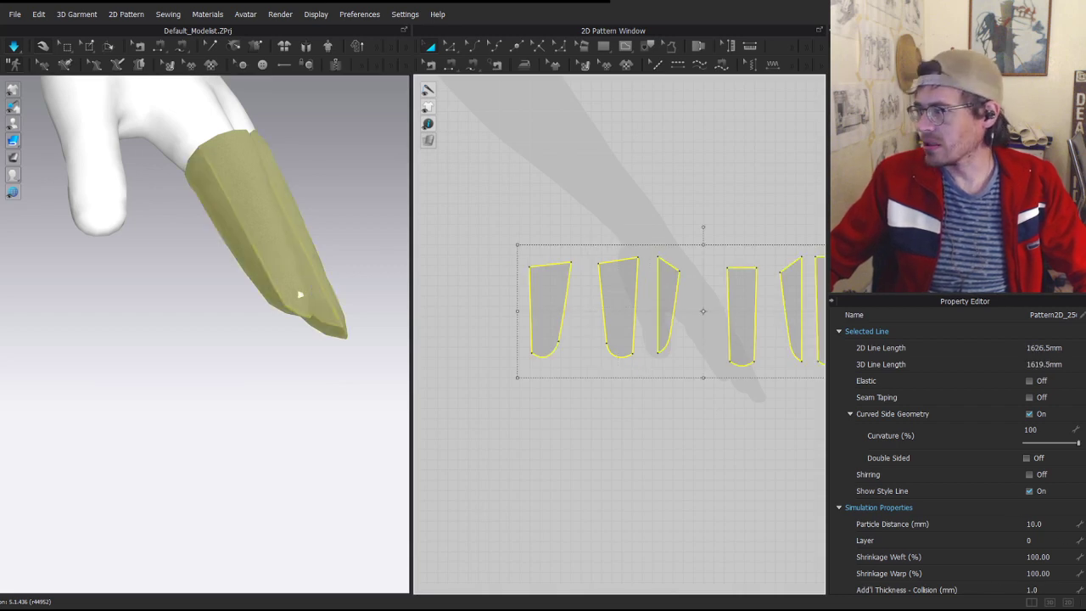
left_click(1047, 520)
type("5")
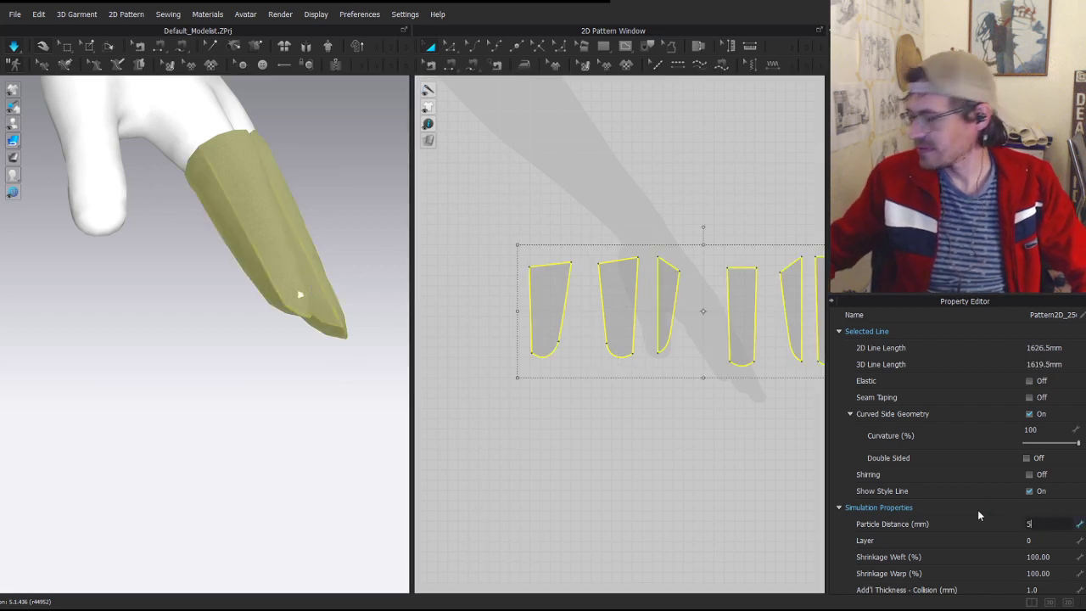
key("Return")
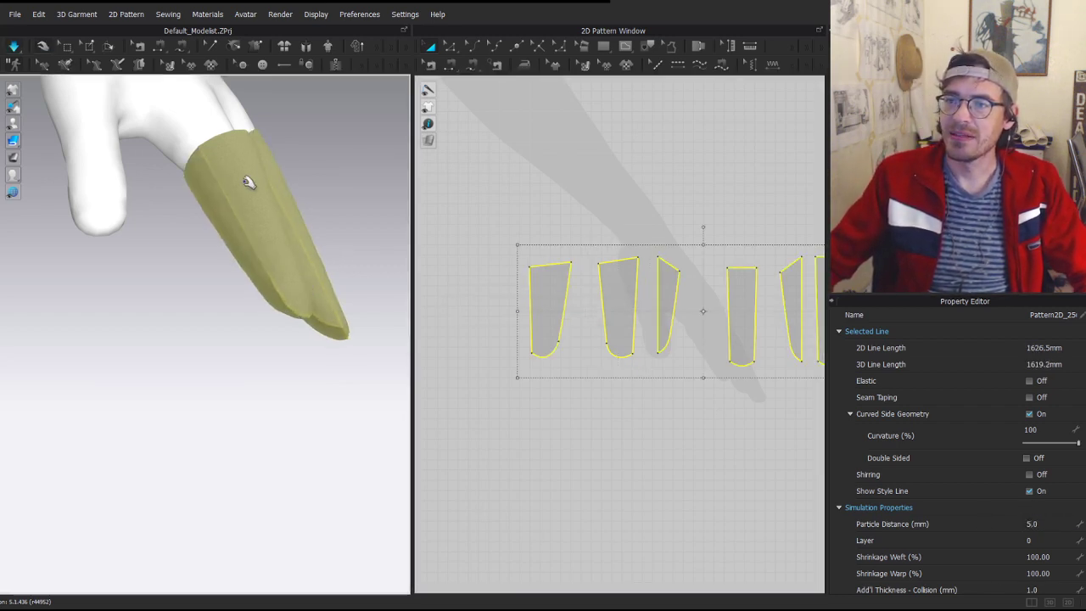
- Tug the index finger's palm-side and back pieces around the fingertip during simulation, inspecting the fit from several sides
left_click(315, 176)
mouse_move(323, 174)
right_mouse_down()
mouse_move(269, 202)
mouse_move(305, 164)
right_mouse_up()
left_click(173, 218)
right_click_drag(214, 164, 194, 287)
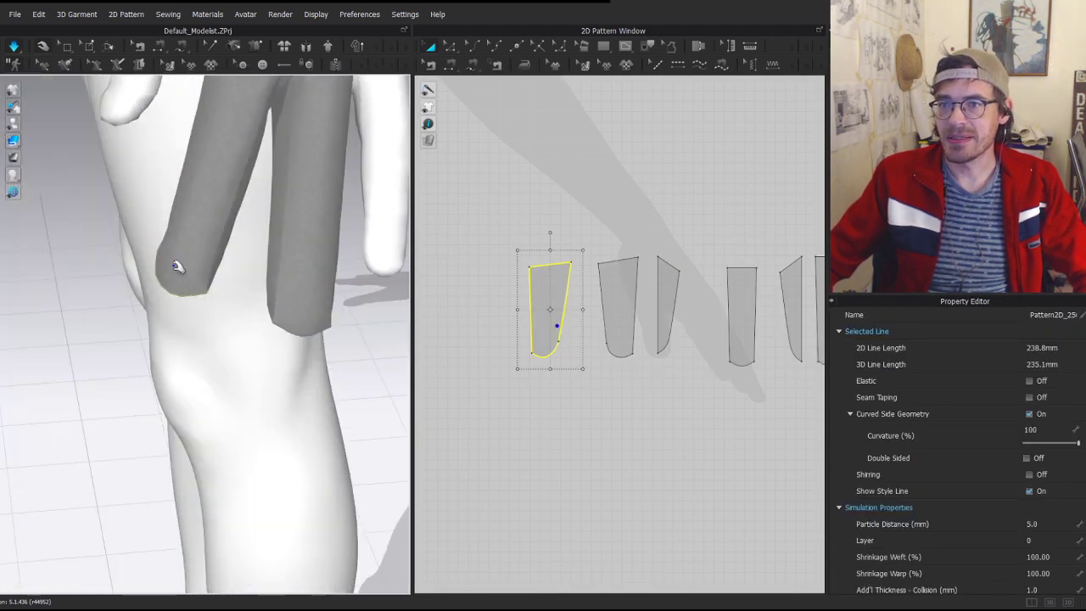
left_click(169, 276)
right_click_drag(157, 240, 260, 232)
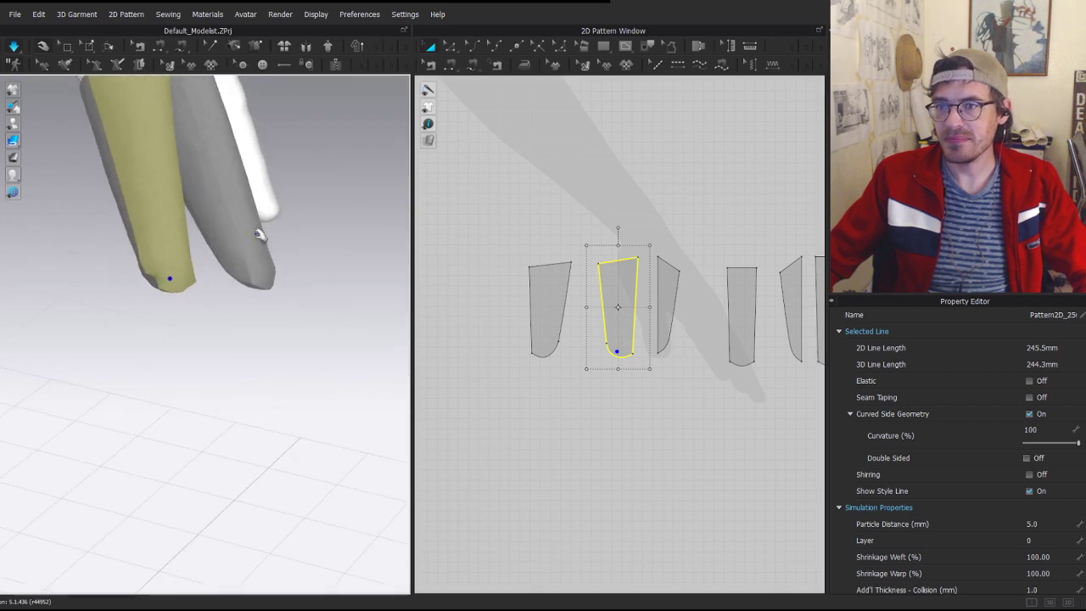
- Lengthen the index finger's palm-side, back and side pieces together by stretching them at the knuckle end
left_click_drag(412, 238, 386, 239)
scroll(212, 242, "down", 3)
right_click_drag(240, 192, 210, 166)
middle_click_drag(585, 305, 625, 263)
scroll(658, 293, "down", 2)
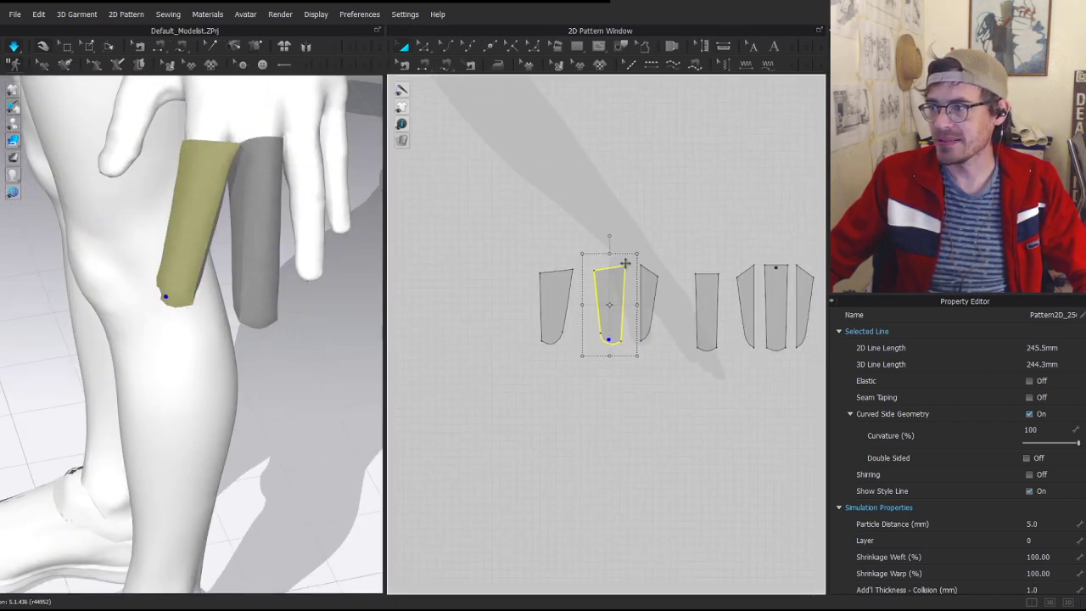
scroll(624, 259, "up", 4)
key("z")
left_click(574, 266)
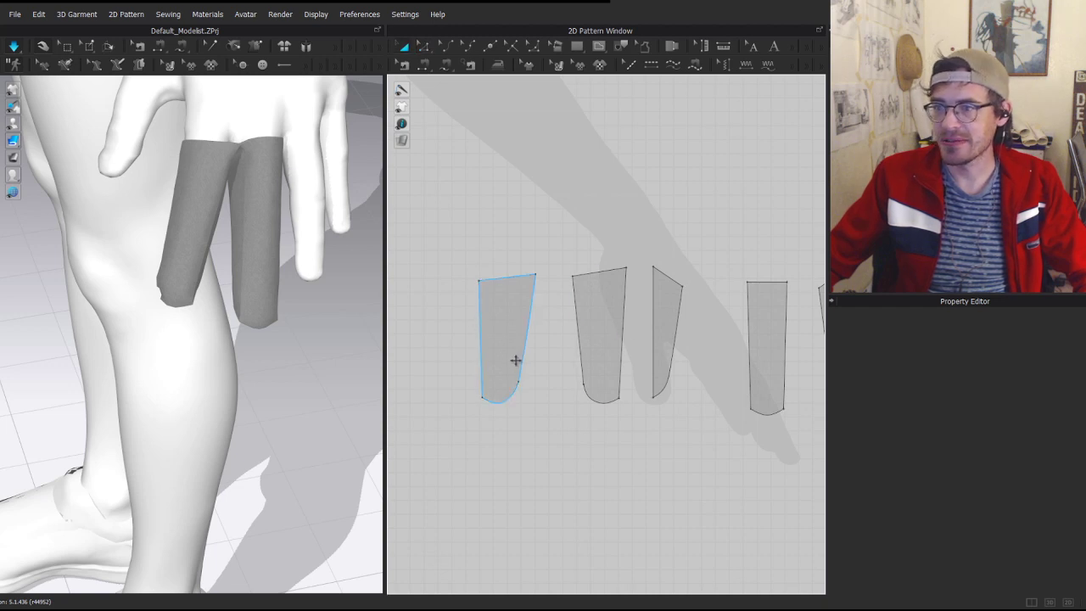
left_click(509, 336)
left_click(608, 323, "shift")
left_click(666, 329, "shift")
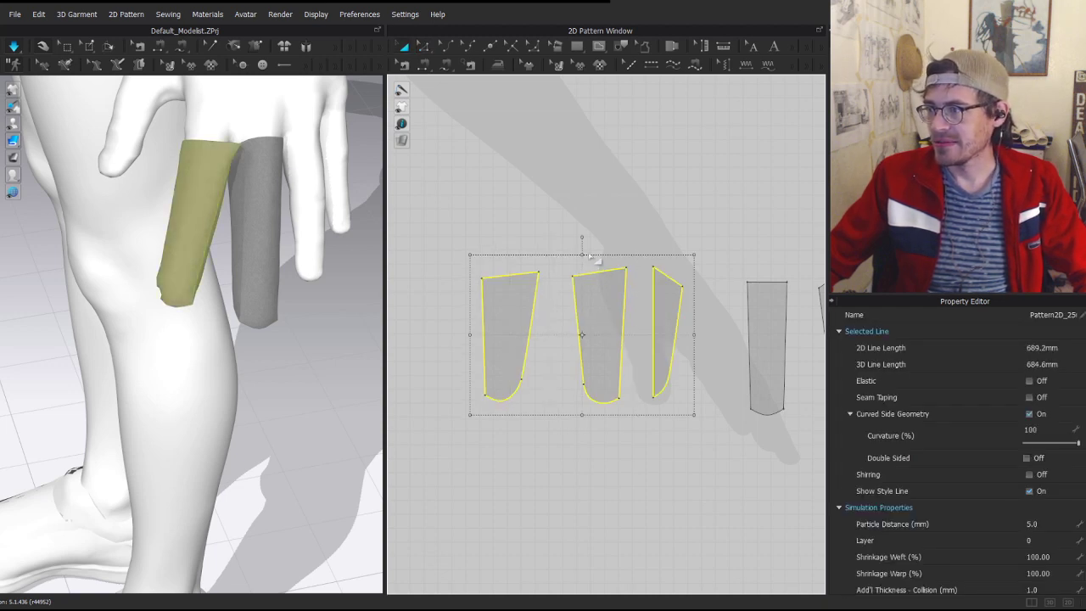
left_click(413, 279)
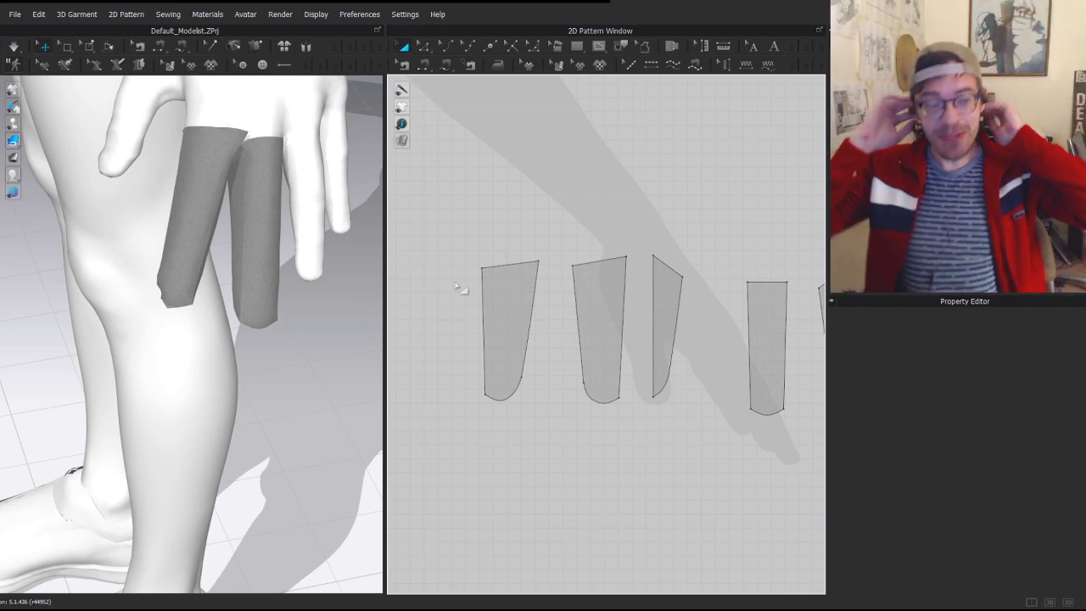
- Copy the middle finger's point-marked center piece with its two side pieces and paste them beside the originals
scroll(748, 240, "down", 4)
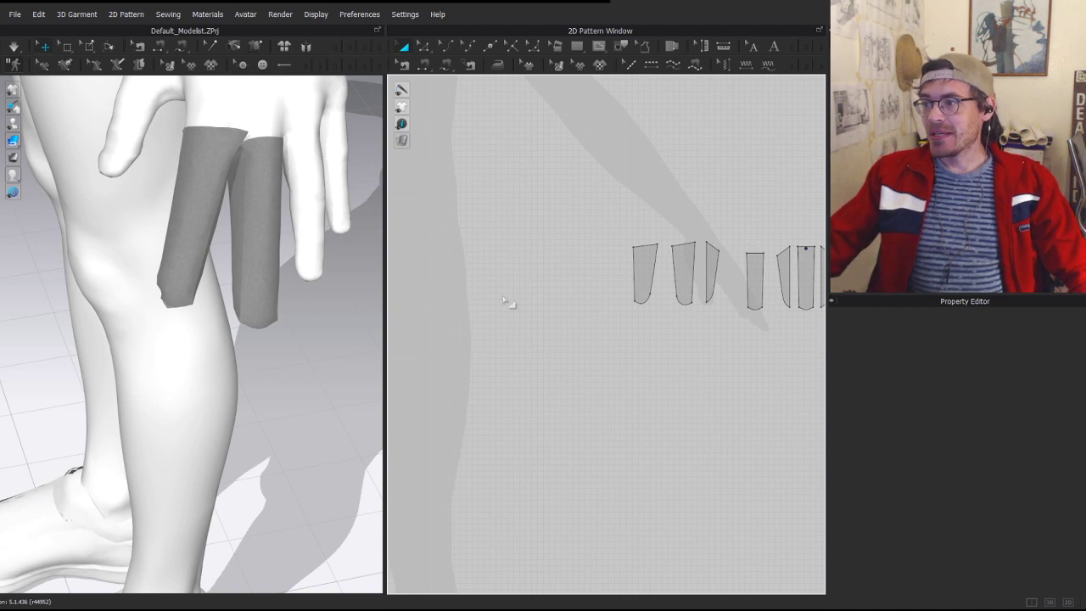
left_click(234, 208)
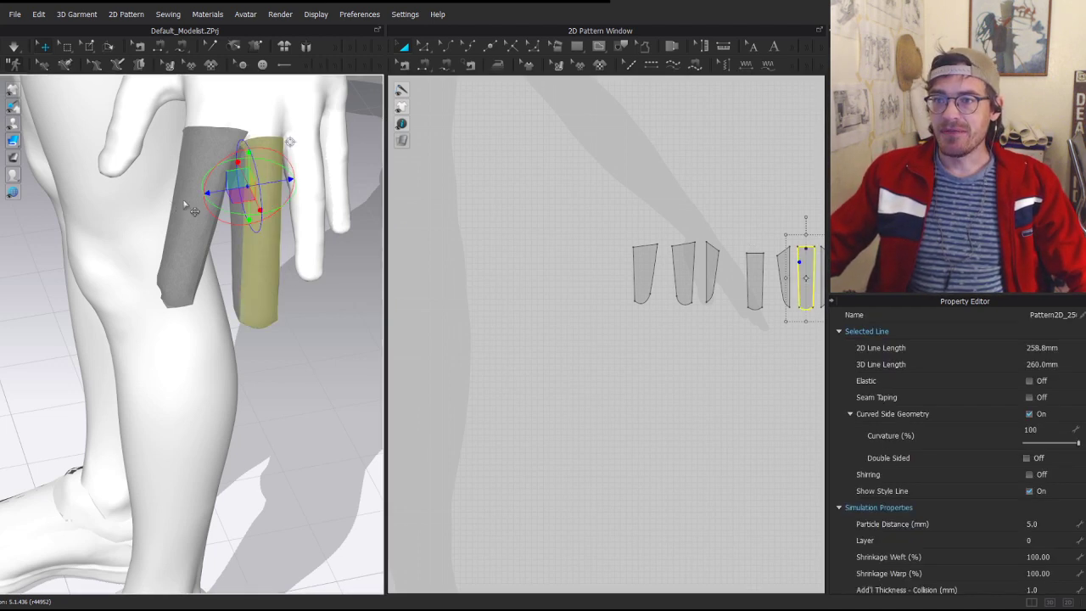
middle_click_drag(784, 254, 586, 264)
scroll(587, 264, "up", 5)
left_click_drag(724, 232, 604, 372)
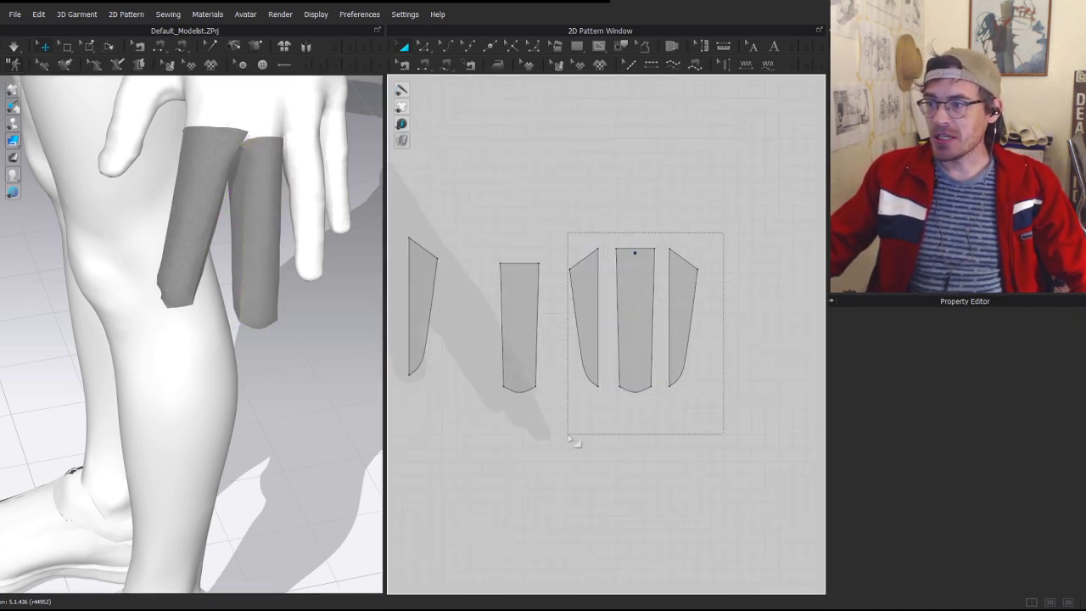
left_click_drag(569, 436, 566, 438)
middle_click_drag(698, 382, 483, 376)
key("ctrl+c")
key("ctrl+v")
left_click(582, 316, "shift")
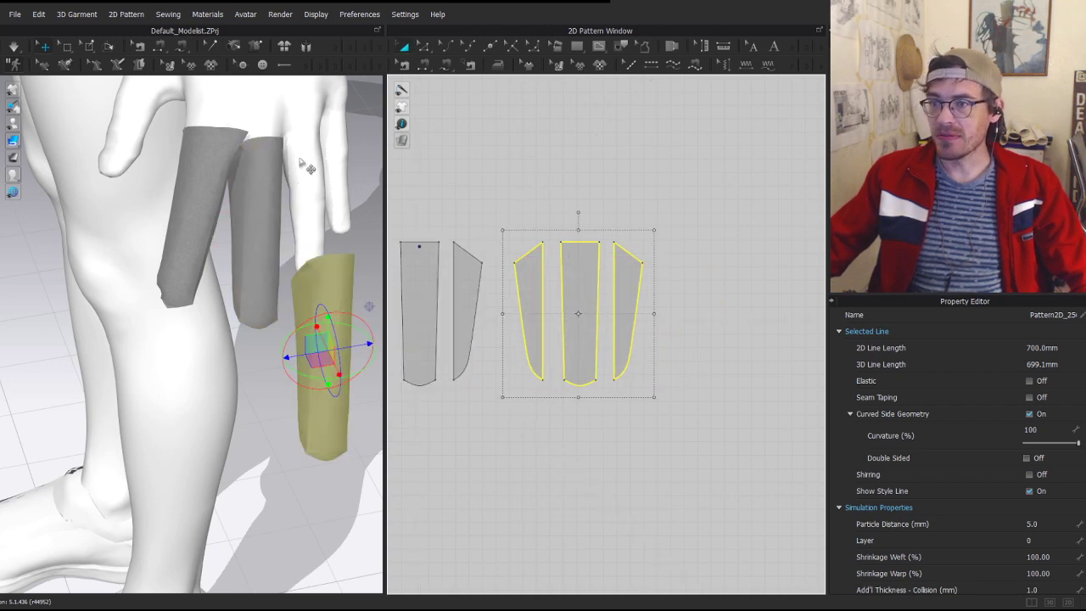
- Move the copied pieces onto the avatar's ring finger in 3D and start the simulation
right_click_drag(255, 222, 192, 465)
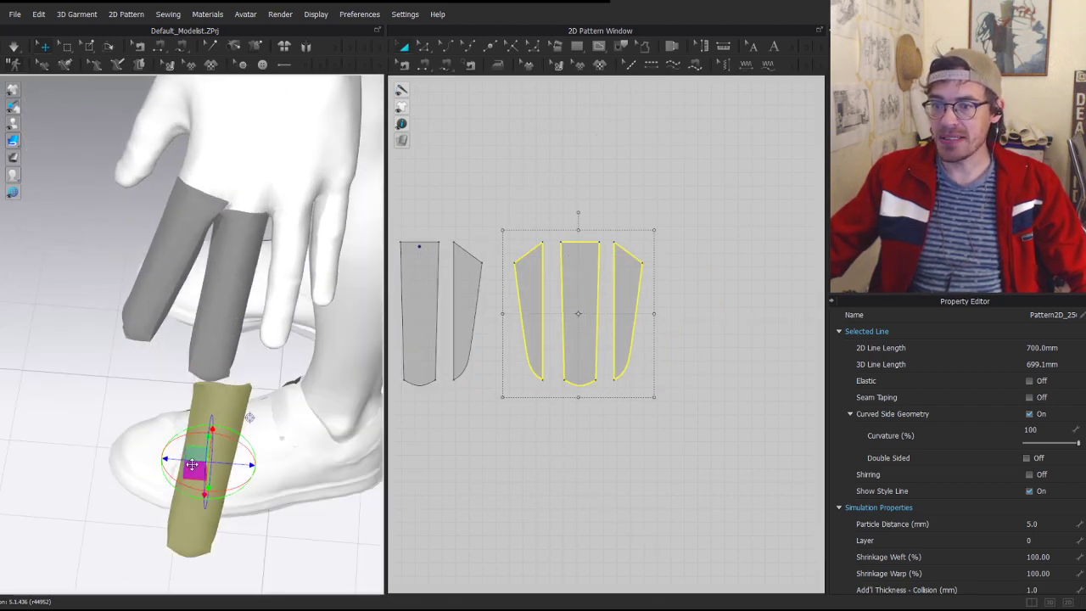
left_click_drag(193, 464, 272, 294)
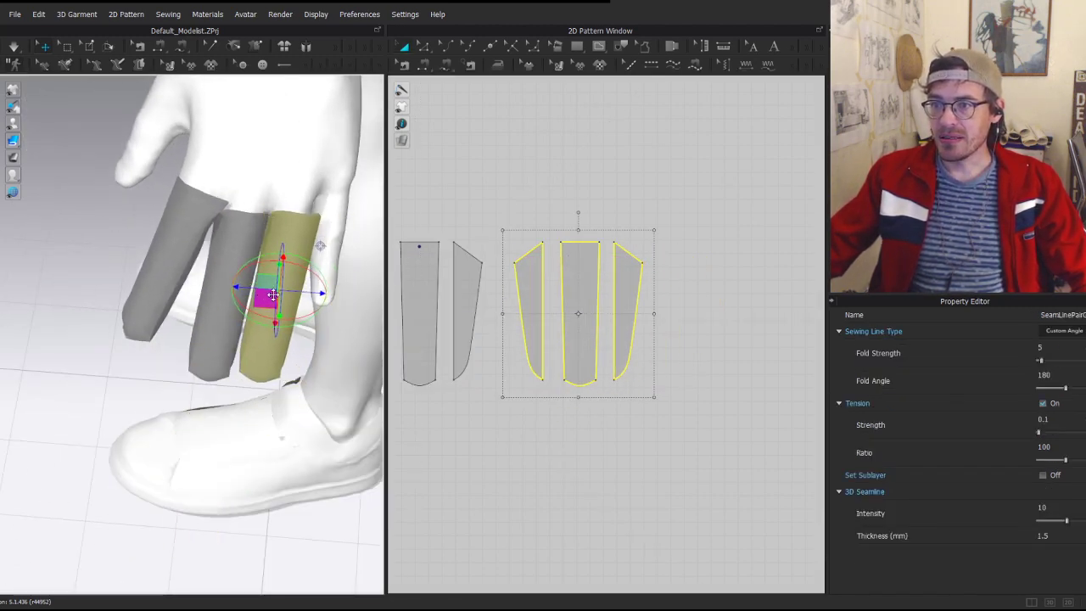
right_click_drag(273, 295, 93, 275)
key("space")
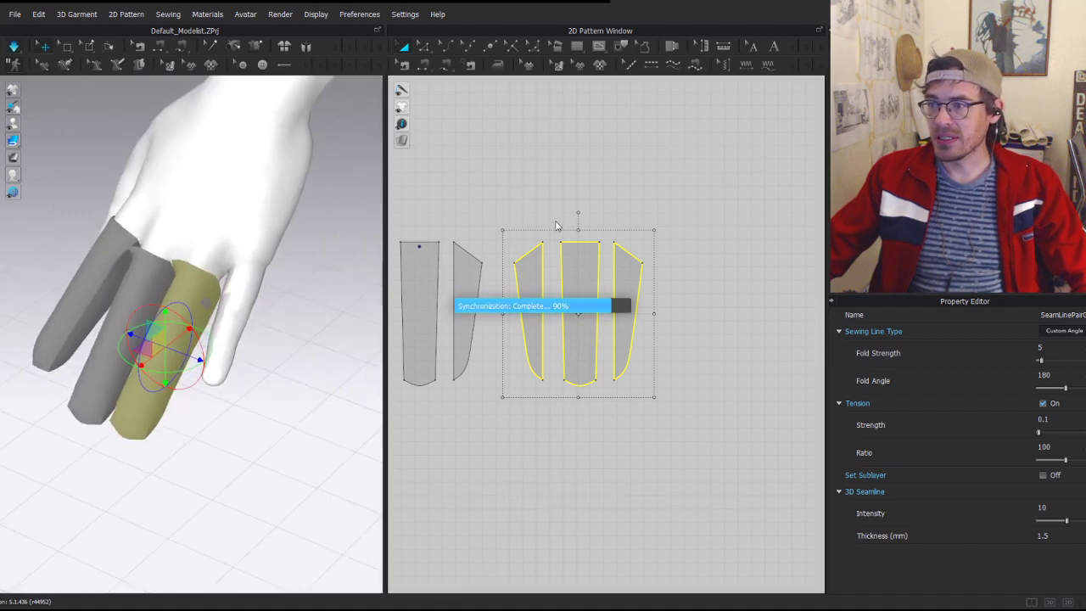
- Sew the slanted knuckle edges of the facing middle-finger and copied ring-finger side pieces together and tug the ring-finger pieces during simulation
left_click(181, 301)
left_click_drag(201, 346, 263, 287)
key("space")
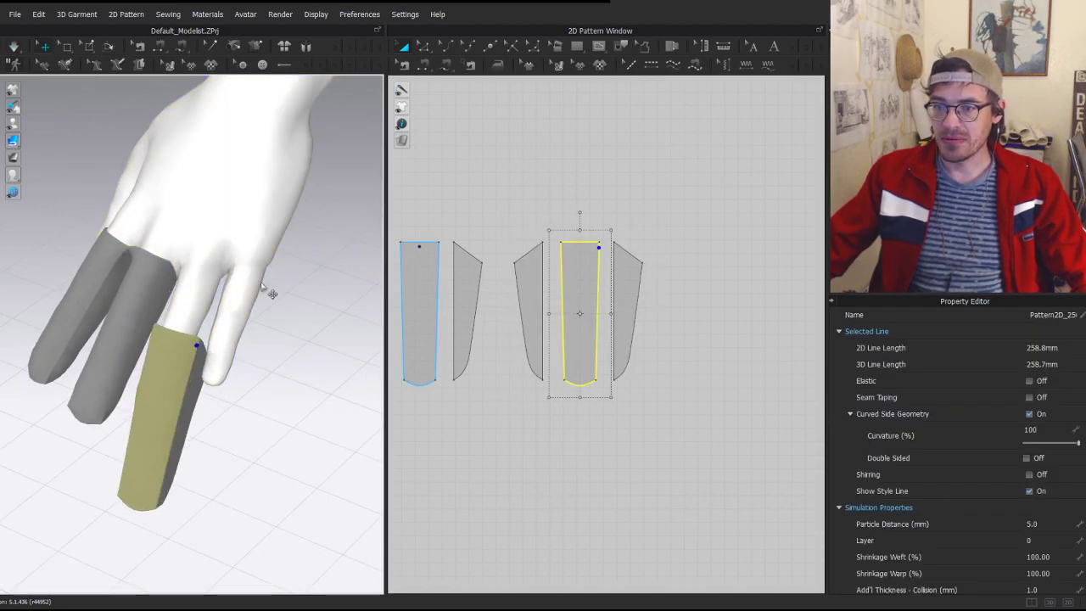
key("n")
left_click(517, 261)
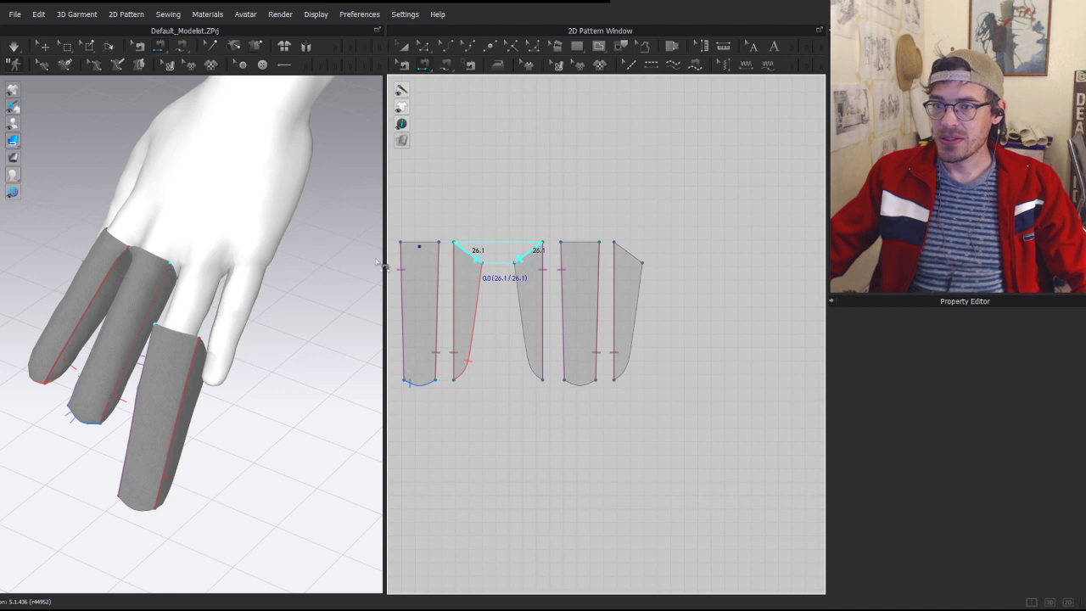
left_click(471, 256)
key("q")
key("space")
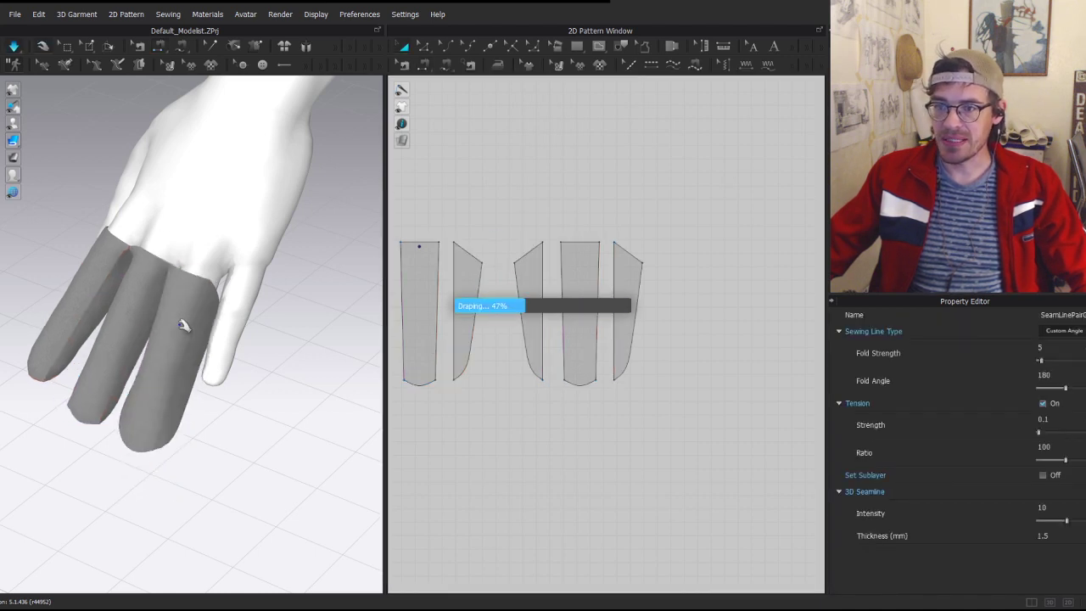
left_click_drag(218, 267, 158, 388)
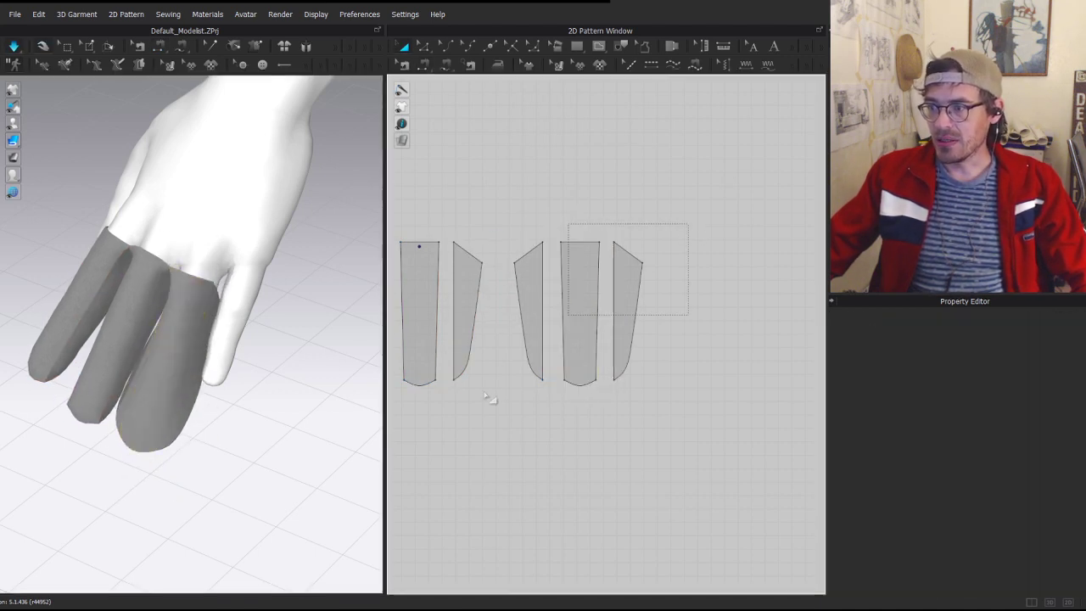
- Delete the three copied ring-finger pieces and paste a copy of all four middle-finger pieces beside the originals instead
left_click_drag(570, 310, 505, 412)
key("Delete")
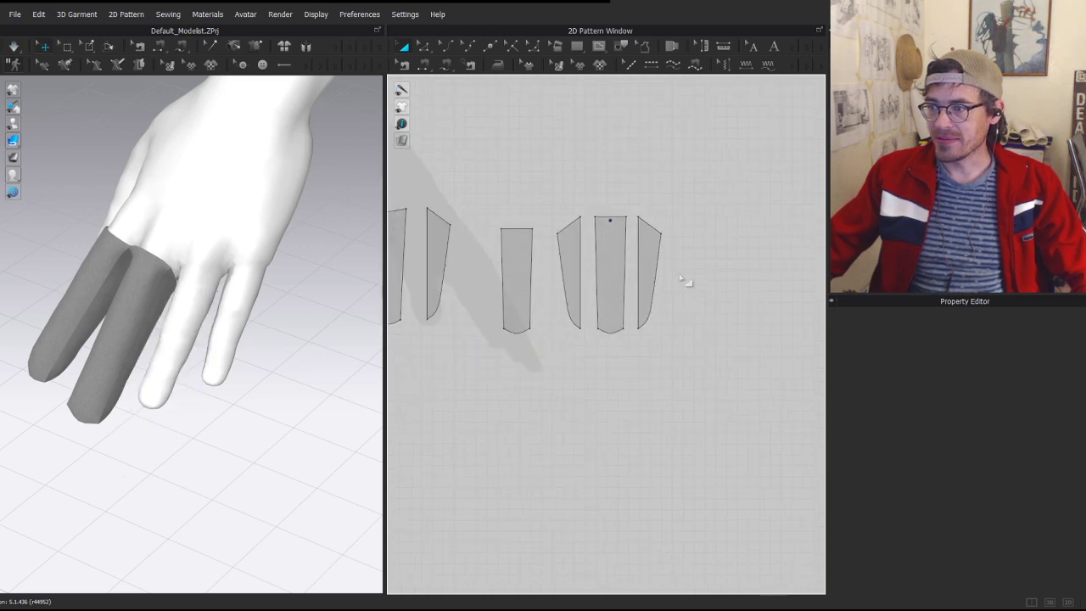
left_click_drag(498, 363, 494, 379)
middle_click_drag(604, 330, 480, 331)
key("ctrl+c")
key("ctrl+v")
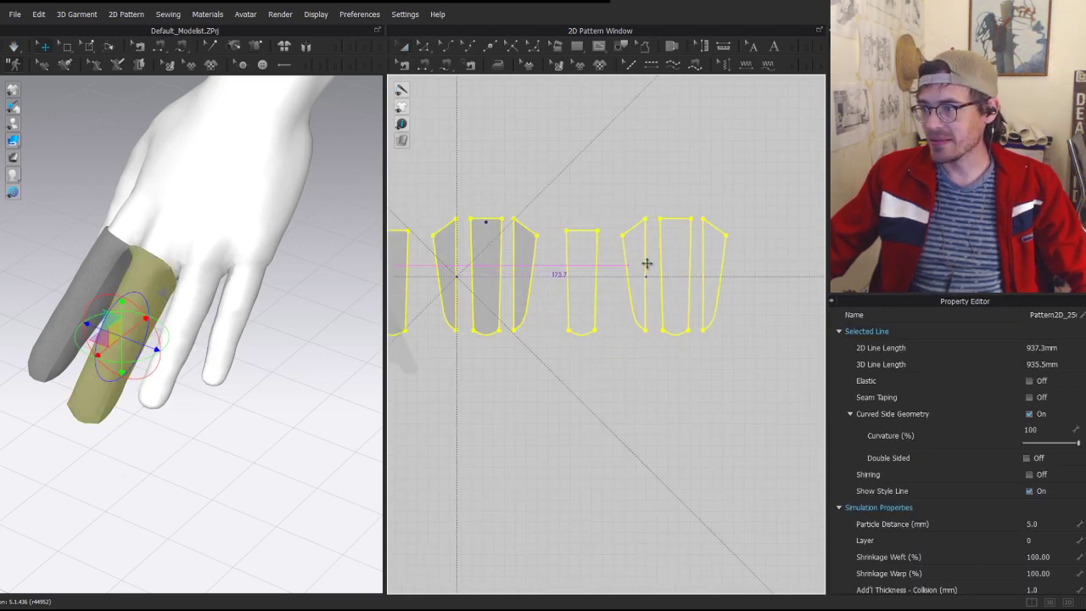
left_click(652, 276, "shift")
- Move the four pasted pieces in 3D onto the avatar's ring finger, aligning them from several sides
scroll(647, 311, "down", 2)
right_click_drag(136, 311, 311, 281)
scroll(311, 280, "down", 1)
left_click_drag(134, 313, 381, 311)
right_click_drag(382, 311, 246, 329)
left_click_drag(198, 390, 248, 365)
right_click_drag(257, 351, 164, 332)
left_click_drag(208, 381, 191, 376)
- Sew the slanted knuckle edges of the facing middle-finger and ring-finger side pieces together and simulate the ring finger
key("n")
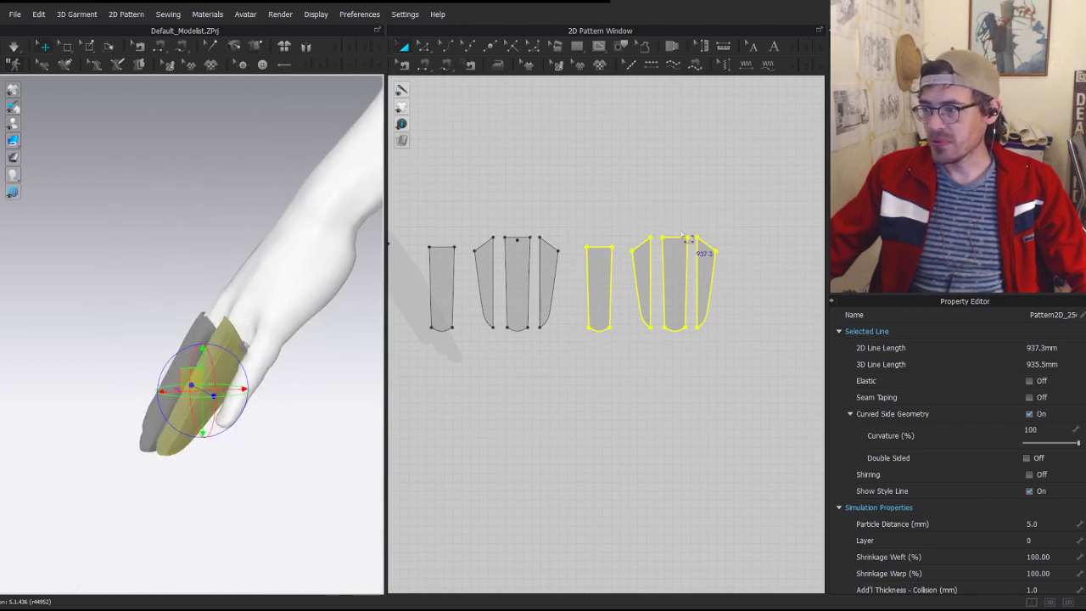
left_click(481, 247)
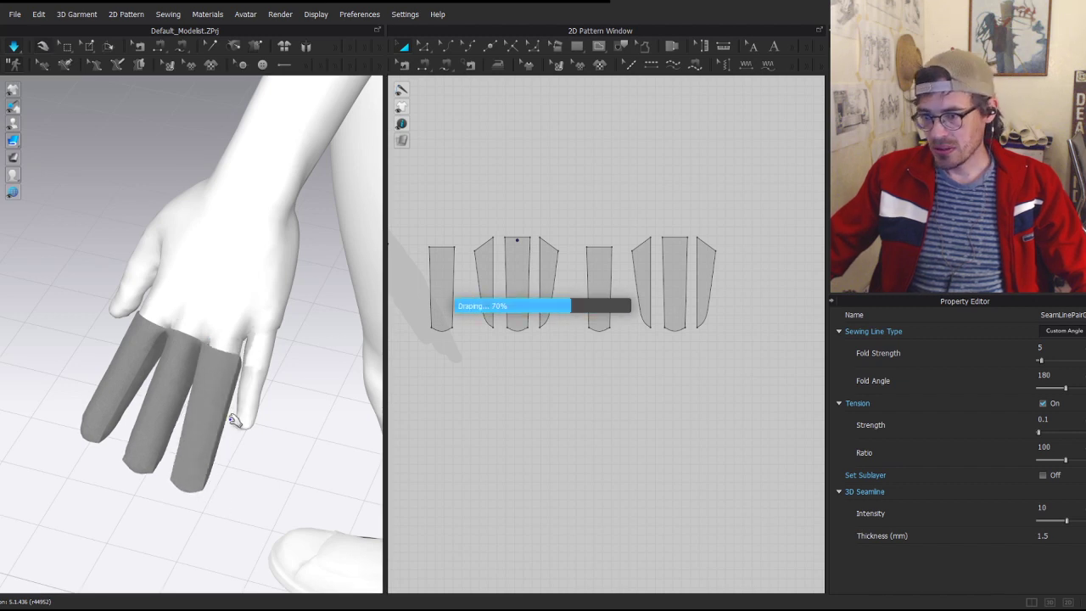
left_click(230, 365)
- Shorten all four ring-finger pieces together from the fingertip end and tug them toward the knuckle during simulation
scroll(688, 293, "up", 3)
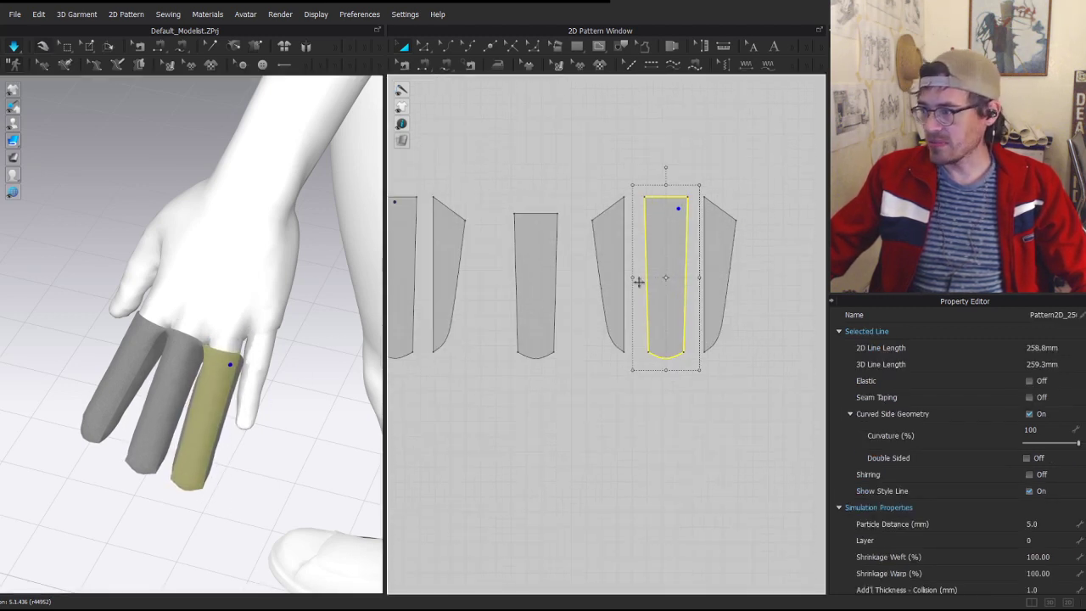
left_click_drag(761, 170, 517, 436)
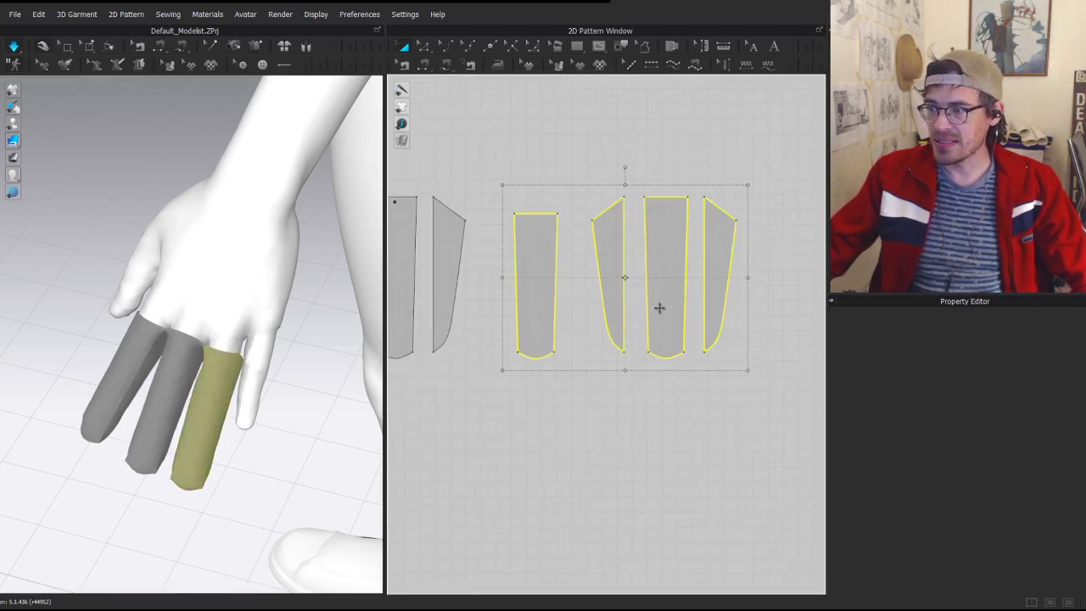
left_click_drag(625, 367, 628, 333)
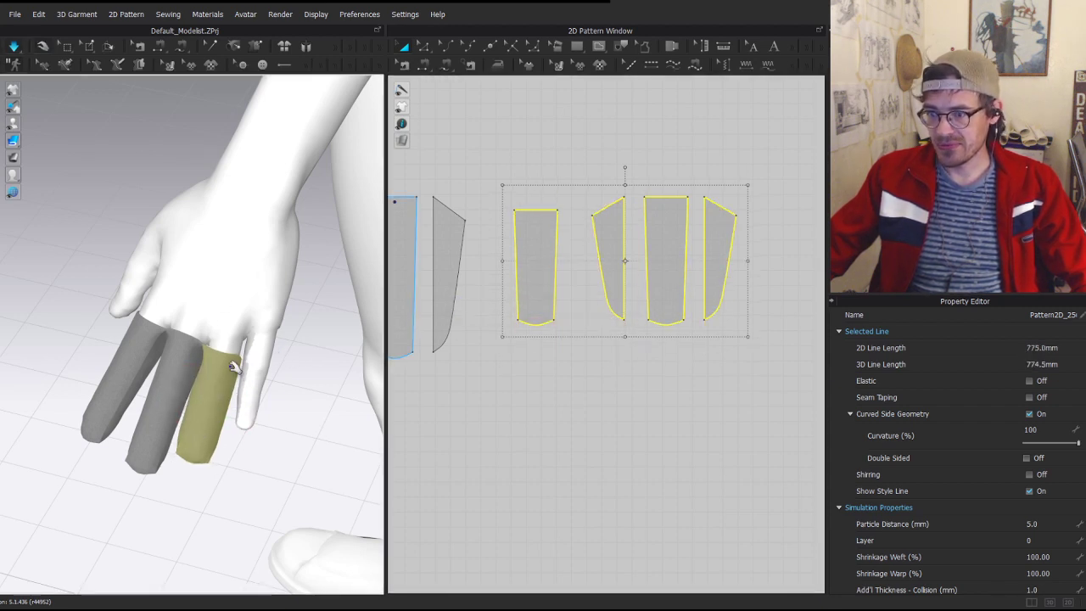
left_click_drag(234, 366, 243, 339)
scroll(287, 394, "up", 3)
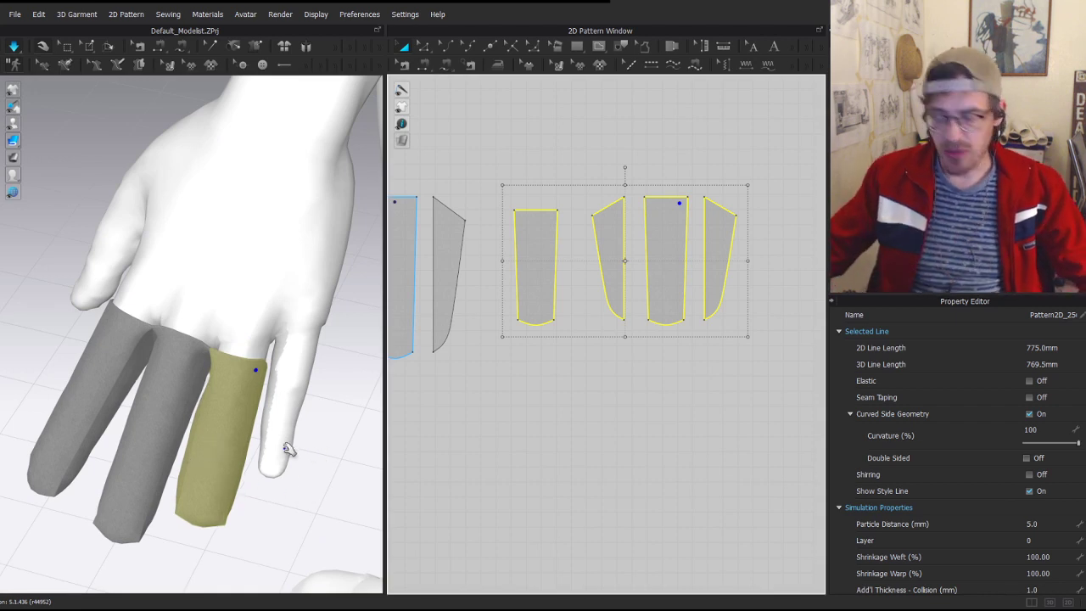
- Narrow all four ring-finger pieces together and pull the back piece up to the knuckle during simulation
left_click_drag(504, 261, 535, 260)
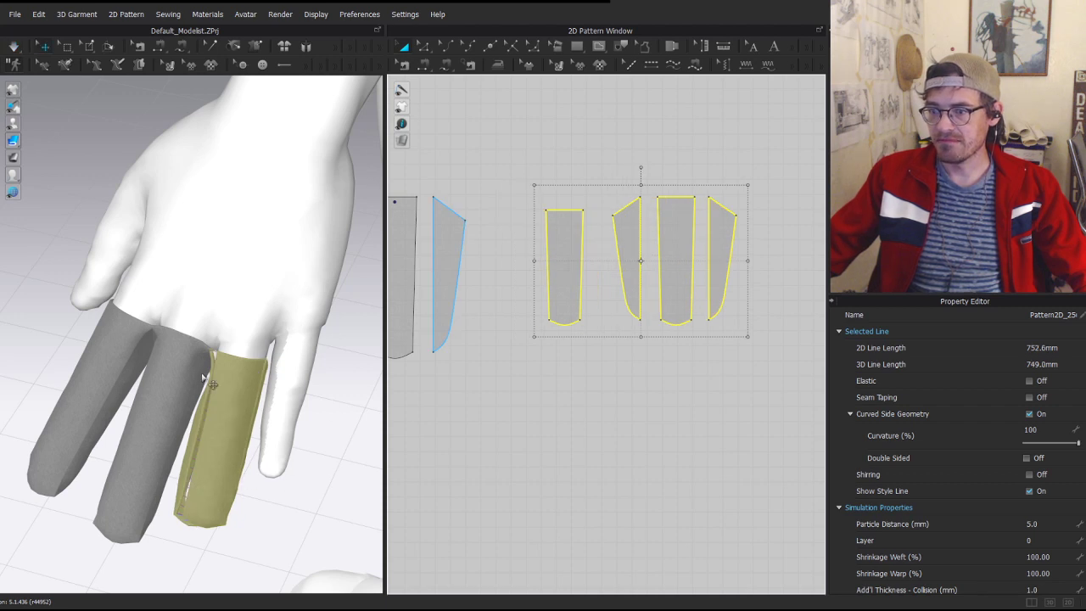
key("space")
left_click_drag(244, 357, 241, 347)
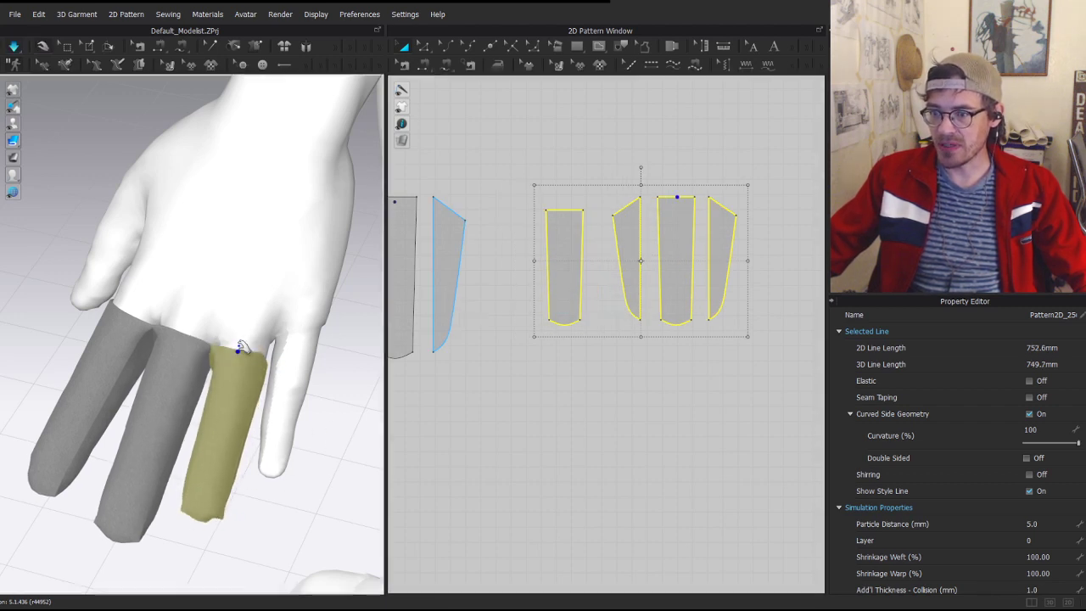
- Compare the sewn knuckle edges and move the ring-finger side piece's outer corner outward, lengthening its slanted edge to about 24.2 mm
key("b")
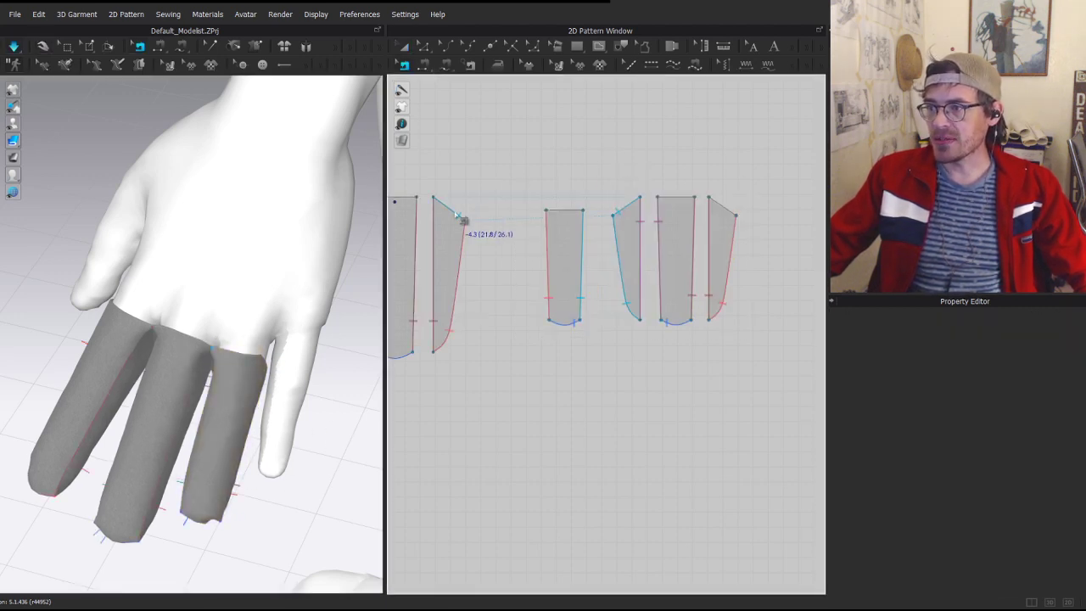
left_click(638, 204)
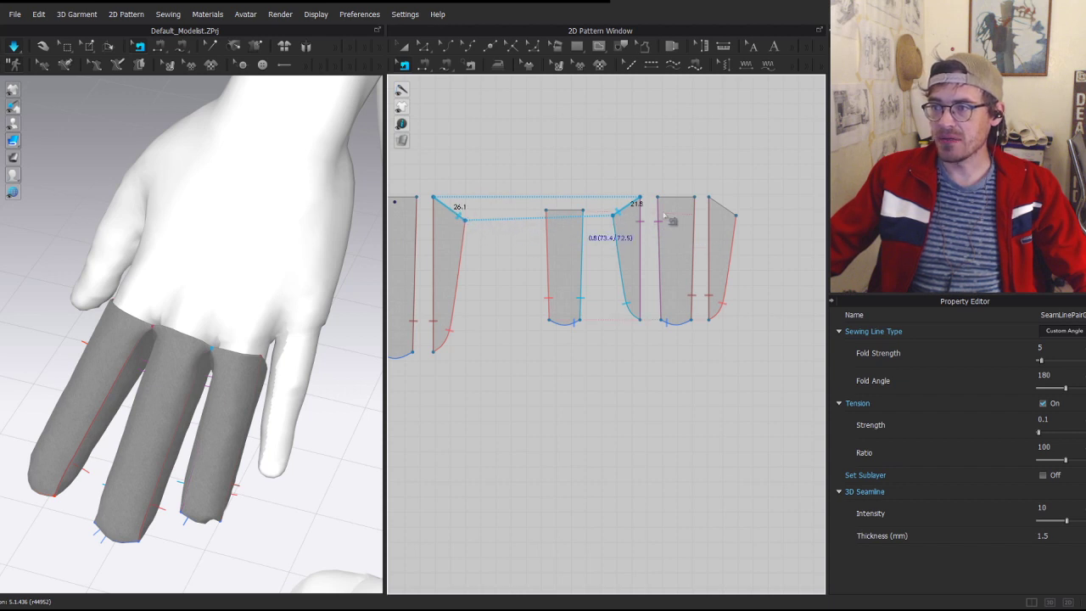
scroll(664, 215, "up", 5)
key("z")
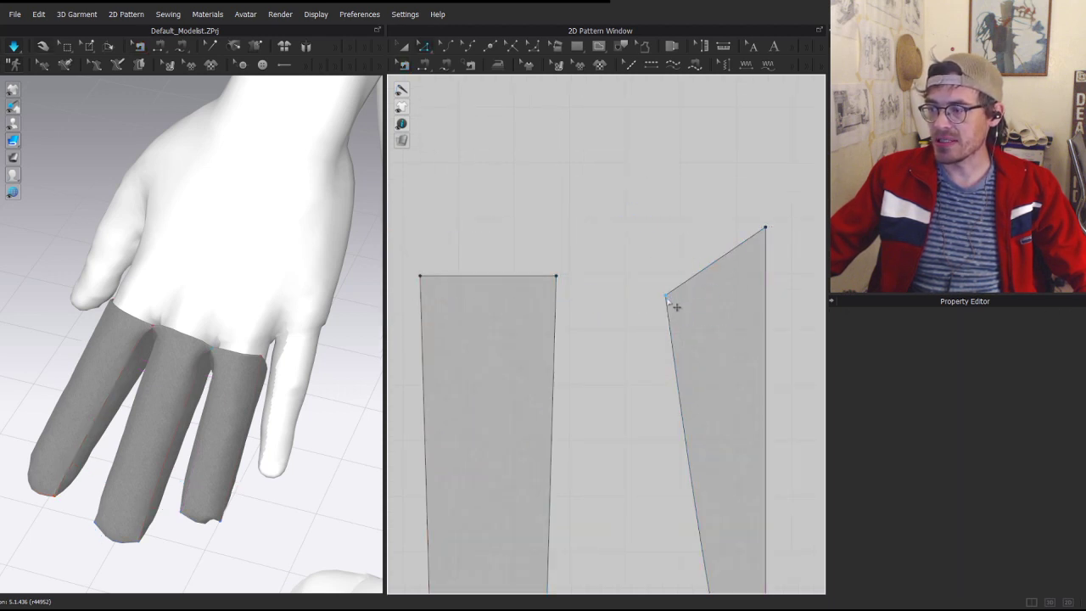
left_click_drag(676, 308, 655, 303)
key("b")
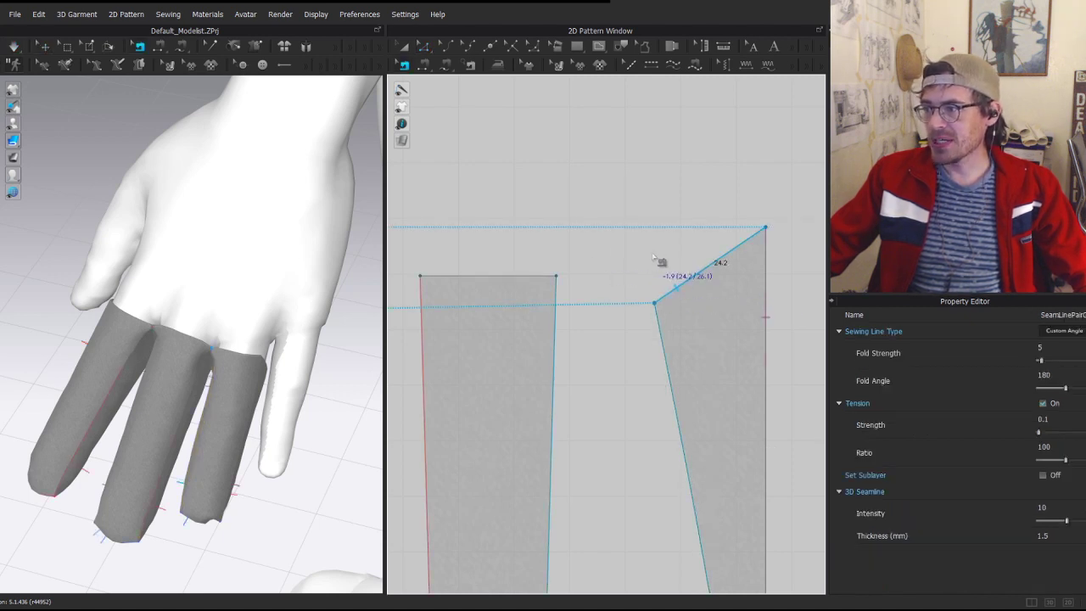
left_click(653, 258)
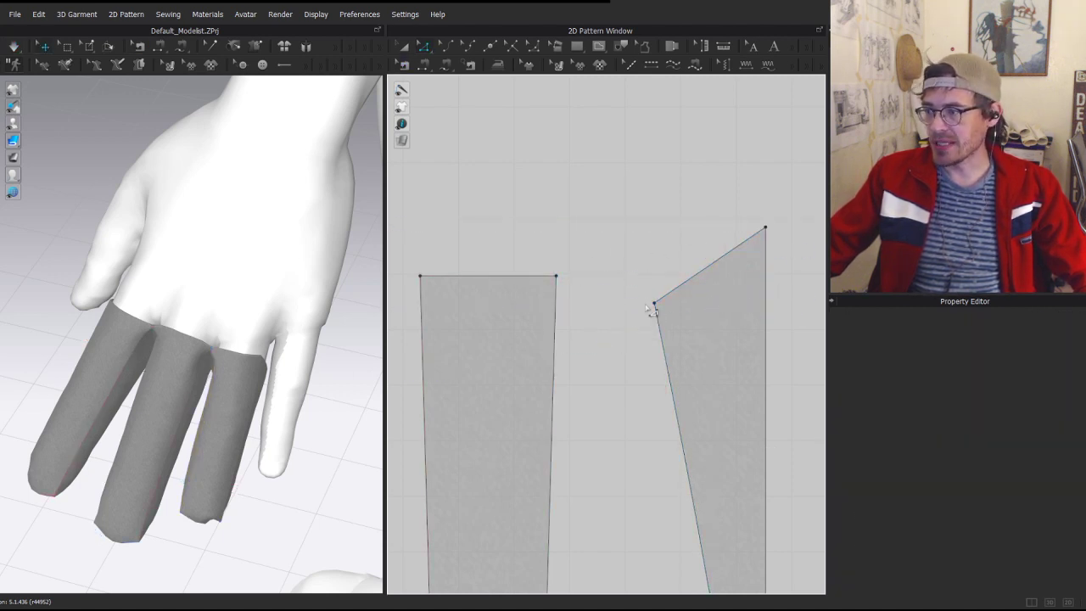
- Move the same side-piece corner farther outward to match its slanted edge to the 26.1 mm middle-finger edge
left_click_drag(664, 314, 645, 310)
key("b")
left_click(683, 283)
key("z")
key("b")
left_click(661, 299)
key("a")
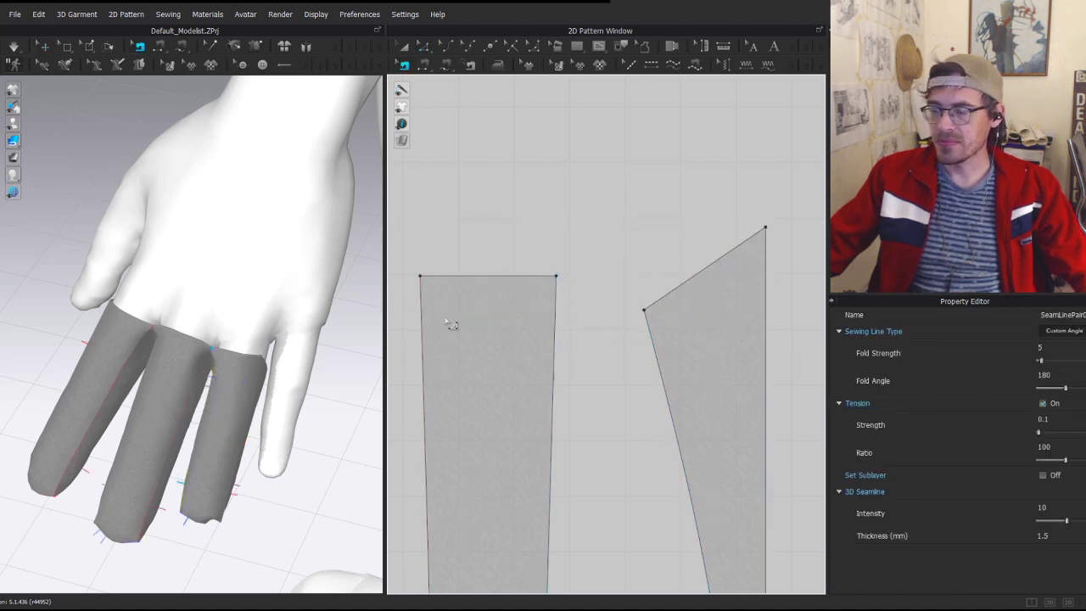
- Simulate the reshaped ring finger and tug the index-finger and ring-finger pieces toward the knuckles, checking the fit from several sides
scroll(463, 322, "down", 3)
key("space")
scroll(612, 341, "down", 4)
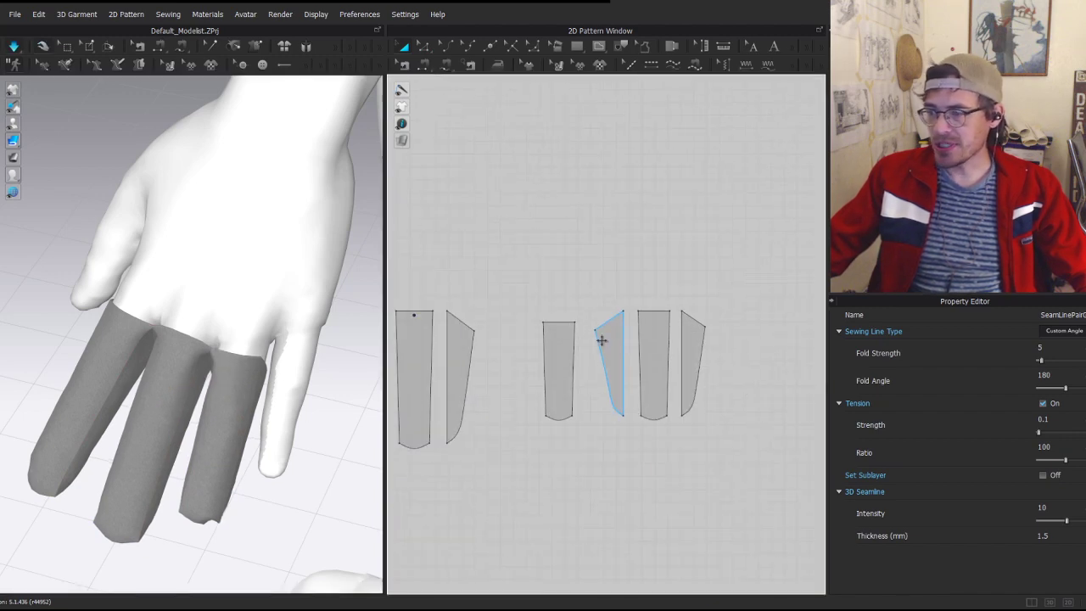
left_click(603, 342)
left_click(257, 366)
scroll(521, 334, "up", 3)
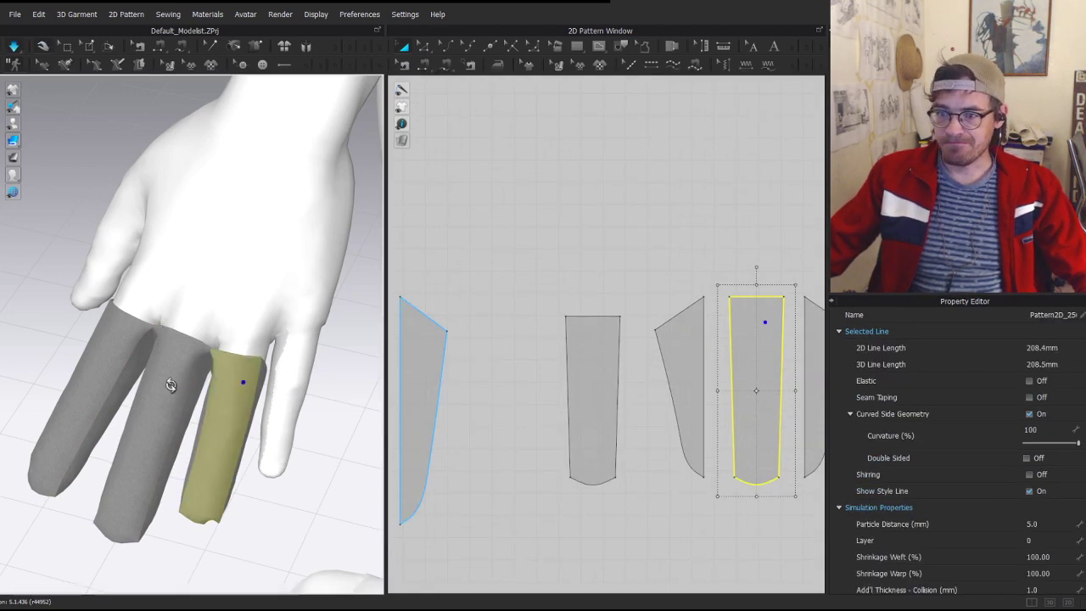
right_click_drag(172, 387, 192, 271)
left_click_drag(104, 346, 96, 323)
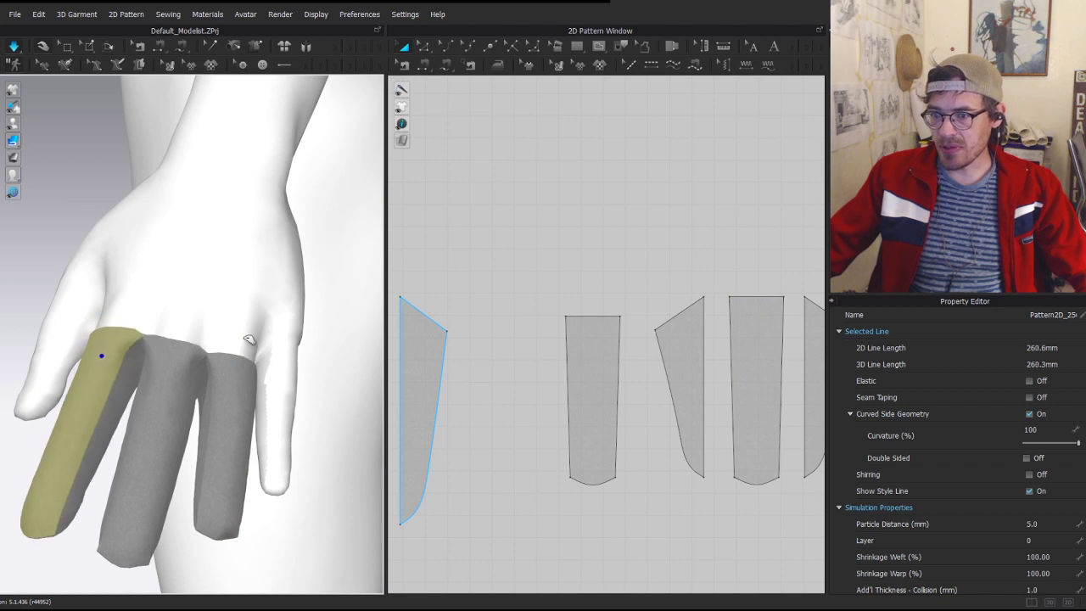
left_click_drag(240, 357, 239, 332)
right_click_drag(240, 347, 236, 360)
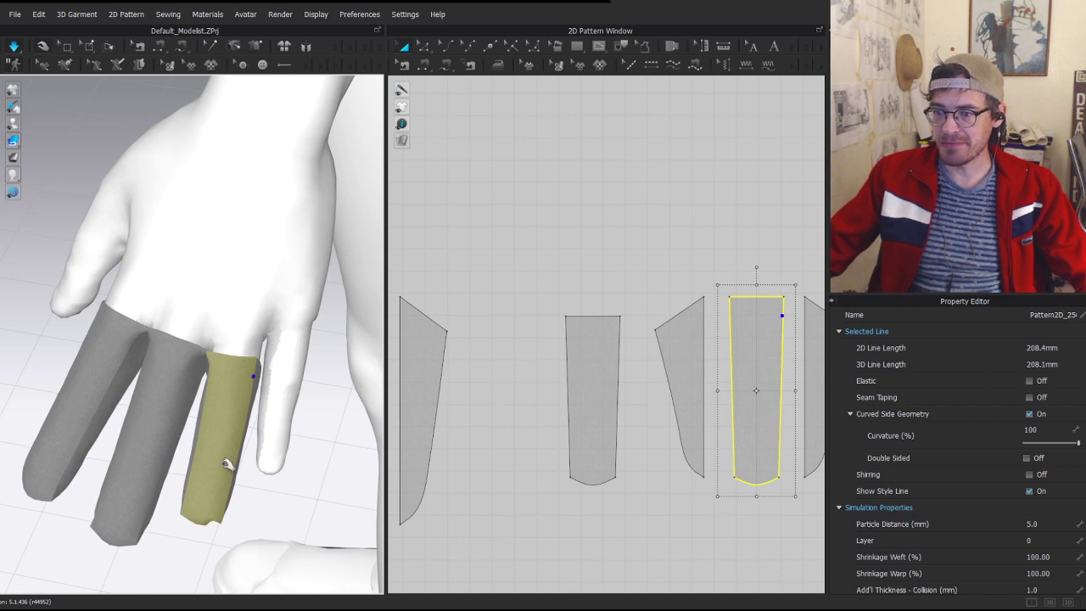
right_click_drag(227, 464, 260, 373)
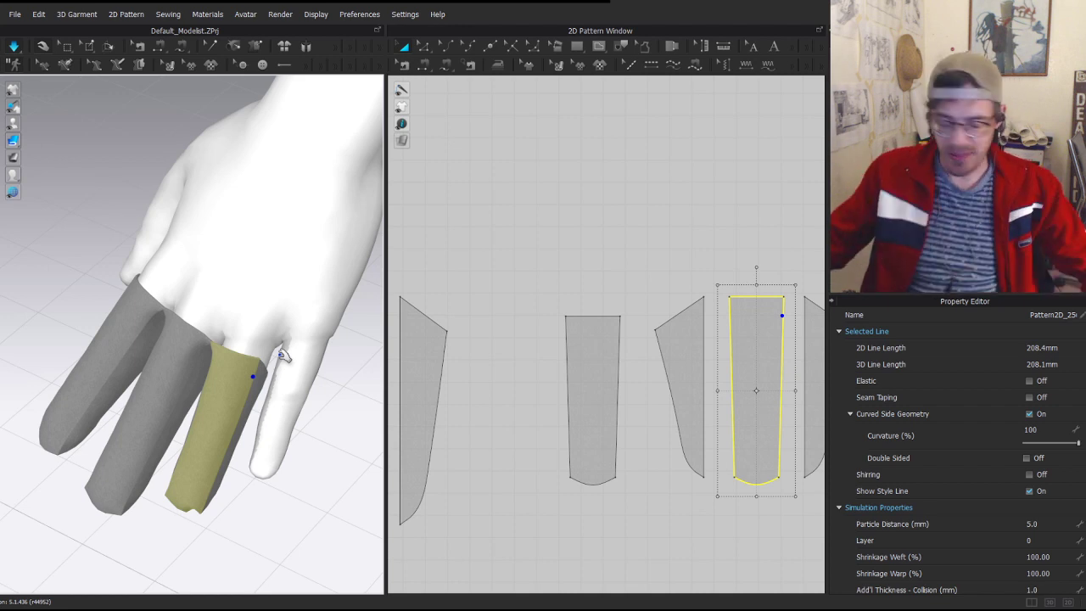
- Edit the outer knuckle corner of the ring finger's side piece facing the little finger
middle_click_drag(720, 268, 654, 257)
key("z")
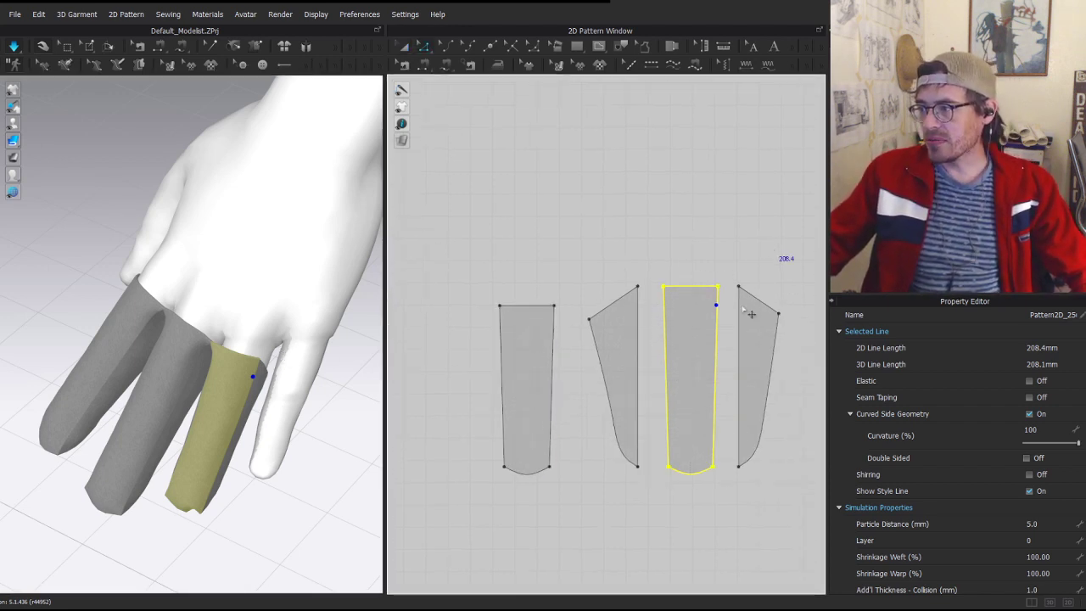
left_click(728, 317)
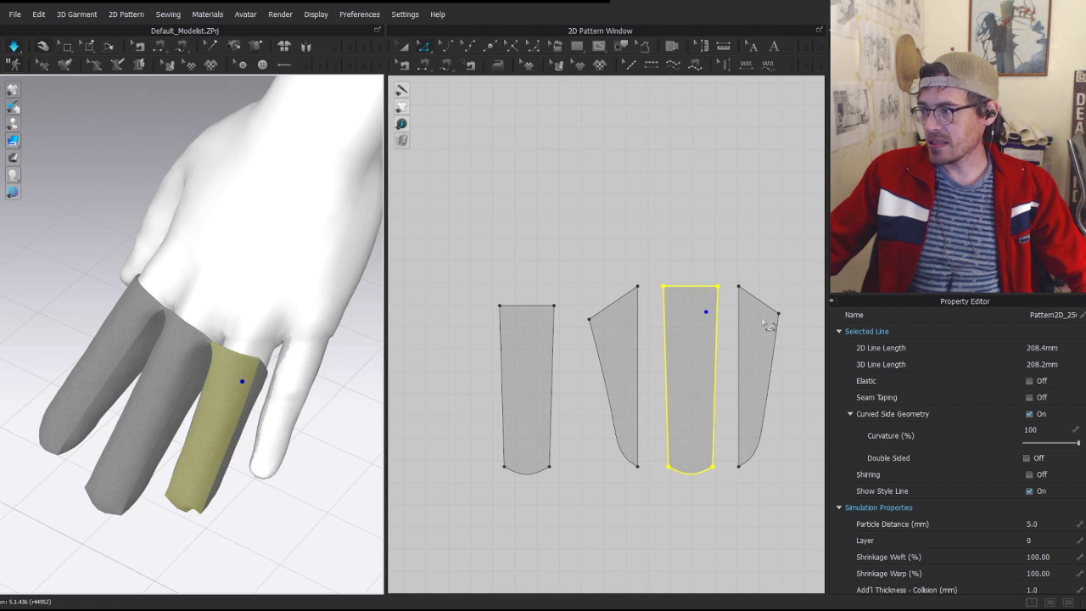
- Raise the outer top corners of the ring finger's palm and back pieces together with the outer side piece's whole top edge
key("a")
left_click(261, 382)
mouse_move(261, 381)
right_mouse_down()
mouse_move(271, 362)
mouse_move(268, 374)
right_mouse_up()
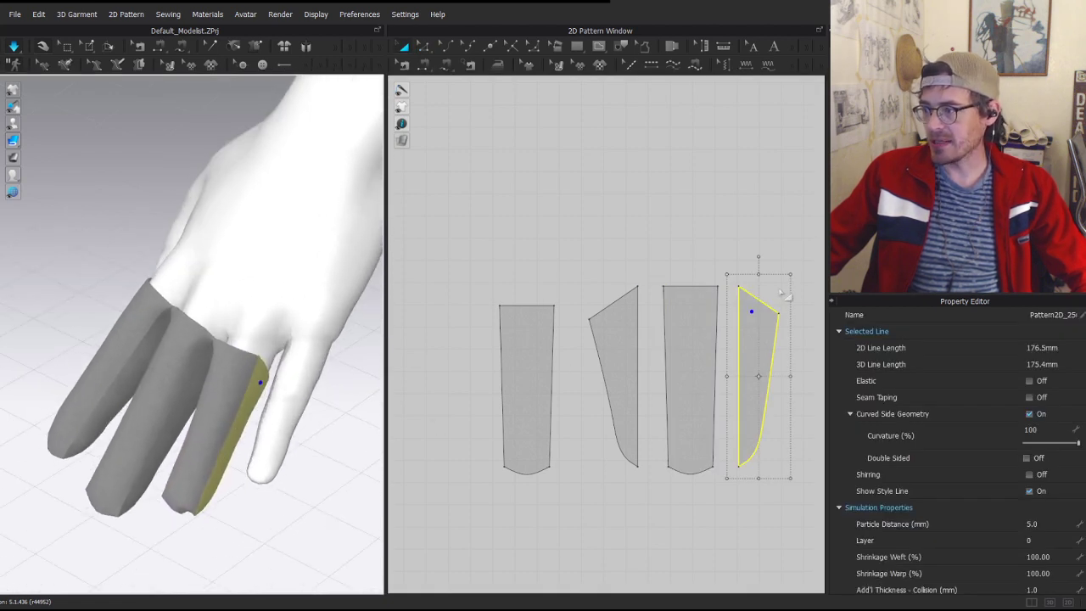
left_click(251, 360)
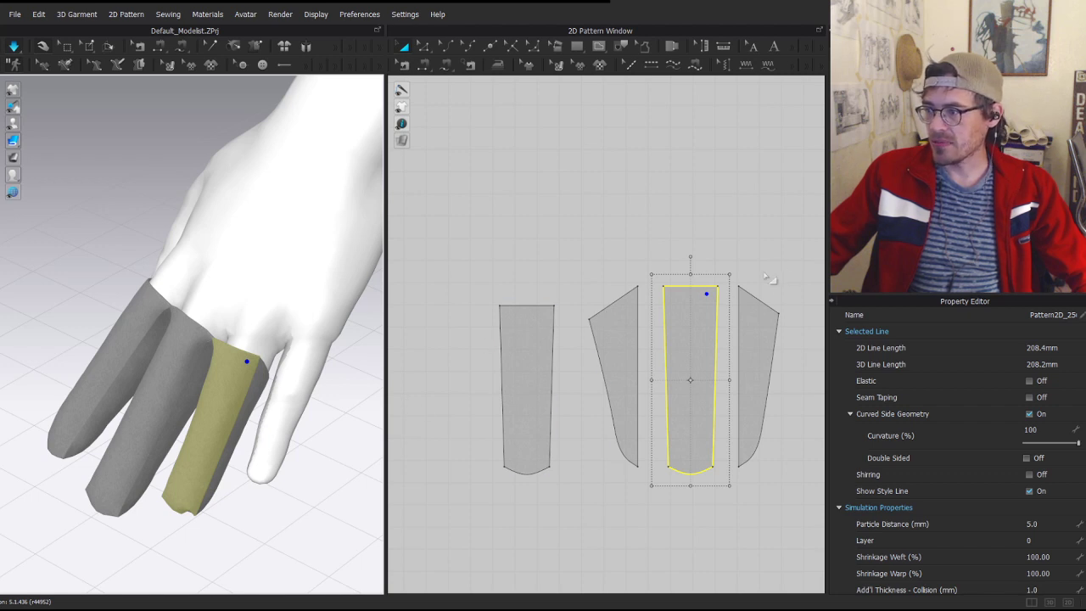
right_click_drag(291, 415, 217, 383)
left_click(217, 362)
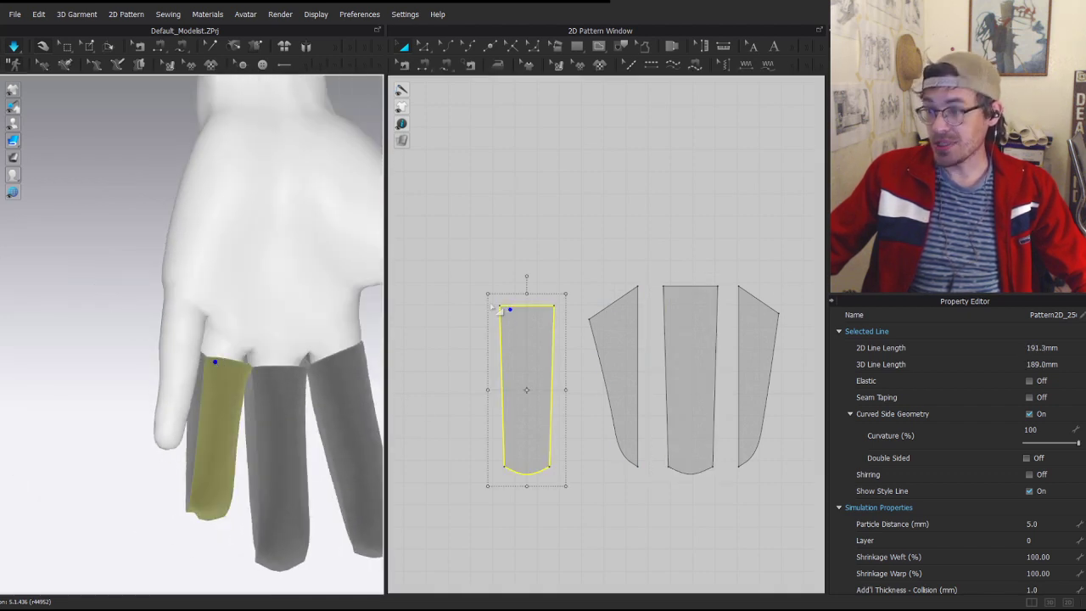
key("z")
left_click_drag(483, 286, 507, 318)
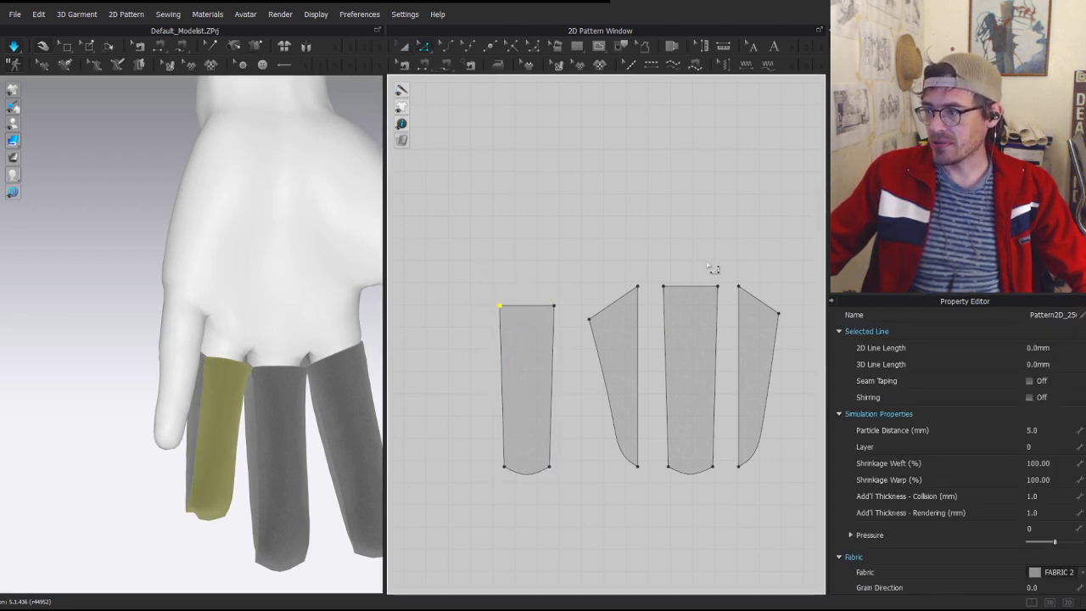
left_click(758, 303)
left_click(761, 308)
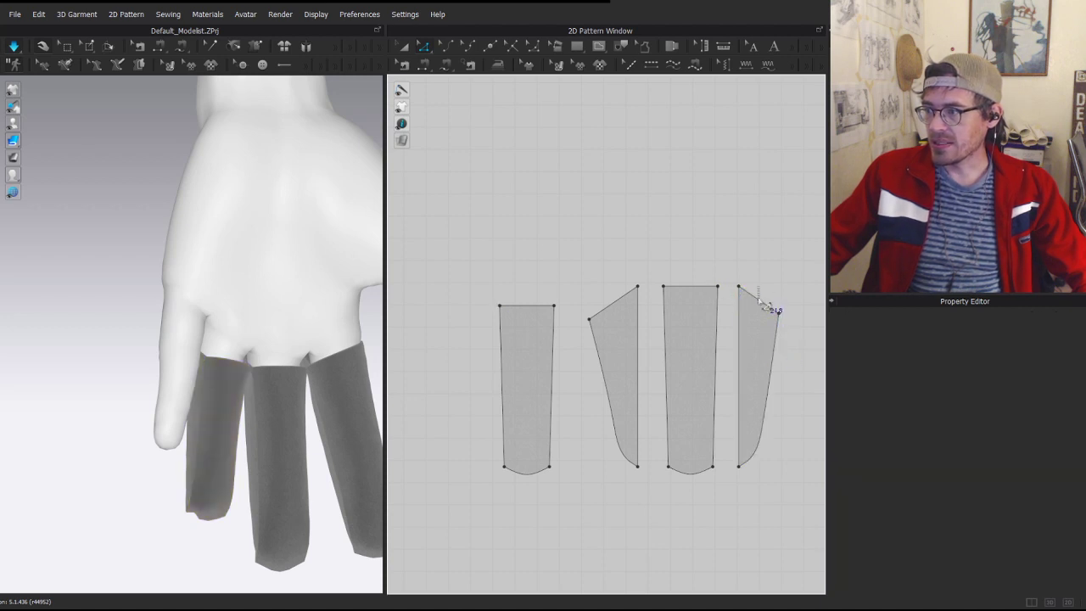
left_click_drag(791, 319, 753, 283)
left_click(499, 307, "shift")
key("space")
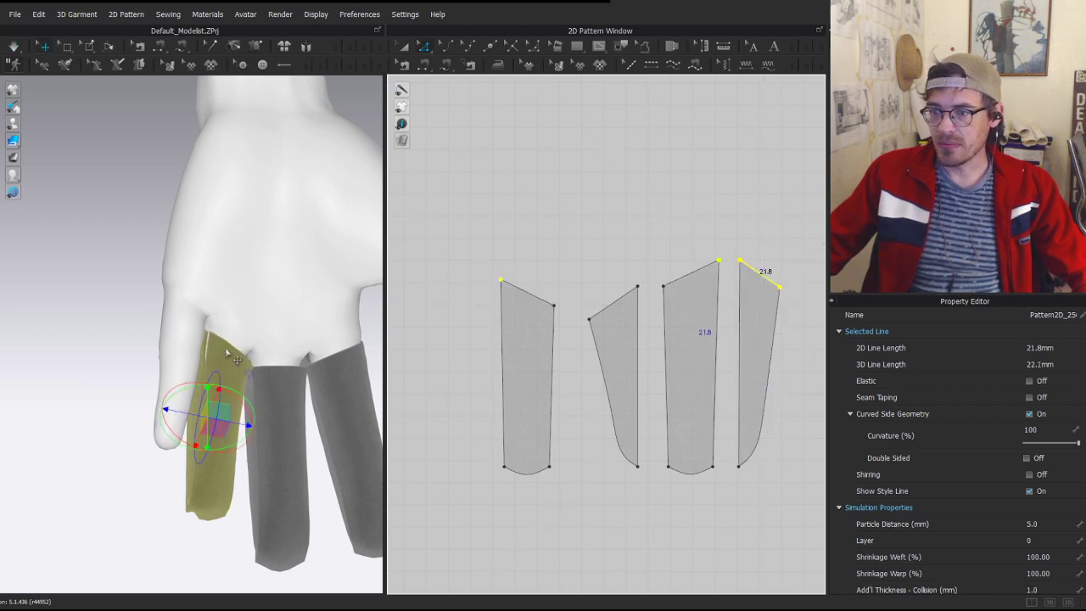
- Simulate the ring finger sleeve and pull its raised top edge into place around the base of the finger
right_click_drag(246, 285, 270, 348)
scroll(270, 348, "up", 3)
middle_click_drag(270, 348, 136, 294)
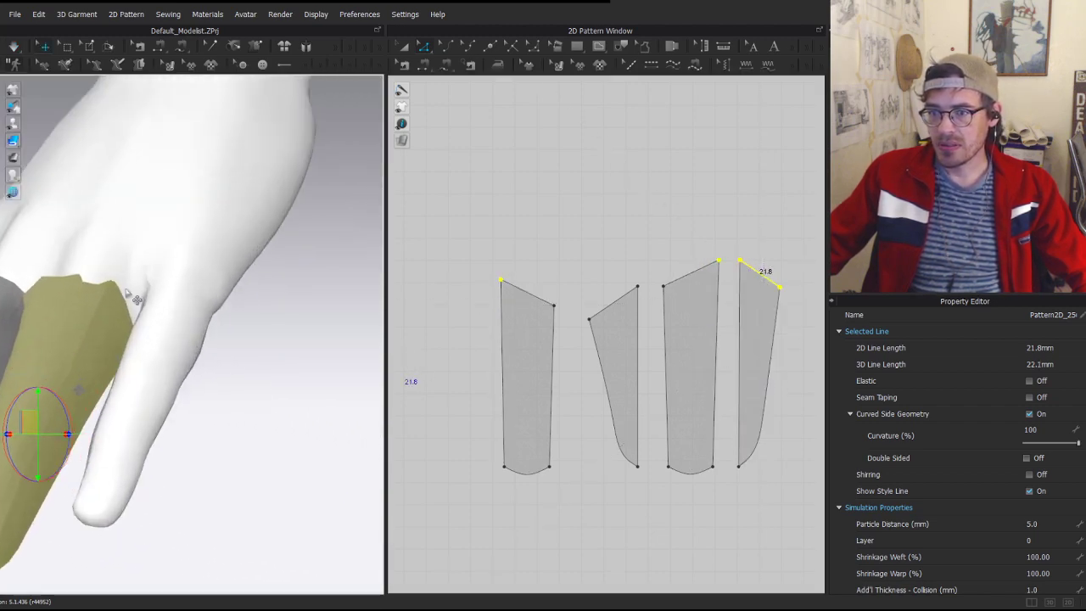
right_click_drag(86, 276, 134, 284)
key("space")
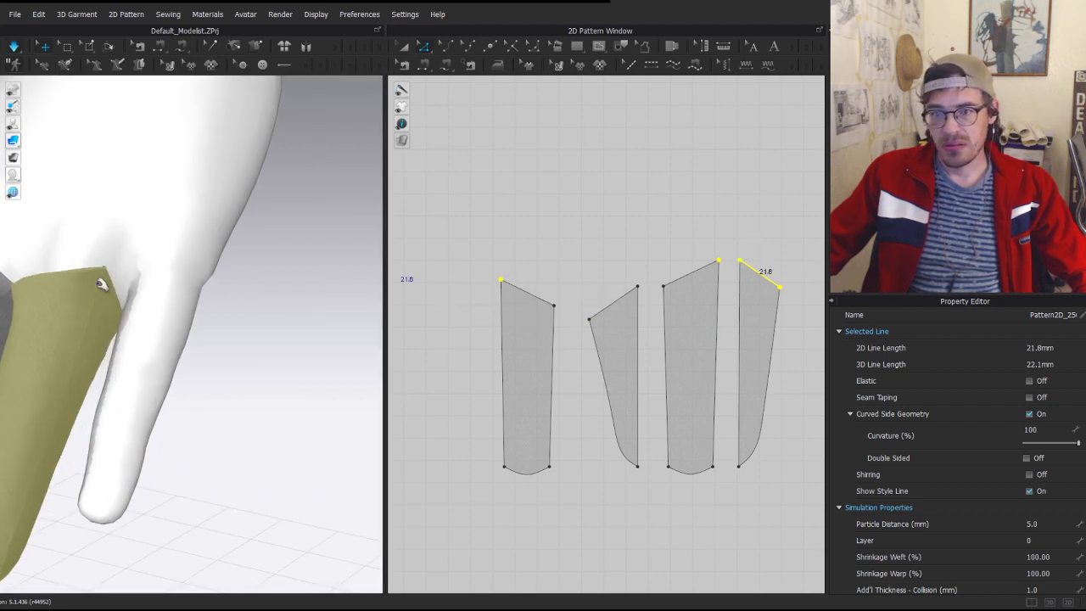
left_click_drag(106, 282, 86, 327)
key("a")
right_click_drag(86, 326, 155, 287)
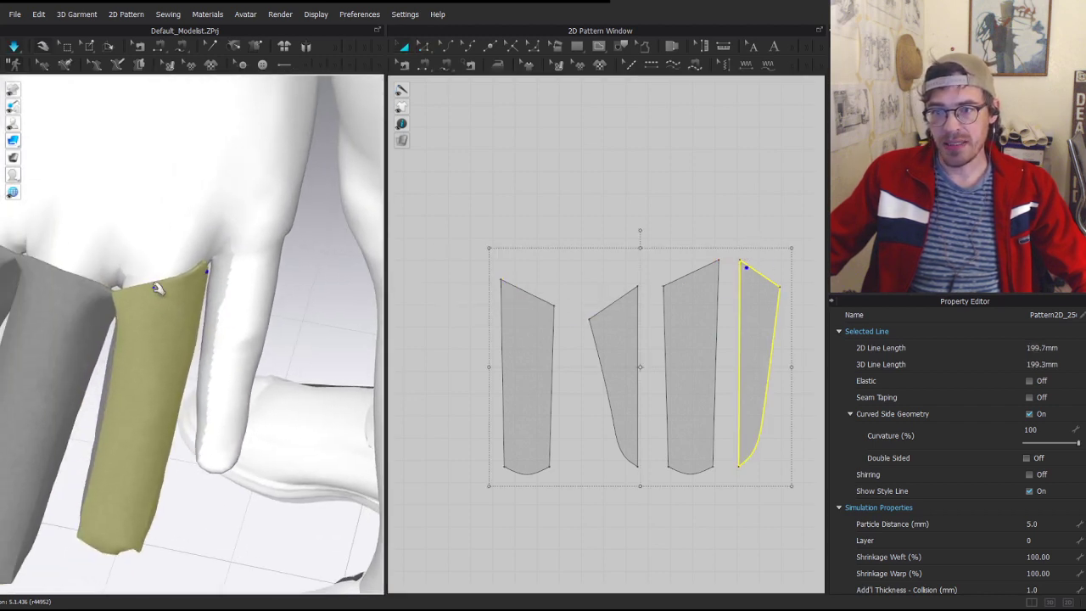
mouse_move(118, 292)
left_mouse_down()
mouse_move(118, 254)
mouse_move(118, 287)
left_mouse_up()
left_click(124, 306)
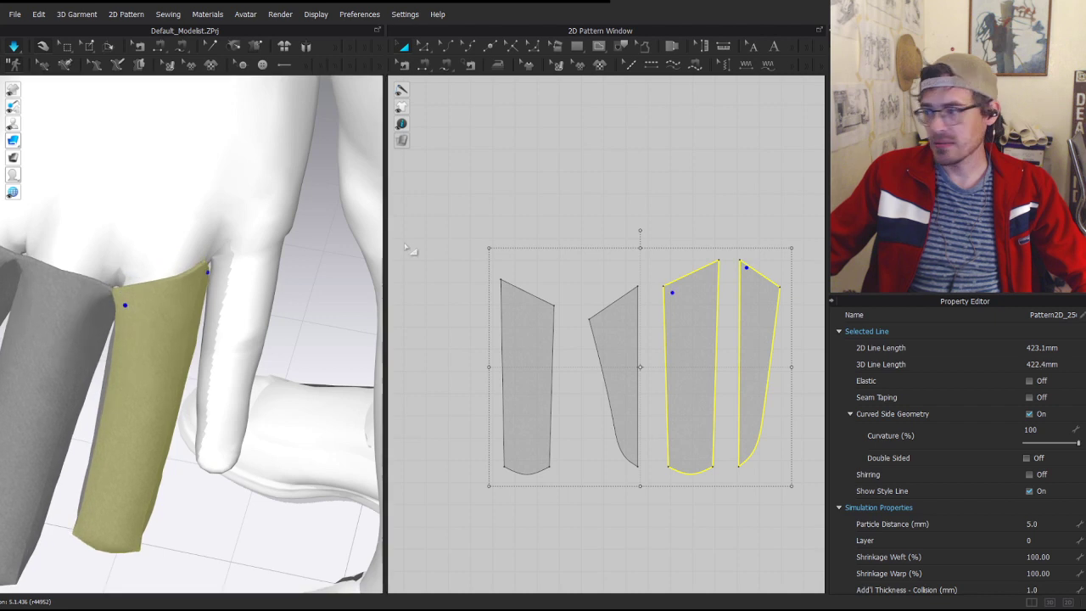
key("space")
- Copy the index finger's three pattern pieces and paste the duplicate beside the ring finger's pieces in the 2D layout
scroll(220, 369, "down", 2)
scroll(567, 271, "down", 3)
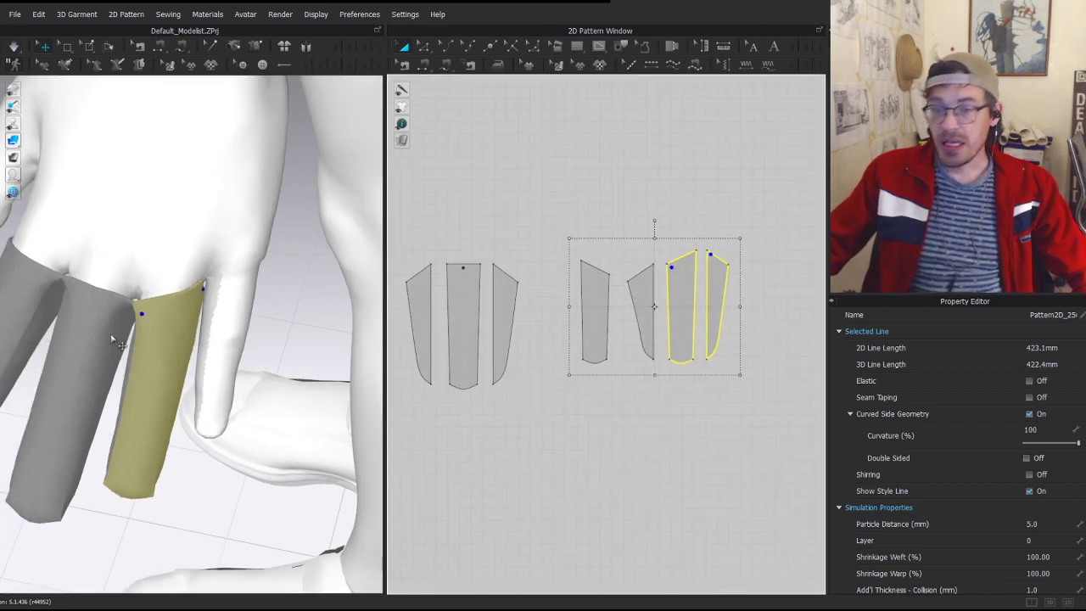
scroll(467, 350, "down", 3)
middle_click_drag(472, 350, 655, 337)
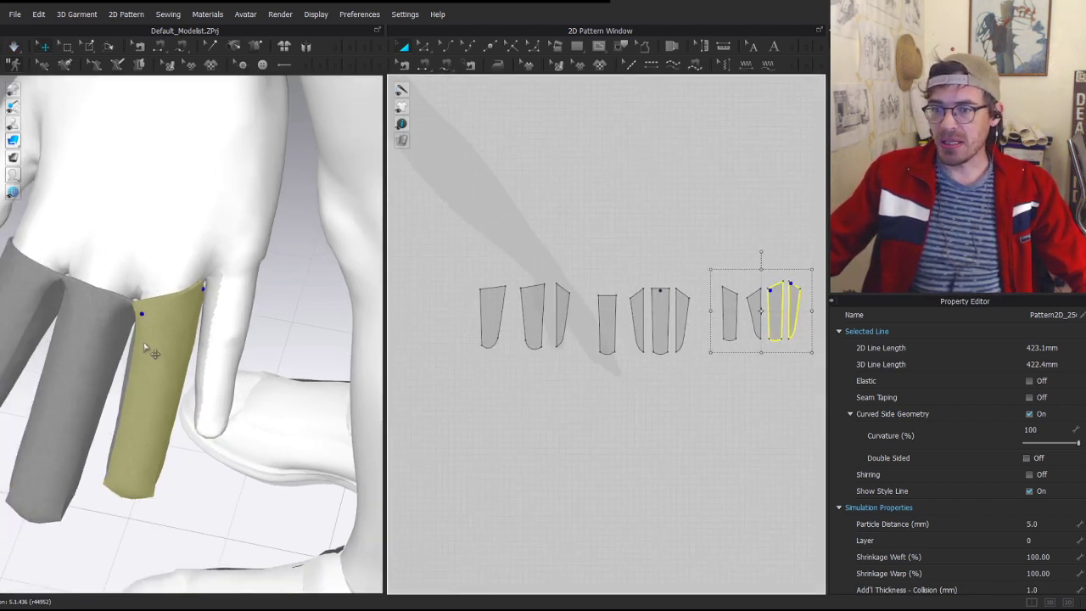
middle_click_drag(145, 344, 299, 334)
left_click(139, 325)
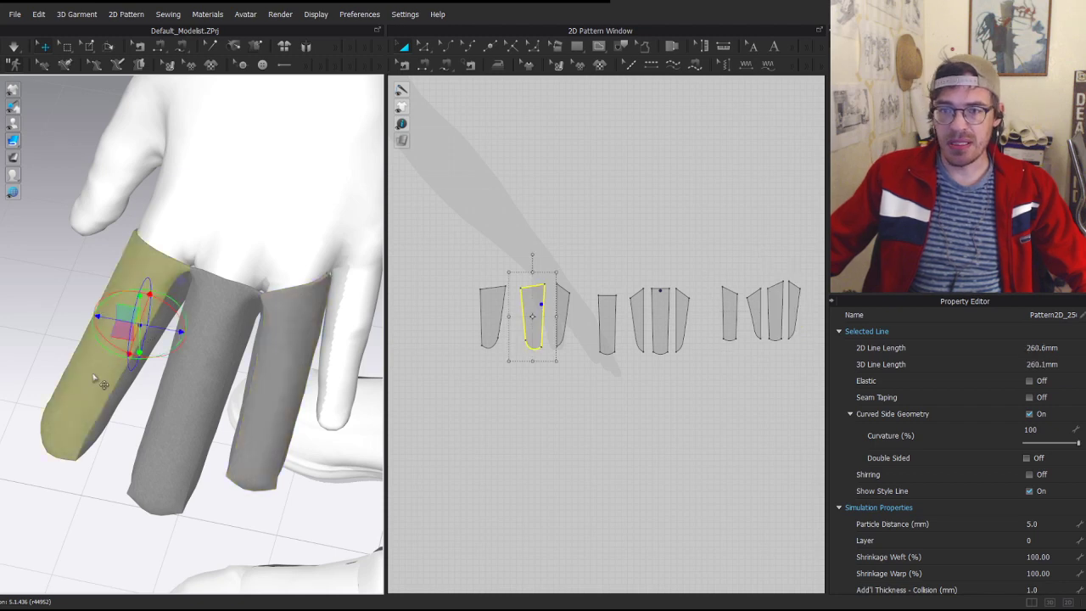
key("z")
right_click_drag(325, 362, 322, 325)
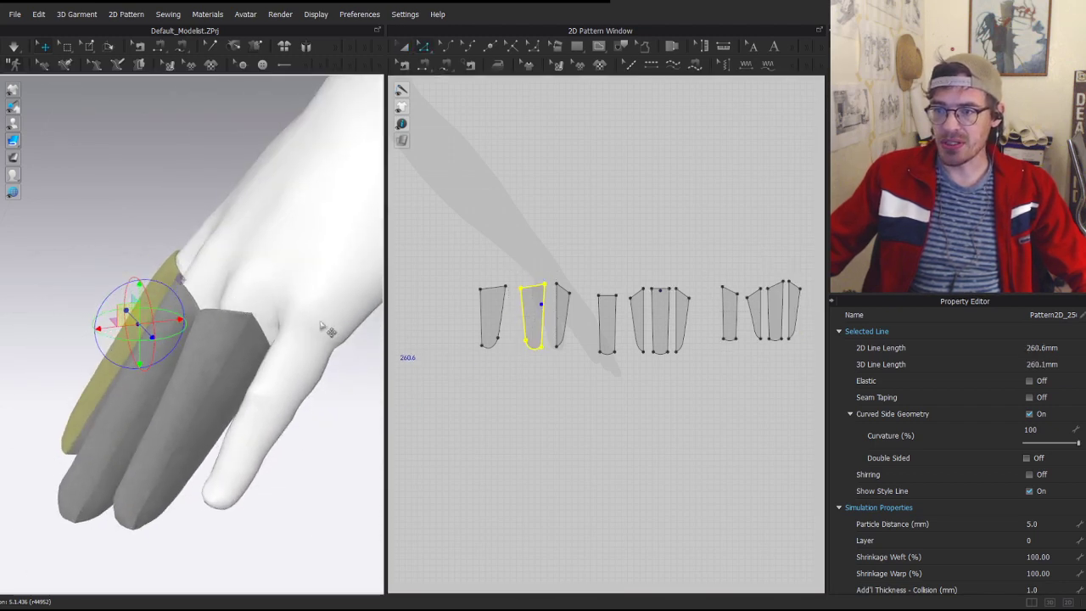
right_click_drag(224, 353, 370, 360)
key("a")
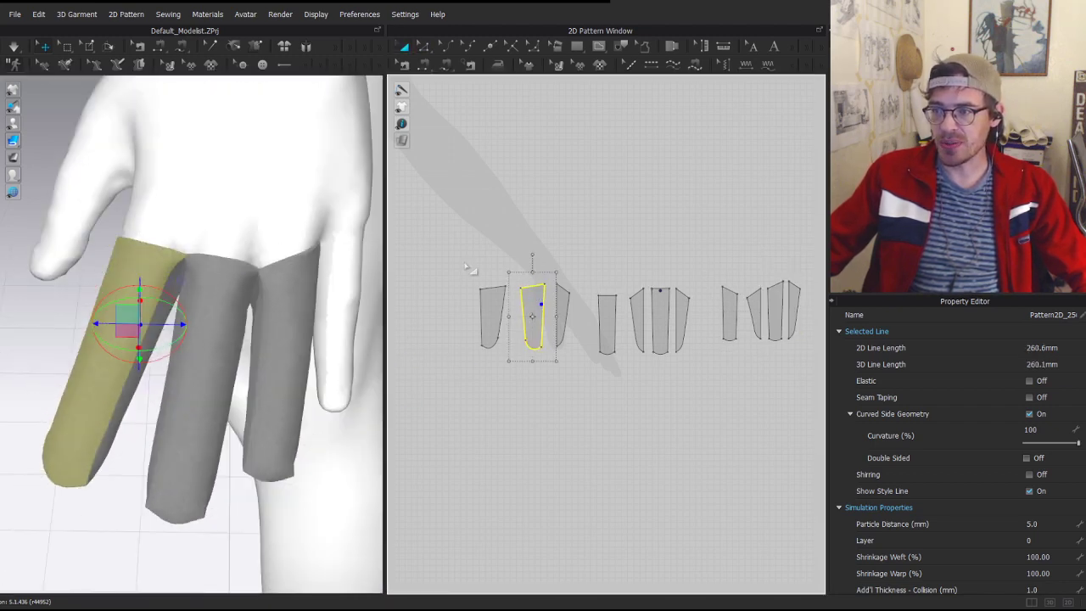
left_click_drag(464, 262, 579, 359)
middle_click_drag(554, 321, 423, 338)
key("ctrl+c")
key("ctrl+v")
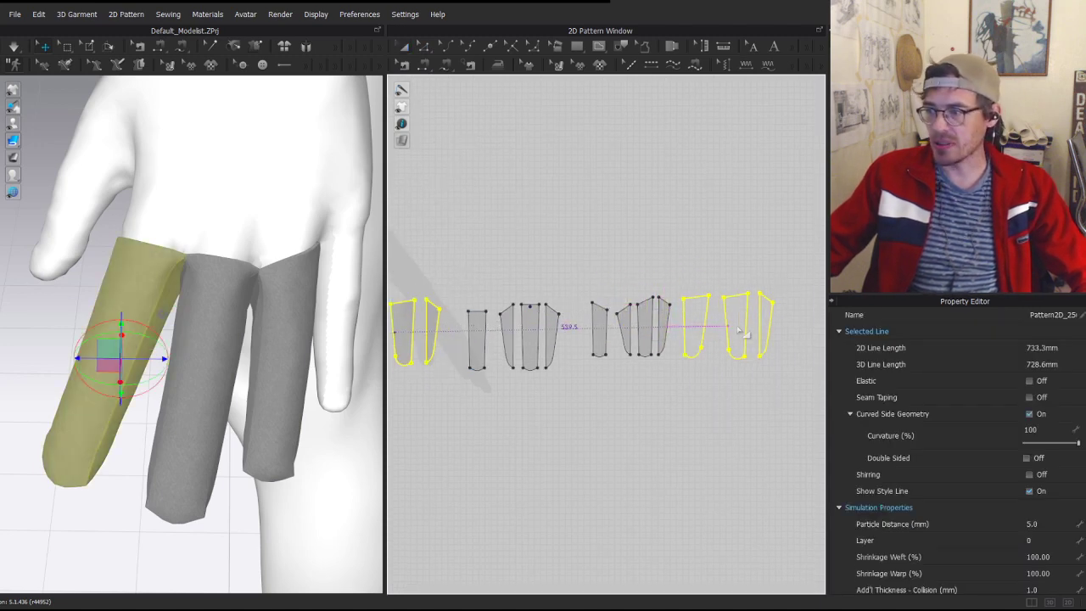
left_click(738, 338)
- Bring the pasted finger sleeve close to the gloved hand's little finger in the 3D view
middle_click_drag(322, 371, 181, 393)
scroll(297, 417, "down", 10)
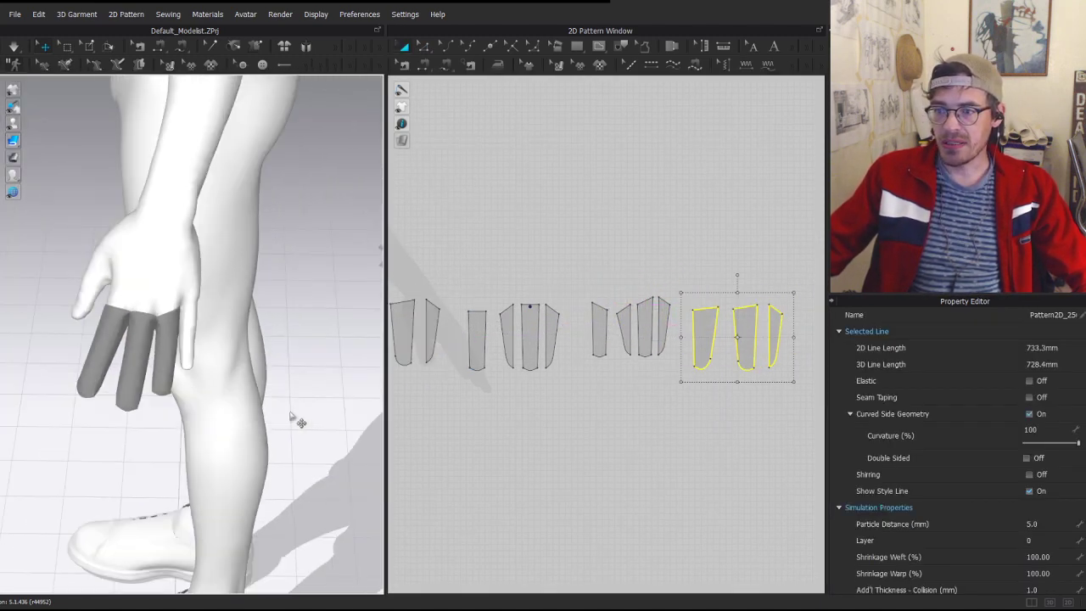
left_click_drag(133, 492, 185, 332)
scroll(188, 334, "up", 6)
right_click_drag(200, 361, 161, 363)
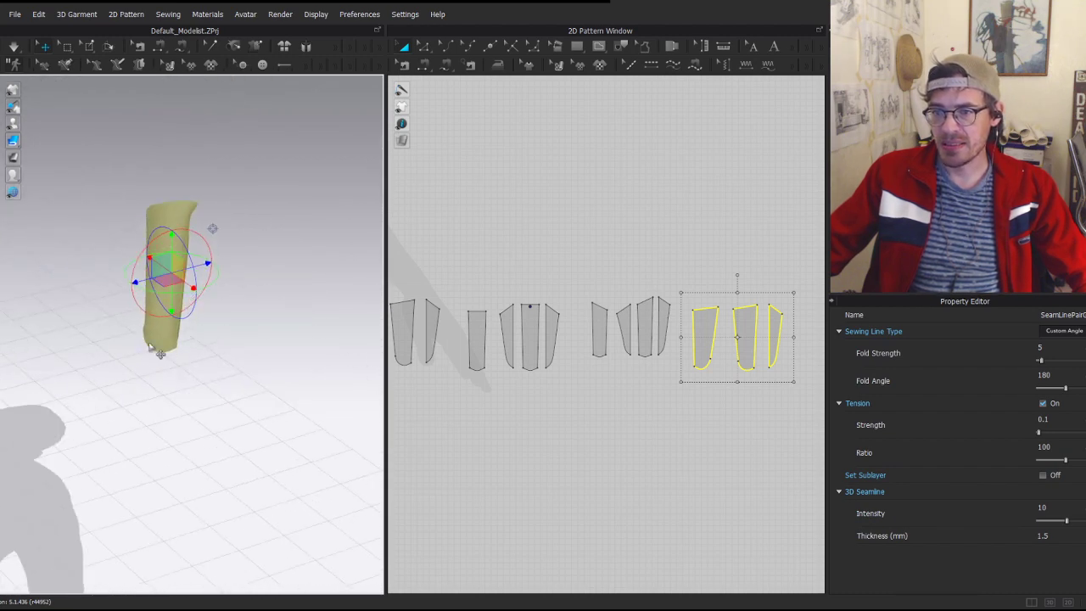
middle_click_drag(162, 363, 301, 380)
left_click_drag(295, 314, 340, 307)
right_click_drag(313, 360, 230, 312)
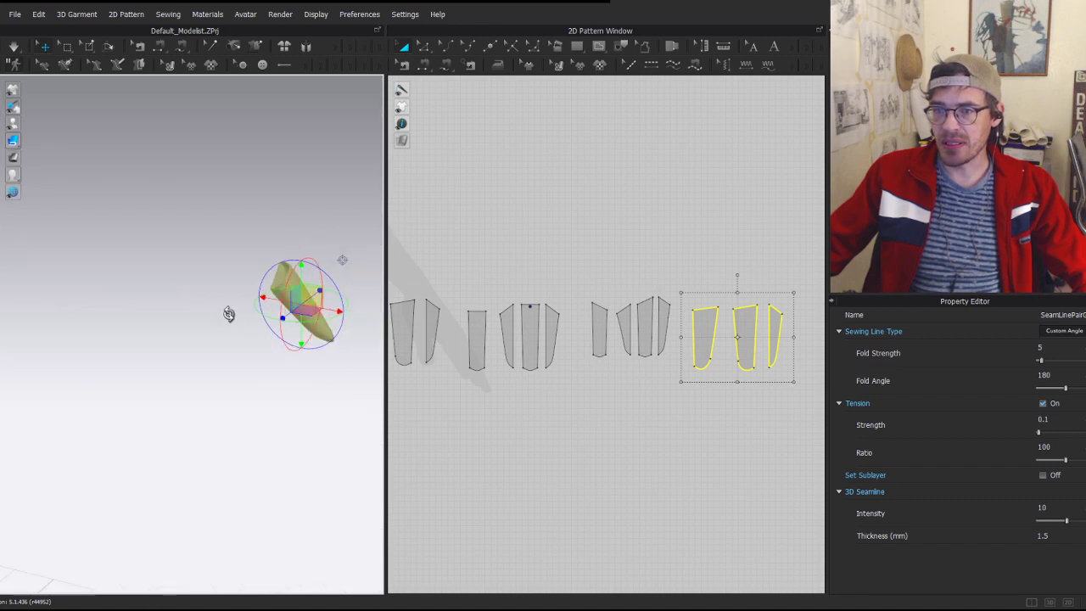
left_click_drag(307, 296, 53, 446)
middle_click_drag(62, 439, 314, 303)
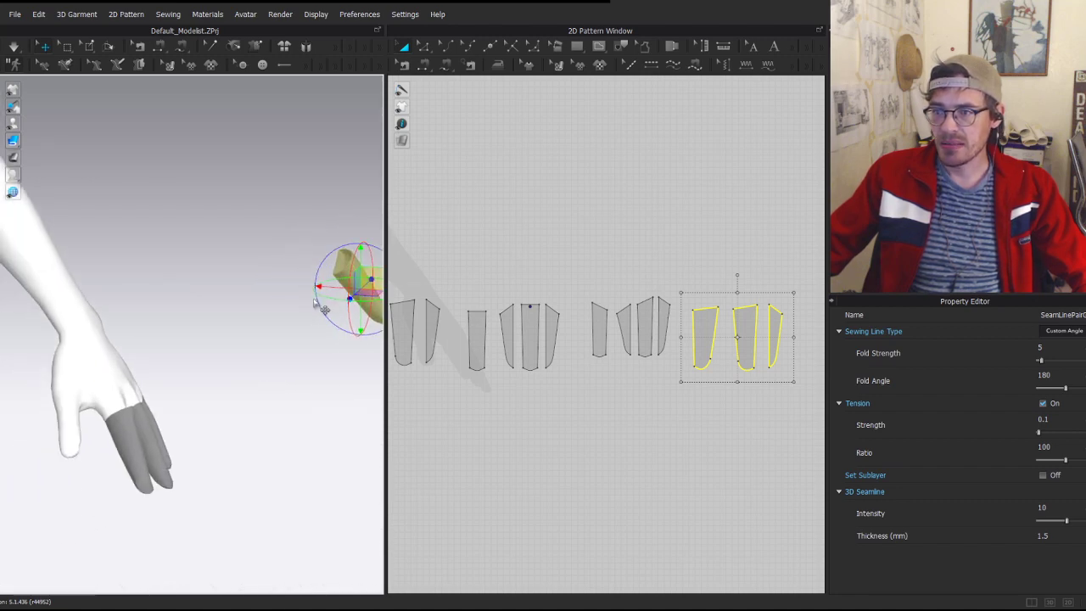
left_click_drag(376, 273, 178, 416)
- Rotate the copied sleeve to follow the little finger and slide it up over the finger to its base
right_click_drag(220, 405, 143, 372)
scroll(161, 424, "up", 5)
middle_click_drag(212, 416, 257, 285)
right_click_drag(257, 285, 248, 310)
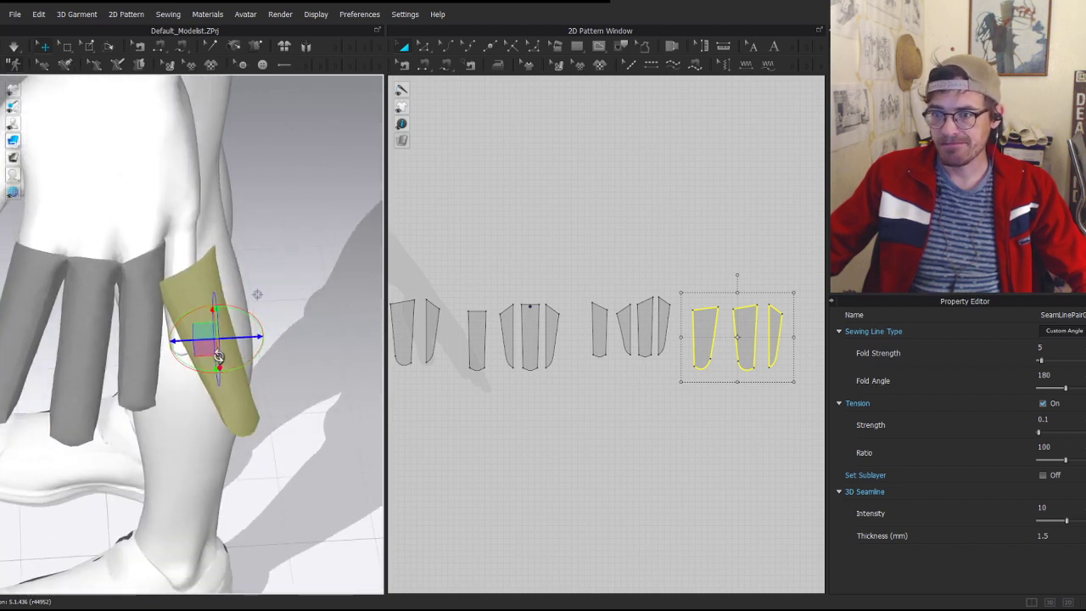
key("2")
left_click_drag(280, 241, 205, 204)
right_click_drag(225, 218, 204, 121)
middle_click_drag(244, 151, 209, 291)
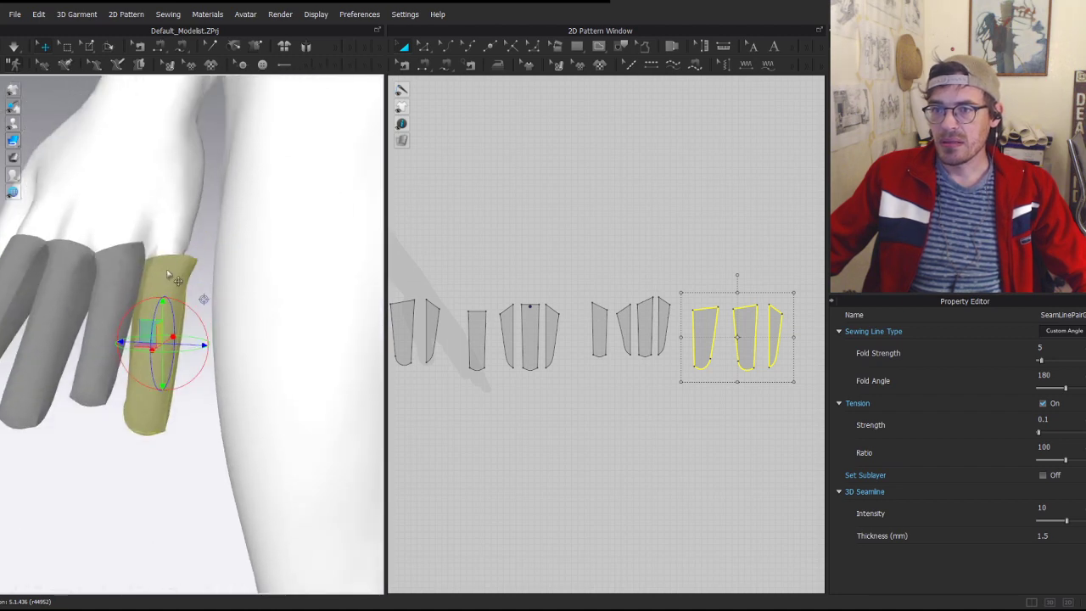
left_click_drag(167, 270, 170, 255)
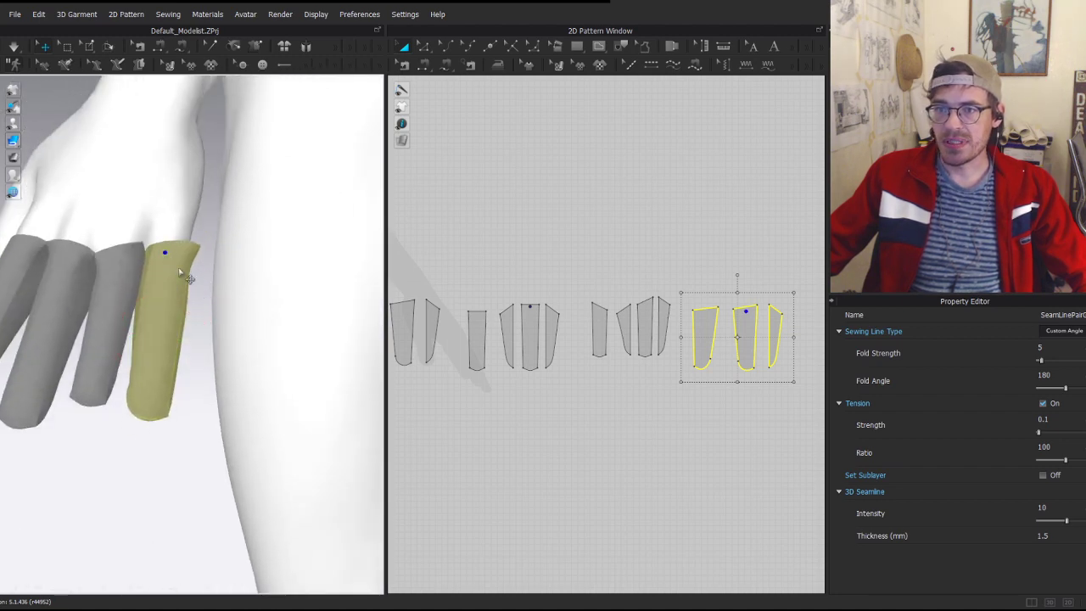
- Simulate the copied sleeve so it drapes around the little finger
left_click(170, 431)
key("space")
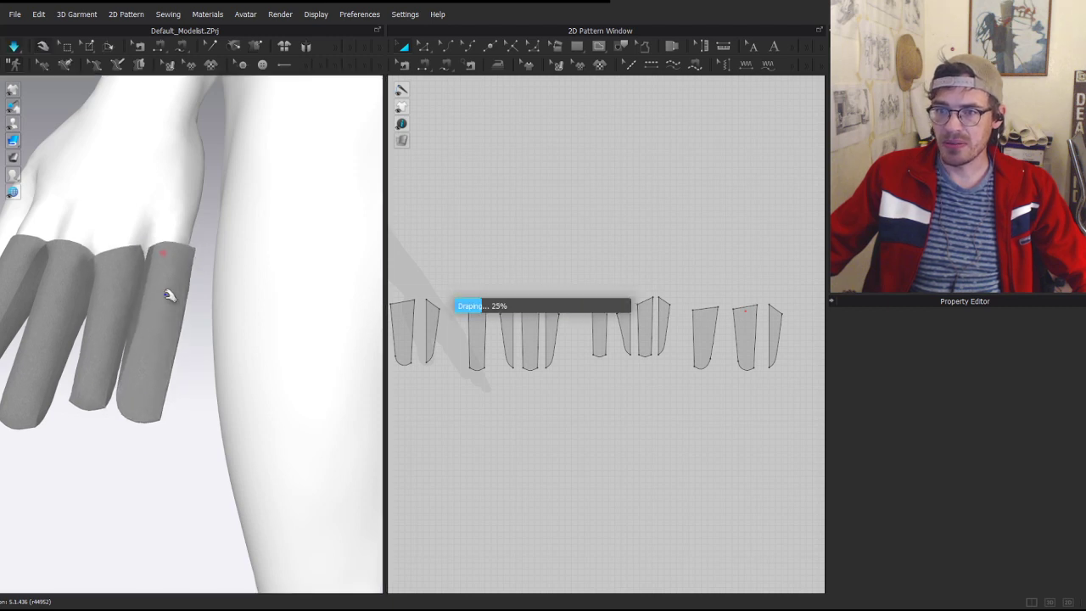
left_click(171, 358)
key("space")
- Flip the little finger sleeve's back piece horizontally in the 2D layout
scroll(165, 299, "up", 3)
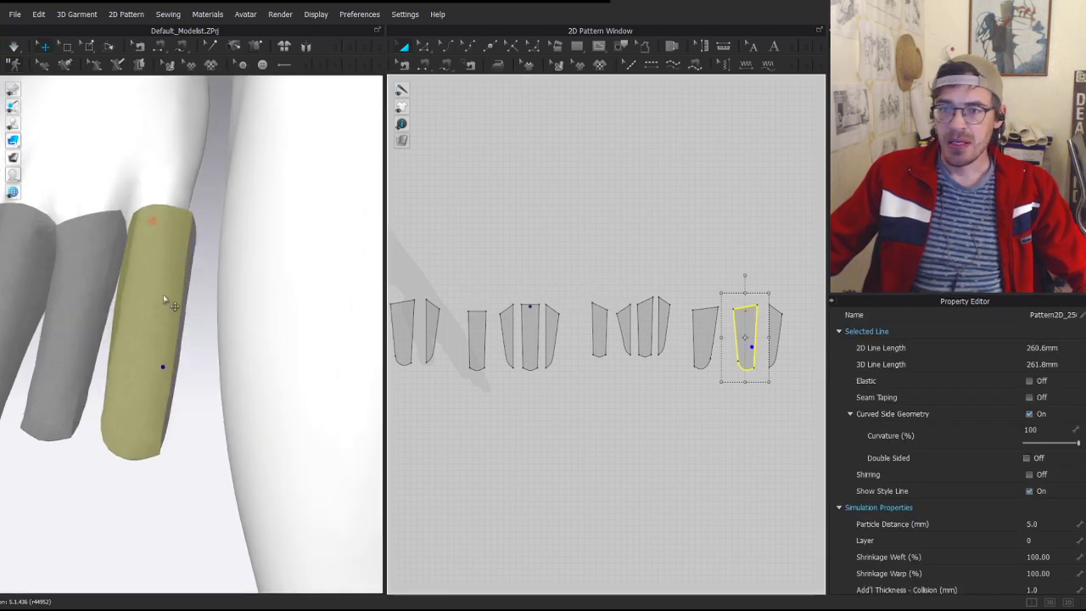
right_click_drag(164, 351, 85, 290)
middle_click_drag(782, 285, 643, 259)
scroll(643, 260, "up", 4)
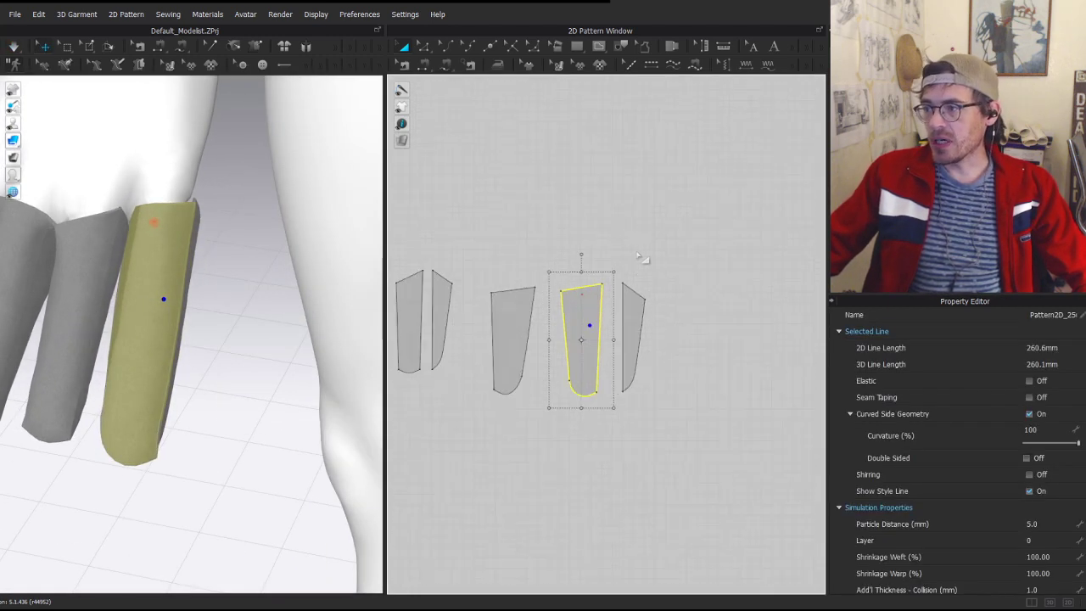
middle_click_drag(542, 363, 600, 281)
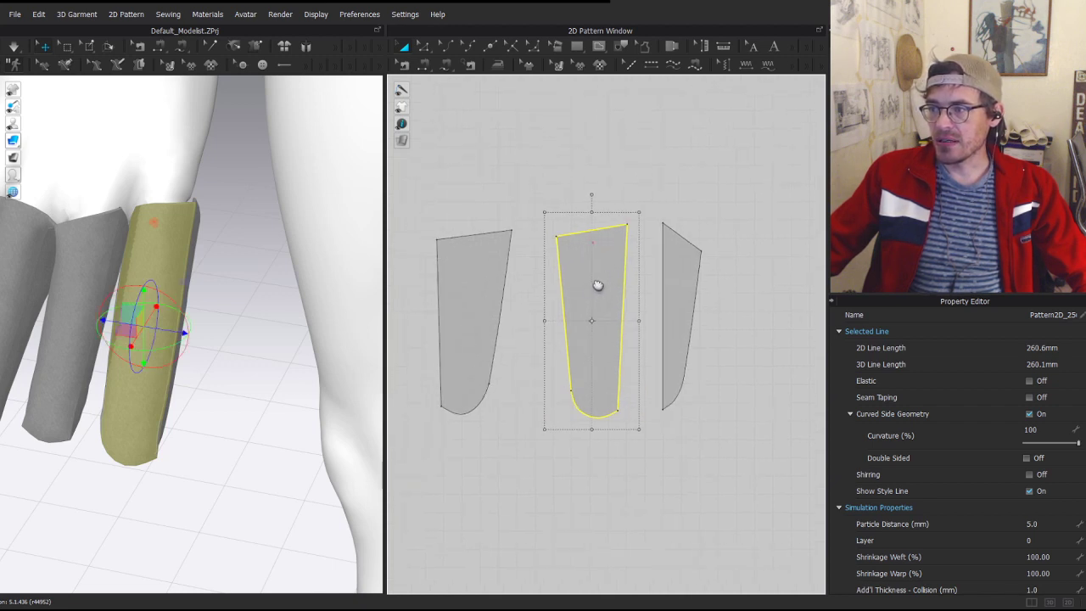
scroll(563, 300, "down", 3)
scroll(564, 297, "up", 4)
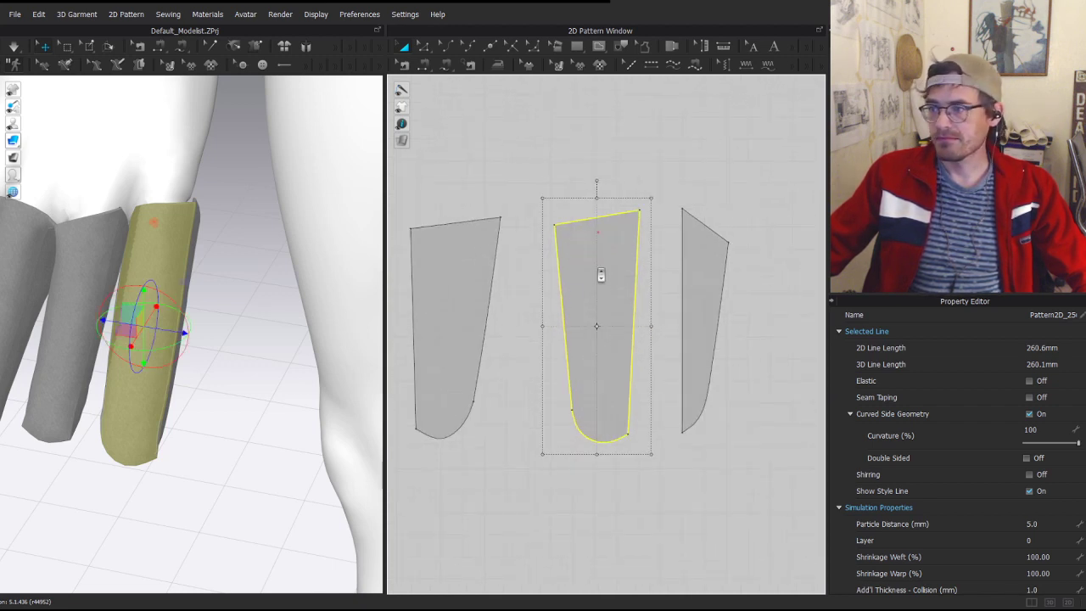
scroll(578, 305, "down", 1)
left_click(600, 184)
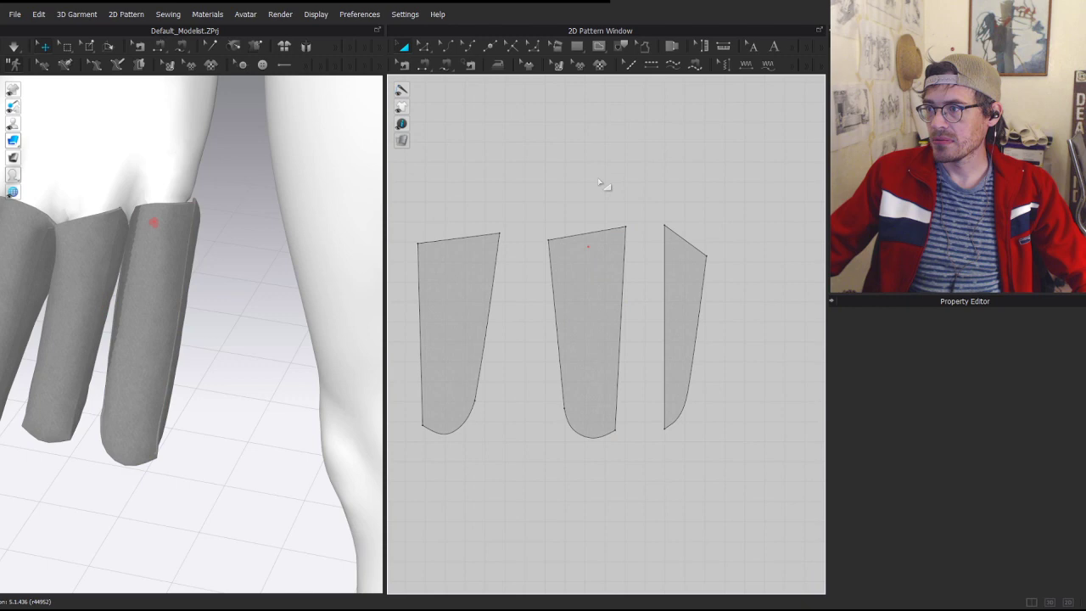
left_click(589, 313)
right_click(589, 313)
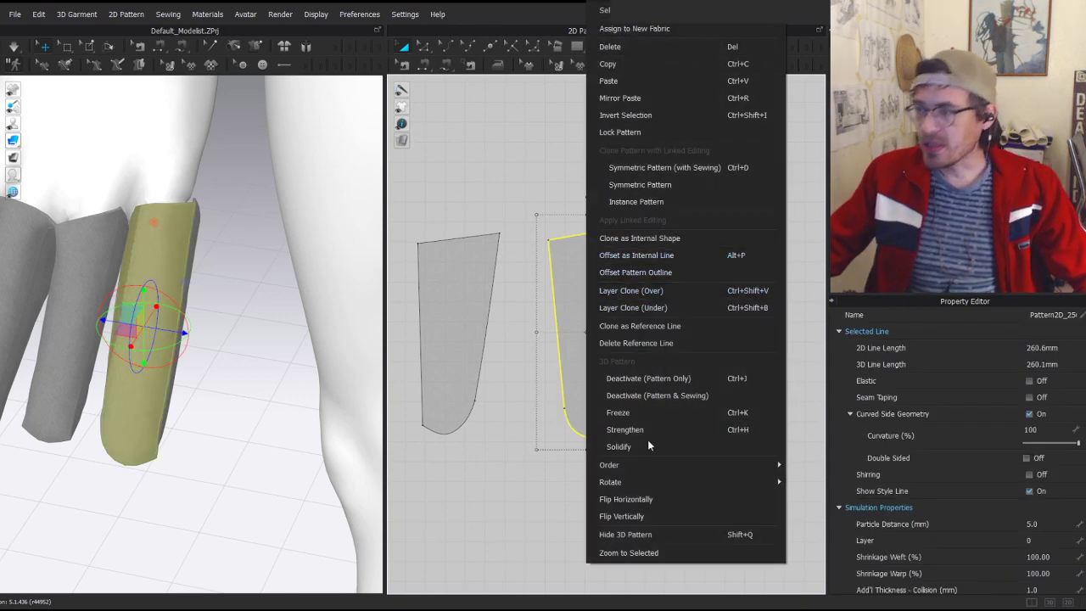
left_click(644, 502)
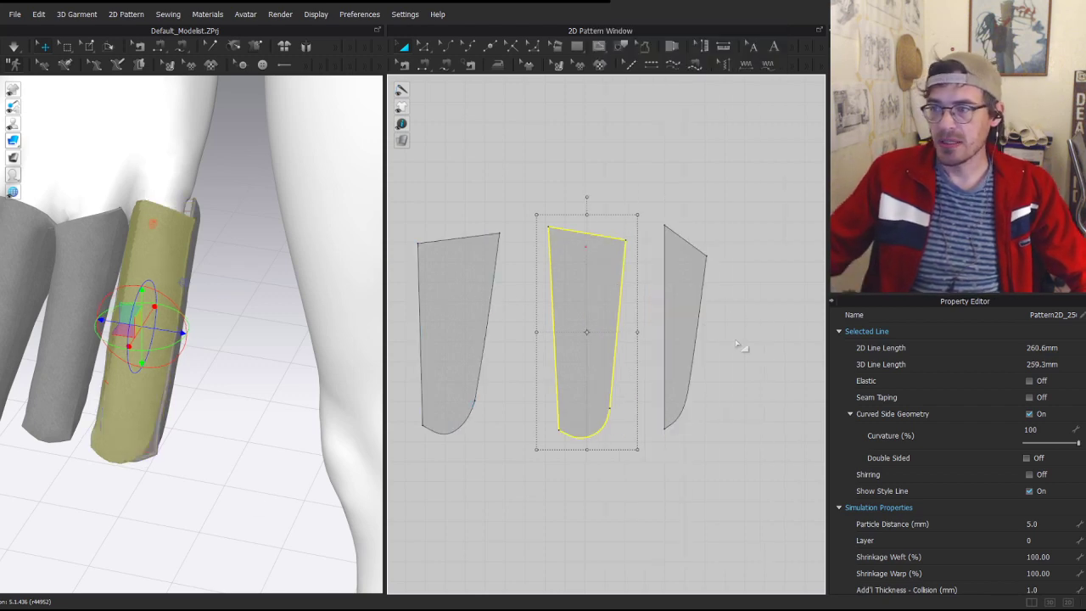
- Flip the little finger sleeve's palm piece horizontally in the 2D layout
left_click(451, 303)
right_click_drag(206, 386, 71, 330)
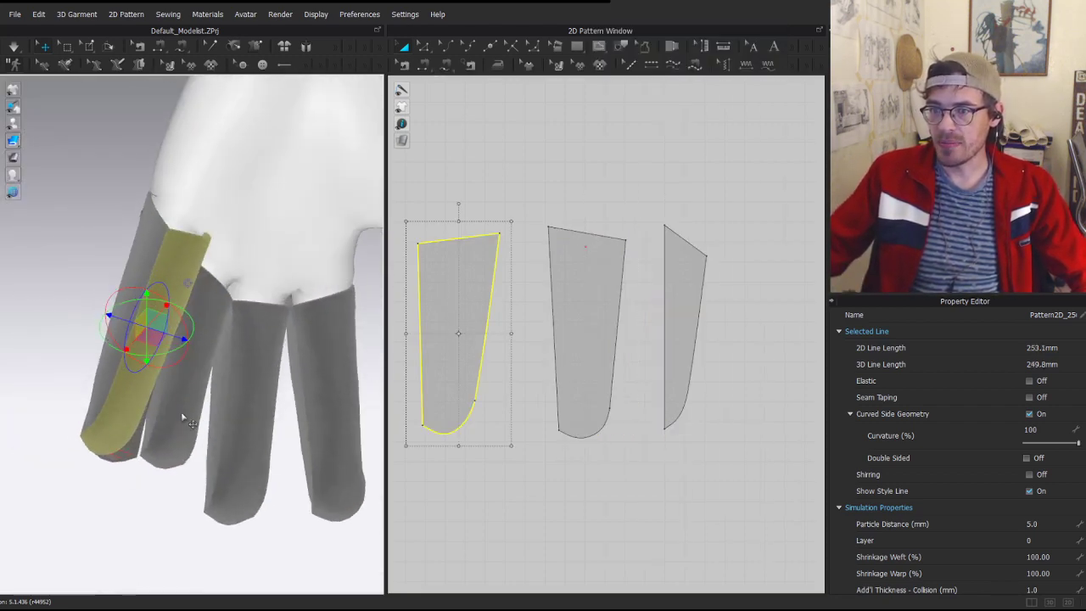
right_click_drag(183, 417, 334, 409)
right_click(469, 312)
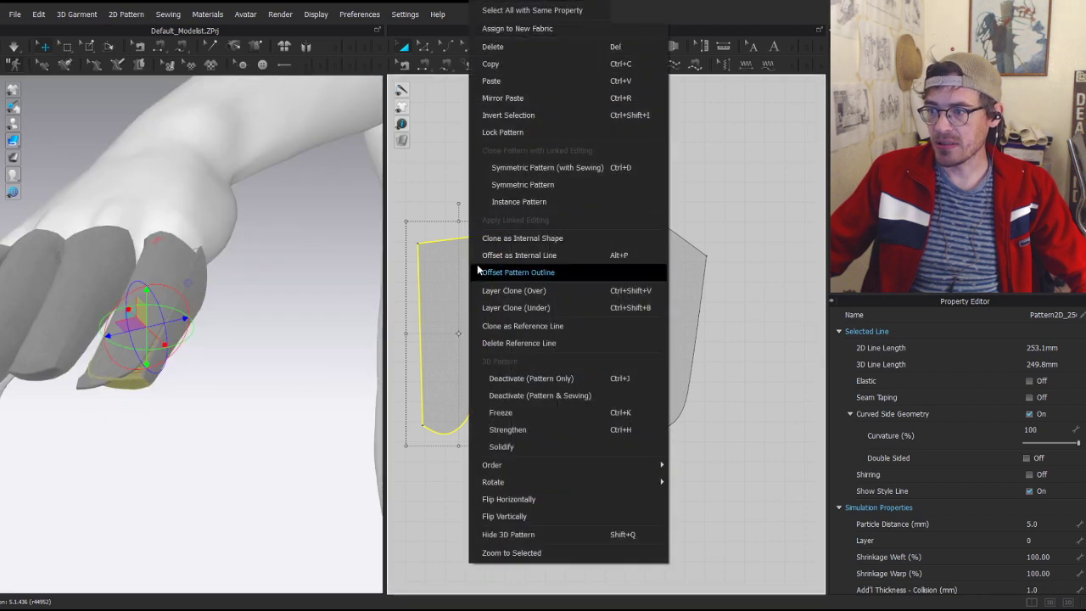
left_click(545, 501)
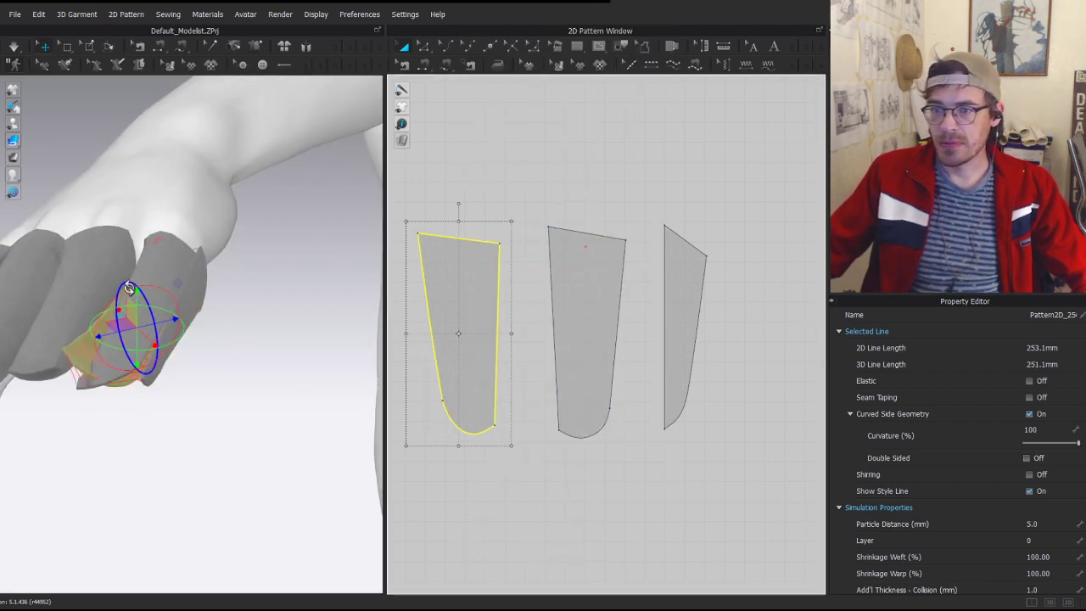
- Move the little finger sleeve's narrow side piece into the gap between the ring and little fingers
right_click_drag(134, 324, 170, 283)
left_click(162, 273)
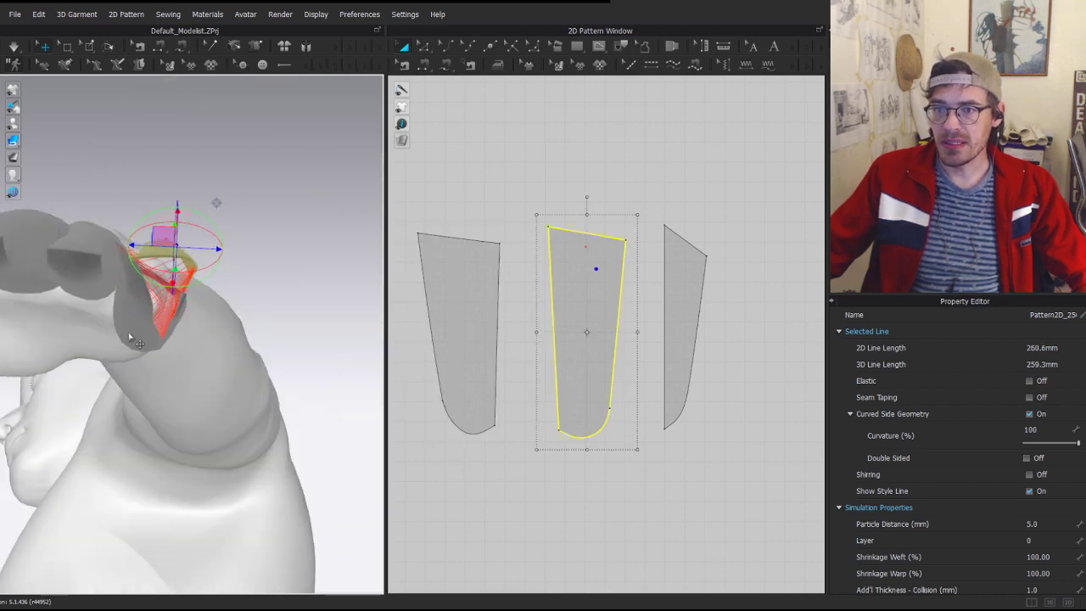
left_click(468, 360)
left_click(685, 302)
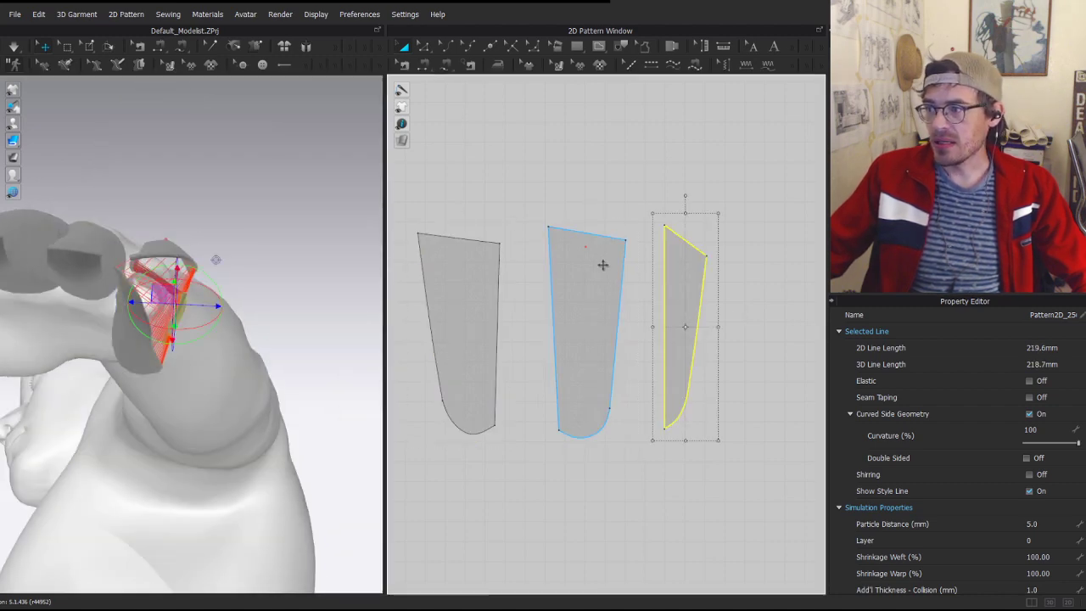
right_click_drag(203, 248, 196, 333)
left_click_drag(210, 303, 136, 303)
right_click_drag(110, 398, 108, 372)
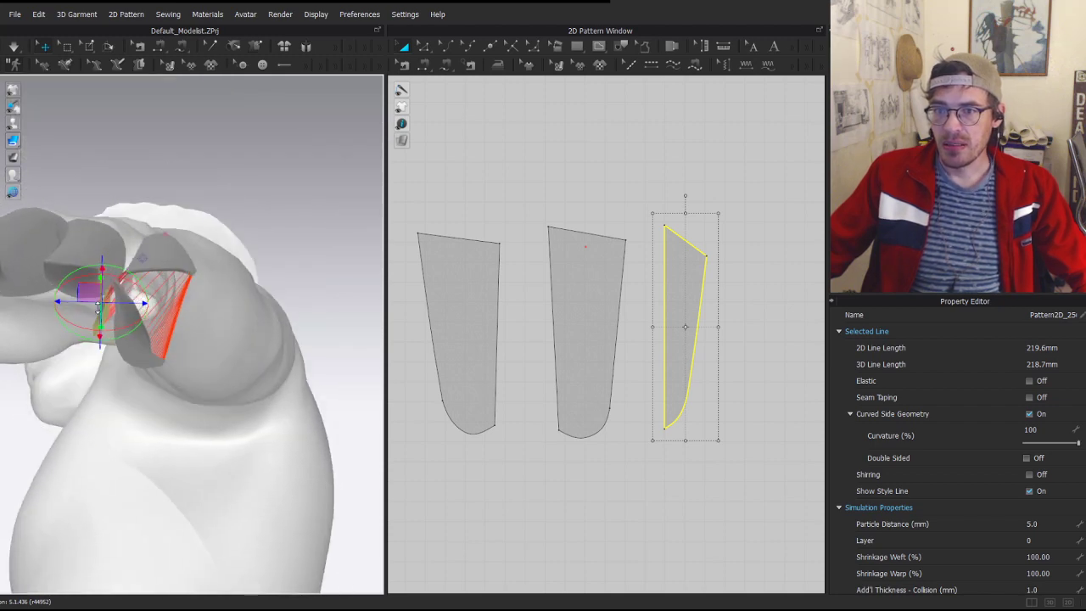
left_click_drag(90, 286, 99, 268)
- Flip the normal of the little finger sleeve's narrow side piece so it is mirrored in the 2D layout
right_click_drag(42, 296, 119, 295)
mouse_move(14, 145)
left_click(63, 141)
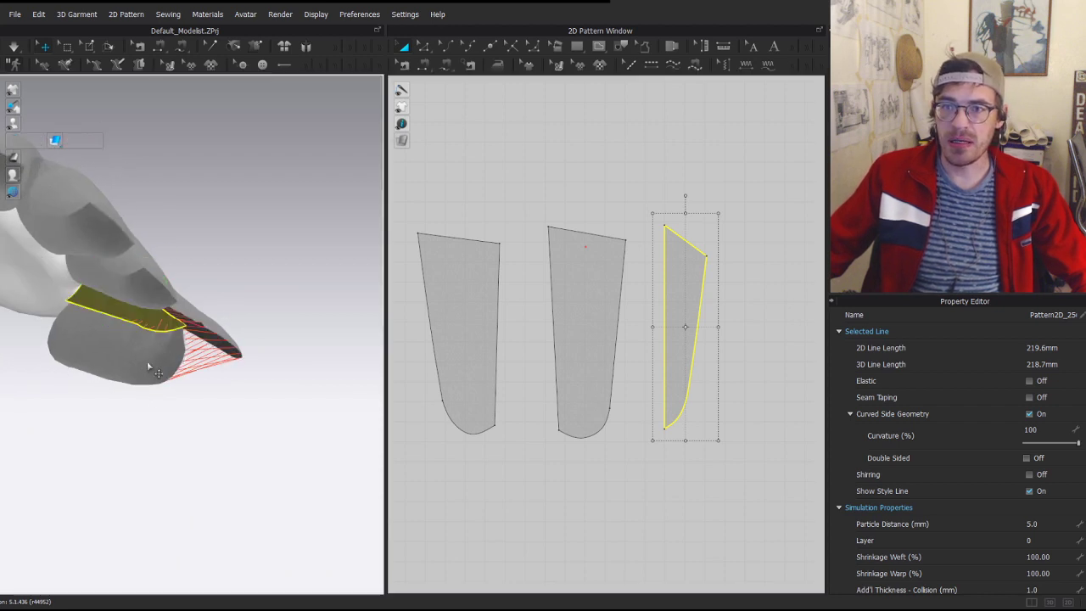
right_click_drag(201, 282, 139, 312)
left_click(134, 315)
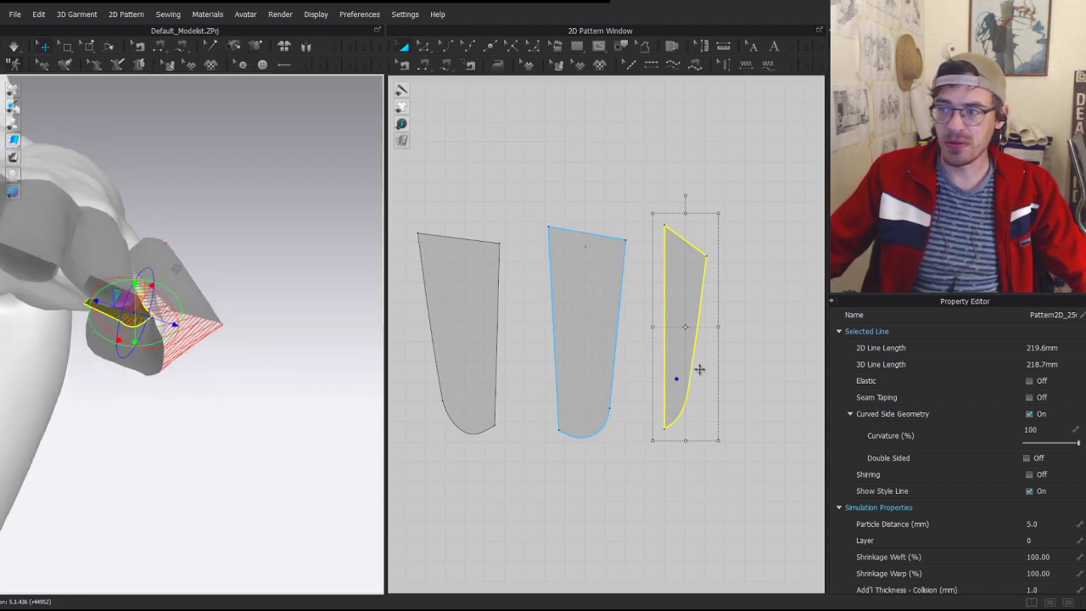
right_click(145, 319)
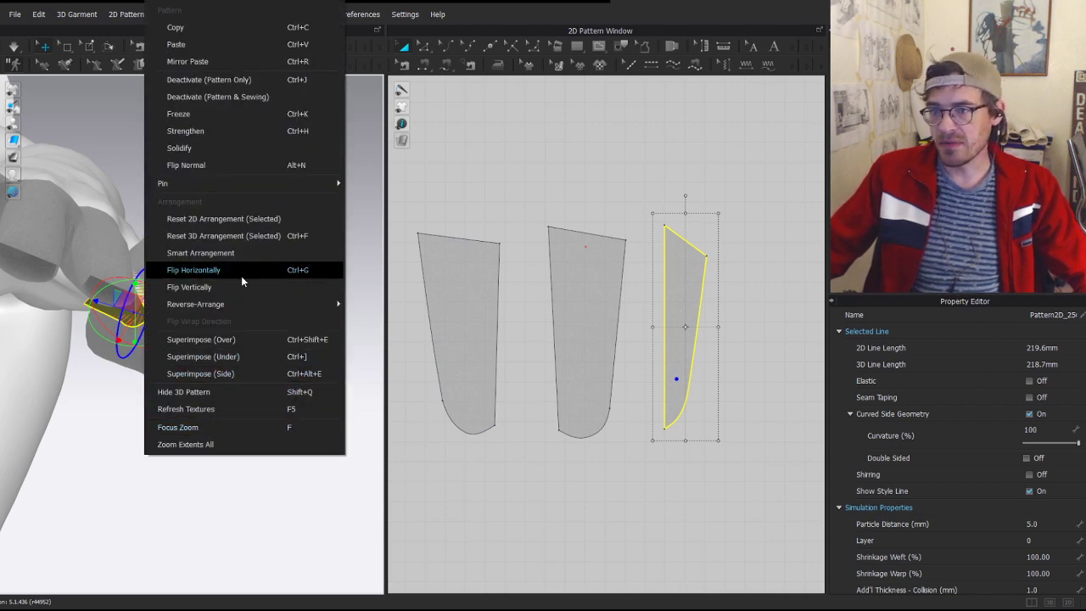
left_click(202, 166)
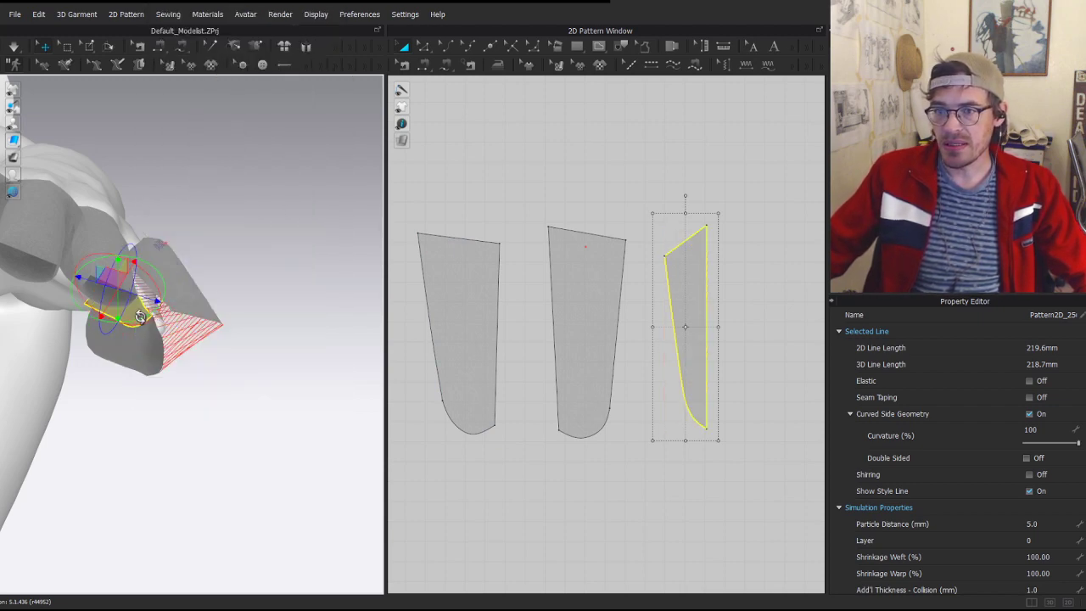
right_click_drag(259, 339, 177, 328)
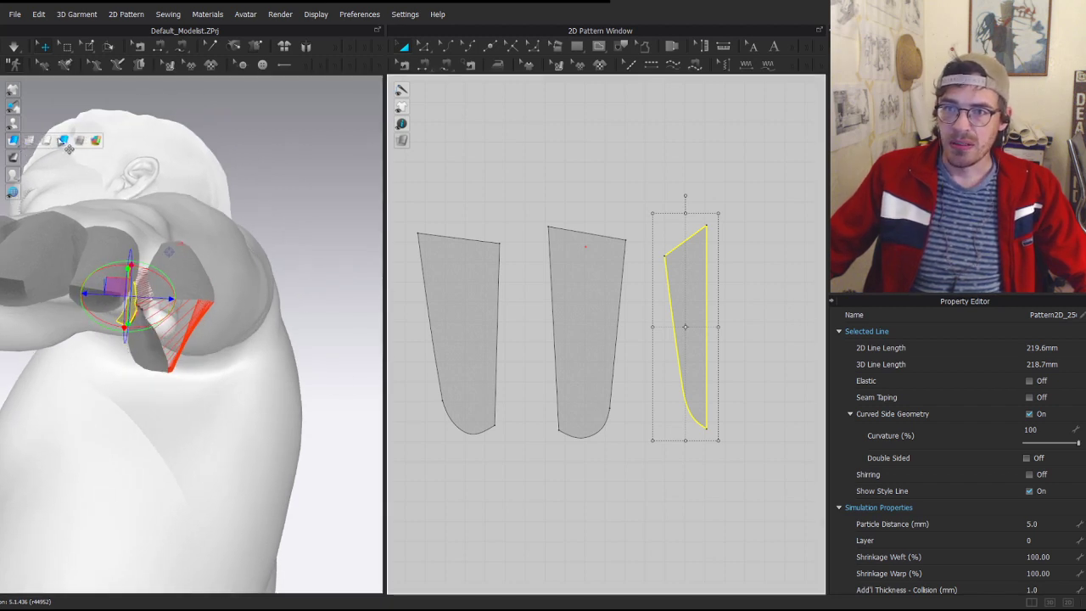
- Simulate the little finger sleeve so all three pieces close around the finger
key("space")
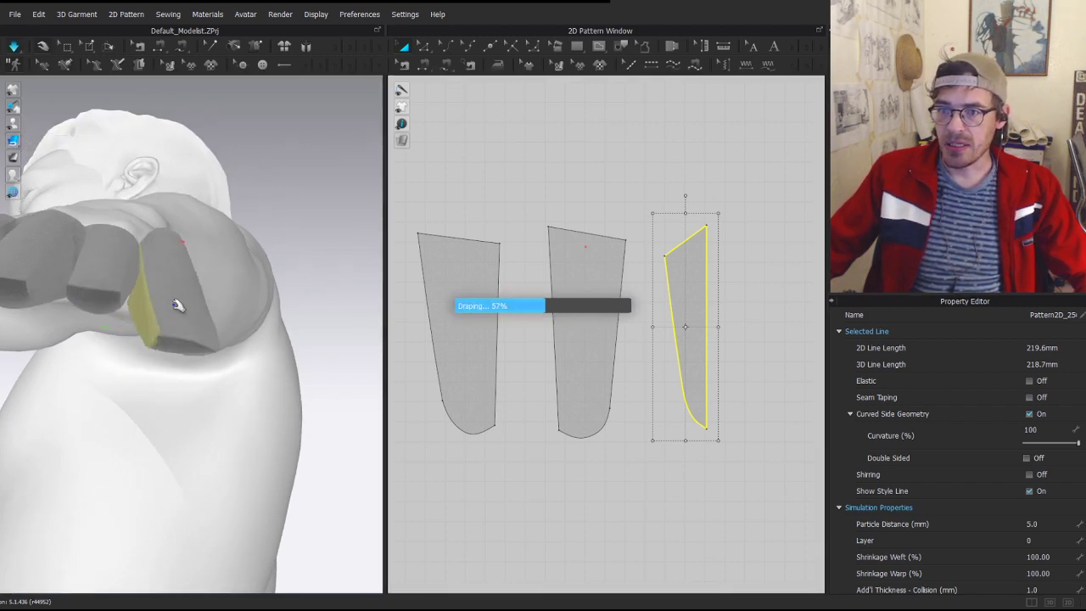
left_click(171, 292)
right_click_drag(224, 301, 121, 336)
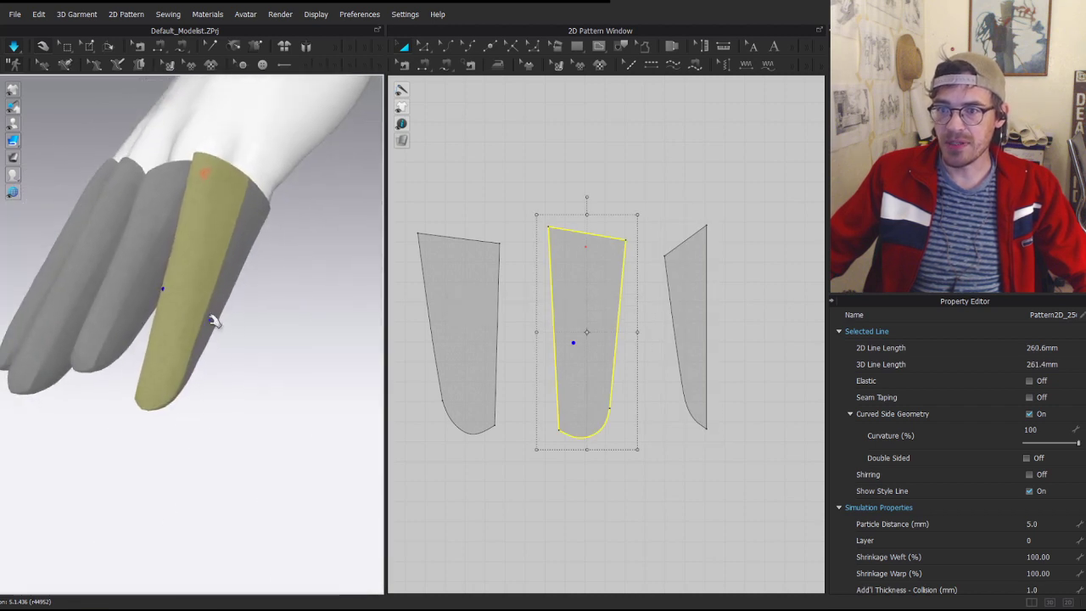
- Scale the little finger sleeve's three pieces down together to a combined 2D line length of about 533 mm
scroll(745, 227, "down", 4)
left_click_drag(741, 188, 527, 388)
left_click_drag(727, 350, 708, 323)
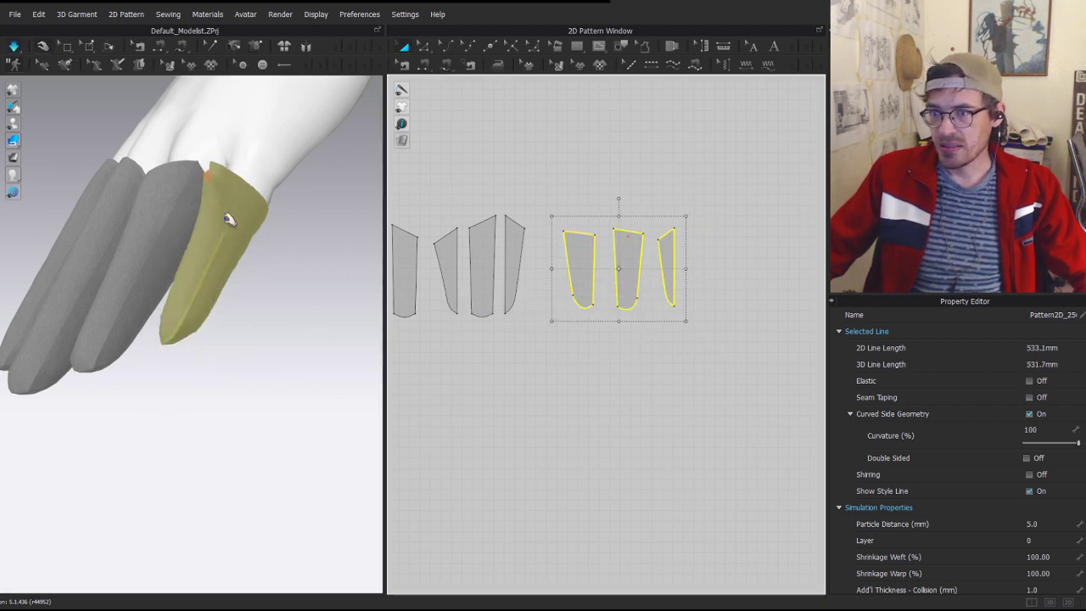
- Rearrange the little finger sleeve in 2D with the narrow piece ahead of the two wide ones, and shift the set away from the ring finger pieces
right_click_drag(228, 219, 234, 186)
middle_click_drag(210, 213, 227, 331)
scroll(616, 267, "up", 4)
scroll(606, 252, "down", 2)
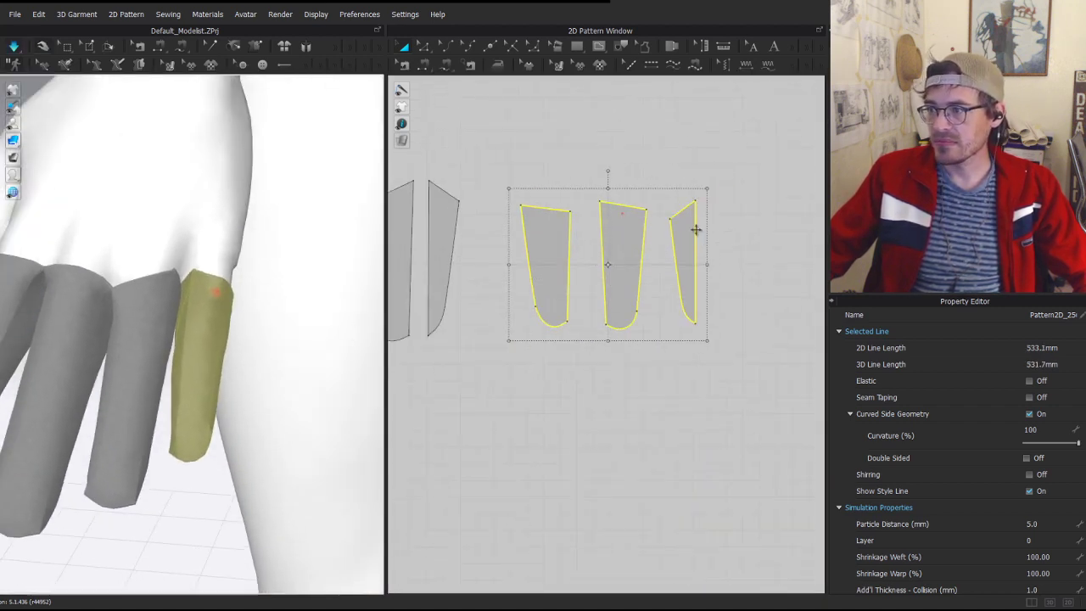
left_click(696, 238)
left_click_drag(546, 245, 558, 246)
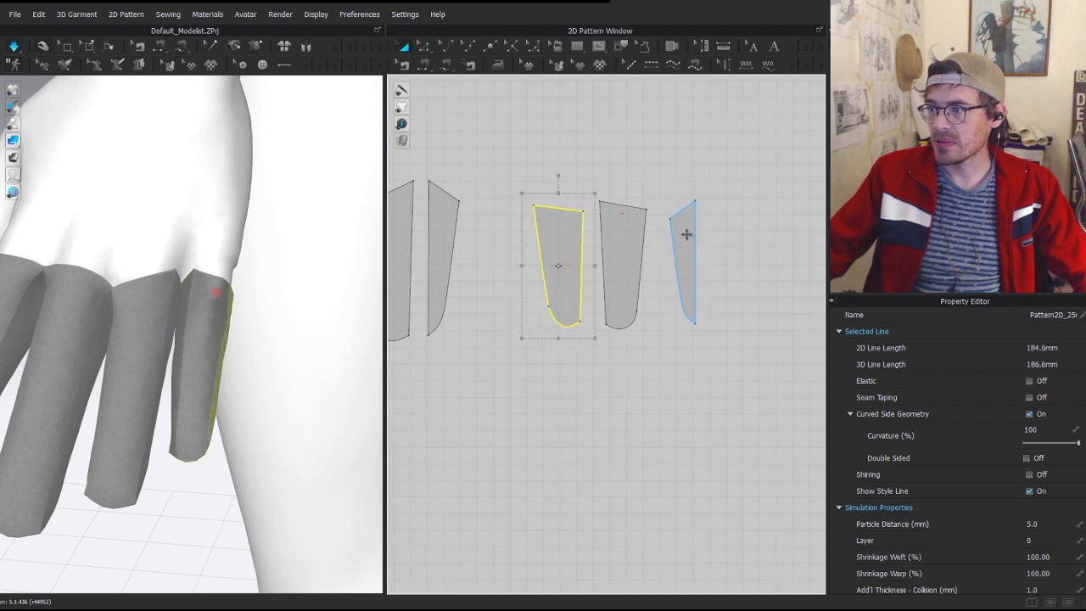
left_click_drag(686, 234, 514, 234)
left_click(556, 250, "shift")
left_click(624, 259, "shift")
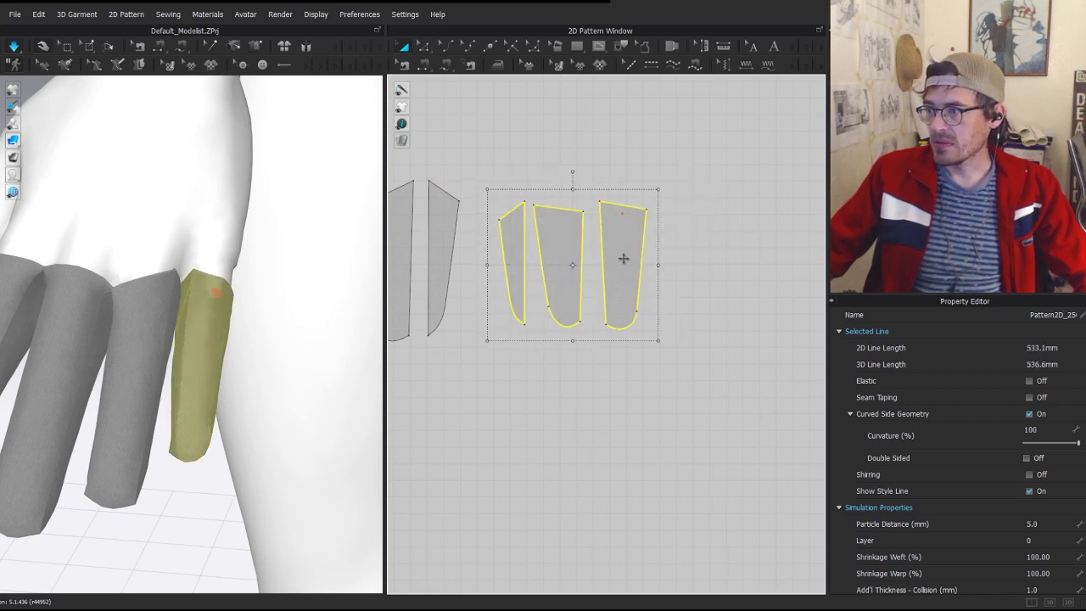
left_click_drag(625, 259, 685, 258)
- Simulate the scaled sleeve and tug its fabric on the little finger to test the fit
key("space")
key("space")
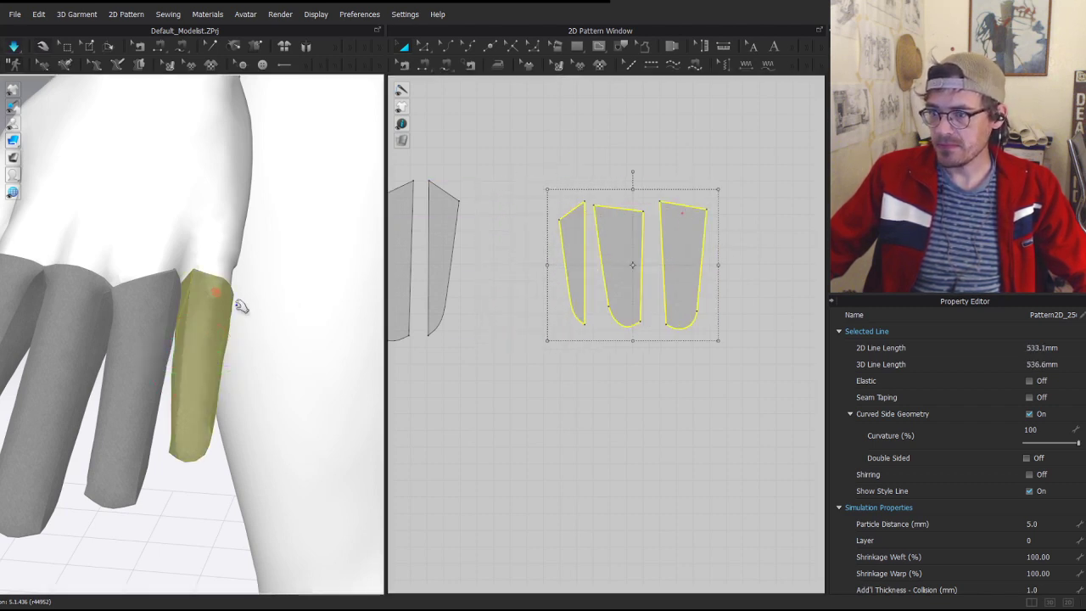
left_click(285, 310)
scroll(199, 257, "up", 3)
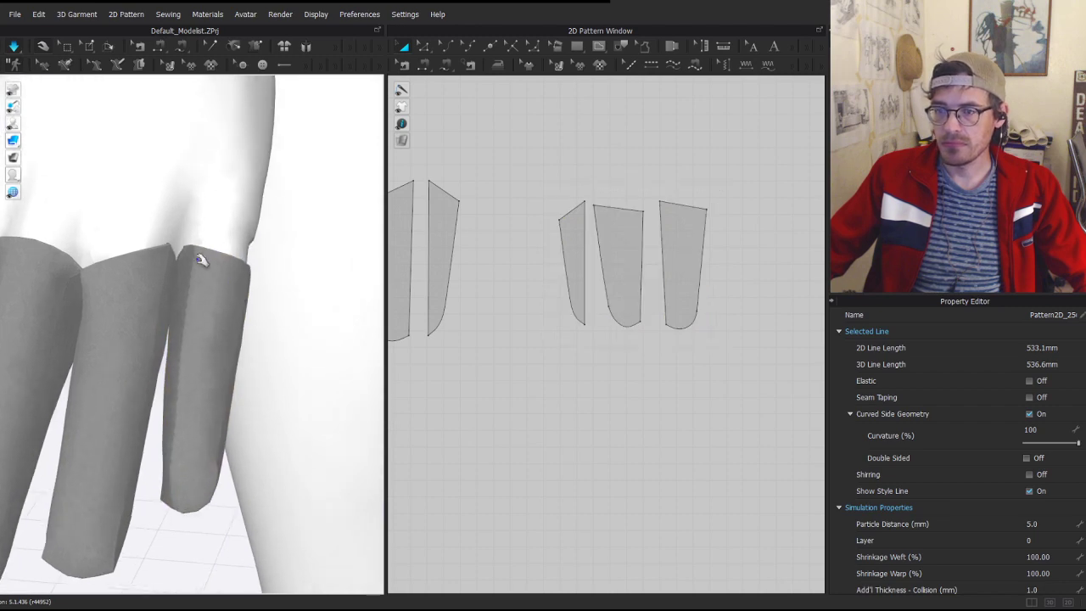
right_click_drag(200, 260, 224, 263)
left_click_drag(264, 252, 211, 369)
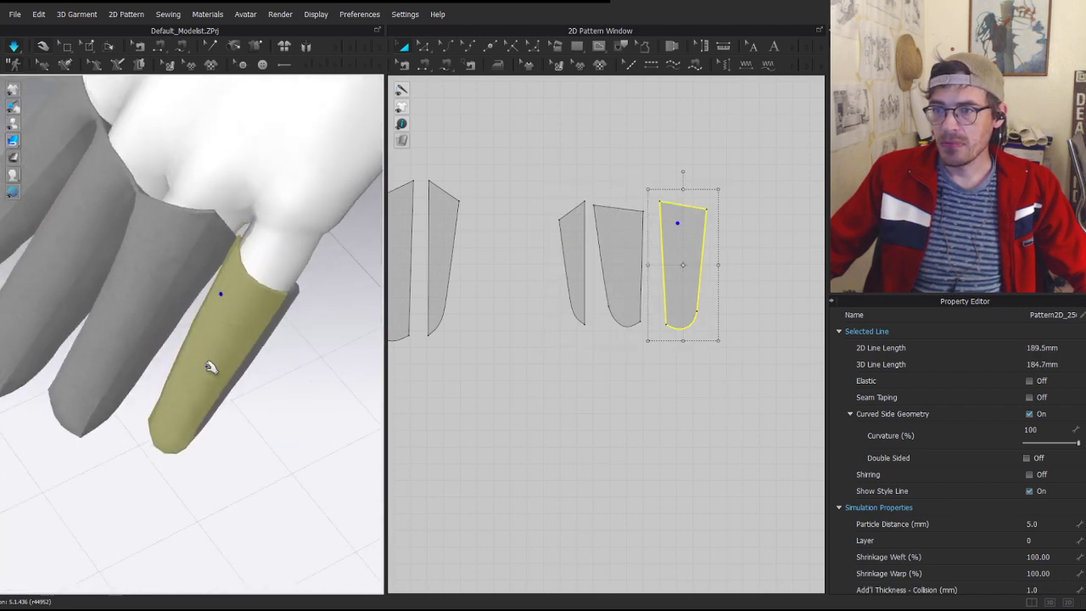
right_click_drag(211, 368, 222, 327)
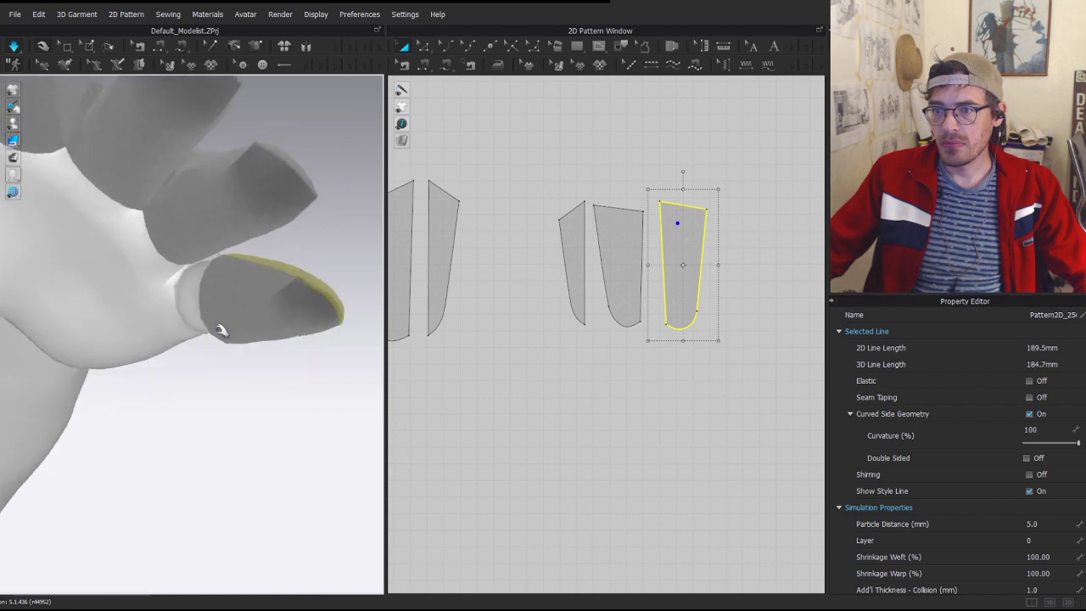
left_click_drag(222, 327, 206, 304)
- Simulate the little finger sleeve and pull its opening up to the base of the finger
key("z")
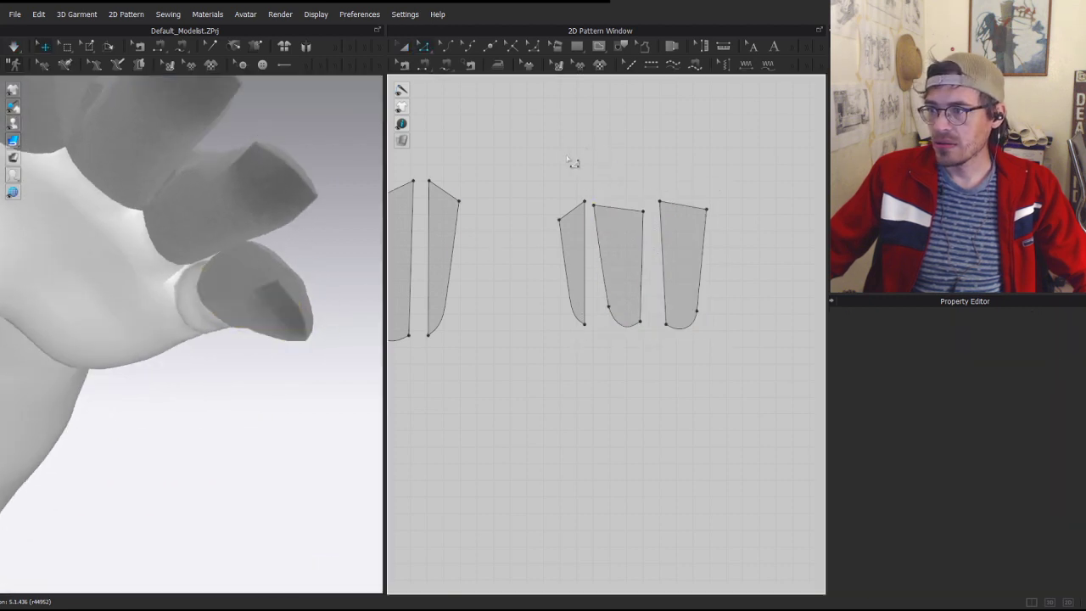
middle_click_drag(569, 156, 631, 176)
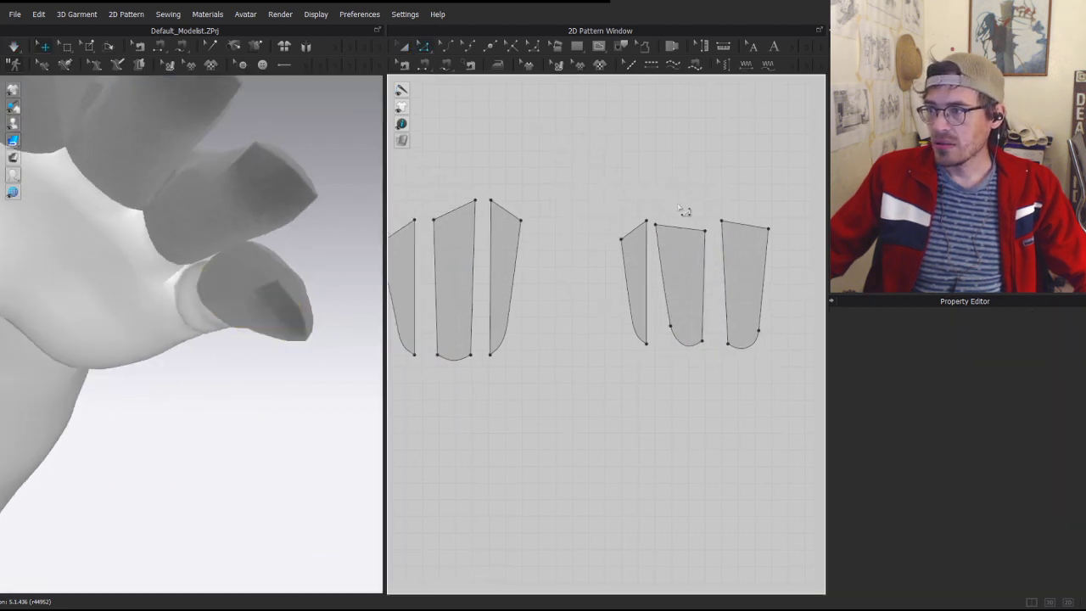
left_click(527, 226)
right_click_drag(289, 149, 249, 237)
key("space")
left_click_drag(266, 175, 267, 107)
right_click_drag(279, 148, 258, 205)
middle_click_drag(259, 207, 231, 301)
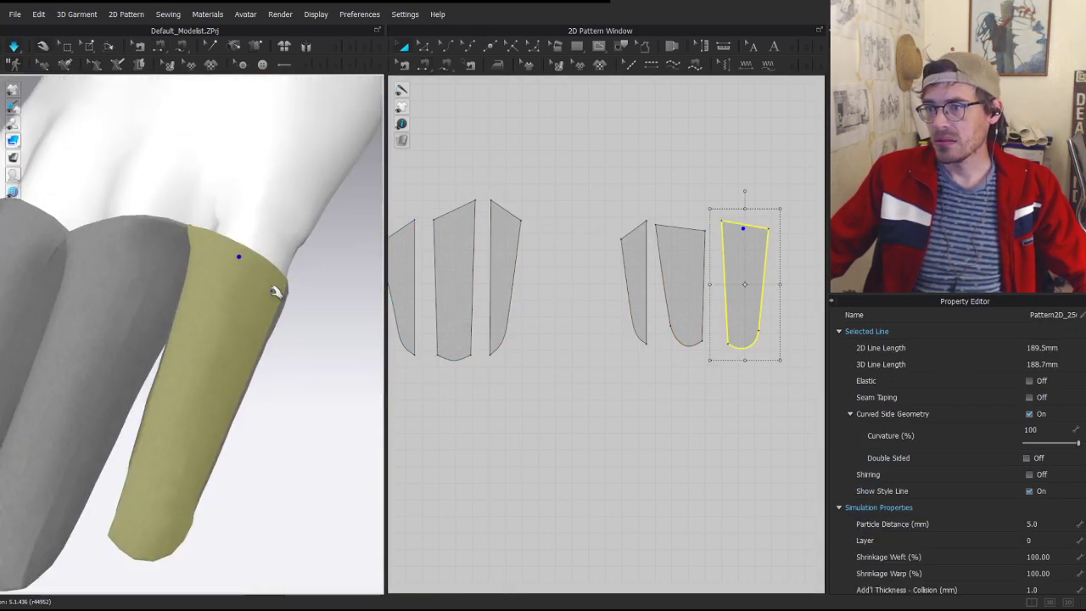
left_click_drag(276, 291, 284, 229)
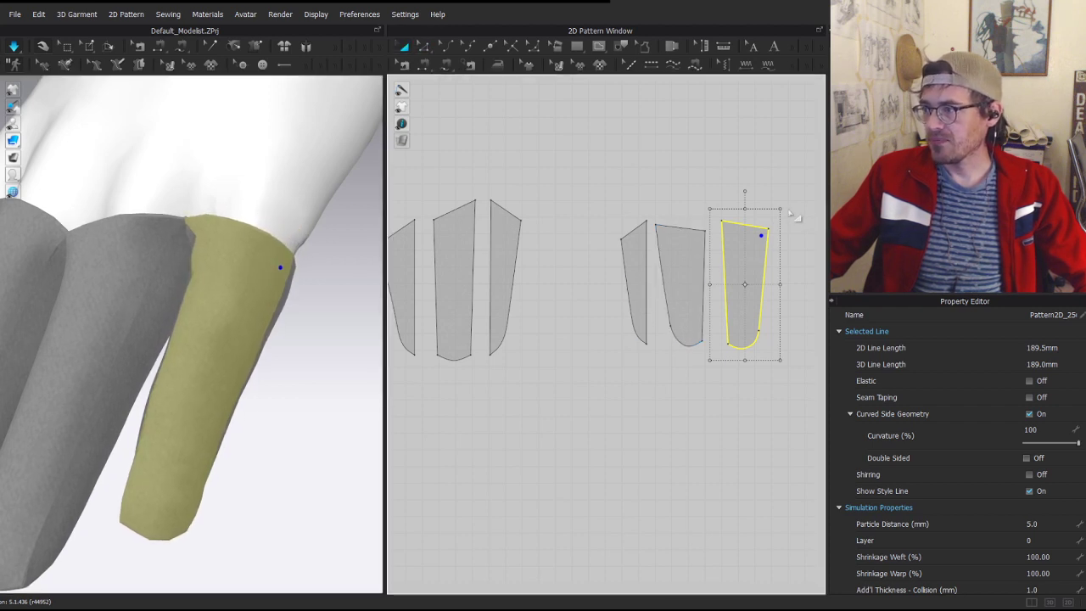
- Lengthen the three little finger pieces together to a combined 2D line length of about 555 mm and drape them again
left_click_drag(794, 217, 613, 399)
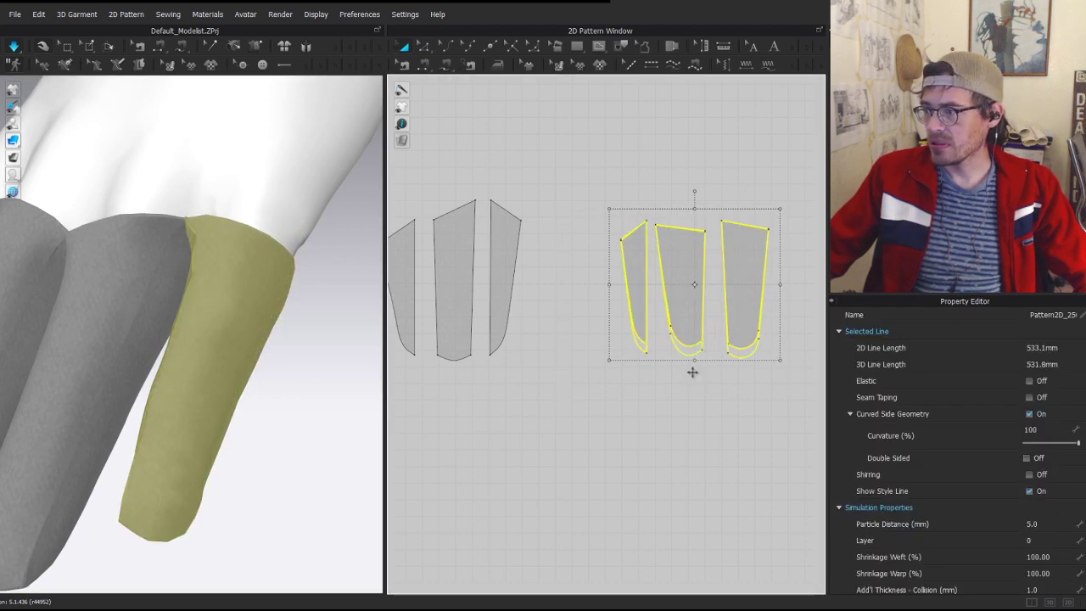
left_click_drag(693, 371, 693, 371)
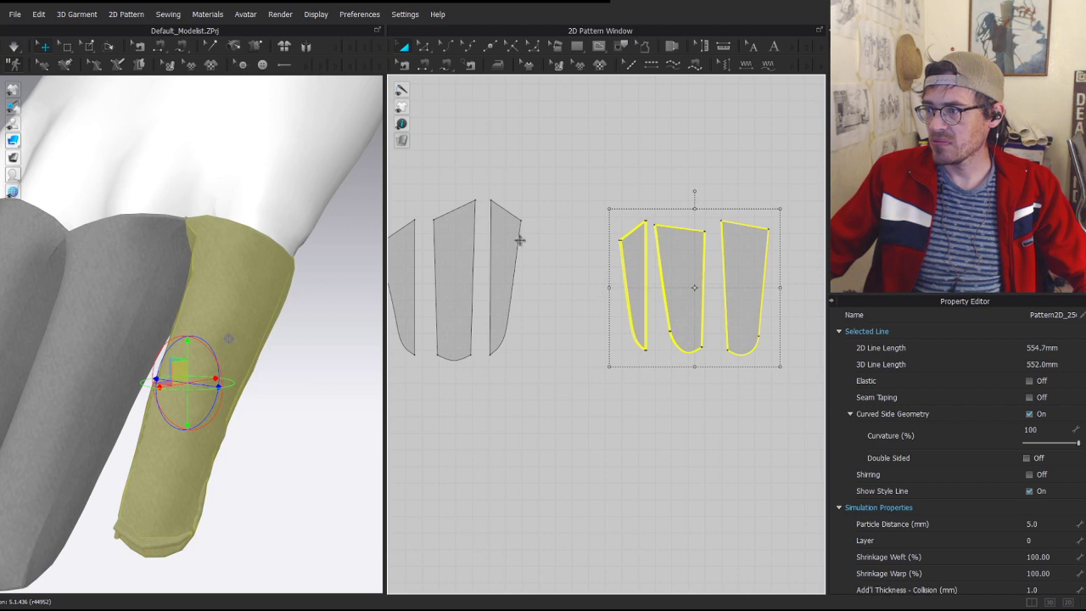
key("space")
left_click_drag(257, 285, 277, 238)
- Make the garment translucent in 3D and shorten the three little finger pieces together to a combined 2D line length of about 529 mm
mouse_move(21, 142)
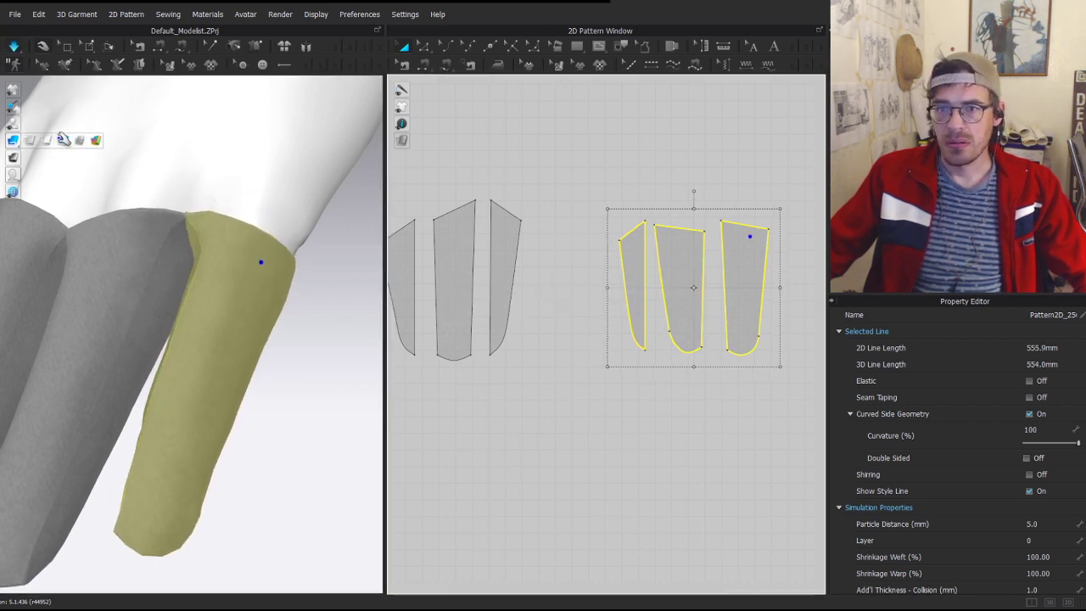
left_click(81, 140)
scroll(204, 415, "down", 3)
right_click_drag(153, 356, 258, 375)
left_click_drag(693, 362, 678, 353)
left_click_drag(241, 285, 236, 252)
- Widen the three little finger pieces together slightly in the 2D layout
left_click_drag(576, 201, 769, 363)
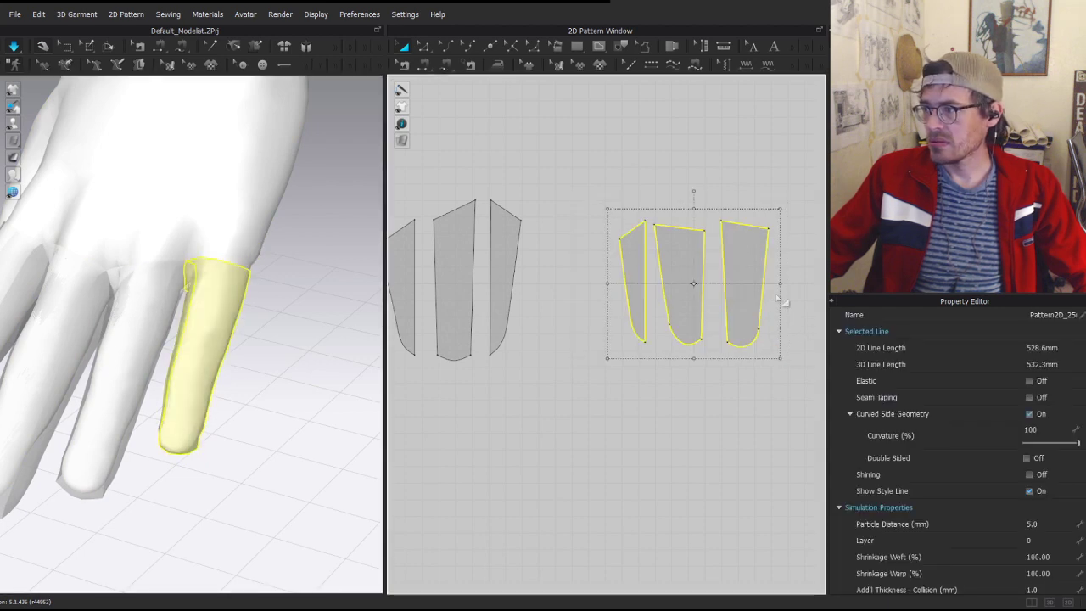
mouse_move(781, 281)
left_mouse_down()
mouse_move(803, 285)
mouse_move(793, 285)
left_mouse_up()
left_click(697, 168)
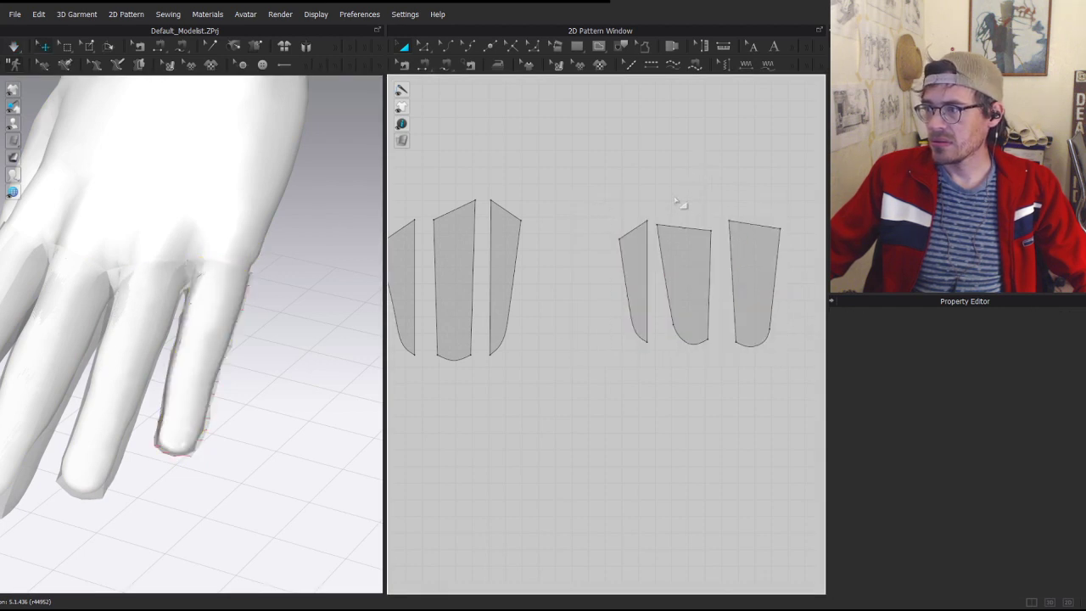
- Examine the sewing line and the outer corner point on the slanted upper edge of the narrow side piece
key("b")
left_click(626, 234)
scroll(583, 242, "up", 5)
middle_click_drag(501, 150, 452, 237)
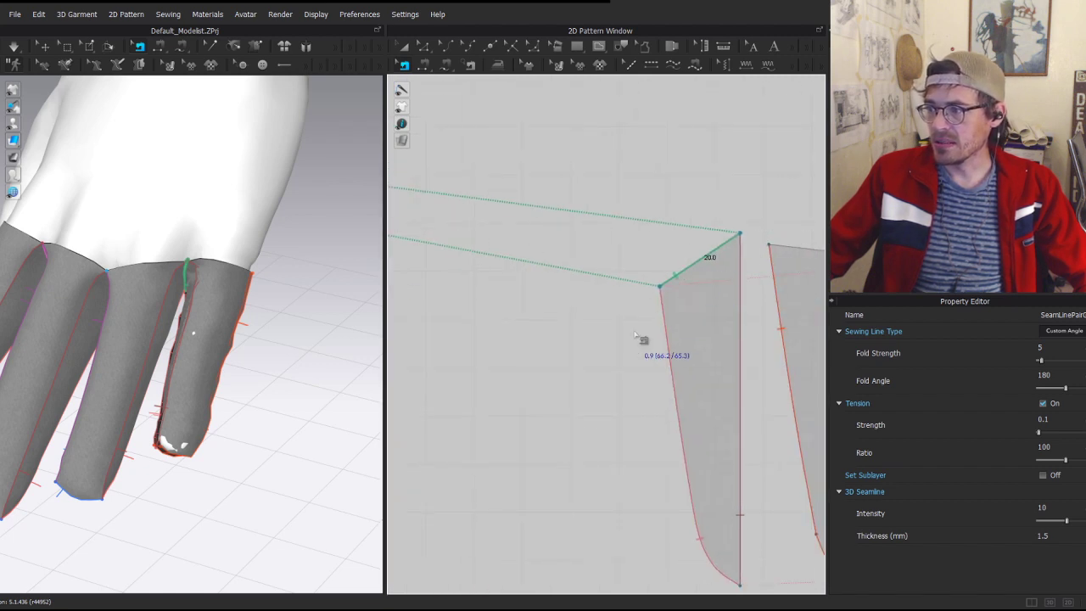
scroll(654, 295, "up", 2)
key("z")
left_click_drag(628, 243, 666, 291)
key("b")
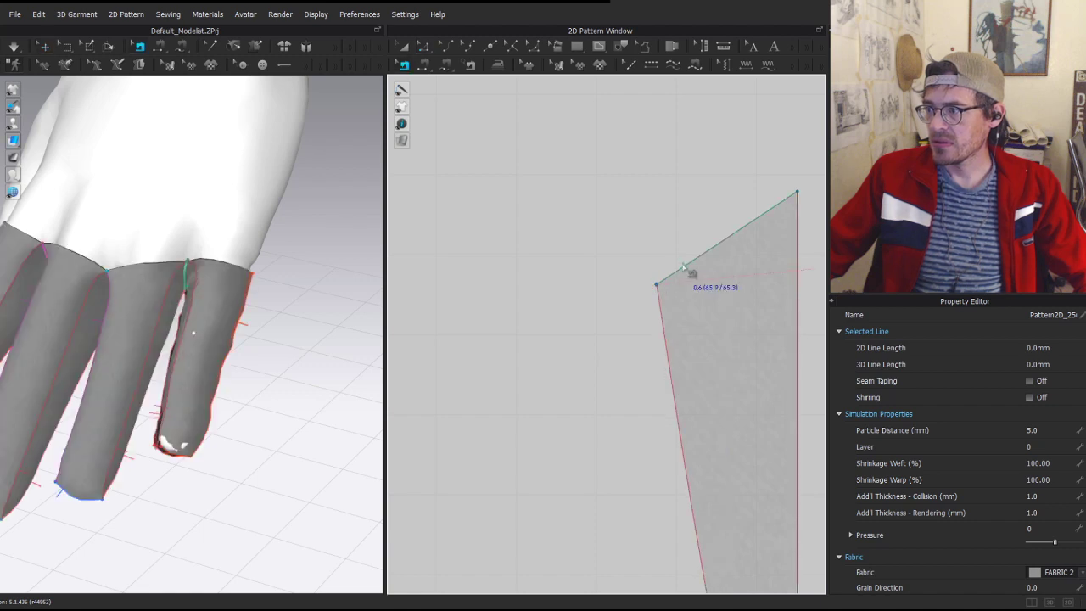
left_click(685, 266)
- Simulate the widened sleeve and pull it up toward the base of the little finger
key("space")
left_click_drag(229, 287, 235, 252)
scroll(251, 292, "down", 2)
key("space")
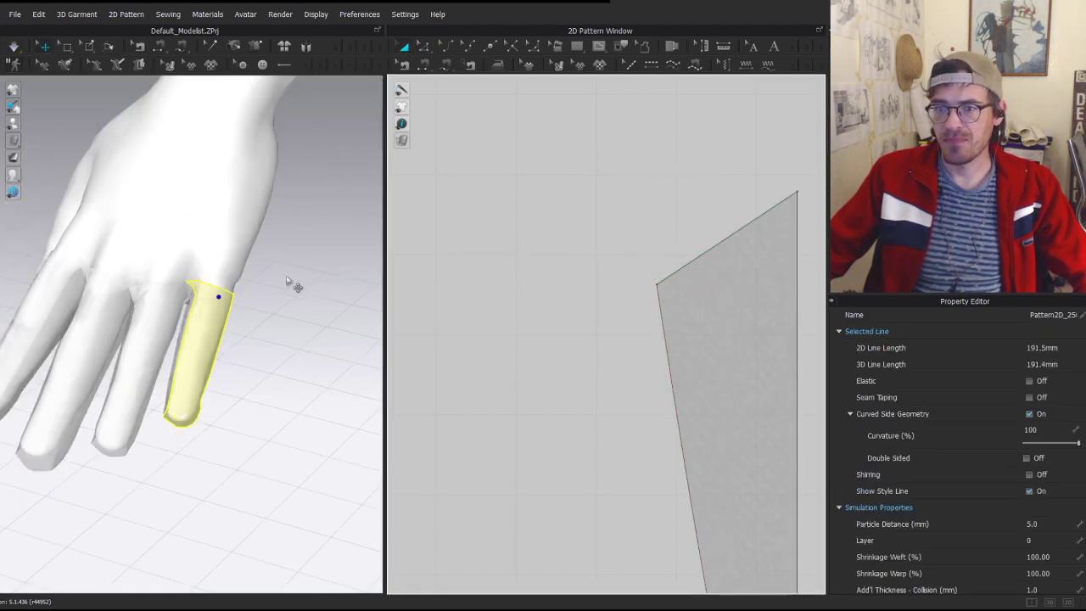
left_click(295, 286)
- Set the 3D garment display to the opaque surface
scroll(577, 335, "down", 8)
left_click(637, 344)
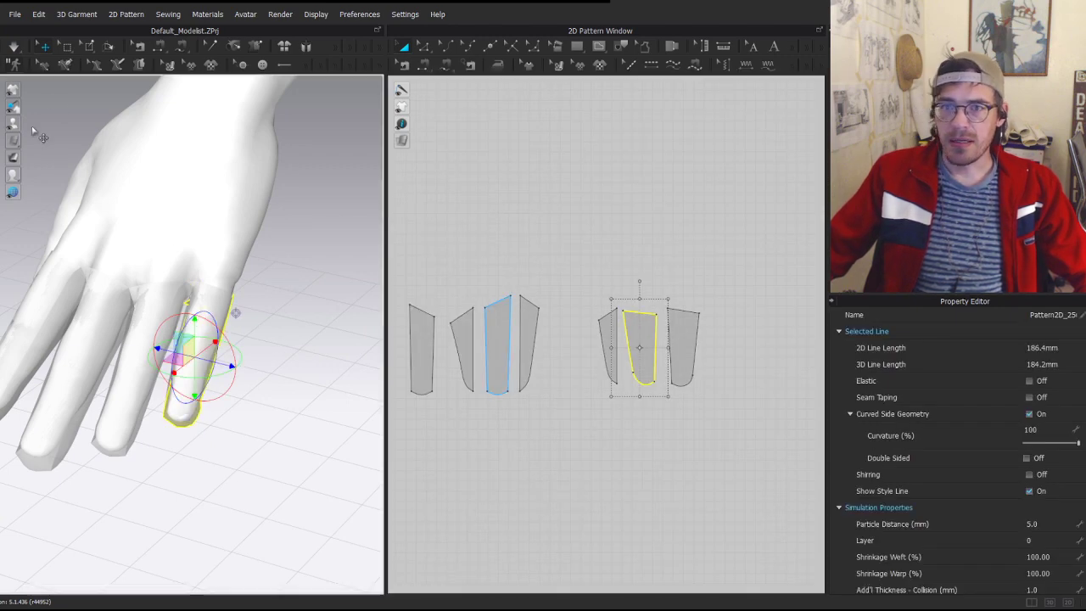
left_click(80, 142)
left_click(332, 358)
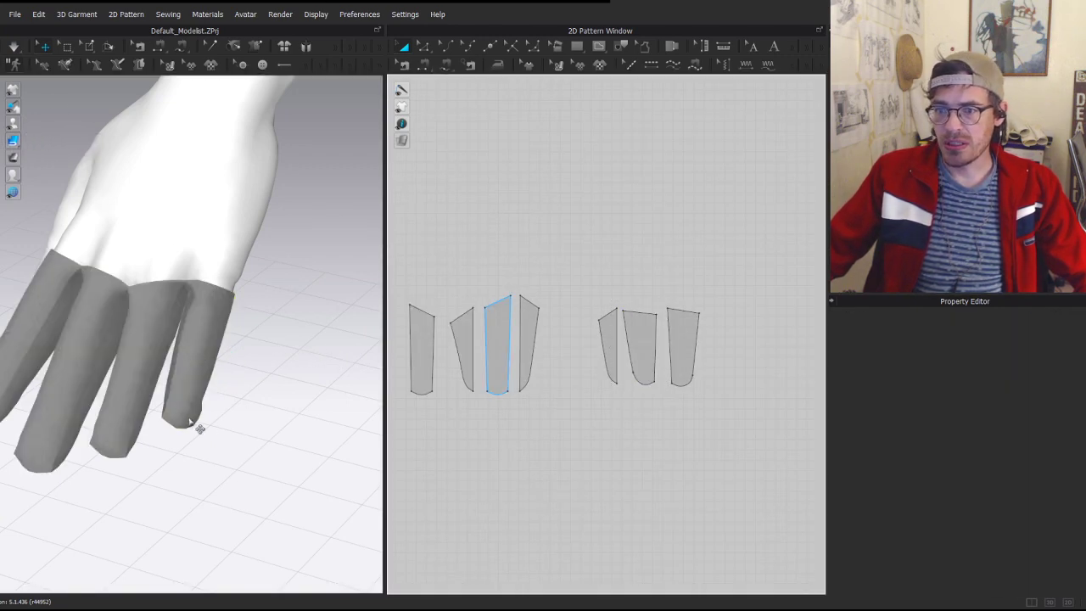
- Reshape the rounded fingertip edge of the little finger's back piece by pulling a curve point slightly inward
left_click(190, 418)
right_click_drag(227, 450, 201, 406)
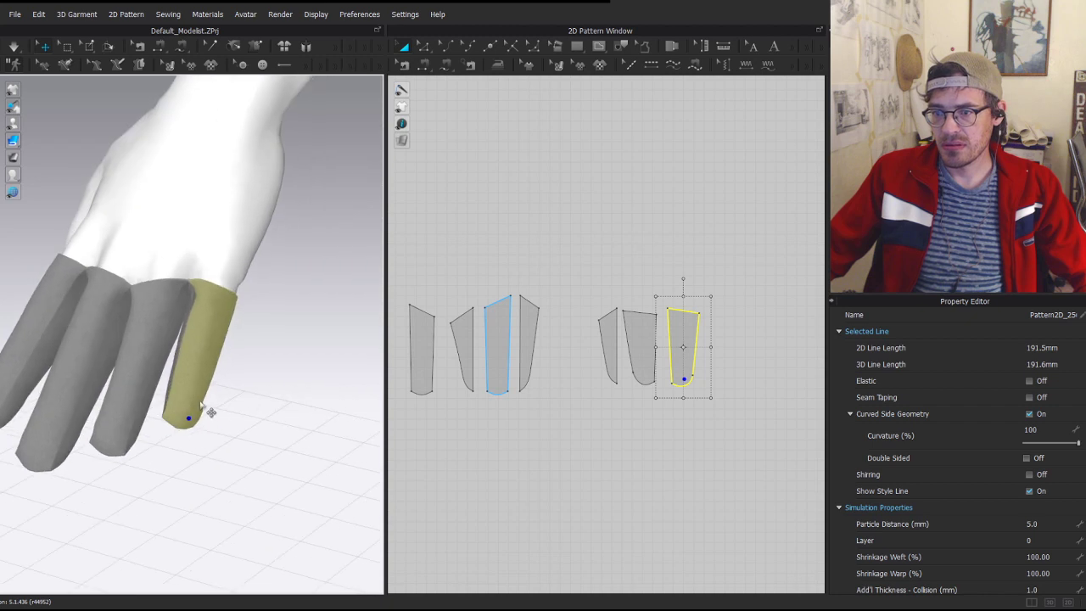
scroll(645, 370, "up", 4)
scroll(755, 426, "up", 4)
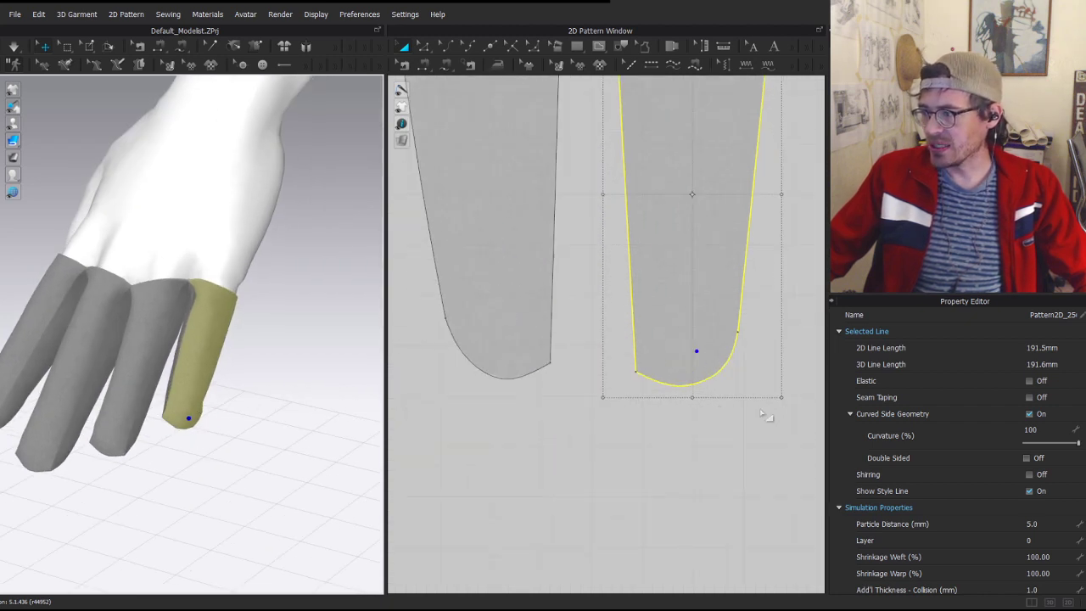
key("v")
left_click_drag(721, 371, 717, 362)
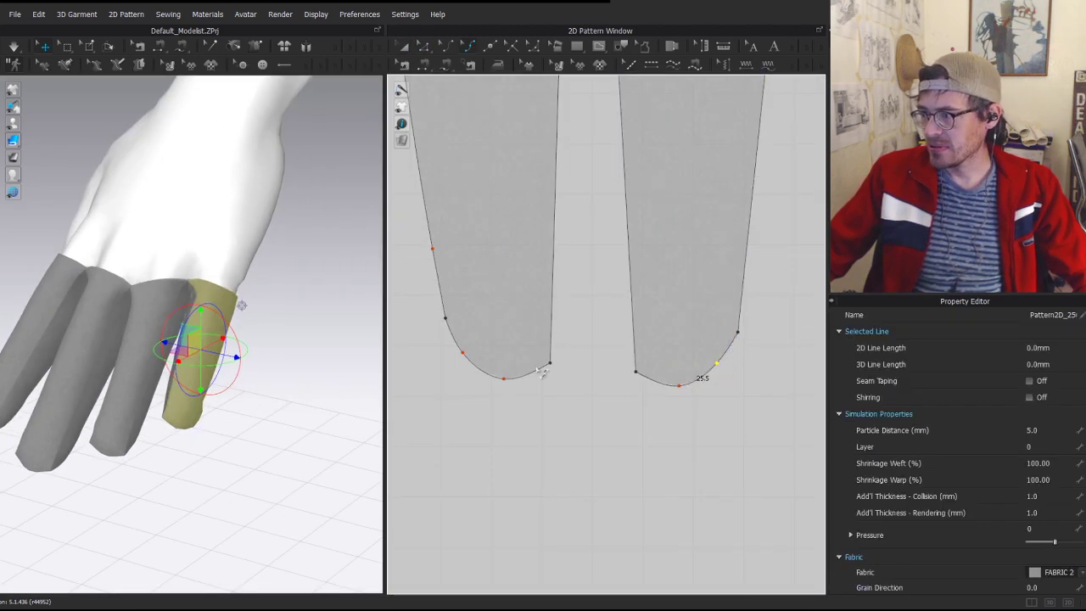
- Simulate the reshaped little finger sleeve and pull it up toward the base of the finger
scroll(534, 370, "down", 4)
middle_click_drag(493, 371, 607, 366)
scroll(604, 367, "up", 2)
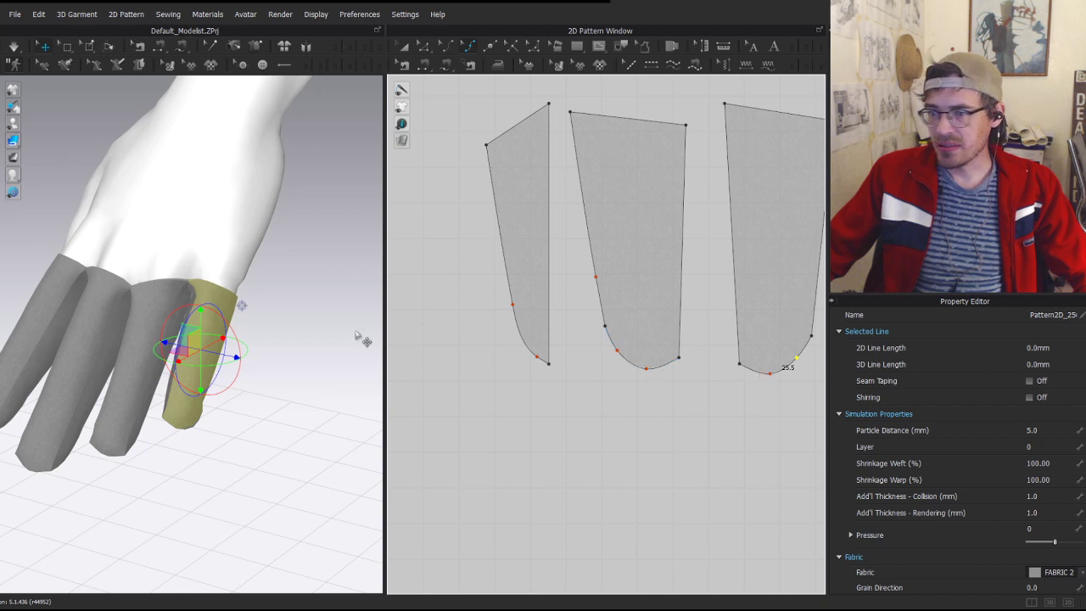
key("space")
left_click_drag(153, 404, 149, 406)
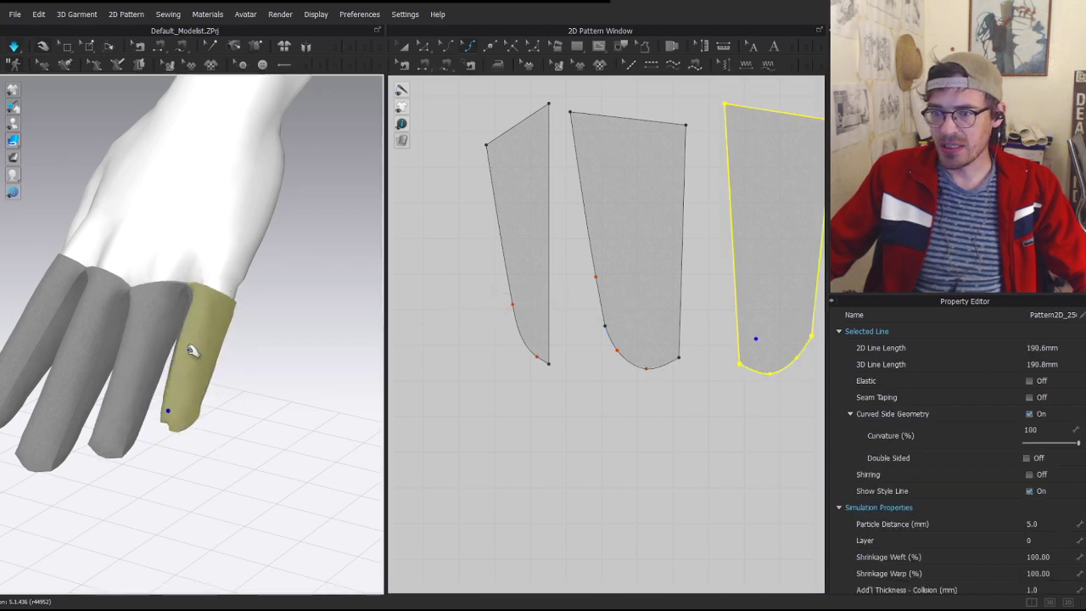
mouse_move(195, 349)
left_mouse_down()
mouse_move(199, 294)
mouse_move(224, 260)
left_mouse_up()
scroll(141, 408, "down", 3)
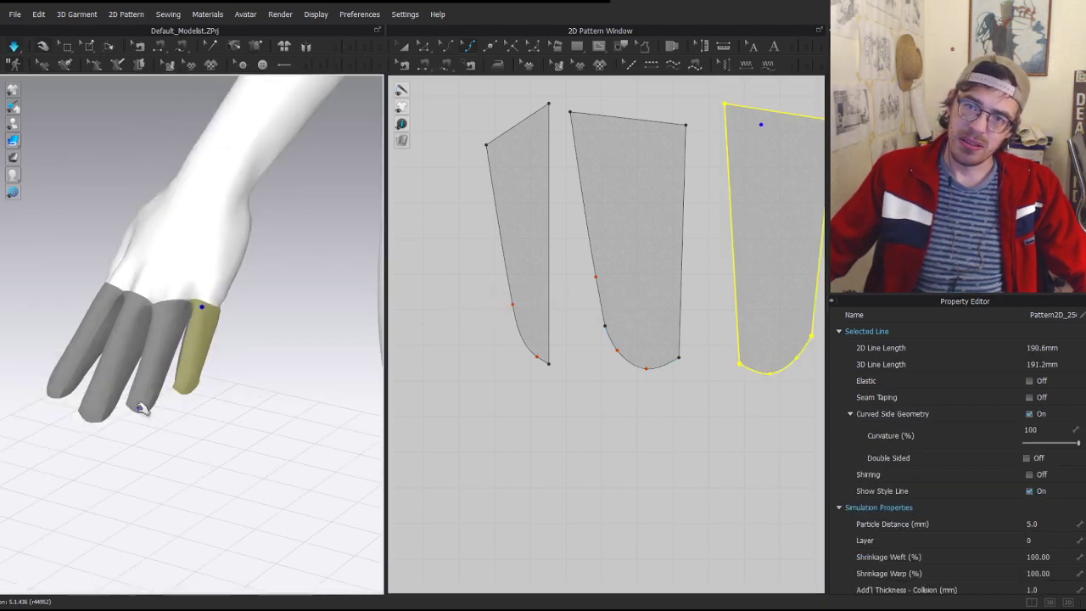
- Reshape the rounded fingertip edge of the index finger's wide piece beside its narrow side piece by slightly moving a curve point
right_click_drag(174, 379, 288, 388)
left_click(54, 401)
scroll(555, 386, "down", 5)
scroll(556, 386, "up", 5)
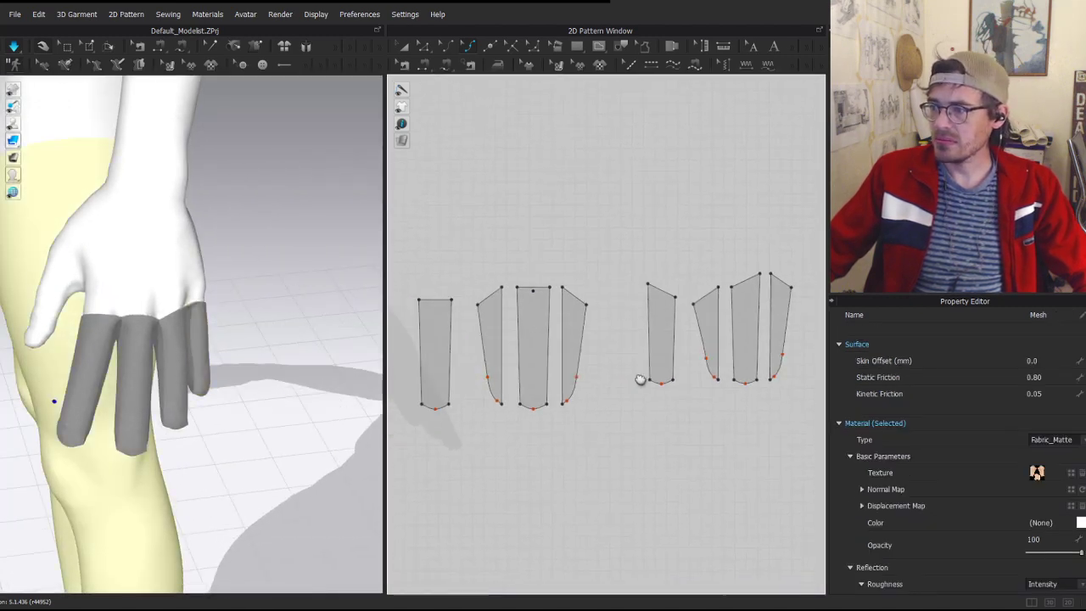
key("v")
middle_click_drag(526, 401, 608, 393)
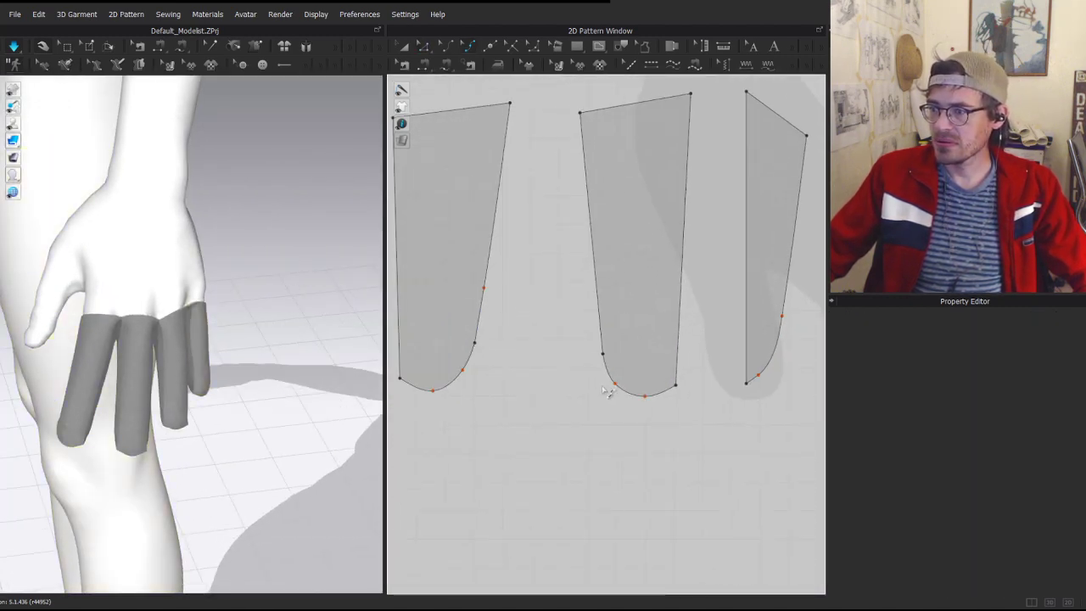
scroll(608, 393, "up", 2)
left_click(621, 383)
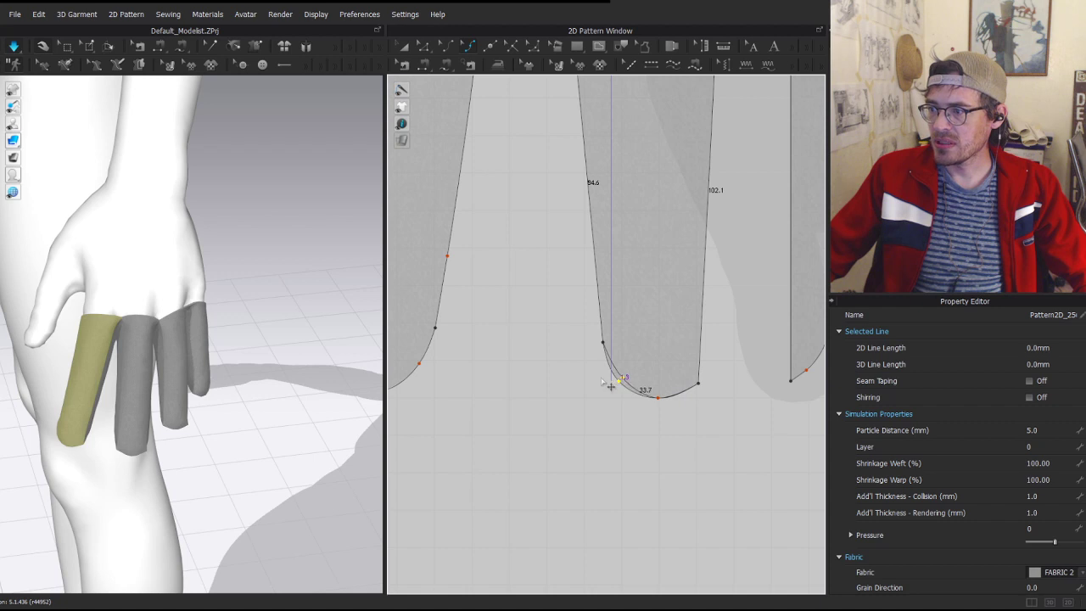
left_click_drag(602, 382, 601, 382)
key("a")
- Simulate the garment and pull the index and middle finger sleeves up toward the knuckles
key("space")
left_click(67, 426)
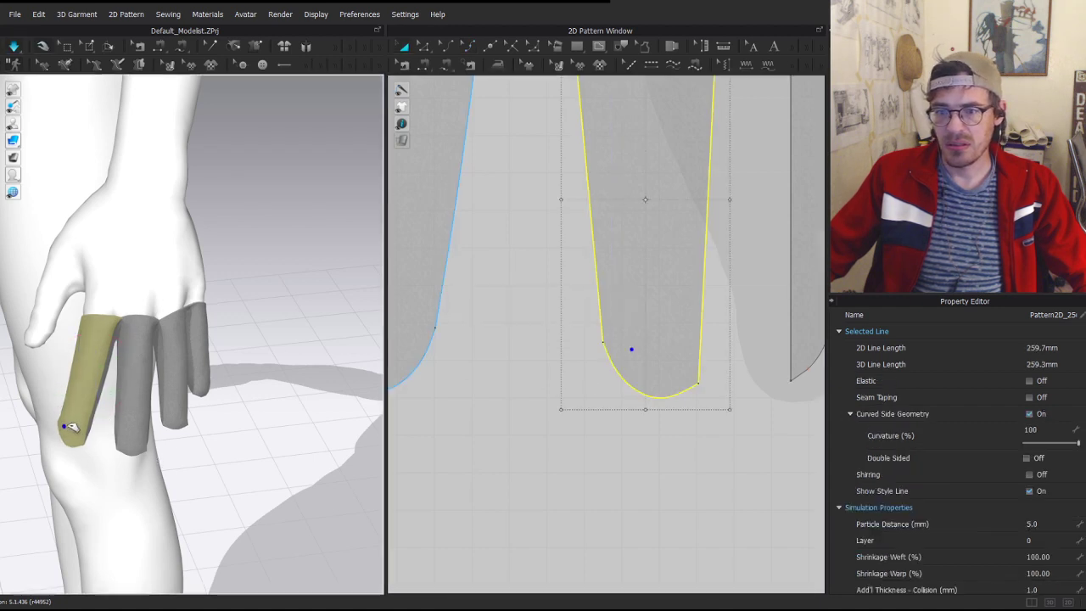
left_click_drag(91, 317, 82, 305)
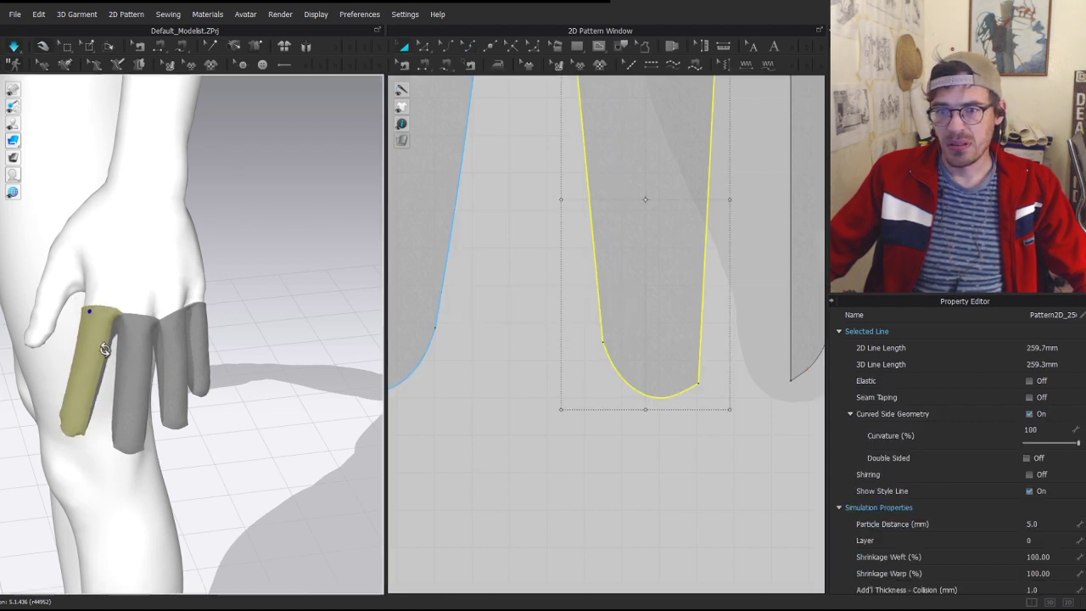
mouse_move(104, 349)
right_mouse_down()
mouse_move(218, 335)
mouse_move(85, 335)
mouse_move(97, 337)
right_mouse_up()
left_click_drag(169, 341, 133, 256)
right_click_drag(258, 329, 203, 317)
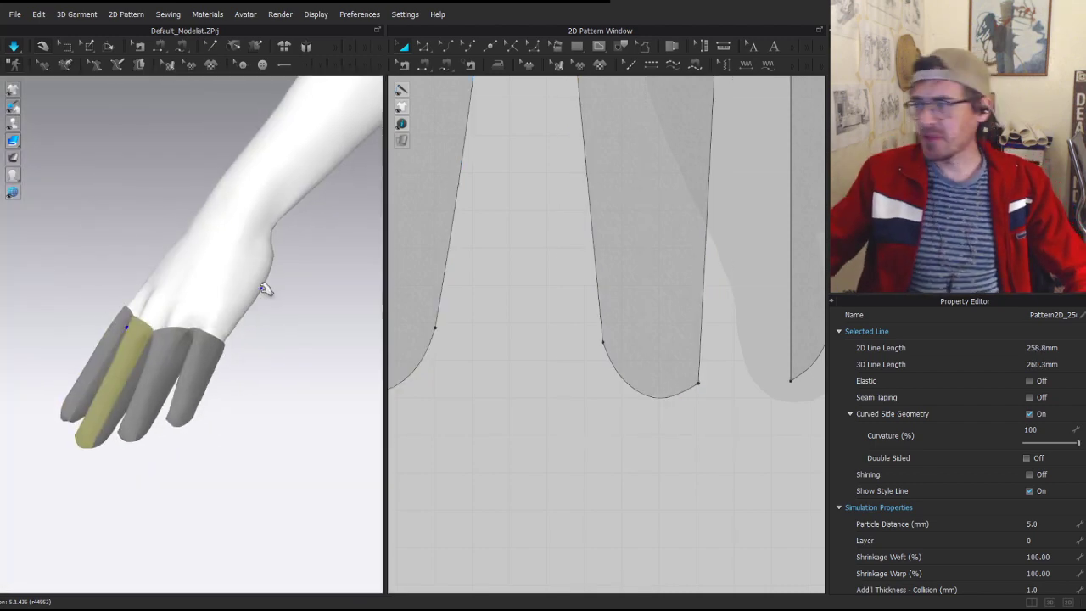
- Extend the slanted upper edges of the six narrow side pieces between the fingers by 2.5 mm with Offset Pattern Outline
scroll(653, 266, "down", 7)
middle_click_drag(675, 253, 538, 289)
scroll(622, 270, "up", 2)
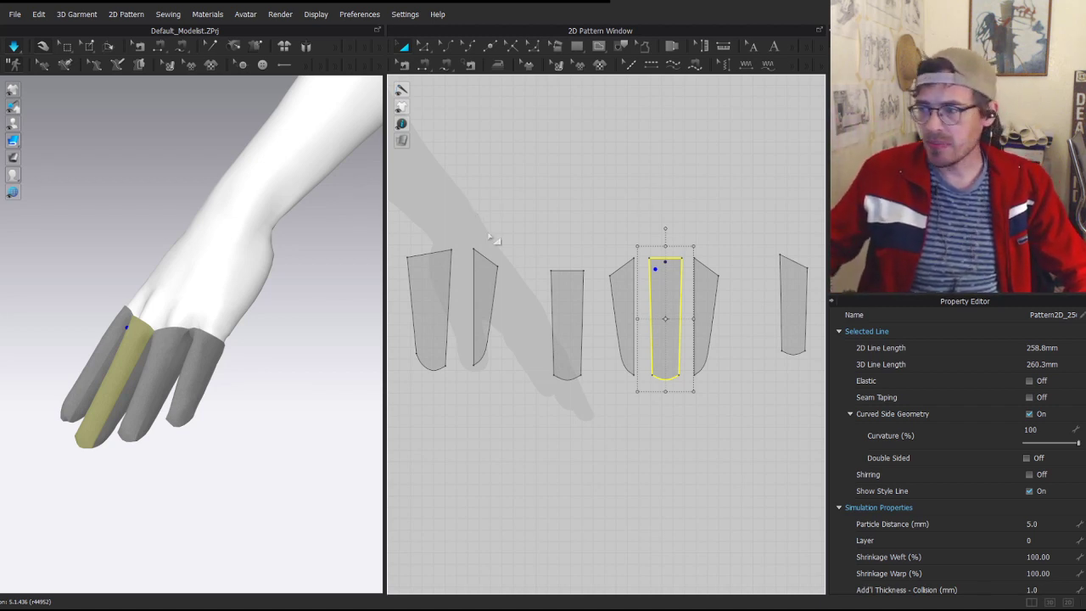
key("z")
left_click(589, 235)
scroll(540, 209, "up", 4)
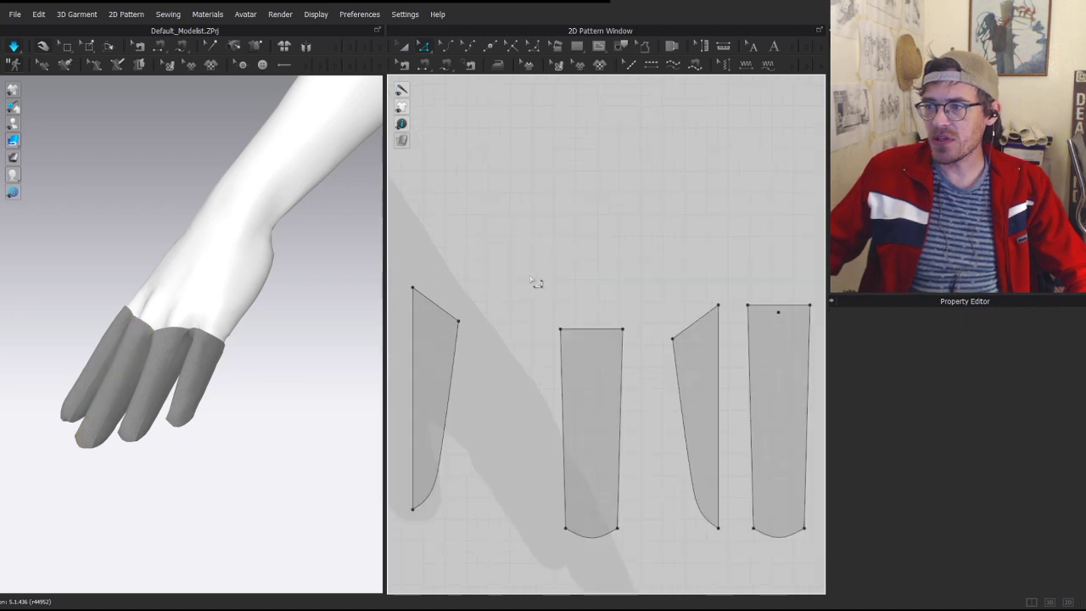
left_click(449, 312)
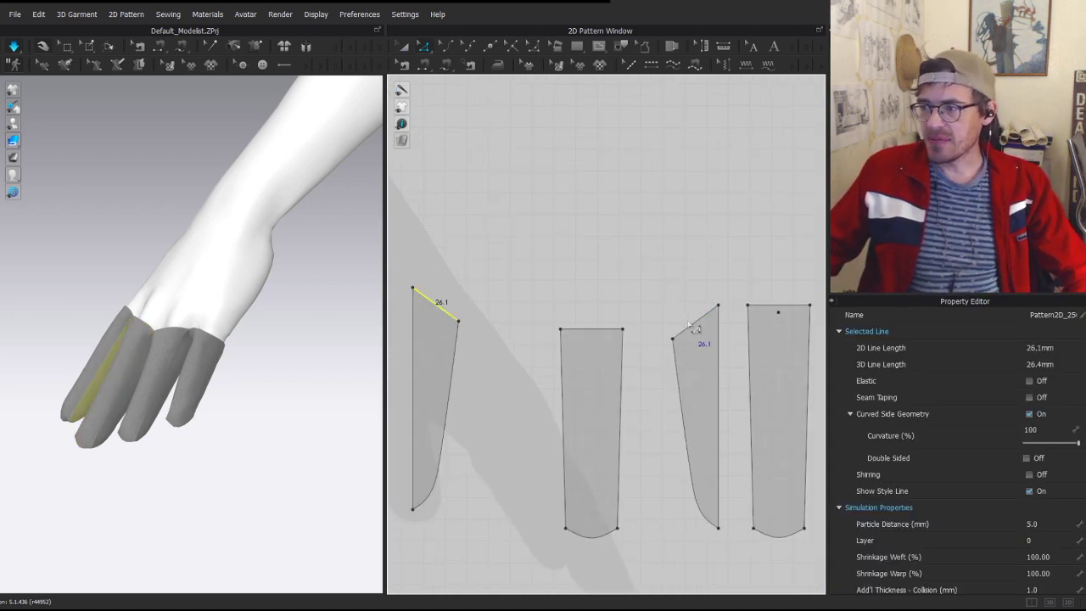
left_click(690, 325, "shift")
middle_click_drag(737, 280, 542, 269)
left_click(672, 322, "shift")
middle_click_drag(710, 282, 556, 287)
left_click(763, 325)
right_click_drag(734, 307, 617, 305)
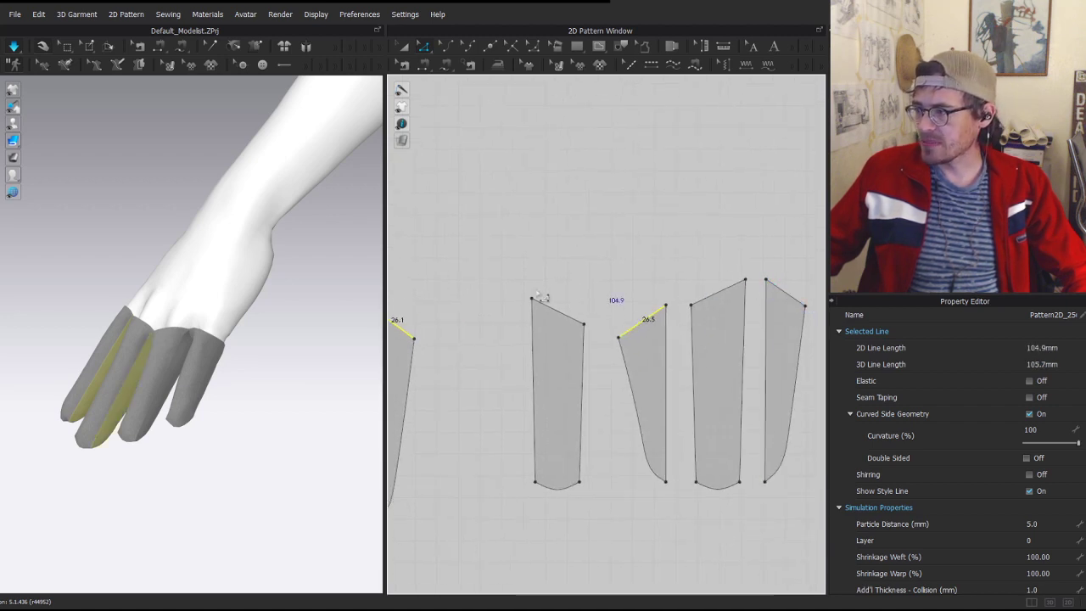
scroll(679, 341, "down", 4)
middle_click_drag(776, 326, 699, 324)
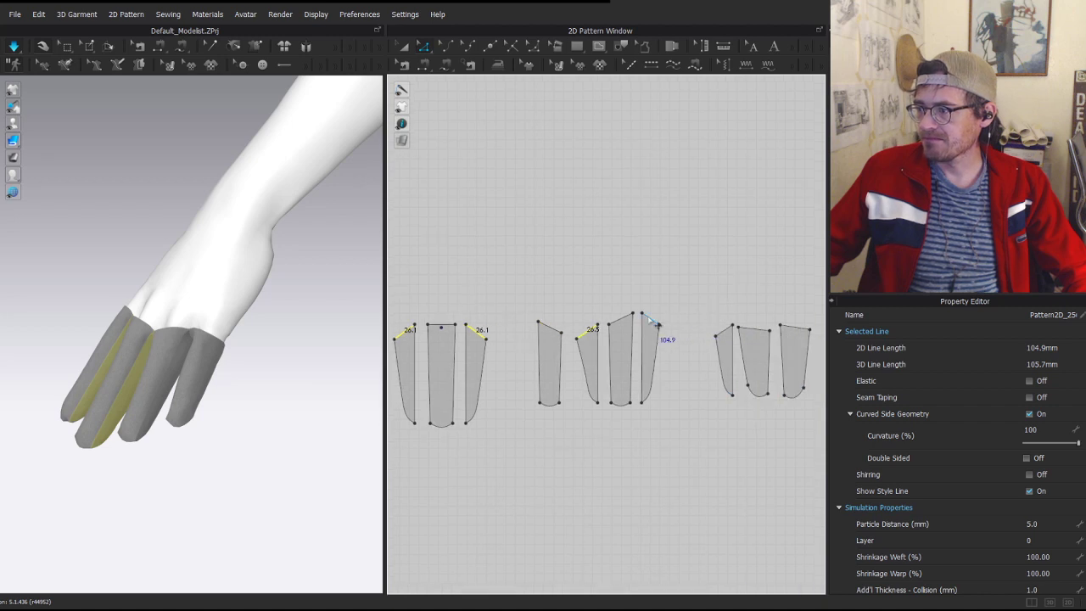
left_click(651, 320)
middle_click_drag(459, 314, 769, 310)
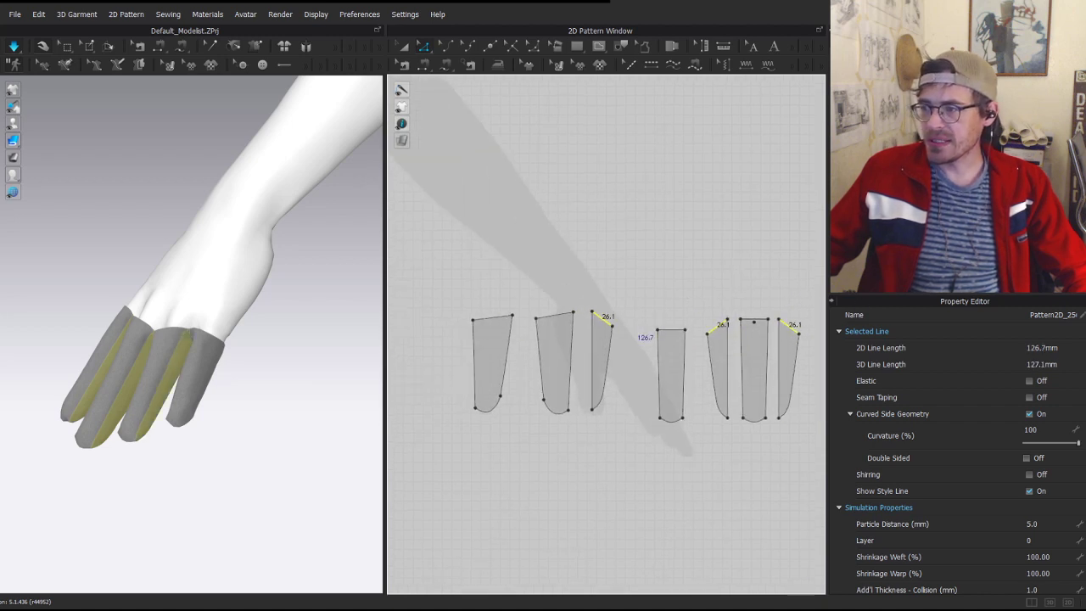
middle_click_drag(674, 297, 462, 300)
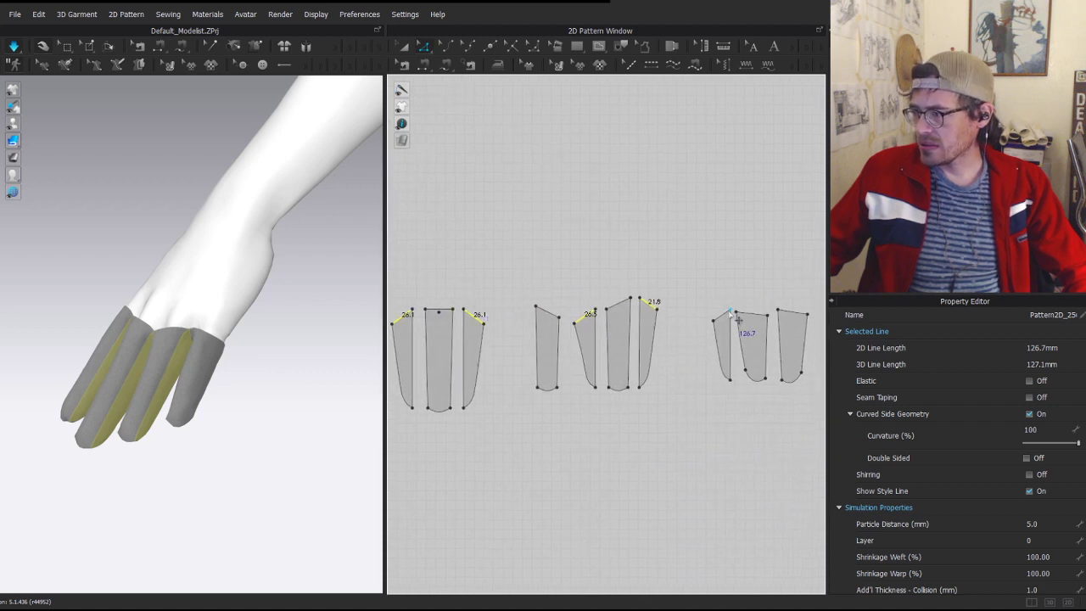
left_click(724, 319, "shift")
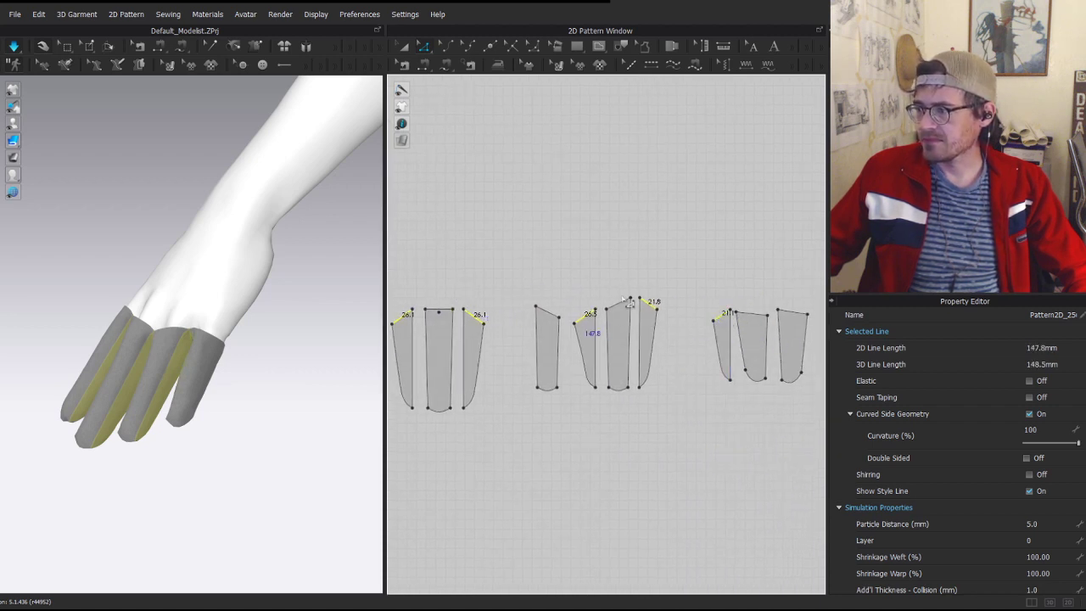
scroll(646, 295, "up", 4)
right_click(659, 318)
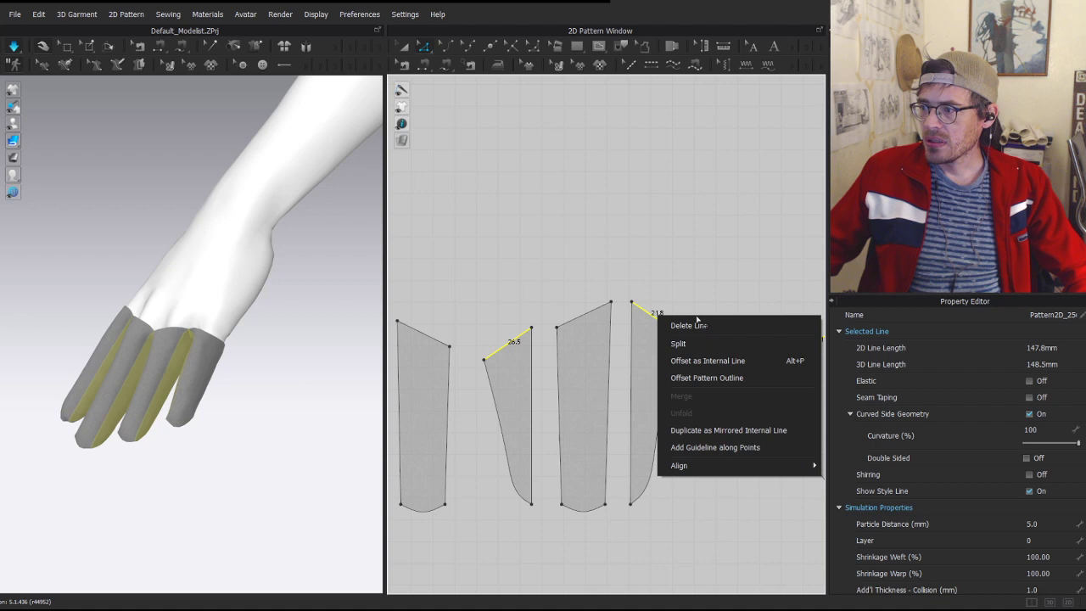
left_click(713, 379)
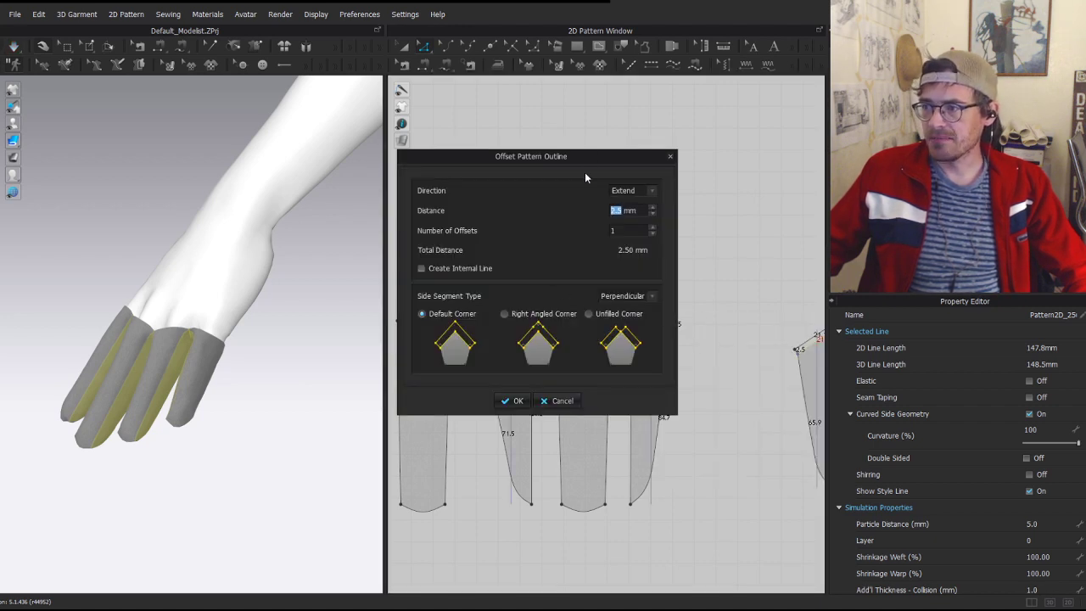
left_click_drag(585, 172, 334, 166)
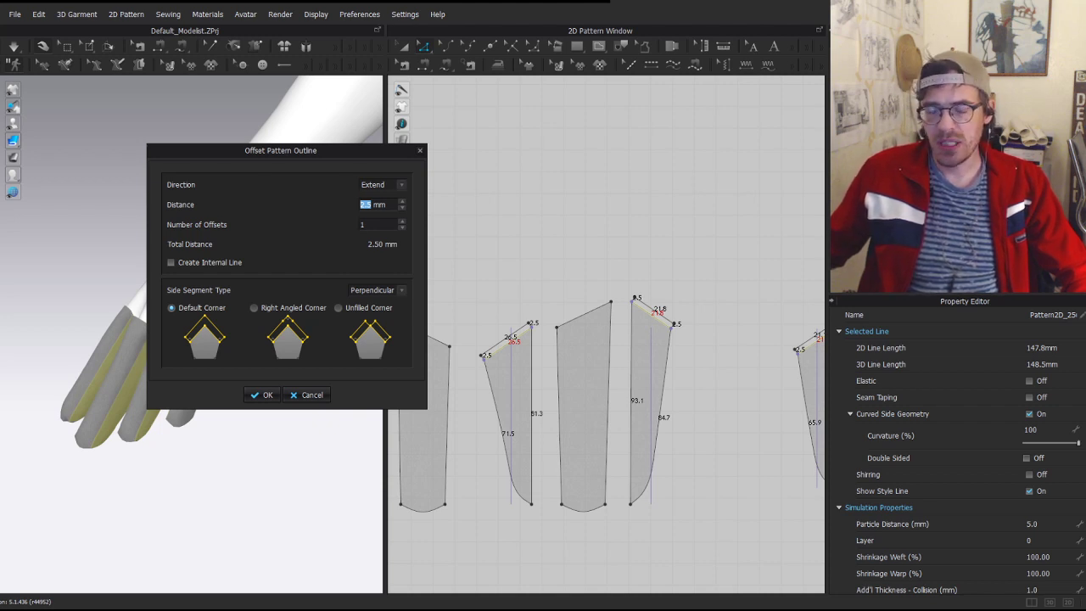
left_click(265, 394)
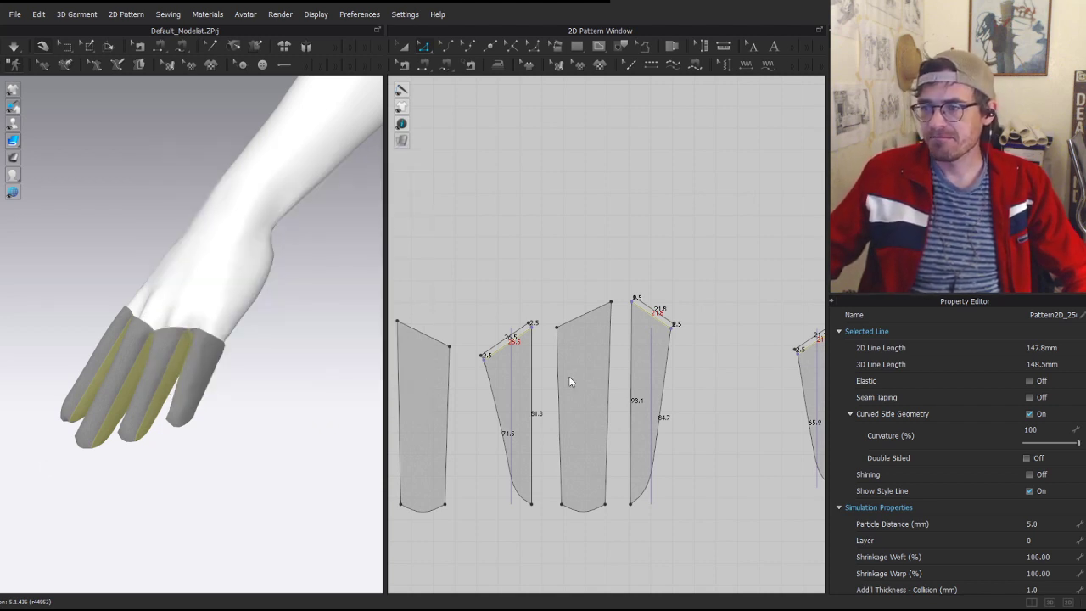
- Delete the protruding outer corner point of the middle finger's side piece facing the index finger, and select its slanted edge's seam
scroll(555, 384, "up", 5)
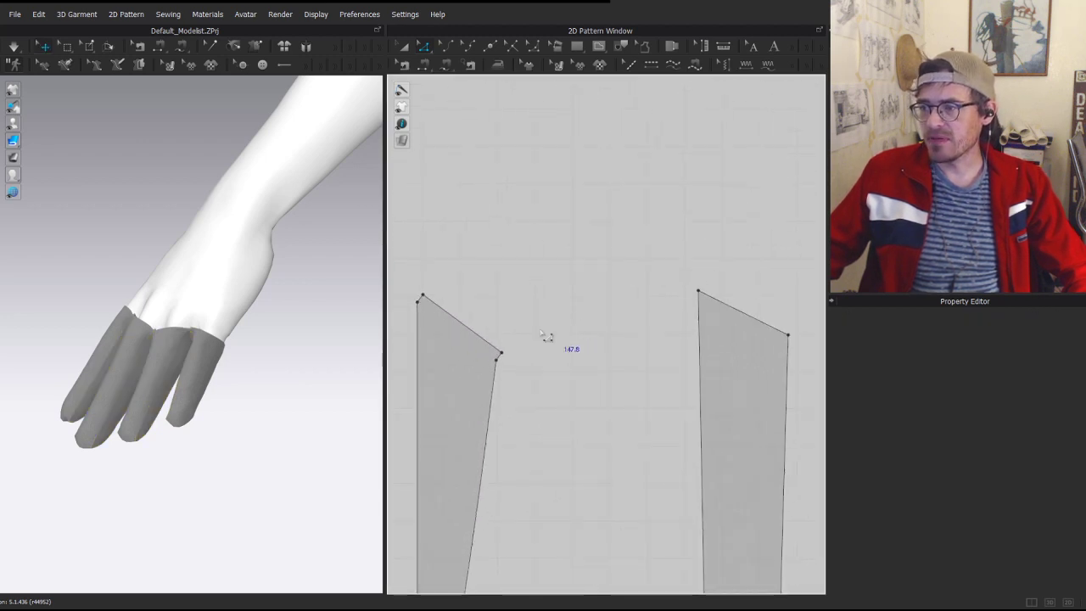
scroll(179, 344, "up", 3)
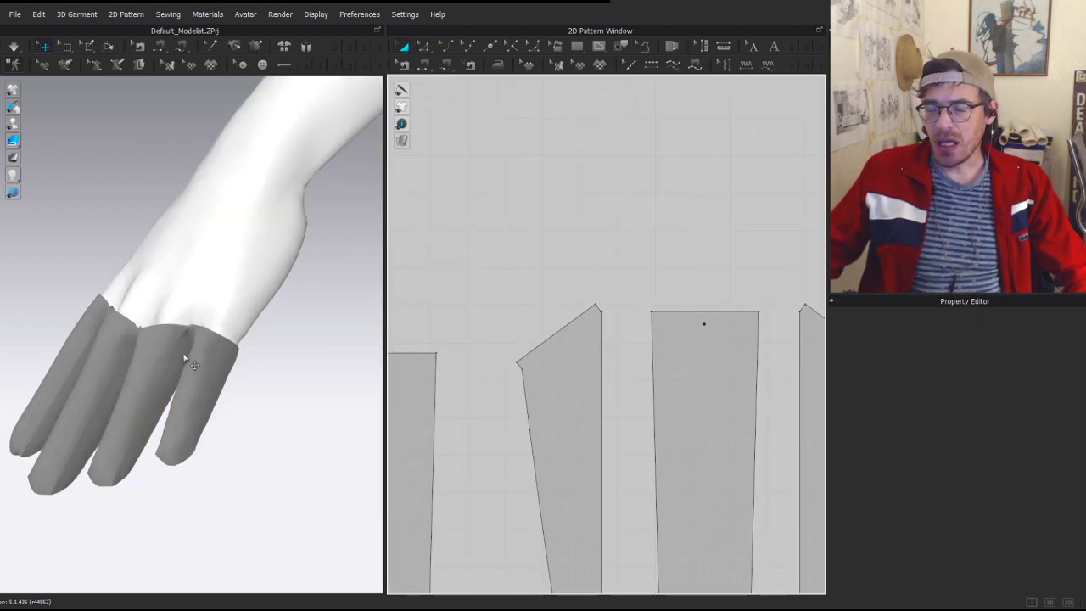
right_click_drag(200, 349, 269, 358)
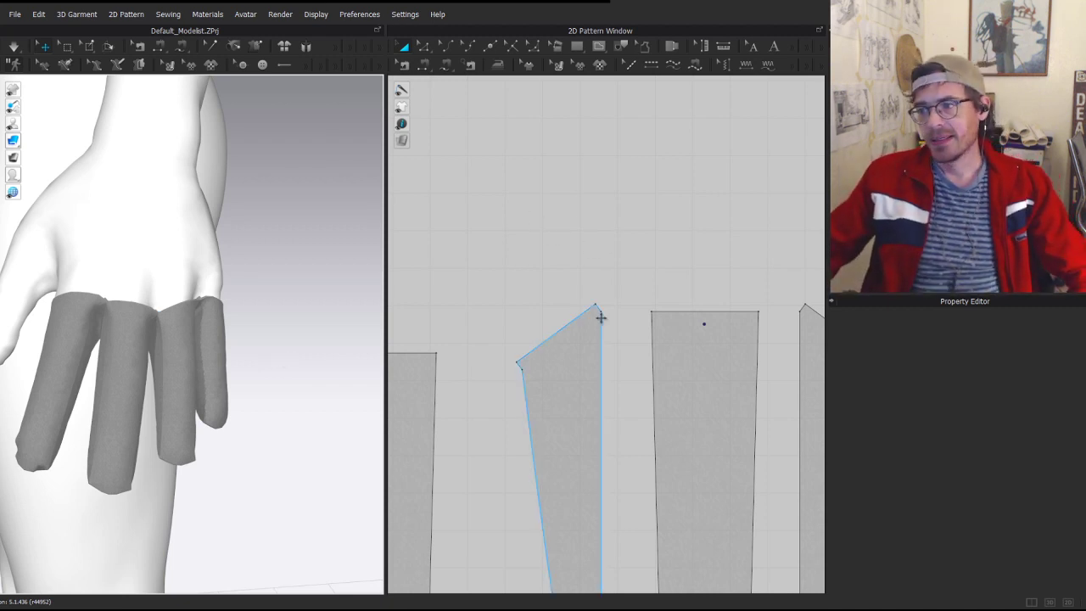
middle_click_drag(531, 325, 571, 208)
scroll(571, 209, "up", 4)
key("z")
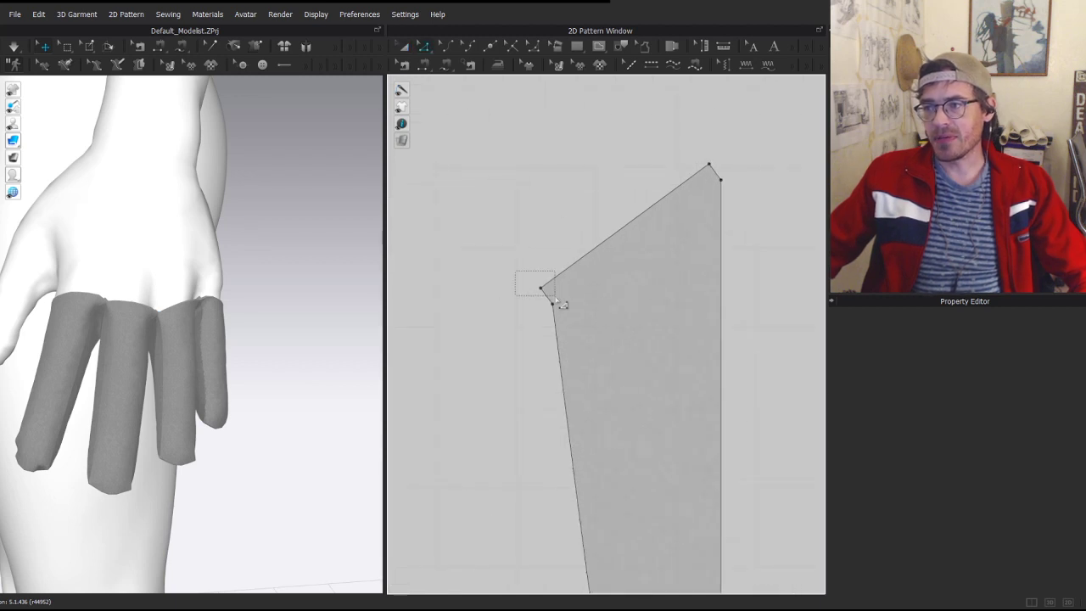
scroll(629, 233, "down", 5)
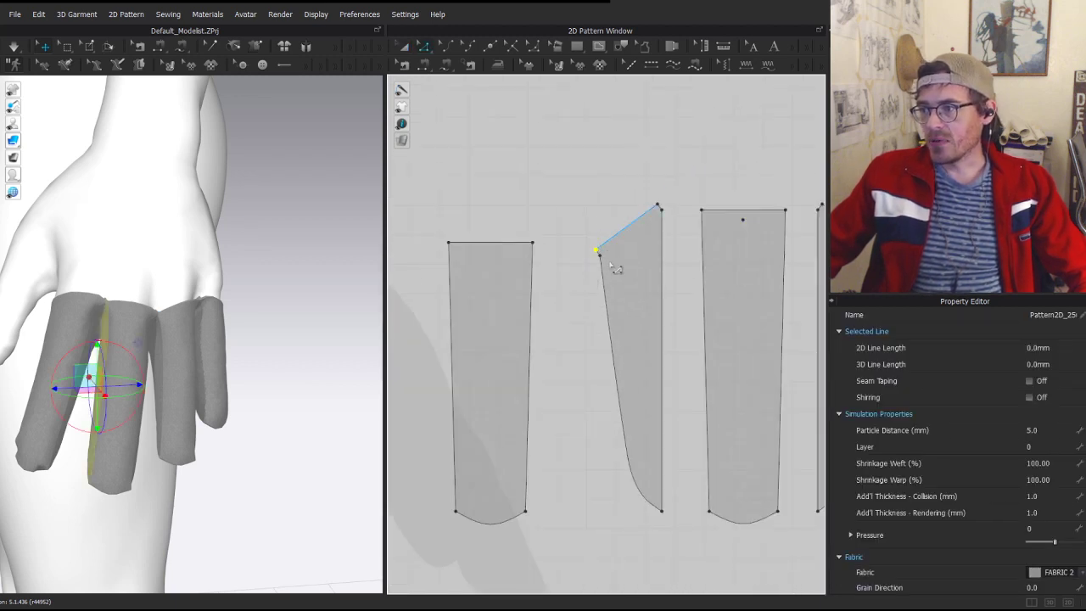
key("b")
left_click(630, 227)
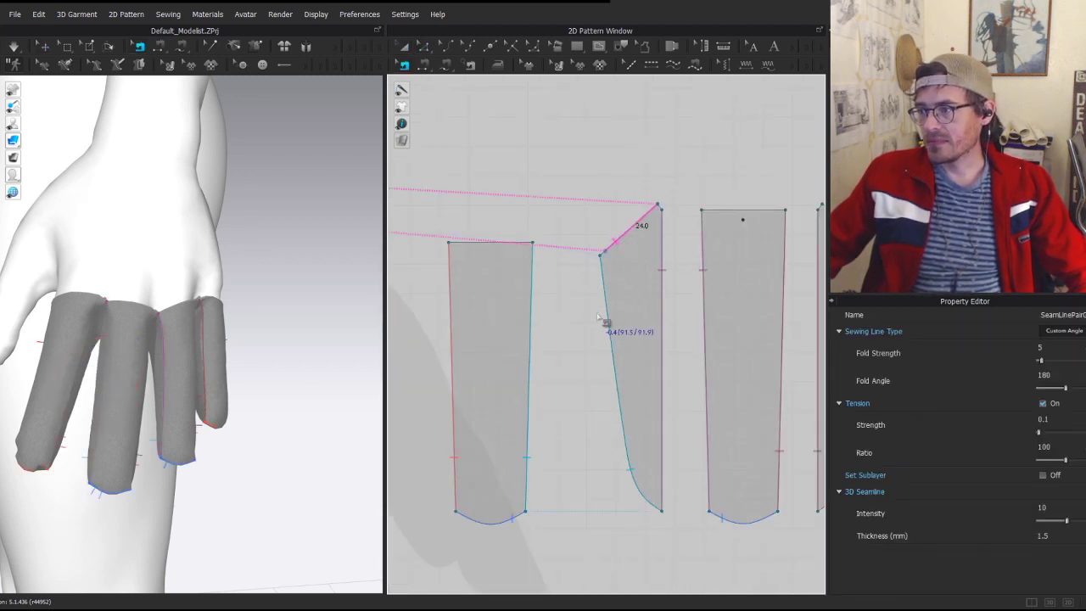
- Delete the protruding outer corner point of the middle finger's side piece facing the ring finger
middle_click_drag(767, 208, 505, 227)
key("z")
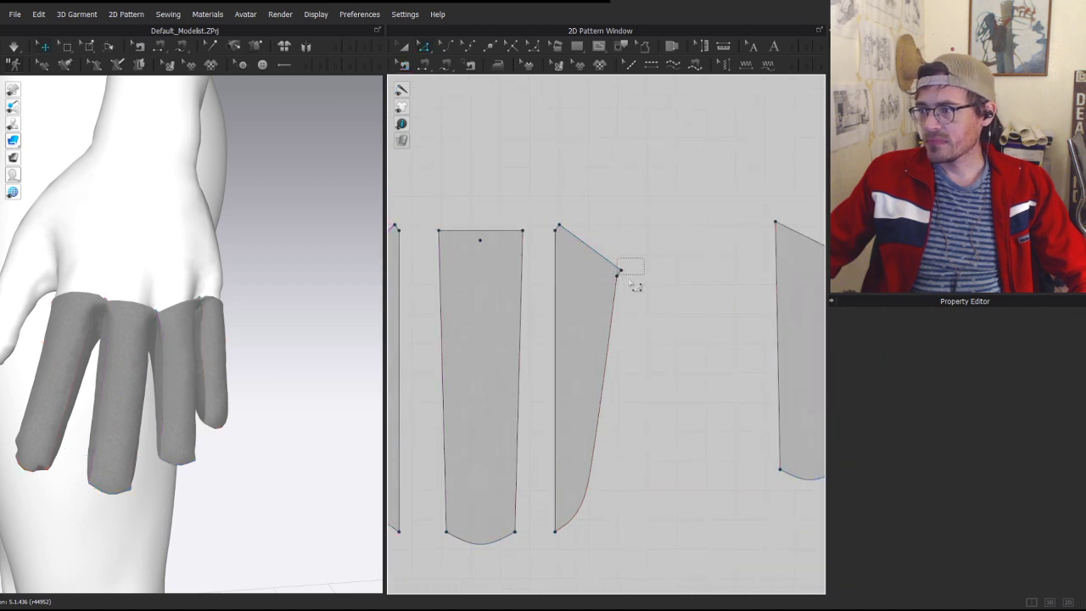
left_click_drag(630, 280, 619, 275)
left_click(630, 236)
- Delete the protruding outer corner point of the ring finger's side piece facing the middle finger
middle_click_drag(804, 238, 612, 230)
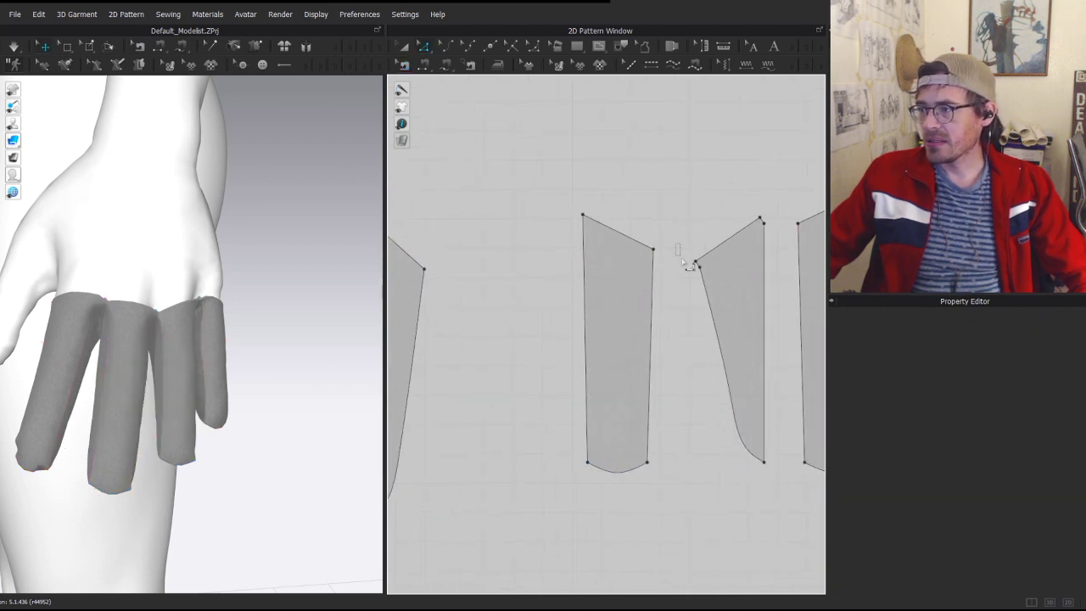
left_click_drag(701, 270, 701, 271)
left_click(691, 248)
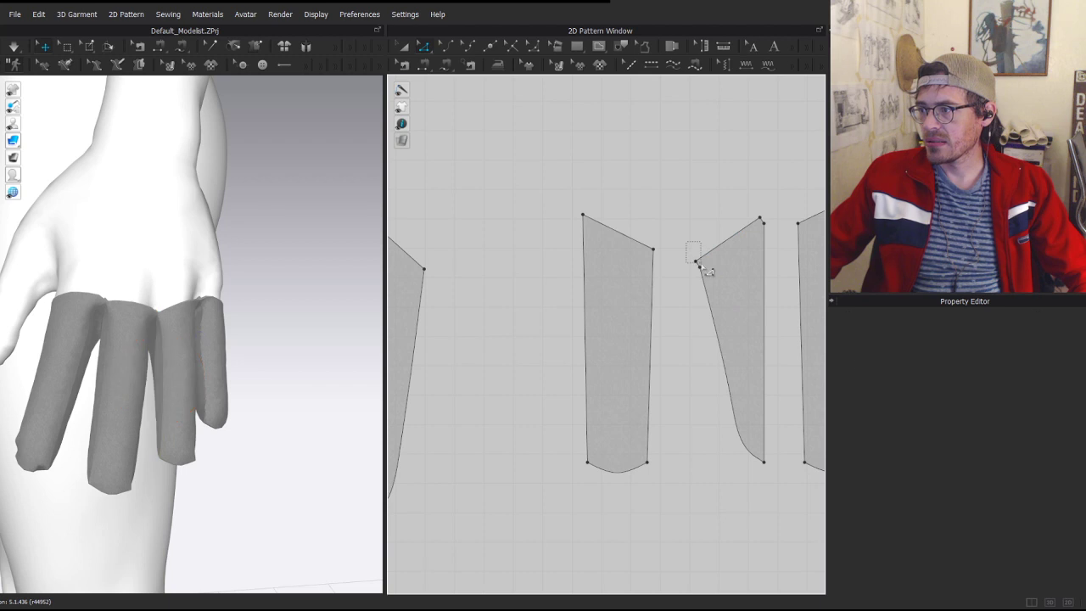
left_click(697, 260)
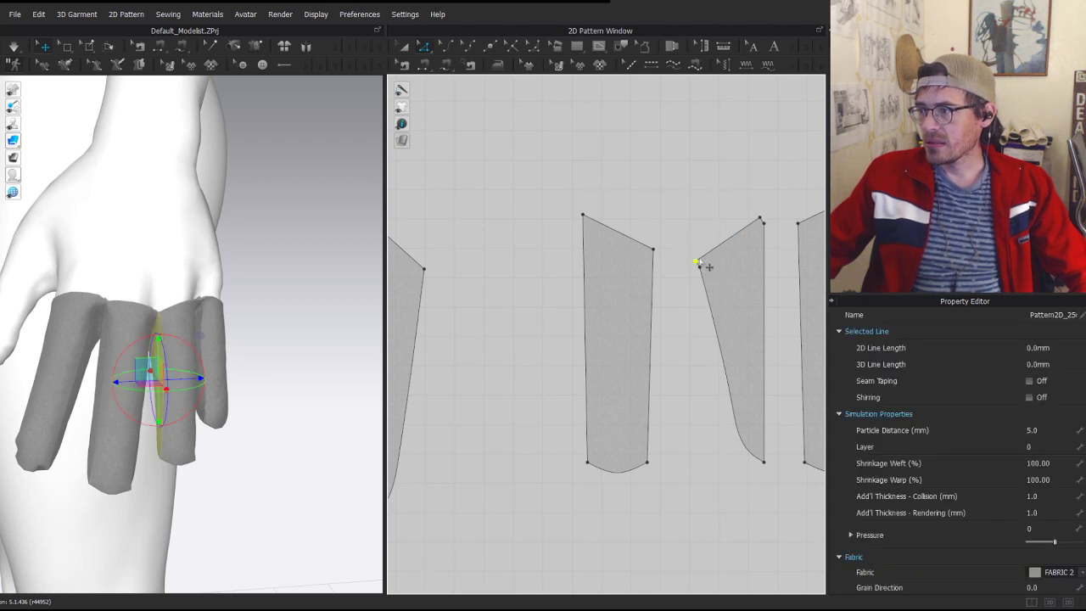
key("Delete")
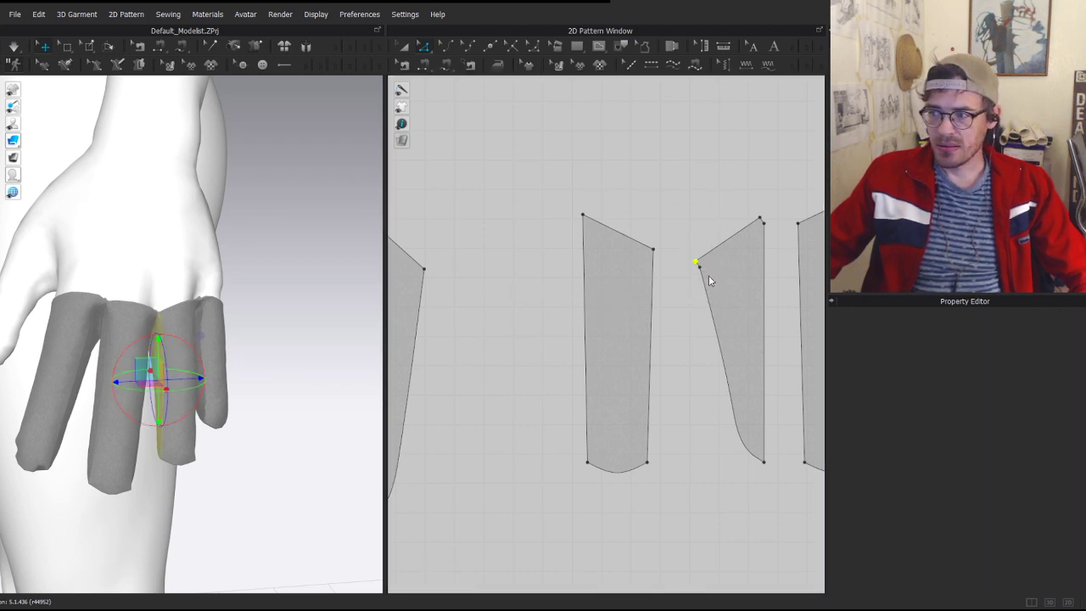
left_click(679, 267)
- Delete the protruding outer corner point of the ring finger's side piece facing the little finger
scroll(710, 287, "down", 2)
middle_click_drag(727, 284, 529, 269)
scroll(731, 224, "up", 5)
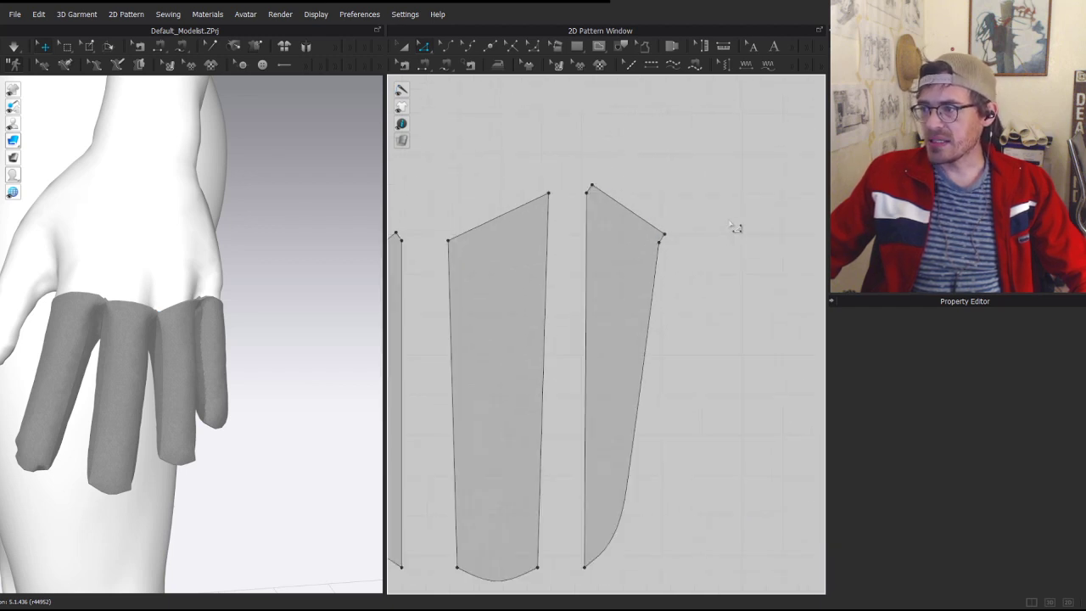
left_click_drag(655, 243, 655, 242)
key("Delete")
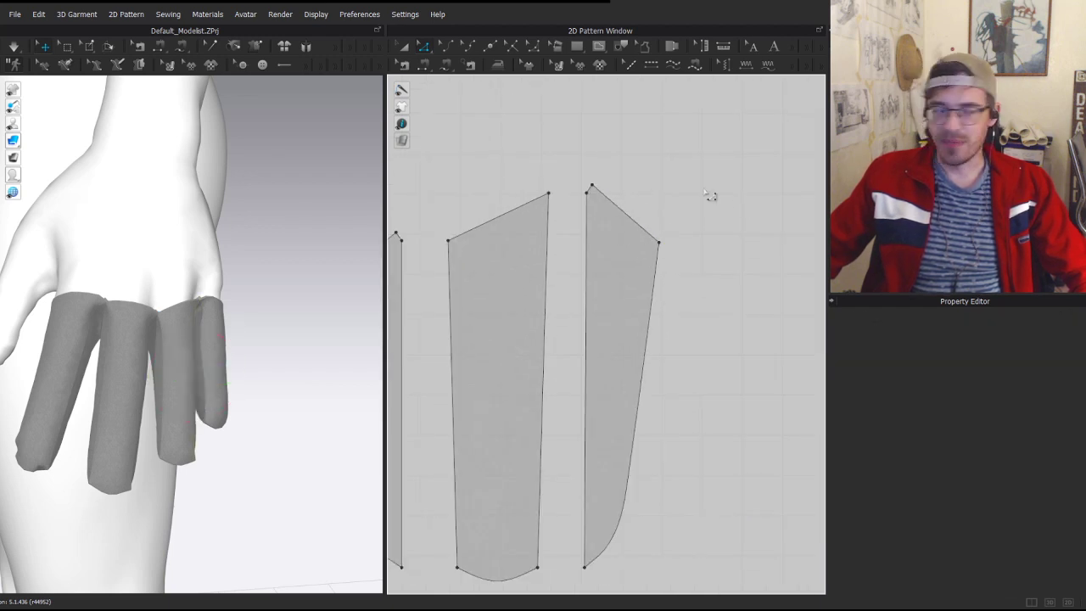
scroll(669, 214, "up", 2)
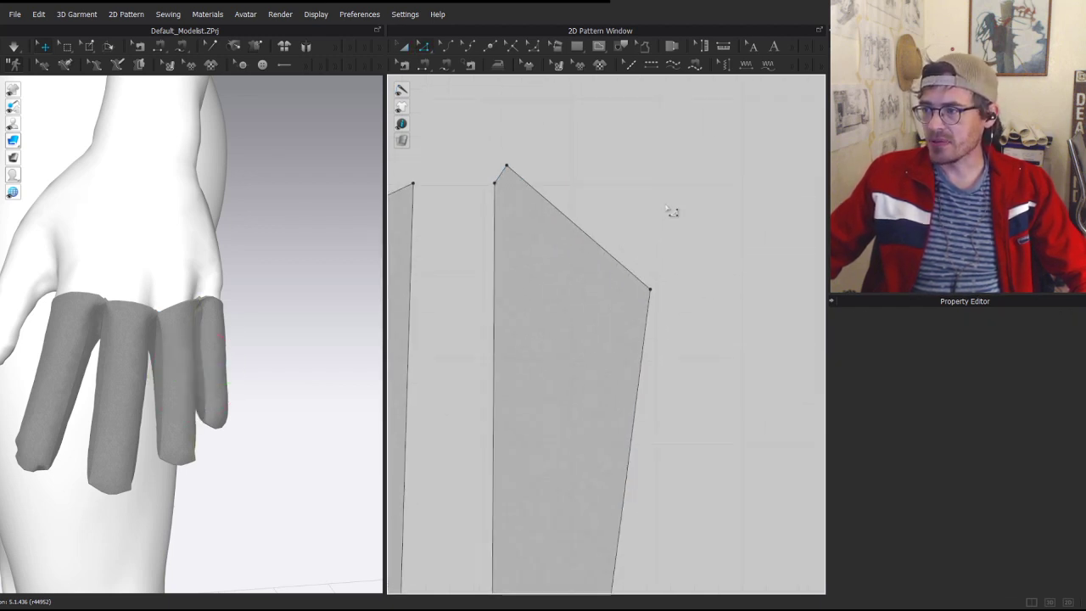
- Extend the slanted-edge seams on both of the ring finger's side pieces to their outer corner points
key("b")
left_click_drag(636, 277, 647, 322)
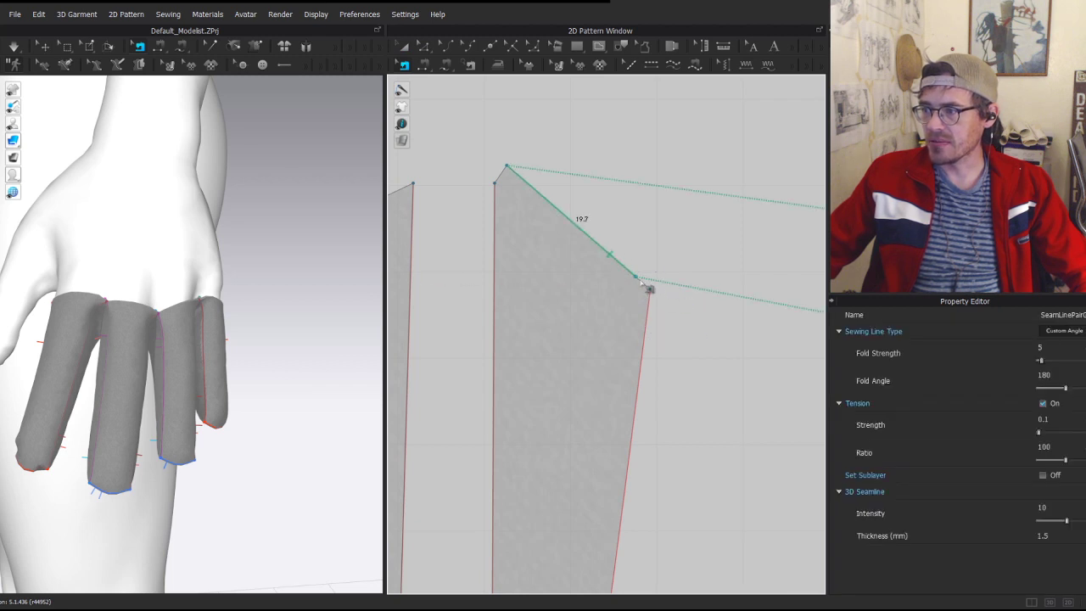
scroll(650, 305, "down", 2)
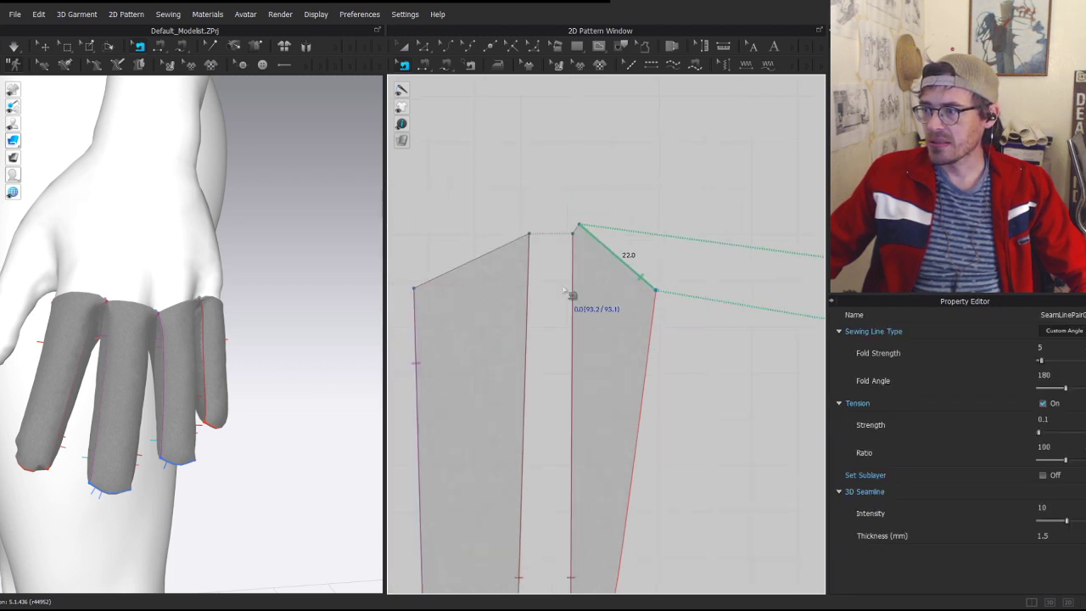
middle_click_drag(407, 280, 593, 285)
scroll(592, 286, "up", 3)
middle_click_drag(406, 379, 650, 300)
left_click_drag(605, 331, 594, 342)
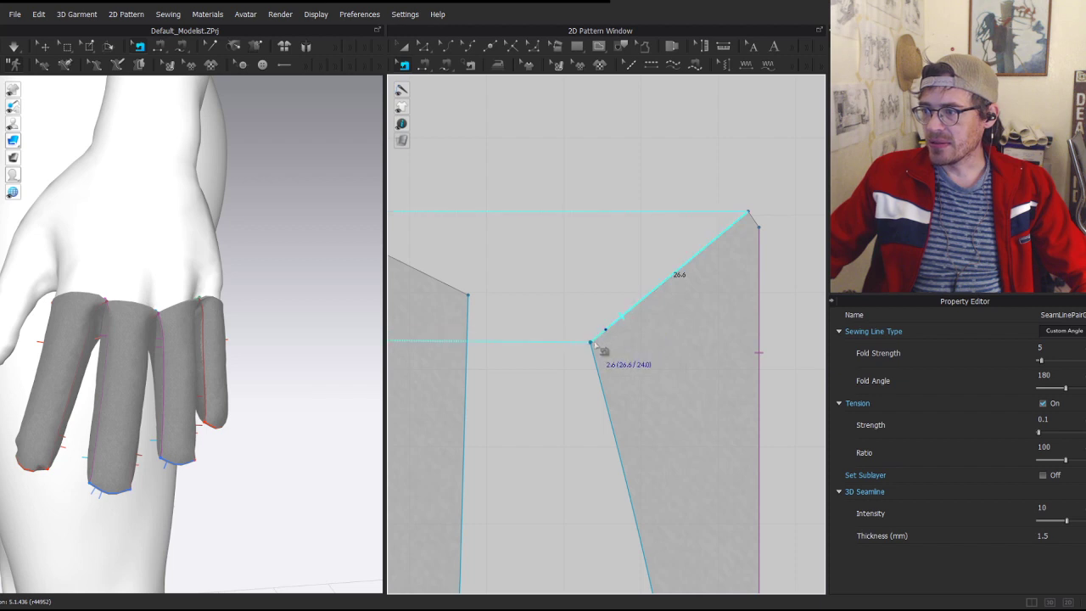
- Extend the slanted-edge seams on both of the middle finger's side pieces to their outer corner points
middle_click_drag(413, 273, 764, 287)
scroll(717, 286, "down", 3)
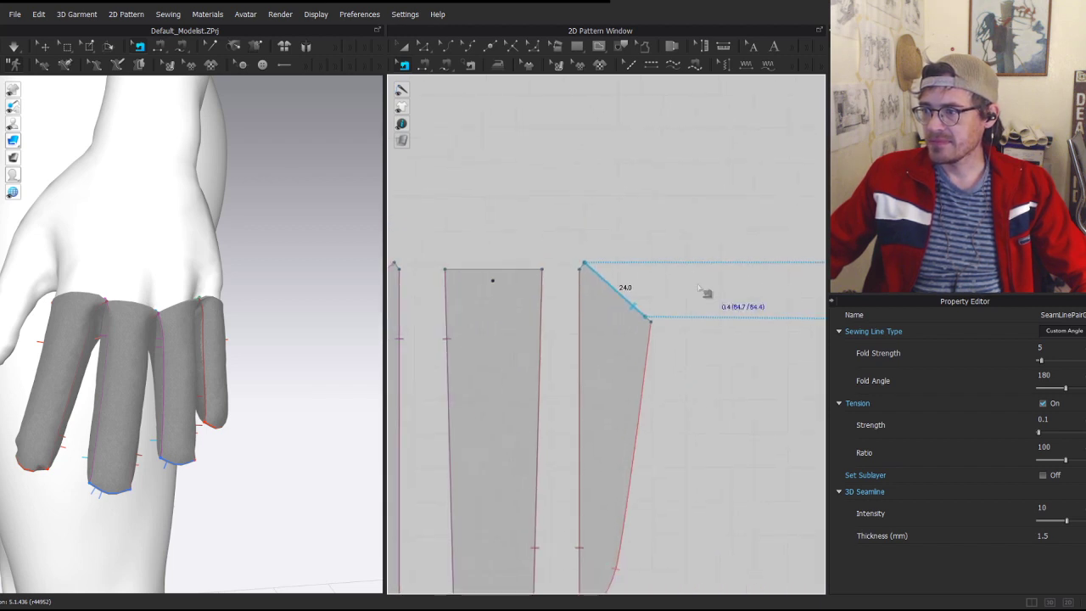
scroll(650, 310, "up", 3)
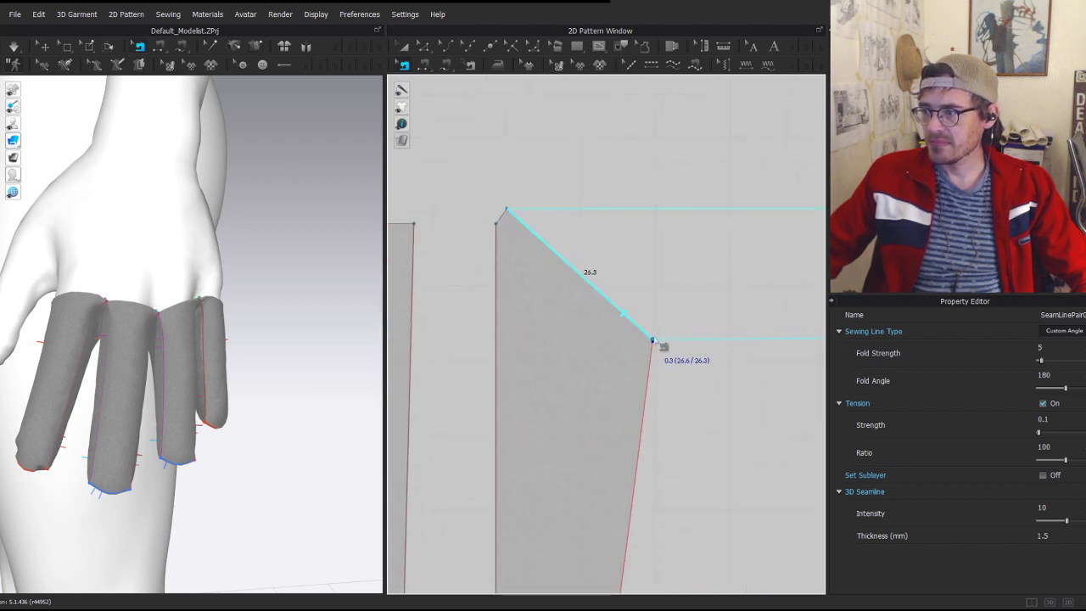
scroll(601, 333, "down", 3)
middle_click_drag(406, 297, 759, 285)
scroll(662, 275, "up", 4)
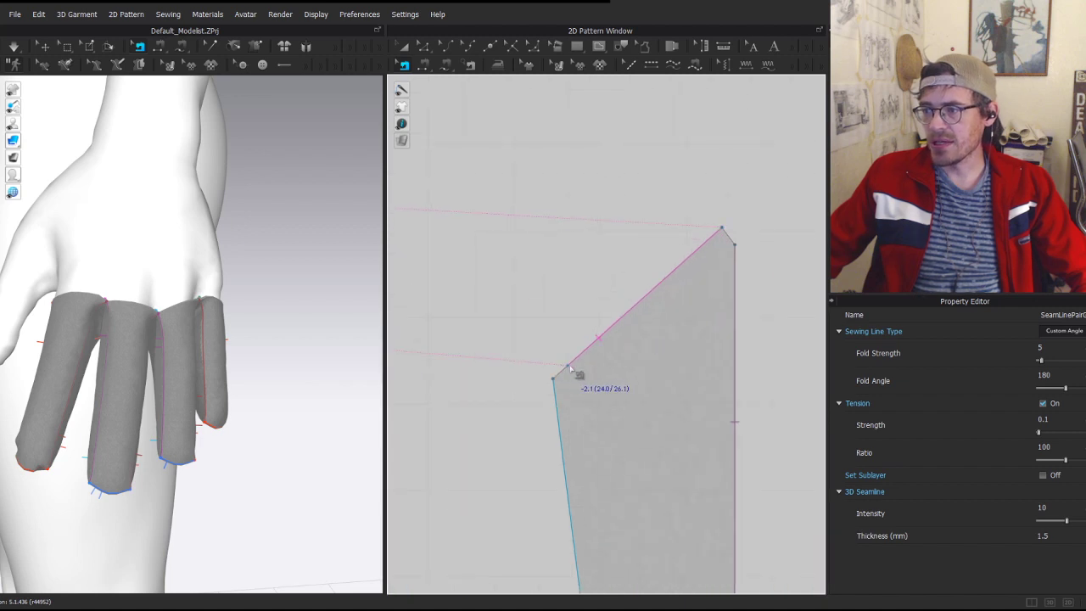
left_click(569, 371)
scroll(523, 311, "down", 3)
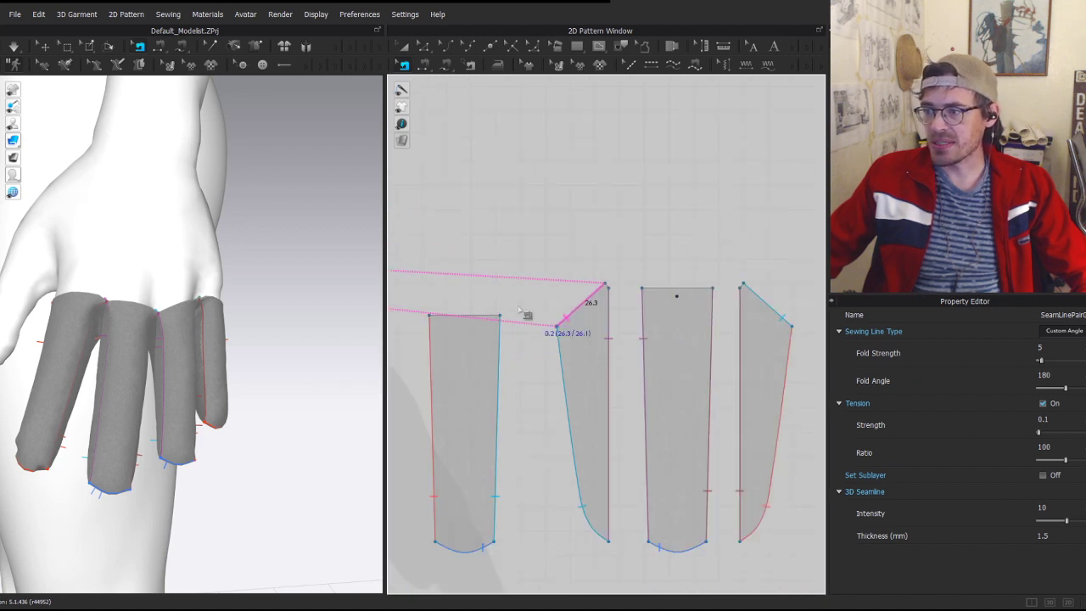
- Check the outer end of the slanted-edge seam on the index finger's side piece
middle_click_drag(519, 309, 822, 288)
scroll(617, 299, "up", 3)
scroll(606, 261, "up", 3)
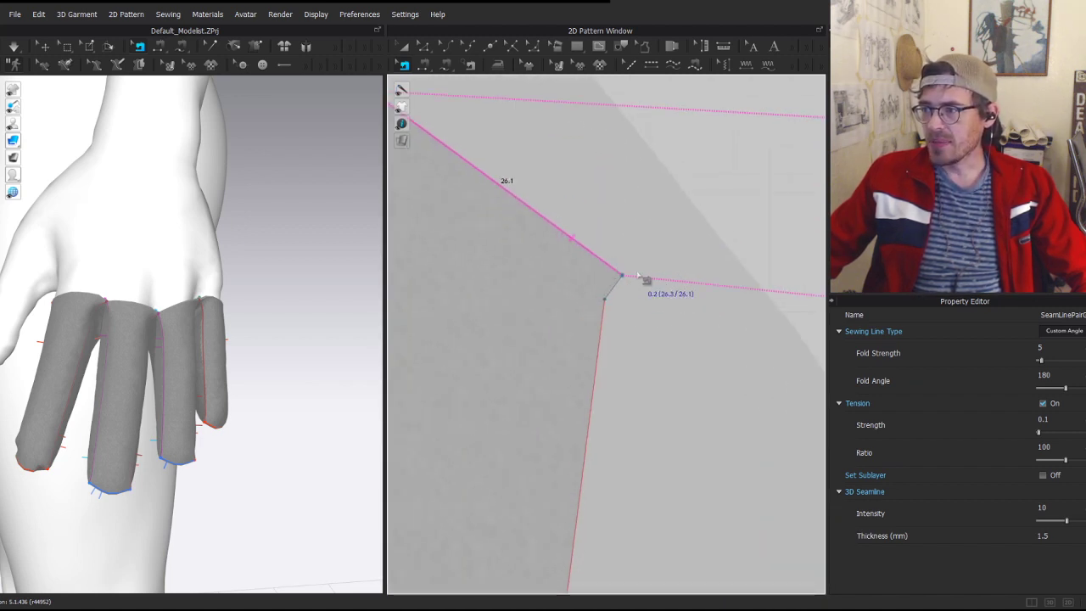
mouse_move(627, 276)
left_mouse_down()
mouse_move(589, 249)
mouse_move(627, 275)
left_mouse_up()
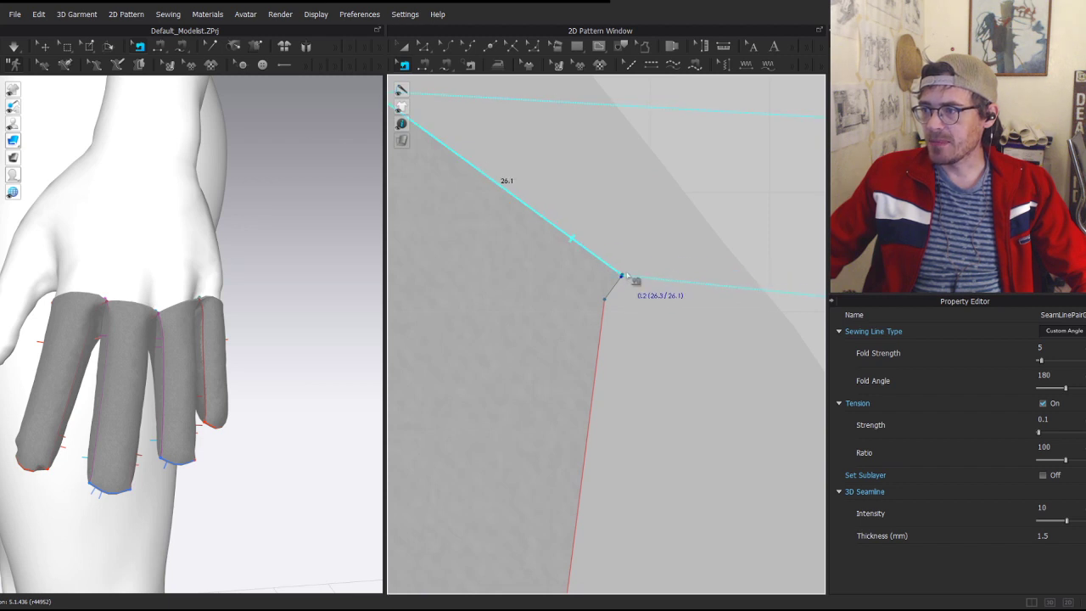
- Select the index finger's side piece and start the garment simulation
scroll(631, 240, "down", 4)
key("a")
scroll(556, 276, "down", 4)
middle_click_drag(557, 272, 724, 244)
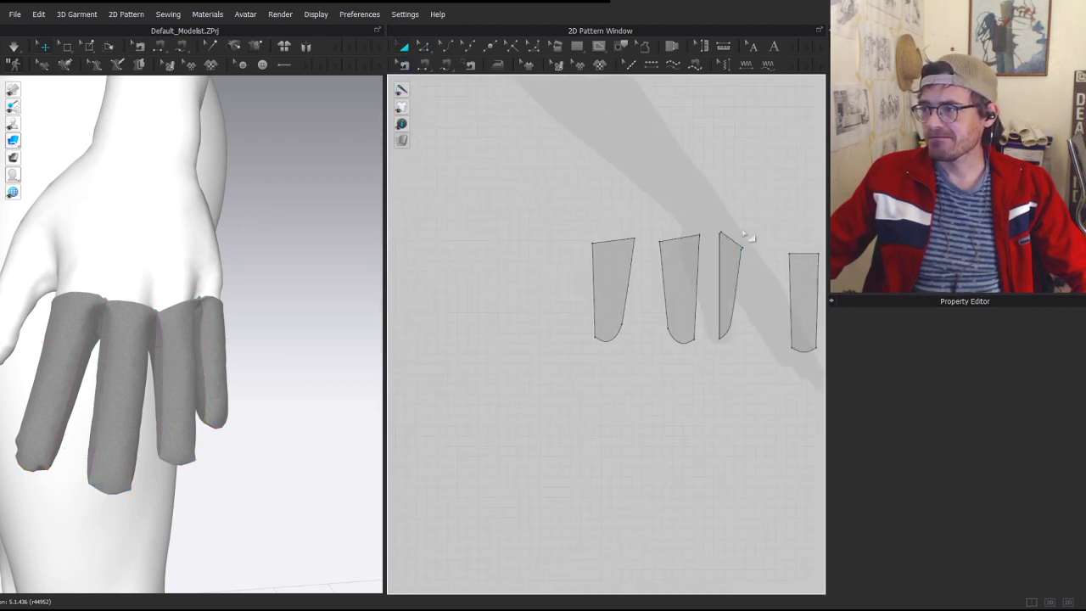
left_click(728, 245)
scroll(142, 315, "up", 3)
key("space")
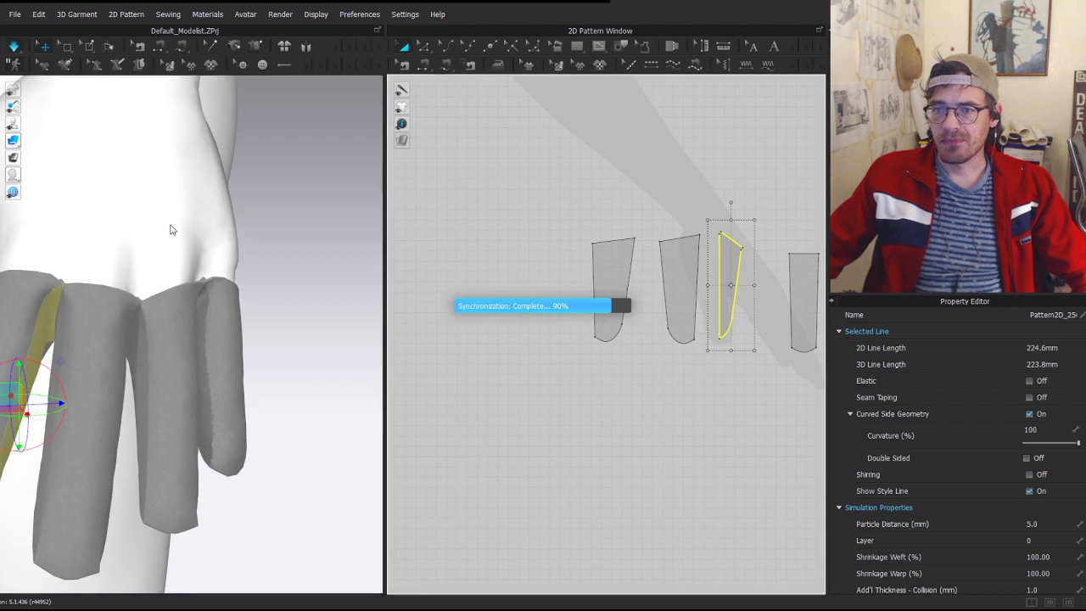
- Examine how the sleeves' upper edges and side pieces meet between the fingers on the simulated hand
left_click(77, 287)
scroll(152, 309, "up", 1)
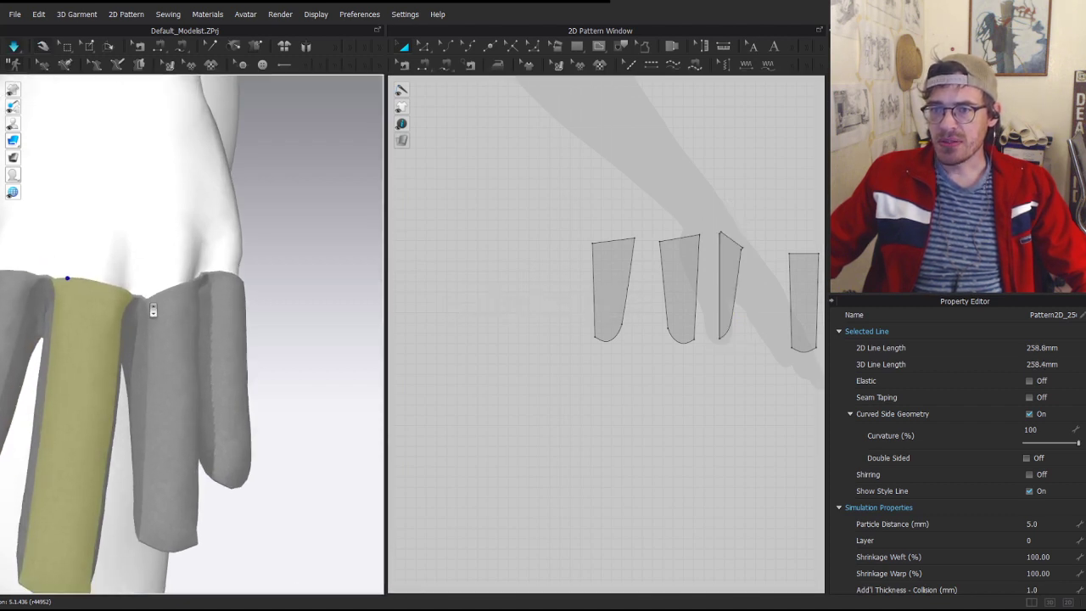
scroll(153, 309, "up", 3)
right_click_drag(134, 286, 237, 312)
middle_click_drag(237, 312, 270, 306)
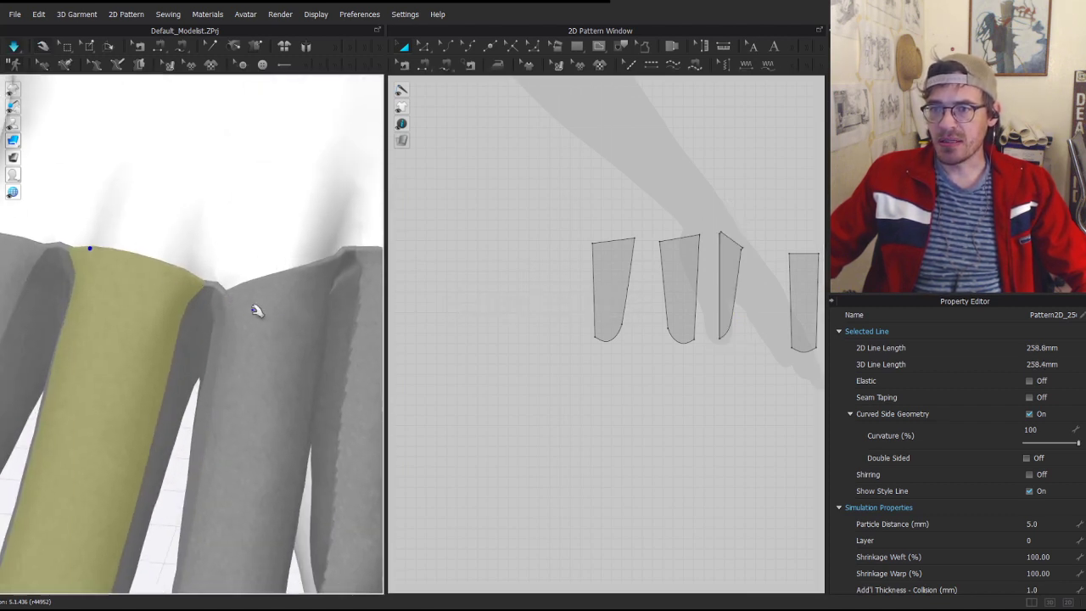
middle_click_drag(317, 273, 200, 283)
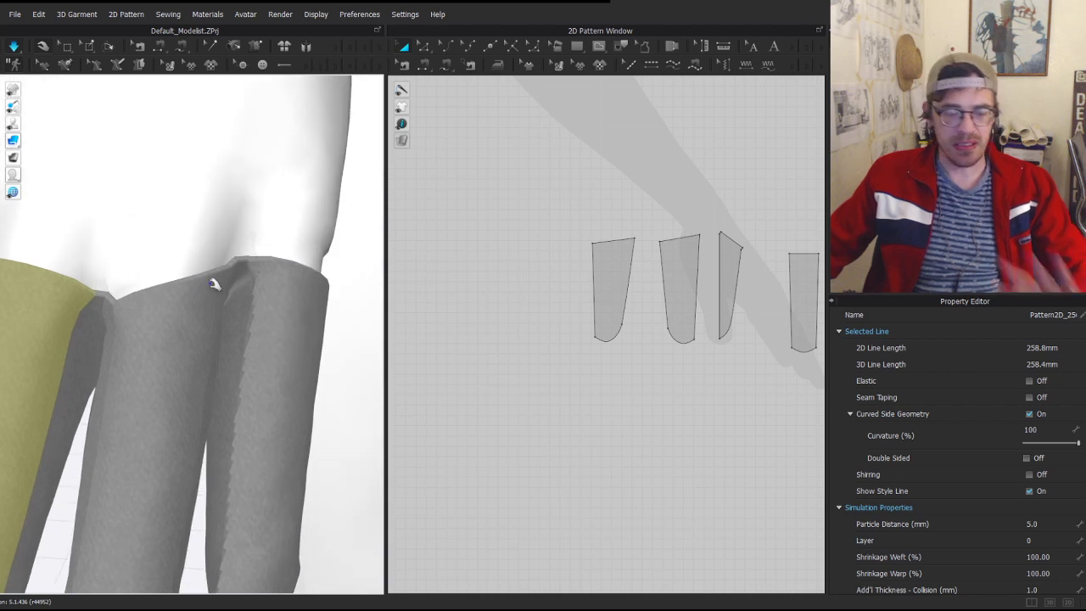
scroll(679, 320, "down", 4)
middle_click_drag(679, 320, 597, 277)
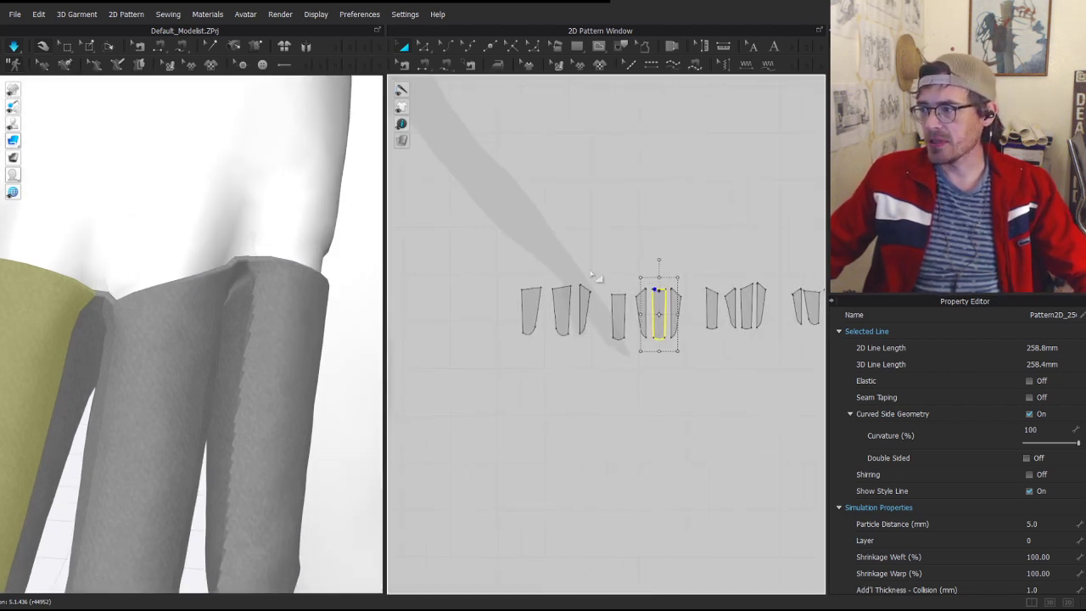
scroll(596, 277, "up", 4)
left_click(727, 291)
scroll(715, 292, "down", 2)
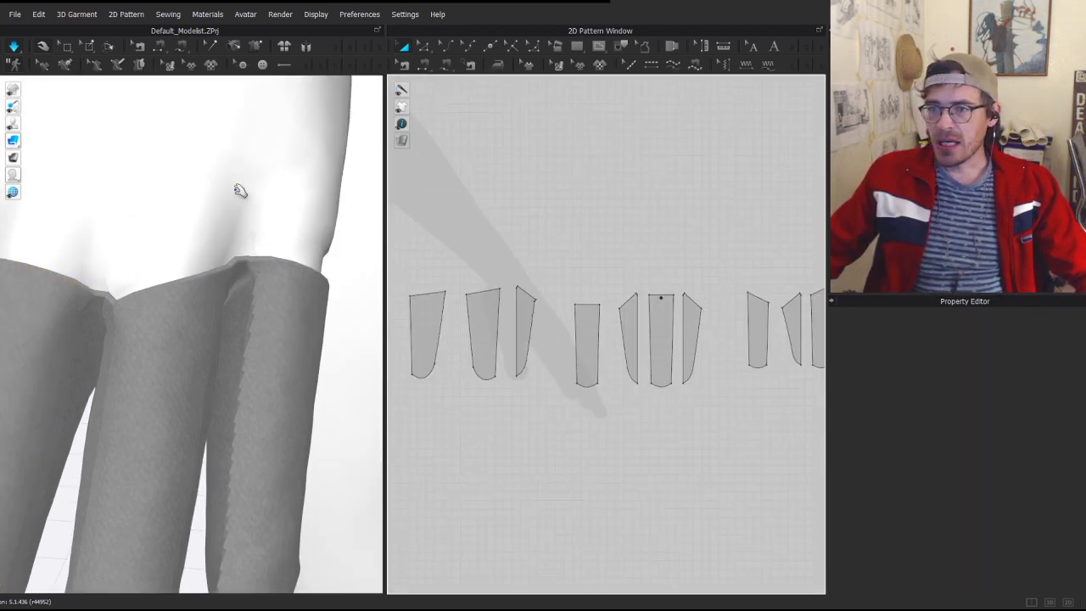
left_click(235, 287)
scroll(264, 407, "down", 5)
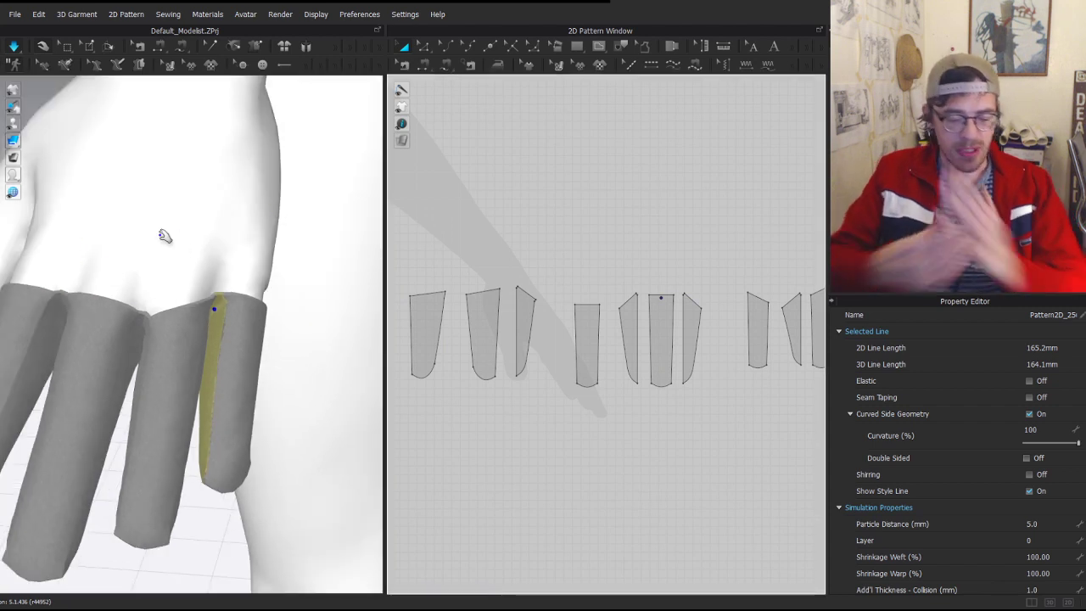
- Select the visible main panels of the fingers on the 3D hand to identify them among the 2D patterns
left_click(517, 310)
left_click(487, 320)
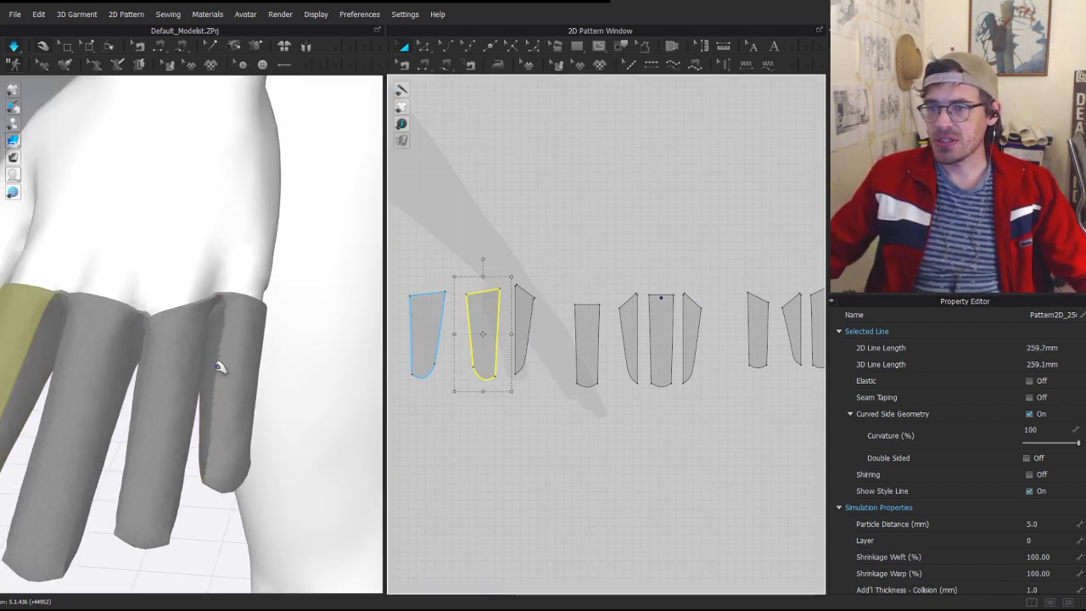
middle_click_drag(59, 376, 223, 368)
left_click(261, 382, "shift")
left_click(302, 400, "shift")
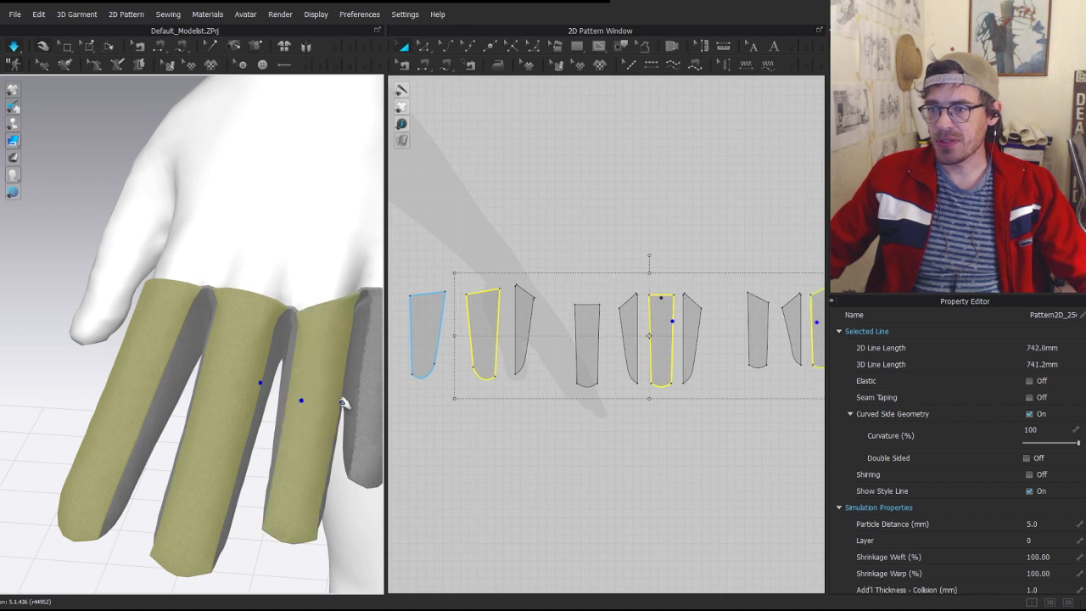
middle_click_drag(341, 399, 259, 387)
left_click(306, 355, "shift")
- Move the identified index, middle, ring and little finger panels into a separate row above the other 2D patterns
middle_click_drag(656, 367, 595, 351)
scroll(594, 349, "down", 4)
left_click(533, 243)
left_click(573, 261)
left_click_drag(476, 330, 465, 248)
left_click_drag(597, 337, 497, 241)
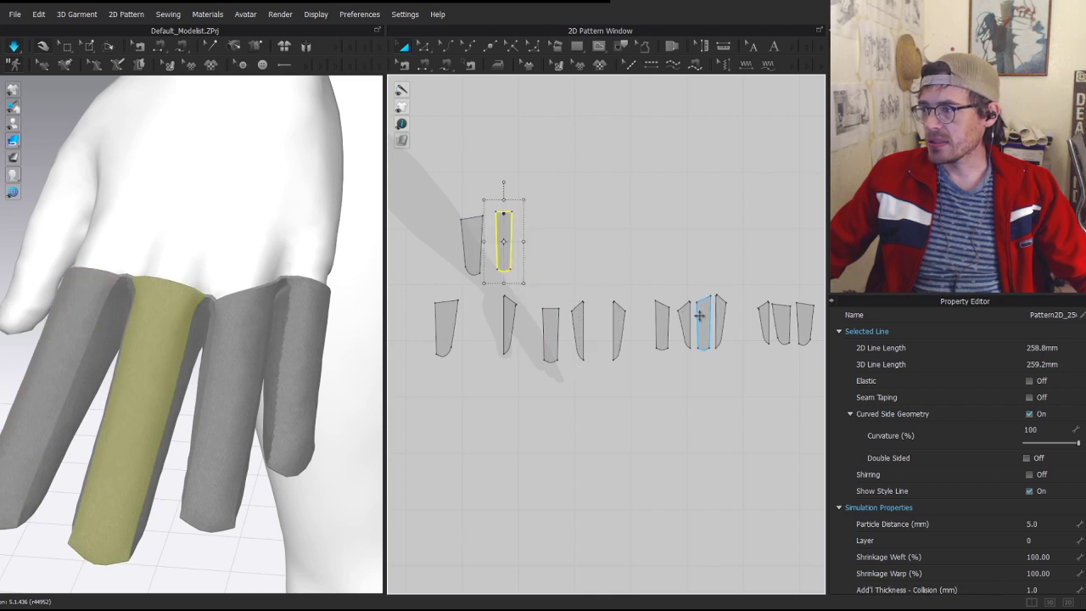
left_click_drag(703, 309, 536, 231)
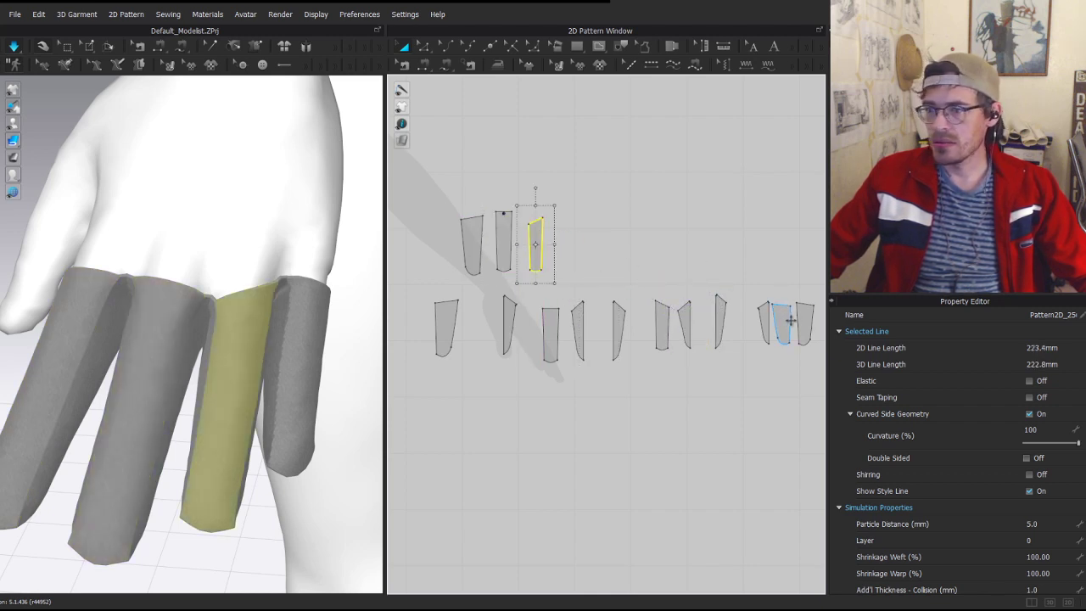
left_click(790, 320)
left_click_drag(806, 320, 568, 238)
- Match up the index panel's inner upper corner with the middle finger panel's adjacent upper corner
middle_click_drag(471, 215, 606, 234)
scroll(606, 233, "up", 4)
key("z")
left_click_drag(578, 231, 638, 259)
right_click(625, 246)
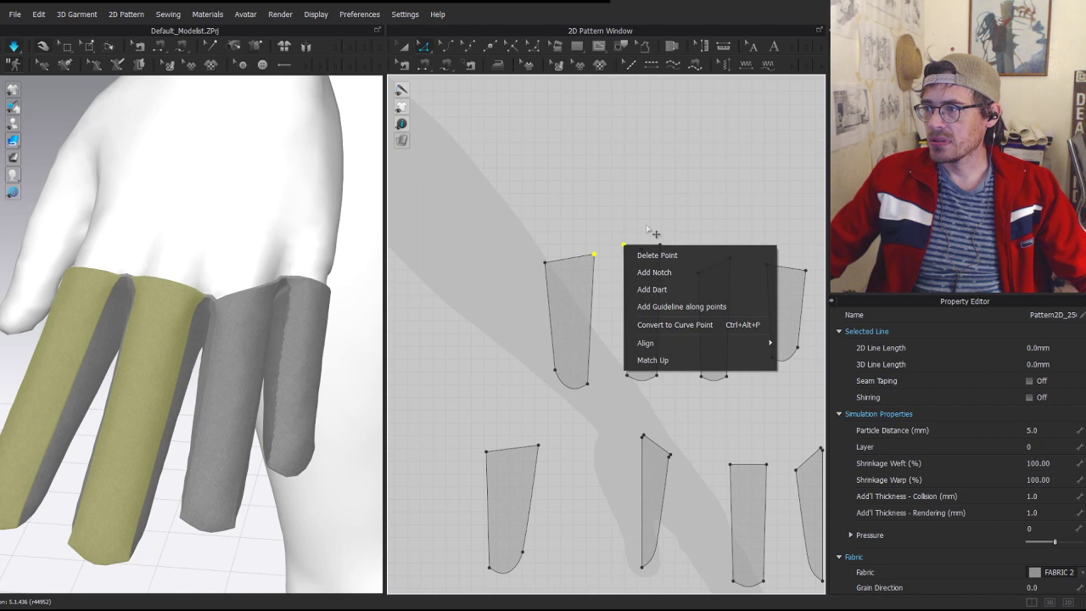
left_click(666, 361)
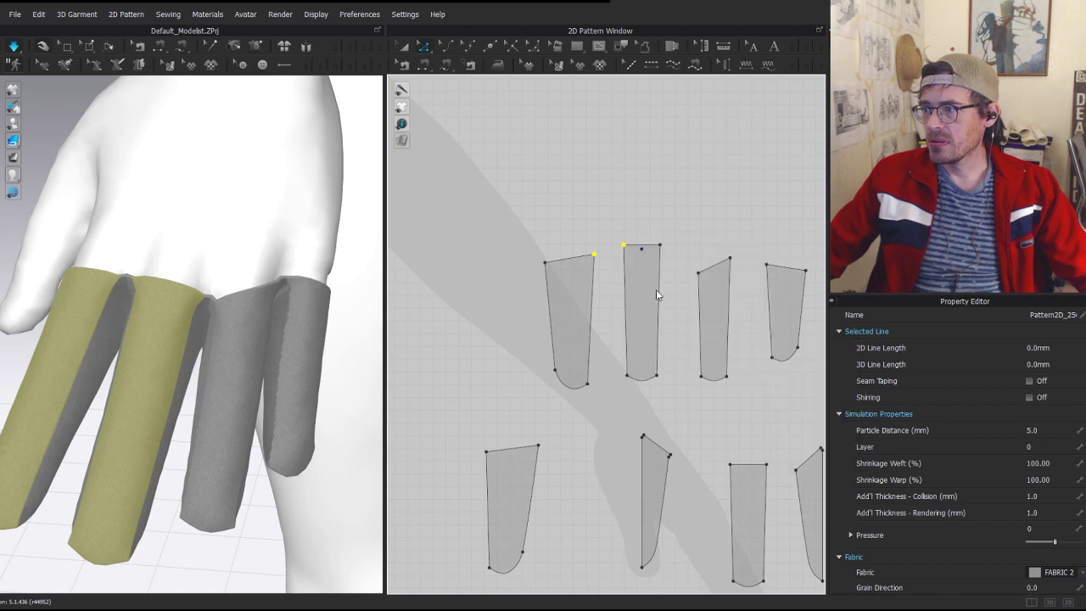
- Match up the ring finger panel's upper corner with the middle finger panel's adjacent upper corner
left_click_drag(713, 284, 710, 280)
right_click(662, 246)
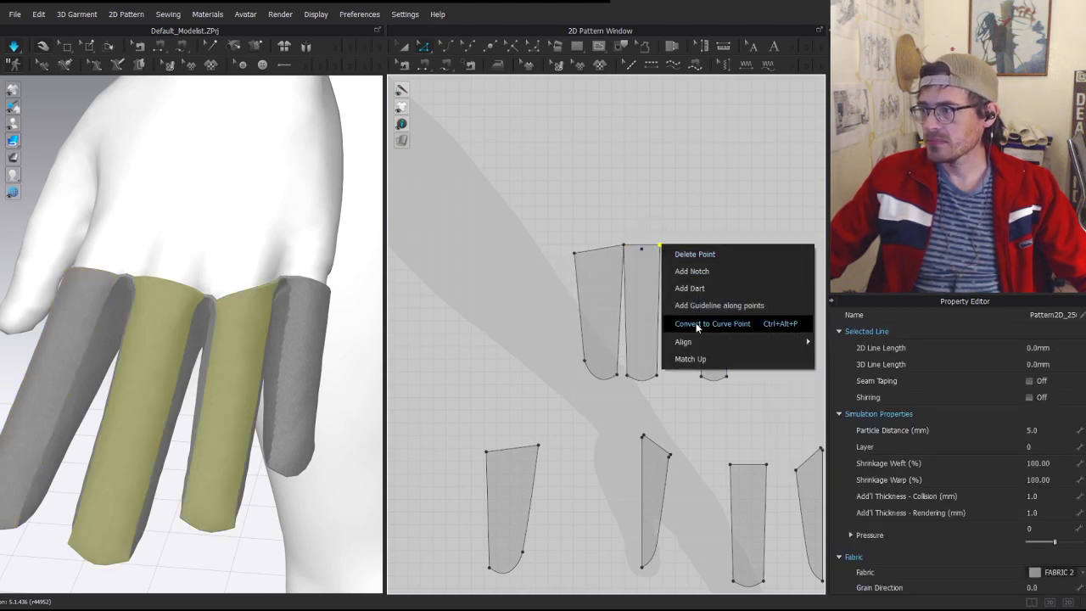
left_click(692, 358)
- Move the little finger panel beside the ring finger panel and match up their adjacent upper corners
key("a")
left_click_drag(781, 284, 711, 247)
key("z")
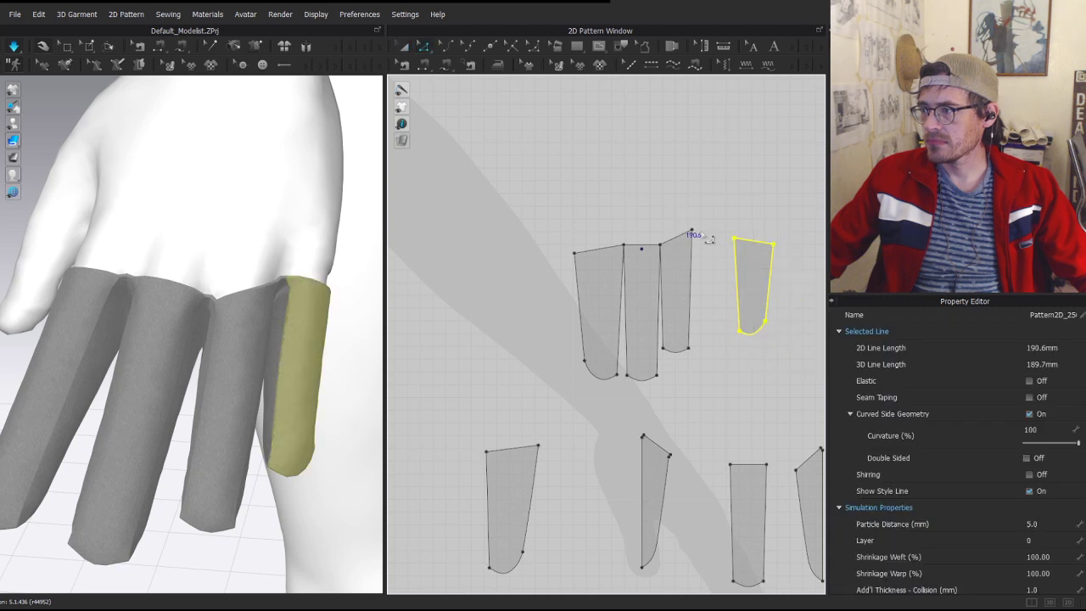
left_click_drag(676, 211, 756, 253)
right_click(693, 230)
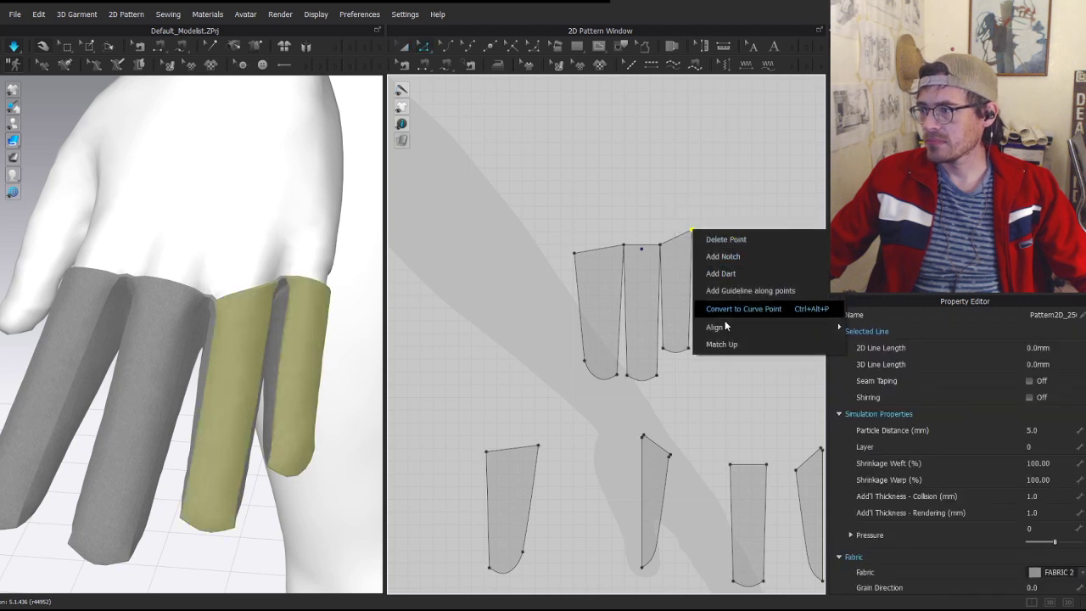
left_click(722, 344)
key("a")
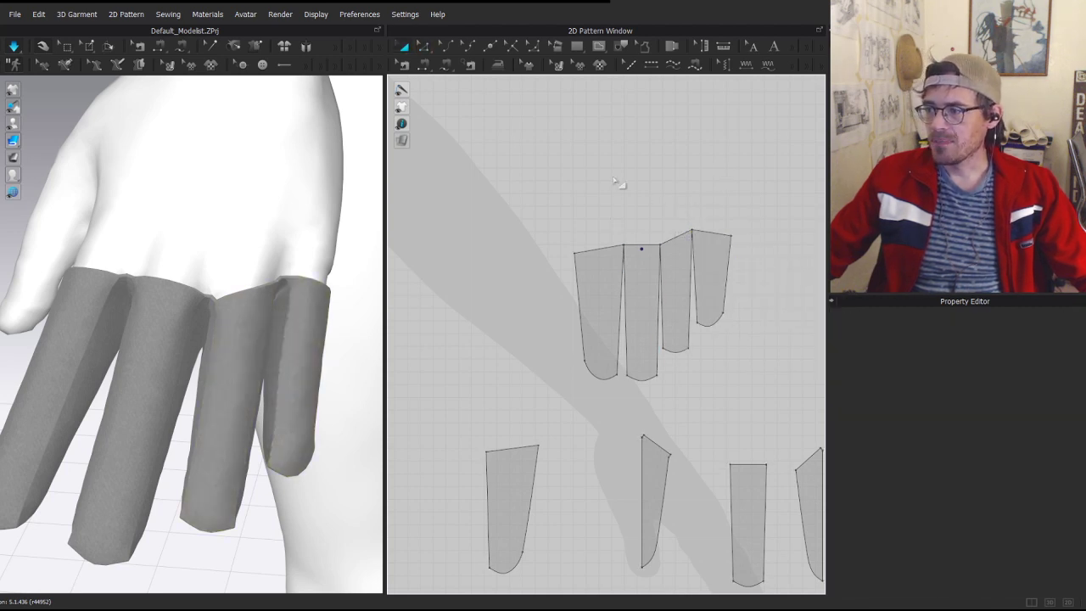
- Draw a rectangular pattern about 154 mm wide above the joined finger panels and move it slightly closer to them
key("s")
left_click_drag(561, 134, 757, 190)
key("a")
left_click(655, 191)
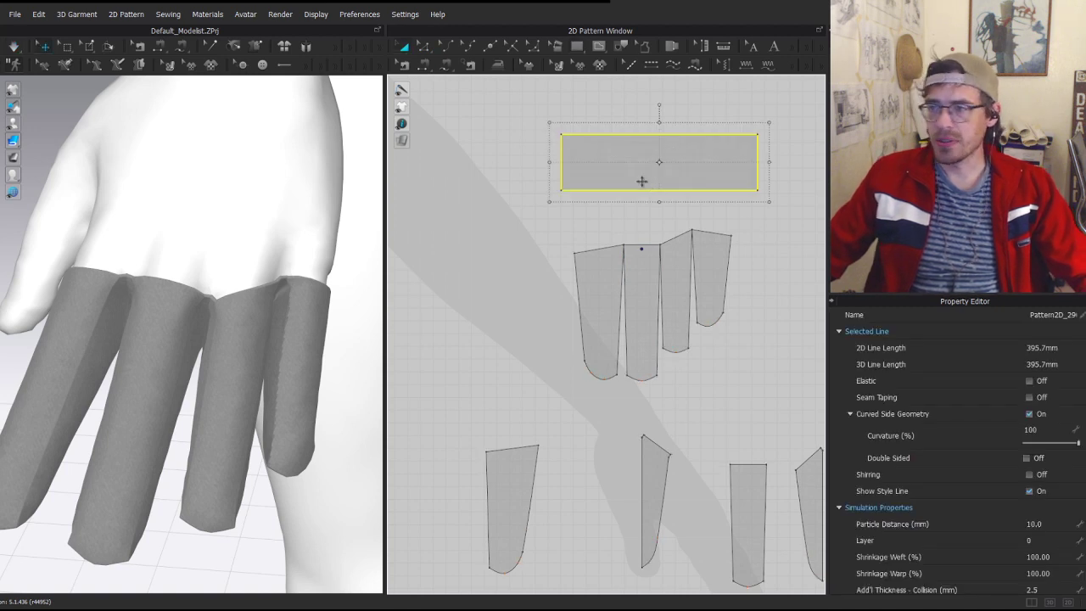
left_click_drag(652, 196, 652, 211)
- Snap the rectangle's two lower corners to the outer upper corners of the index and little finger panels
scroll(596, 192, "up", 4)
key("z")
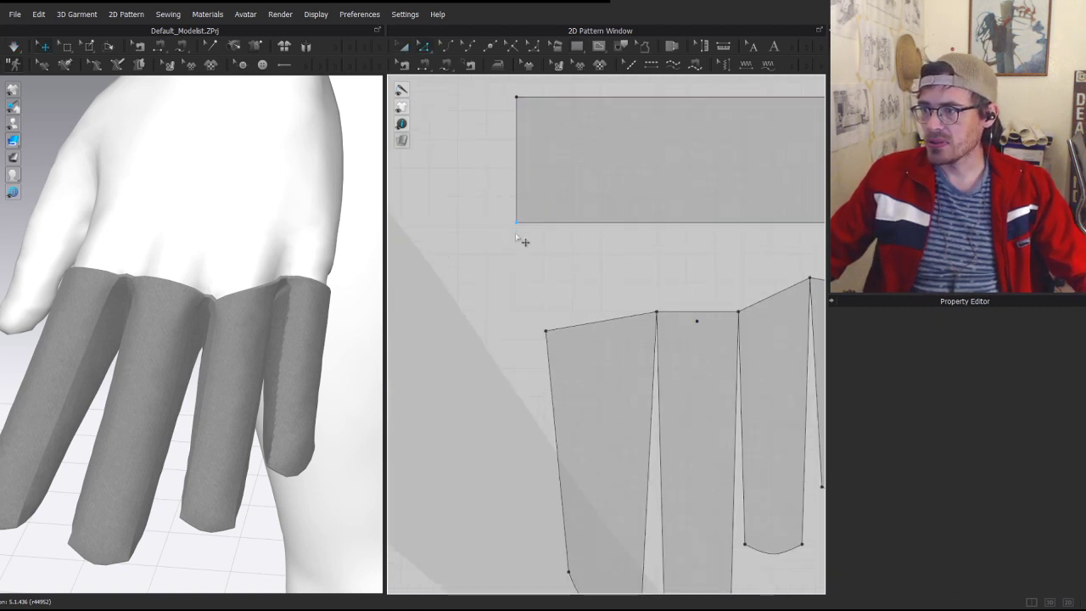
left_click_drag(517, 224, 546, 331)
middle_click_drag(820, 248, 586, 247)
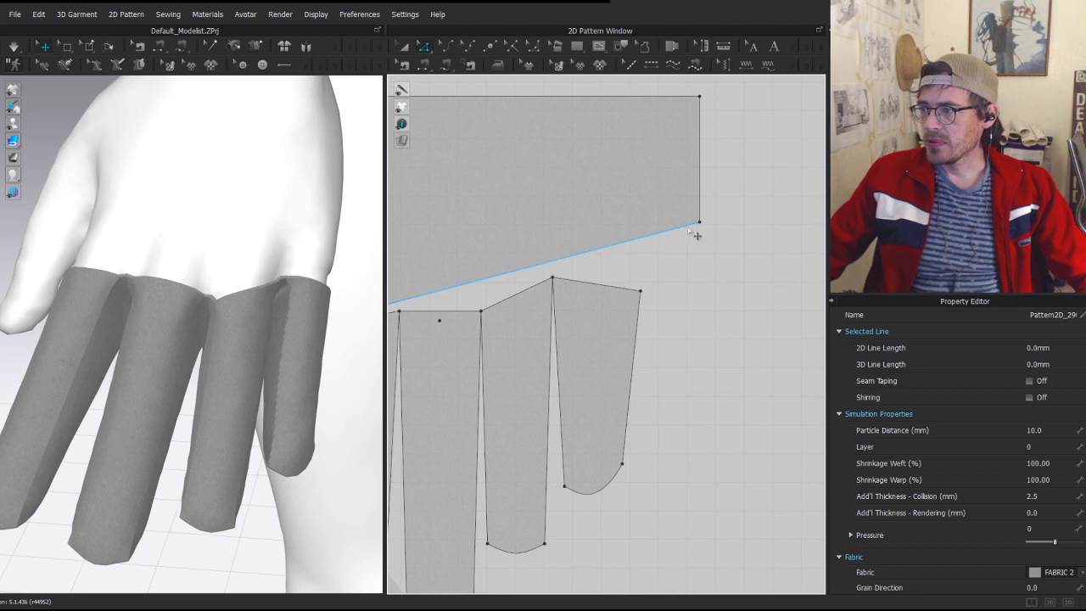
left_click_drag(699, 223, 642, 292)
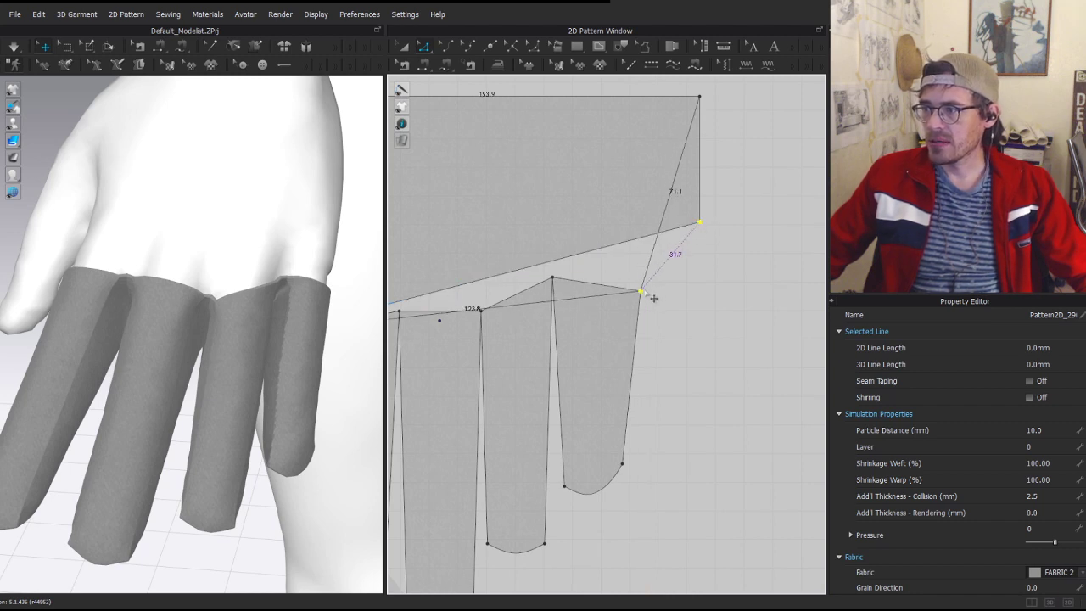
- Add a point on the hand piece's lower edge and snap it to the corner shared by the index and middle finger panels
middle_click_drag(524, 254, 749, 277)
key("x")
left_click(589, 349)
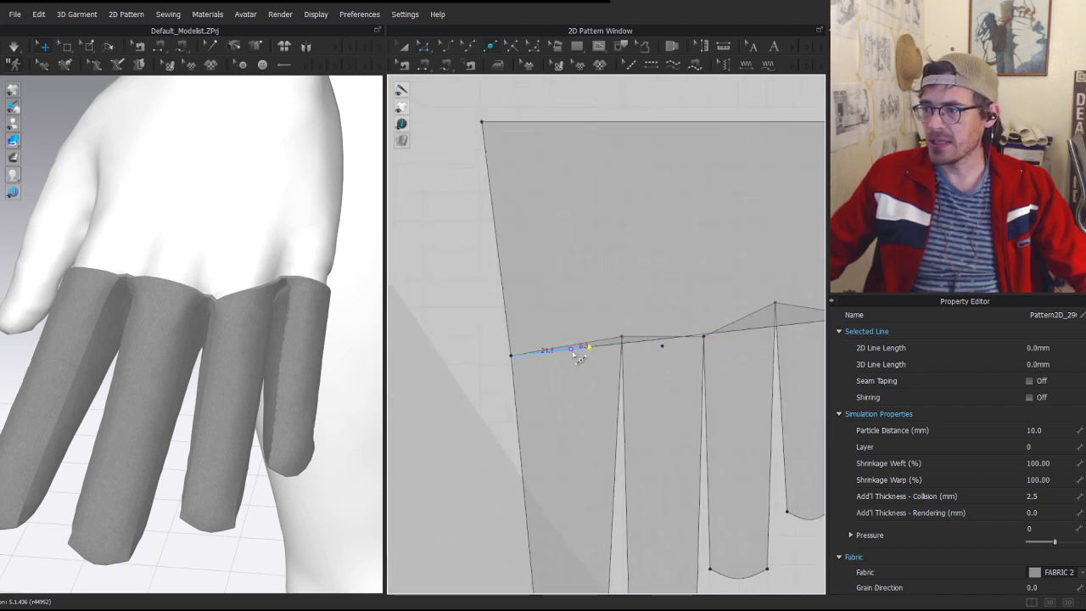
scroll(579, 350, "up", 4)
key("z")
left_click_drag(601, 344, 669, 322)
middle_click_drag(755, 281, 631, 283)
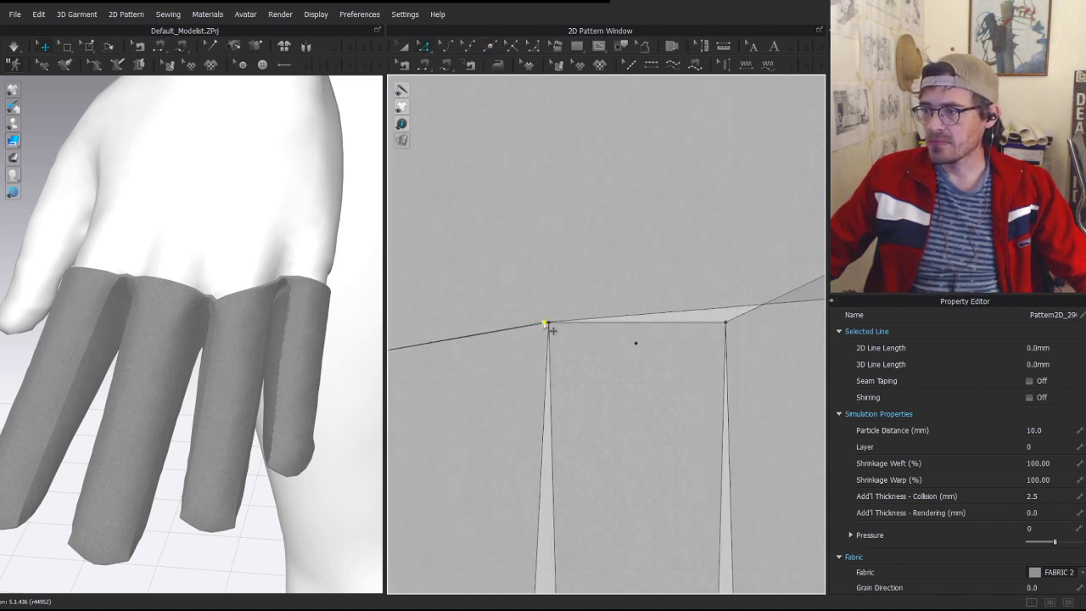
mouse_move(545, 323)
left_mouse_down()
mouse_move(565, 292)
mouse_move(552, 323)
mouse_move(496, 285)
mouse_move(548, 322)
left_mouse_up()
- Add another lower-edge point and snap it to the corner shared by the middle and ring finger panels
middle_click_drag(747, 326, 611, 299)
key("x")
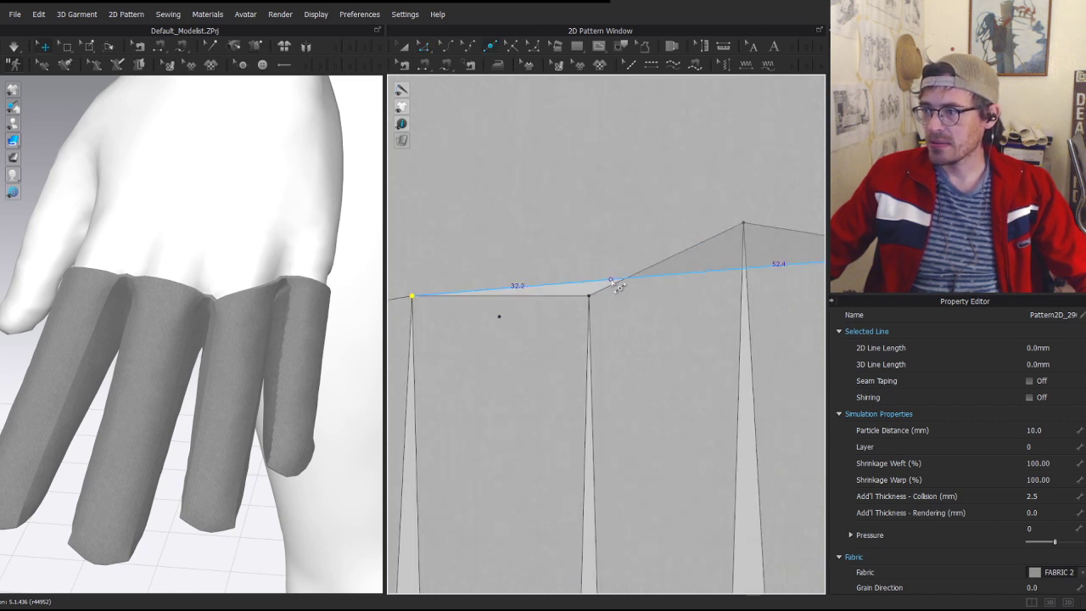
left_click(613, 281)
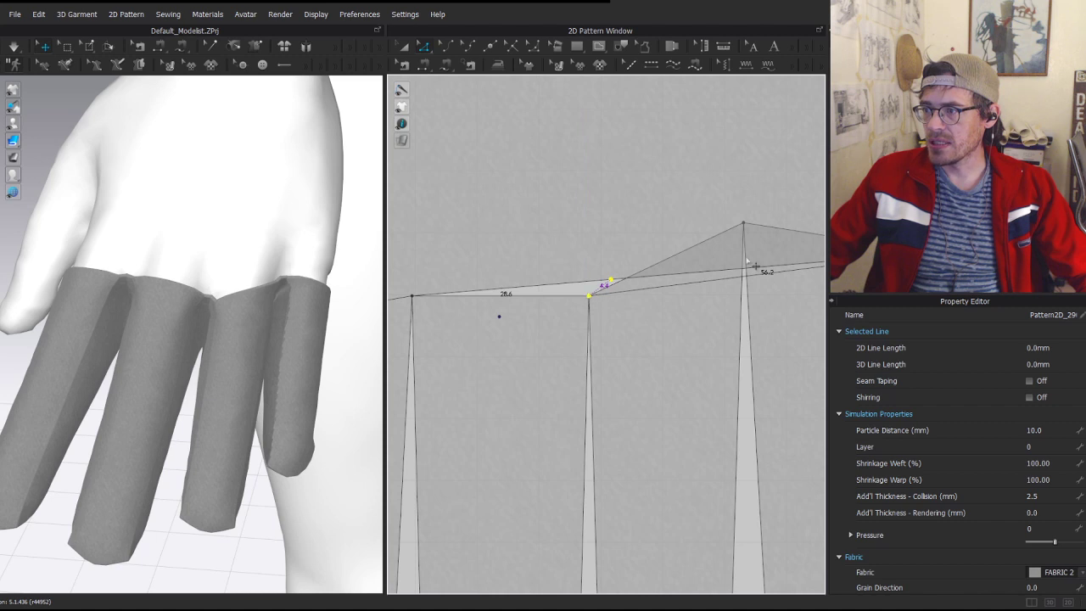
- Add a point on the hand piece's lower edge and snap it to the corner shared by the ring and little finger panels
middle_click_drag(747, 261, 641, 329)
left_click(656, 341)
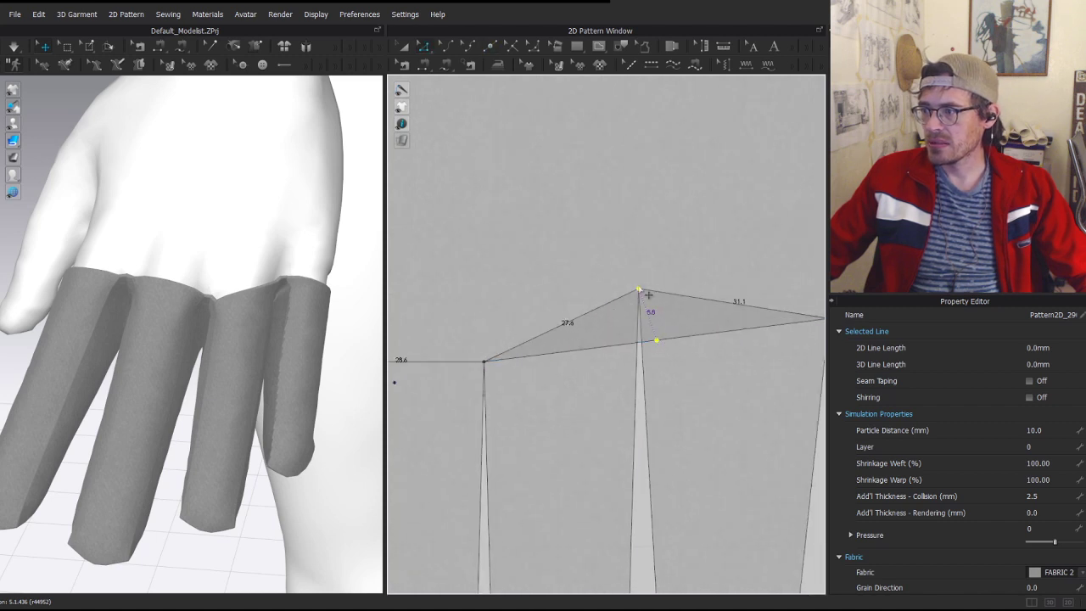
left_click_drag(638, 289, 639, 289)
scroll(671, 290, "down", 4)
middle_click_drag(665, 340, 607, 446)
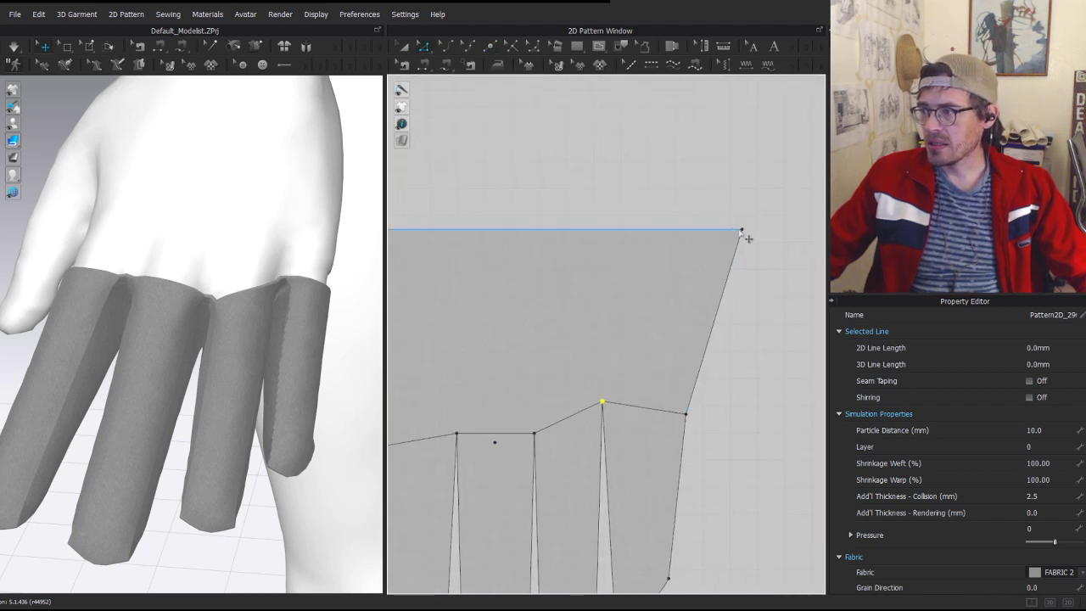
- Shift the hand piece's upper corners to line up vertically with its lower corners, and move the piece away from the finger panels
left_click_drag(741, 230, 686, 230)
middle_click_drag(558, 286, 824, 290)
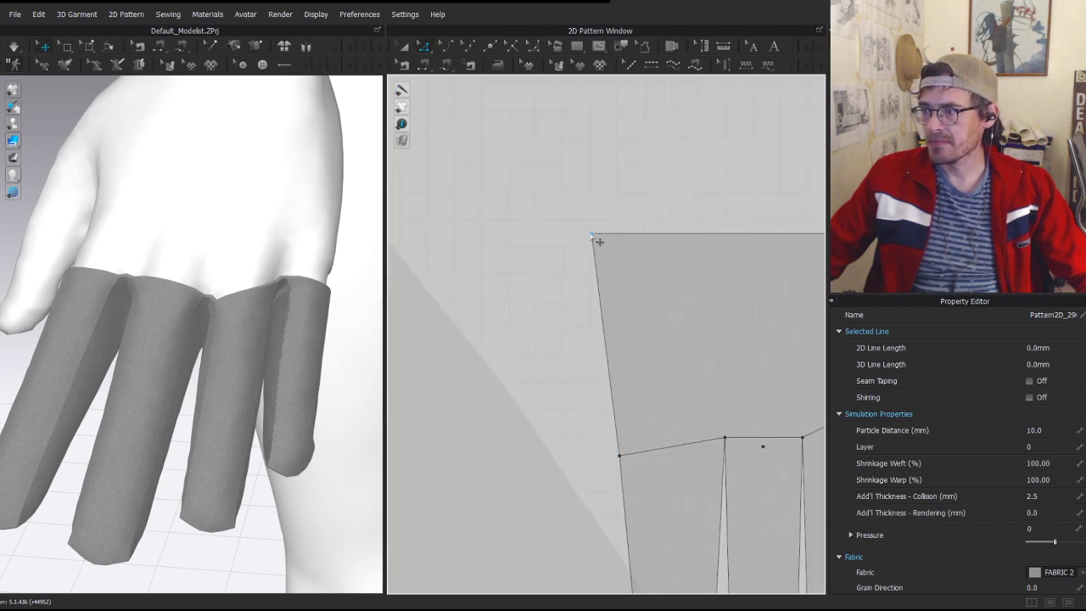
left_click_drag(599, 242, 621, 238)
middle_click_drag(745, 338, 565, 267)
key("a")
left_click_drag(575, 291, 553, 185)
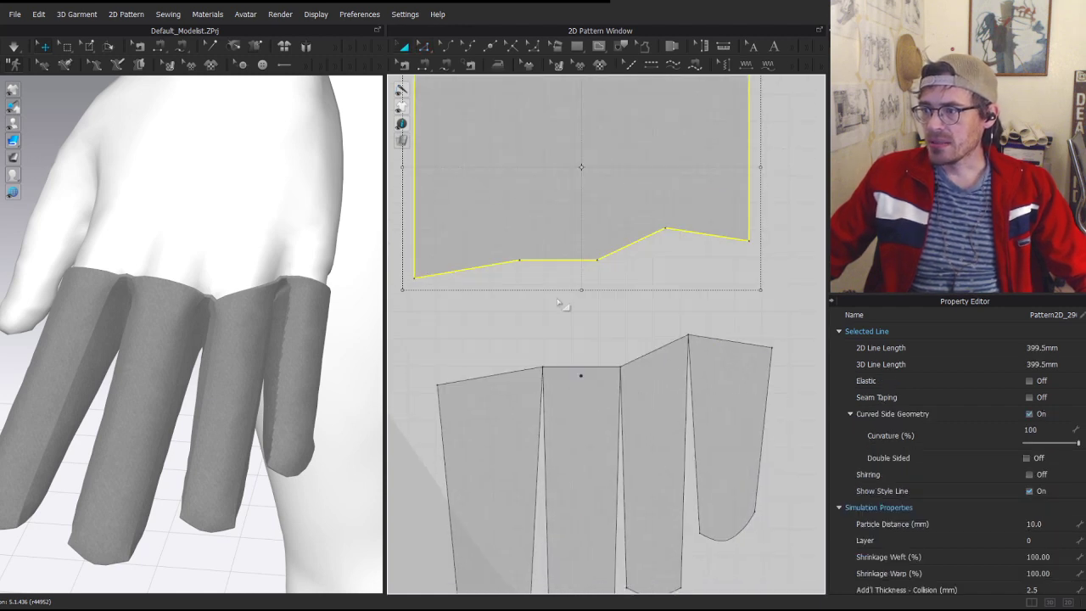
middle_click_drag(557, 302, 641, 414)
- Draw three vertical internal lines on the hand piece from its inner lower-edge points straight to the upper edge
key("g")
left_click(602, 371)
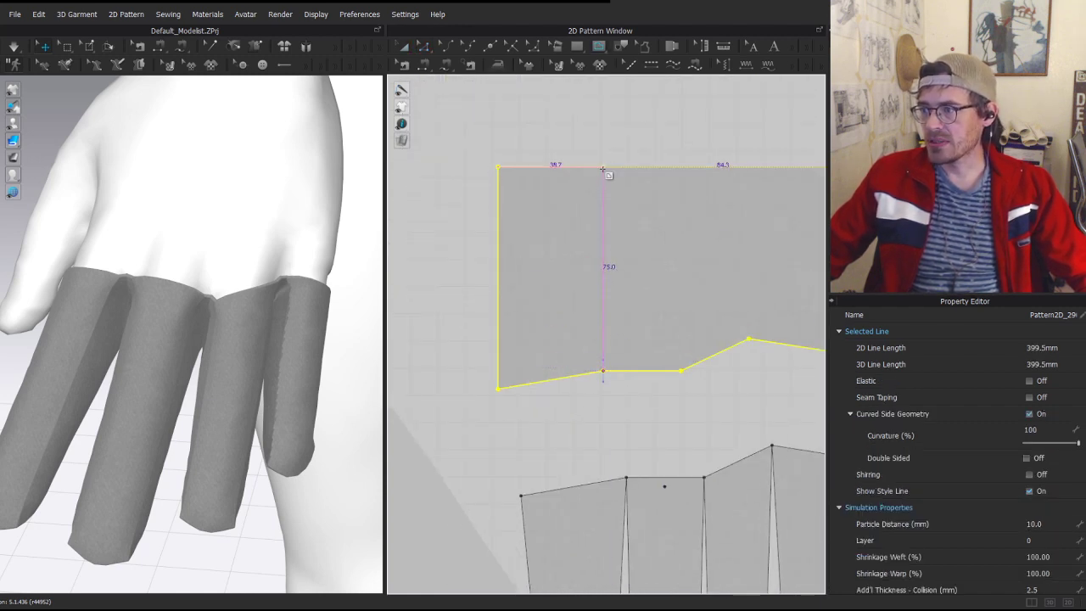
left_click(603, 168)
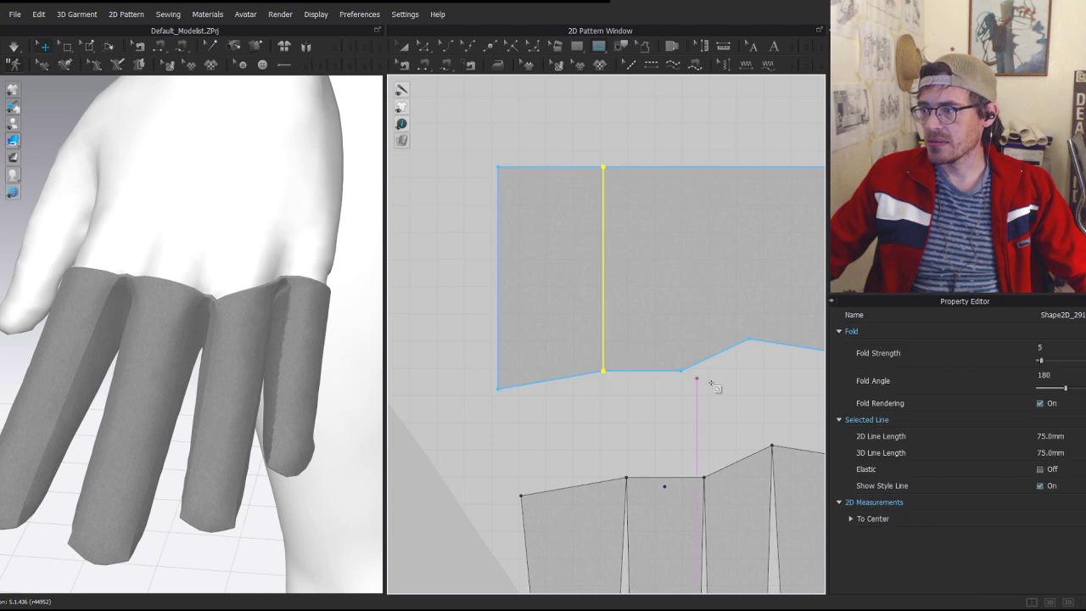
left_click(680, 370)
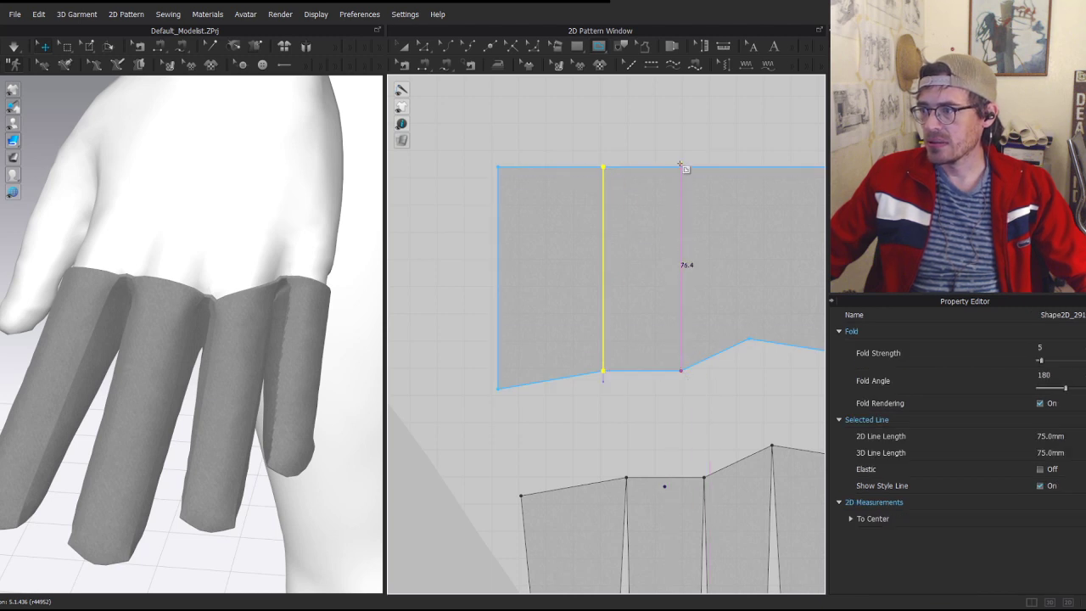
double_click(681, 167)
middle_click_drag(678, 237, 523, 243)
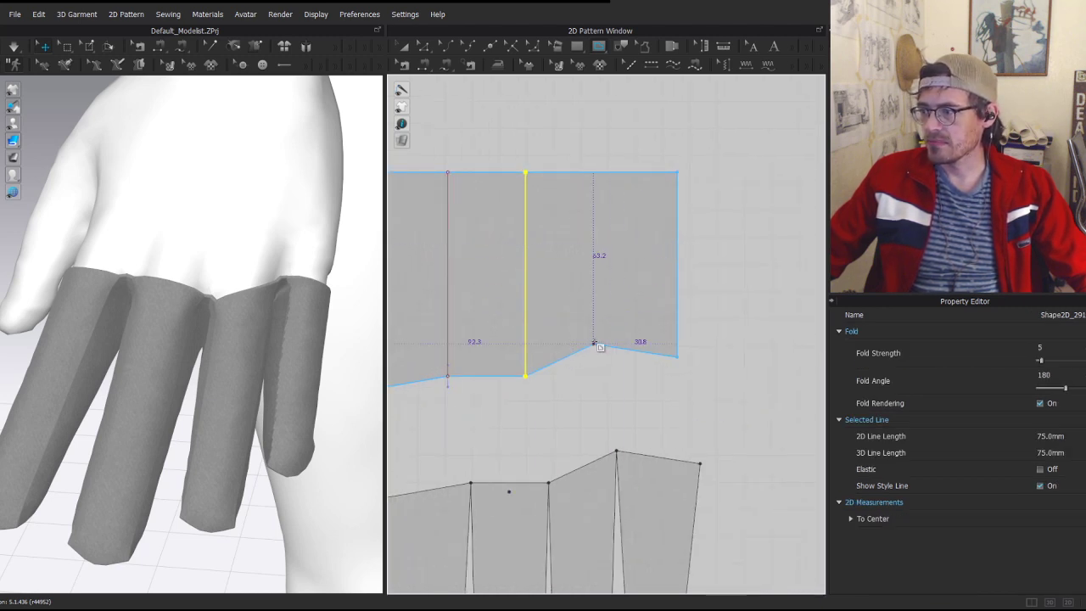
left_click(594, 344)
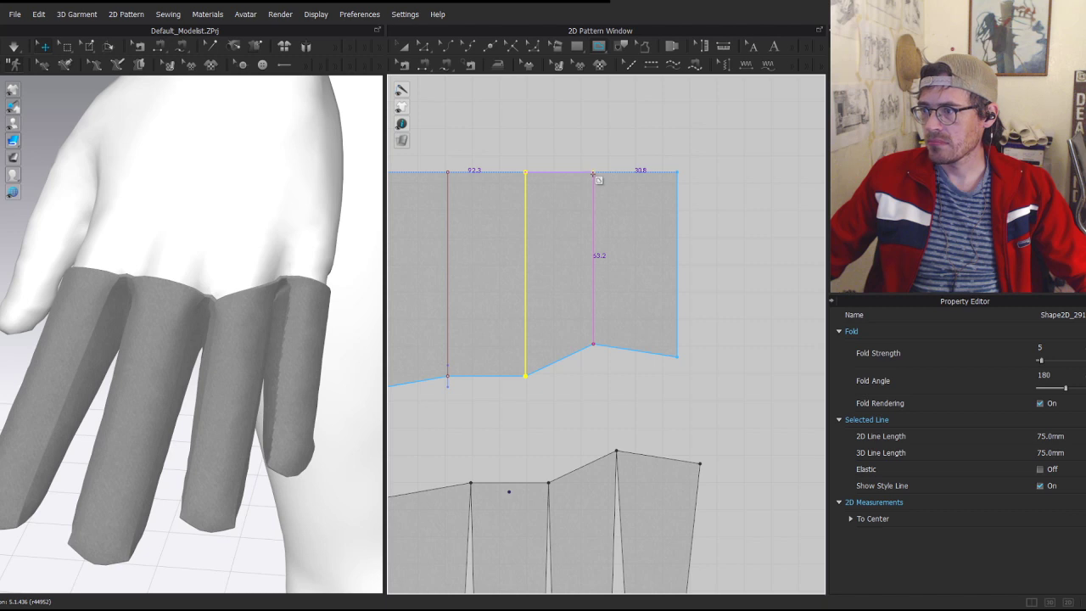
left_click(594, 173)
- Cut the hand piece along its three vertical internal lines
key("a")
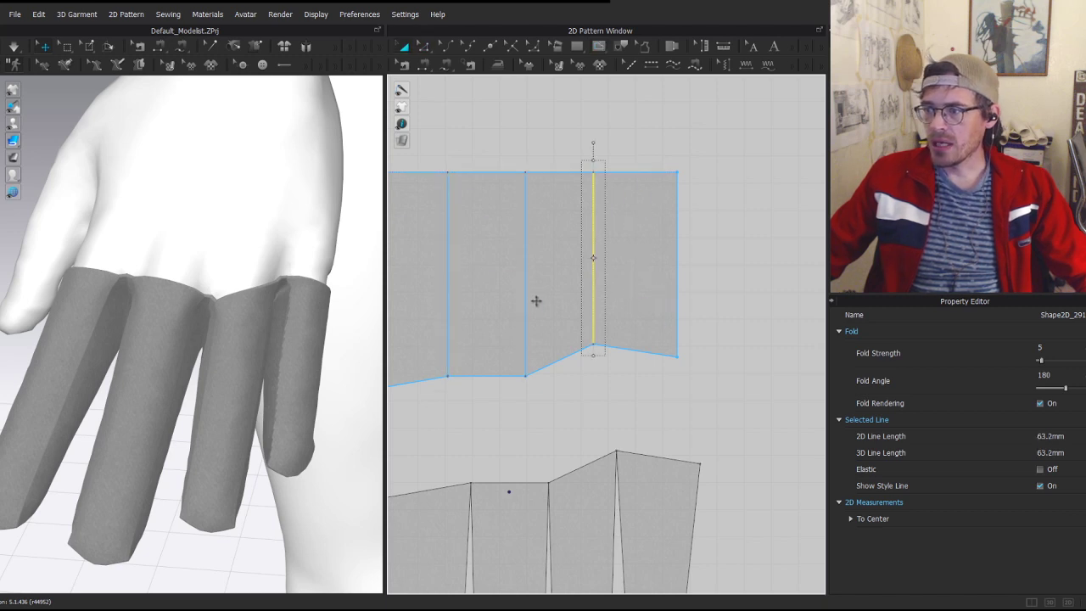
key("z")
left_click(526, 303, "shift")
left_click(448, 297, "shift")
middle_click_drag(479, 308, 612, 287)
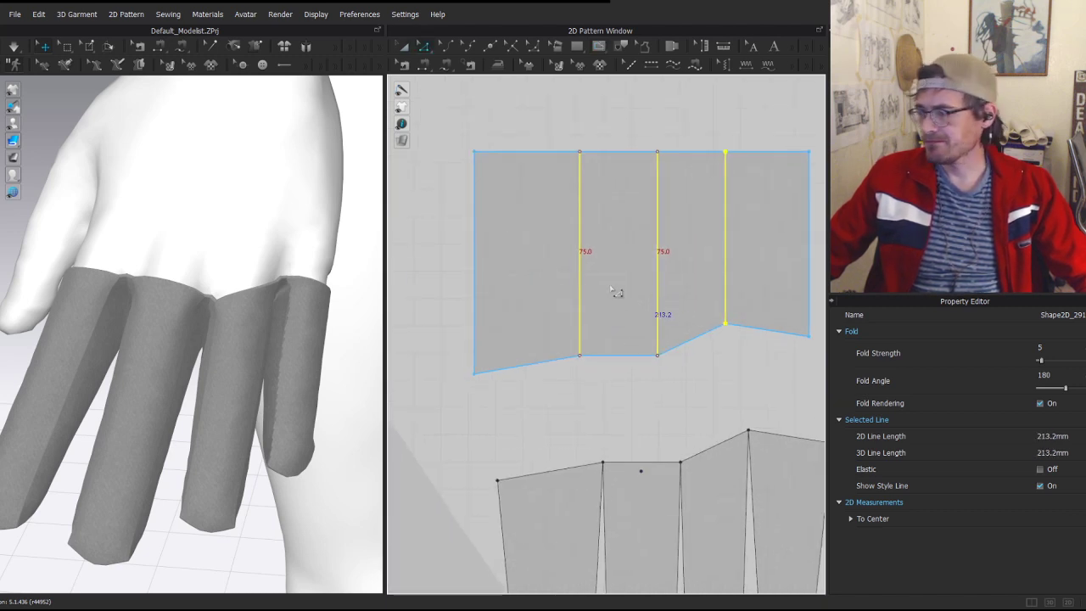
right_click(575, 265)
left_click(582, 209)
left_click(580, 221)
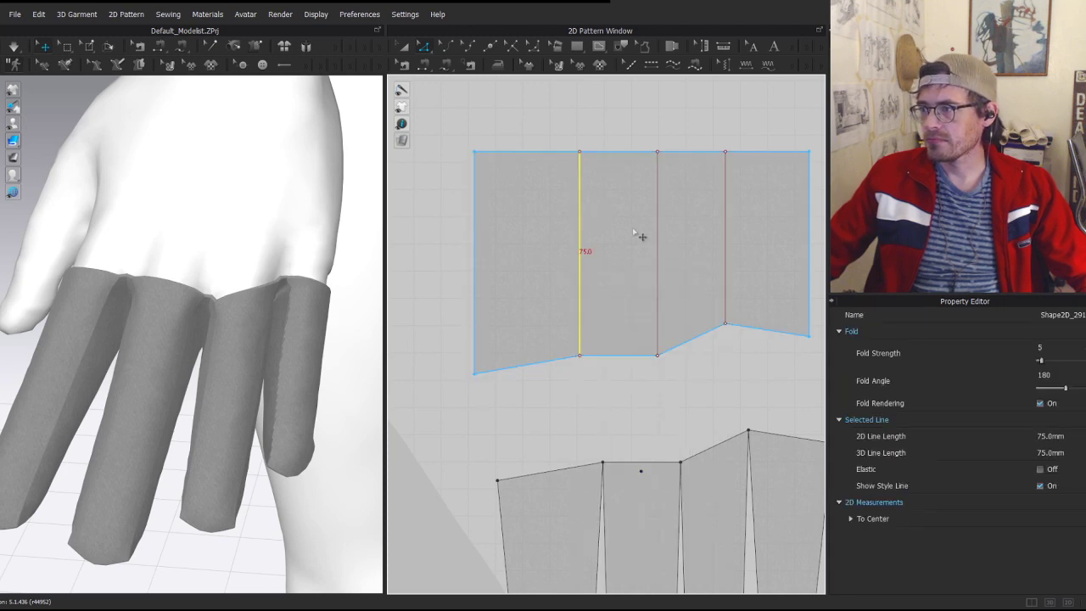
left_click(657, 238, "shift")
right_click(726, 236)
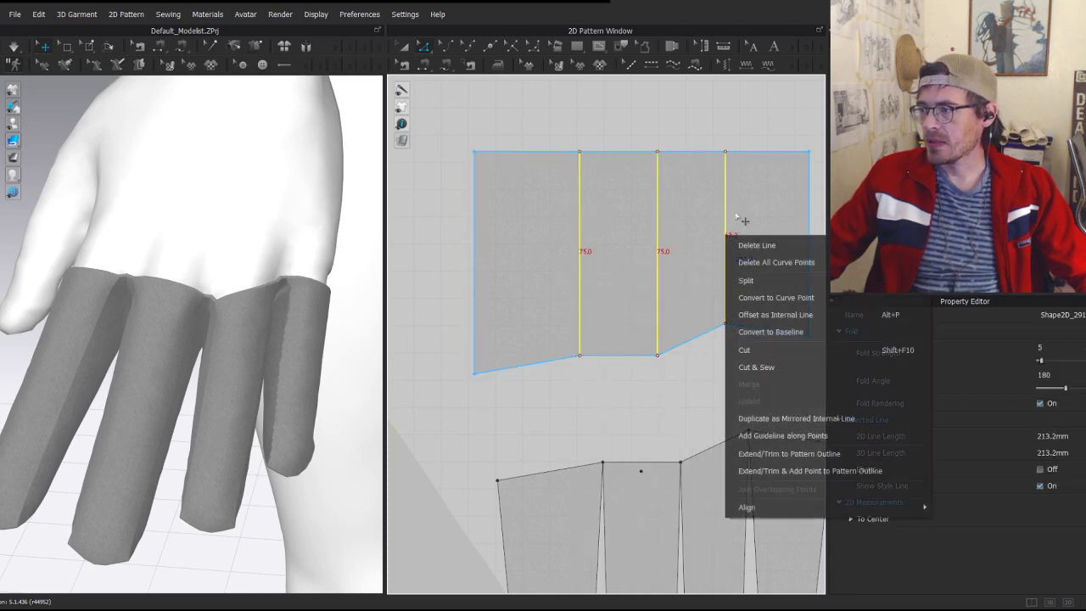
left_click(766, 352)
- Spread the four cut hand strips apart so that gaps separate all their facing edges
key("a")
scroll(634, 278, "down", 2)
middle_click_drag(637, 246, 610, 235)
left_click_drag(709, 229, 783, 228)
left_click_drag(665, 242, 697, 241)
left_click_drag(526, 230, 409, 222)
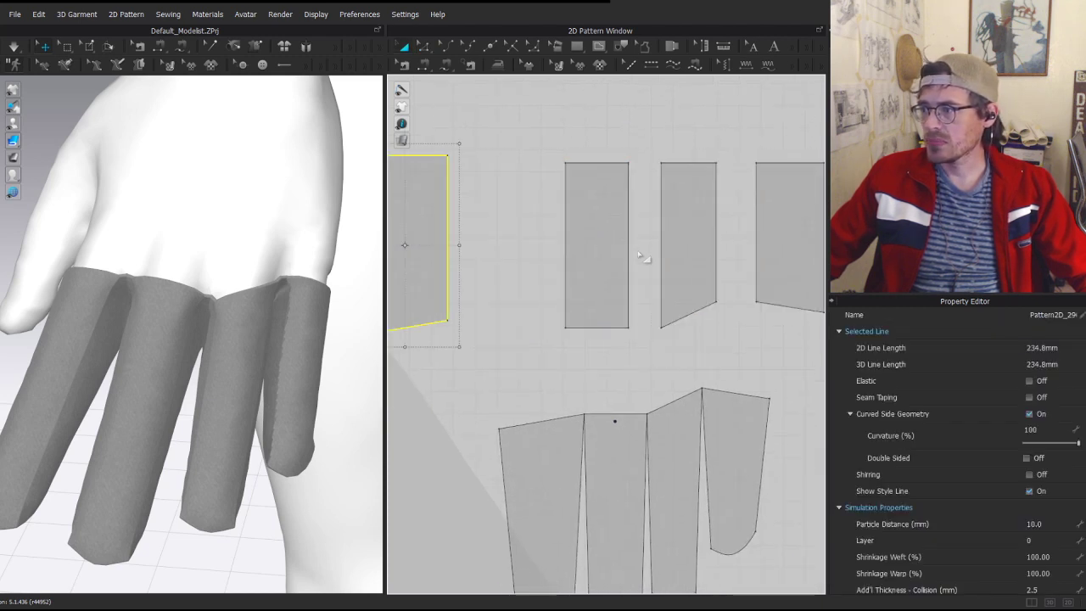
- Extend the six cut edges of the hand strips outward by 2.5 mm with a pattern outline offset
key("z")
key("n")
key("z")
left_click(449, 247)
middle_click_drag(507, 297, 627, 287)
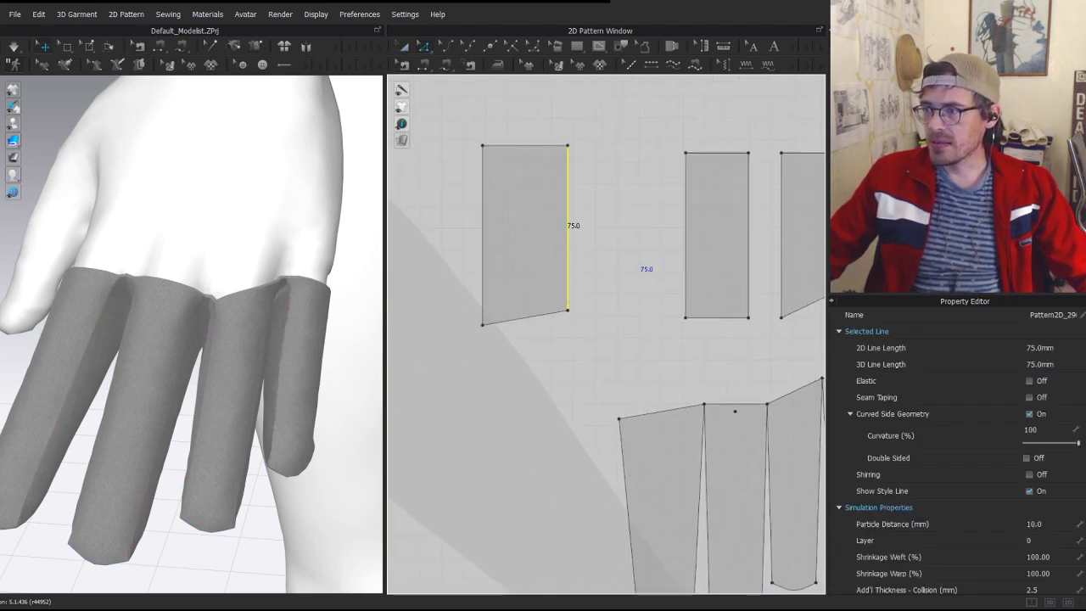
left_click(686, 248, "shift")
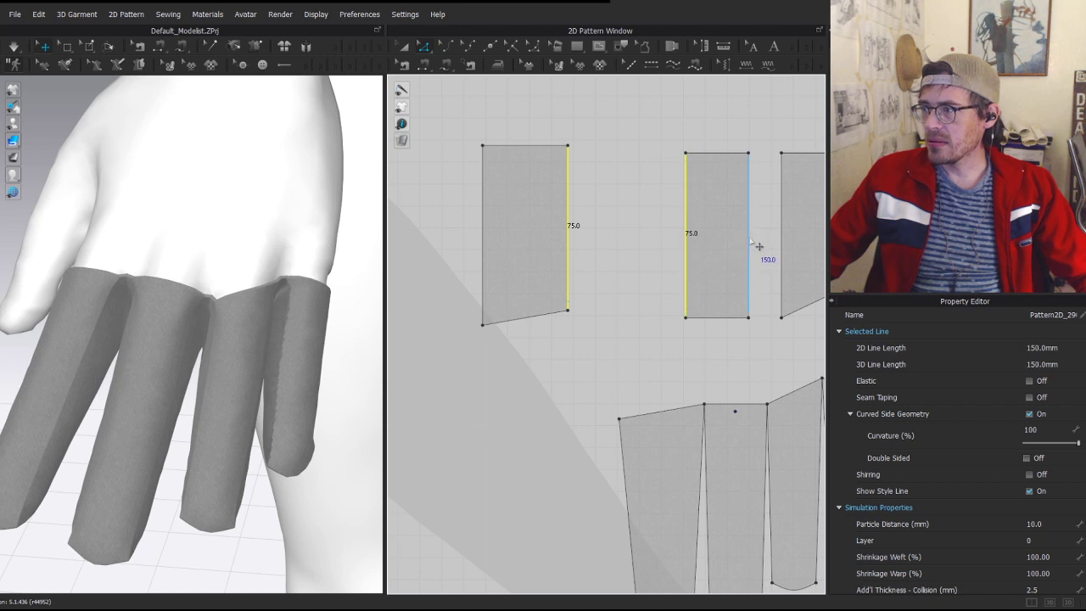
left_click(749, 244, "shift")
right_click_drag(751, 244, 646, 244)
left_click(703, 245, "shift")
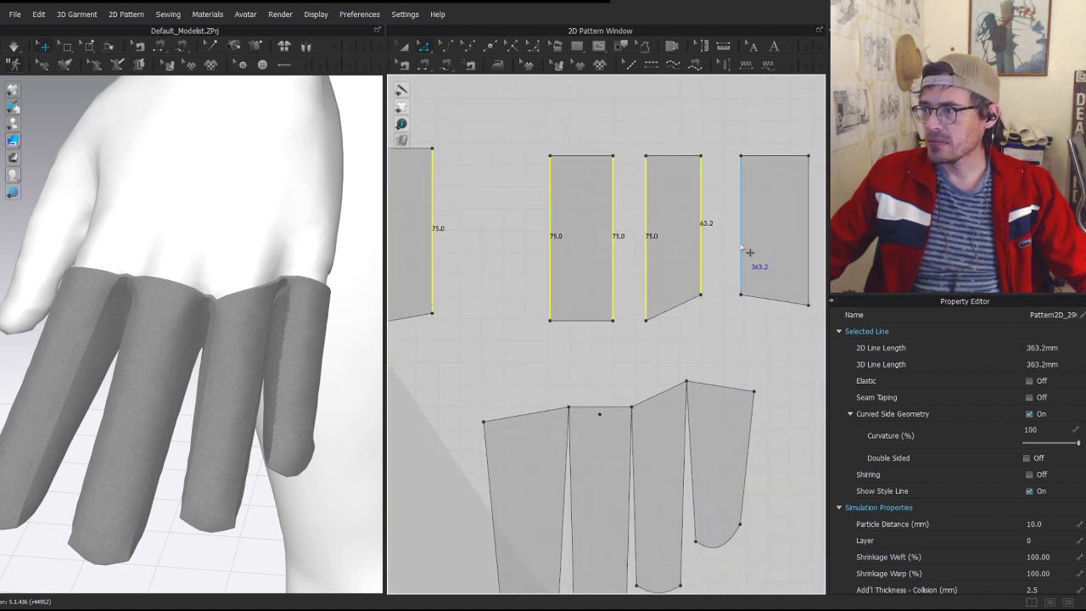
left_click(741, 255, "shift")
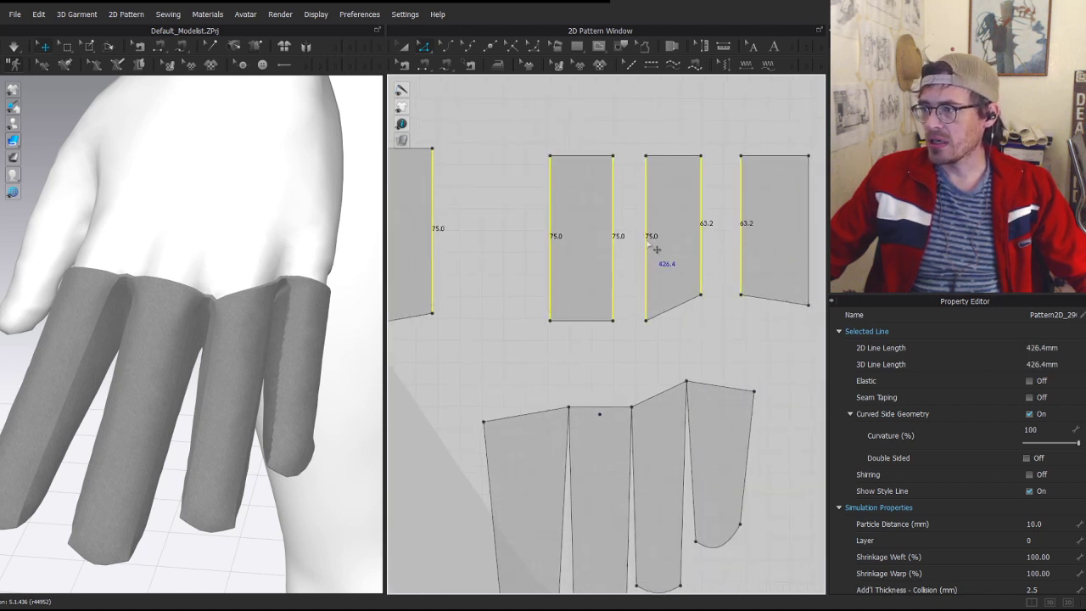
right_click(646, 242)
left_click(703, 338)
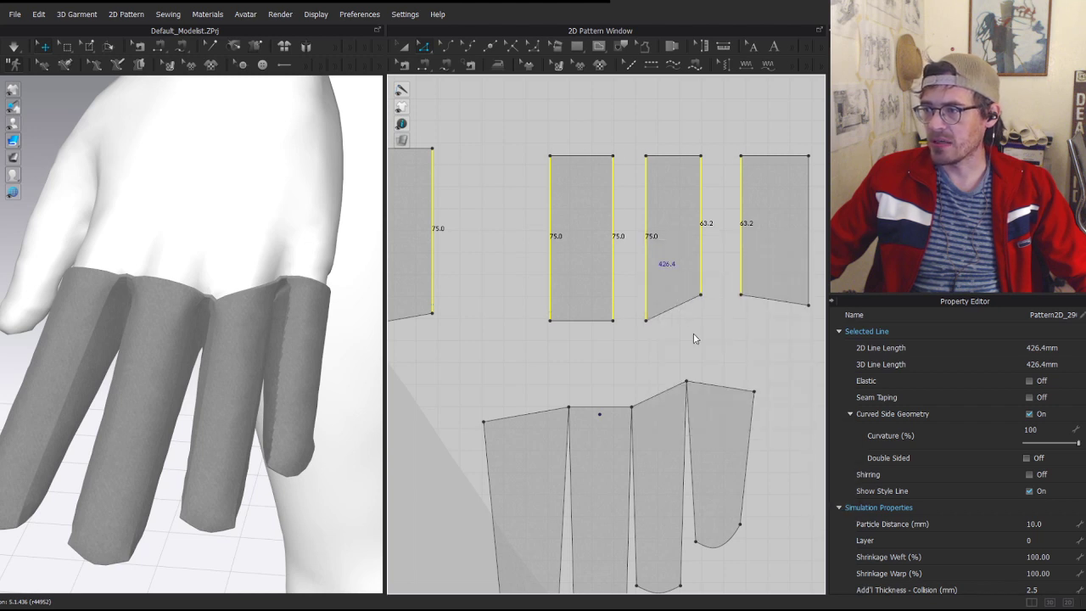
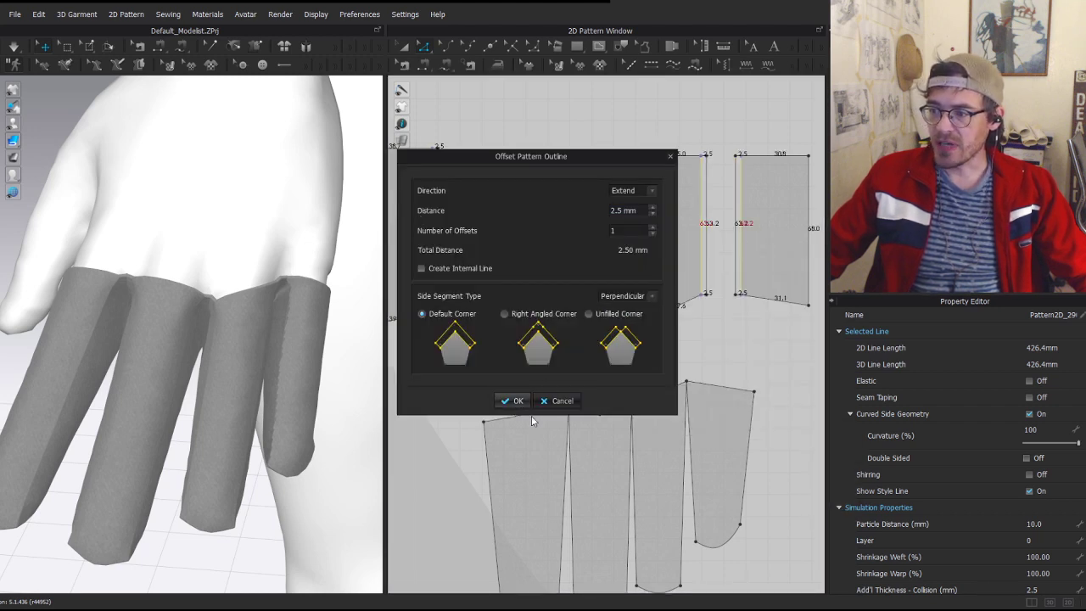
left_click(516, 402)
left_click(810, 486)
- Try placing a linked symmetric copy of a finger side piece in the gap between the index and middle hand strips
middle_click_drag(815, 488, 649, 407)
scroll(644, 409, "down", 4)
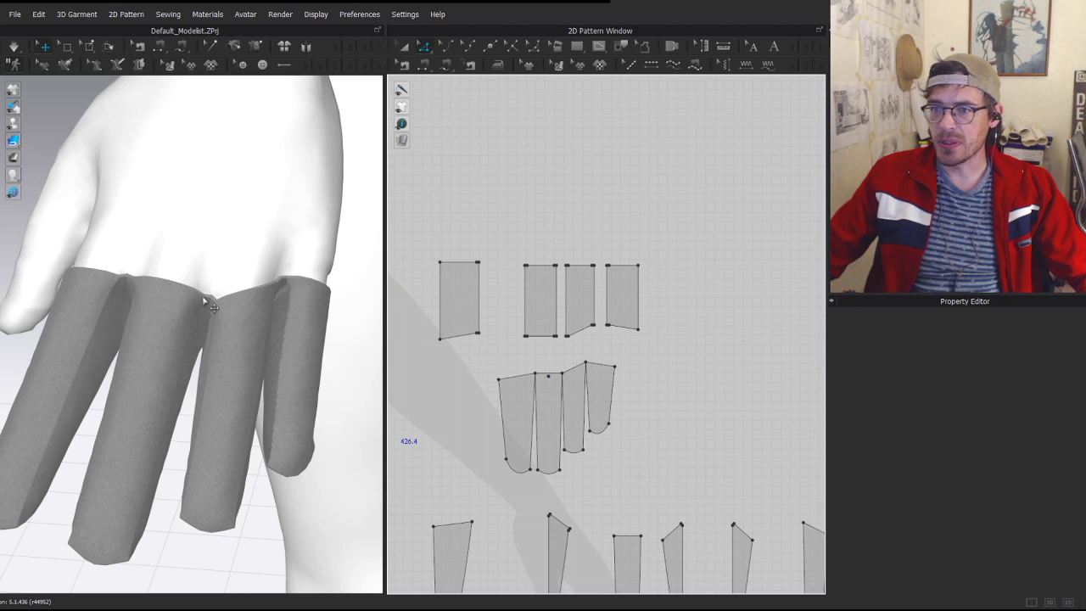
scroll(205, 322, "up", 2)
left_click(235, 282)
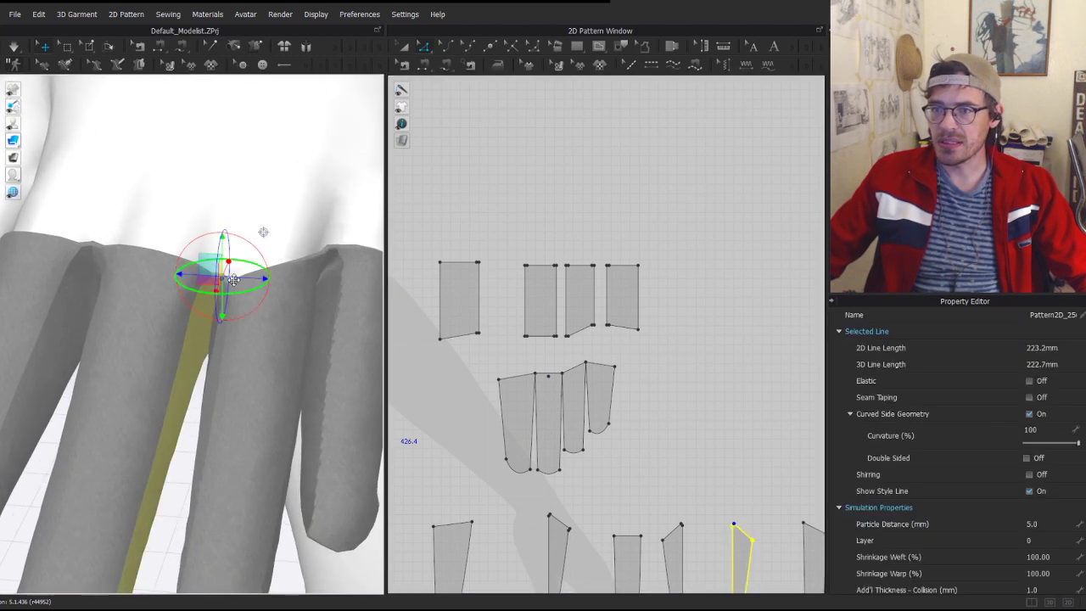
scroll(601, 282, "down", 5)
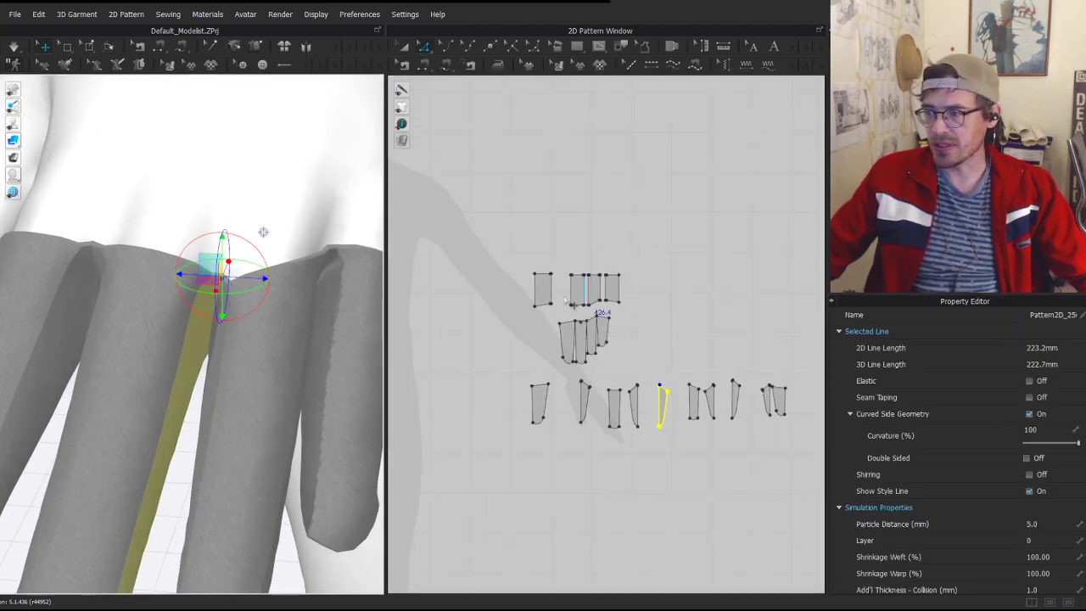
scroll(584, 297, "up", 7)
middle_click_drag(584, 299, 751, 264)
key("ctrl+d")
left_click(672, 236)
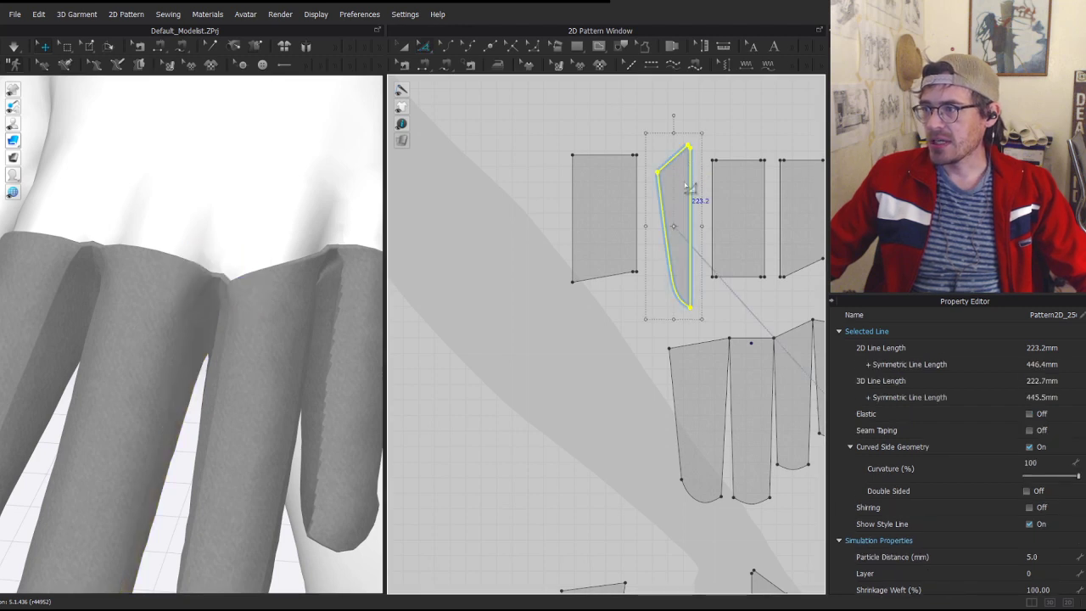
scroll(707, 346, "down", 3)
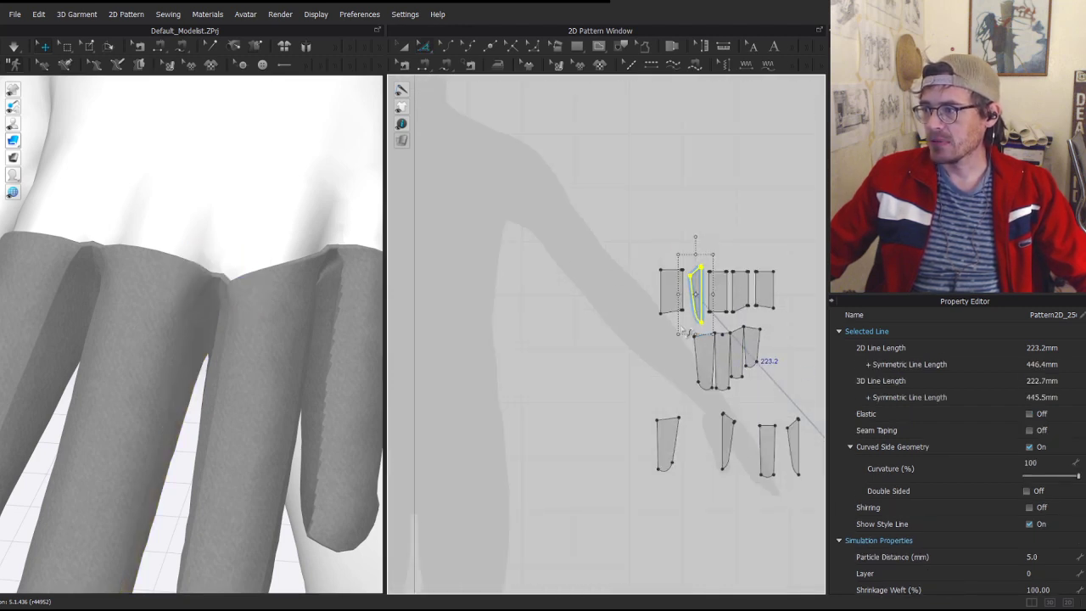
- Undo the placement of the symmetric finger side piece between the hand strips
key("ctrl+z")
key("ctrl+z")
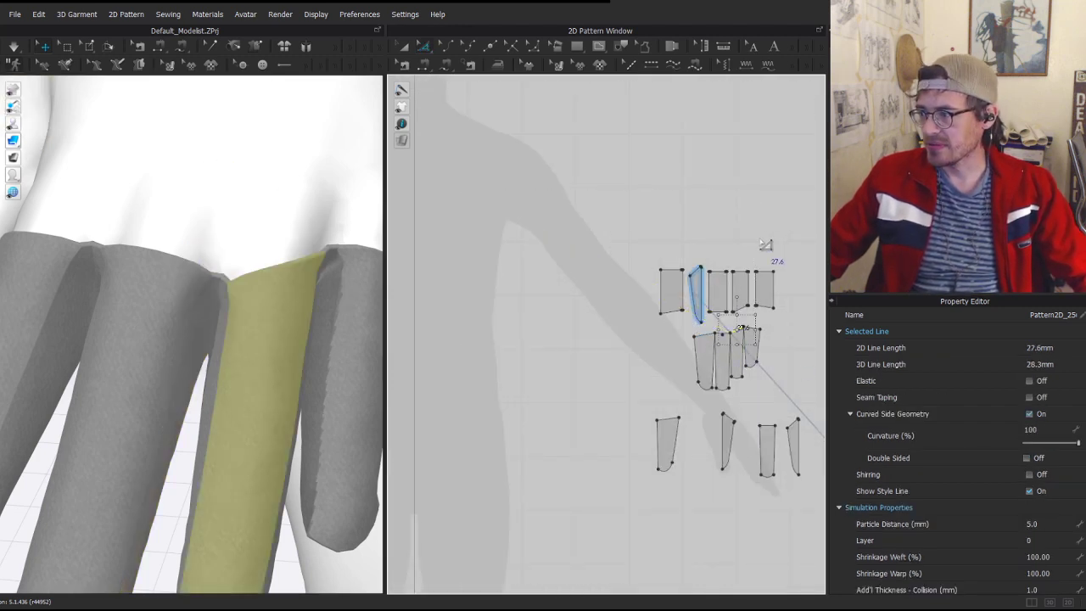
left_click(762, 242)
key("ctrl+z")
- Move the index hand strip closer to the middle strip, with its upper edge level with the other strips
middle_click_drag(677, 334, 630, 275)
left_click(659, 301)
key("a")
scroll(482, 280, "up", 5)
left_click_drag(579, 249, 602, 253)
key("n")
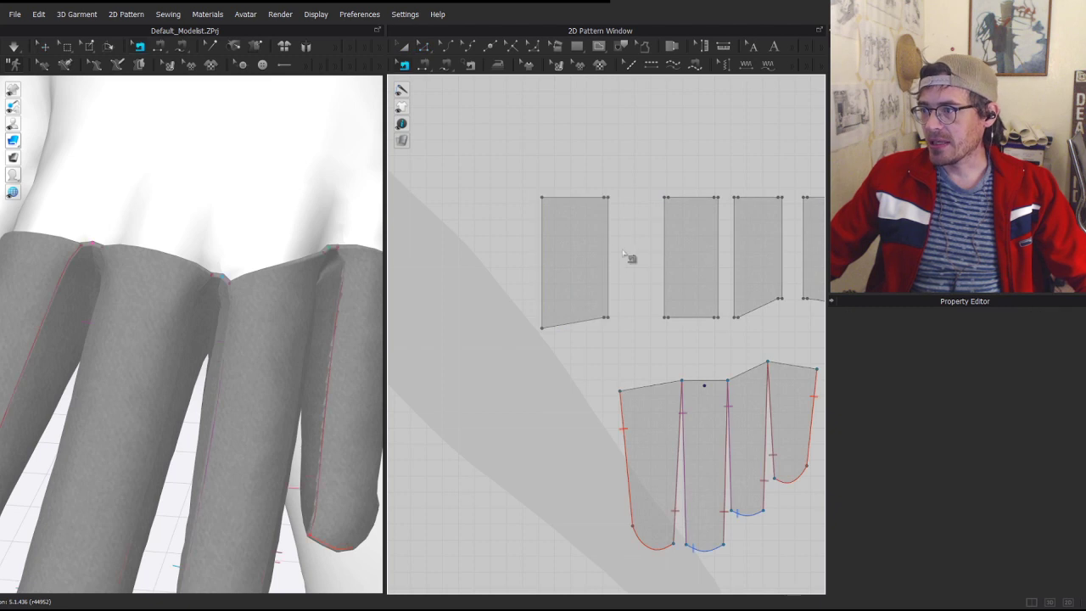
- Merge the index and middle hand strips along their facing extended edges
key("z")
left_click(609, 253)
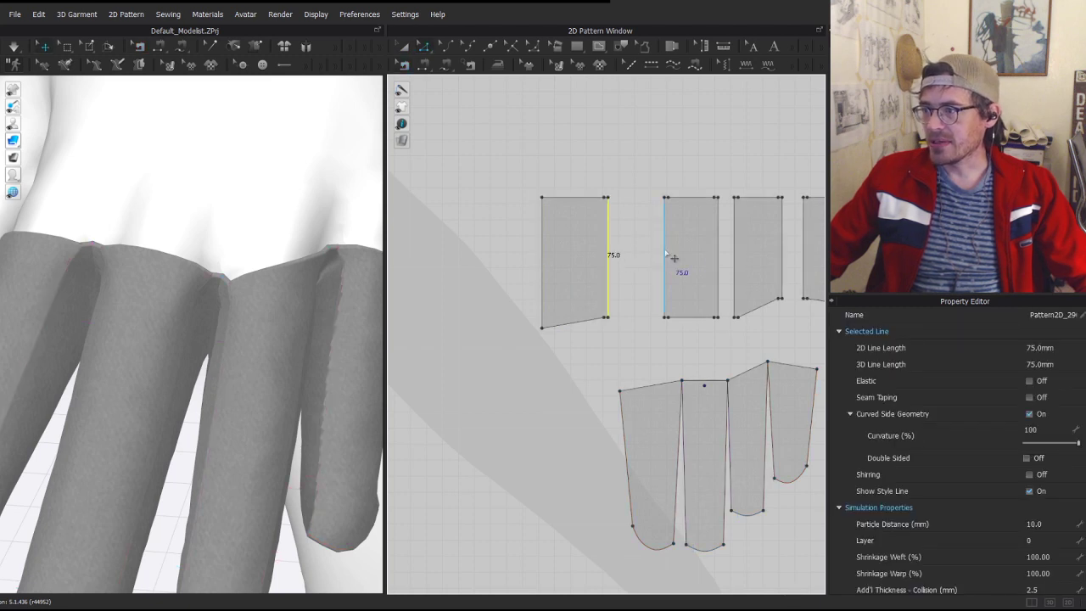
right_click(620, 257)
left_click(653, 328)
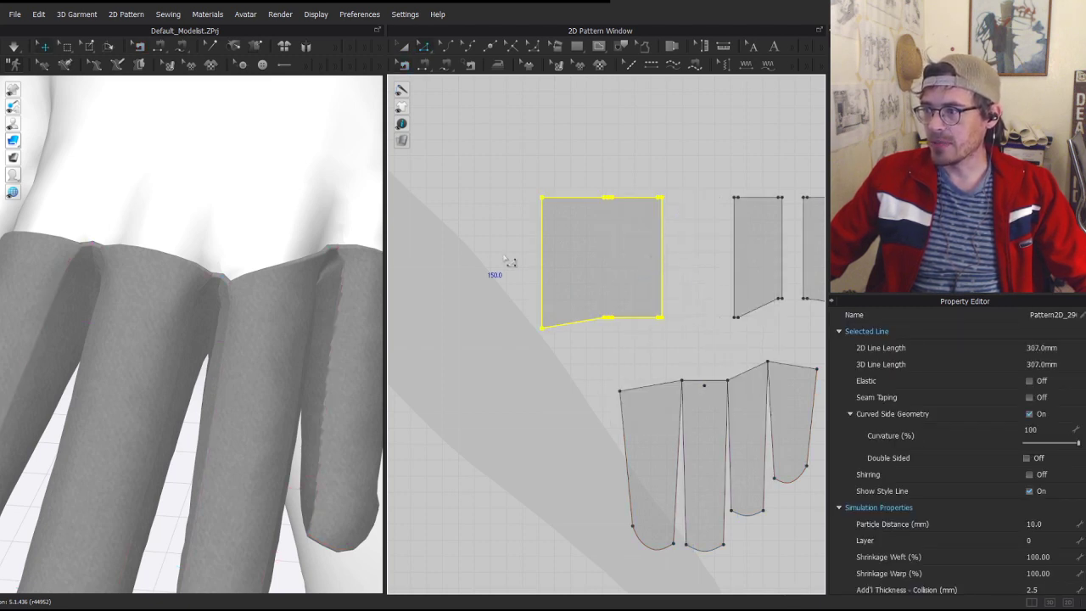
- Merge the ring strip and then the little finger strip onto the joined hand piece along their facing edges
left_click(736, 257)
left_click(662, 259, "shift")
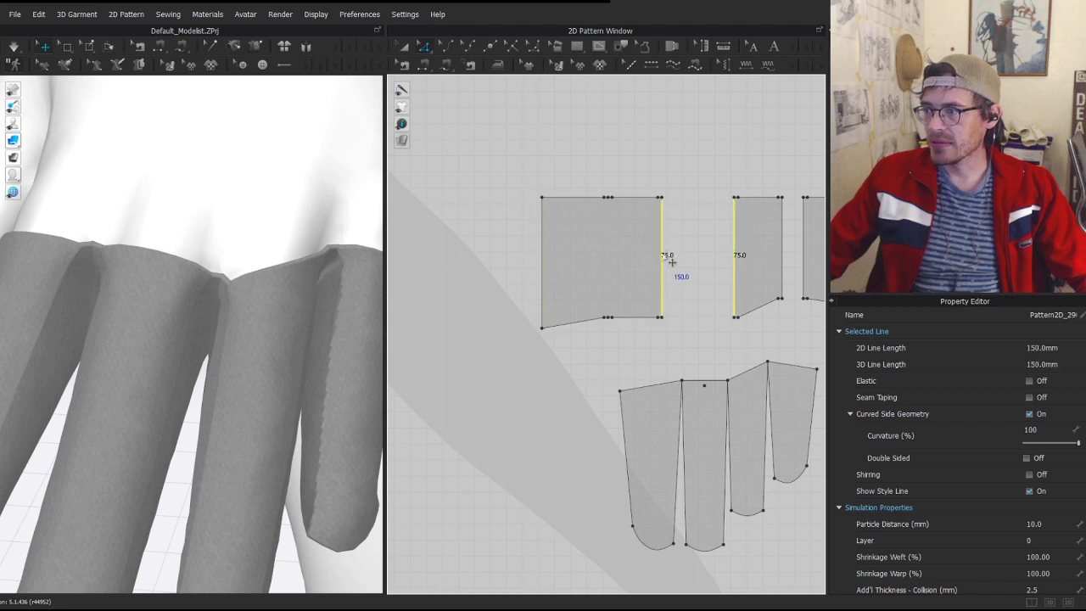
right_click(663, 252)
left_click(706, 334)
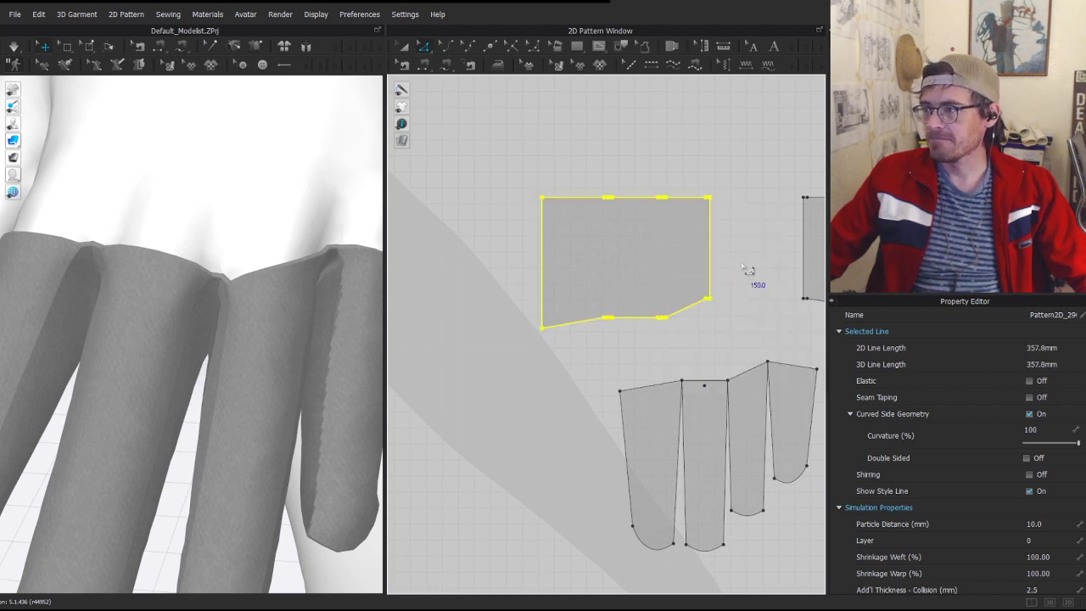
left_click(683, 253)
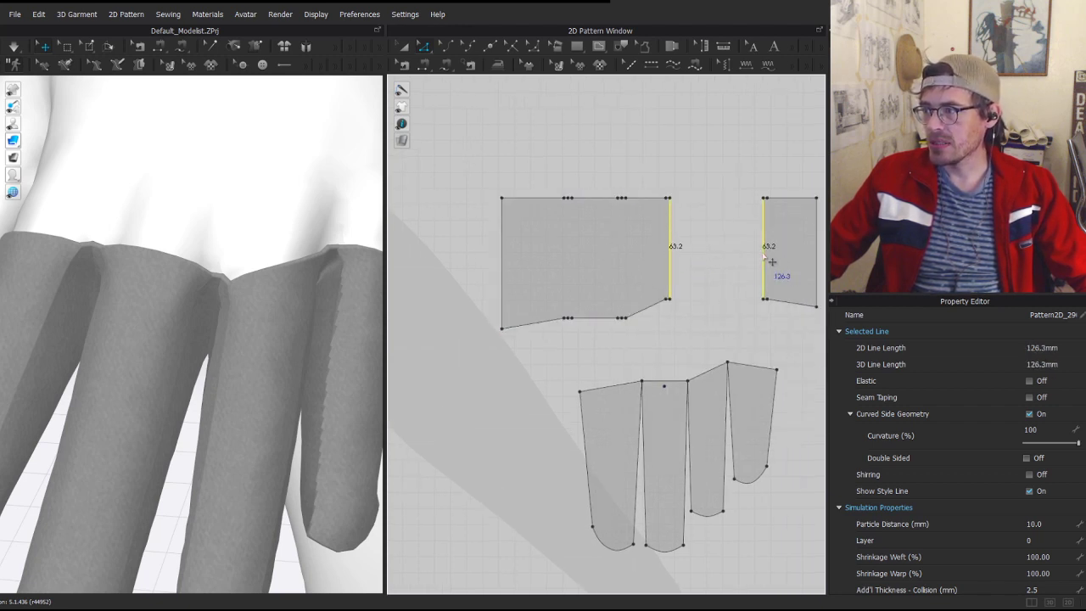
right_click(763, 257)
left_click(786, 333)
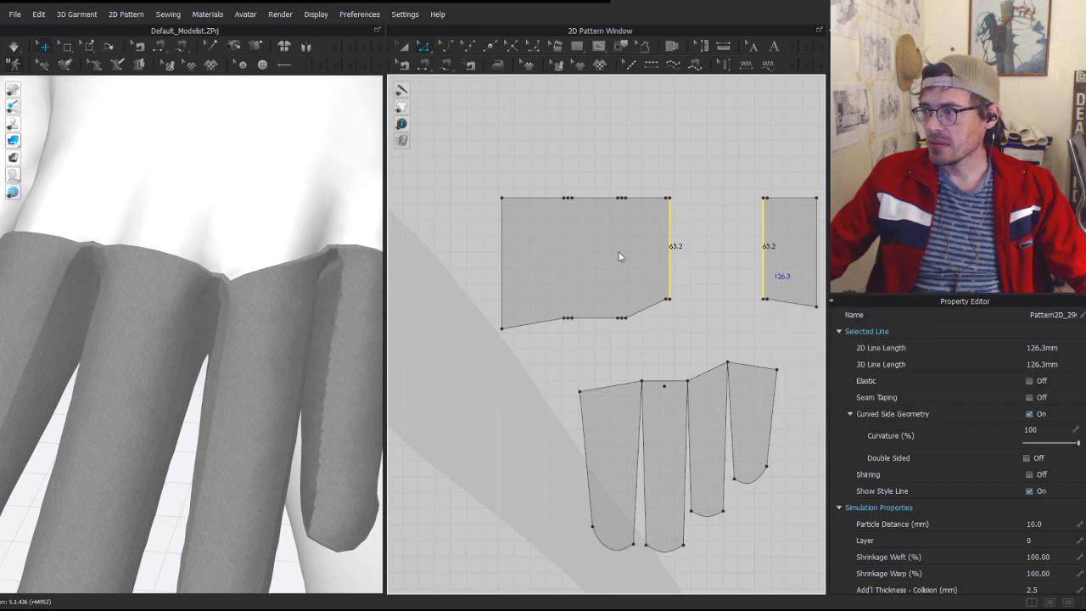
- Move the wide index finger sleeve piece out of the lower row to the open area beside the hand piece
key("a")
scroll(674, 337, "down", 4)
middle_click_drag(749, 294, 527, 250)
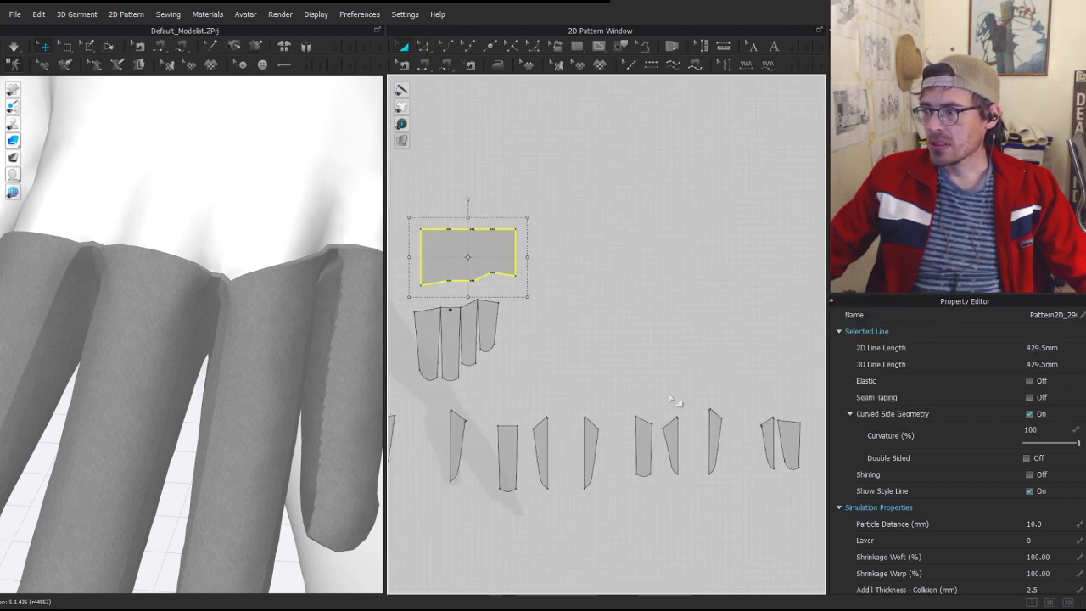
middle_click_drag(584, 368, 708, 297)
left_click_drag(515, 368, 795, 237)
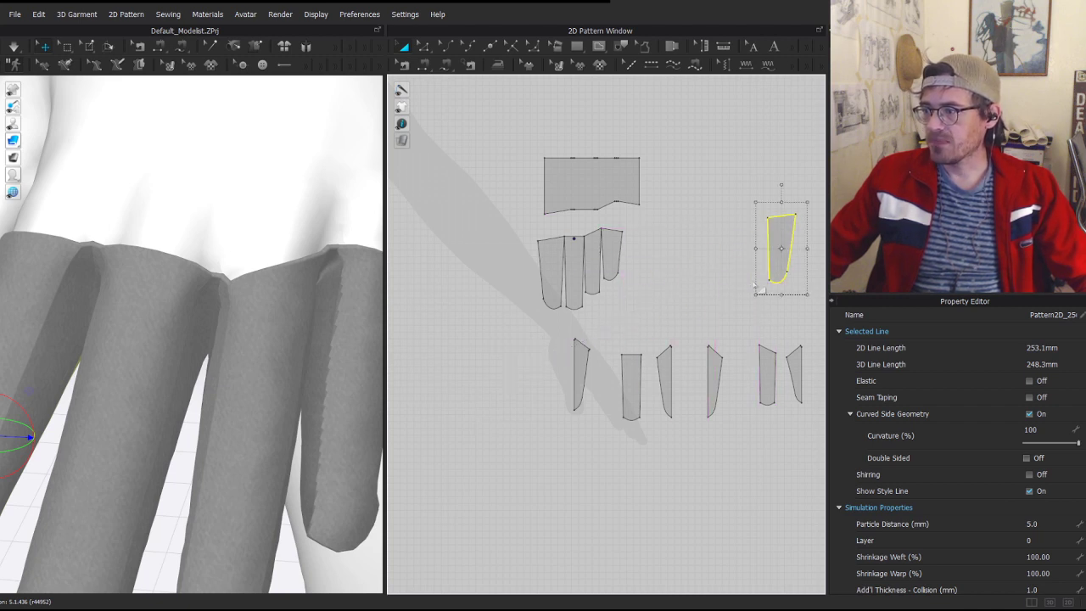
- Move the remaining middle, ring and little finger sleeve pieces into a row beside the index piece, ordered from little to index finger
middle_click_drag(685, 332, 555, 323)
left_click_drag(504, 367, 617, 231)
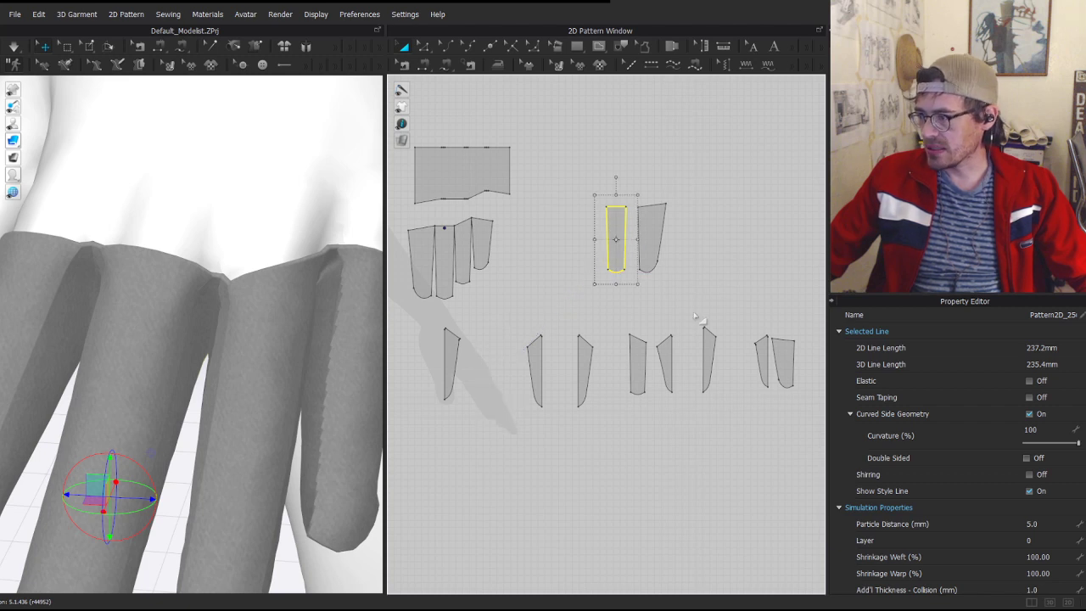
left_click_drag(634, 362, 585, 238)
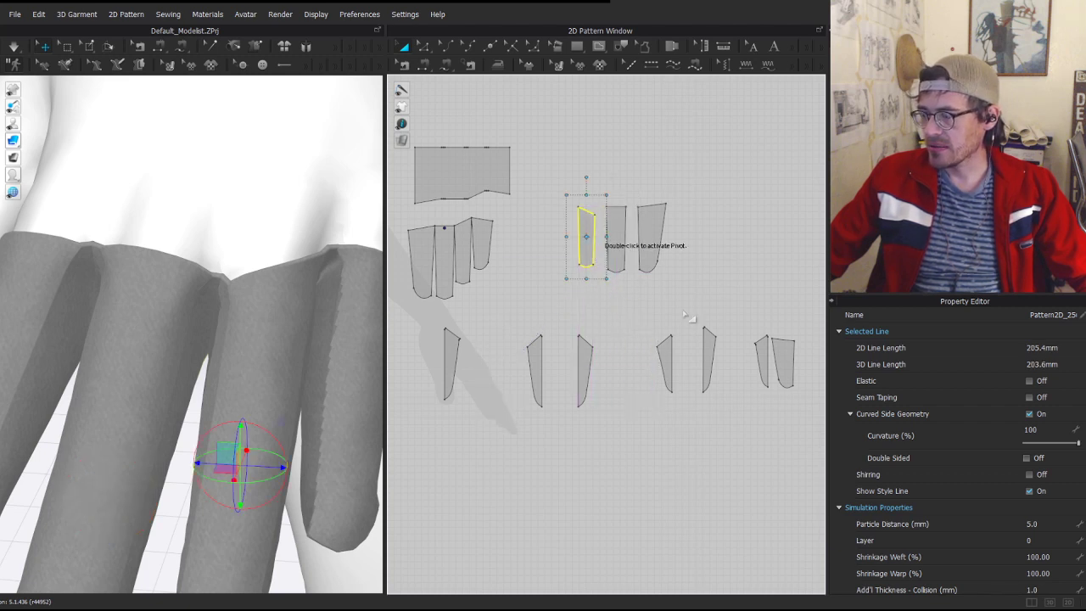
left_click_drag(796, 366, 568, 234)
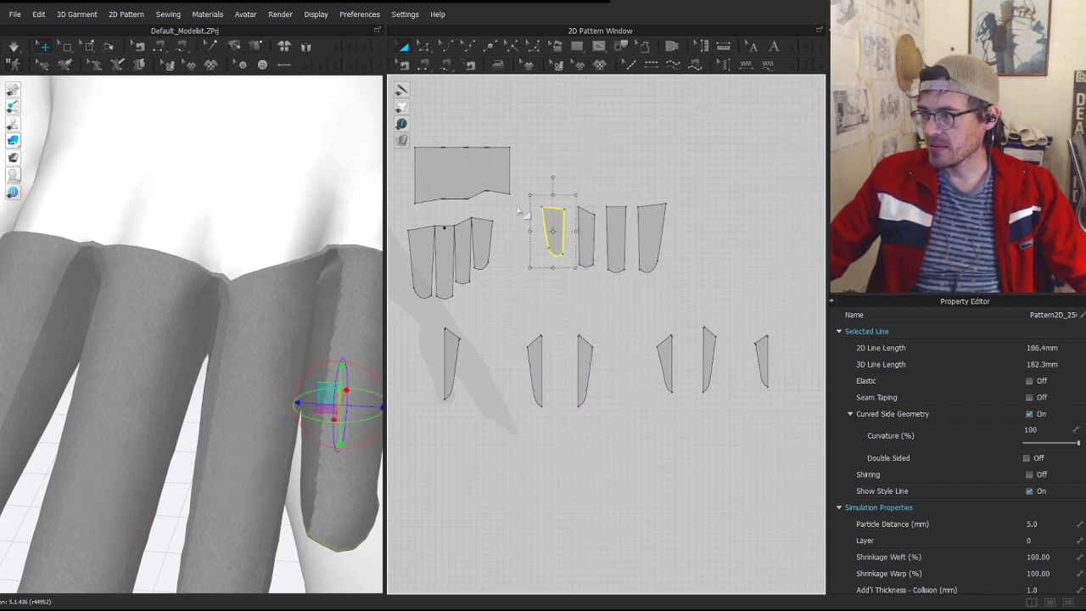
- Move the four separated finger panels together closer to the first row of finger panels, at roughly the same height
scroll(585, 250, "up", 3)
middle_click_drag(578, 289, 765, 336)
middle_click_drag(756, 283, 592, 269)
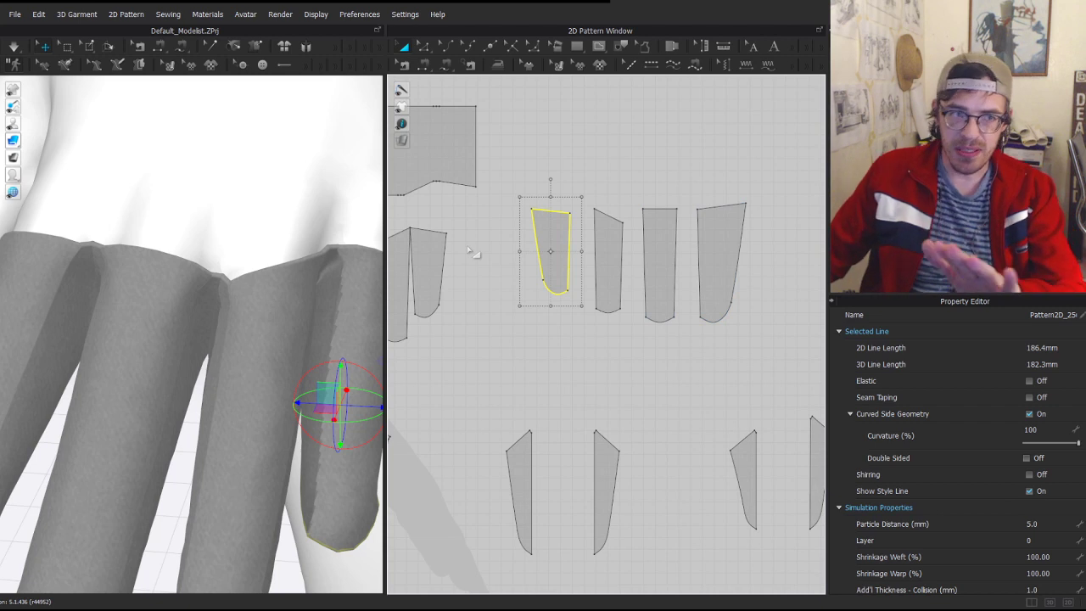
middle_click_drag(561, 326, 659, 315)
left_click_drag(601, 190, 872, 328)
left_click_drag(718, 244, 661, 268)
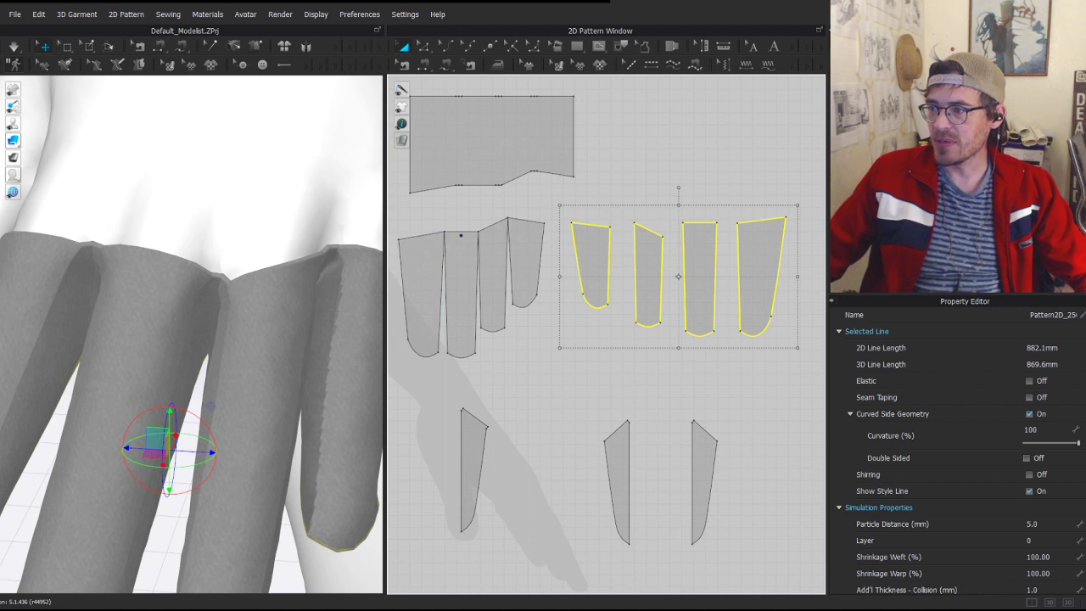
- Try reversing the order of the second finger row, placing the little, ring and middle panels beyond the index panel
left_click(660, 167)
left_click_drag(586, 256, 832, 280)
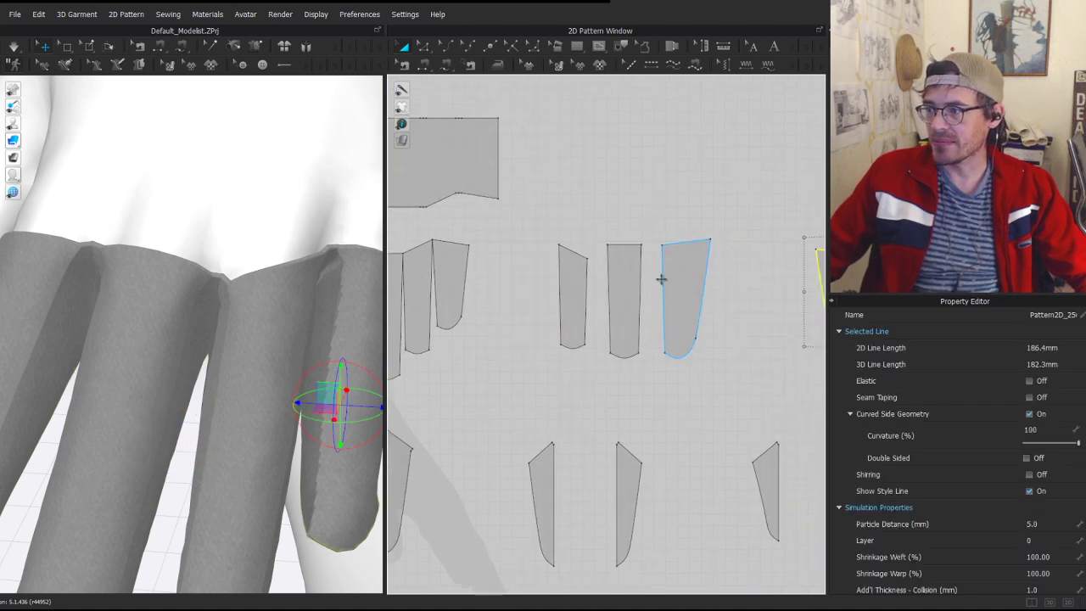
left_click_drag(571, 287, 778, 296)
left_click_drag(615, 281, 722, 288)
middle_click_drag(715, 270, 590, 263)
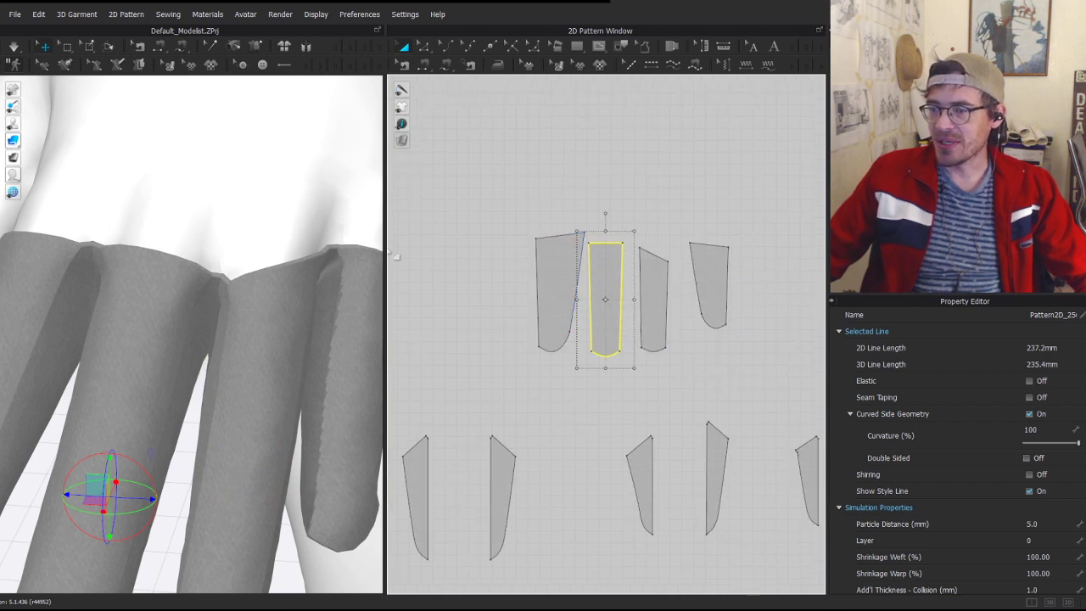
- Return the middle, ring and little finger panels to the mirrored order, with the little finger nearest the first row
left_click_drag(613, 290, 505, 286)
left_click_drag(656, 295, 448, 285)
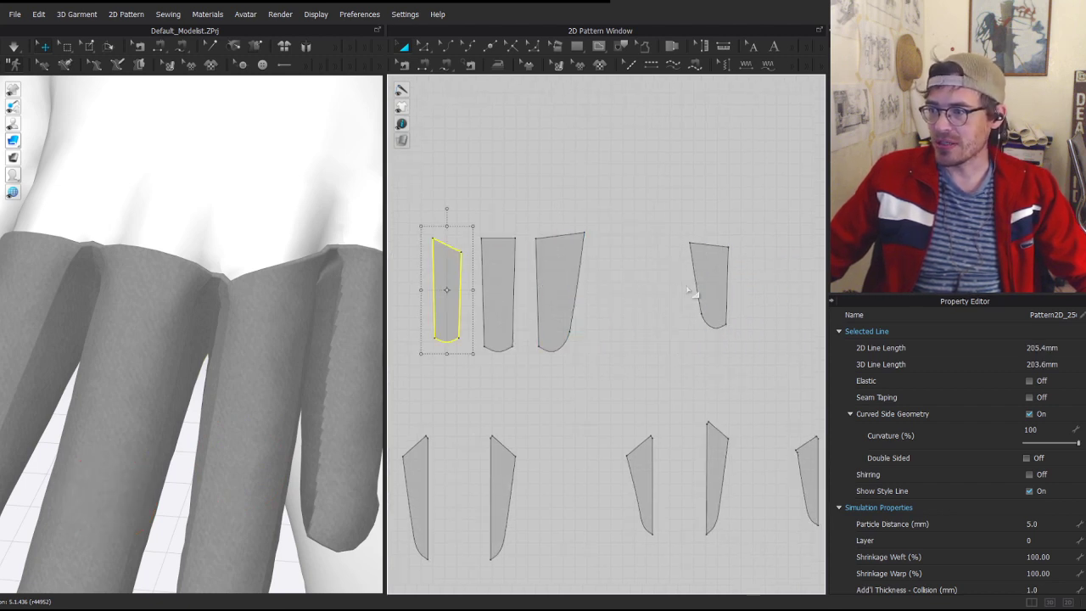
left_click_drag(709, 292, 390, 288)
middle_click_drag(468, 303, 687, 286)
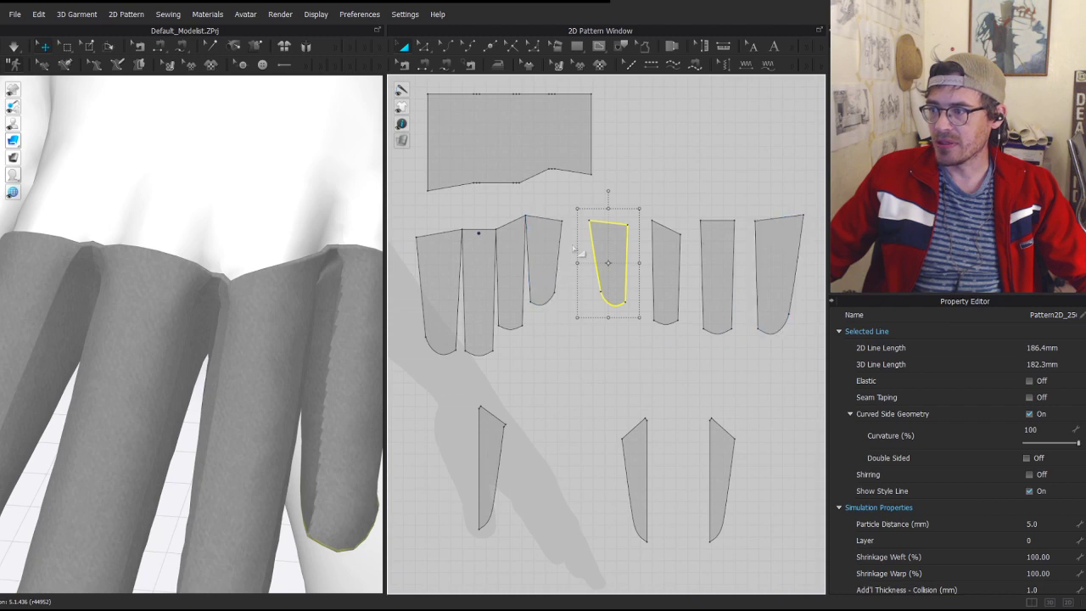
- Join the second row's ring finger panel to the little finger panel at their facing upper corner points
scroll(634, 254, "up", 3)
key("z")
left_click_drag(615, 181, 677, 216)
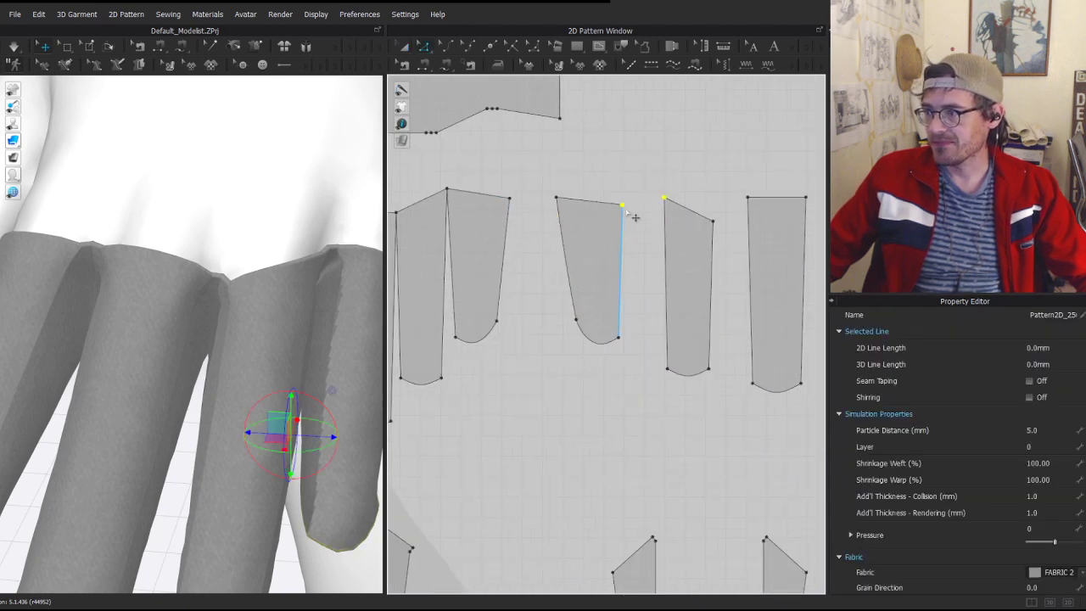
right_click(621, 206)
left_click(624, 176)
left_click_drag(613, 176, 679, 230)
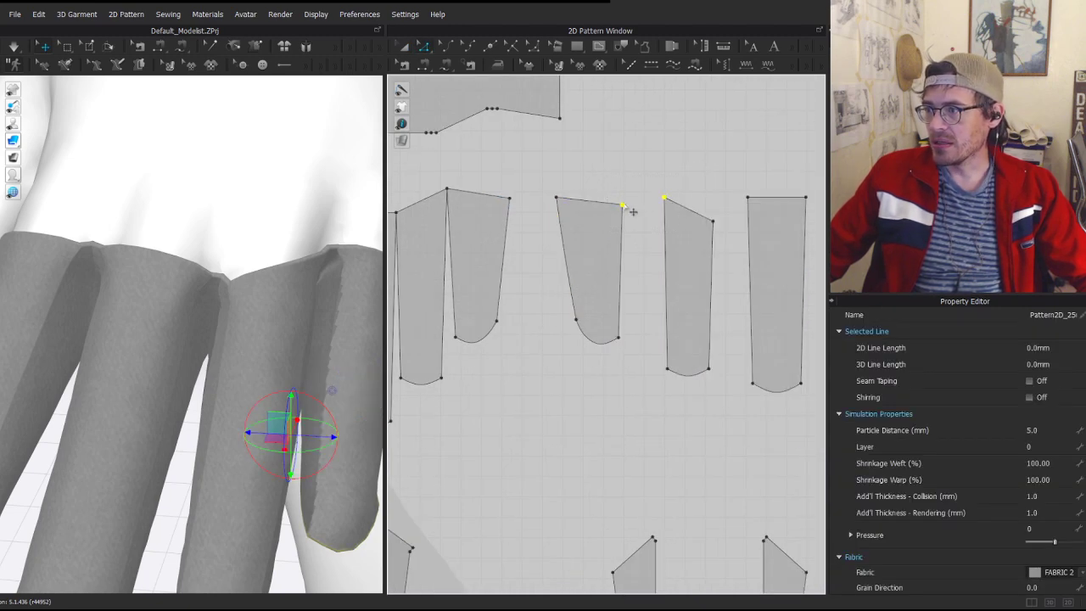
right_click(621, 205)
left_click(671, 319)
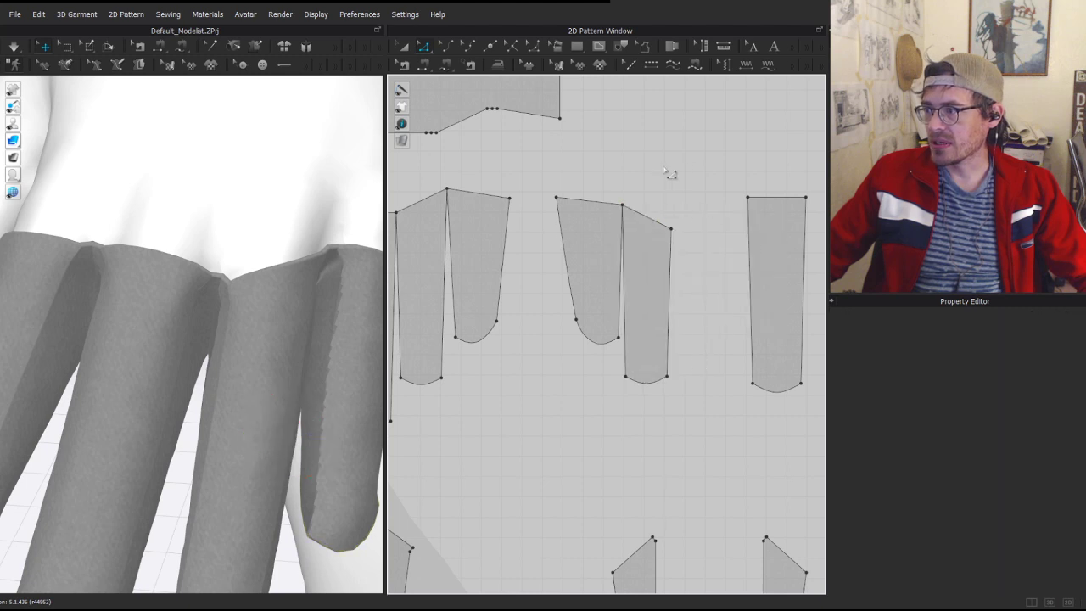
- Join the middle finger panel and then the index finger panel to the second row at their facing upper corners
left_click_drag(738, 252, 786, 250)
right_click(671, 229)
left_click(715, 344)
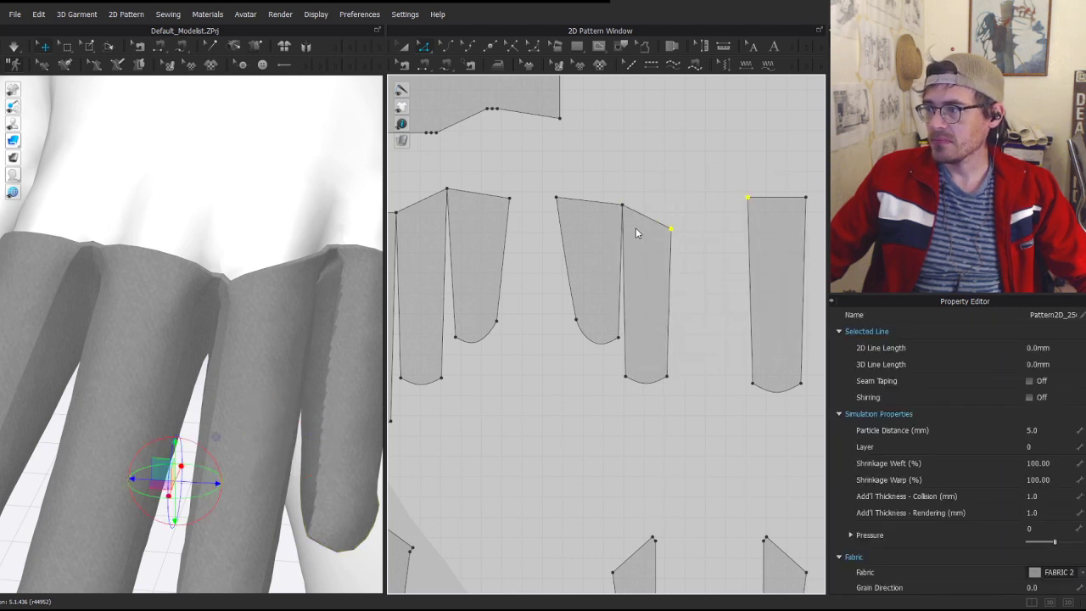
middle_click_drag(708, 215, 568, 223)
left_click_drag(753, 268, 751, 266)
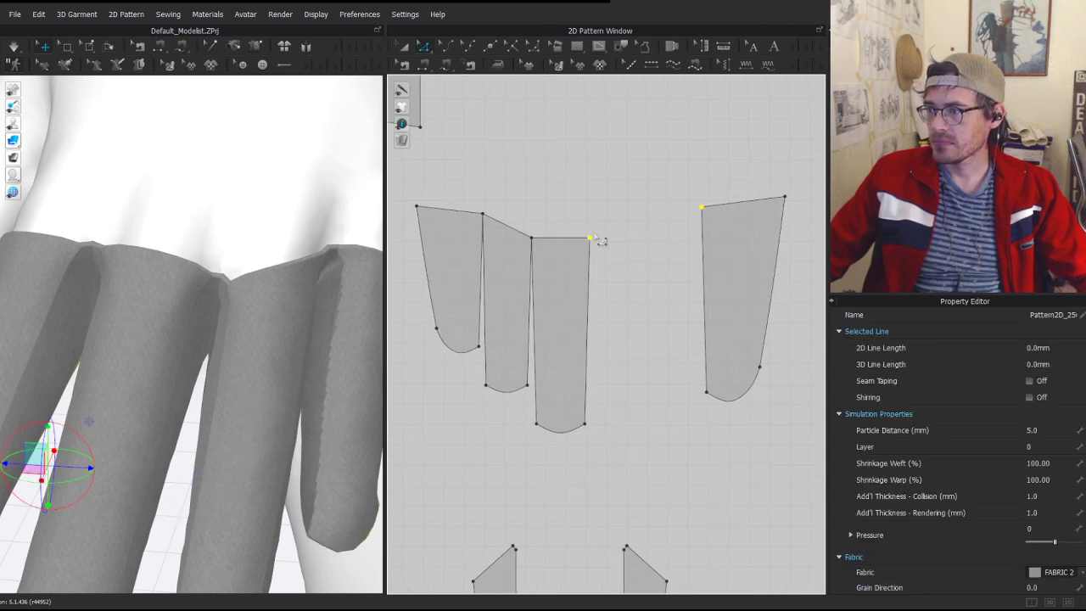
right_click(590, 240)
left_click(657, 355)
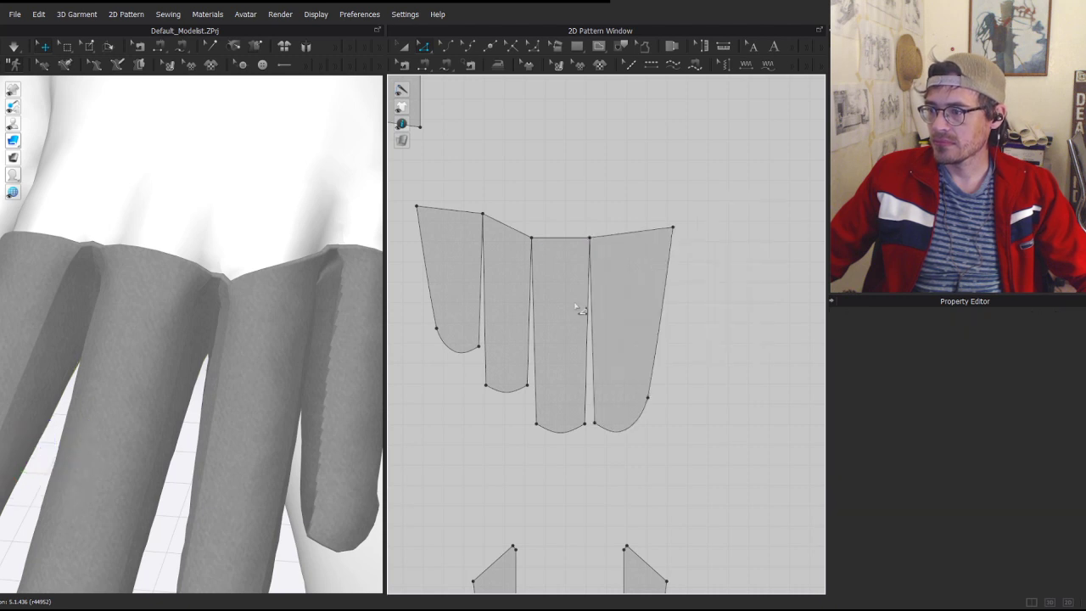
- Draw a rectangle with a perimeter of about 300 mm spanning the joined finger panels and shift it slightly above them
scroll(576, 328, "down", 3)
key("a")
middle_click_drag(490, 251, 612, 226)
scroll(623, 228, "up", 3)
middle_click_drag(708, 186, 618, 222)
key("s")
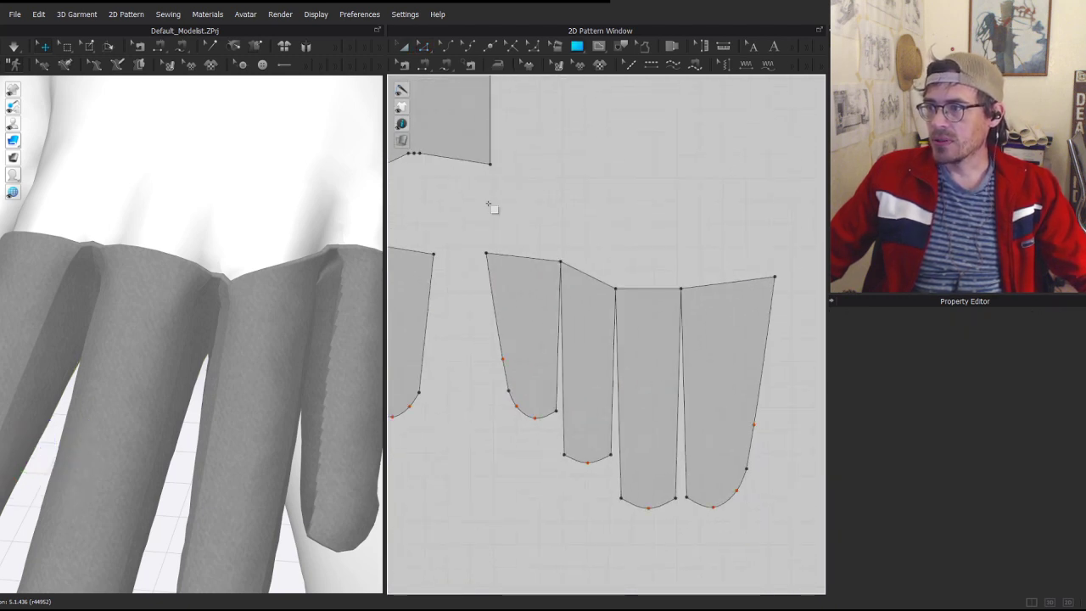
left_click_drag(486, 197, 786, 242)
key("a")
left_click_drag(646, 226, 647, 204)
key("z")
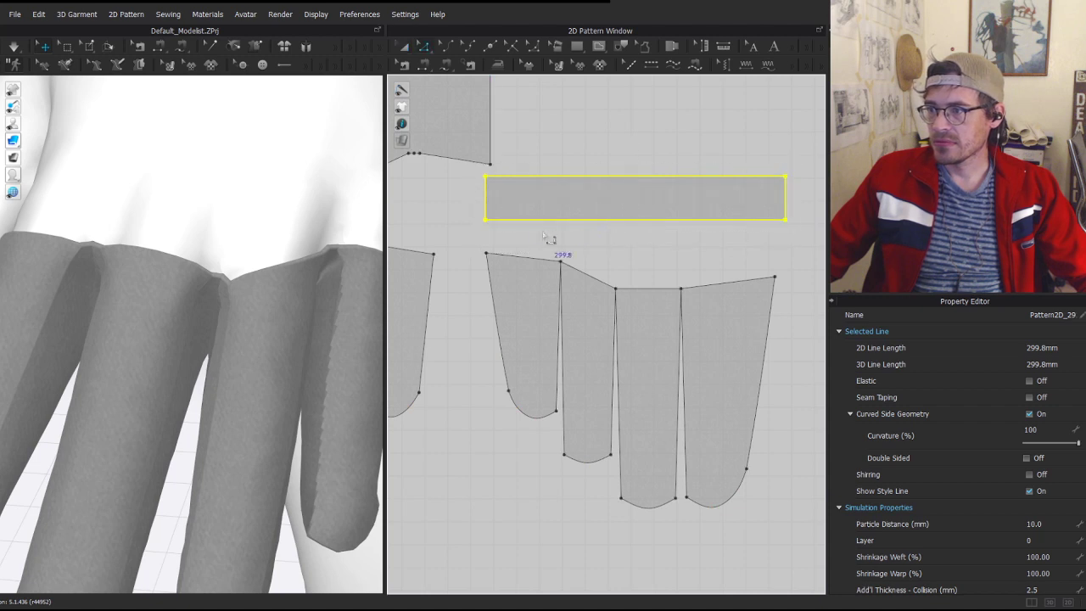
- Move the rectangle's two lower corners onto the outer upper corners of the little and index finger panels
key("Left")
key("Right")
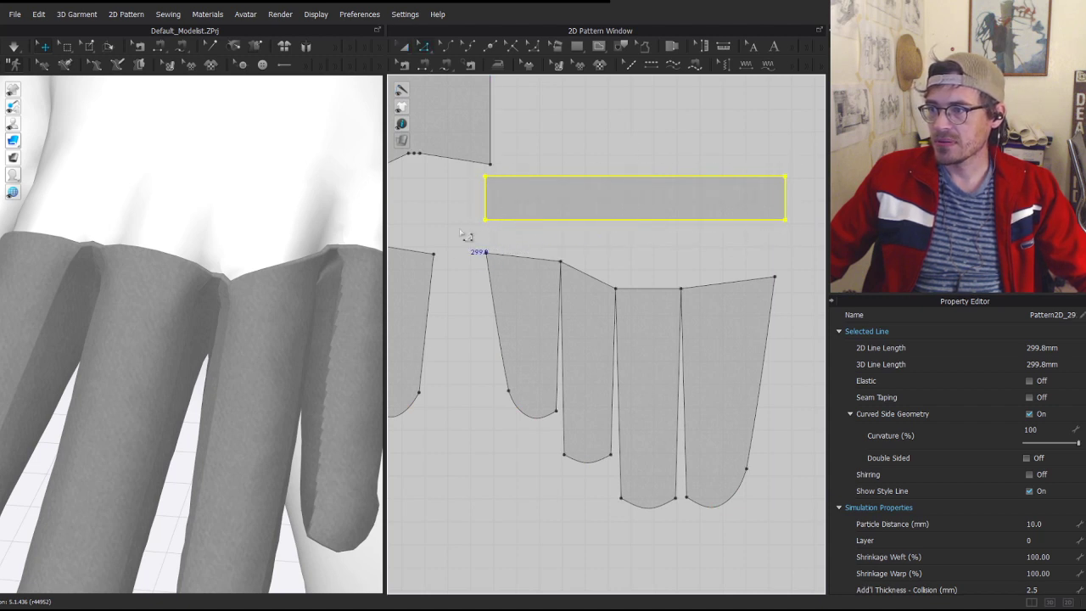
left_click(468, 237)
left_click_drag(485, 220, 486, 253)
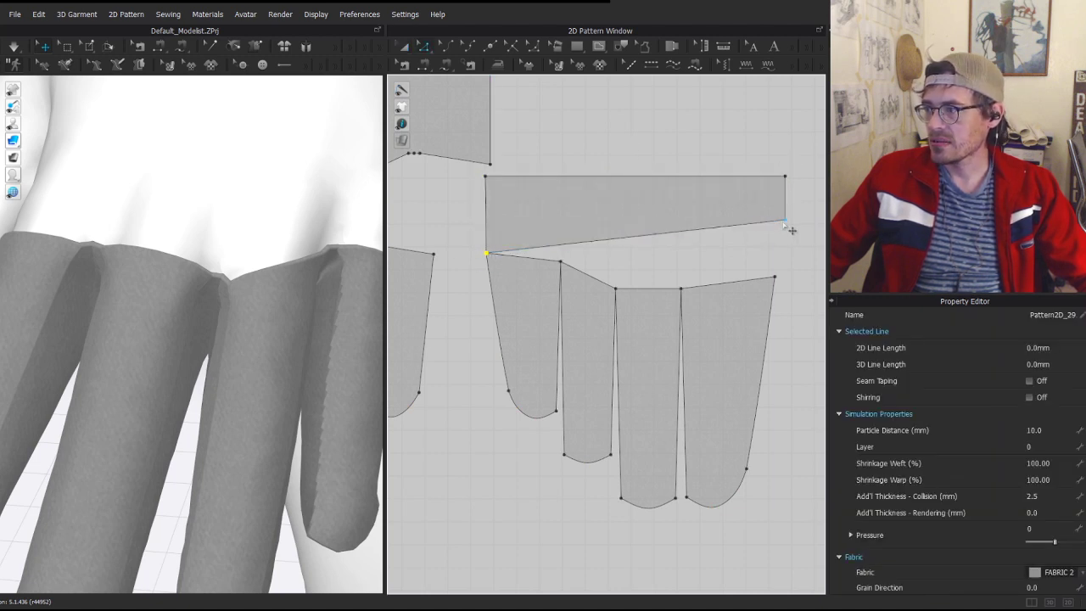
left_click_drag(785, 223, 775, 277)
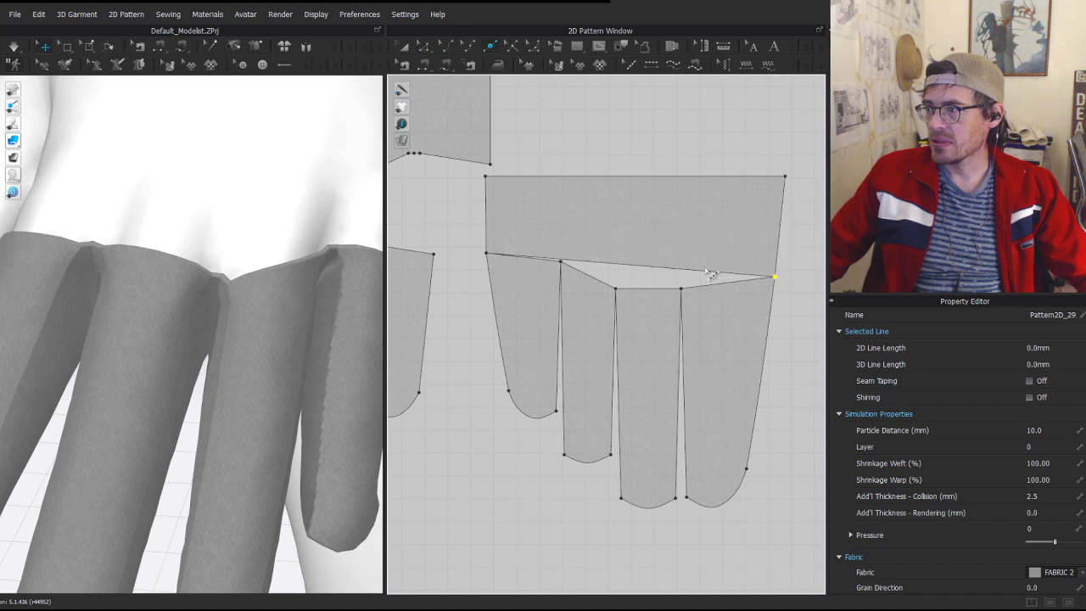
- Add points along the new hand piece's lower edge so that it follows the corners between the finger panels
left_click_drag(700, 272, 561, 262)
key("x")
key("x")
left_click(570, 276)
key("z")
- Move the new hand piece up and away from the second row of finger panels
key("a")
left_click(649, 237)
left_click_drag(702, 238, 758, 64)
middle_click_drag(647, 218, 630, 325)
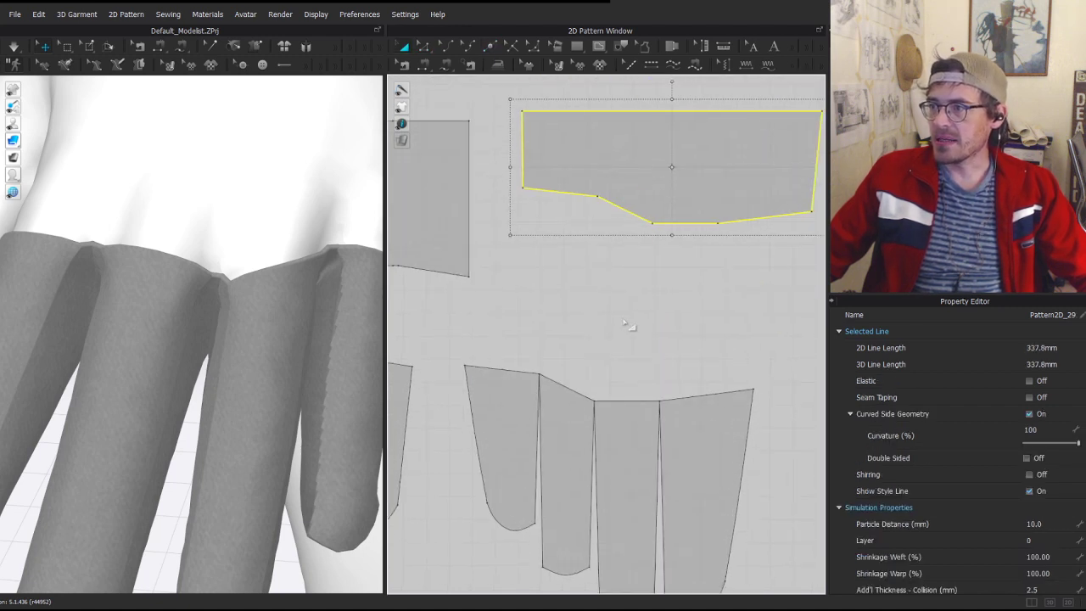
- Spread the two hand pieces farther apart above their finger rows, lowering the new one slightly
scroll(528, 278, "down", 2)
scroll(528, 277, "down", 3)
middle_click_drag(528, 277, 657, 275)
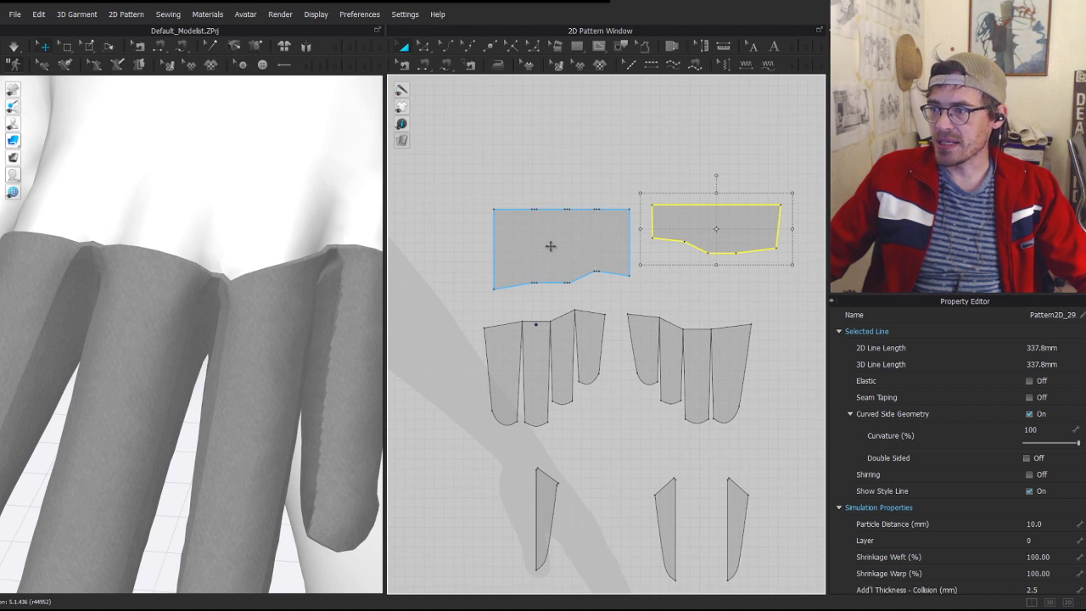
left_click_drag(569, 255, 531, 256)
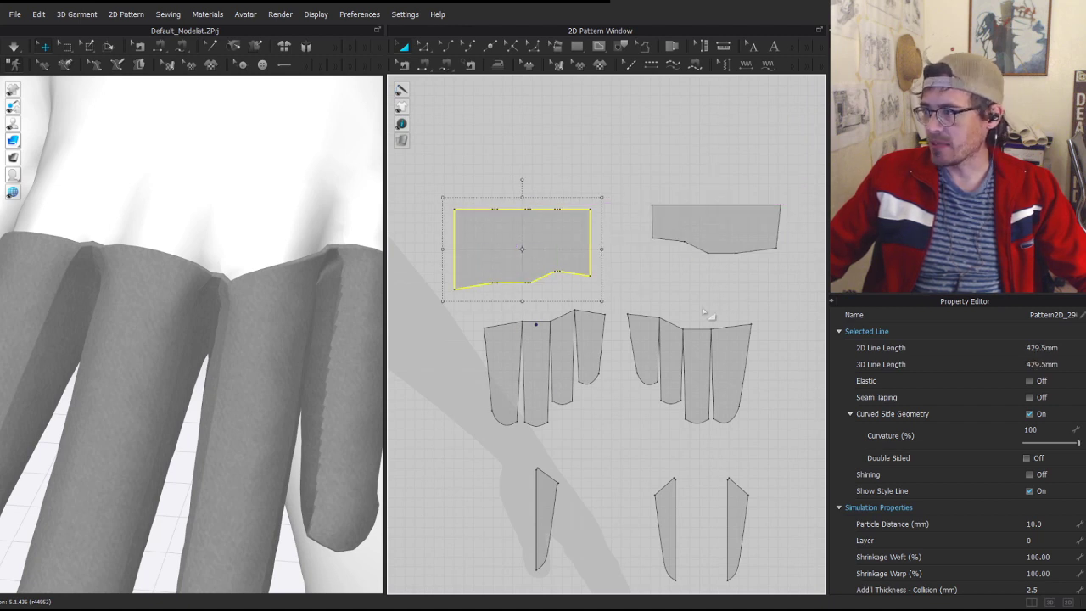
middle_click_drag(710, 315, 603, 279)
middle_click_drag(643, 236, 710, 231)
left_click_drag(670, 185, 692, 196)
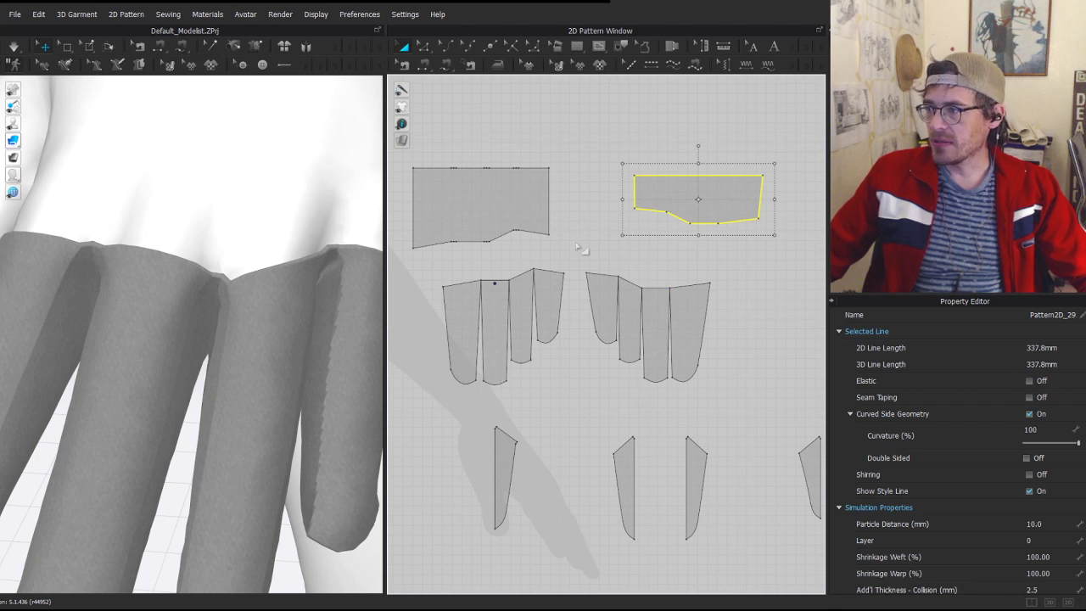
- Sew the little and ring finger segments of the first hand piece's lower edge to the matching finger panels' upper edges
scroll(599, 246, "down", 3)
scroll(527, 237, "up", 4)
middle_click_drag(527, 231, 705, 189)
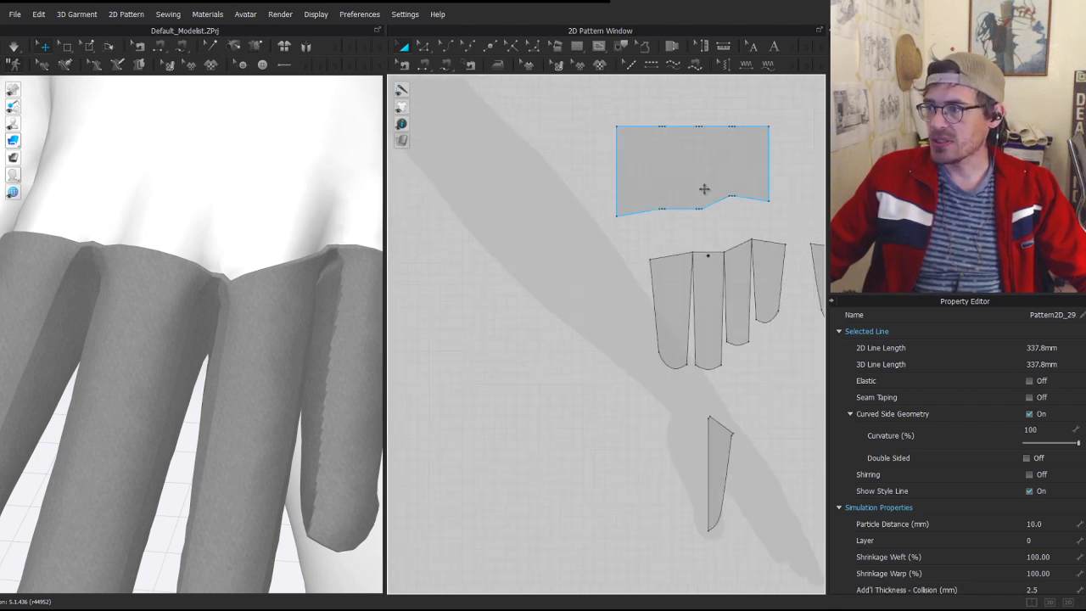
middle_click_drag(764, 220, 610, 224)
key("z")
scroll(610, 224, "up", 2)
scroll(607, 221, "up", 2)
key("n")
left_click(584, 200)
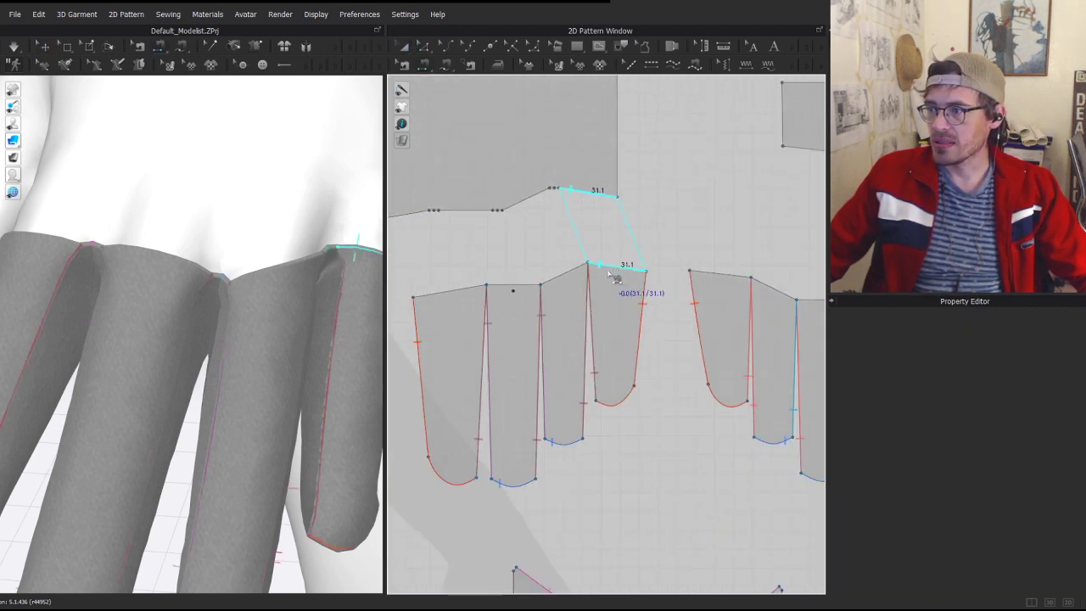
left_click(610, 274)
left_click(520, 217)
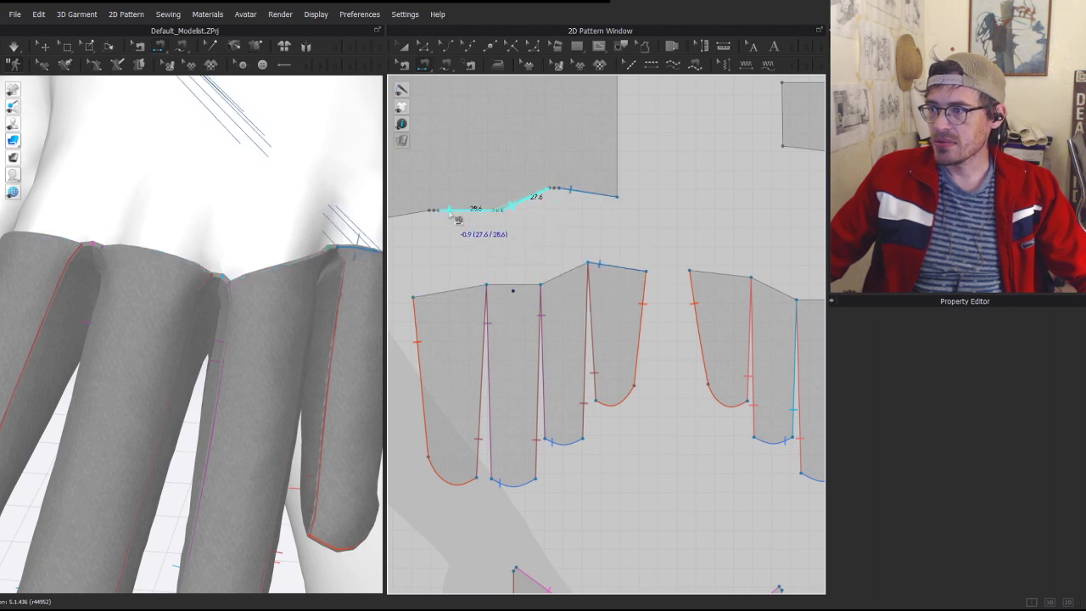
left_click(554, 276)
- Sew the first hand piece's middle and index finger segments to the upper edges of the matching finger panels
left_click(460, 210)
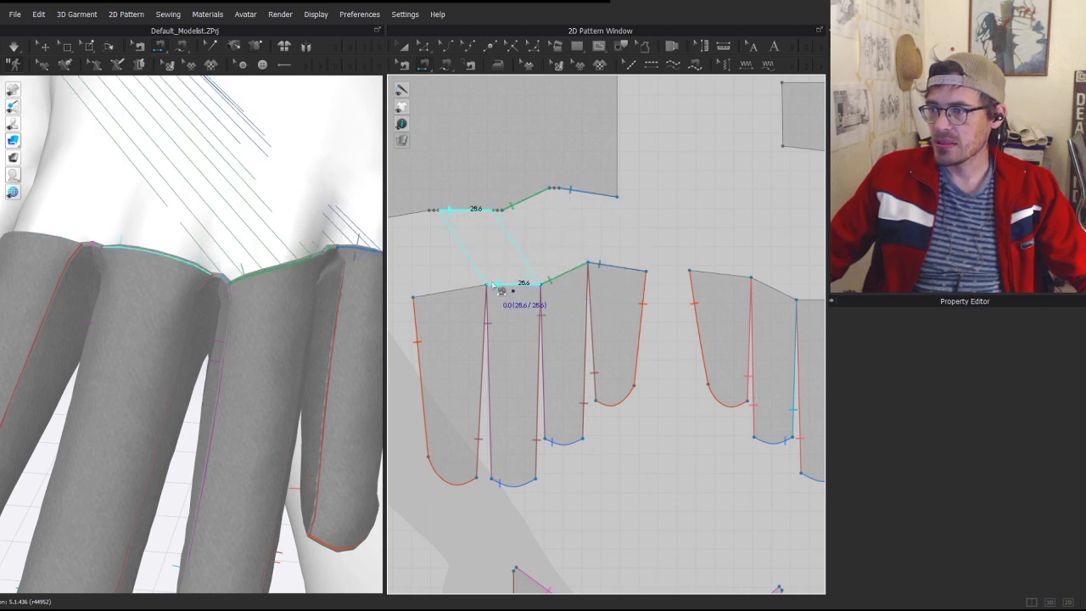
left_click(496, 282)
middle_click_drag(409, 229, 511, 229)
left_click(508, 216)
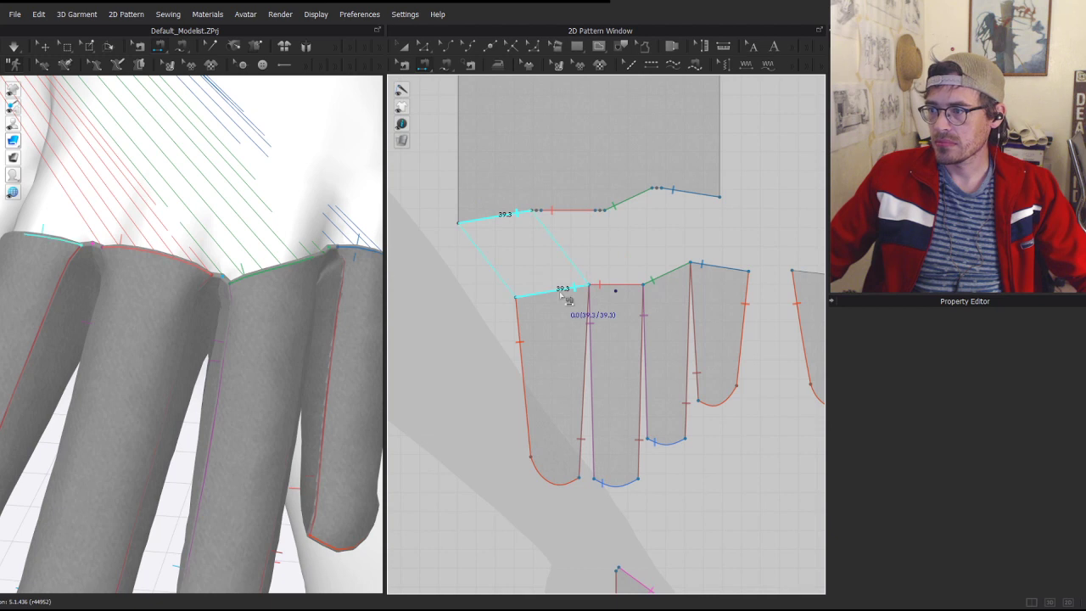
left_click(567, 290)
- Sew the second row's little and ring finger panels to the matching lower edge segments of the new hand piece
scroll(697, 286, "down", 3)
middle_click_drag(798, 267, 616, 286)
scroll(615, 286, "up", 2)
left_click(571, 302)
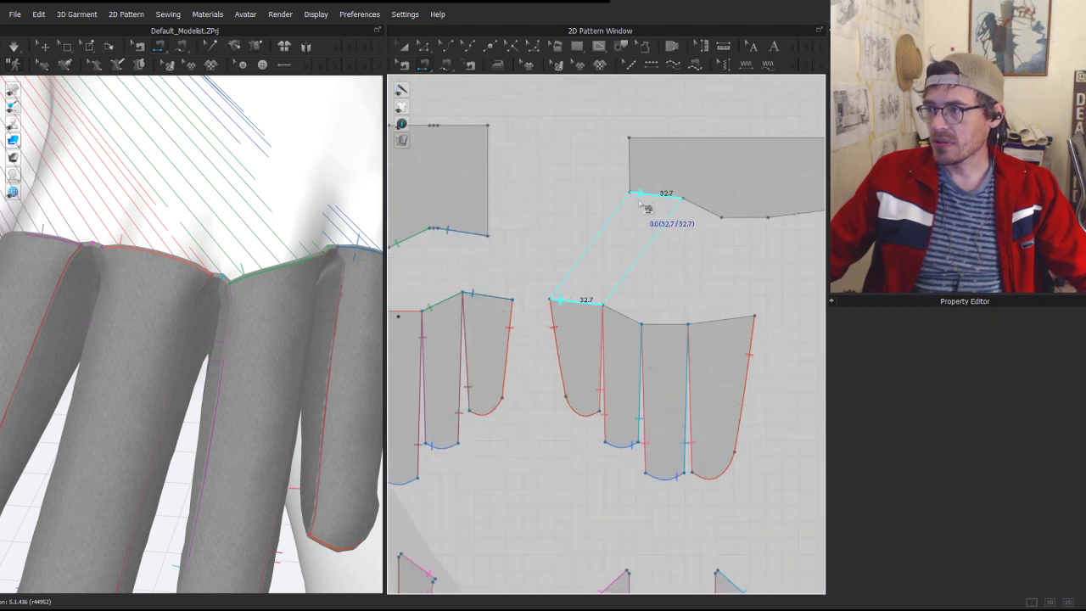
left_click(640, 200)
left_click(615, 313)
left_click(691, 216)
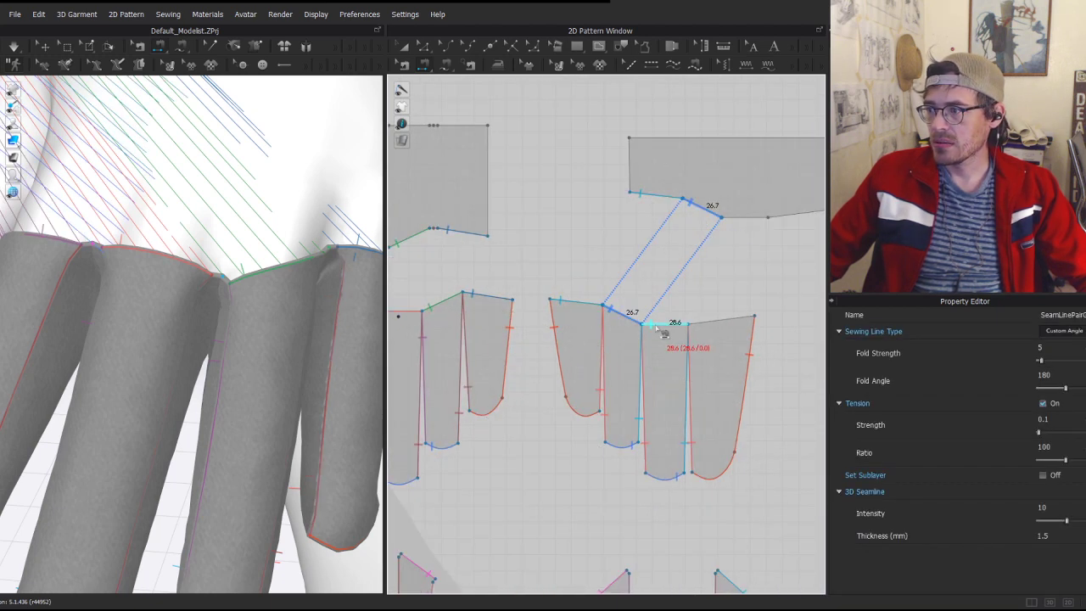
- Sew the second row's middle and index finger panels to the remaining lower edge segments of the new hand piece
left_click(656, 326)
left_click(734, 224)
middle_click_drag(716, 279, 632, 312)
left_click(628, 359)
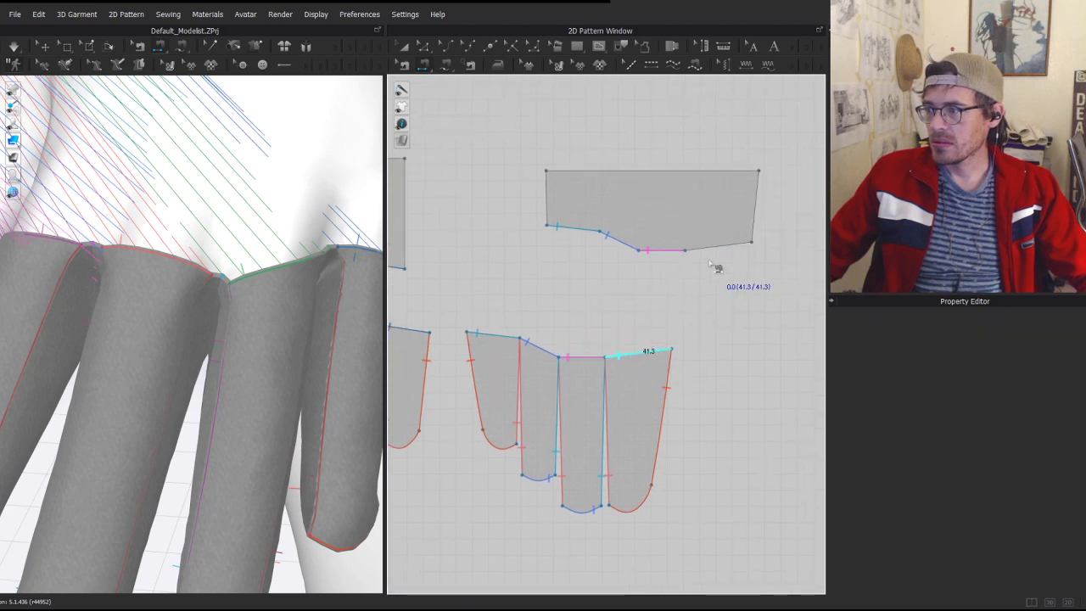
left_click(697, 253)
- Try to superimpose the larger hand piece over the finger panels it is sewn to
key("a")
left_click_drag(604, 211, 601, 214)
scroll(314, 186, "down", 1)
scroll(543, 233, "down", 4)
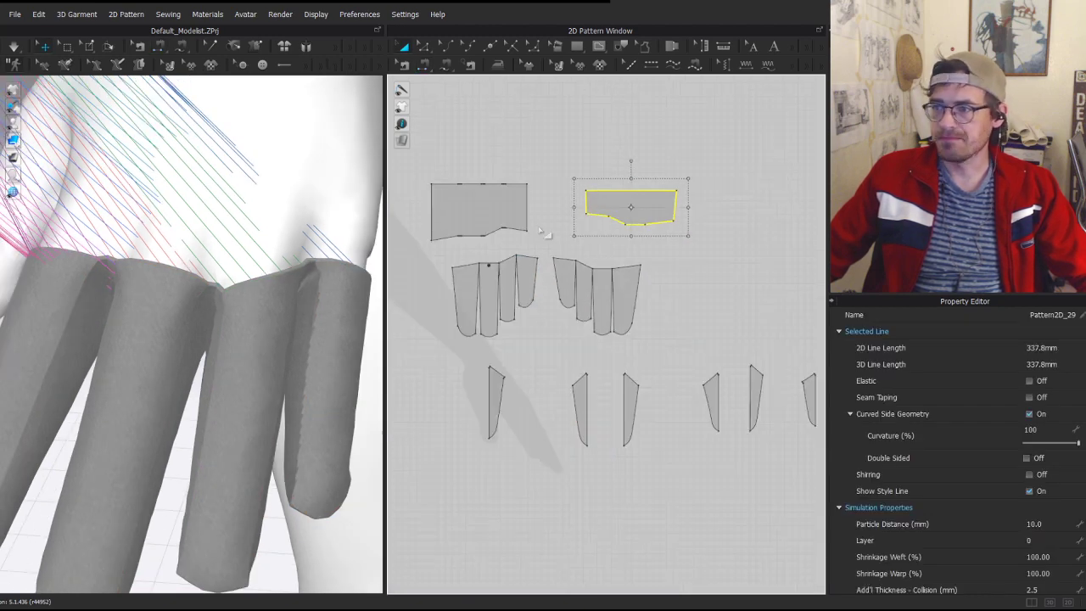
middle_click_drag(548, 235, 609, 238)
left_click(551, 221)
scroll(204, 217, "down", 4)
scroll(152, 260, "down", 2)
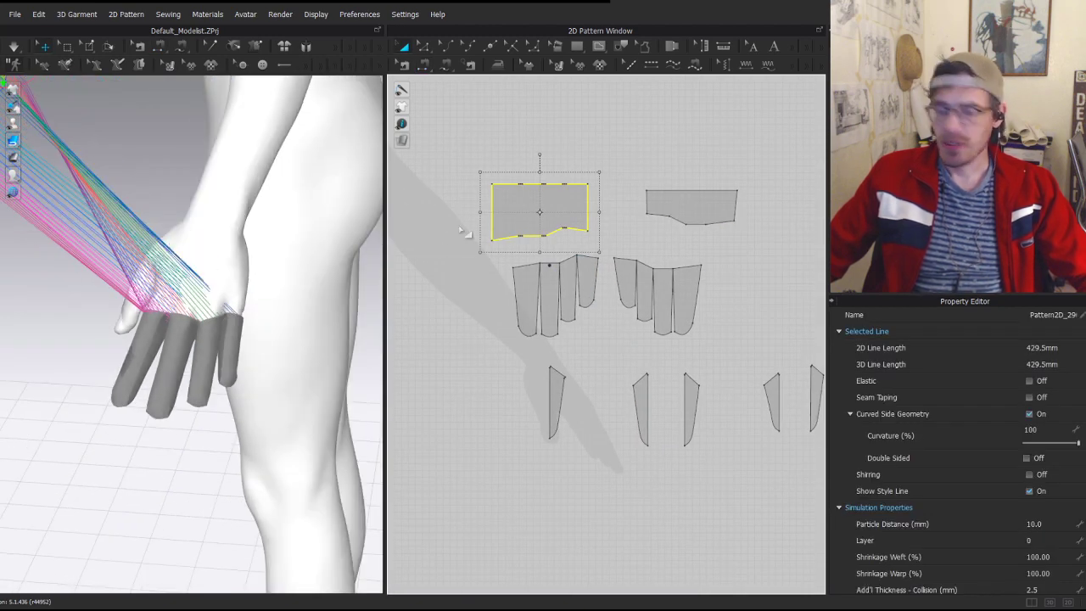
middle_click_drag(224, 203, 342, 324)
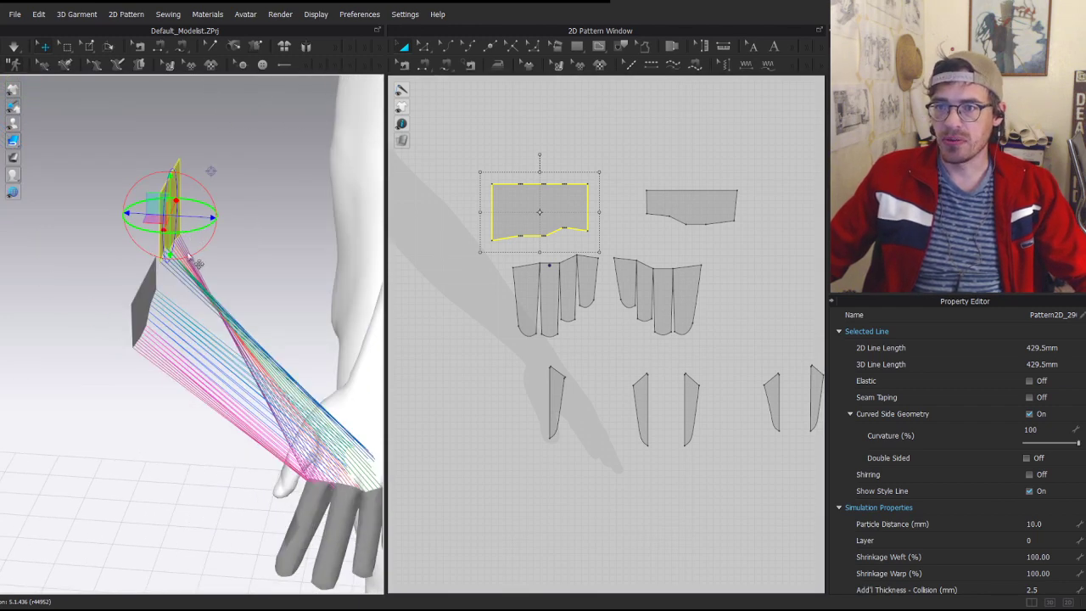
right_click(183, 219)
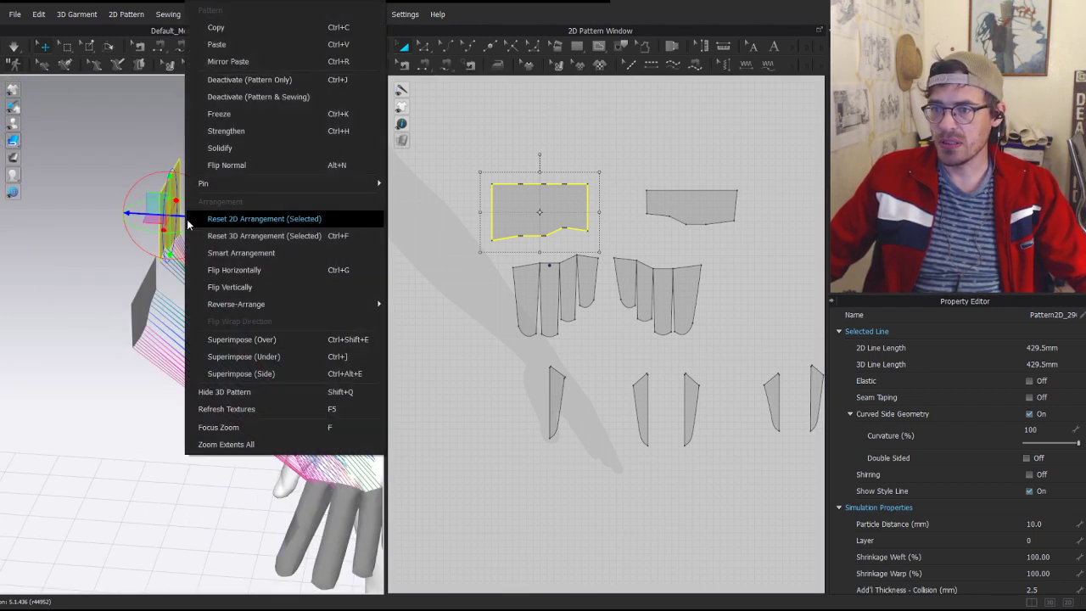
left_click(306, 343)
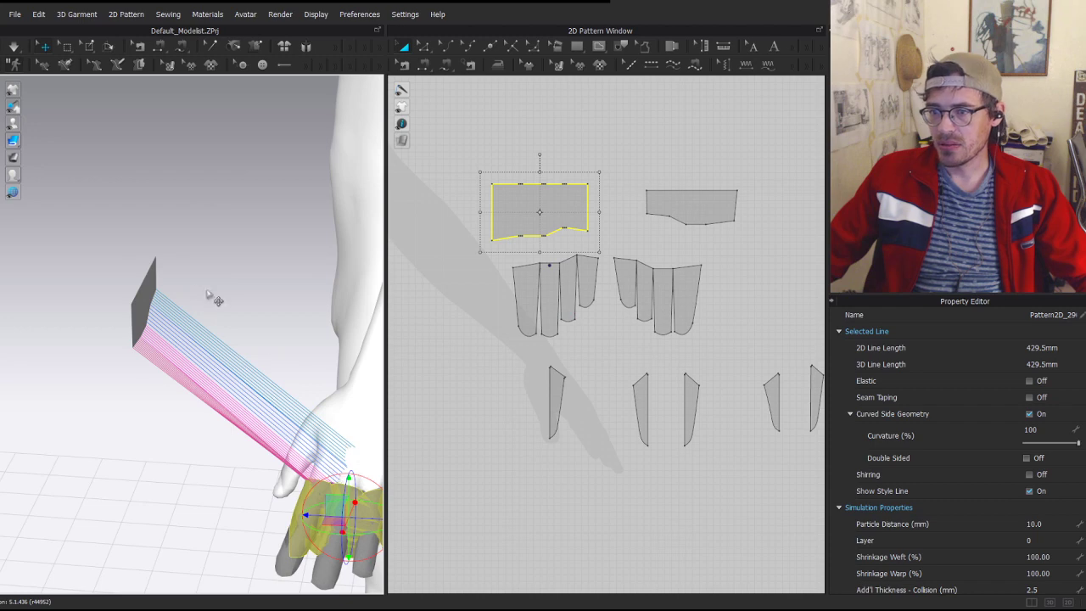
key("ctrl+z")
- Superimpose the larger hand piece onto its sewn finger panels using the Side option
right_click(174, 225)
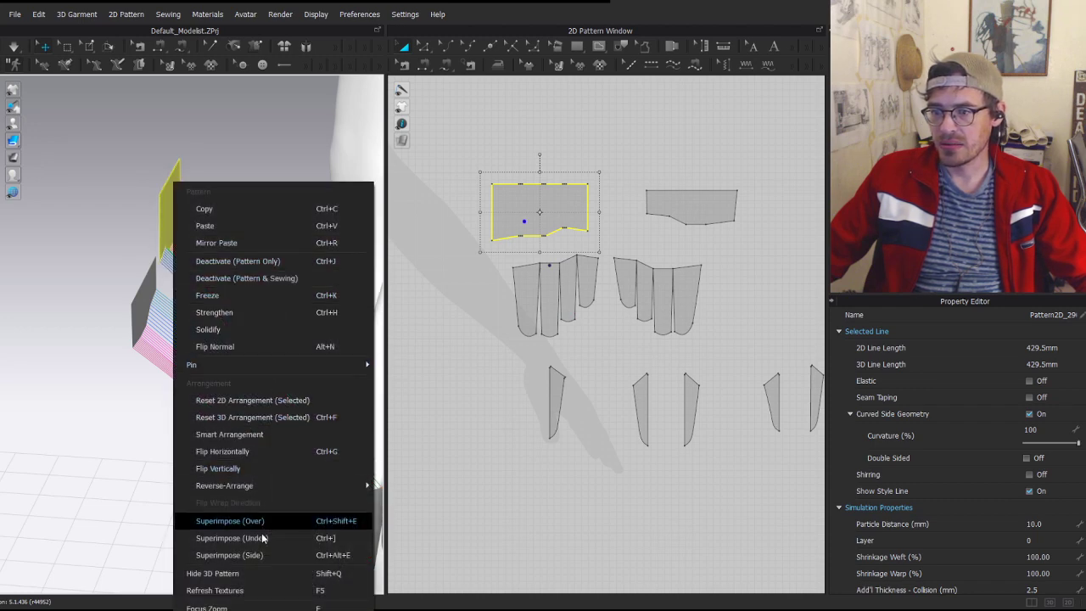
left_click(258, 561)
middle_click_drag(352, 507, 246, 421)
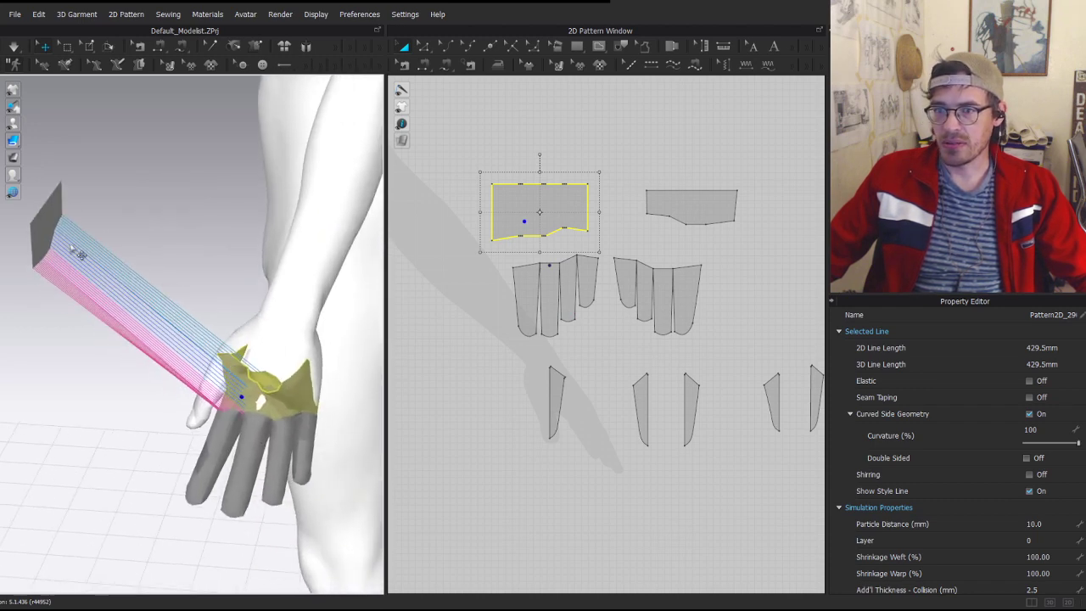
- Try to superimpose the smaller hand piece onto its sewn finger panels using the Side option
left_click(54, 230)
right_click_drag(191, 337, 184, 282)
middle_click_drag(184, 281, 209, 280)
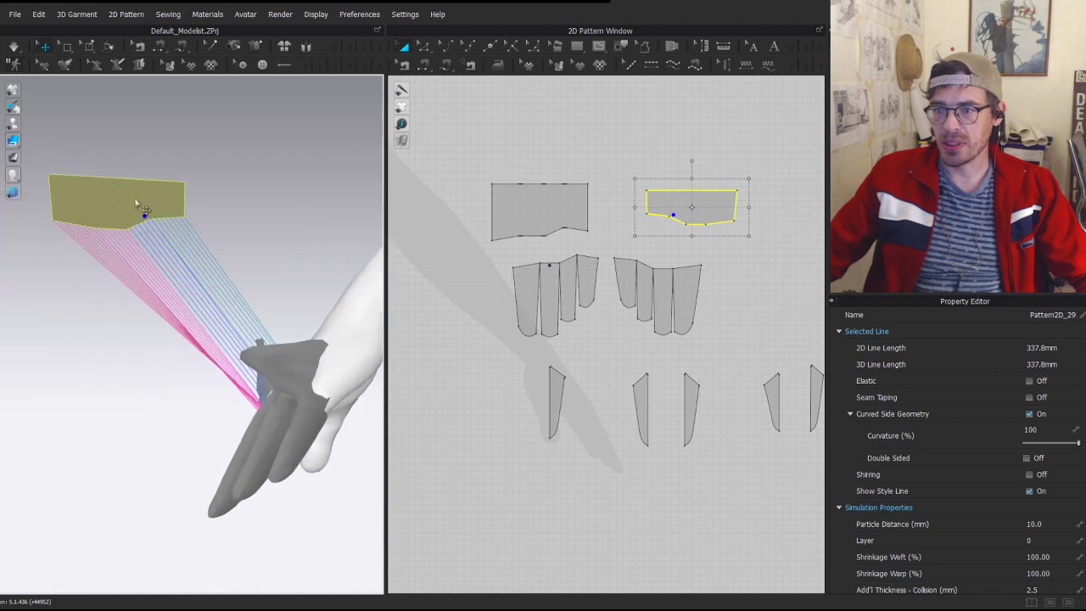
right_click(135, 203)
left_click(227, 557)
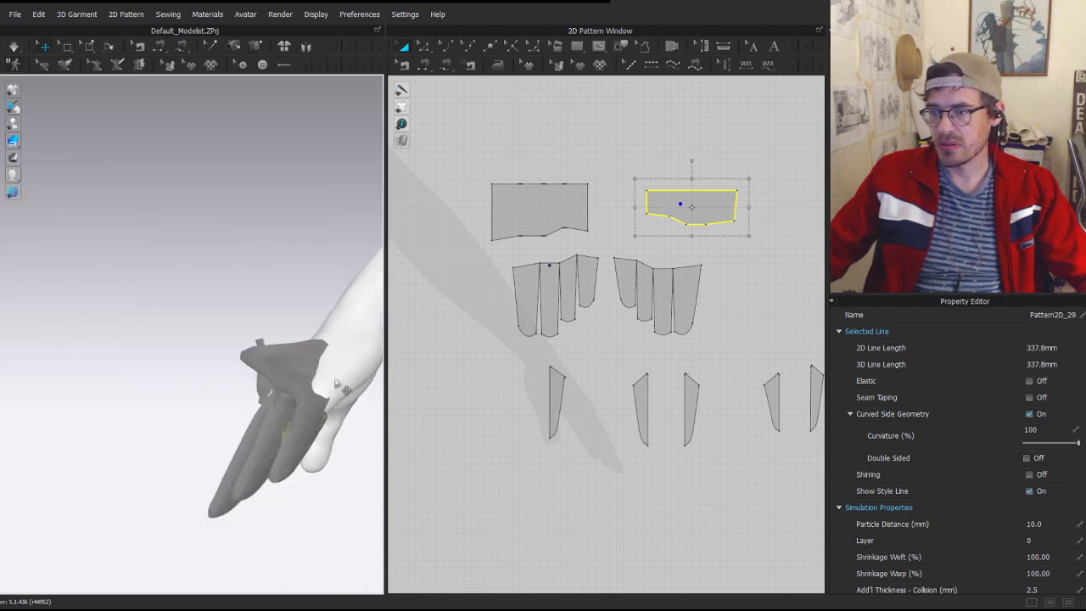
right_click_drag(318, 461, 229, 416)
key("ctrl+z")
- Superimpose the smaller hand piece over its finger panels on the palm side and simulate the garment
middle_click_drag(101, 275, 194, 315)
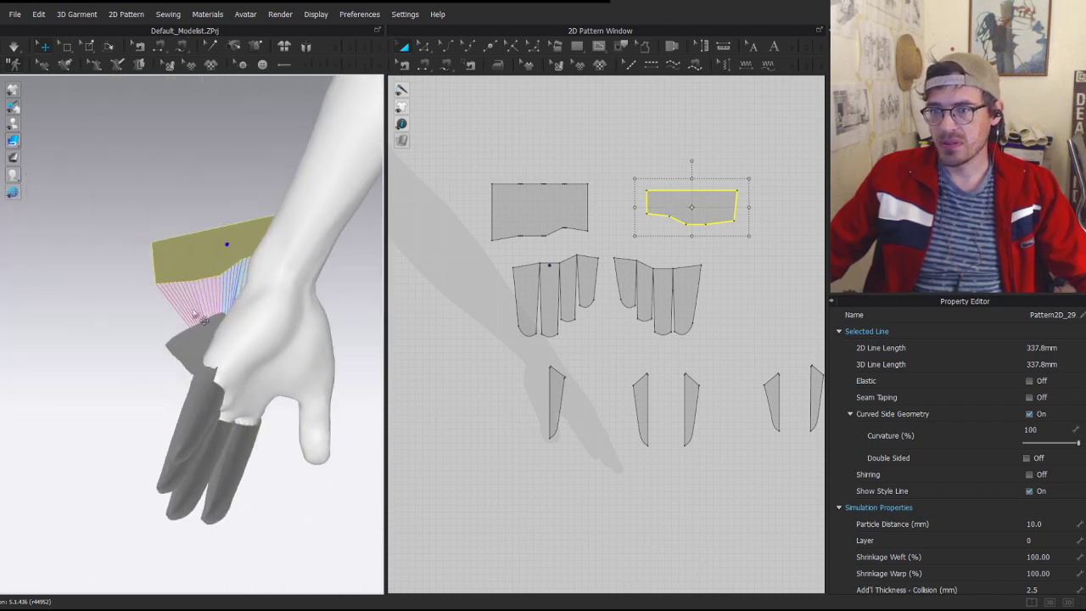
right_click(212, 249)
left_click(271, 521)
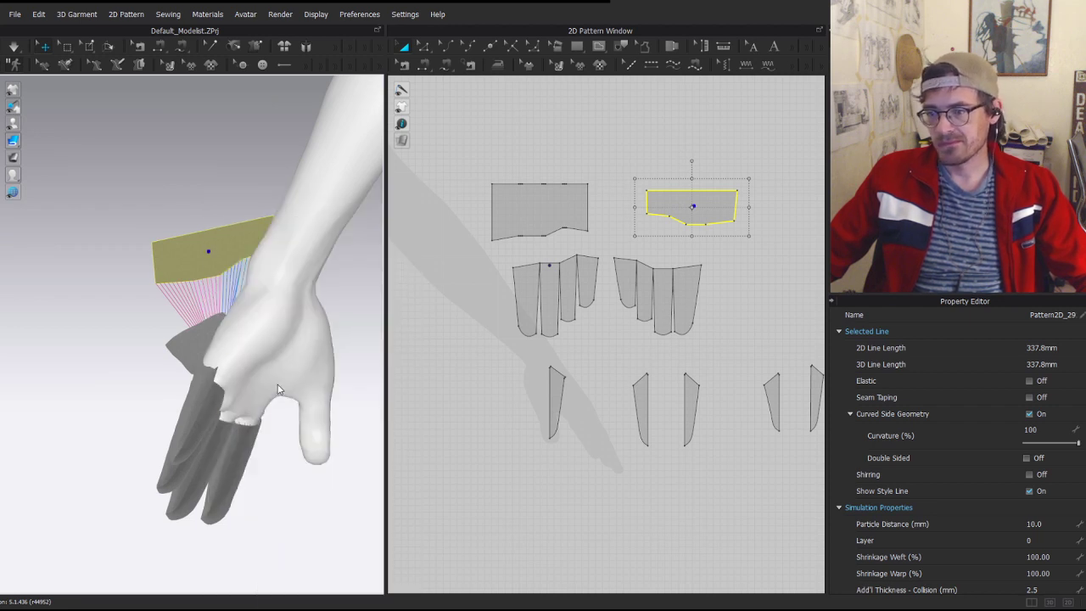
key("space")
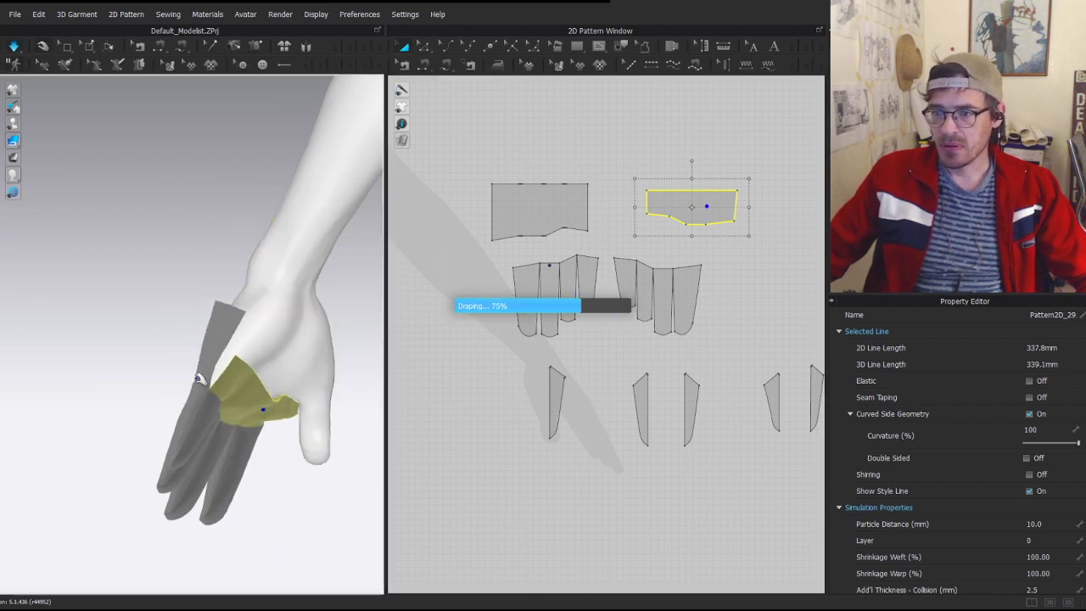
- Switch the garment's surface display to inspect the palm side of the glove, and restore the previous display style
mouse_move(14, 143)
left_click(72, 144)
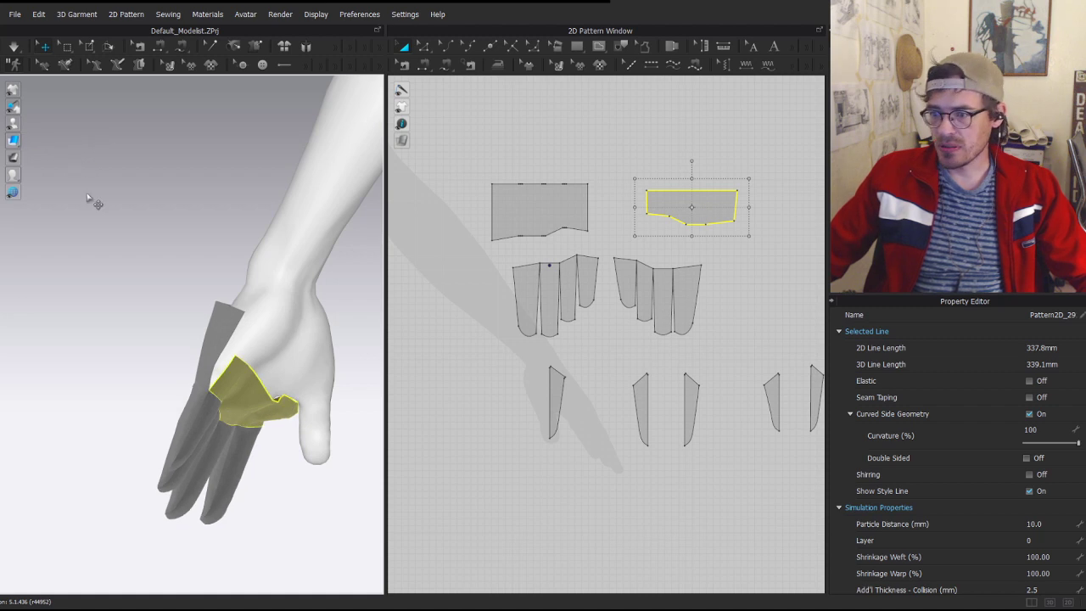
right_click_drag(210, 317, 241, 409)
mouse_move(14, 141)
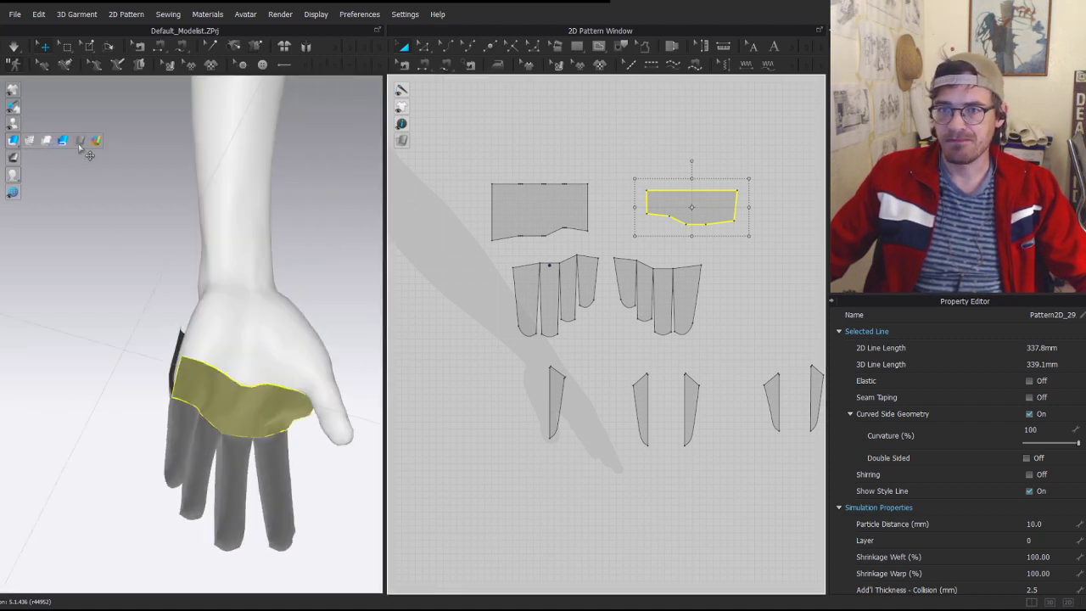
left_click(62, 142)
- Move the second group of finger panels to the opposite side of the first group in the 2D layout
scroll(582, 246, "up", 3)
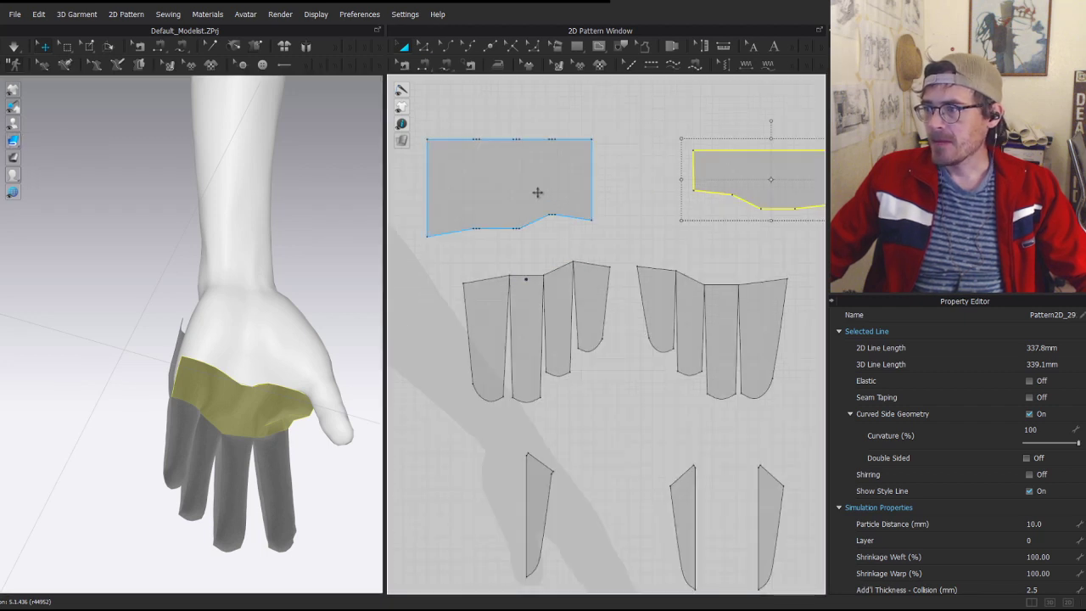
mouse_move(553, 181)
left_mouse_down()
mouse_move(654, 152)
mouse_move(639, 157)
left_mouse_up()
left_click_drag(642, 154, 518, 153)
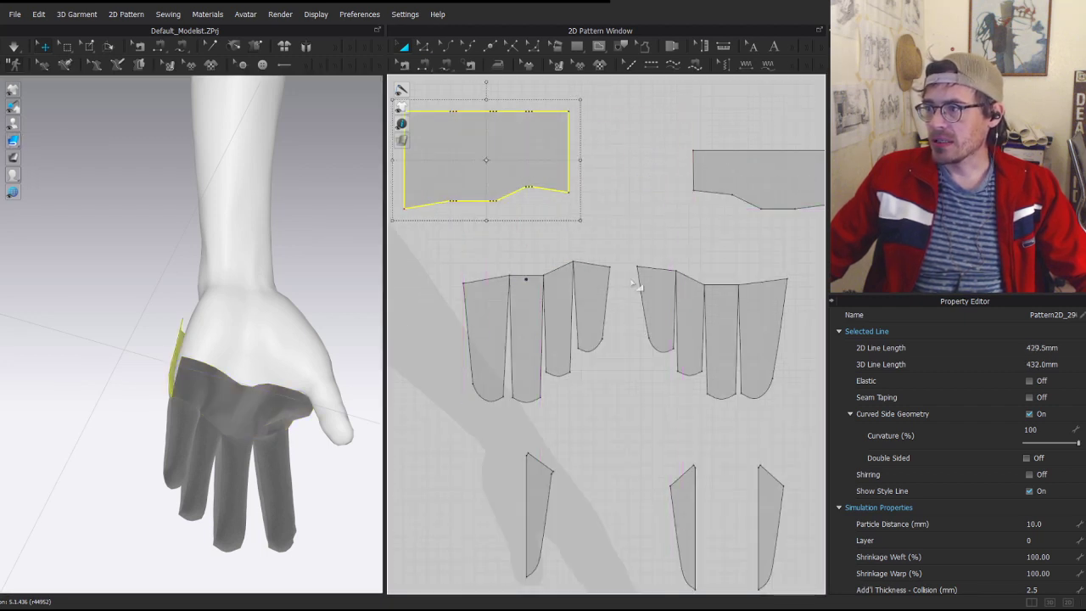
scroll(733, 328, "down", 3)
left_click_drag(785, 378, 685, 298)
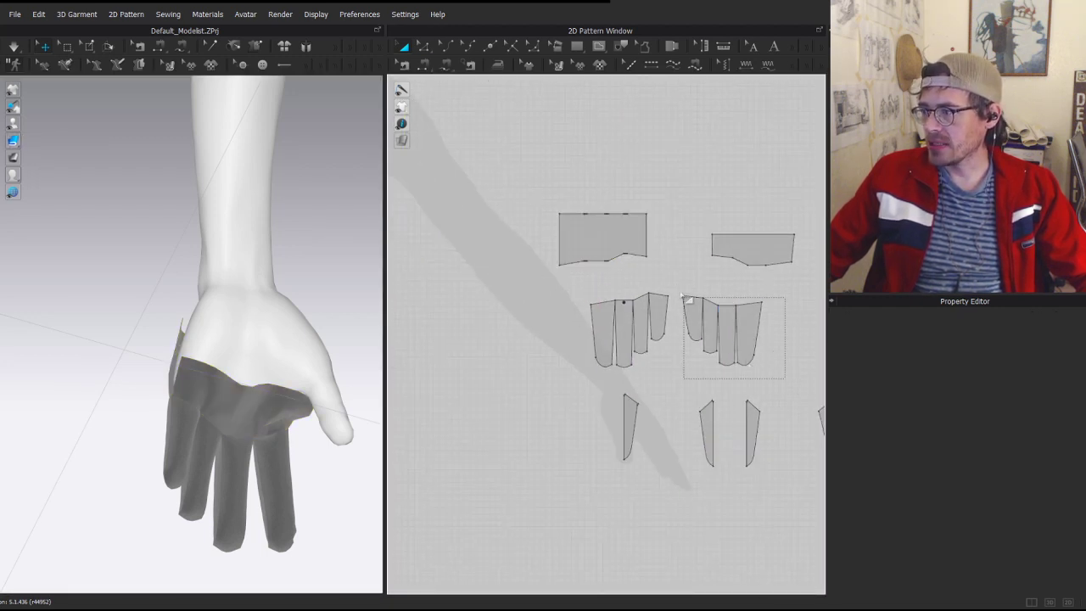
left_click_drag(749, 318, 559, 315)
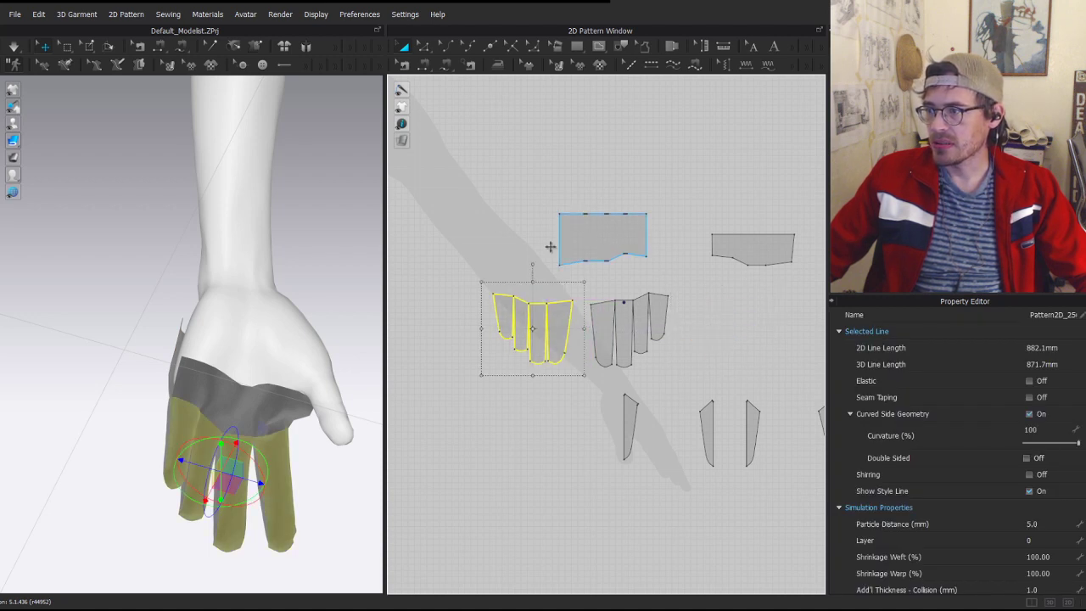
- Place the larger hand piece above the first finger group and the smaller hand piece above the relocated finger group
left_click_drag(613, 244, 540, 264)
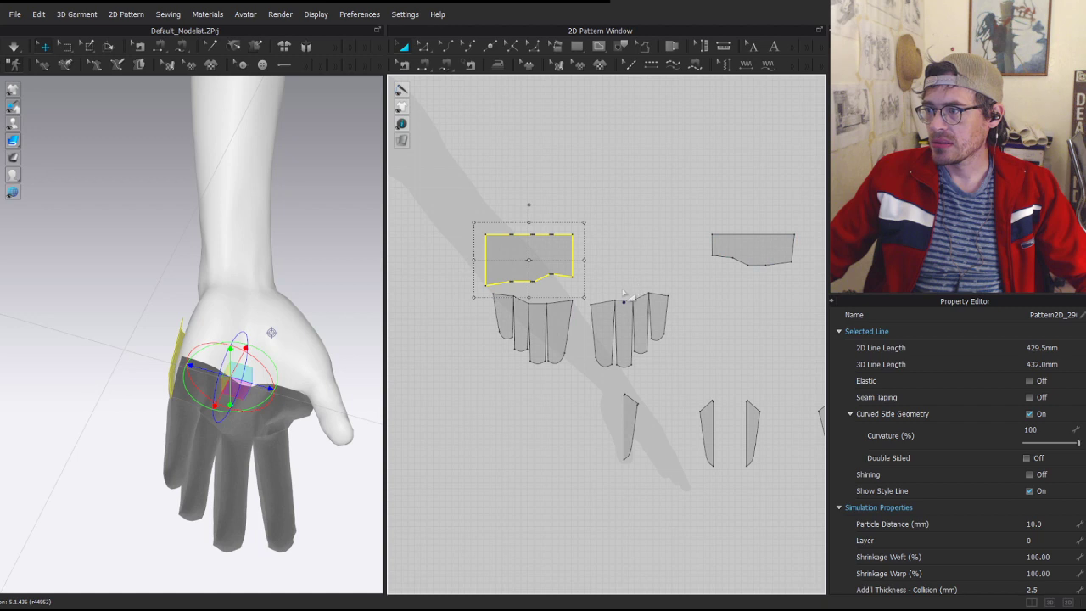
key("ctrl+z")
key("z")
key("a")
left_click_drag(586, 227, 629, 237)
left_click_drag(752, 248, 529, 268)
scroll(559, 251, "up", 3)
- Move the smaller hand piece's upper index-side corner inward so that its side edge runs vertically
left_click_drag(552, 322, 564, 272)
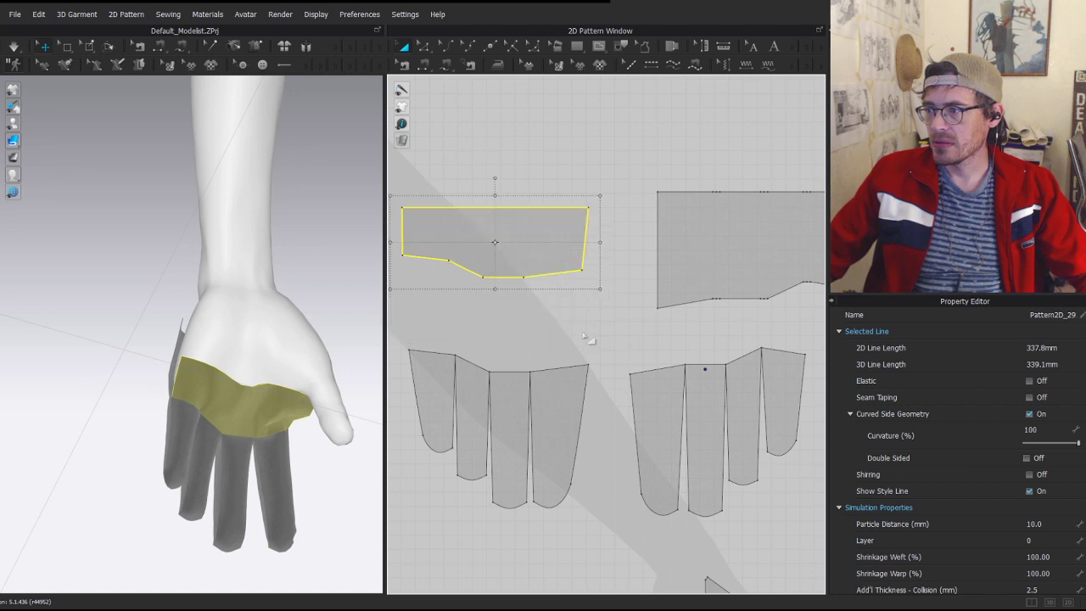
left_click(611, 228)
scroll(613, 214, "up", 3)
left_click_drag(569, 207, 557, 208)
middle_click_drag(487, 241, 636, 271)
scroll(611, 283, "down", 3)
- Move the smaller hand piece against the larger one and match up their adjoining lower corner points
key("a")
left_click_drag(573, 282, 626, 313)
scroll(627, 313, "up", 3)
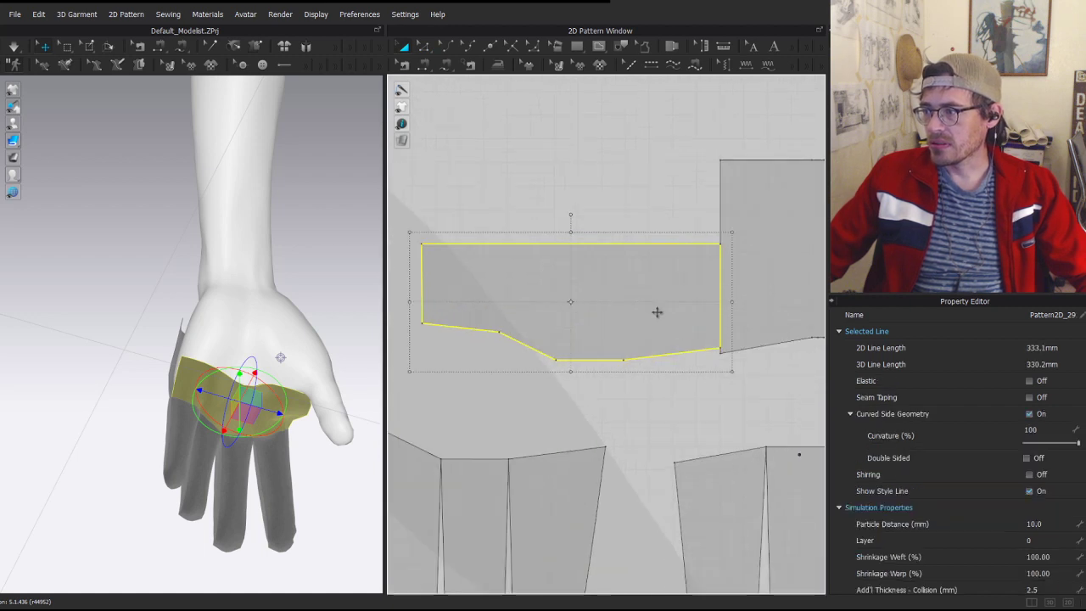
left_click(721, 351)
right_click(722, 353)
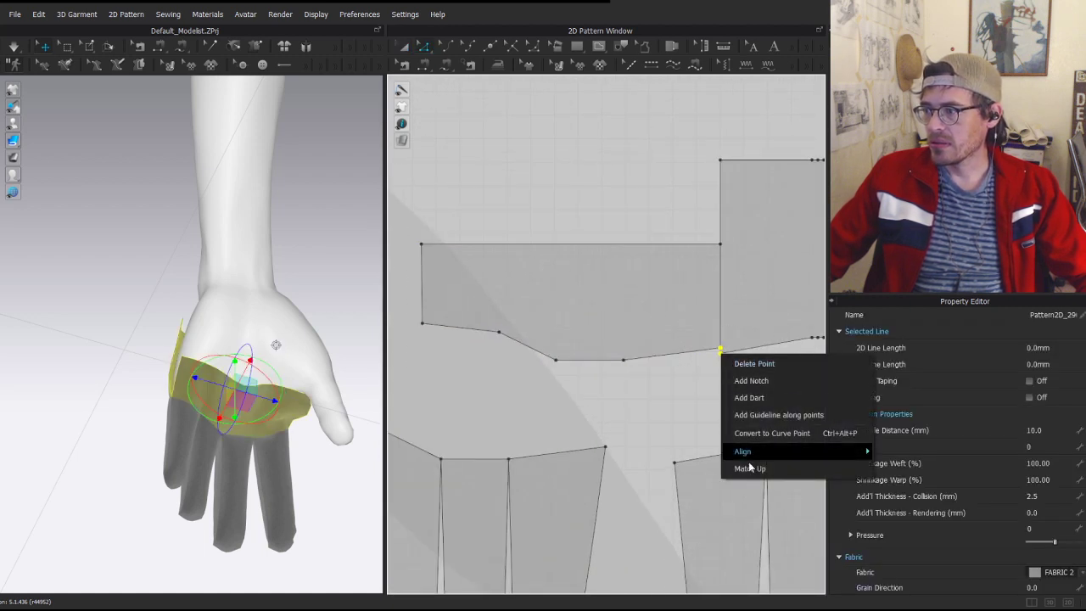
left_click(751, 471)
- Raise the smaller hand piece's top edge level with the larger one's and remove the extra points along the larger piece's top edge
left_click(665, 254)
left_click_drag(665, 259, 670, 168)
scroll(702, 186, "down", 3)
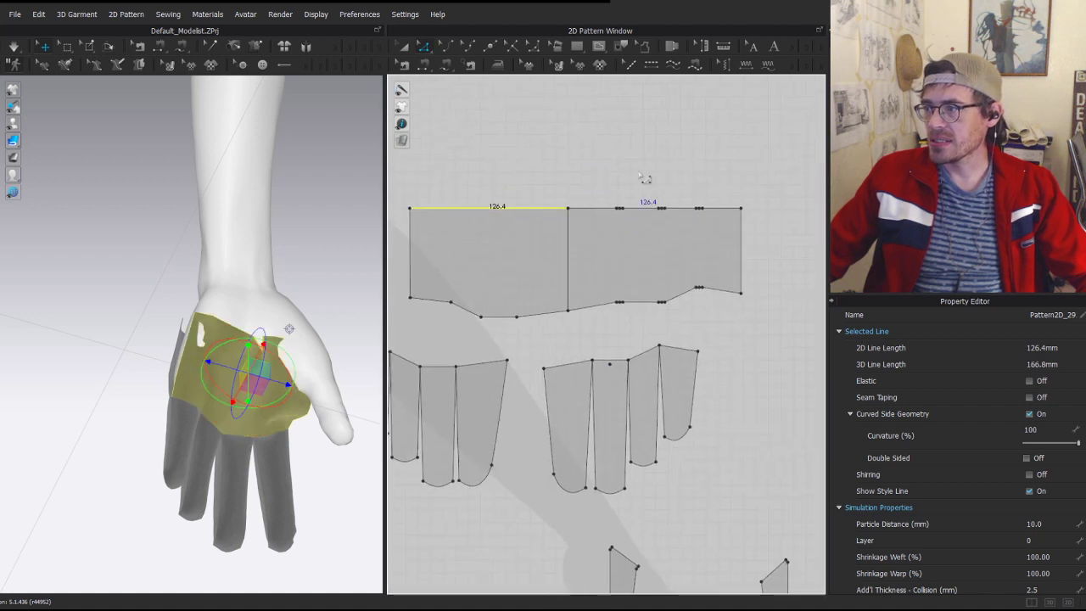
left_click(609, 192)
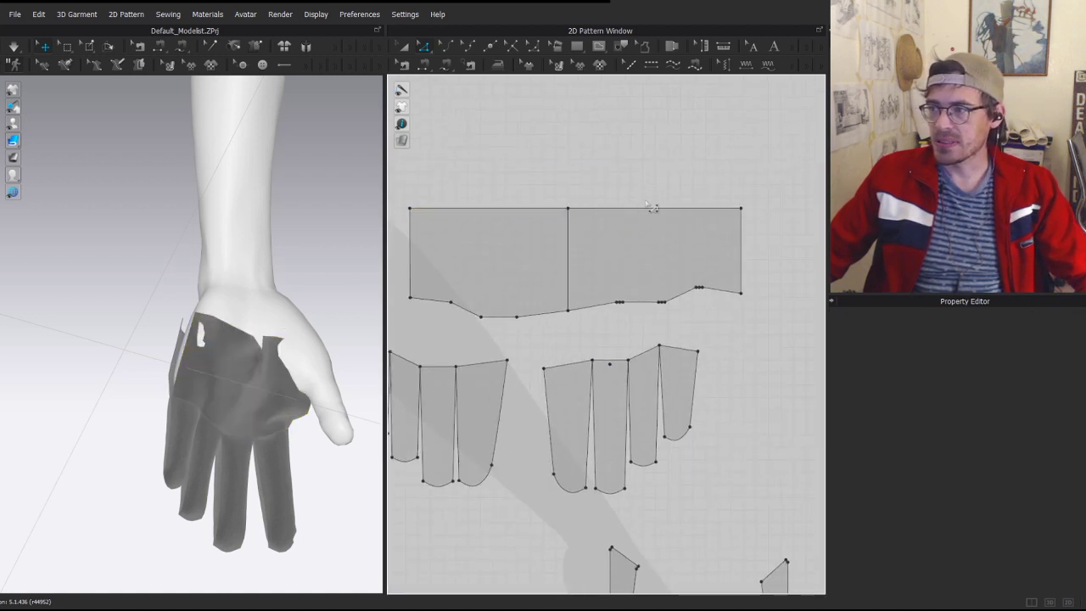
- Raise the top edges of both hand pieces together until their adjoining side edges are about 114 mm long
left_click(529, 207)
left_click_drag(526, 212, 528, 172)
- Separate the two hand pieces and sew their facing side edges and their outer side edges together
key("a")
left_click_drag(498, 249, 432, 246)
key("n")
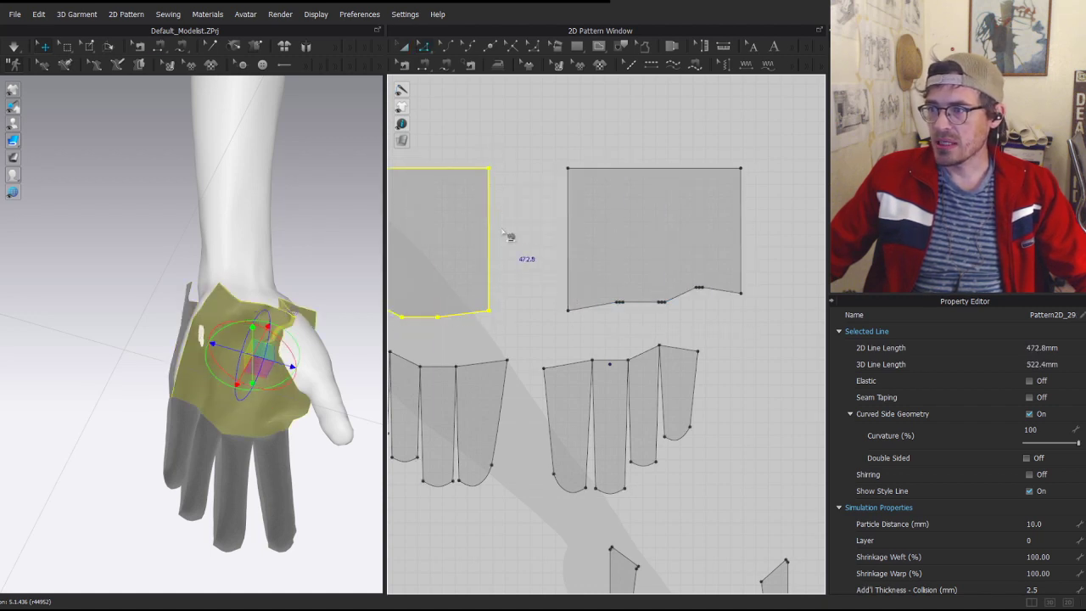
left_click(491, 236)
left_click(569, 220)
scroll(611, 244, "down", 3)
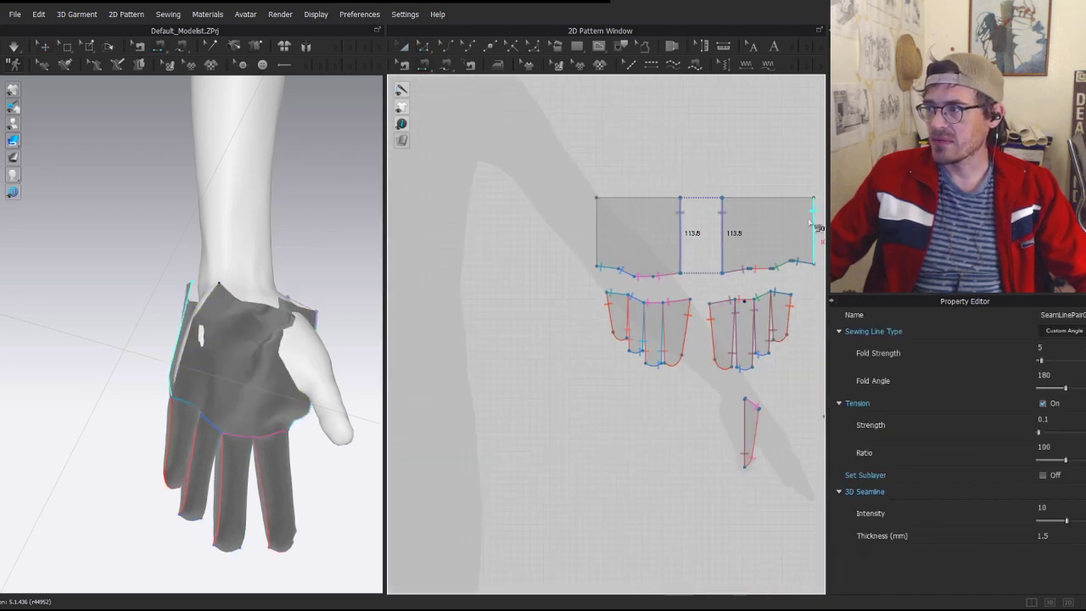
- Simulate the sewn glove and pull the palm piece into place around the base of the thumb
key("q")
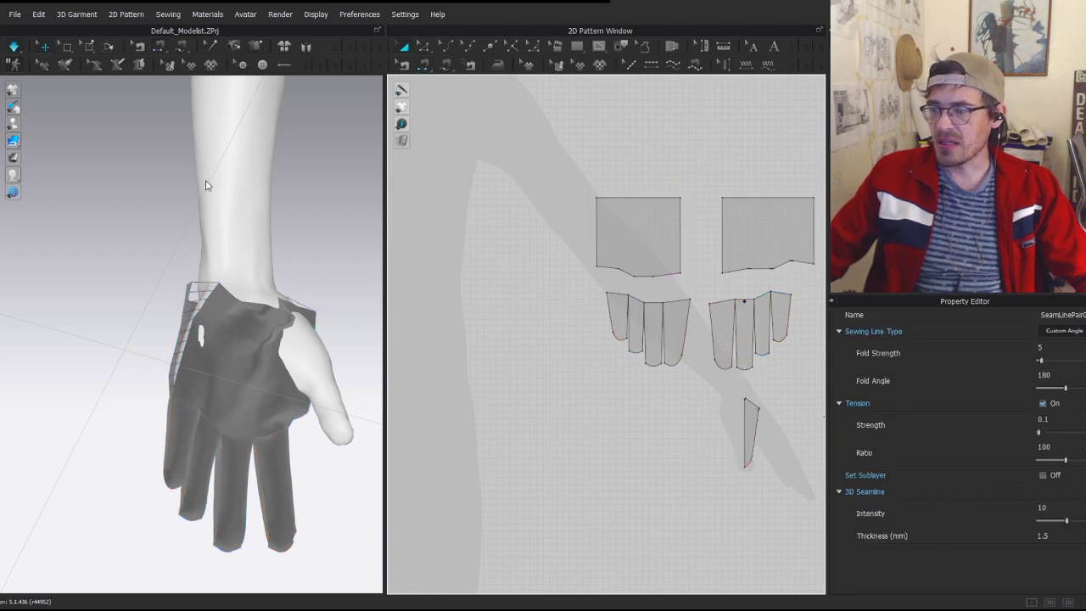
key("space")
left_click_drag(294, 300, 333, 323)
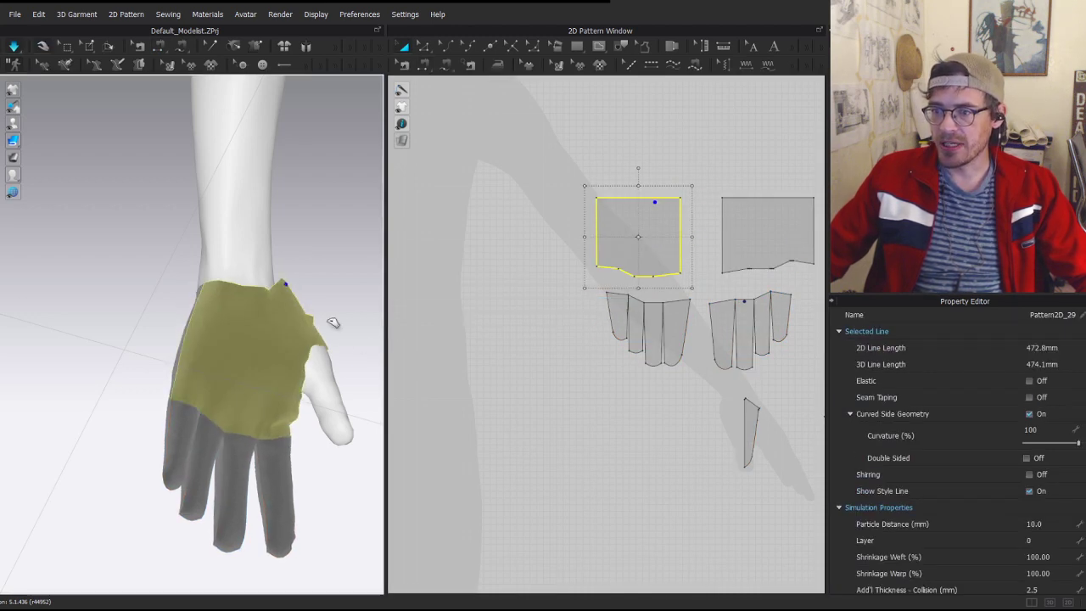
left_click(293, 264)
right_click_drag(276, 284, 239, 181)
left_click(226, 143)
right_click_drag(174, 143, 407, 204)
middle_click_drag(206, 162, 194, 298)
scroll(194, 298, "up", 3)
scroll(194, 297, "up", 2)
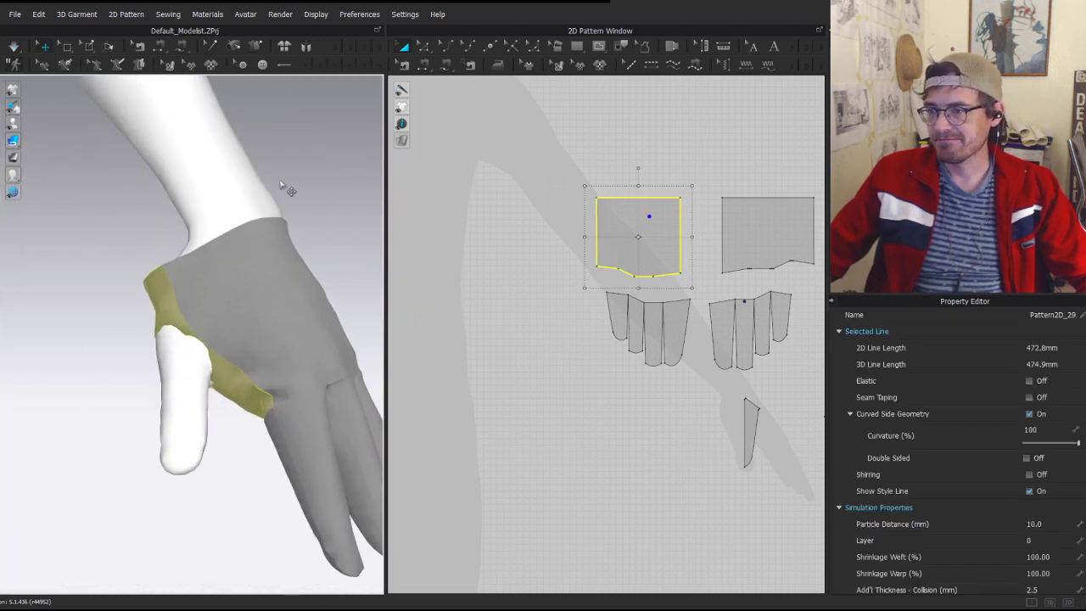
left_click(319, 180)
- Draw an internal rectangle about 159 mm in perimeter beside the palm piece's index-side edge for the thumb opening
scroll(713, 257, "up", 5)
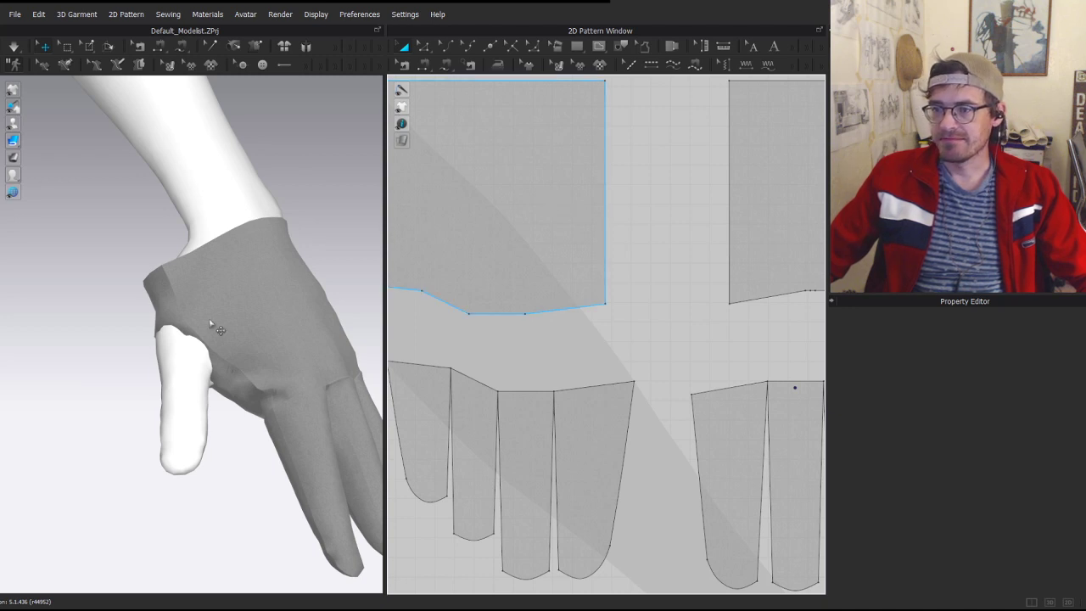
left_click(577, 46)
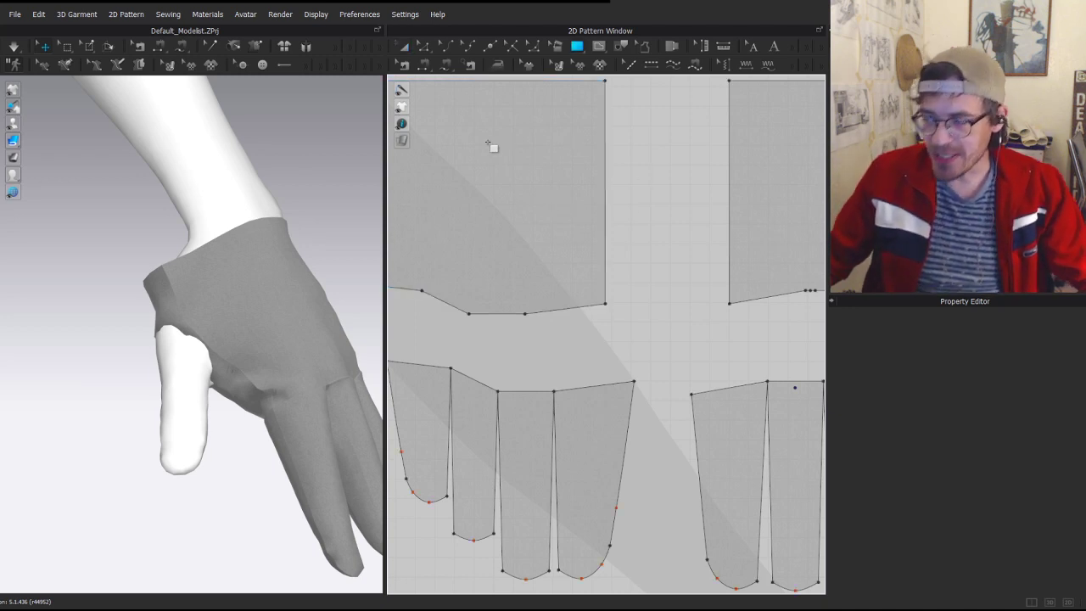
left_click(601, 46)
left_click(633, 81)
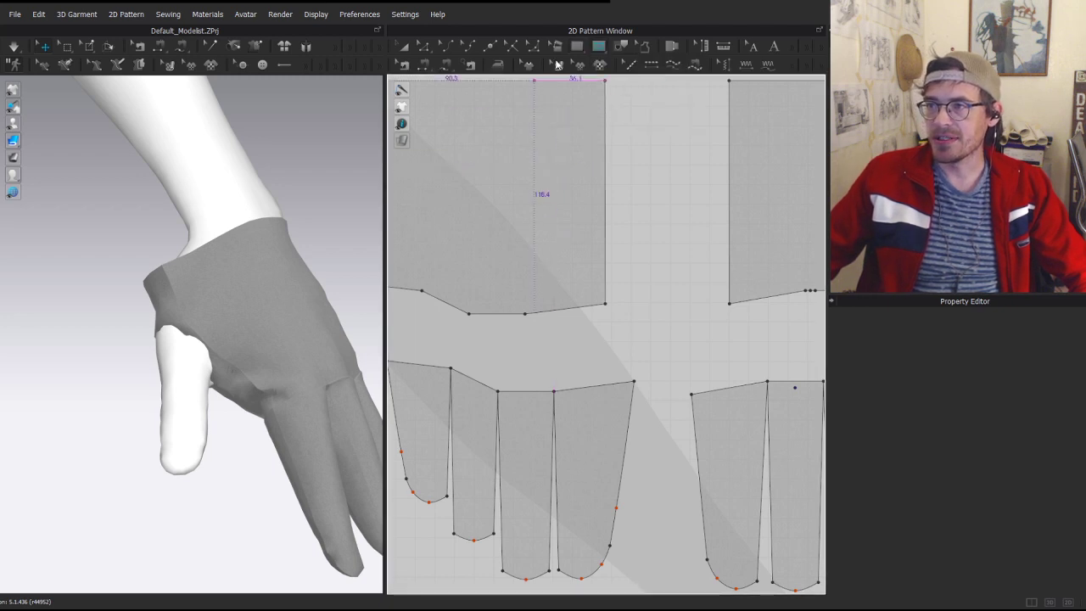
left_click_drag(533, 141, 599, 231)
scroll(589, 169, "up", 5)
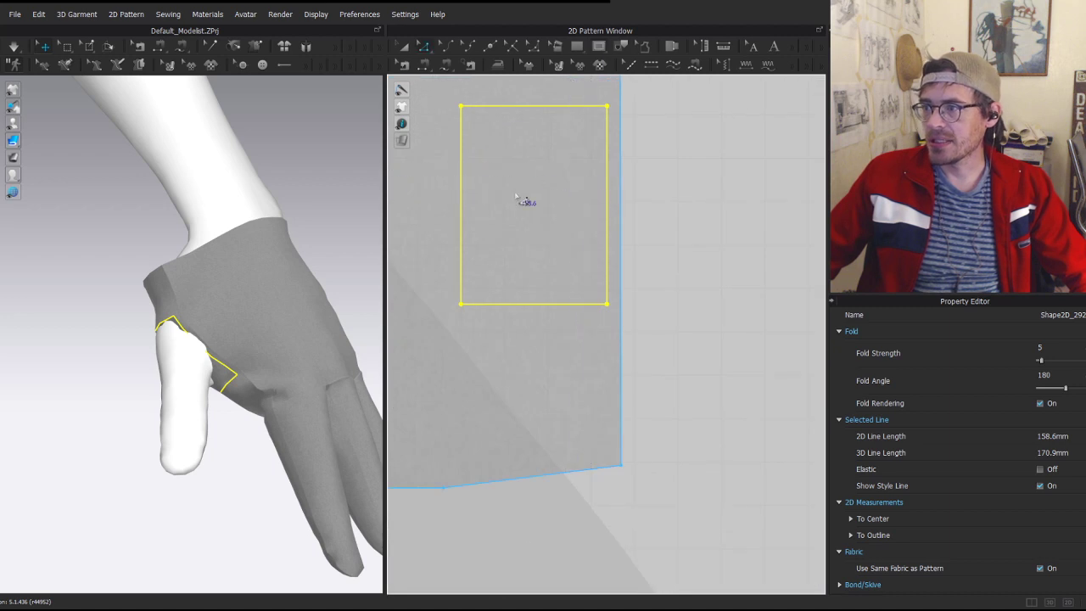
- Turn the internal rectangle on the palm piece into a hole for the thumb
scroll(526, 203, "down", 4)
key("a")
left_click_drag(546, 206, 546, 202)
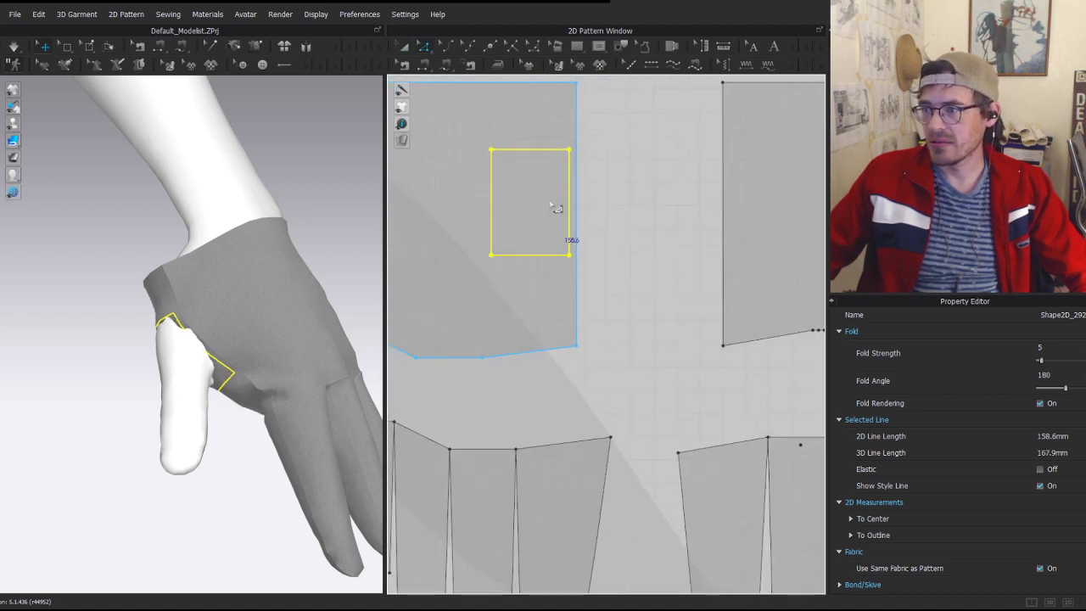
left_click(528, 223)
left_click(538, 218)
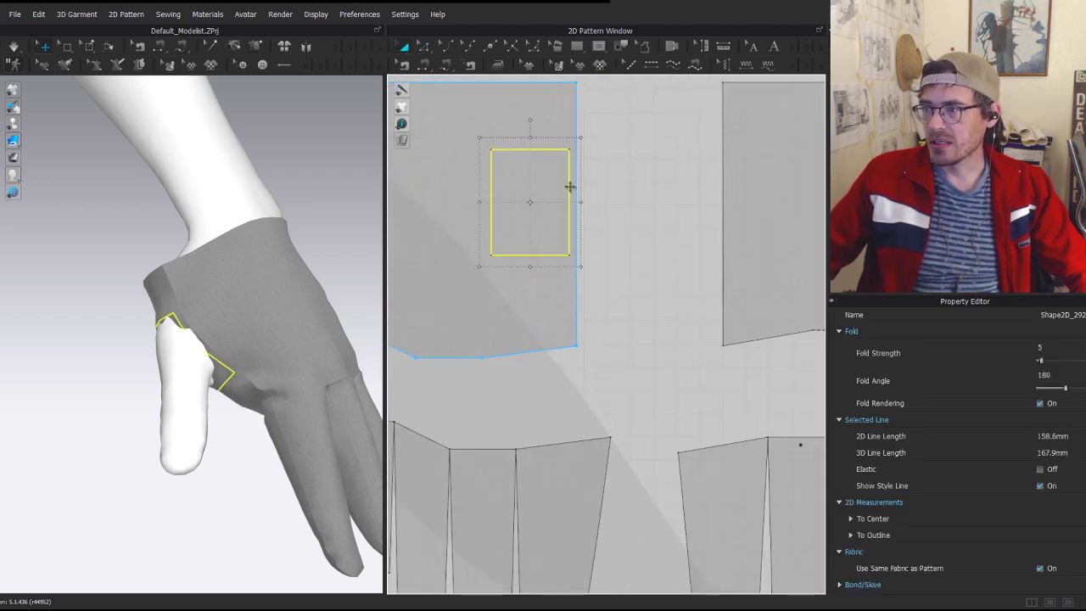
scroll(586, 213, "down", 2)
left_click(572, 213)
left_click(641, 253)
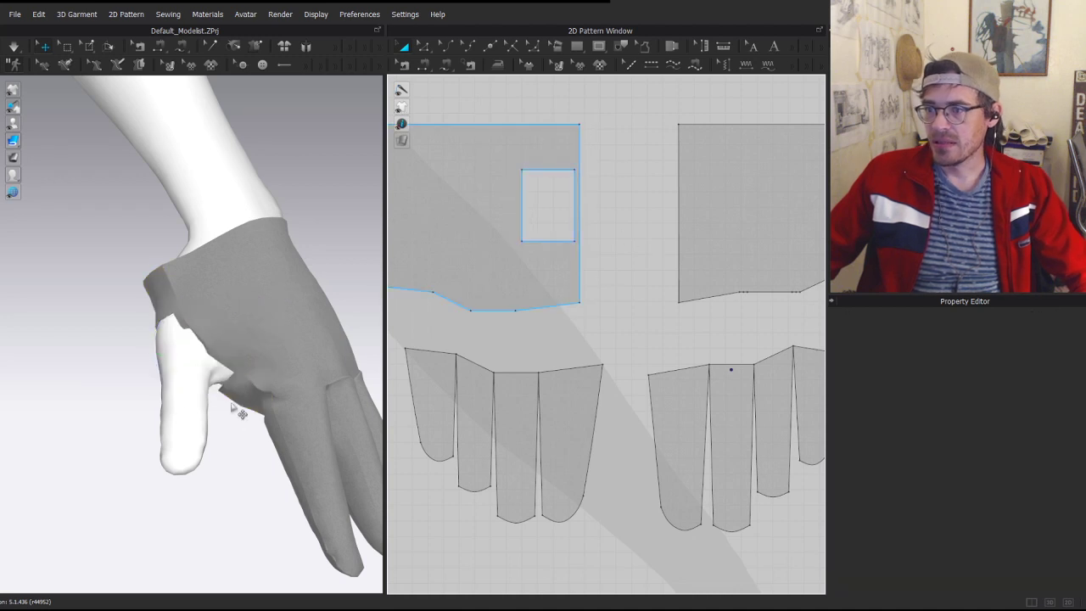
- Simulate the glove and pull the back hand piece's edge into place beside the thumb base
key("space")
mouse_move(177, 270)
left_mouse_down()
mouse_move(231, 209)
mouse_move(191, 259)
left_mouse_up()
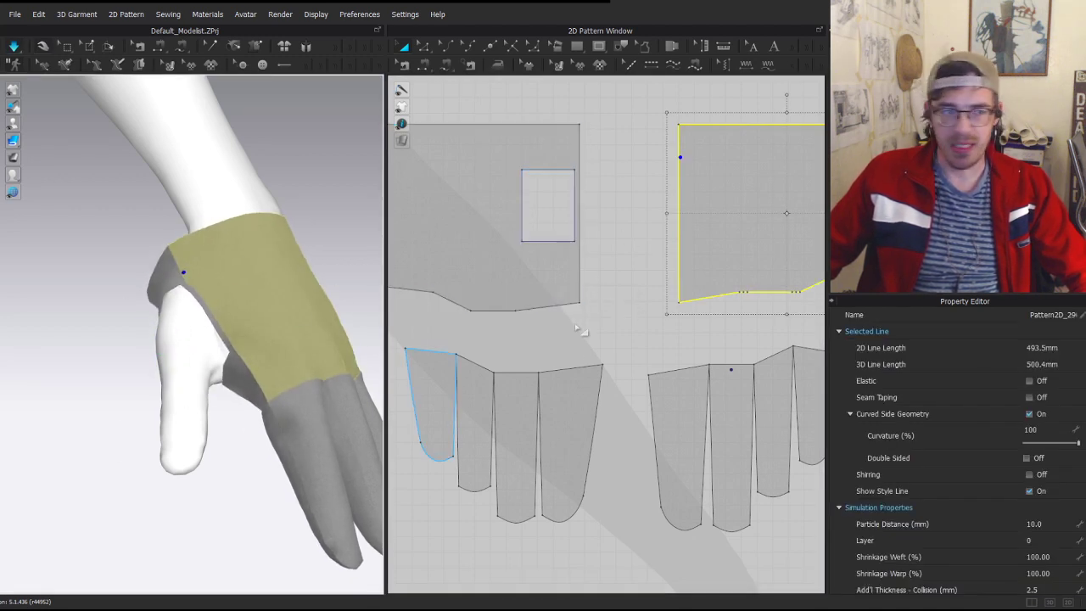
left_click(515, 362)
left_click(306, 396)
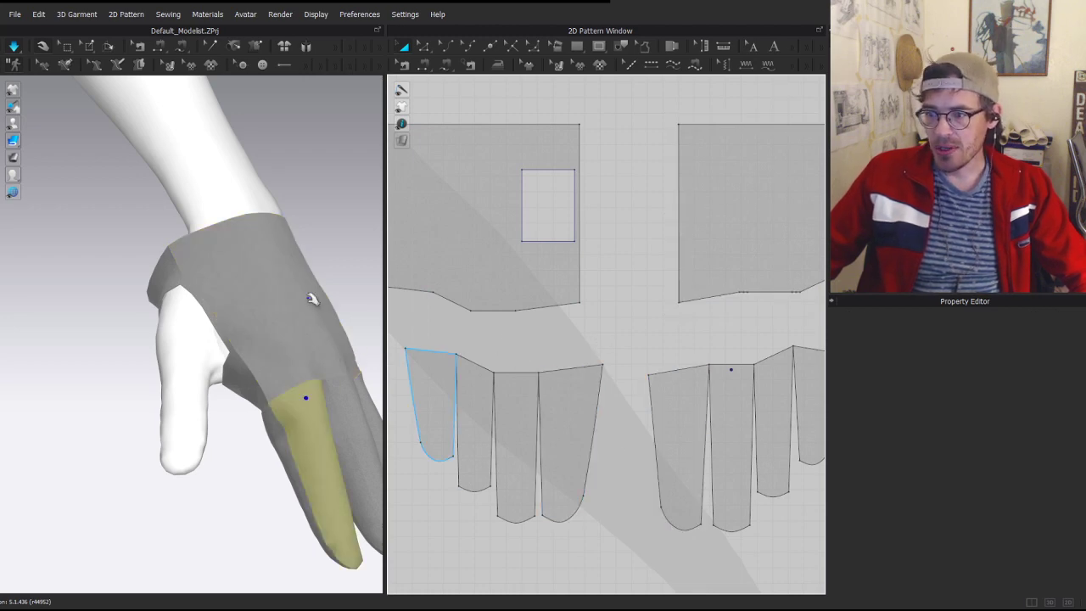
- Move the palm piece and the back hand piece upward in the pattern layout, farther from the finger panels
right_click_drag(310, 299, 213, 270)
middle_click_drag(214, 270, 155, 228)
middle_click_drag(610, 287, 594, 223)
left_click_drag(498, 229, 540, 174)
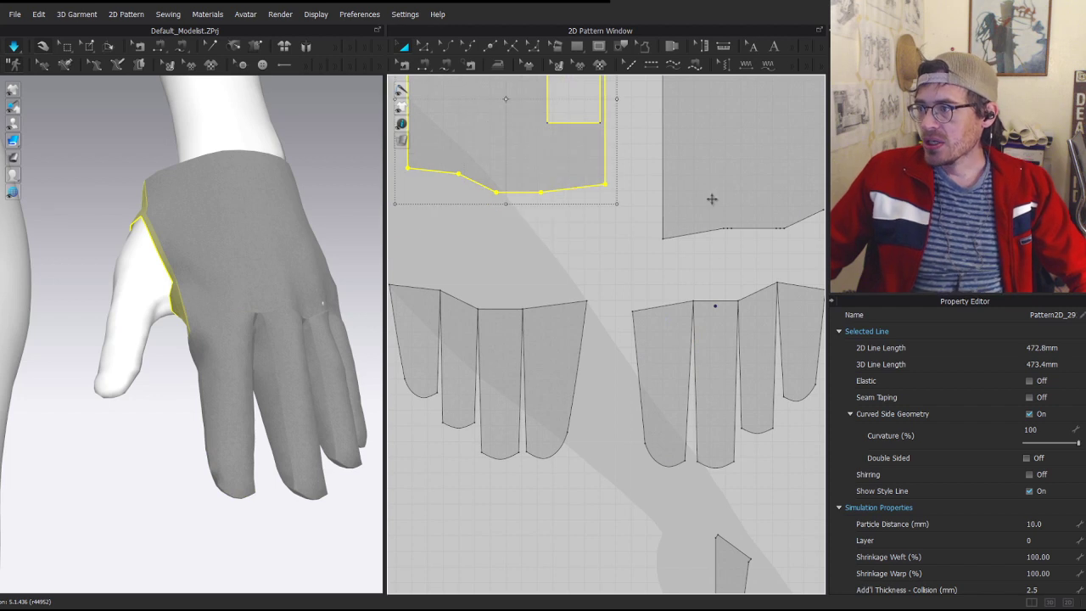
middle_click_drag(780, 185, 671, 288)
left_click_drag(671, 288, 678, 212)
middle_click_drag(655, 378, 680, 353)
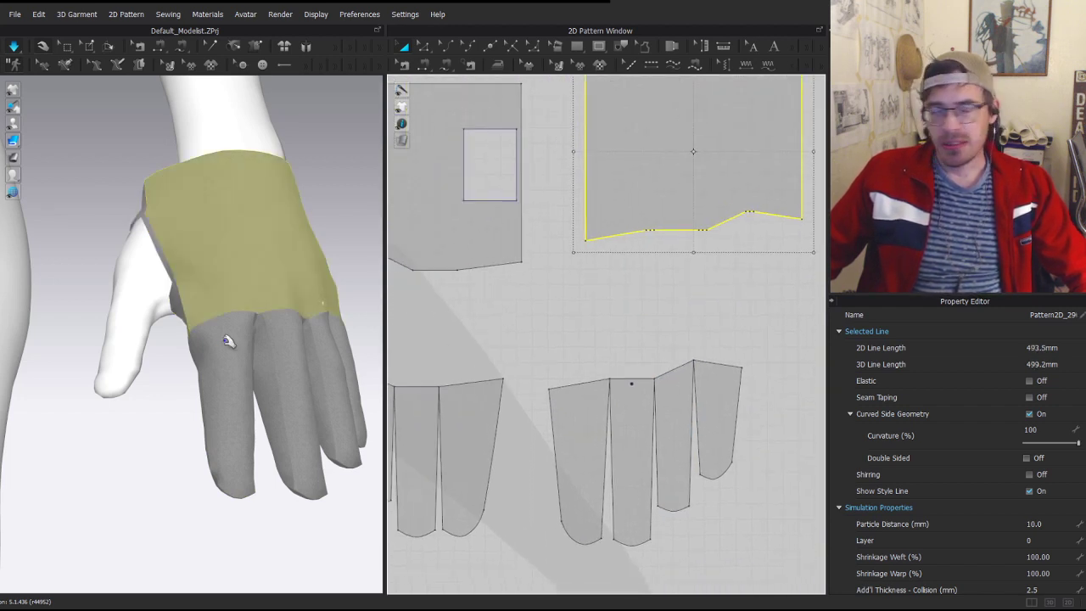
- Switch the 3D garment's surface display to the style without fabric thickness
scroll(540, 356, "up", 2)
scroll(664, 328, "down", 4)
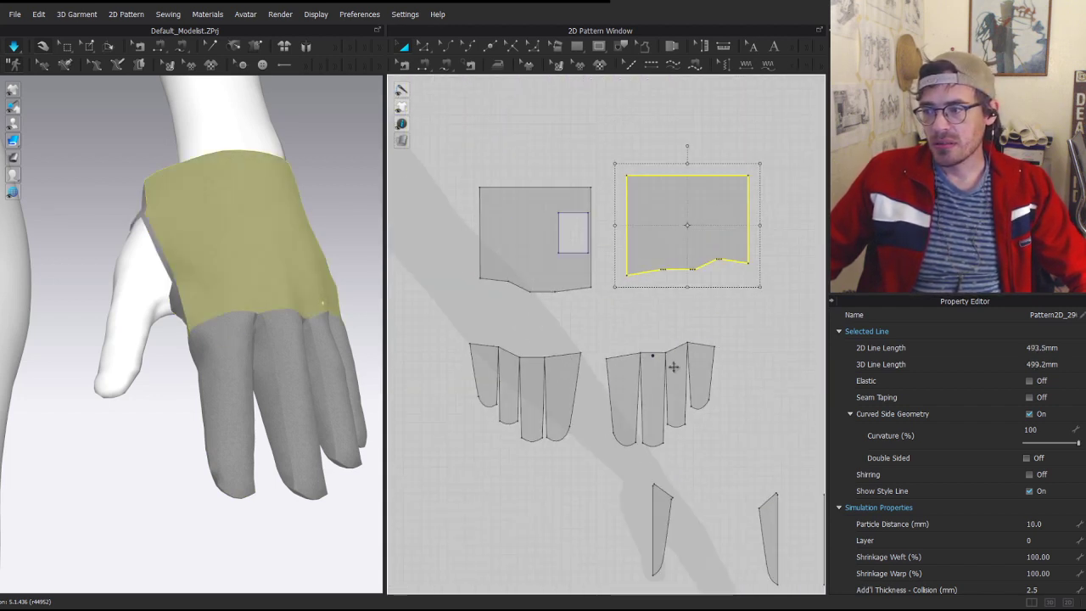
middle_click_drag(700, 370, 661, 343)
scroll(585, 256, "up", 2)
scroll(297, 280, "up", 3)
scroll(315, 281, "up", 6)
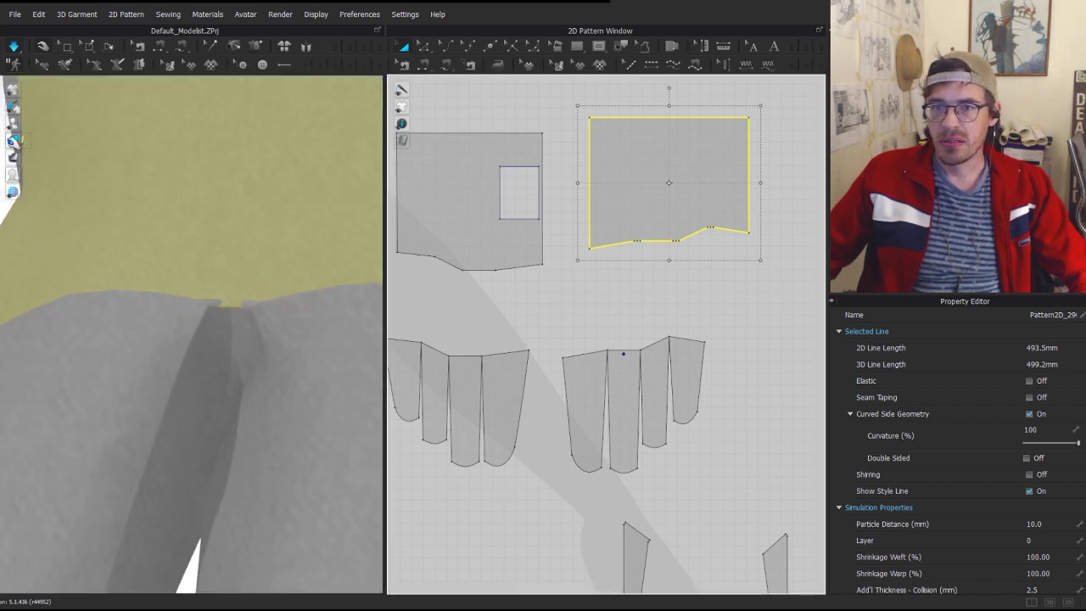
left_click(65, 142)
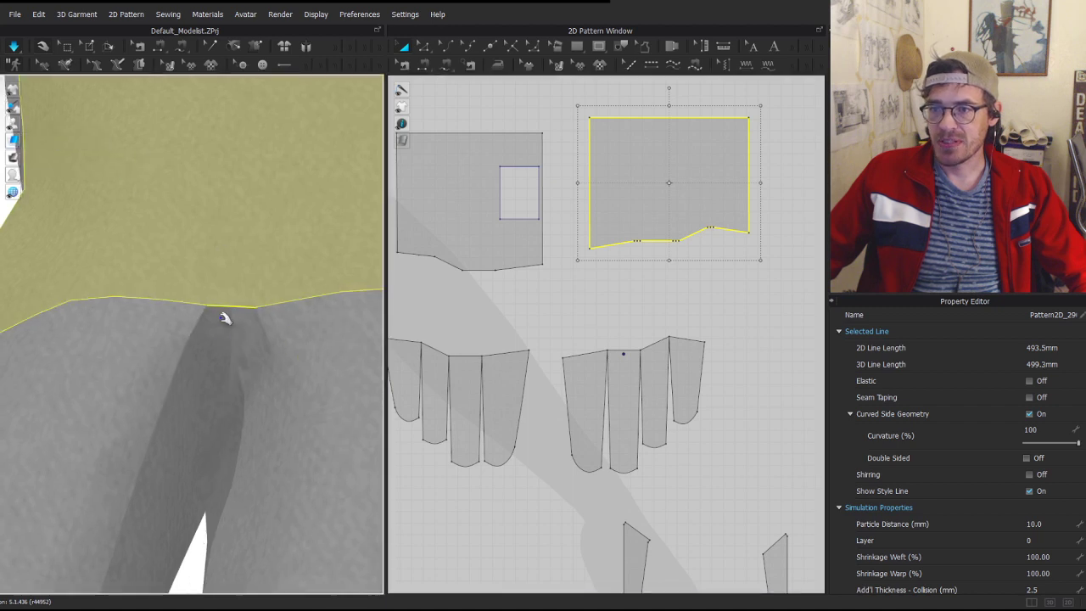
- Sew the back piece's two 2.5 mm edge segments between index and middle finger to the gusset ends, and simulate
key("n")
right_click_drag(217, 350, 218, 274)
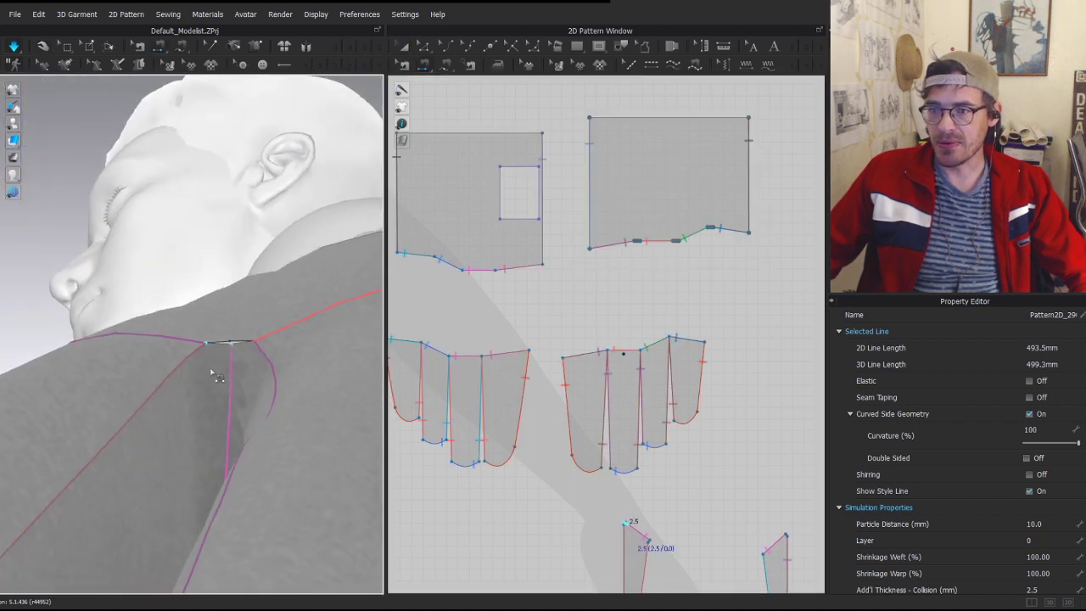
right_click_drag(218, 377, 247, 361)
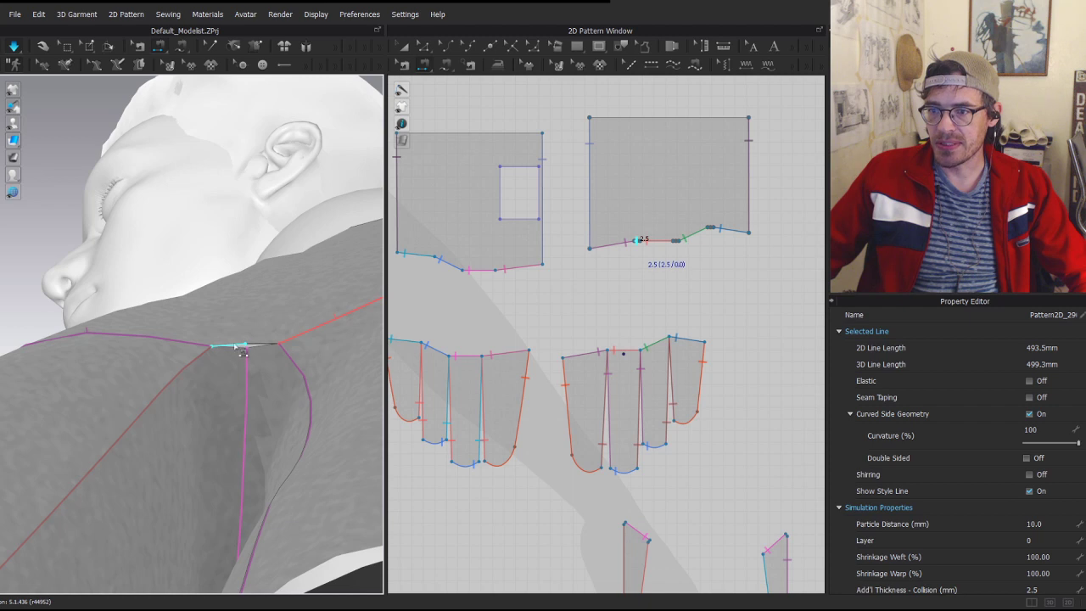
left_click(242, 348)
left_click(237, 355)
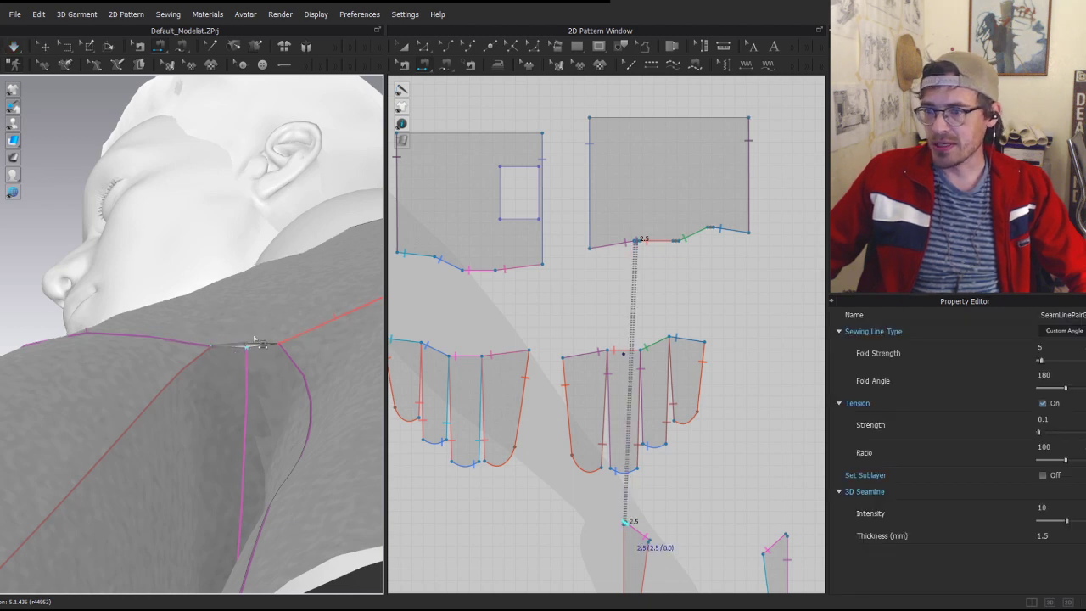
left_click(255, 346)
left_click(258, 345)
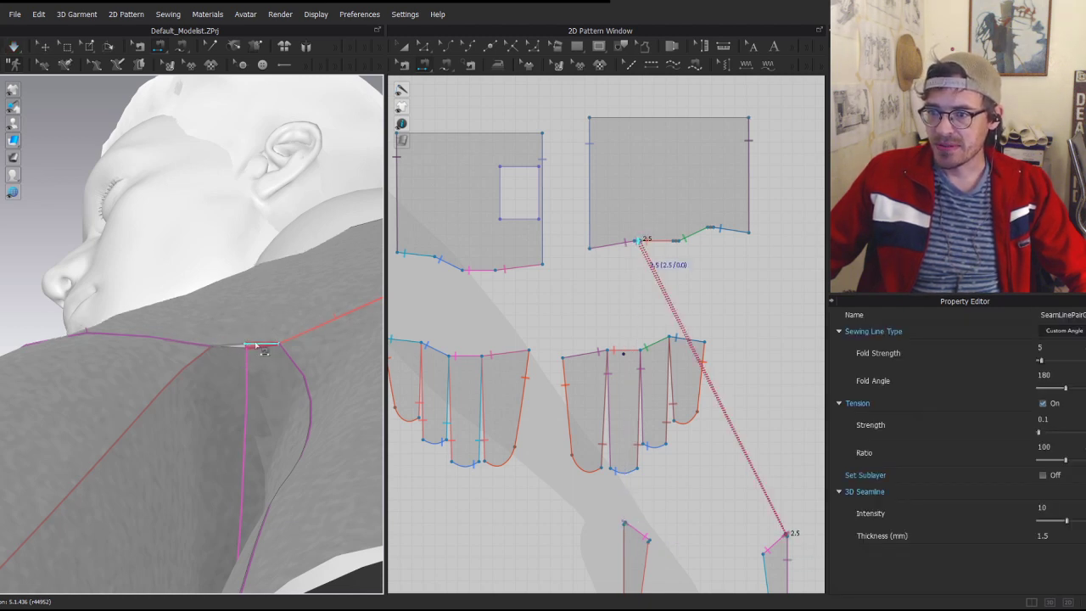
key("space")
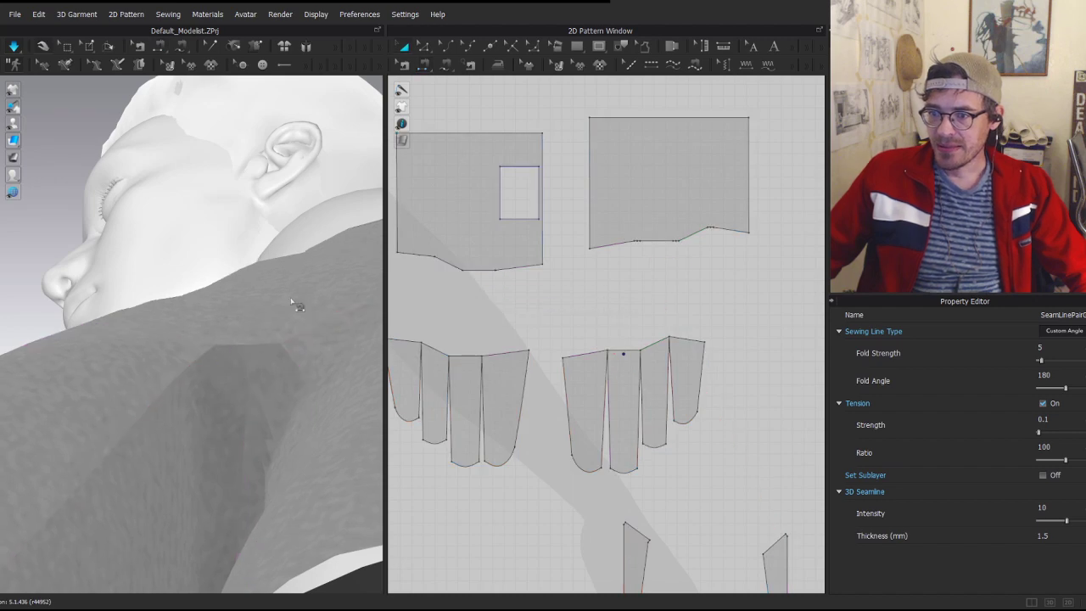
key("space")
right_click_drag(297, 303, 258, 303)
key("n")
middle_click_drag(259, 303, 111, 293)
left_click(265, 393)
mouse_move(266, 393)
right_mouse_down()
mouse_move(252, 348)
mouse_move(247, 386)
right_mouse_up()
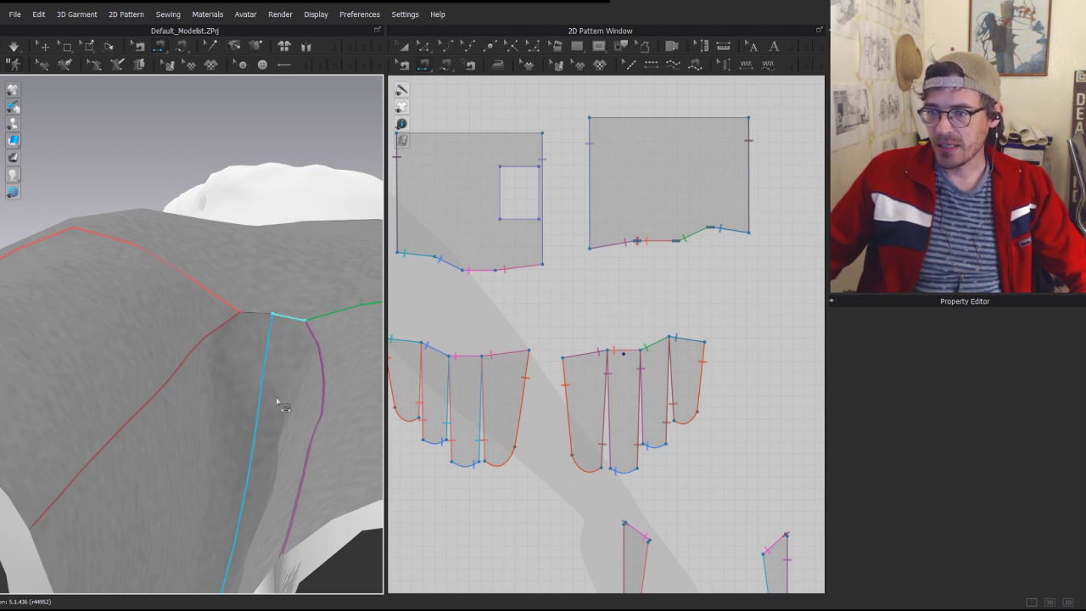
scroll(248, 408, "down", 5)
key("space")
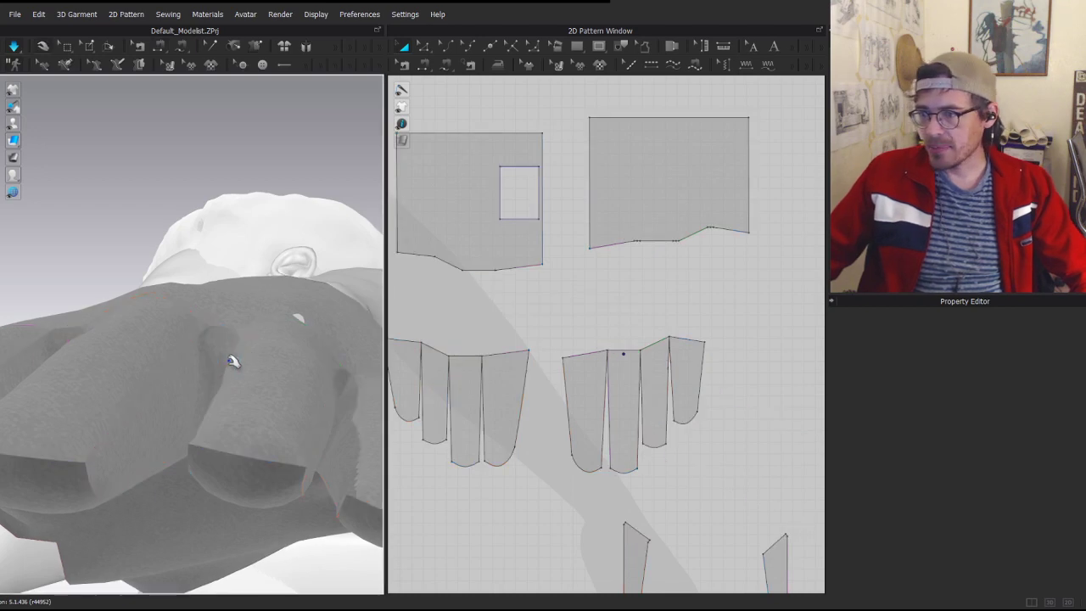
- Set the particle distance of all glove pattern pieces to 5 mm
key("ctrl+a")
scroll(331, 348, "down", 3)
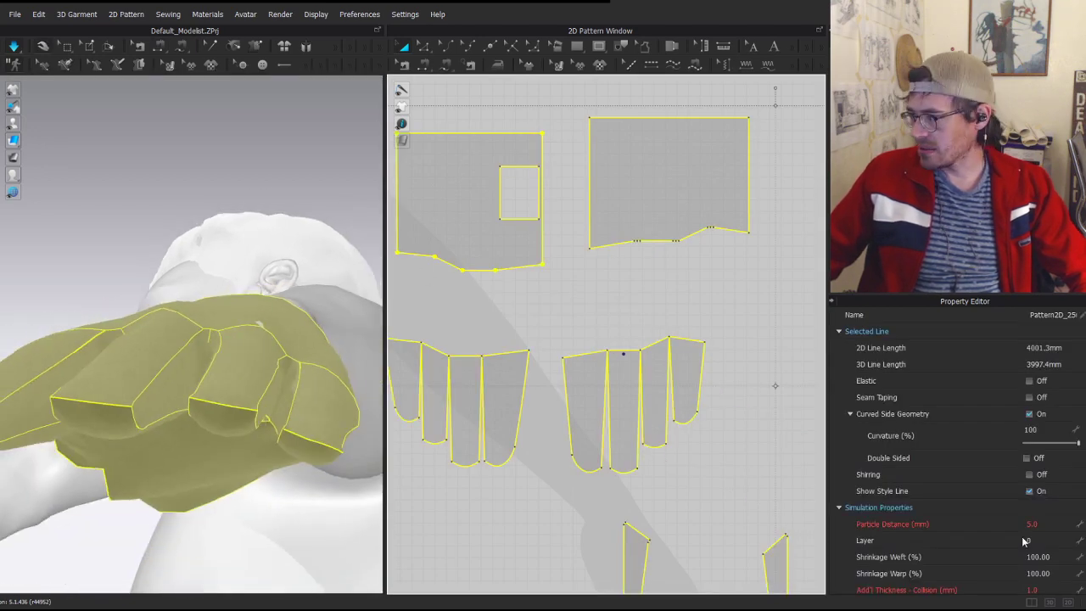
right_click_drag(284, 401, 254, 399)
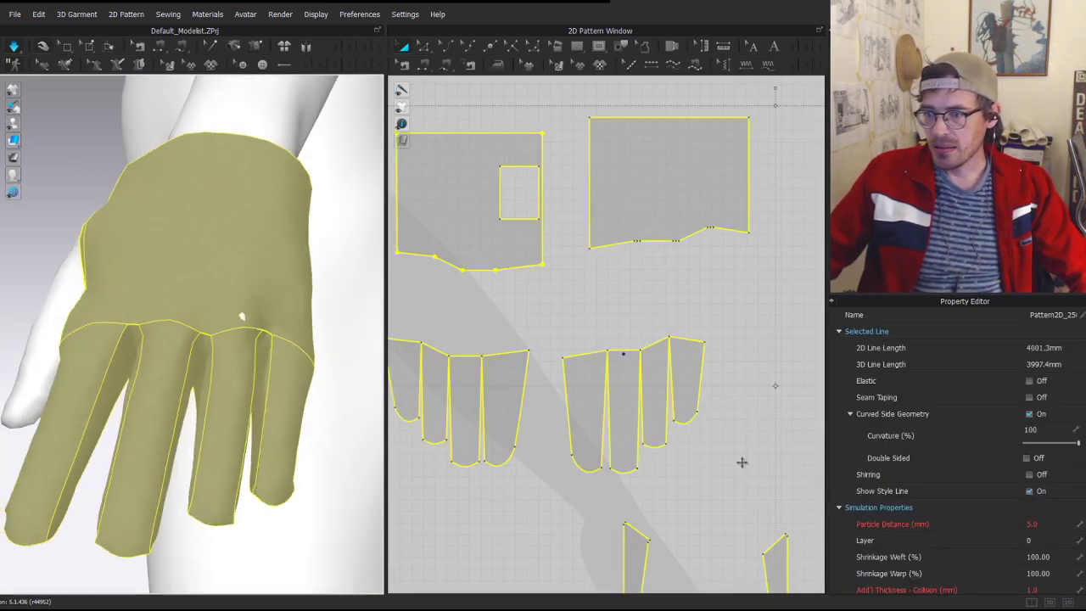
left_click(1051, 524)
left_click(628, 307)
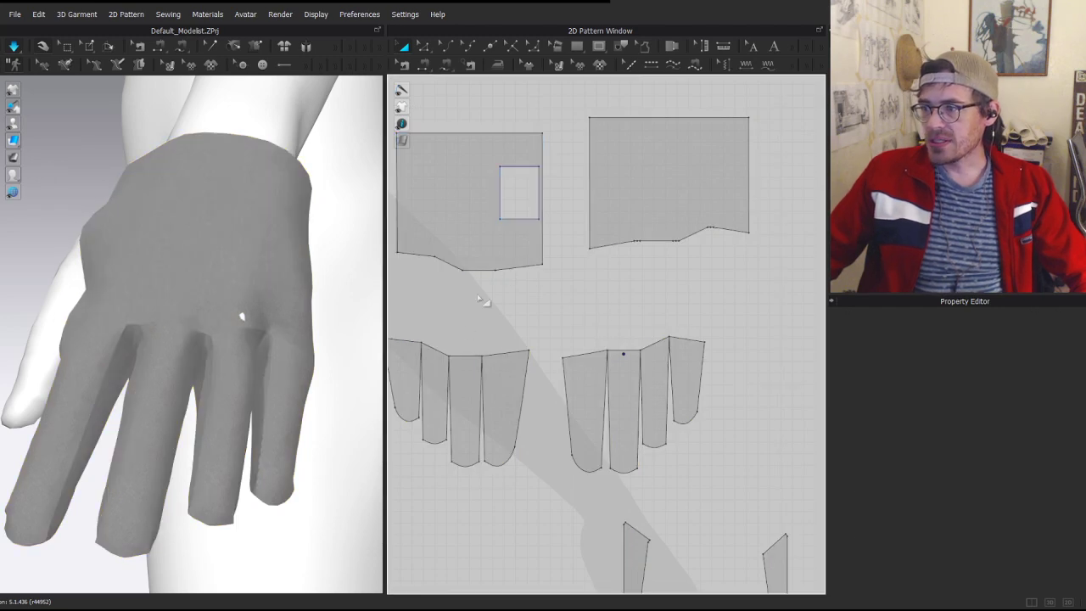
left_click(655, 186)
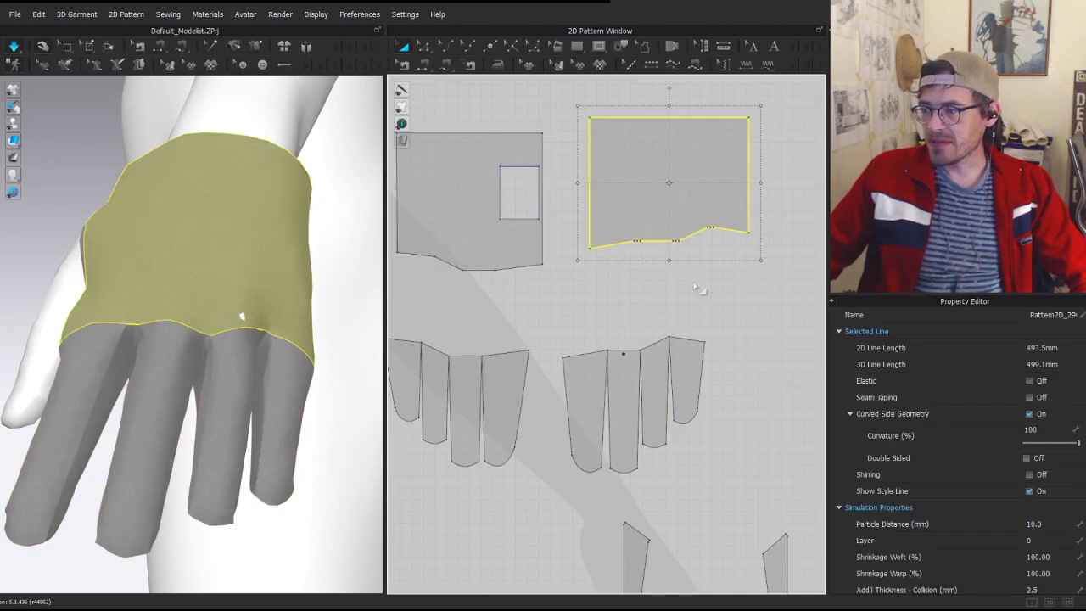
left_click(703, 291)
key("ctrl+a")
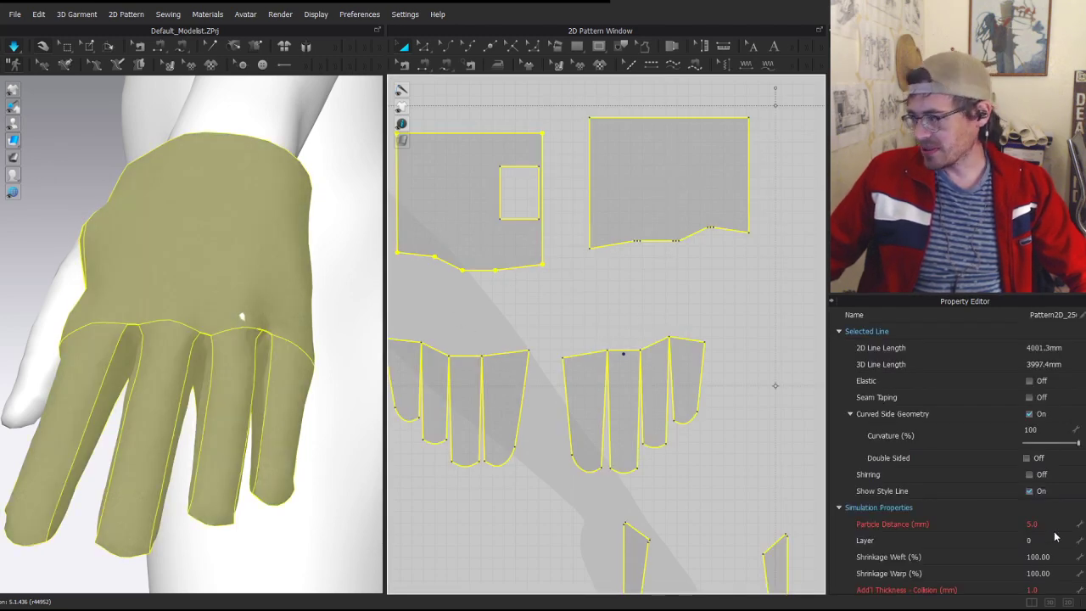
left_click(1044, 523)
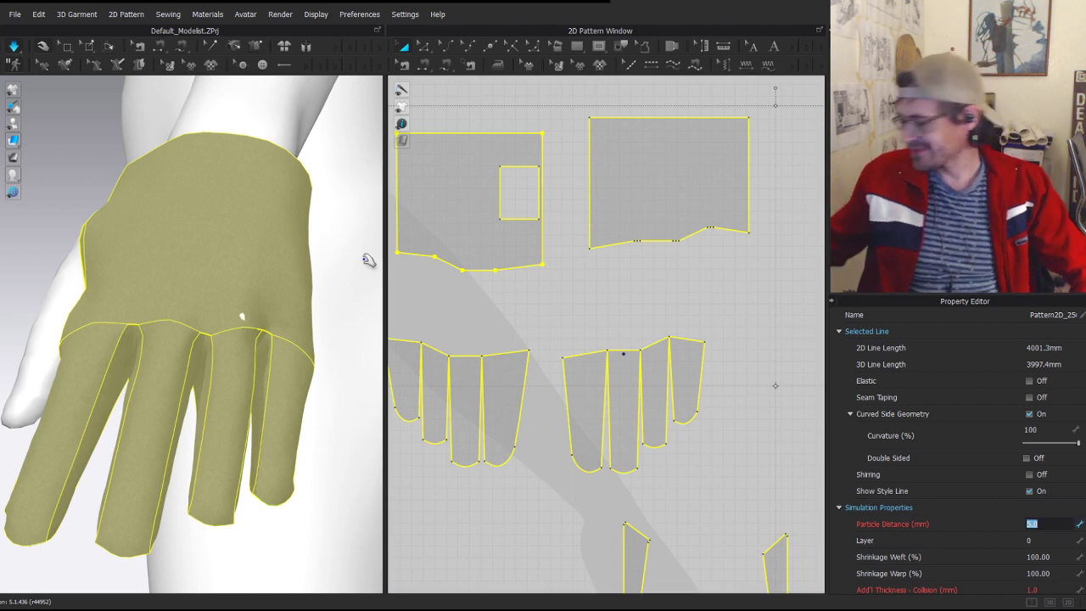
key("Return")
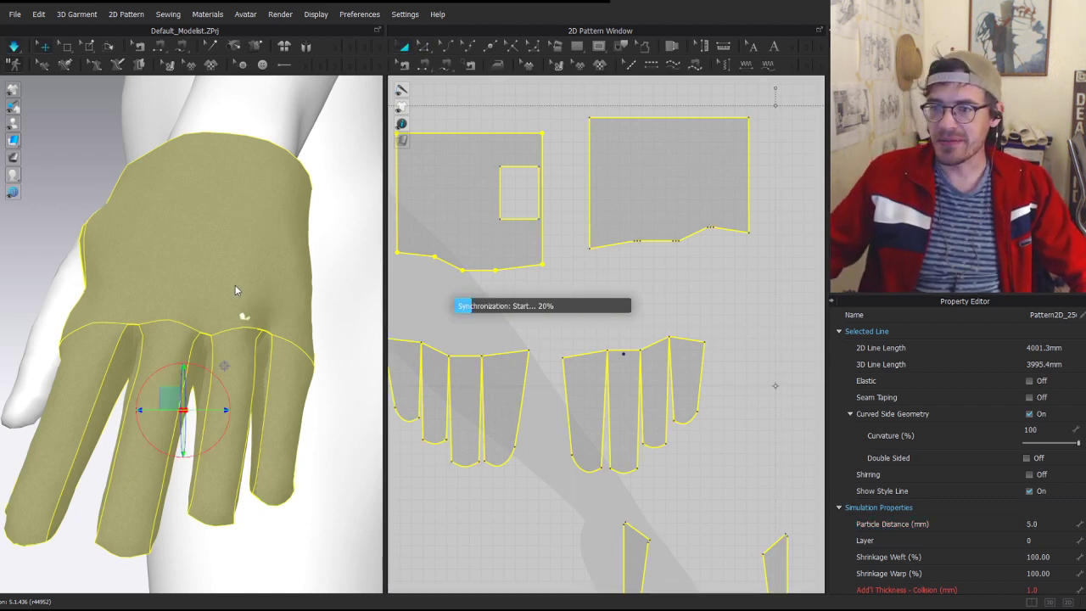
- Sew the back piece's two 2.5 mm edge segments between middle and ring finger to the adjoining gusset ends
scroll(182, 328, "up", 10)
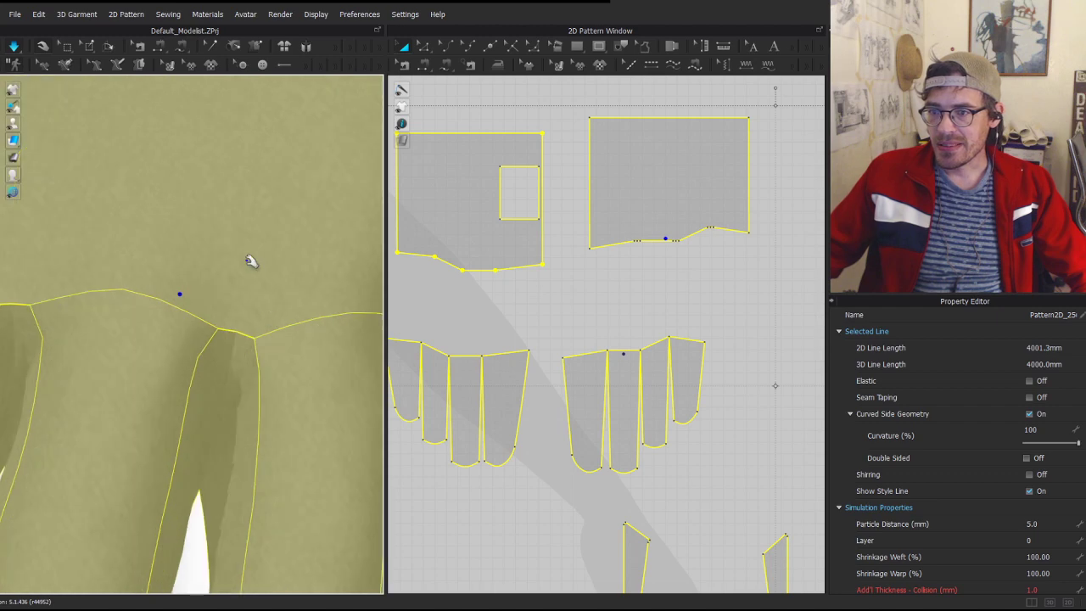
left_click_drag(252, 208, 255, 211)
scroll(281, 348, "up", 3)
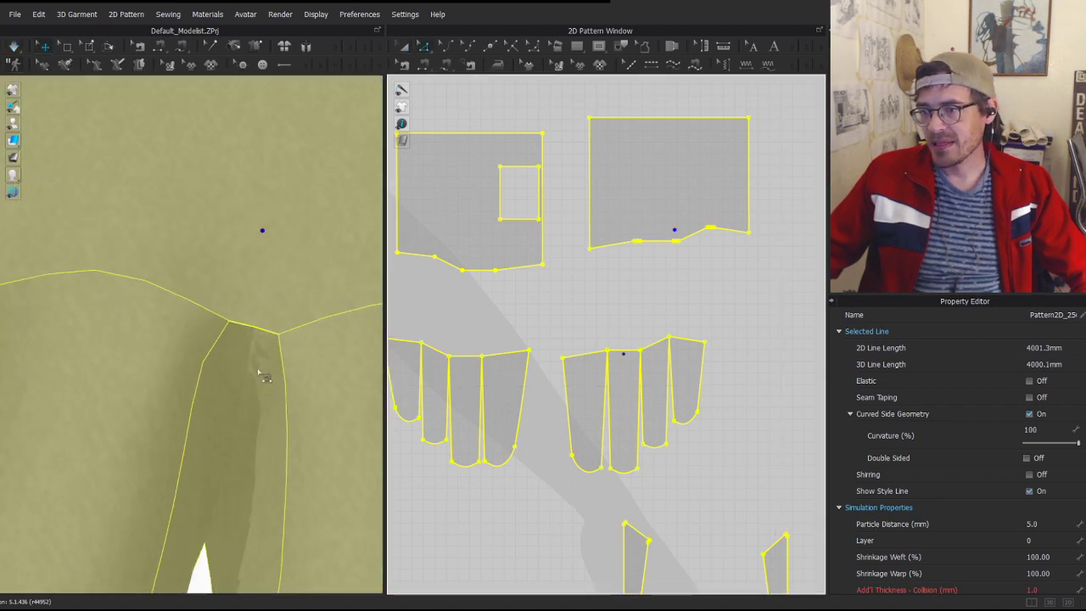
key("n")
right_click_drag(284, 363, 252, 286)
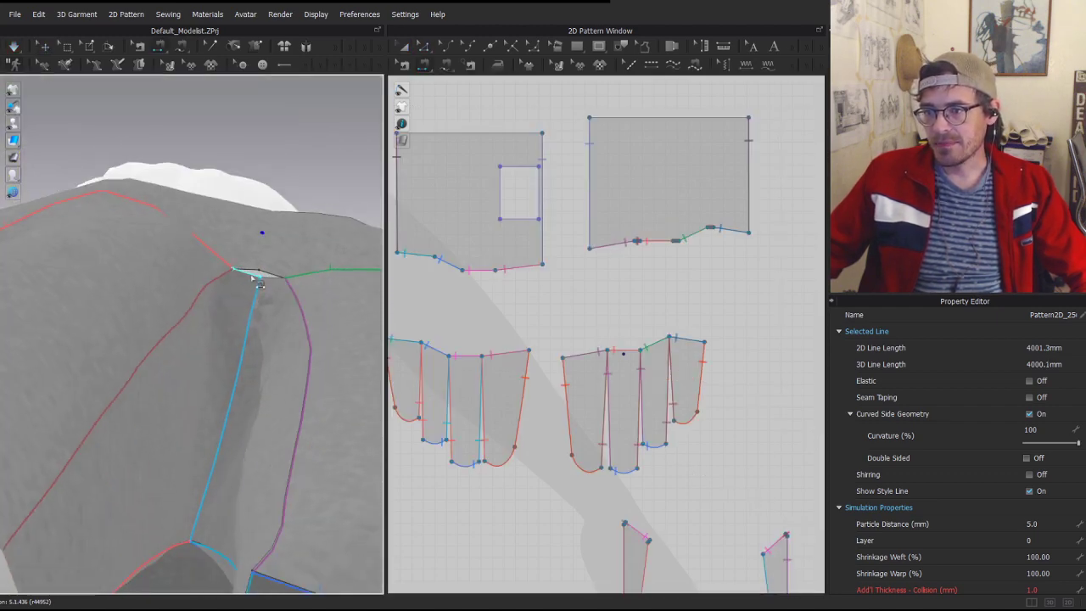
left_click(252, 278)
left_click(274, 288)
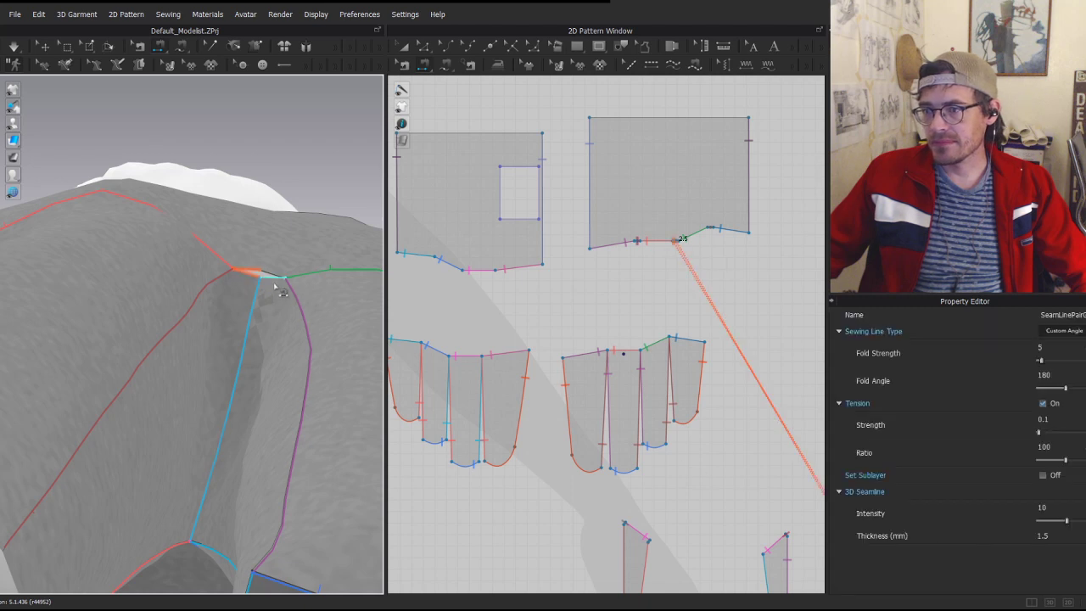
scroll(276, 285, "up", 2)
left_click(302, 254)
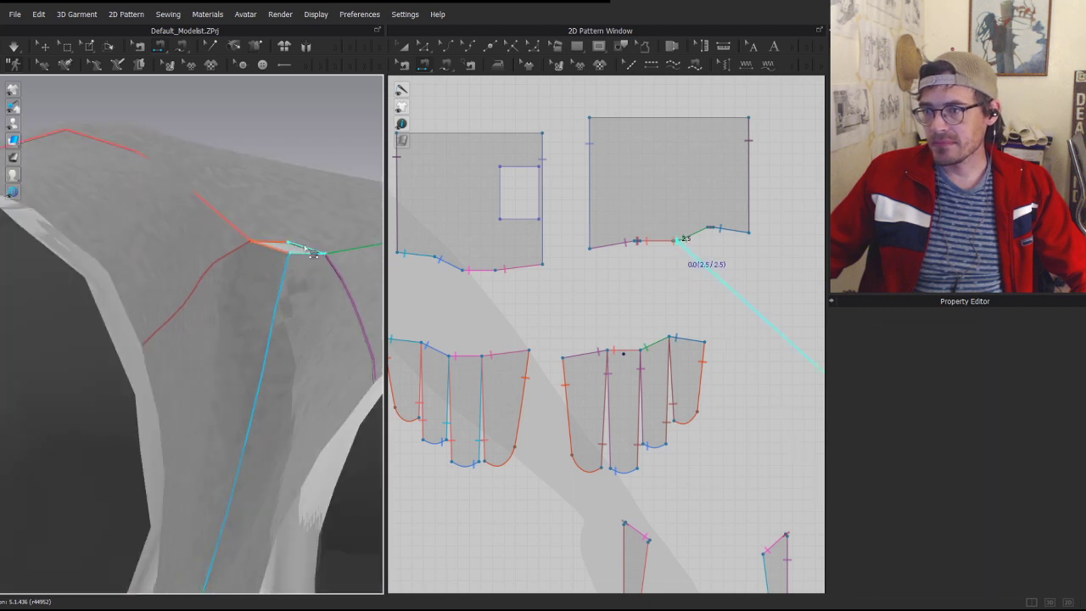
left_click(304, 246)
- Simulate briefly and pull the back piece's edge at the gap between ring and little finger
right_click_drag(304, 247, 176, 441)
left_click(203, 374)
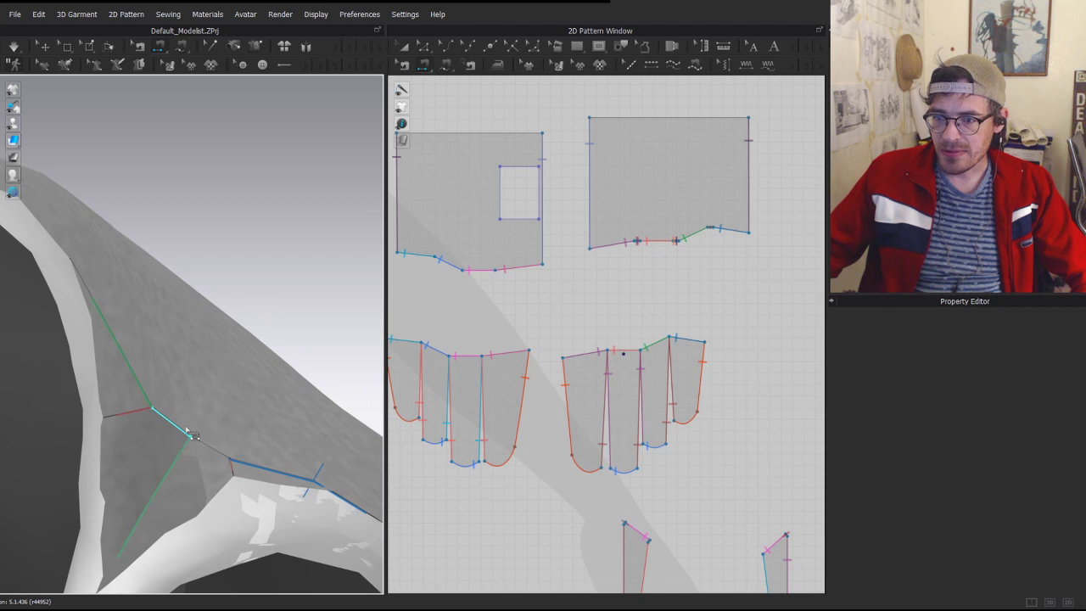
key("space")
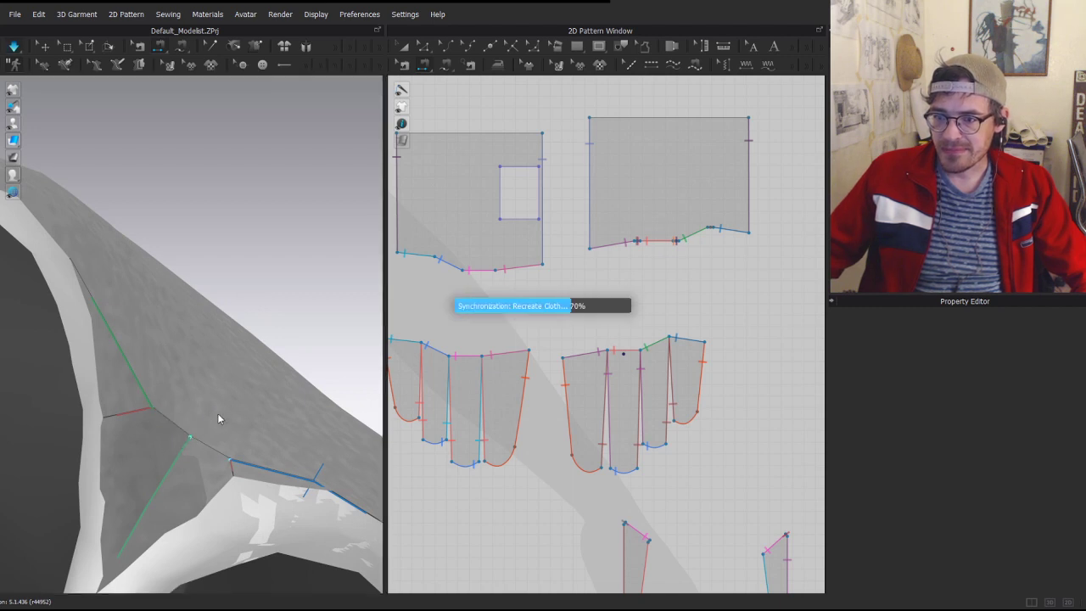
left_click_drag(193, 421, 227, 387)
key("space")
- Sew the back piece's two 2.5 mm edge segments between ring and little finger to the gusset ends, and simulate
key("n")
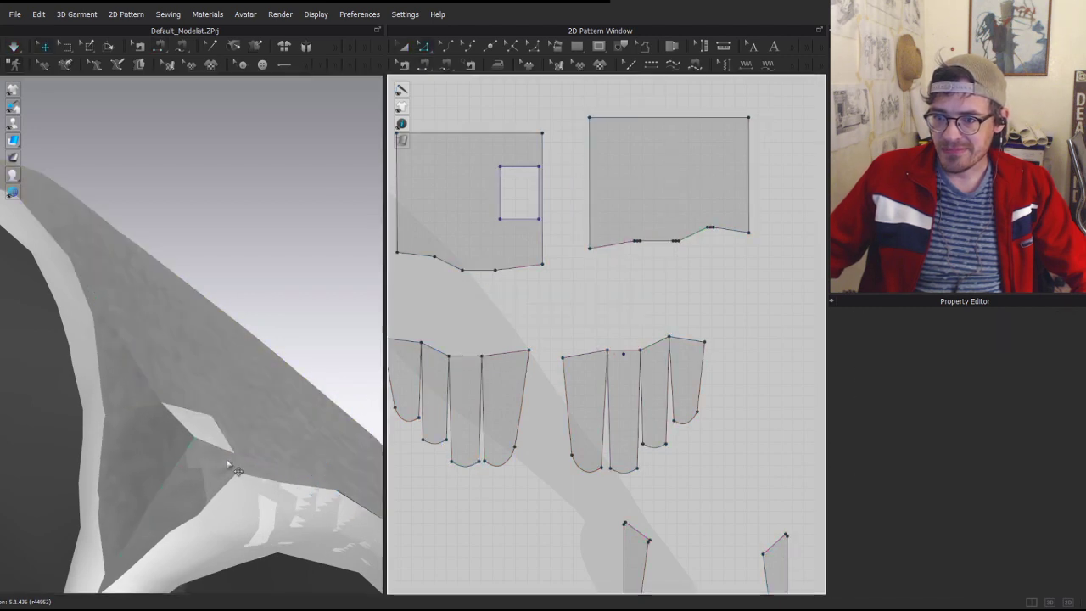
right_click_drag(213, 381, 221, 393)
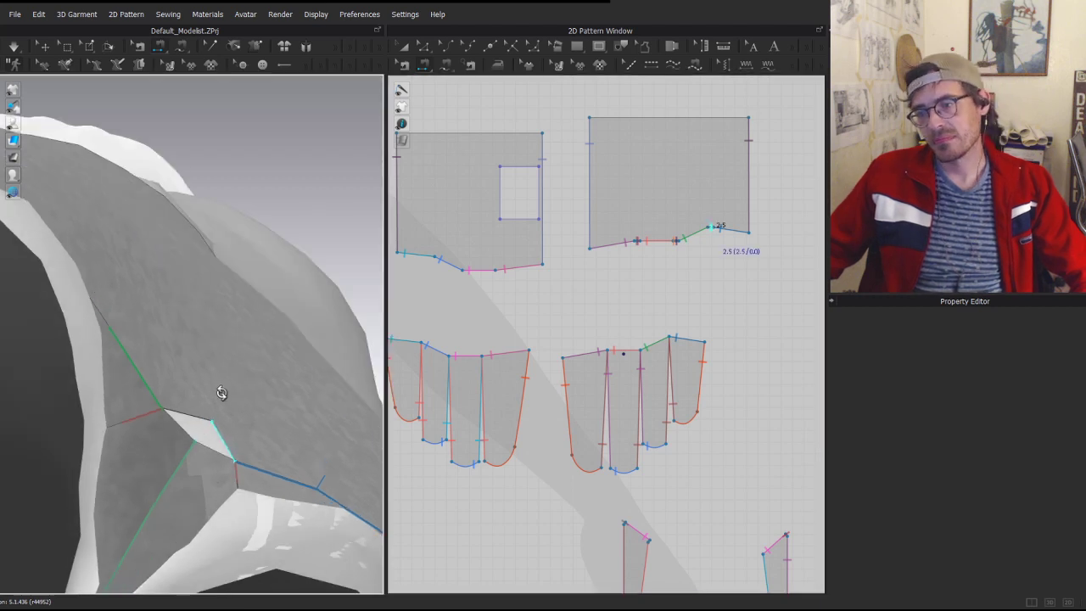
left_click(219, 436)
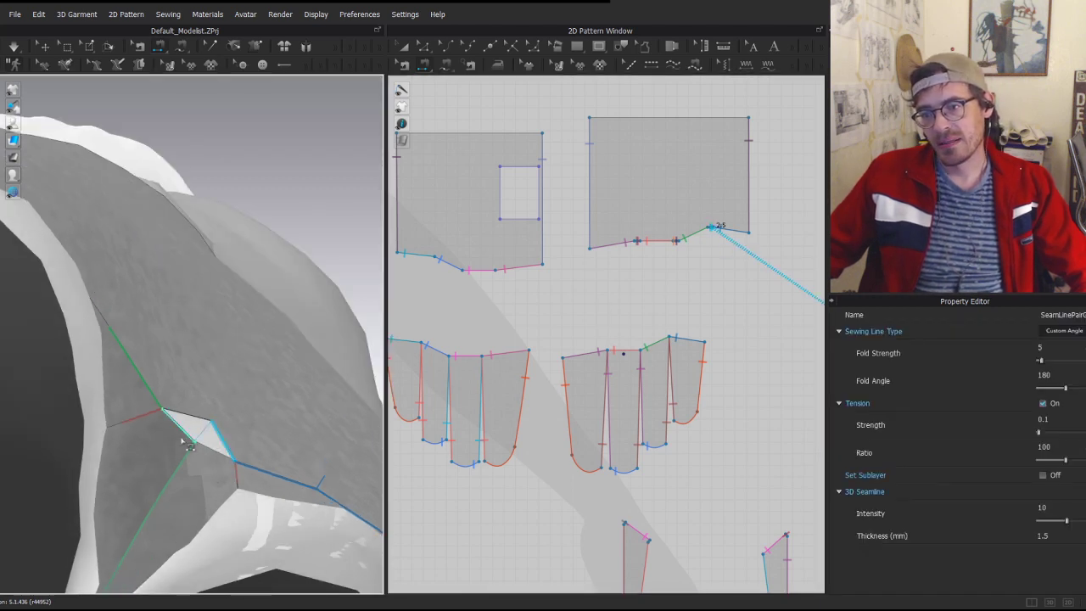
left_click(187, 431)
left_click(197, 421)
key("space")
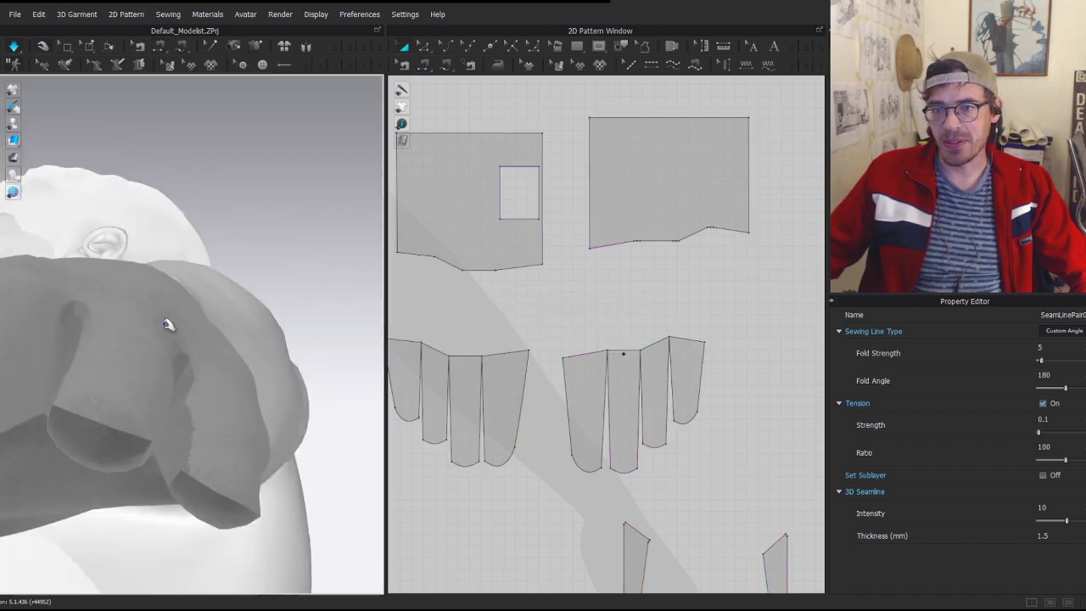
- Raise the middle points of the finger-gap segments along the back piece's lower edge, and start the simulation
left_click(113, 405)
left_click_drag(71, 355, 118, 292)
scroll(543, 335, "down", 3)
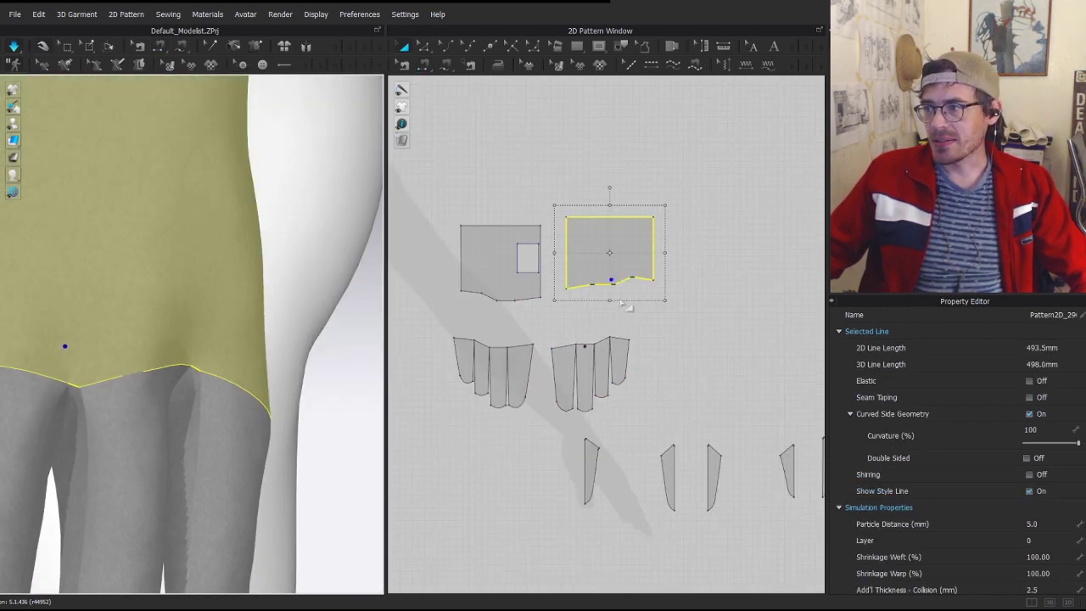
key("z")
scroll(608, 299, "up", 6)
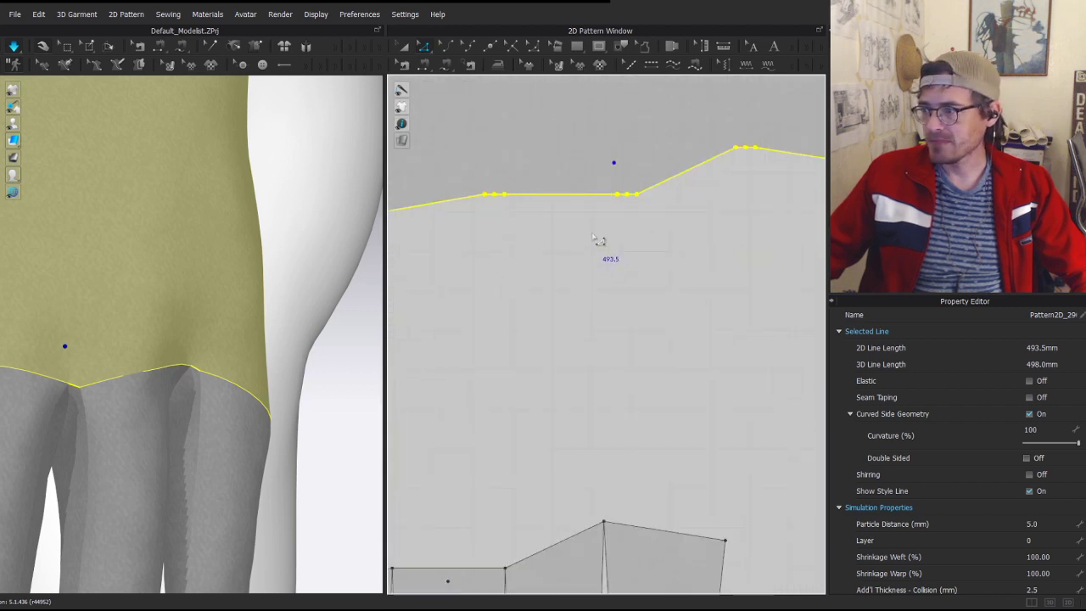
middle_click_drag(514, 172, 570, 344)
scroll(573, 343, "up", 2)
left_click_drag(527, 360, 542, 420)
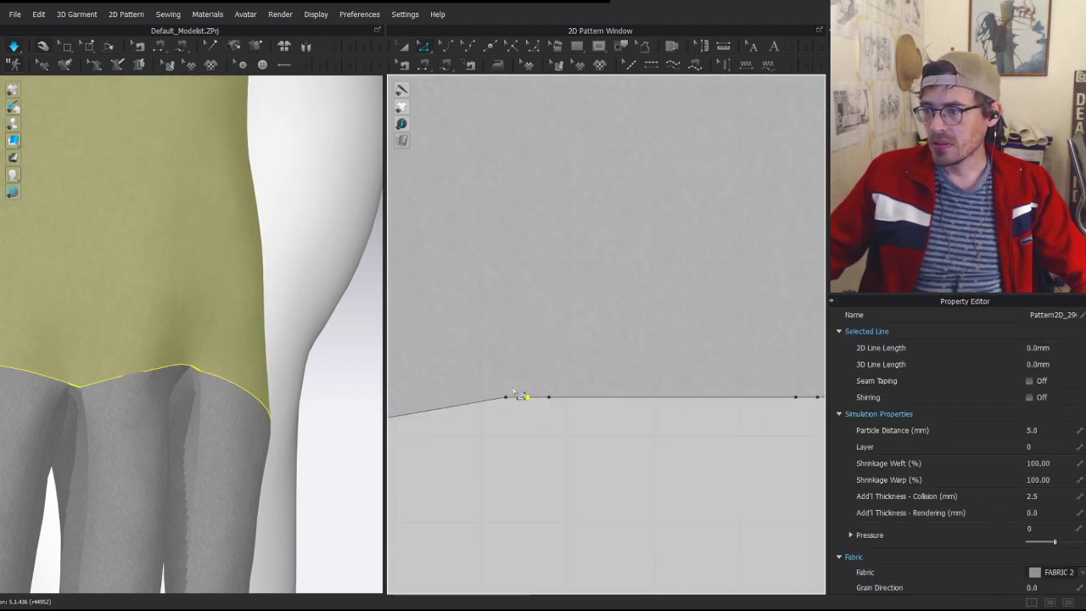
middle_click_drag(818, 387, 603, 377)
middle_click_drag(693, 314, 435, 438)
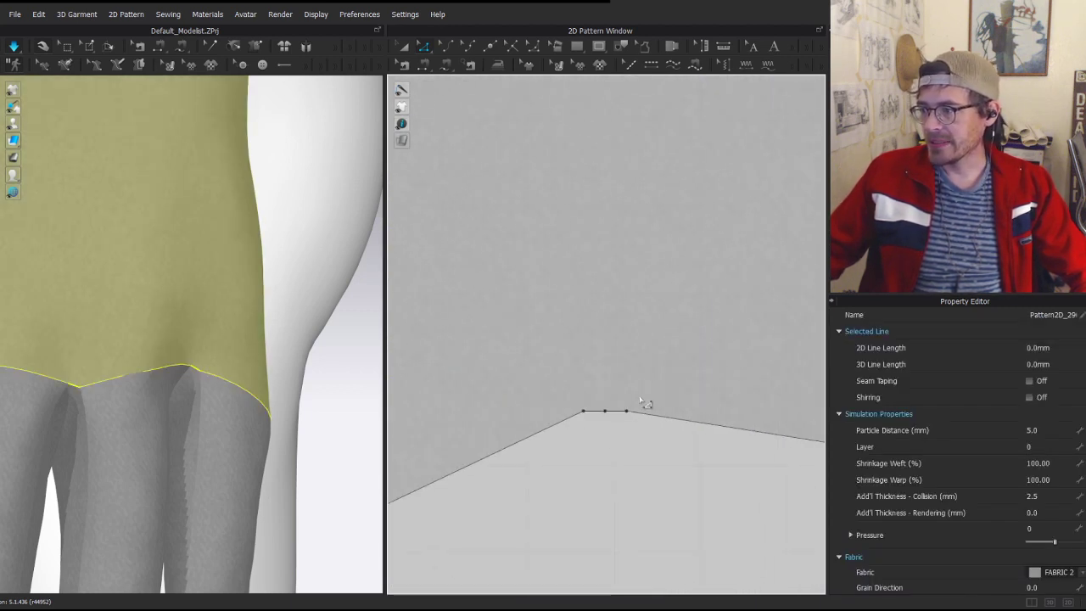
scroll(608, 417, "up", 3)
left_click_drag(609, 439, 601, 385, "shift")
scroll(589, 378, "down", 3)
key("a")
key("space")
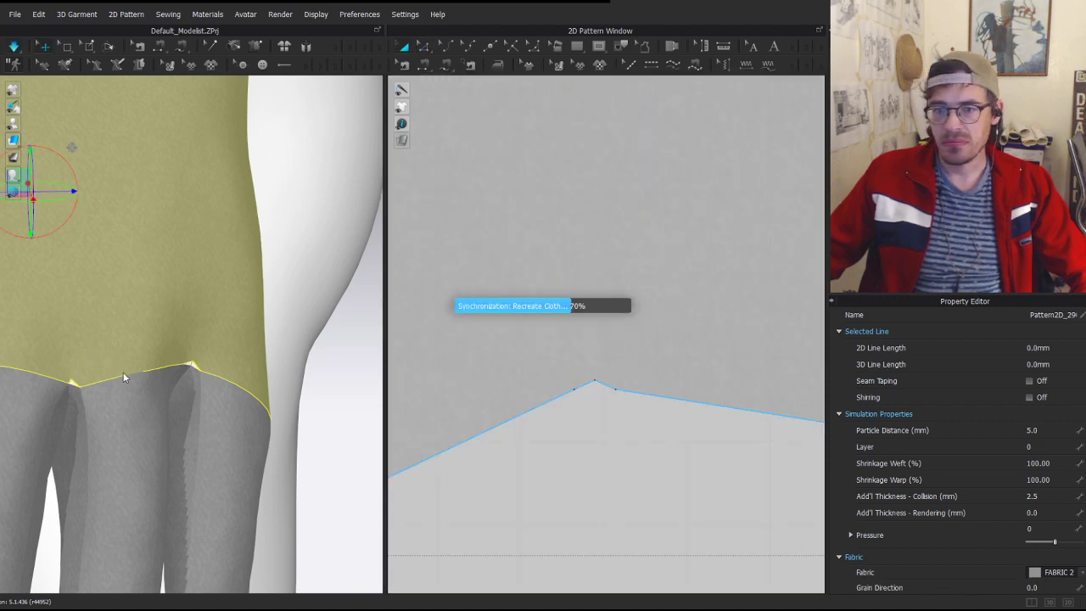
- Pull the simulated fabric around the ring and little finger gap and the finger panels on the back of the glove
left_click_drag(112, 368, 296, 397)
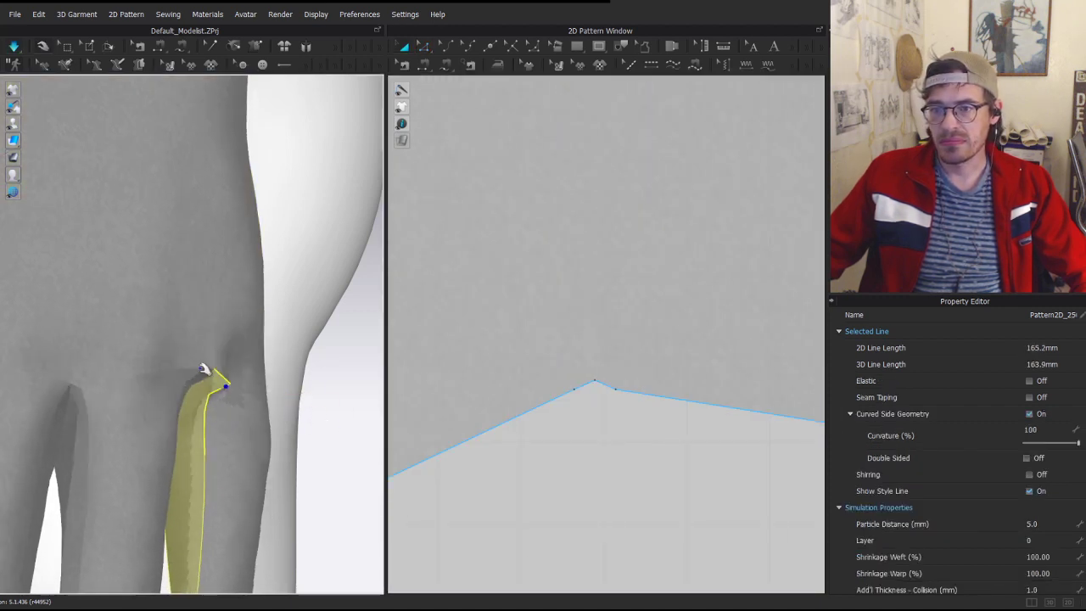
scroll(170, 370, "down", 3)
right_click_drag(169, 370, 33, 363)
left_click(202, 360)
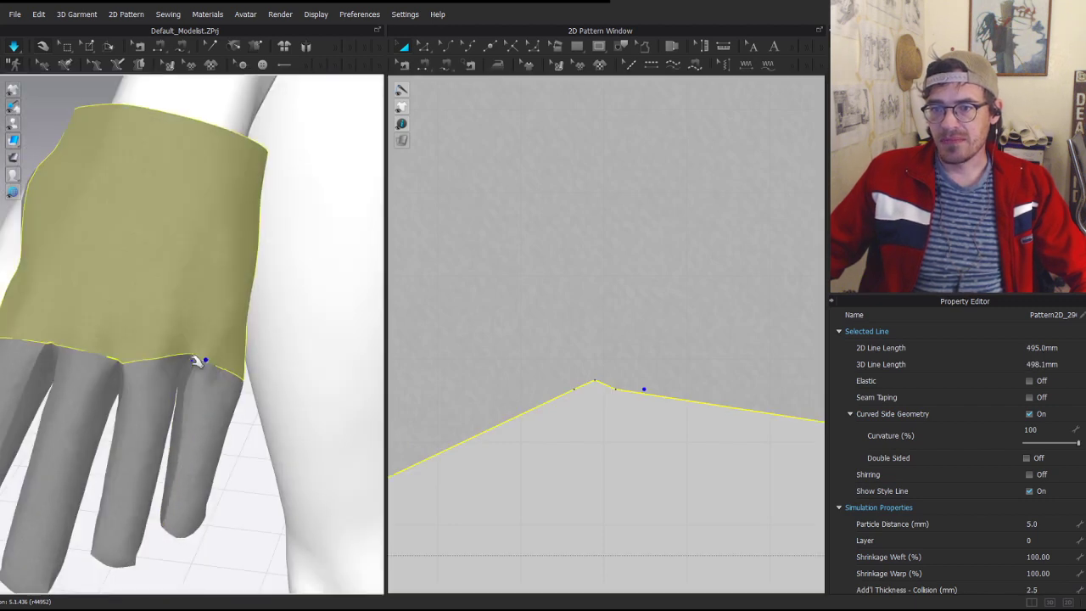
left_click_drag(159, 377, 189, 373)
scroll(169, 393, "down", 3)
left_click_drag(143, 481, 132, 474)
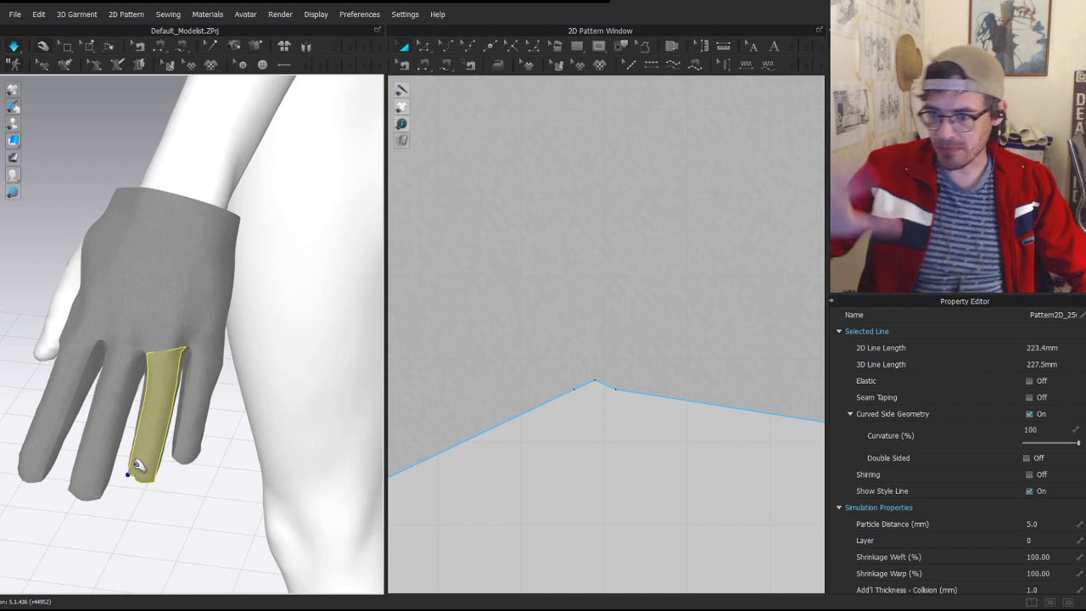
left_click(195, 504)
left_click(131, 461)
left_click(128, 369)
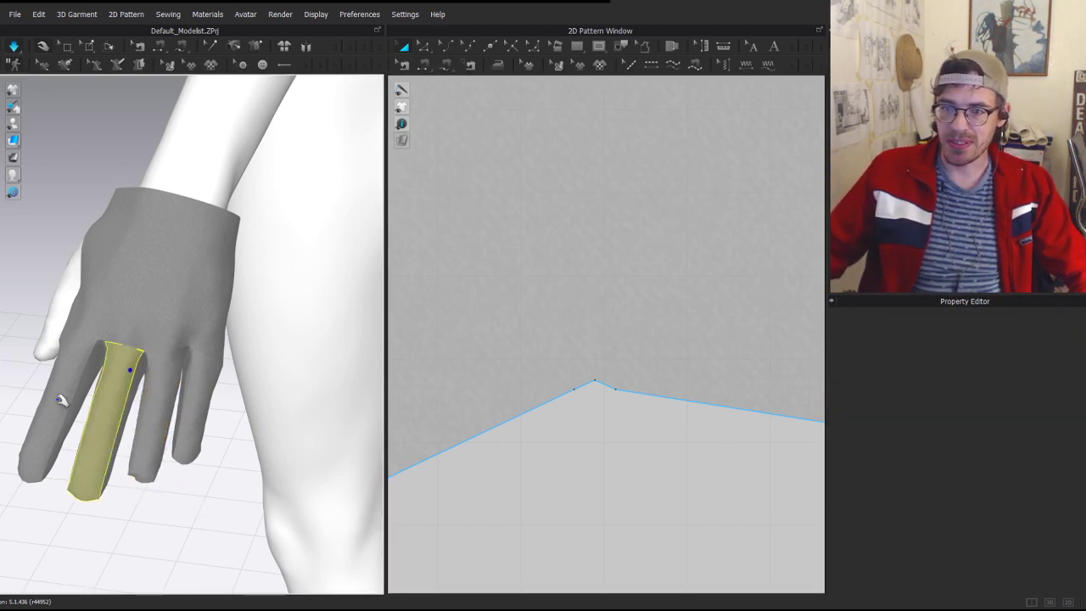
- Pull the simulated palm fabric below the thumb opening and around the index finger base
right_click_drag(144, 408, 373, 296)
left_click(144, 359)
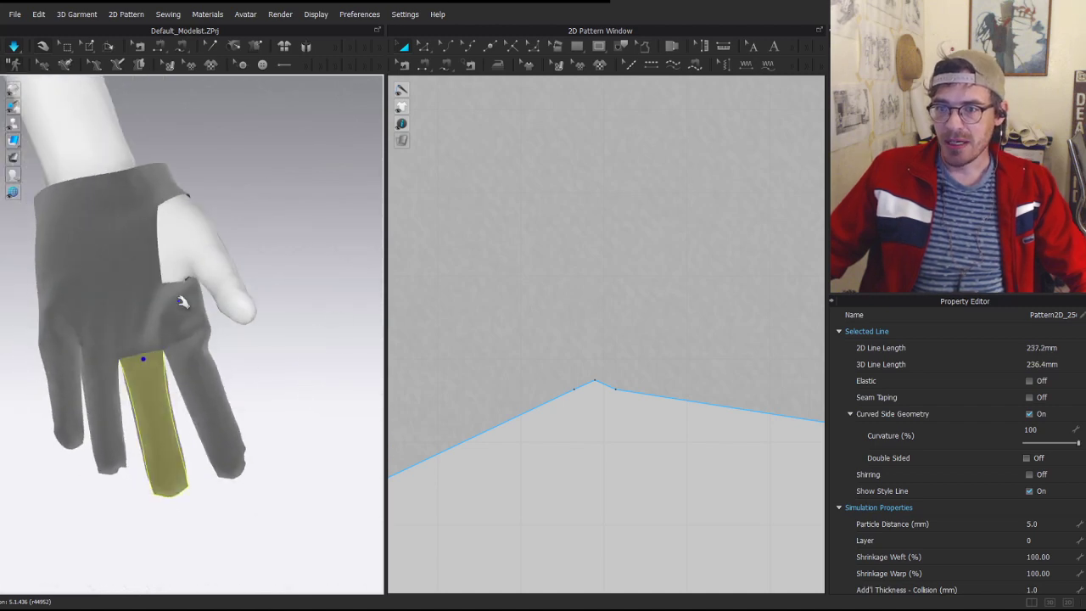
left_click_drag(183, 300, 247, 328)
left_click(158, 341)
- Move the front little-finger panel slightly away from the ring-finger panel in the pattern layout
scroll(161, 341, "down", 2)
scroll(407, 374, "down", 1)
scroll(407, 373, "down", 6)
middle_click_drag(407, 374, 594, 378)
scroll(458, 422, "up", 3)
middle_click_drag(458, 423, 488, 308)
key("z")
left_click(658, 315)
left_click_drag(414, 392, 396, 392)
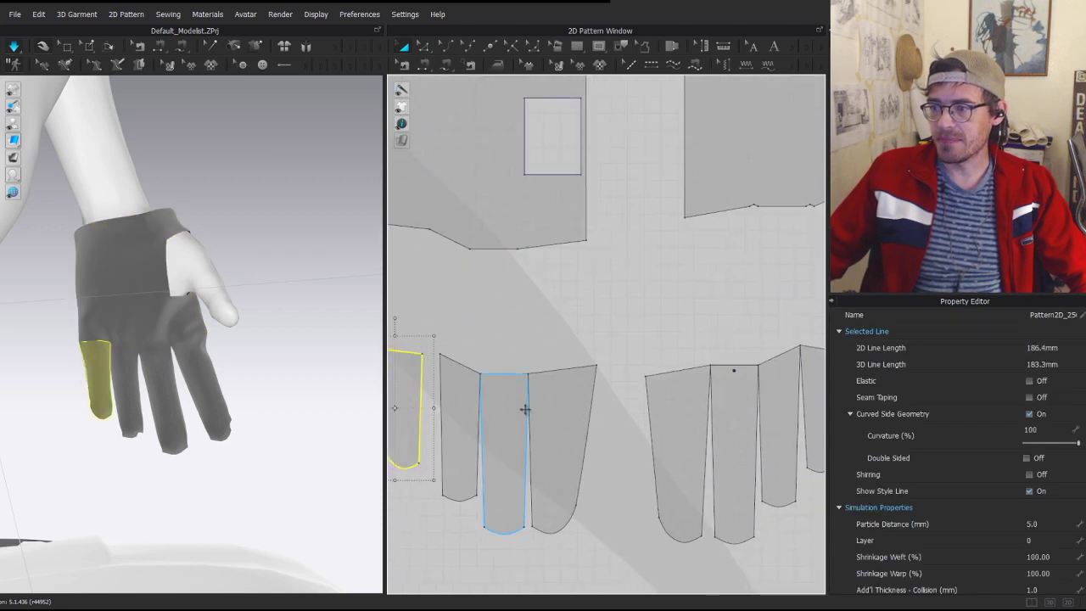
- Merge the front little-finger and ring-finger panels into the front hand piece along their seams
middle_click_drag(450, 309, 589, 320)
key("b")
left_click(531, 239)
left_click(529, 259)
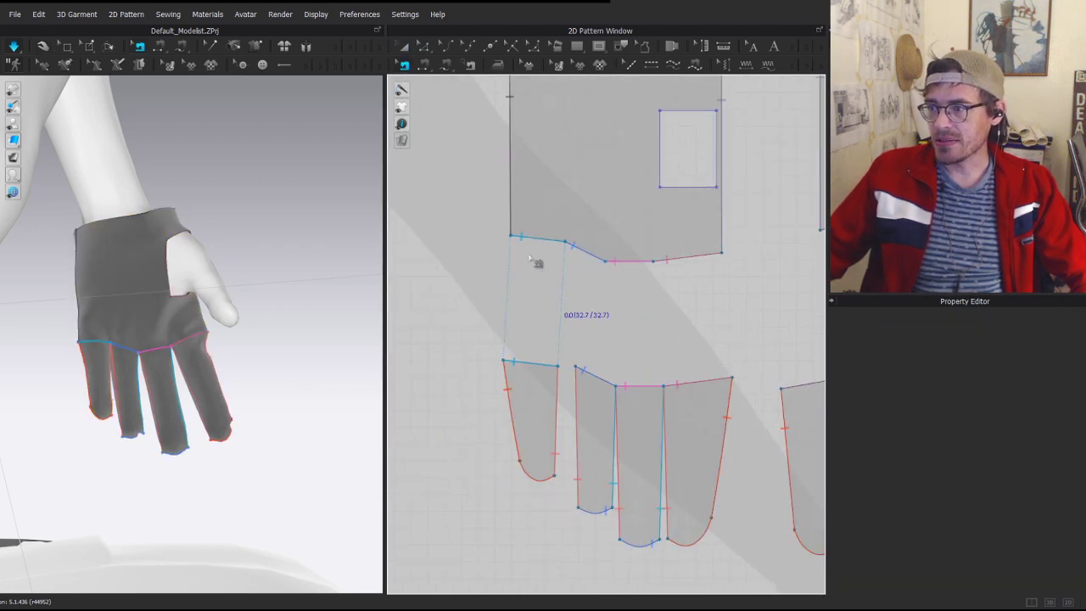
left_click(535, 239)
right_click(535, 238)
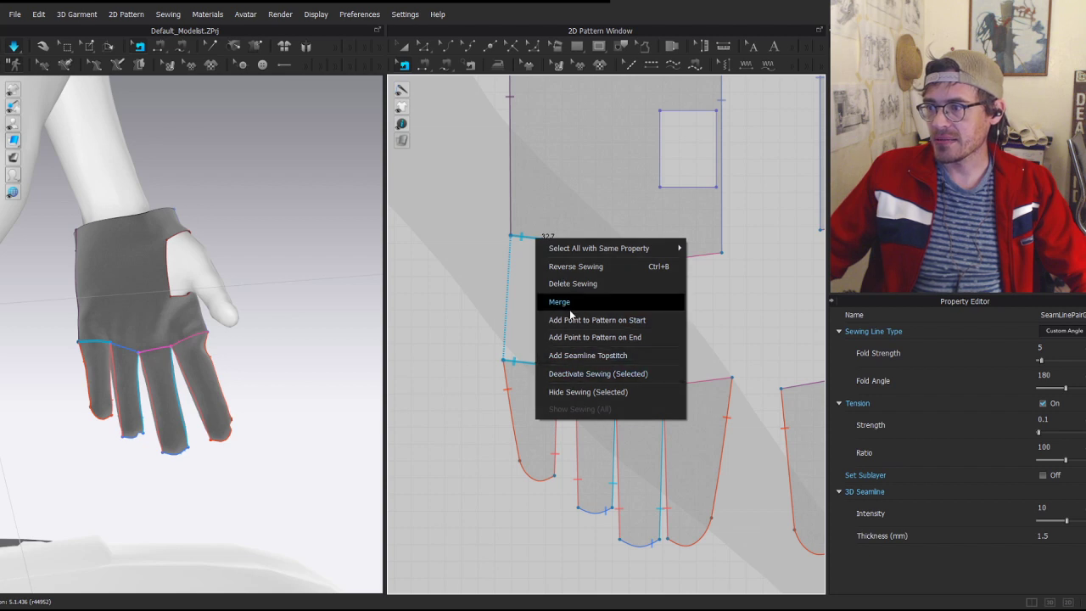
left_click(570, 307)
left_click(590, 255)
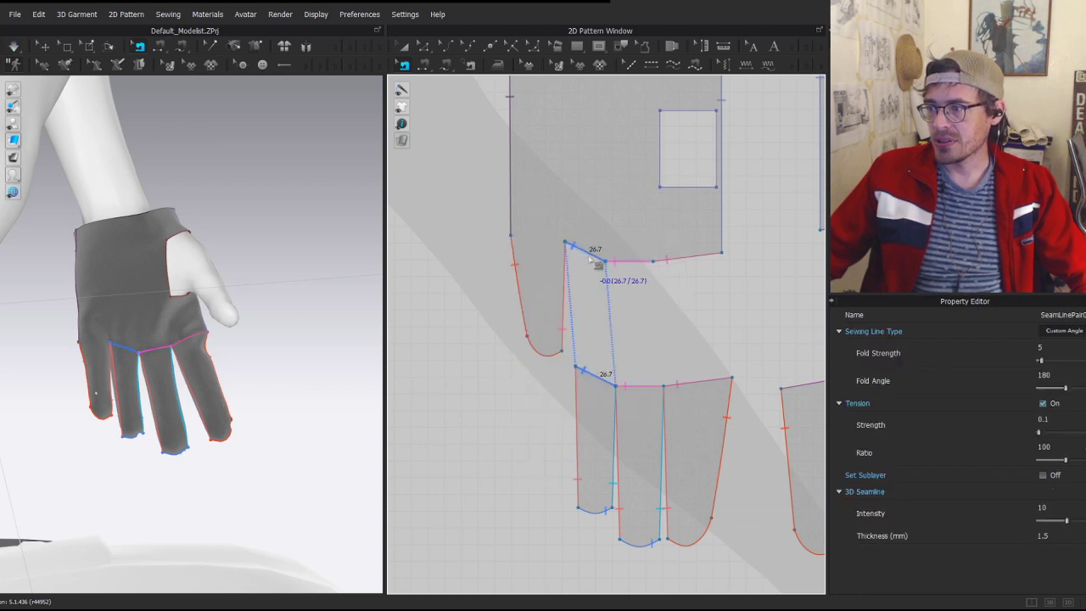
right_click(589, 255)
left_click(612, 319)
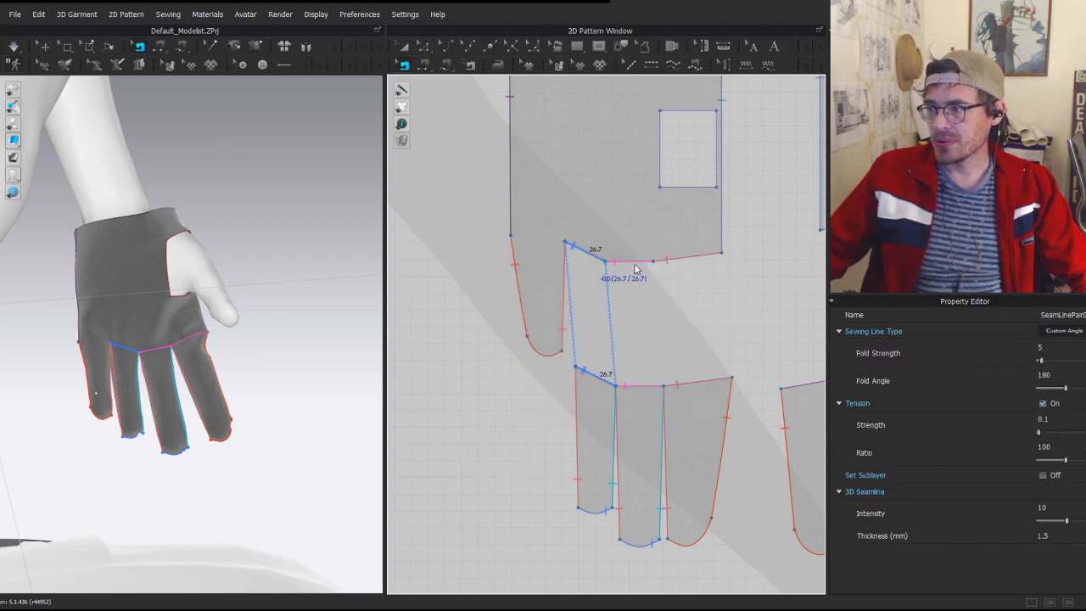
- Merge the front middle-finger and index-finger panels into the front hand piece along their seams
left_click(633, 261)
right_click(633, 261)
left_click(675, 329)
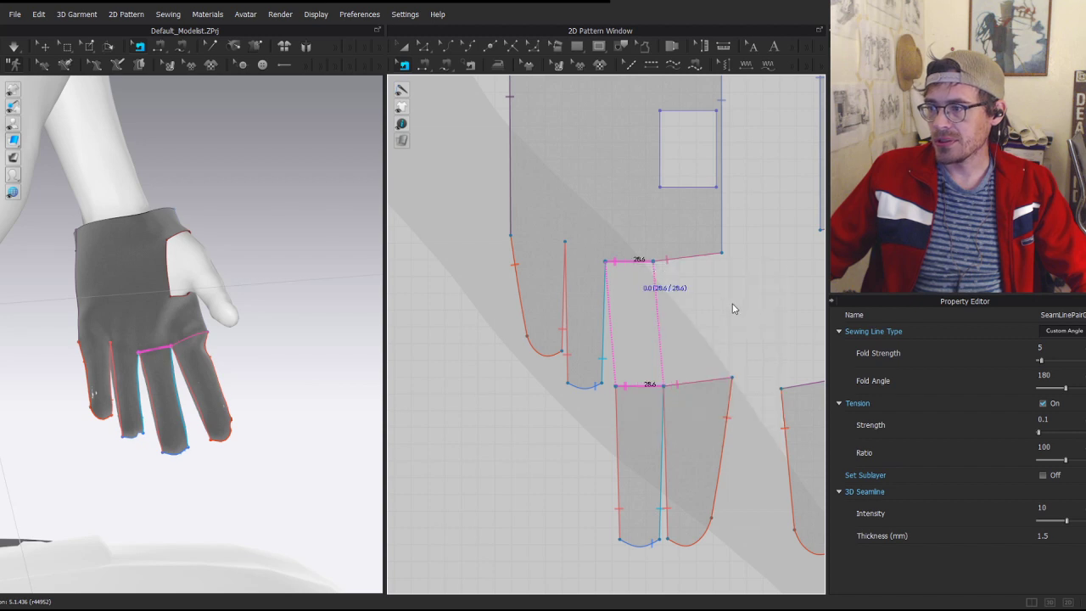
middle_click_drag(718, 308, 675, 325)
left_click(649, 273)
right_click(648, 271)
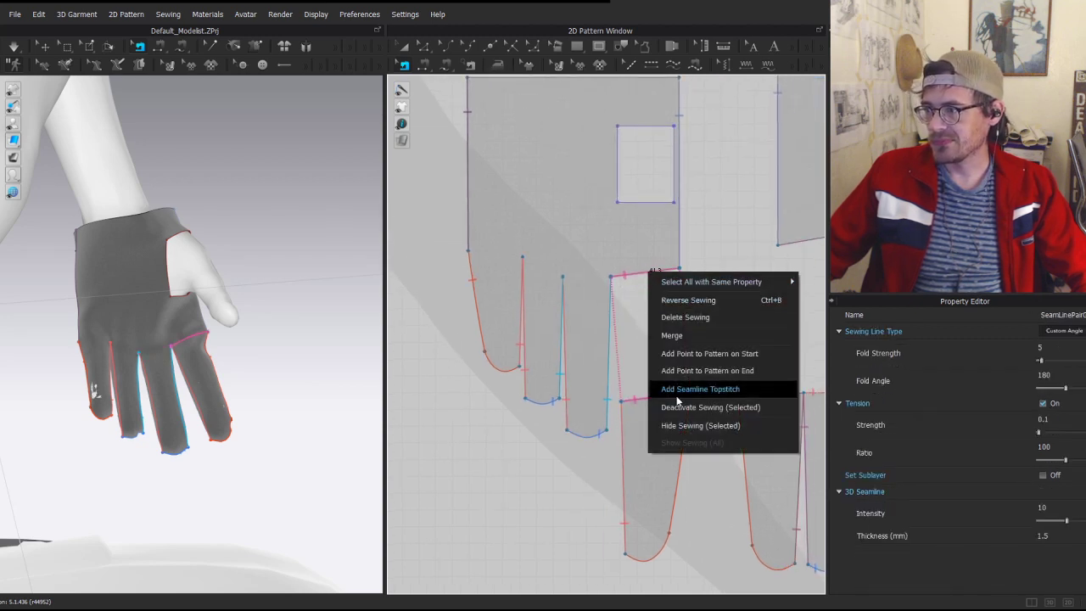
left_click(683, 336)
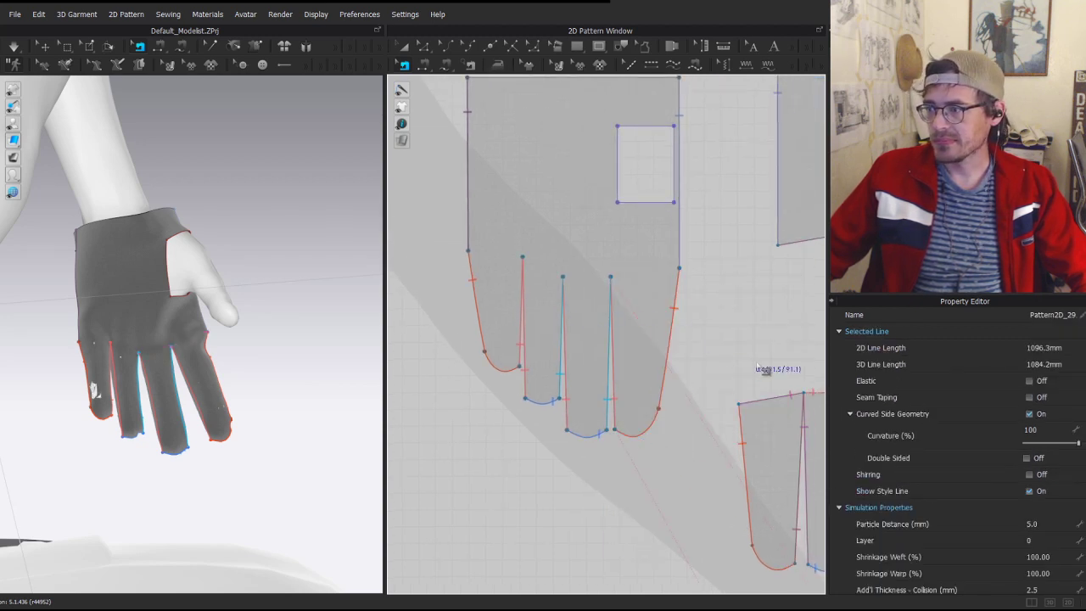
- Merge the back index-finger and middle-finger panels into the back hand piece along their seams
middle_click_drag(765, 290, 616, 297)
right_click(642, 252)
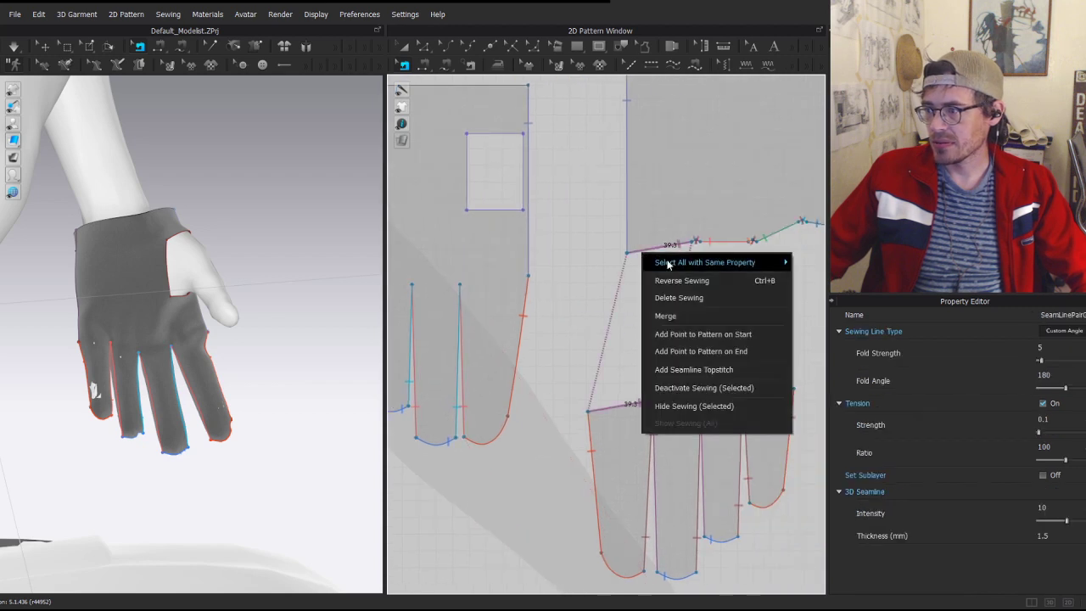
left_click(676, 319)
middle_click_drag(784, 210, 681, 268)
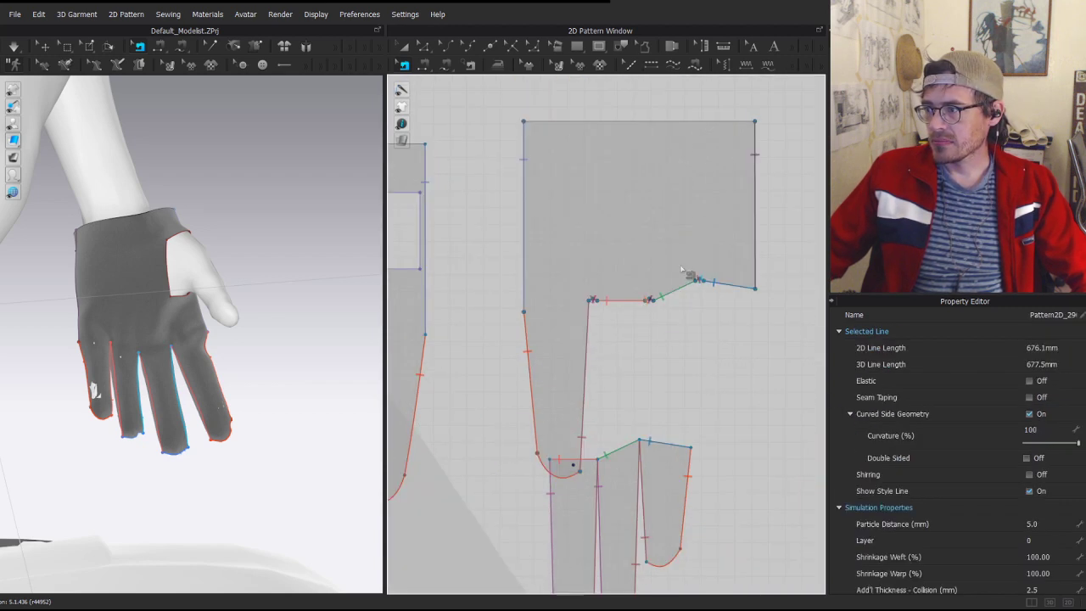
right_click(625, 305)
left_click(645, 364)
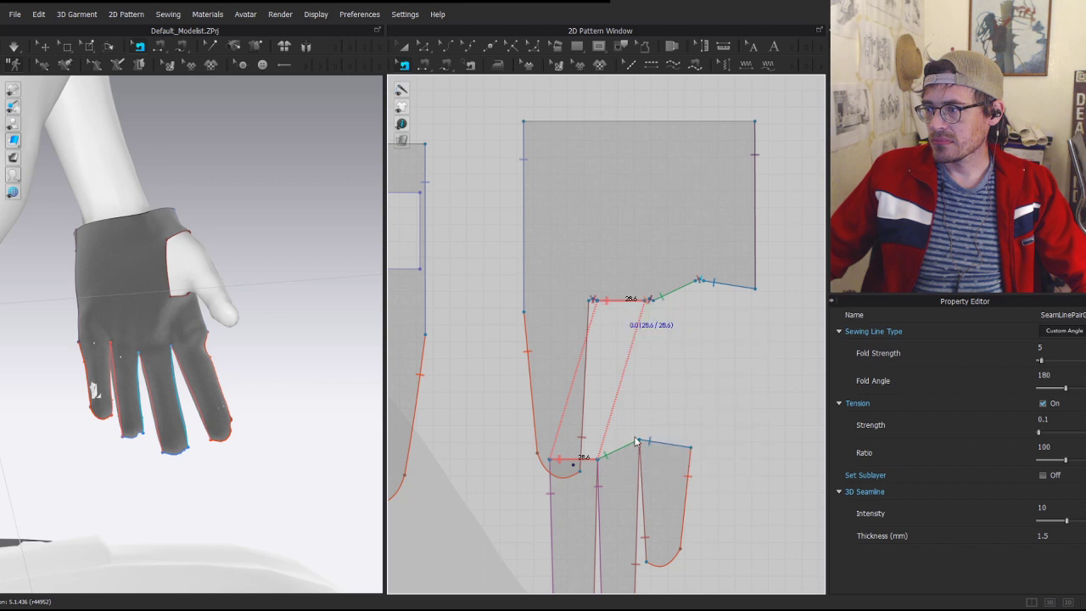
- Merge the back ring-finger and little-finger panels into the back hand piece along their seams
right_click(674, 295)
left_click(674, 290)
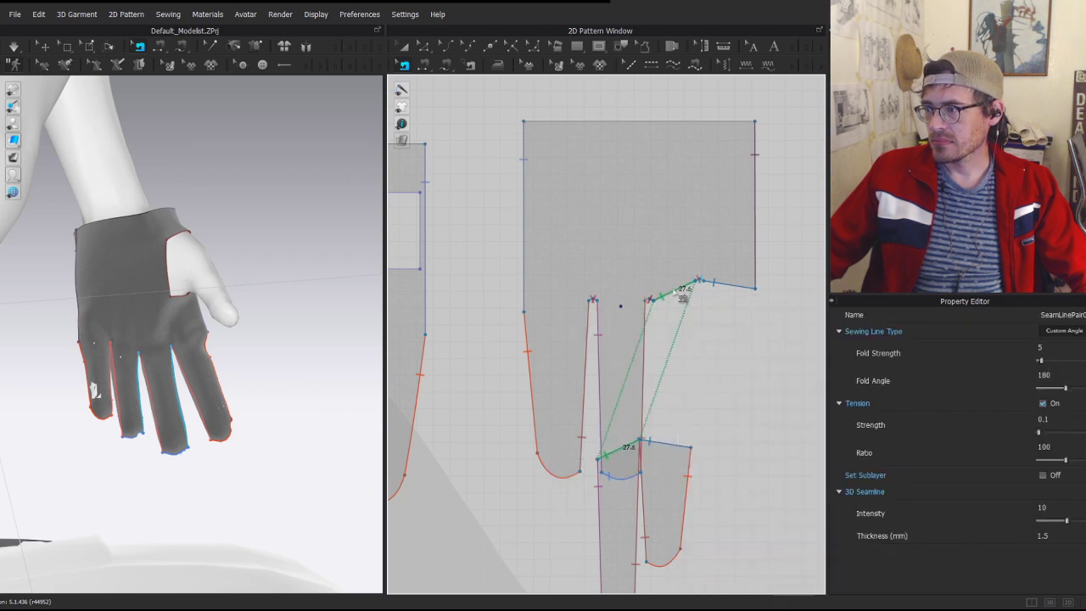
right_click(673, 290)
left_click(716, 355)
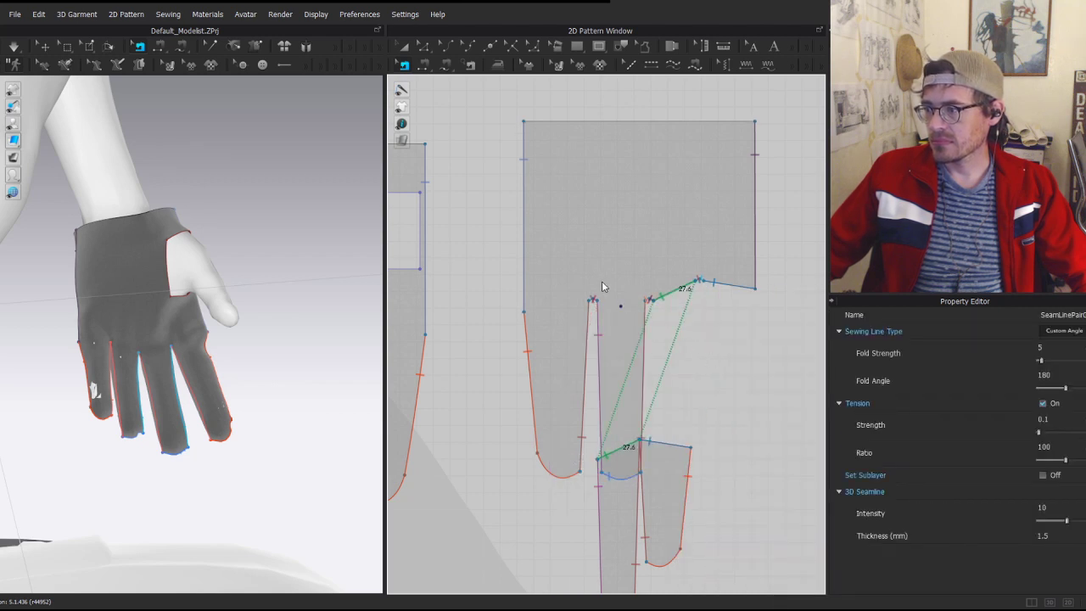
left_click(725, 285)
right_click(724, 285)
left_click(764, 349)
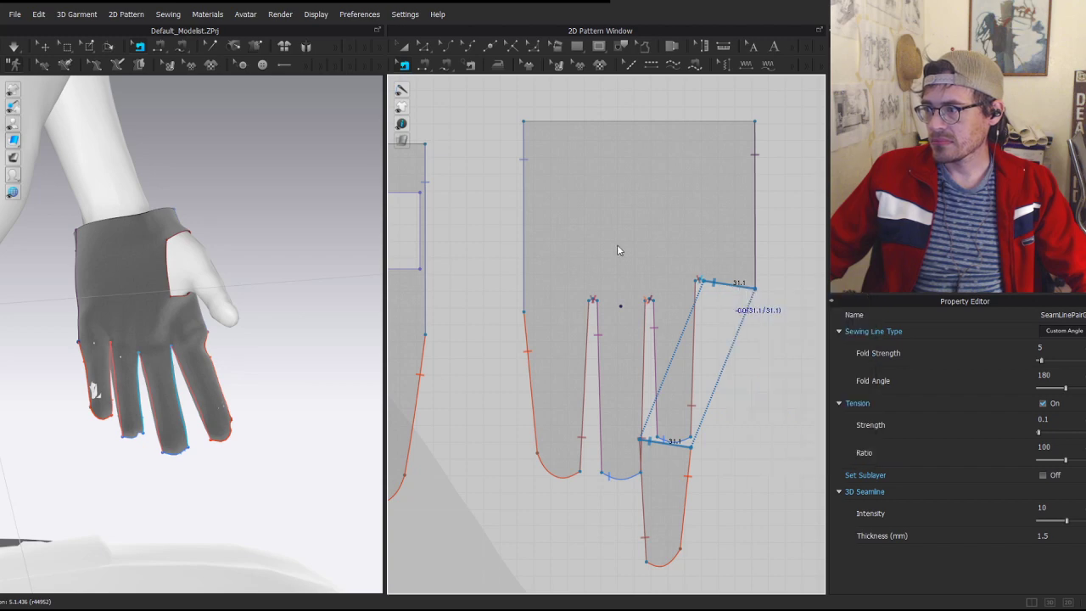
left_click(753, 431)
scroll(513, 339, "down", 4)
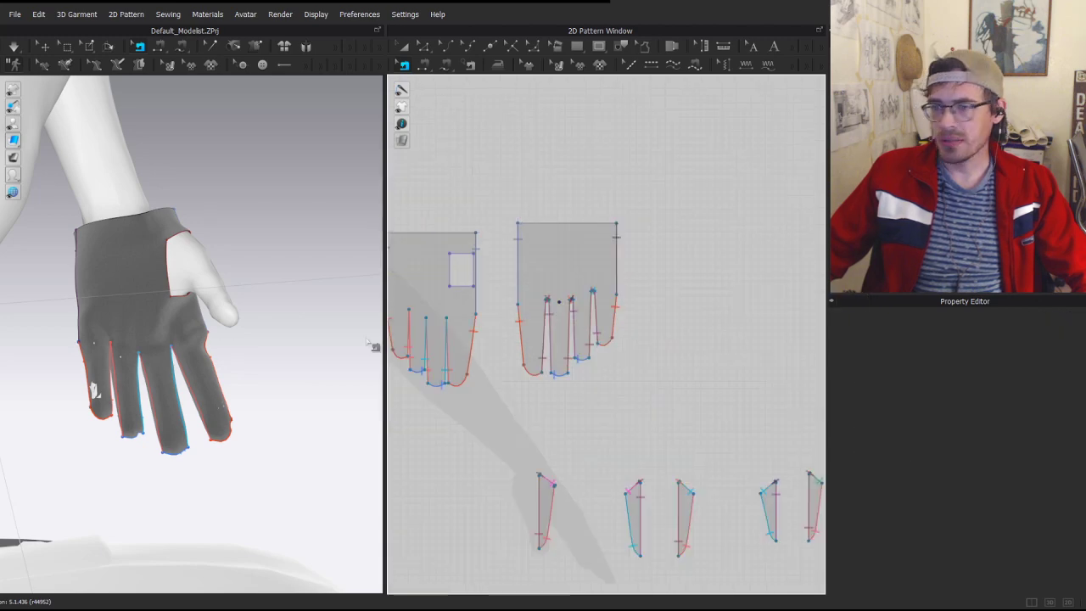
- Simulate the merged glove and pull the back piece up towards the wrist
key("q")
left_click(100, 266)
right_click_drag(100, 266, 589, 353)
middle_click_drag(454, 372, 588, 381)
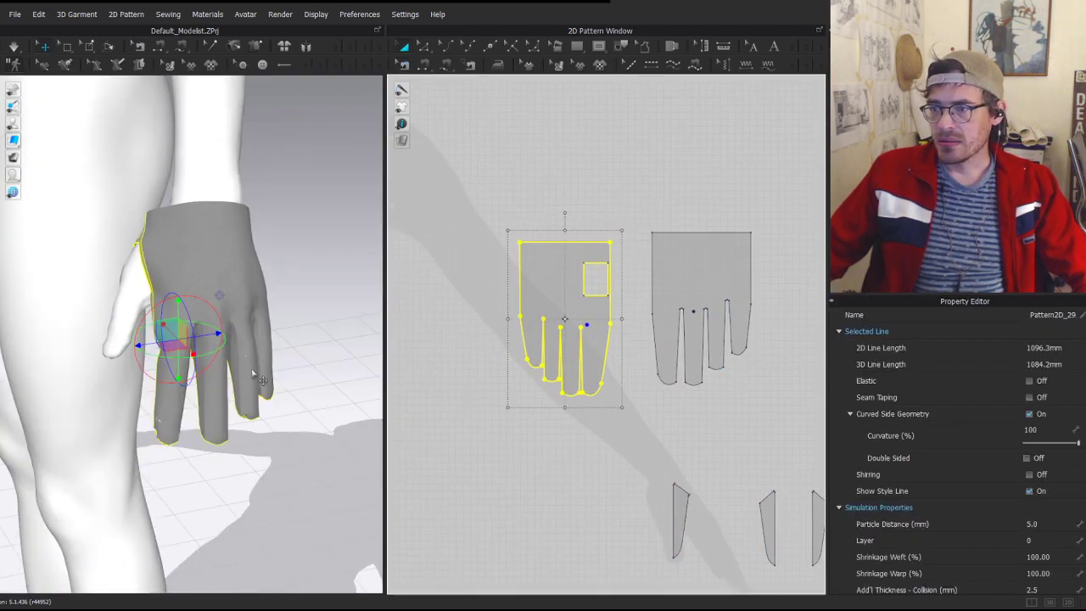
left_click(304, 221)
key("space")
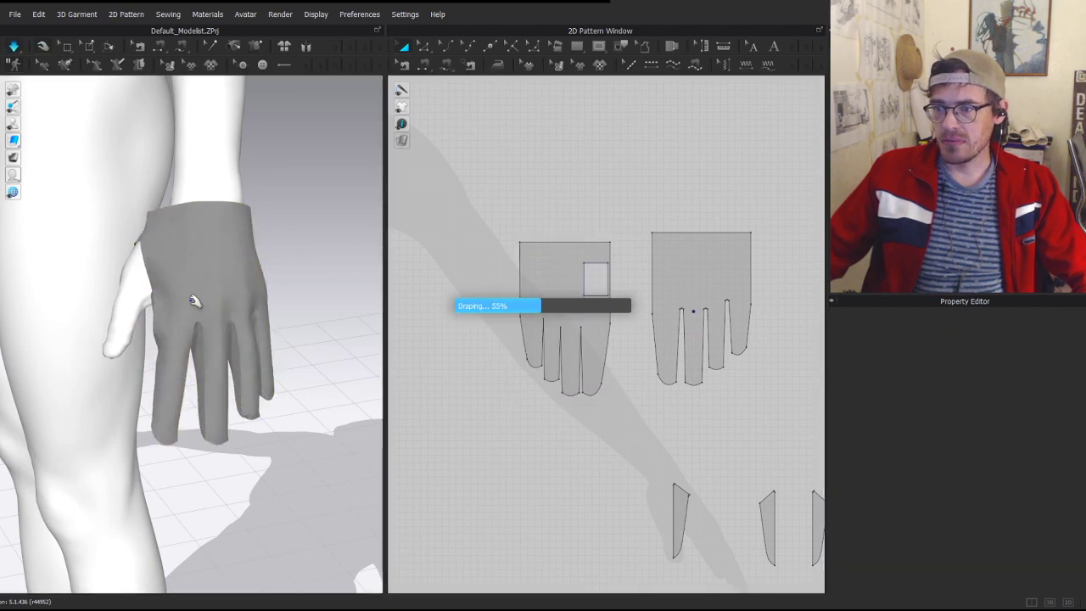
left_click_drag(194, 302, 196, 256)
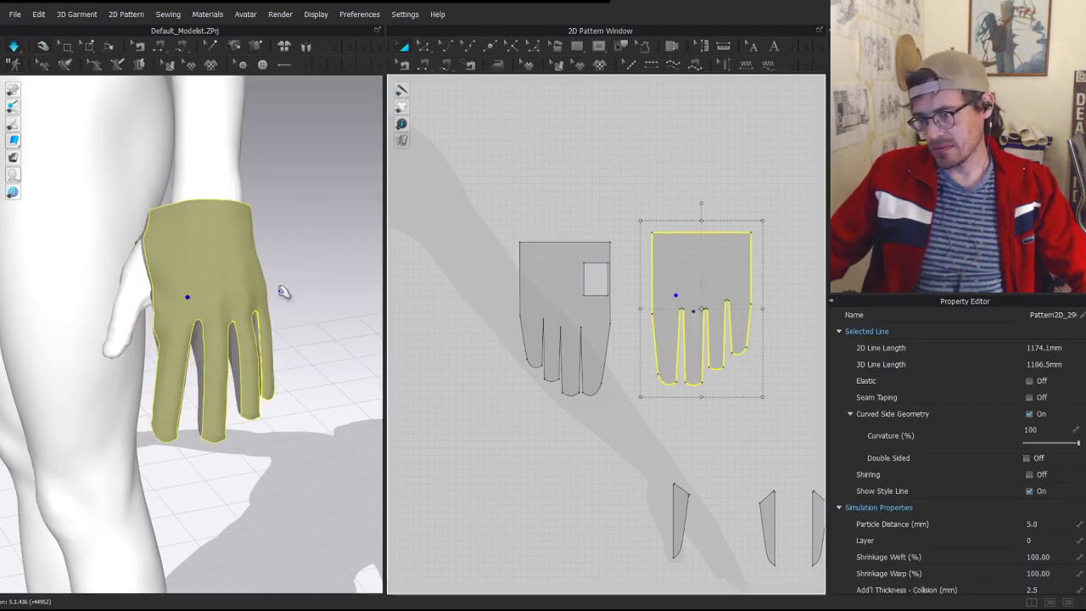
- Pull the front piece towards the wrist during simulation and adjust the fabric on the back of the hand
right_click_drag(283, 291, 252, 336)
left_click_drag(251, 334, 262, 279)
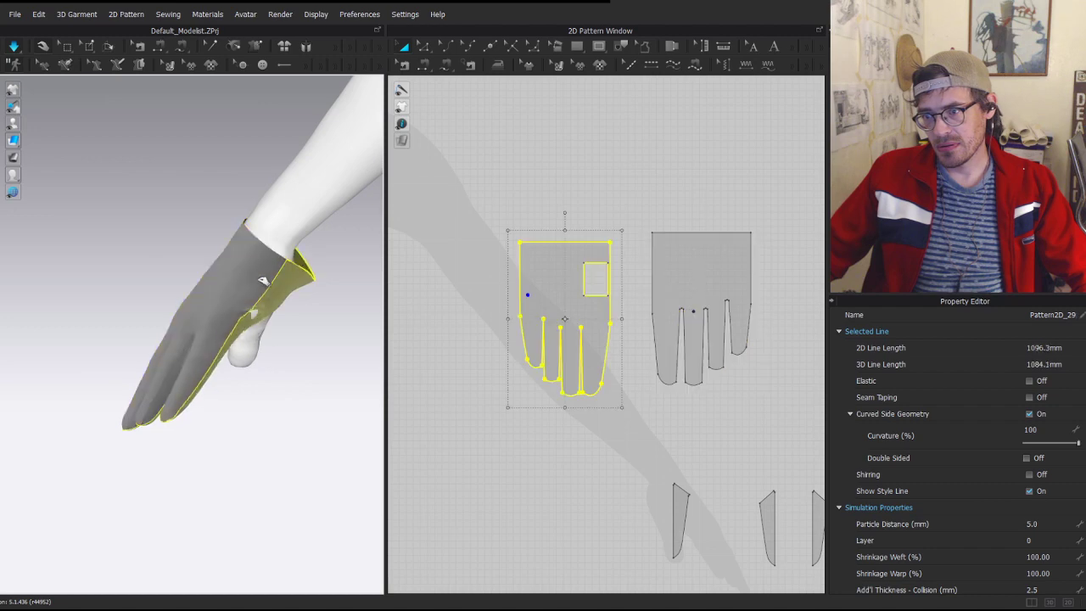
right_click_drag(166, 299, 357, 282)
left_click(241, 282)
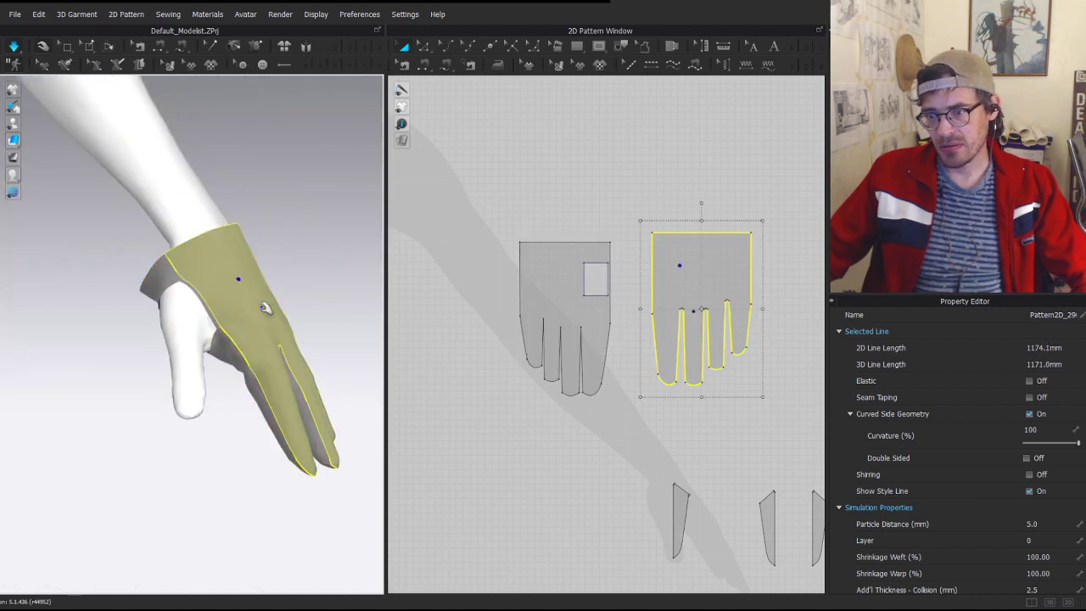
right_click_drag(239, 372, 234, 315)
- Examine the rectangular thumb opening on the front piece and how it sits around the avatar's thumb
scroll(599, 323, "down", 4)
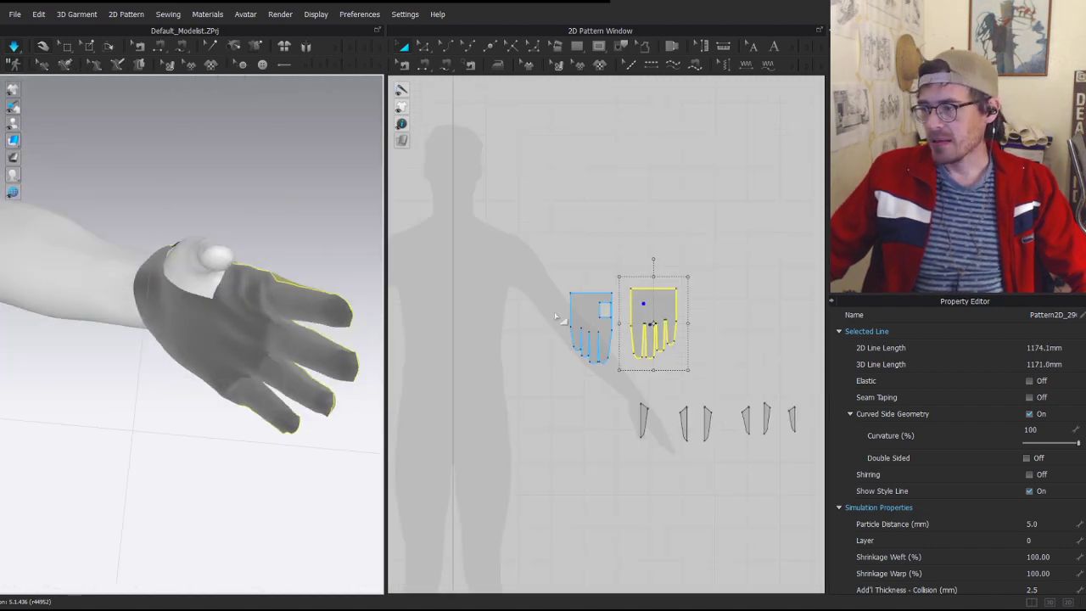
scroll(587, 309, "up", 9)
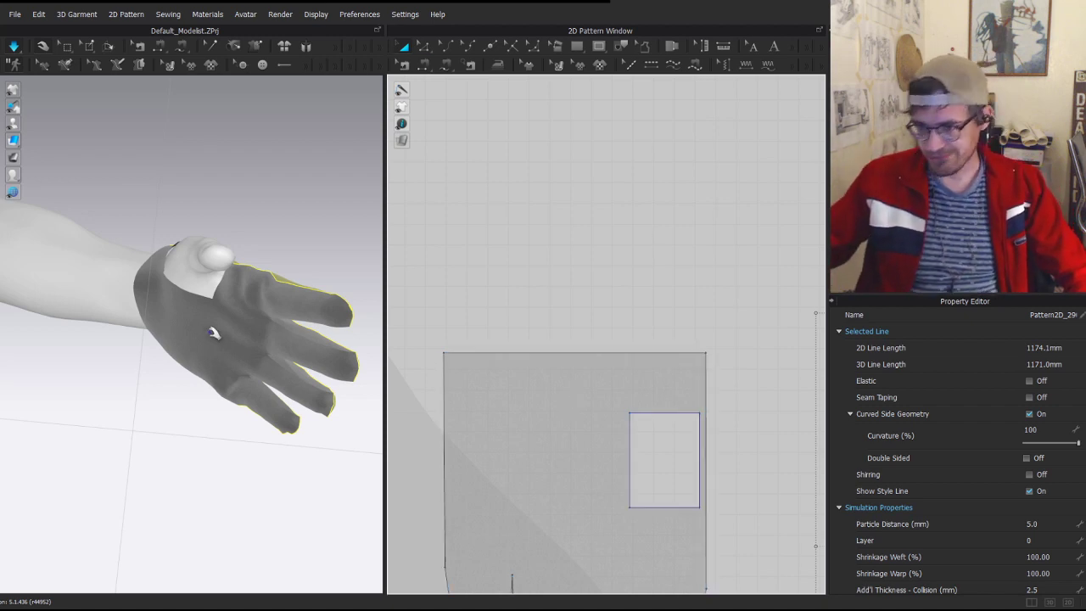
left_click(229, 266)
left_click(649, 271)
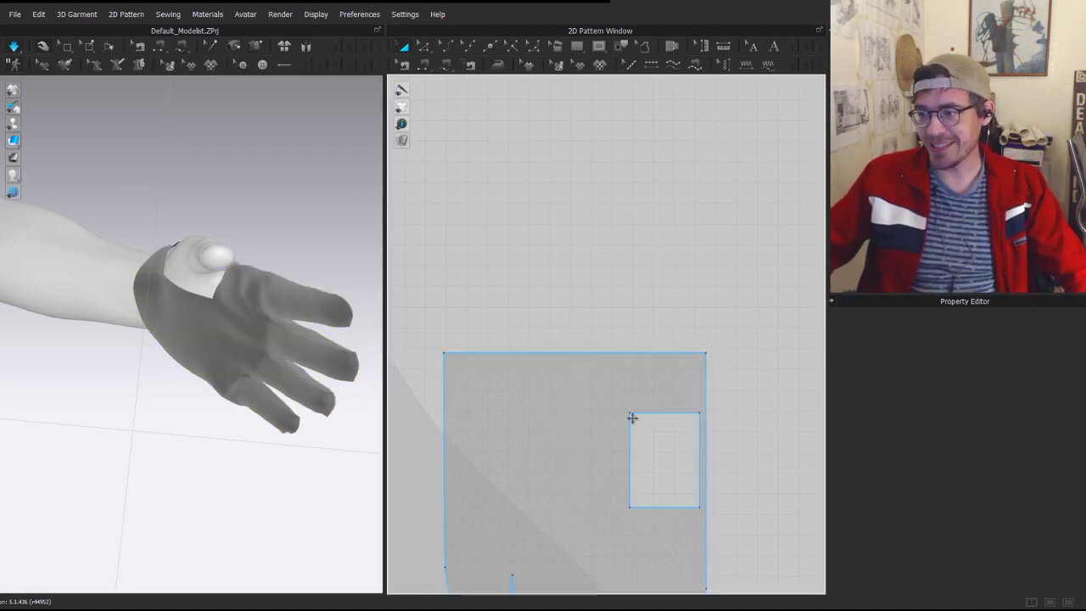
middle_click_drag(678, 427, 577, 276)
left_click(538, 342)
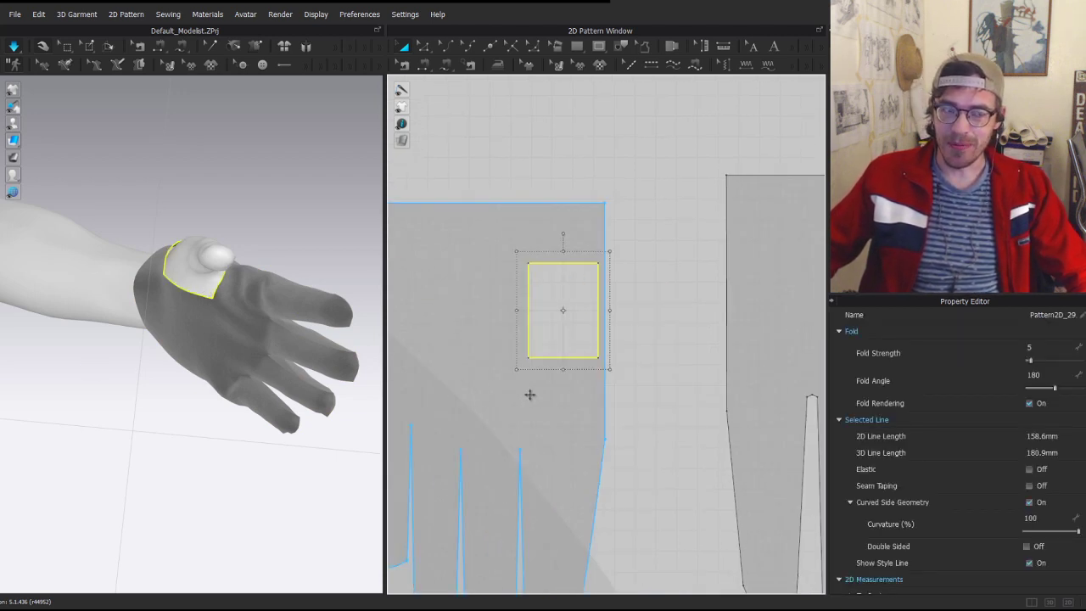
left_click(660, 328)
mouse_move(245, 231)
right_mouse_down()
mouse_move(250, 246)
mouse_move(264, 240)
mouse_move(240, 212)
right_mouse_up()
left_click(265, 103)
middle_click_drag(265, 104, 245, 379)
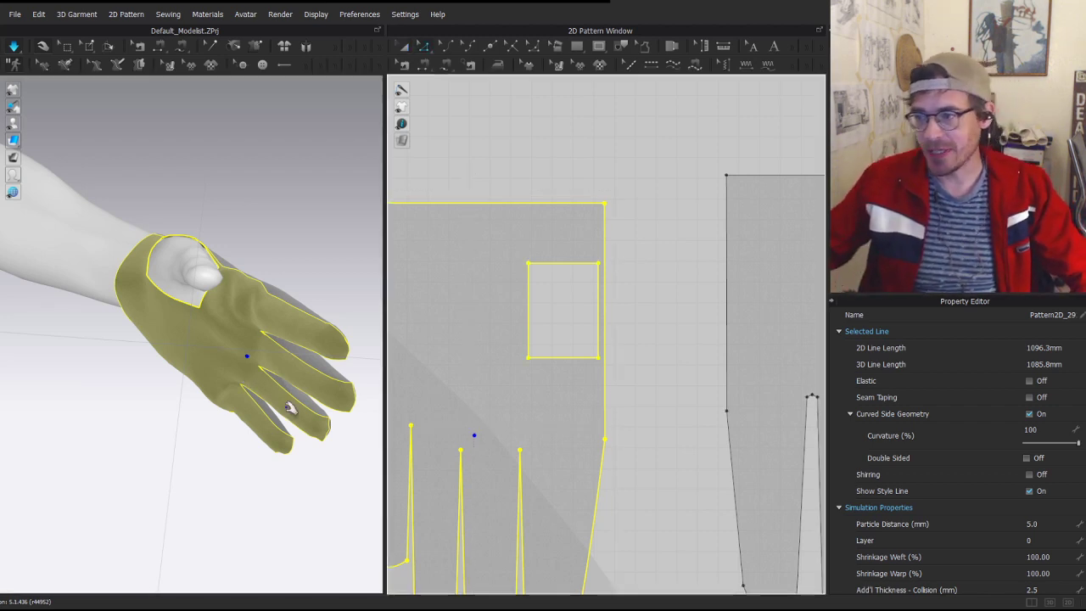
- Split the thumb opening's wrist-side edge about 16 mm from its right corner, raise that point into a peak and lower the left corner
scroll(581, 284, "up", 1)
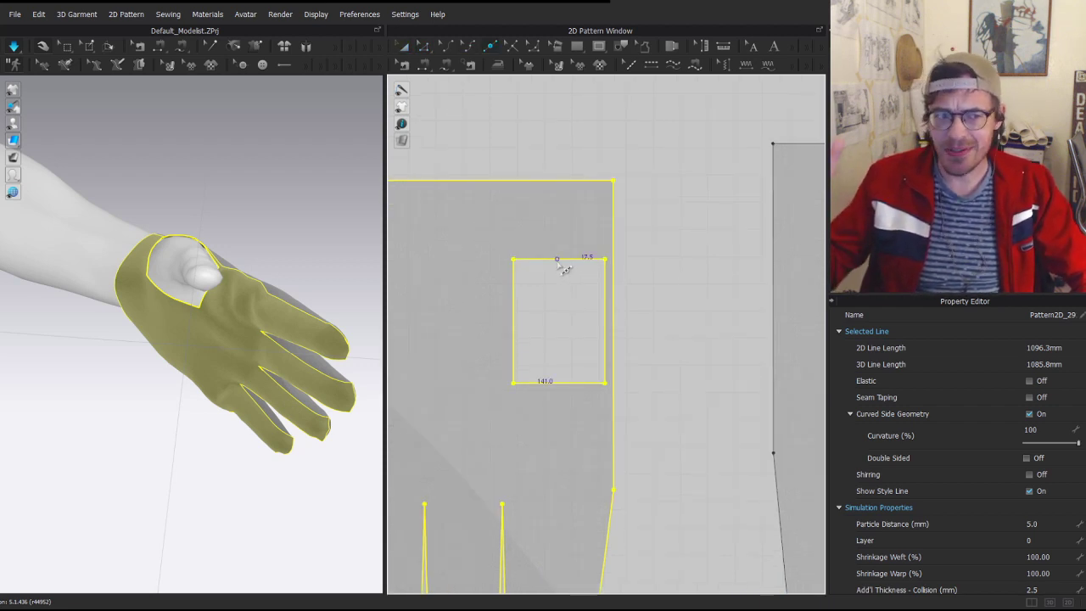
left_click(562, 259)
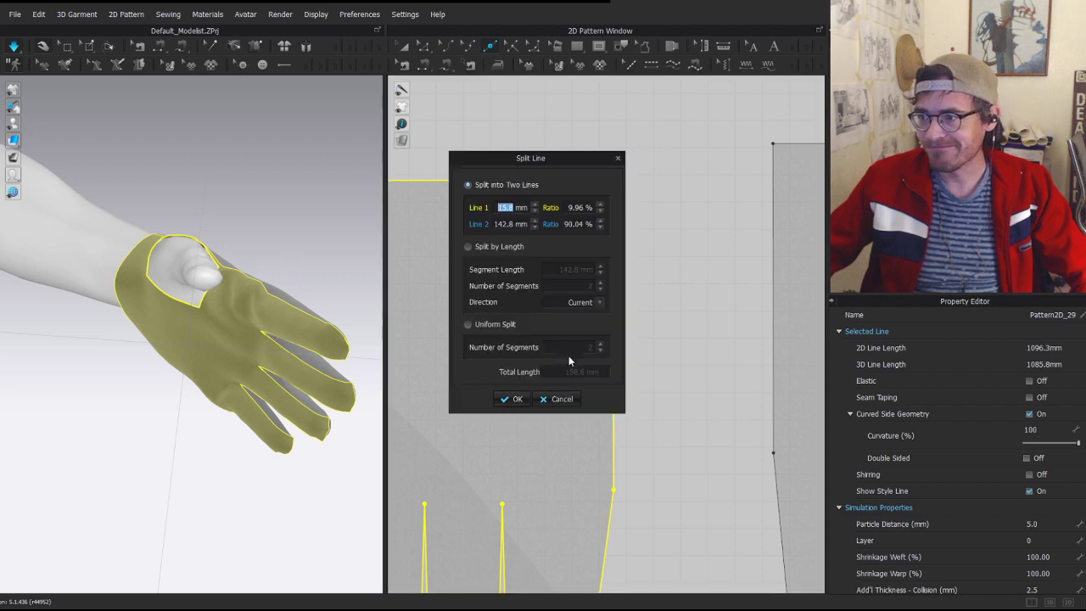
left_click(513, 400)
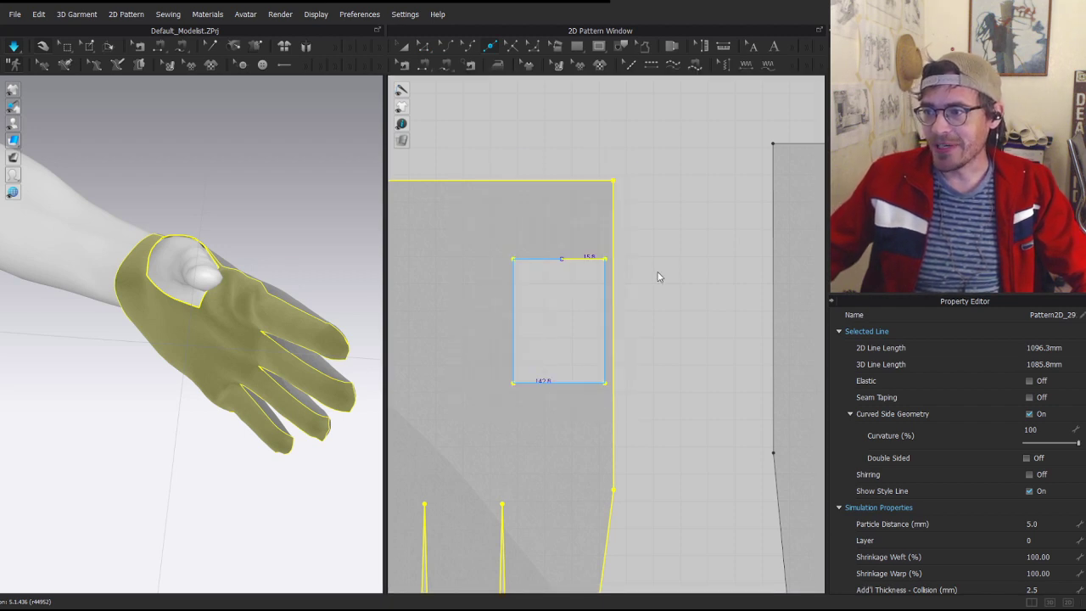
key("z")
left_click(562, 260)
left_click_drag(562, 259, 562, 231)
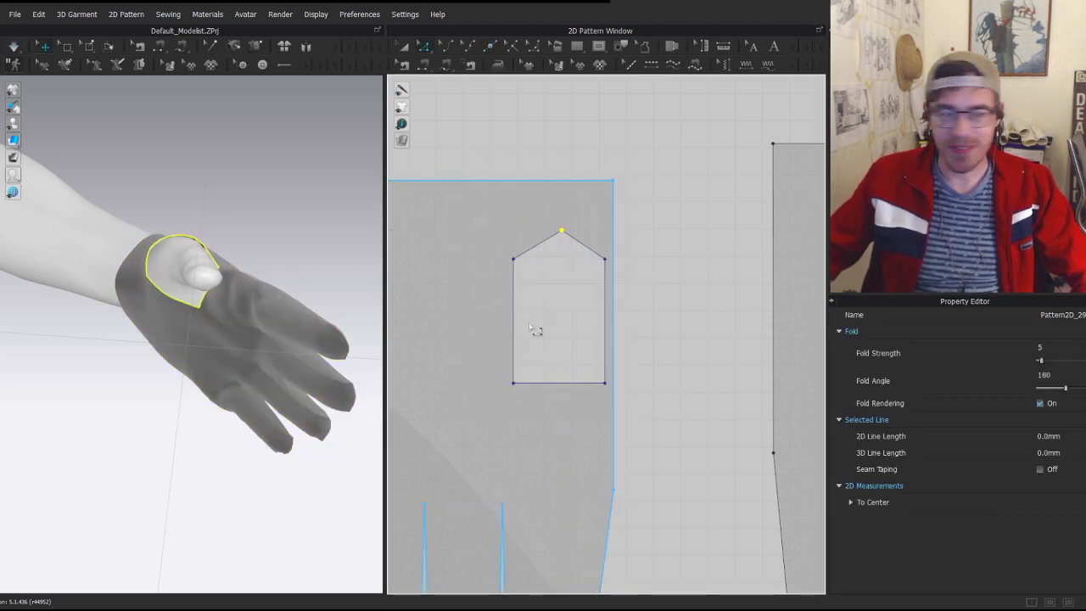
left_click(516, 261)
left_click_drag(514, 259, 502, 299)
- Switch to XnView and examine the thumb-opening shapes on the glove pattern references, including glove-pattern1.jpg
mouse_move(397, 609)
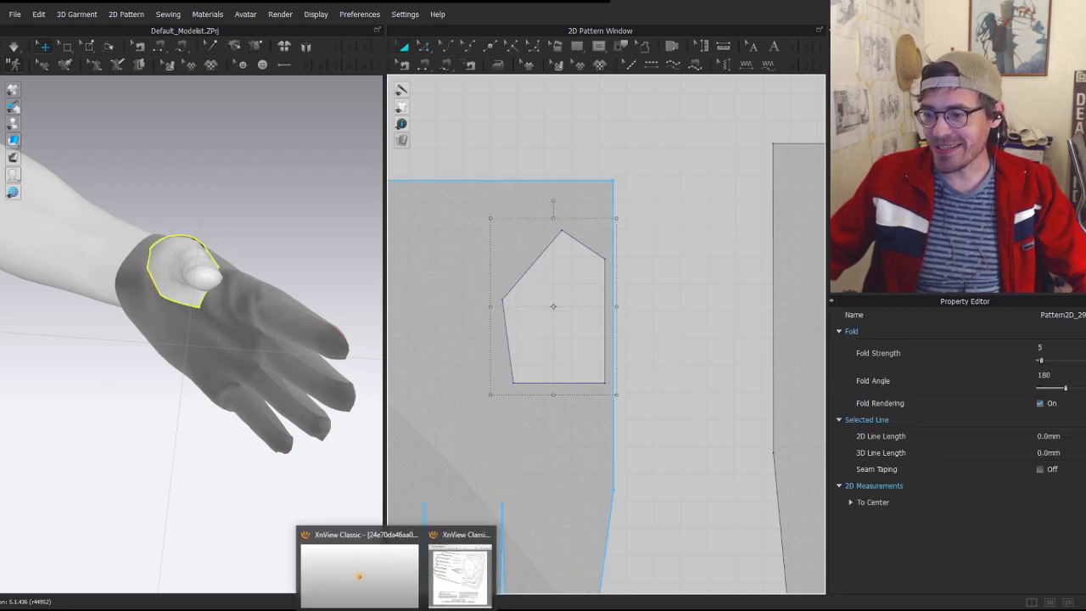
left_click(457, 573)
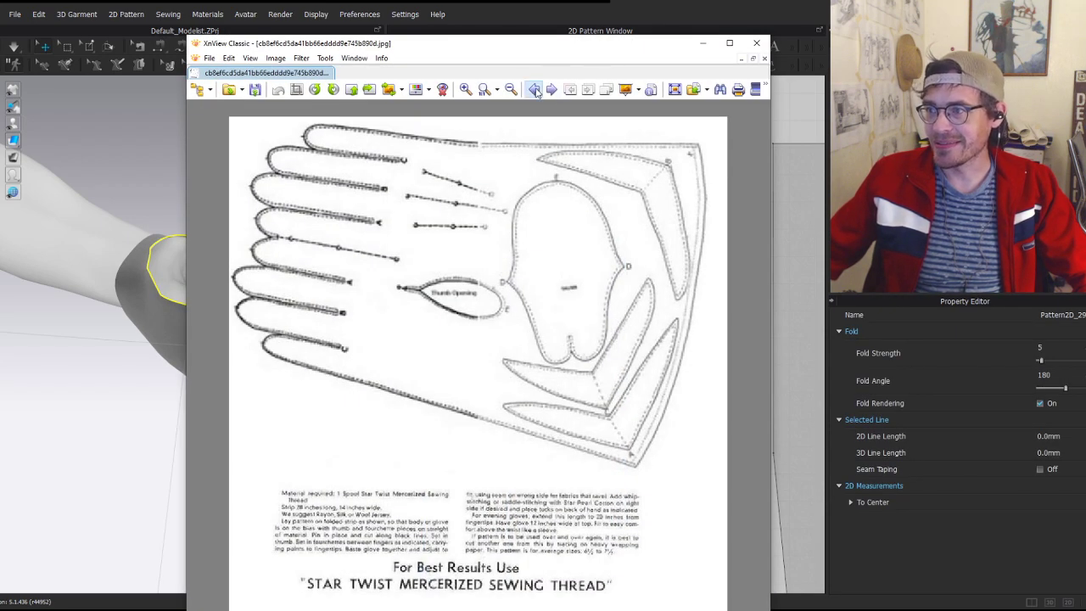
left_click(535, 90)
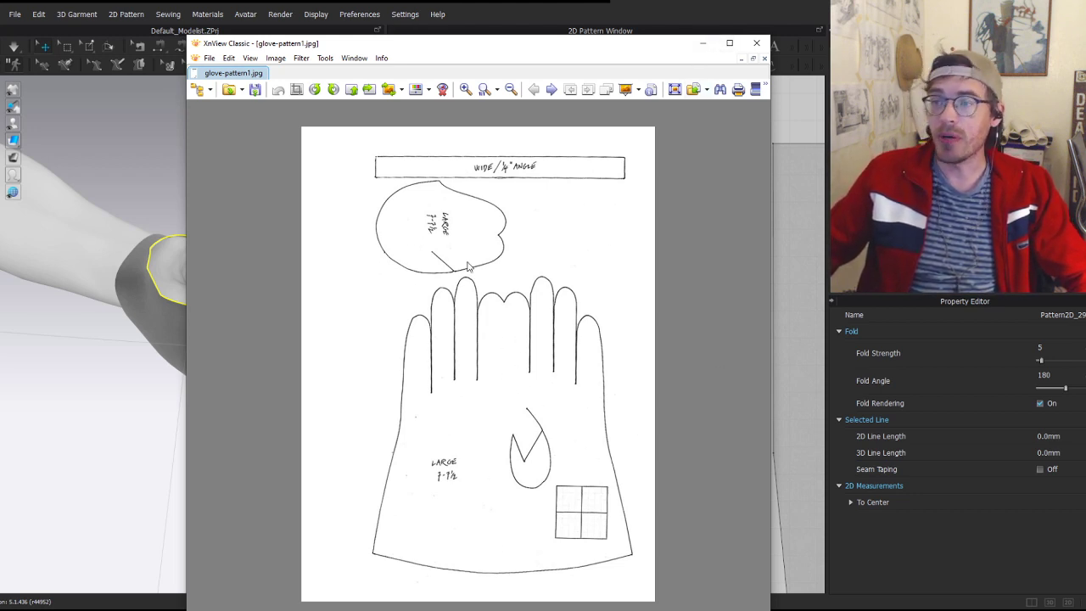
left_click(704, 43)
- Lower the thumb opening's upper right corner and curve both edges beside the peak and the right side edge outward
key("v")
scroll(622, 252, "up", 3)
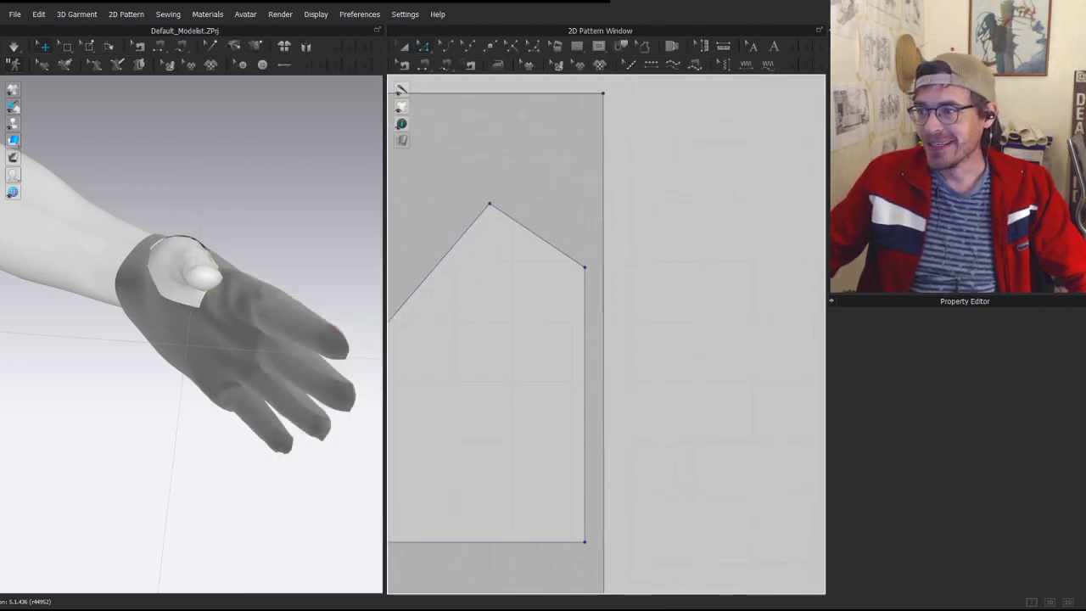
left_click(593, 273)
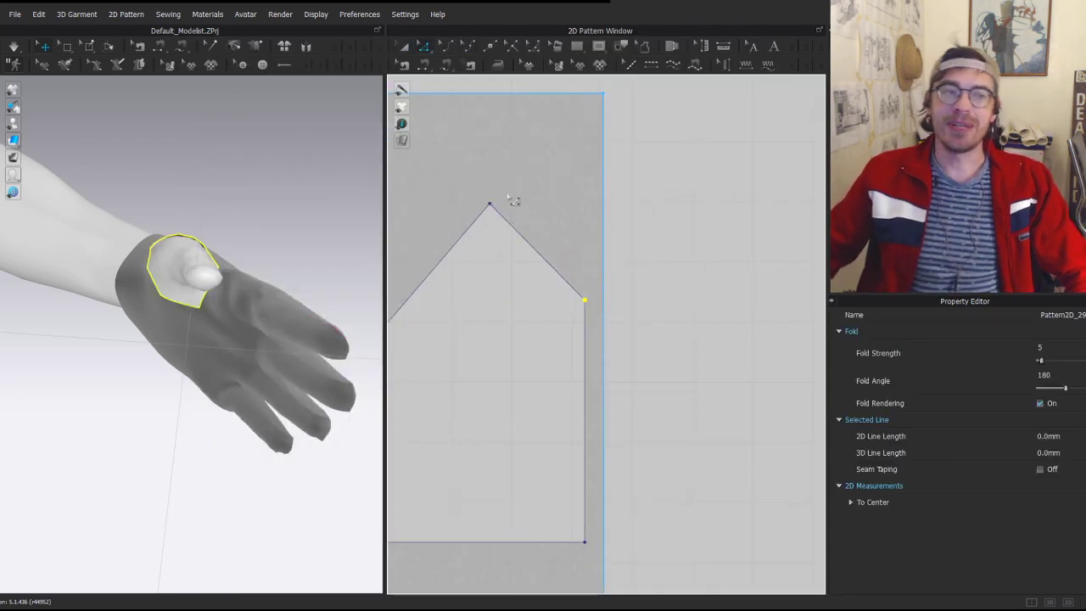
scroll(500, 330, "down", 4)
left_click_drag(463, 302, 450, 289)
left_click_drag(525, 290, 532, 282)
scroll(552, 355, "down", 1)
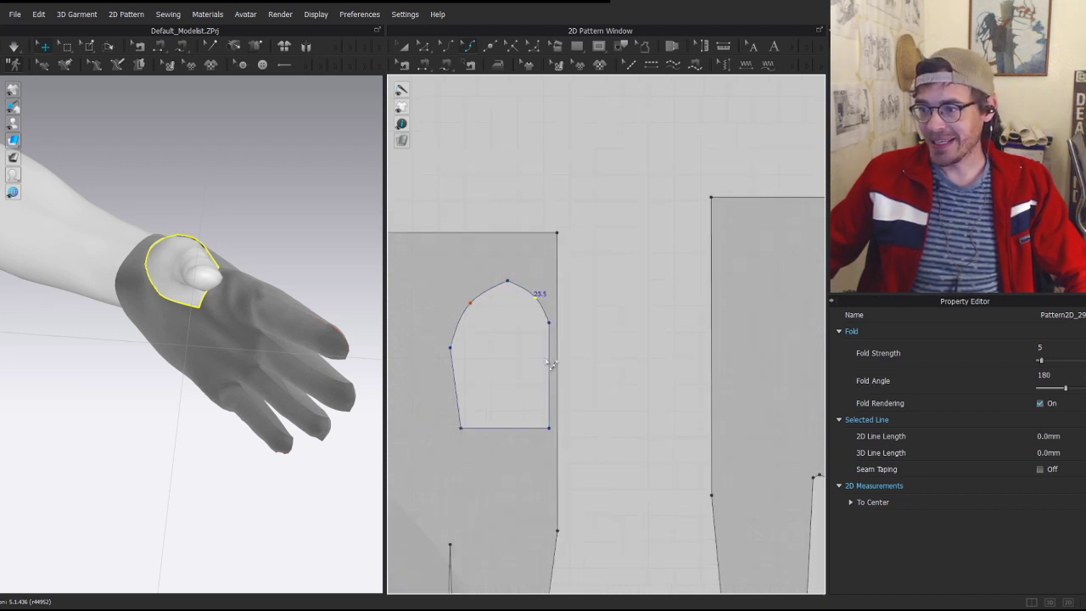
scroll(553, 365, "up", 3)
left_click_drag(549, 380, 555, 377)
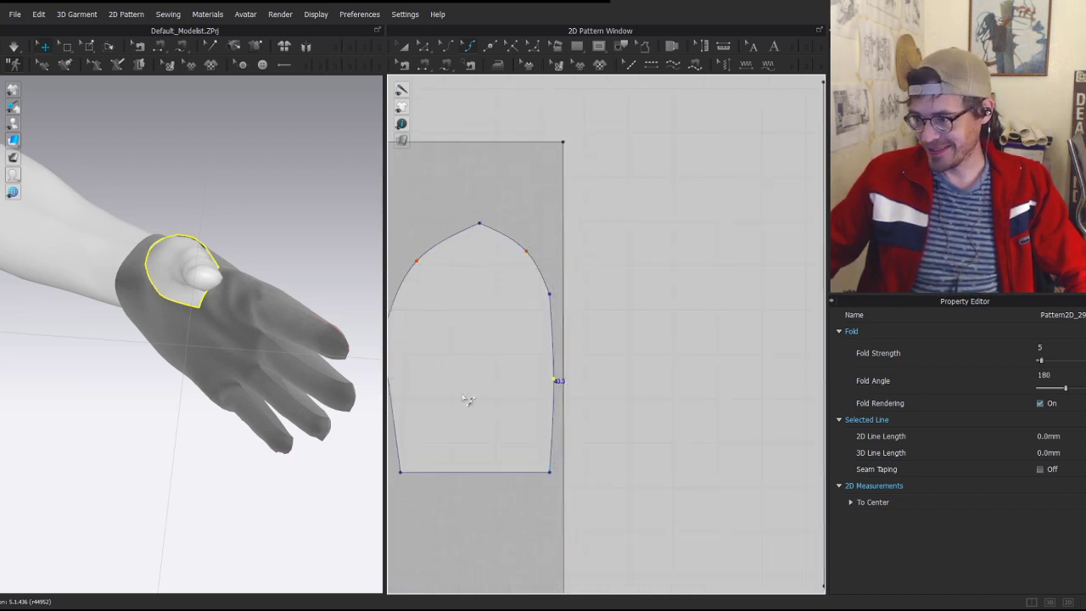
- Add a point on the thumb opening's lower edge, pull it up into a V-shaped notch and adjust the left tip
middle_click_drag(490, 431, 585, 368)
key("z")
left_click_drag(495, 409, 578, 305)
key("x")
left_click(578, 409)
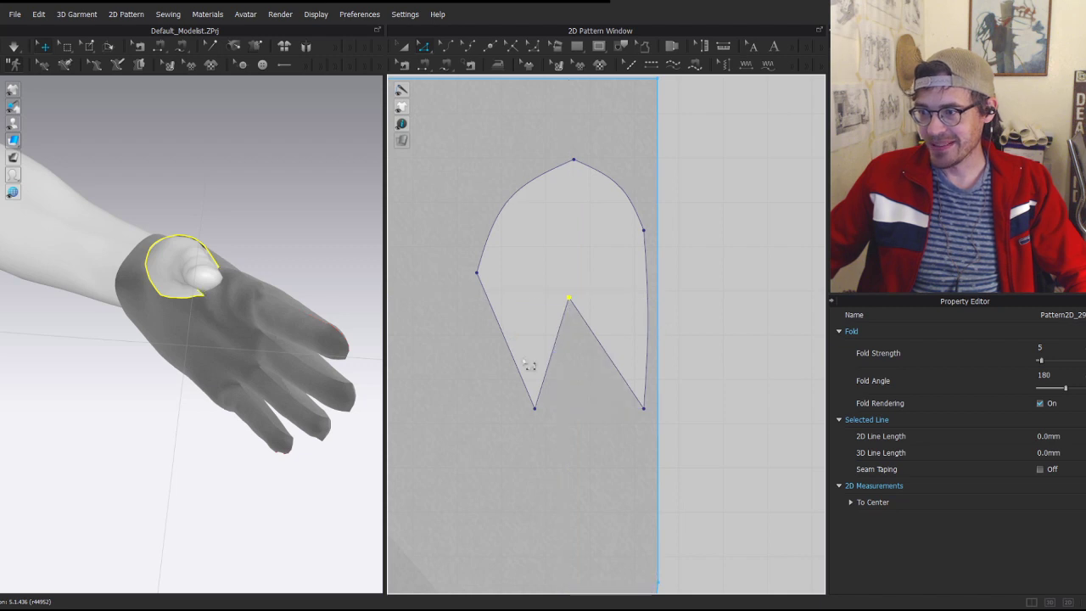
left_click_drag(536, 409, 542, 409)
- Curve the thumb opening's lower left edge outward and simulate the glove to check the fit around the thumb
key("v")
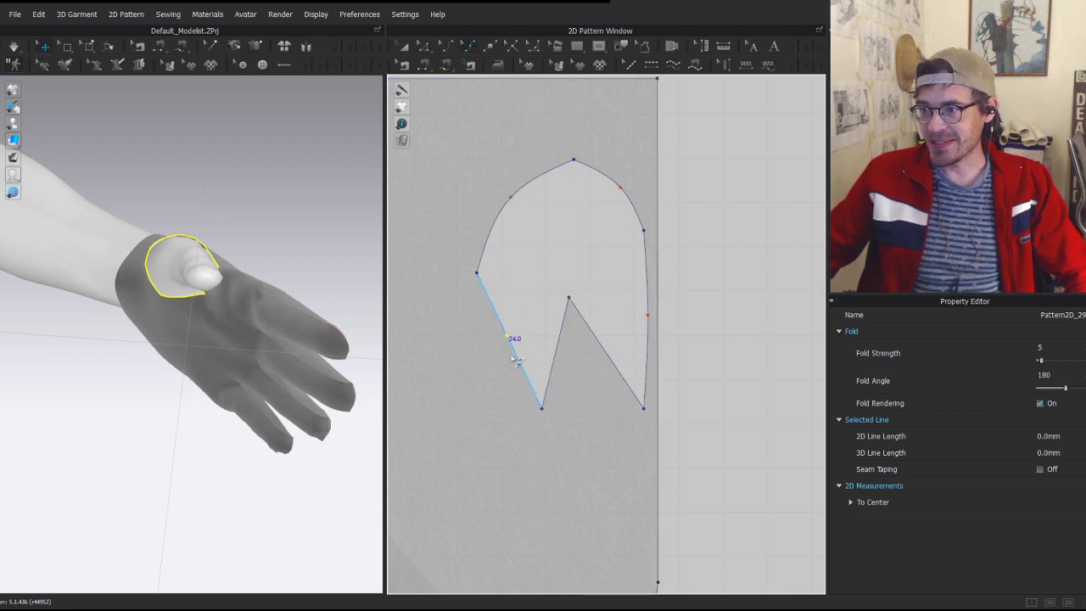
left_click_drag(512, 357, 504, 364)
key("z")
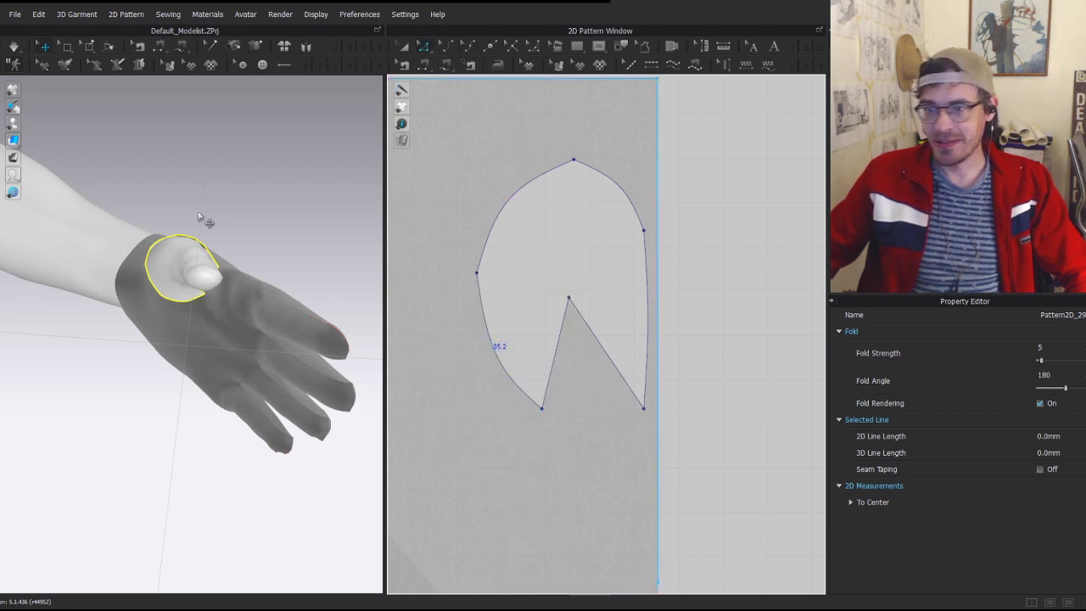
right_click_drag(253, 238, 147, 319)
scroll(187, 280, "up", 3)
key("space")
left_click(175, 303)
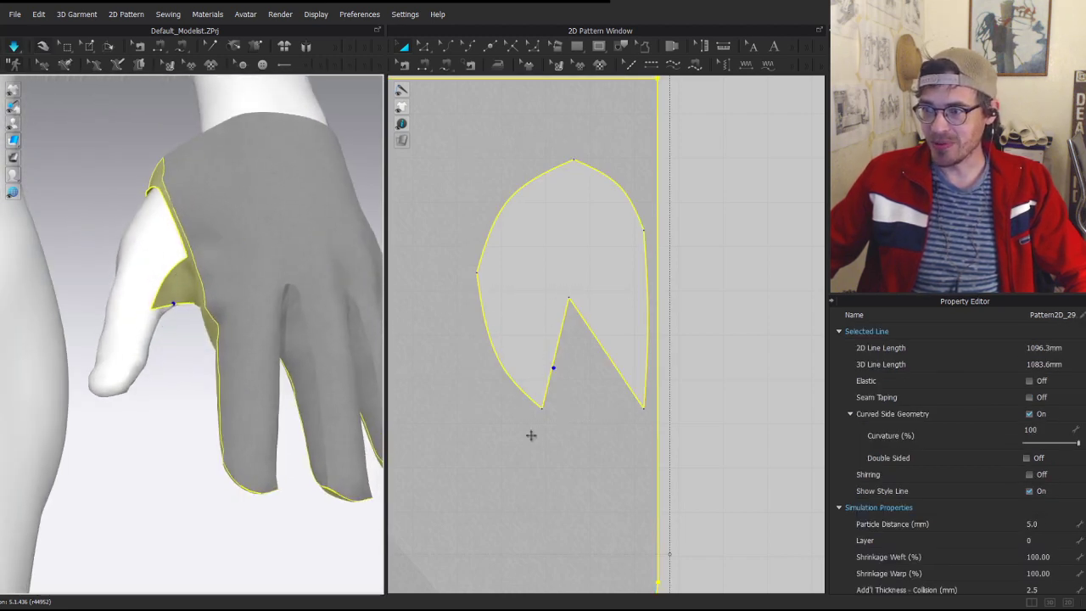
- Draw a diagonal internal line about 23.4 mm long from the notch's left tip towards the fingers
scroll(534, 472, "down", 3)
scroll(559, 483, "up", 3)
key("f")
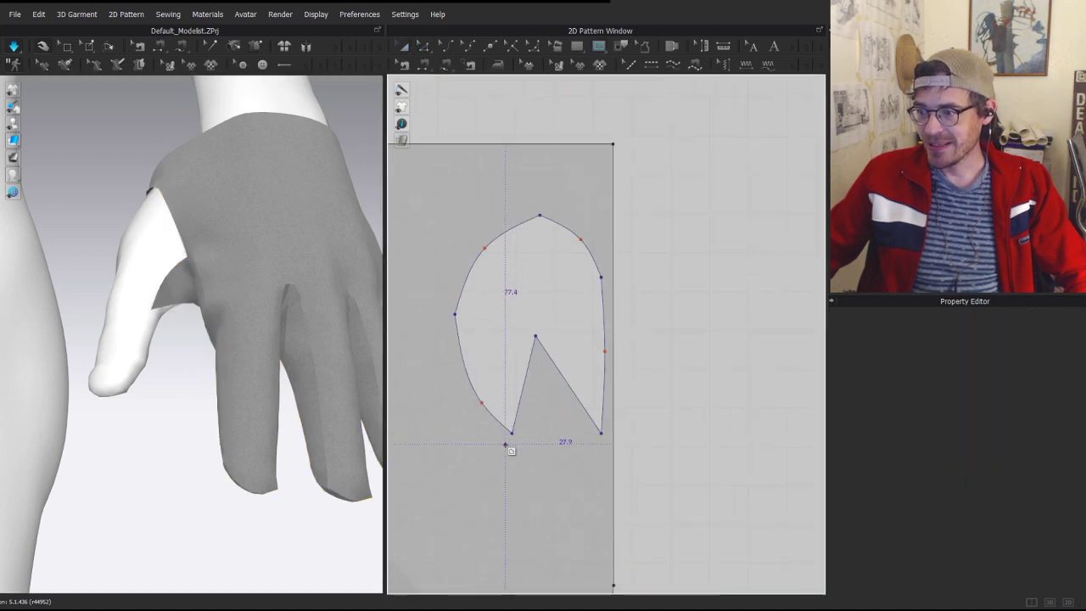
left_click(511, 433)
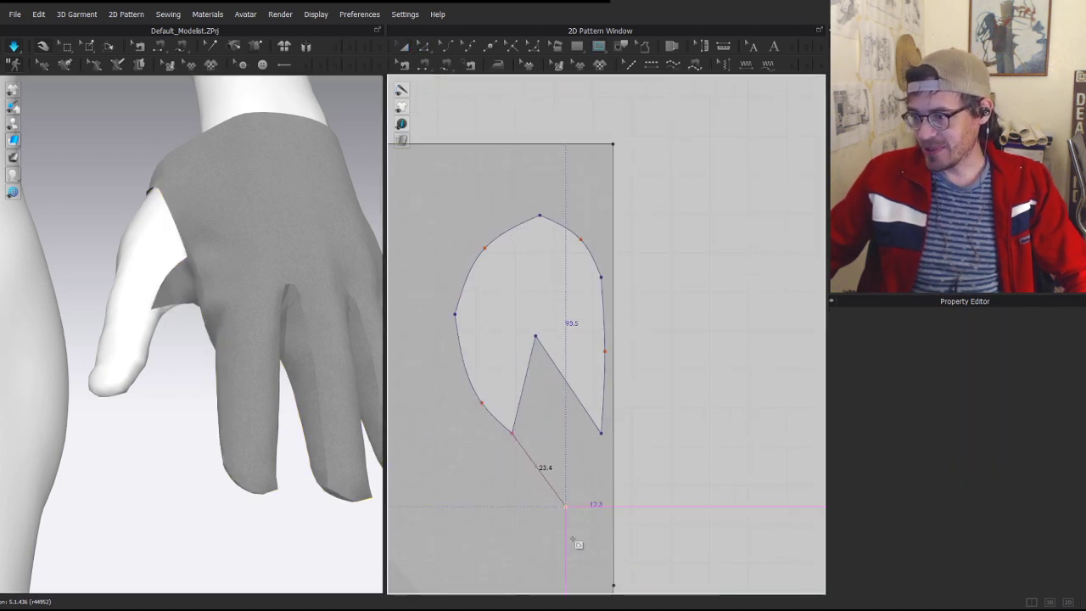
double_click(565, 506)
- Move the notch's left edge slightly towards the fingers and simulate the glove to check the opening from the thumb side
key("z")
middle_click_drag(539, 466, 563, 356)
scroll(541, 339, "up", 3)
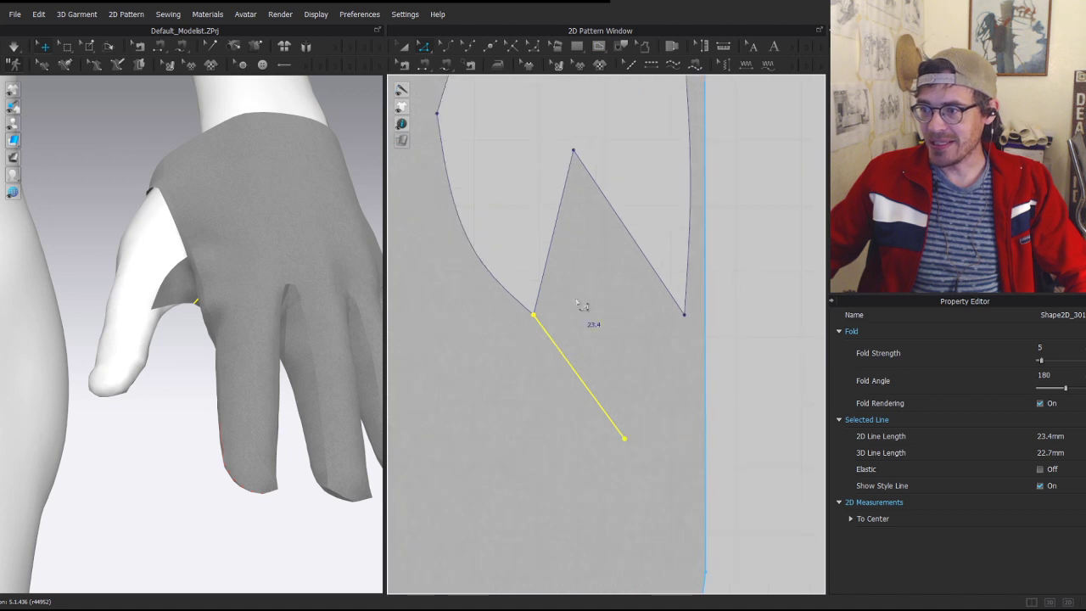
left_click_drag(559, 286, 537, 335)
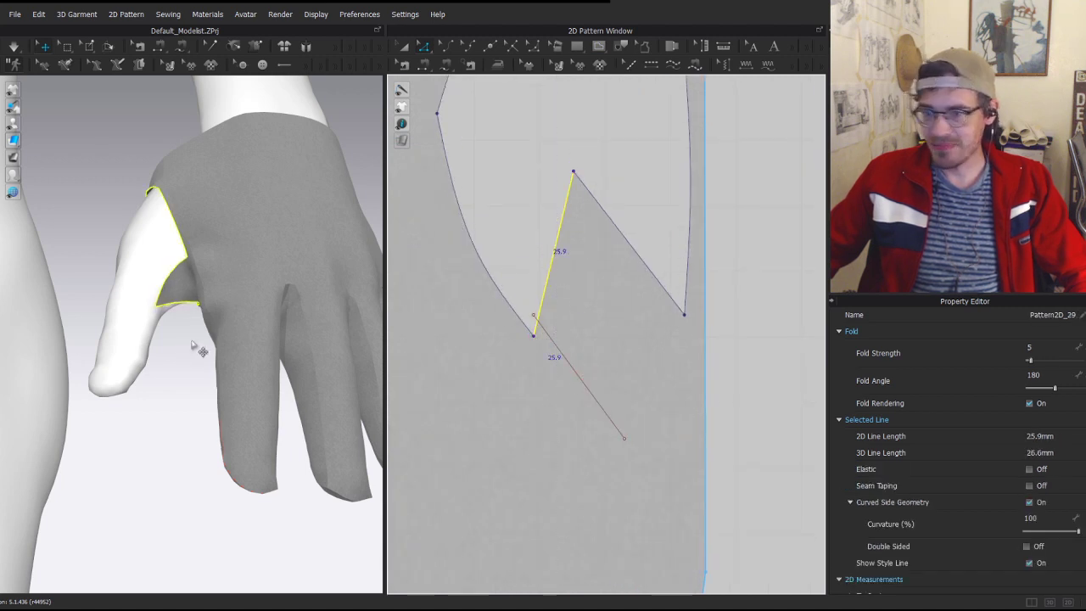
right_click_drag(192, 346, 228, 315)
key("space")
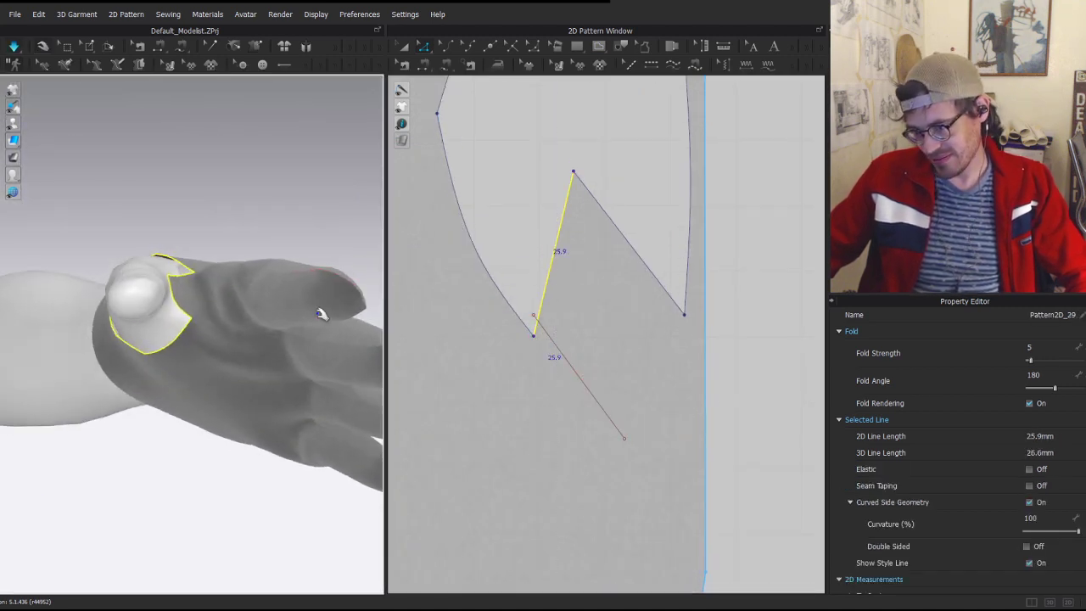
- Reshape the internal line into a longer curve starting at the notch's left tip and move that tip slightly outward
left_click(554, 355)
mouse_move(534, 318)
left_mouse_down()
mouse_move(542, 344)
mouse_move(536, 336)
left_mouse_up()
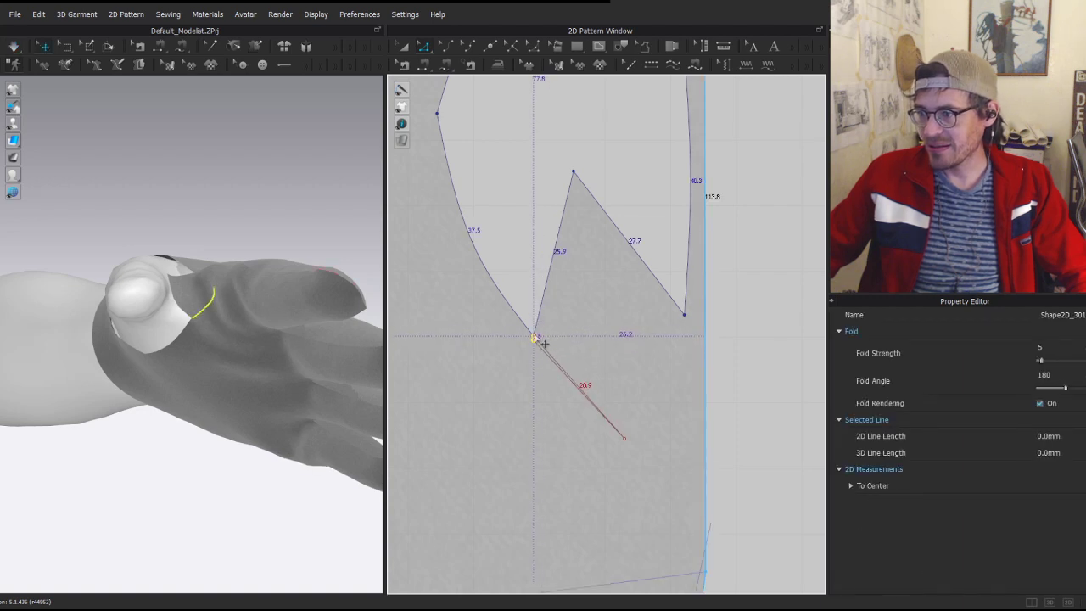
left_click(683, 501)
left_click_drag(626, 443, 640, 456)
key("v")
left_click_drag(570, 390, 573, 394)
key("z")
left_click_drag(553, 324, 527, 342)
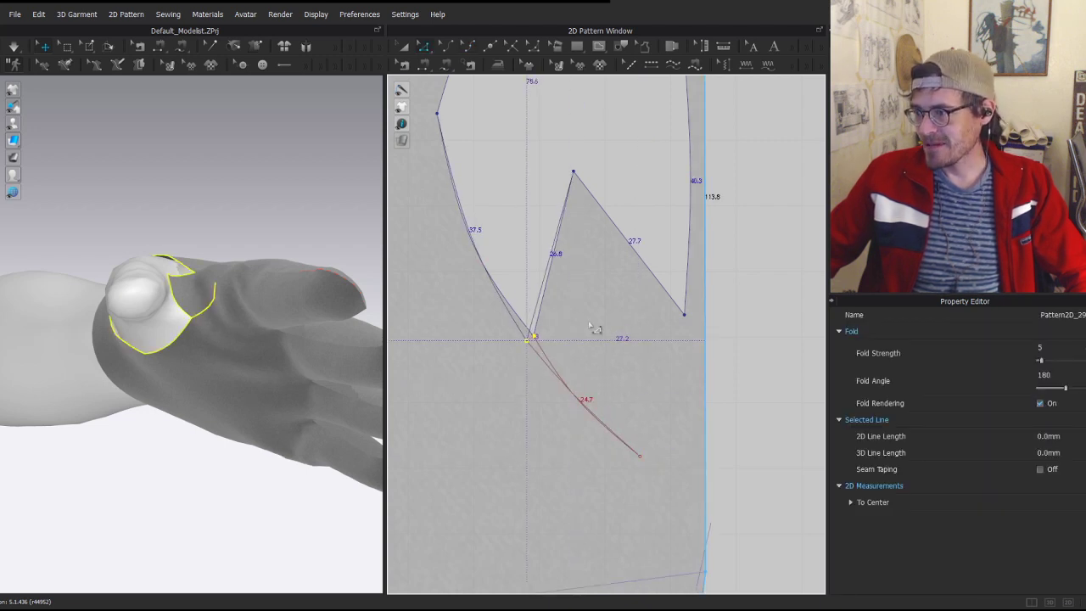
- Simulate the front piece and examine the notched thumb opening around the avatar's thumb
key("a")
scroll(560, 348, "down", 3)
left_click(195, 286)
key("space")
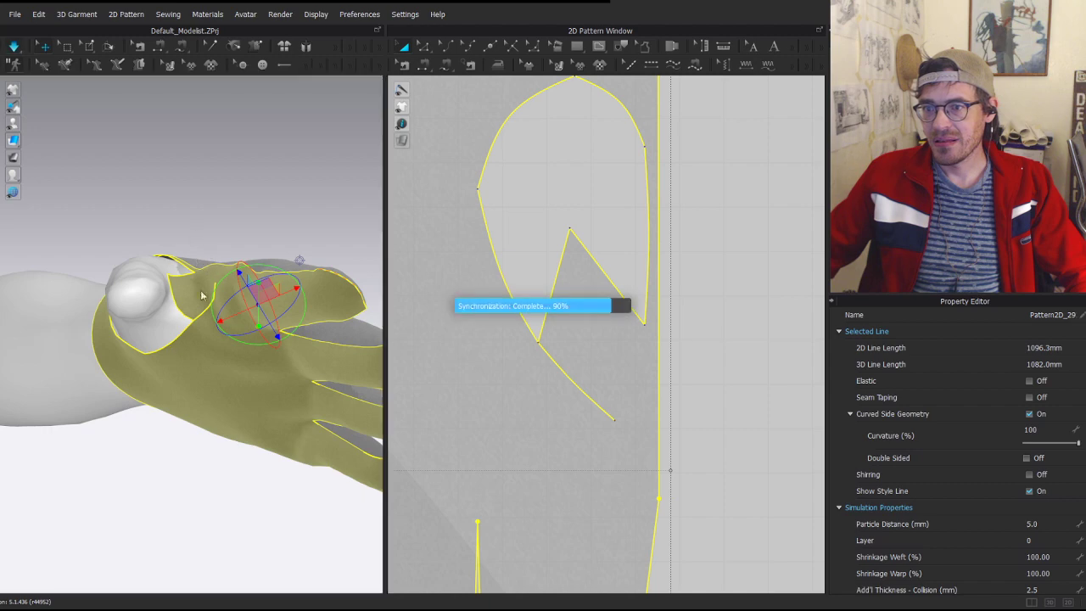
right_click_drag(201, 248, 208, 246)
right_click_drag(229, 205, 241, 236)
- Adjust the far end of the curved internal line and nudge the thumb opening outline away from it
key("z")
left_click_drag(626, 399, 614, 420)
key("a")
scroll(537, 357, "down", 4)
left_click_drag(540, 297, 536, 300)
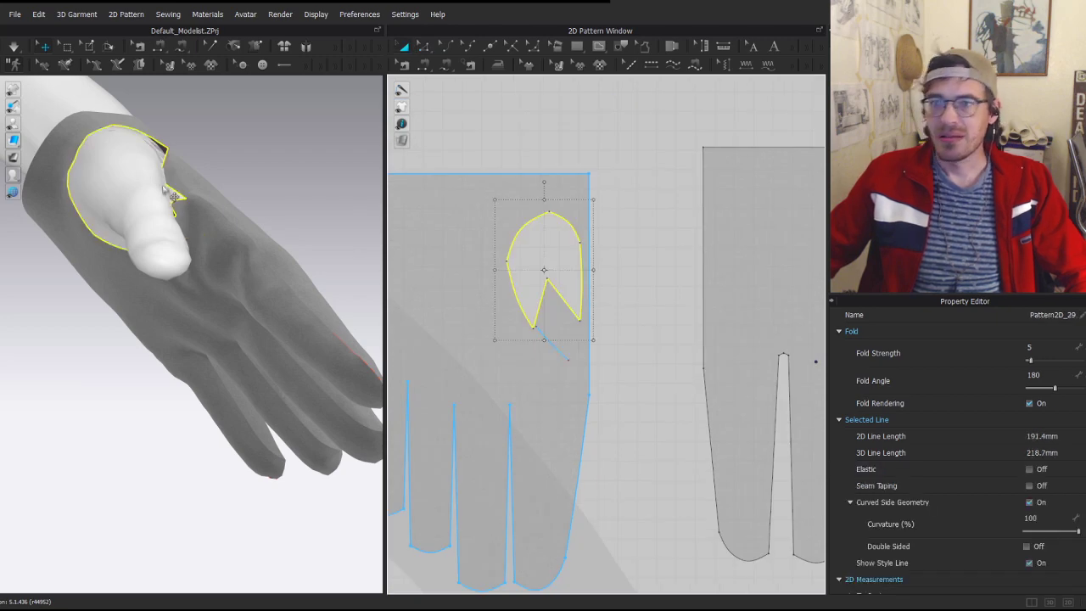
- Raise the thumb opening's notch apex and lower right tip slightly towards the wrist and nudge the outline away from the side seam
right_click_drag(195, 220, 146, 291)
left_click(180, 202)
left_click_drag(111, 141, 163, 168)
scroll(577, 233, "up", 4)
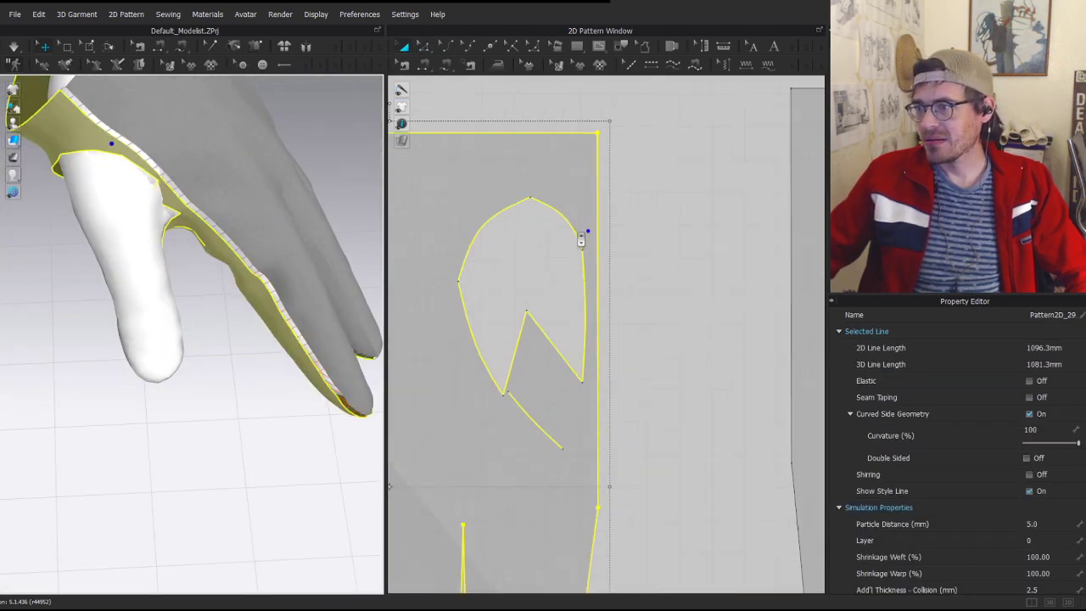
key("z")
left_click(584, 429)
left_click_drag(584, 428, 584, 419)
mouse_move(512, 336)
left_mouse_down()
mouse_move(499, 344)
mouse_move(506, 325)
left_mouse_up()
key("a")
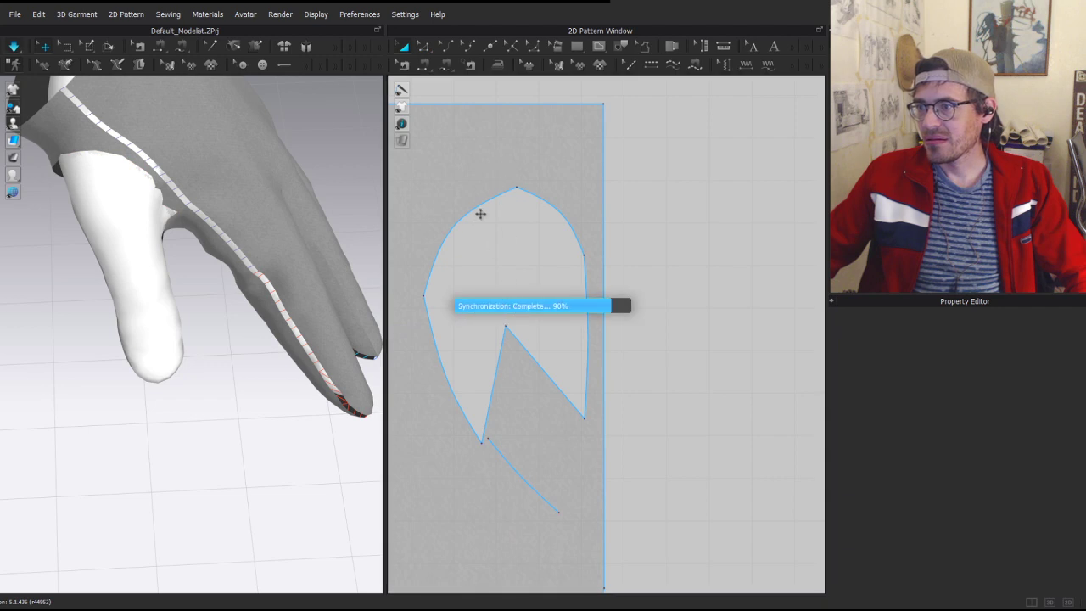
left_click(550, 289)
- Raise the thumb opening's peak towards the wrist, round the edges beside it and move the left side point inward
key("v")
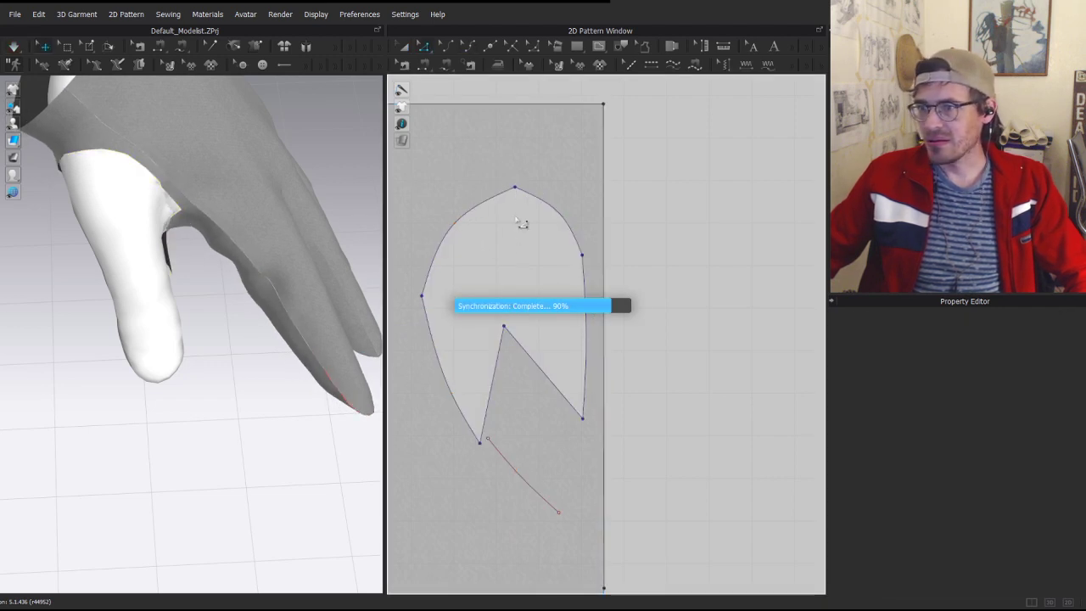
left_click(521, 197)
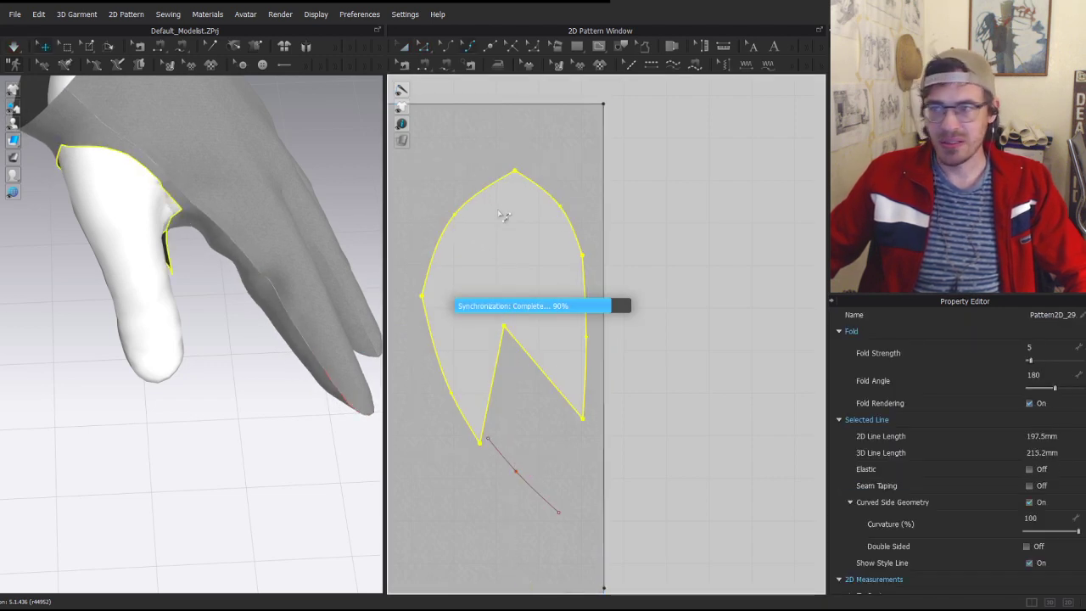
left_click_drag(482, 193, 543, 183)
left_click_drag(456, 215, 451, 212)
key("z")
left_click_drag(423, 296, 430, 297)
- Simulate the glove and check the reshaped thumb opening from the palm side
key("space")
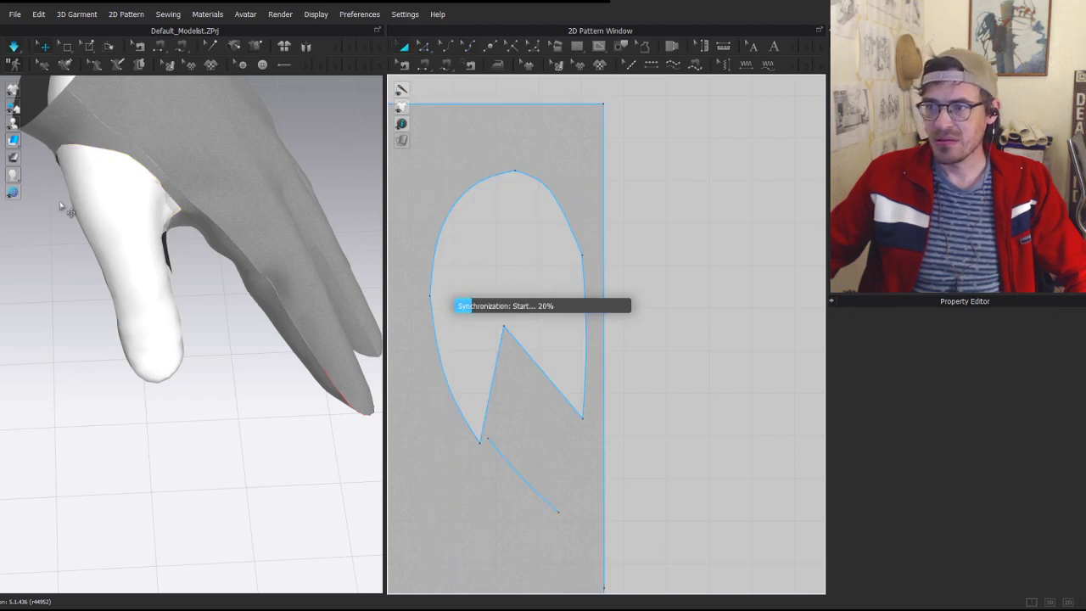
right_click_drag(87, 433, 266, 275)
left_click(210, 286)
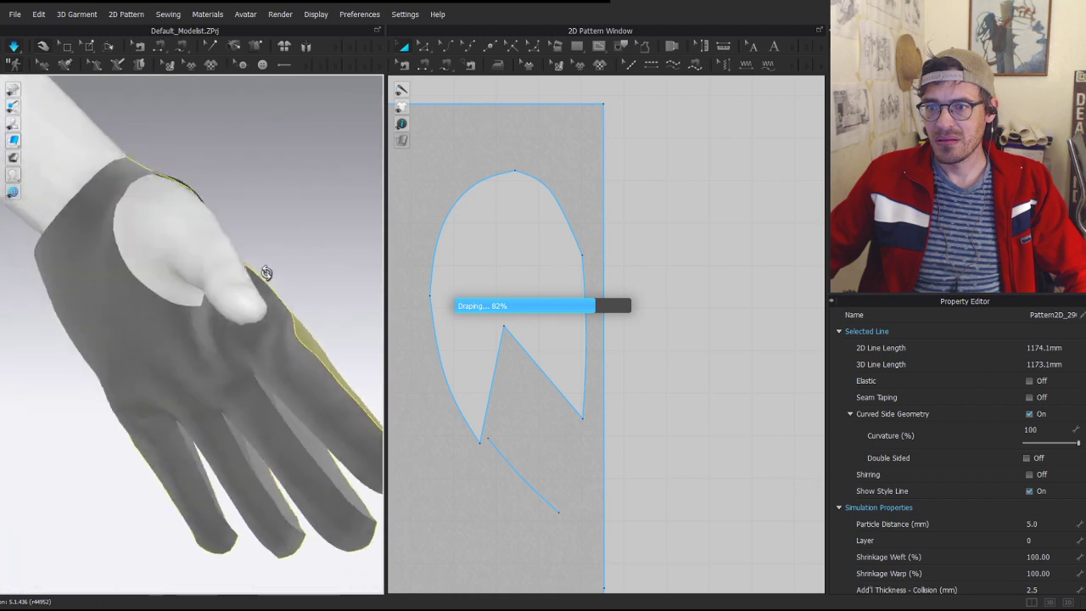
- Stop the simulation and move the short internal line so its upper end meets the thumb hole's lower corner
key("space")
left_click(92, 300)
scroll(586, 267, "down", 3)
scroll(557, 346, "up", 3)
left_click(562, 342)
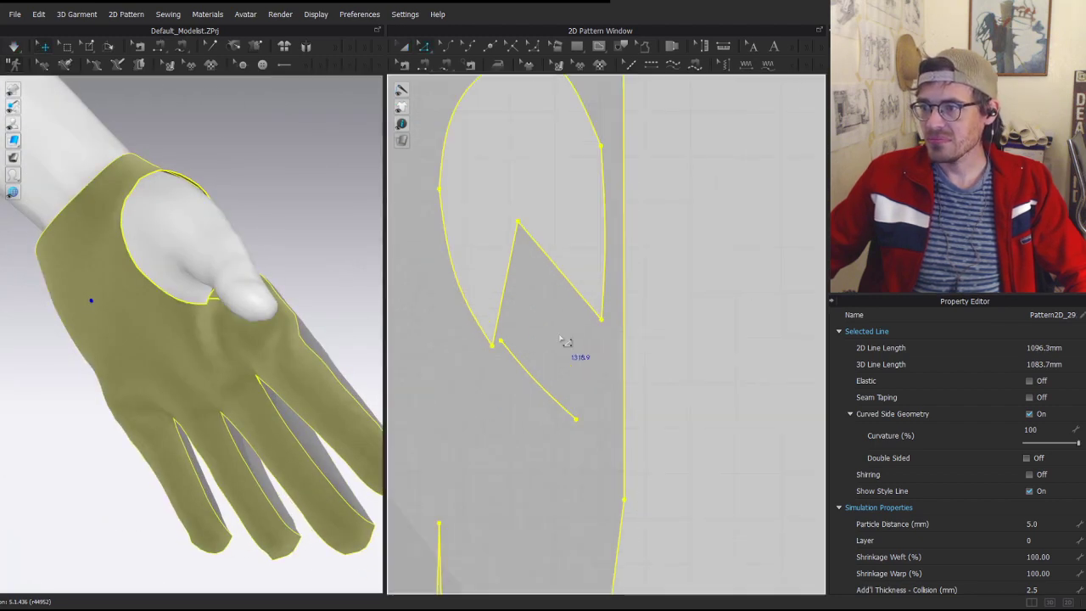
key("z")
mouse_move(532, 379)
left_mouse_down()
mouse_move(521, 385)
mouse_move(538, 398)
mouse_move(524, 385)
left_mouse_up()
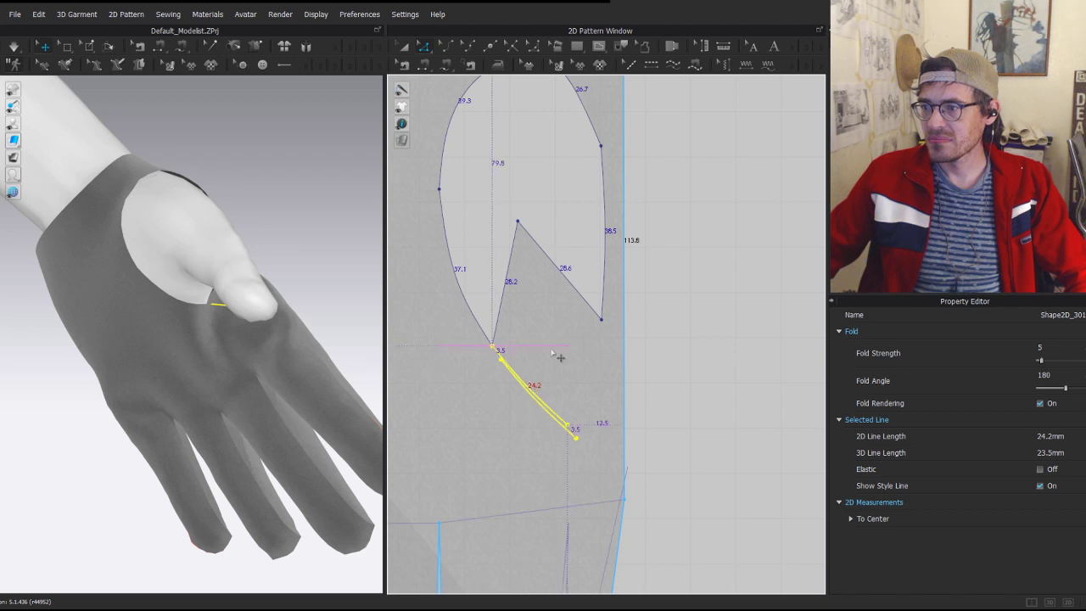
left_click(629, 341)
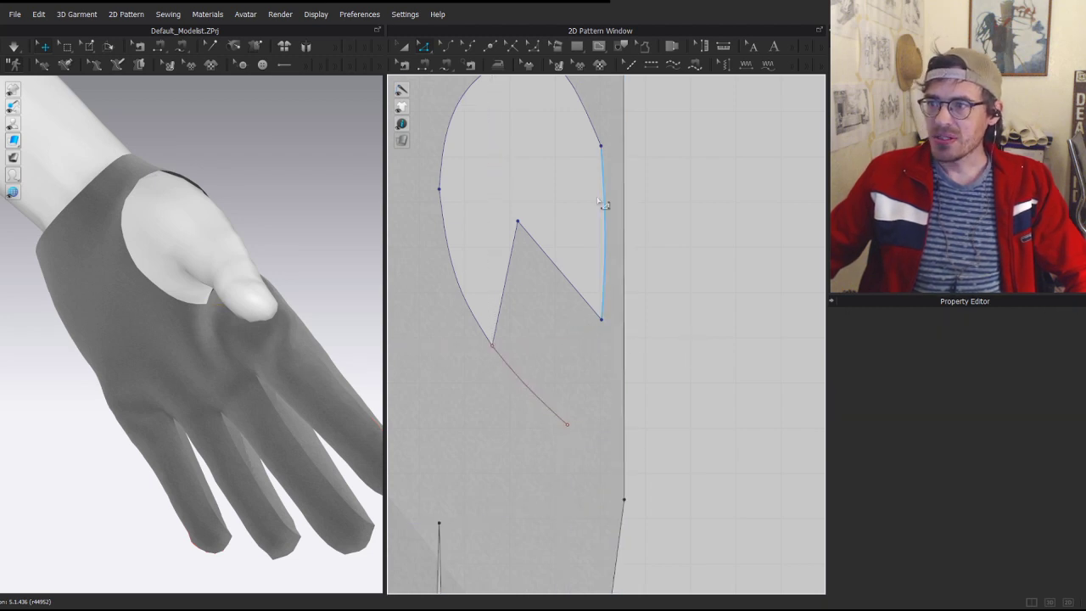
- Move the free lower end of the internal line below the thumb hole to make the line about 25 mm long
scroll(541, 272, "down", 3)
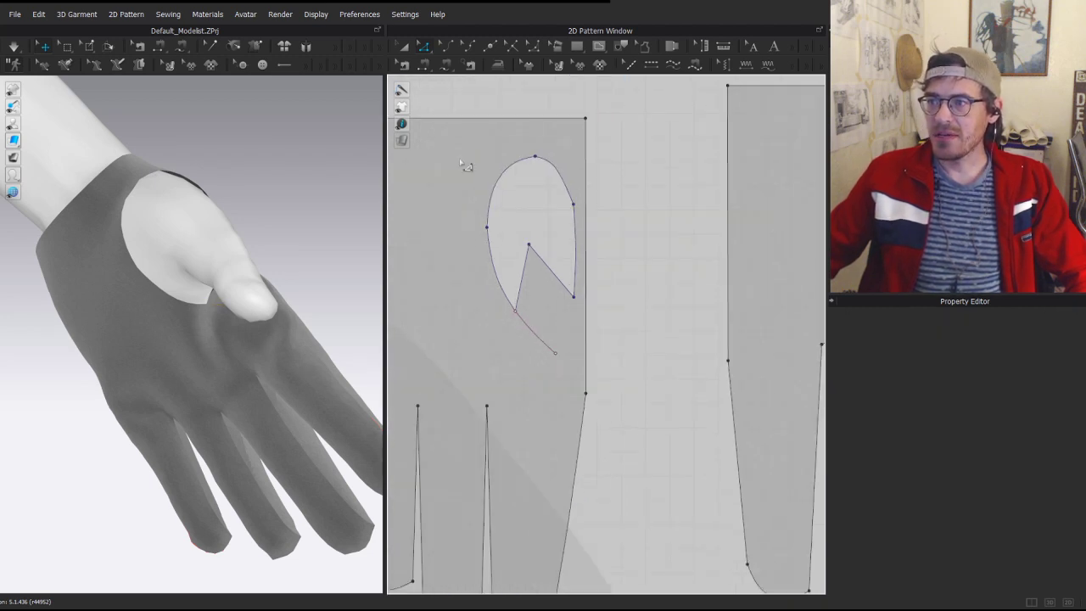
left_click(560, 357)
left_click(561, 318)
scroll(531, 341, "up", 3)
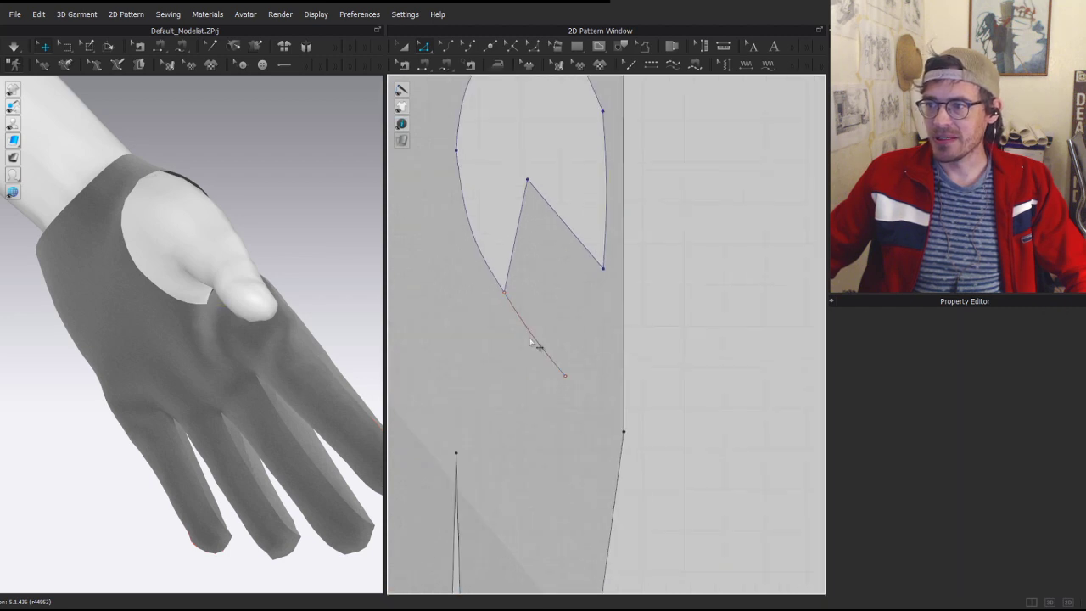
left_click(529, 326)
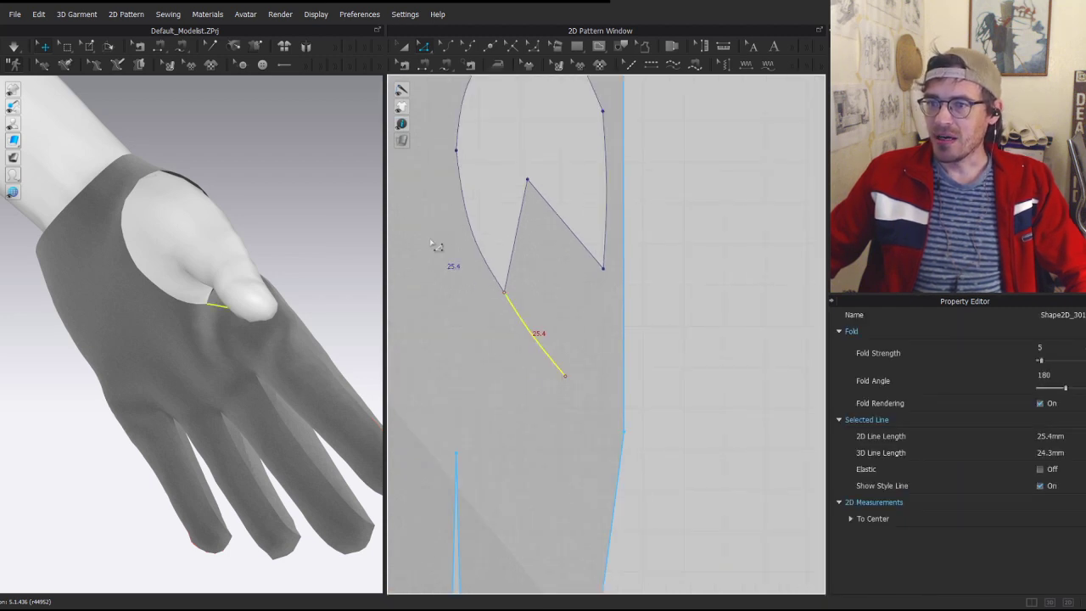
- Cut the glove pattern along the short internal line extending from the thumb hole
right_click(514, 308)
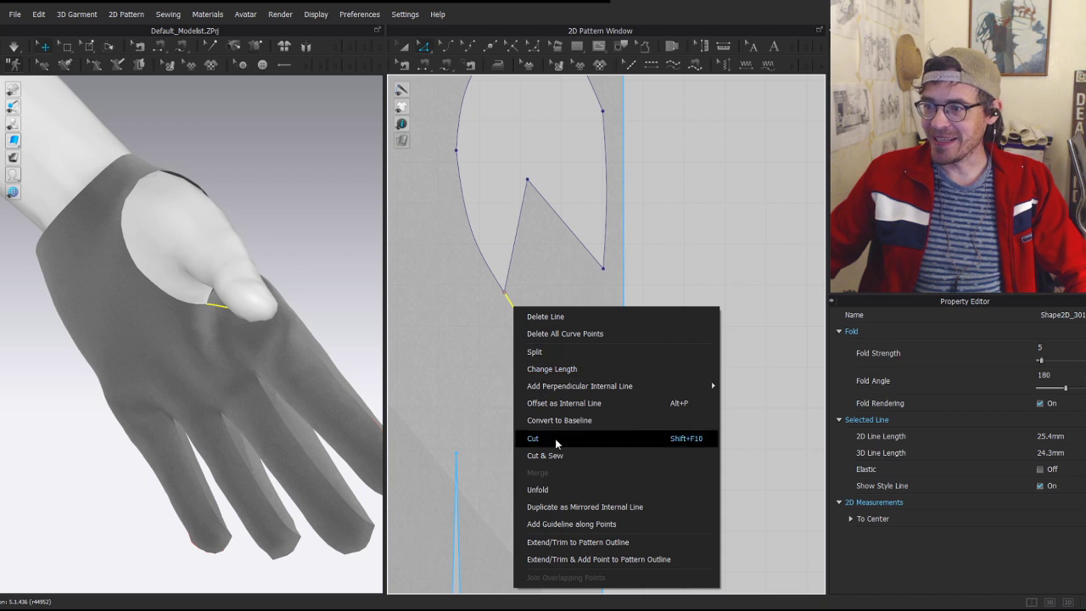
left_click(557, 439)
scroll(496, 239, "up", 8)
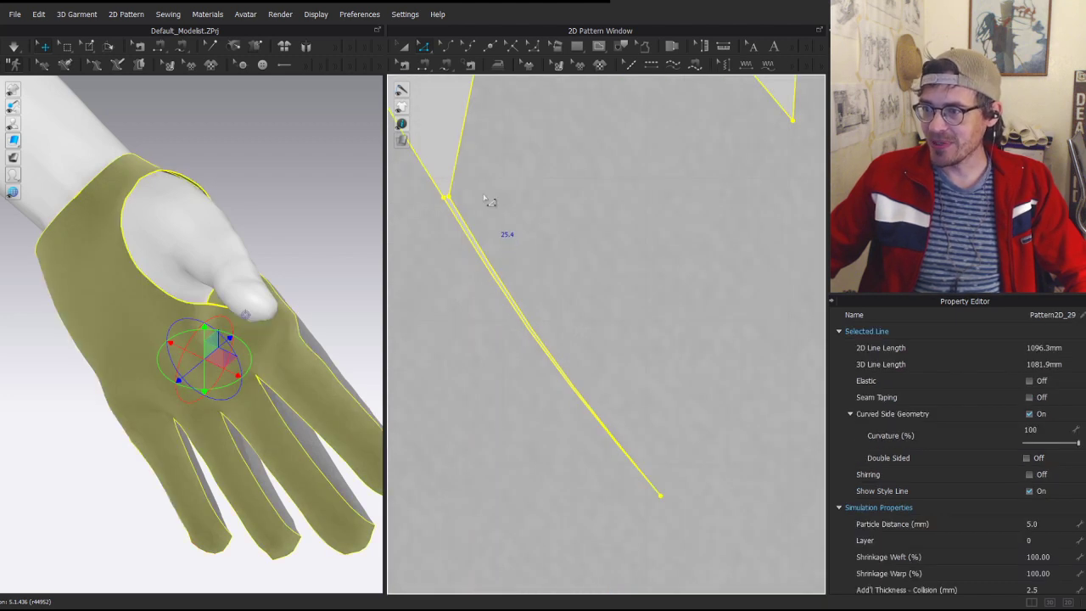
scroll(569, 331, "down", 8)
key("a")
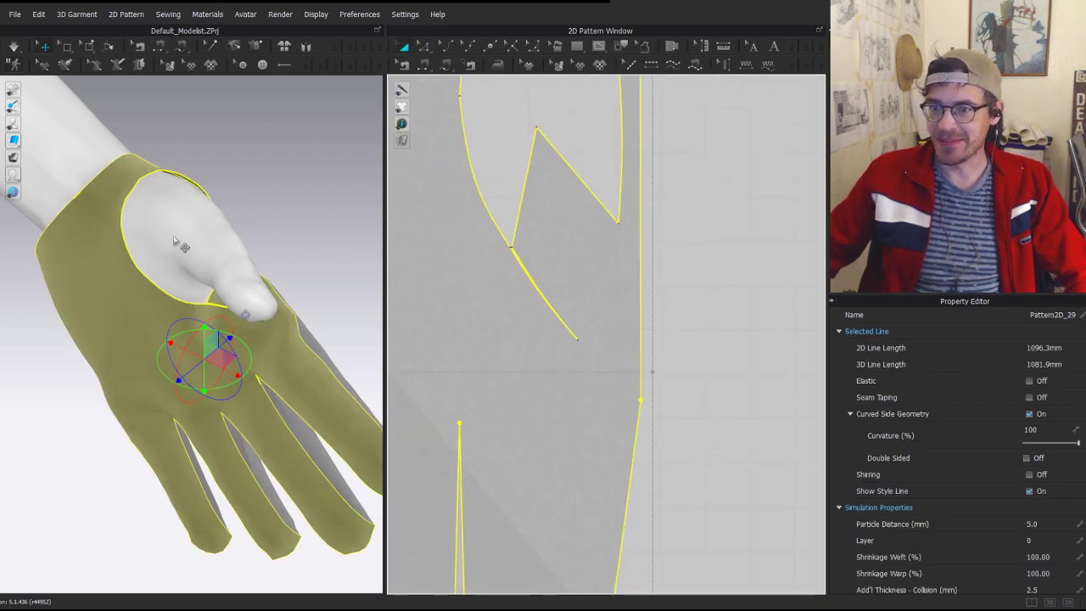
- Run the simulation and pull the palm flap beside the thumb outward to open the new cut, then stop simulating
mouse_move(276, 151)
right_mouse_down()
mouse_move(204, 181)
mouse_move(251, 144)
mouse_move(284, 223)
mouse_move(281, 144)
right_mouse_up()
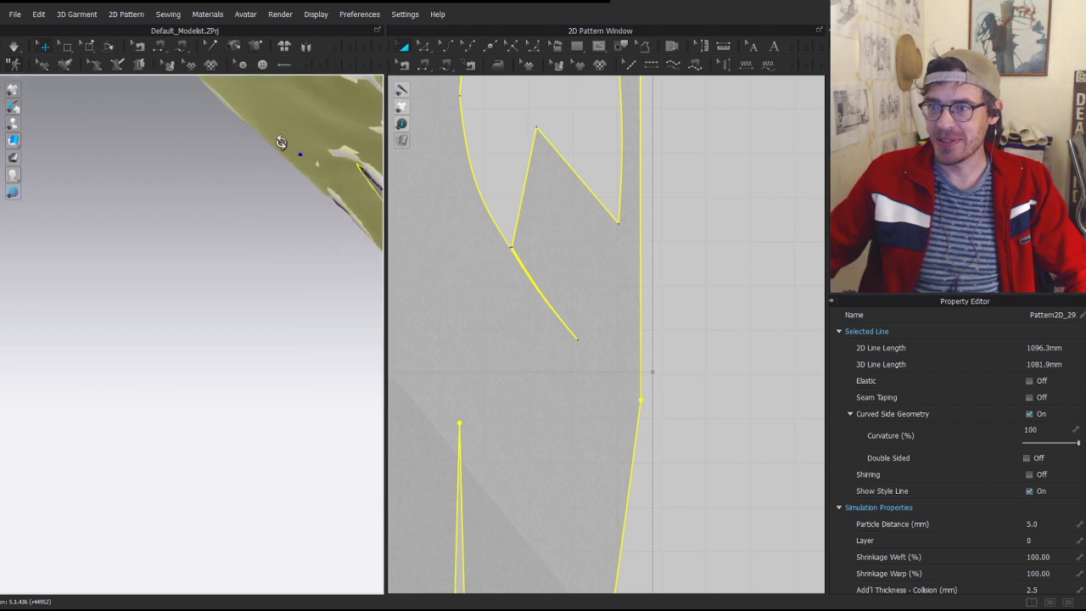
middle_click_drag(323, 128, 183, 250)
key("space")
right_click_drag(236, 158, 107, 252)
middle_click_drag(107, 252, 181, 247)
left_click_drag(182, 248, 159, 260)
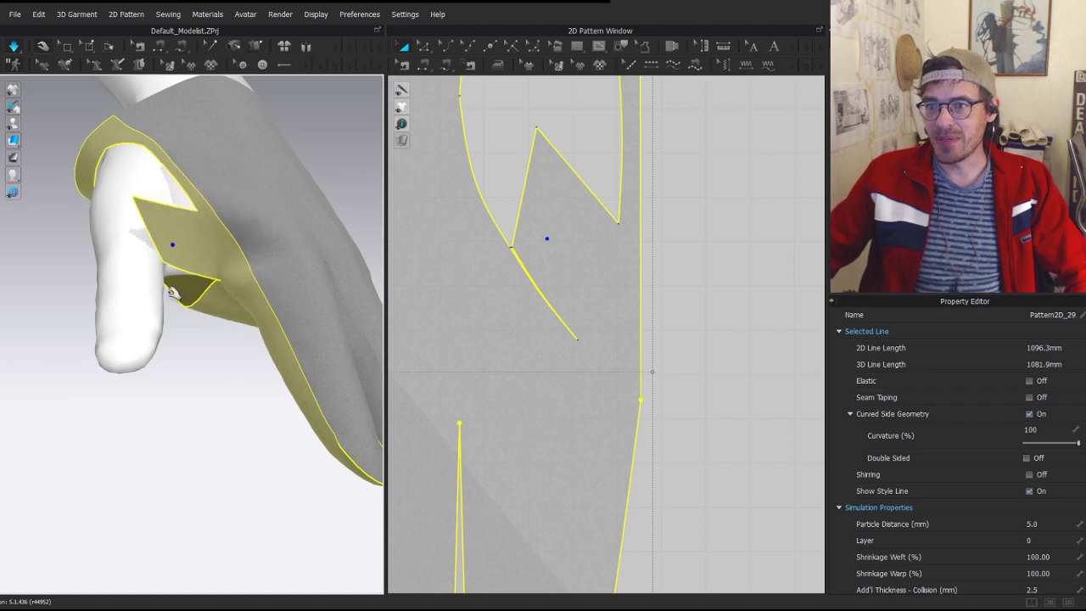
key("space")
- Draw a rectangular pattern piece with a perimeter of about 339 mm beside the glove pattern with the thumb hole
left_click(668, 176)
scroll(158, 231, "down", 10)
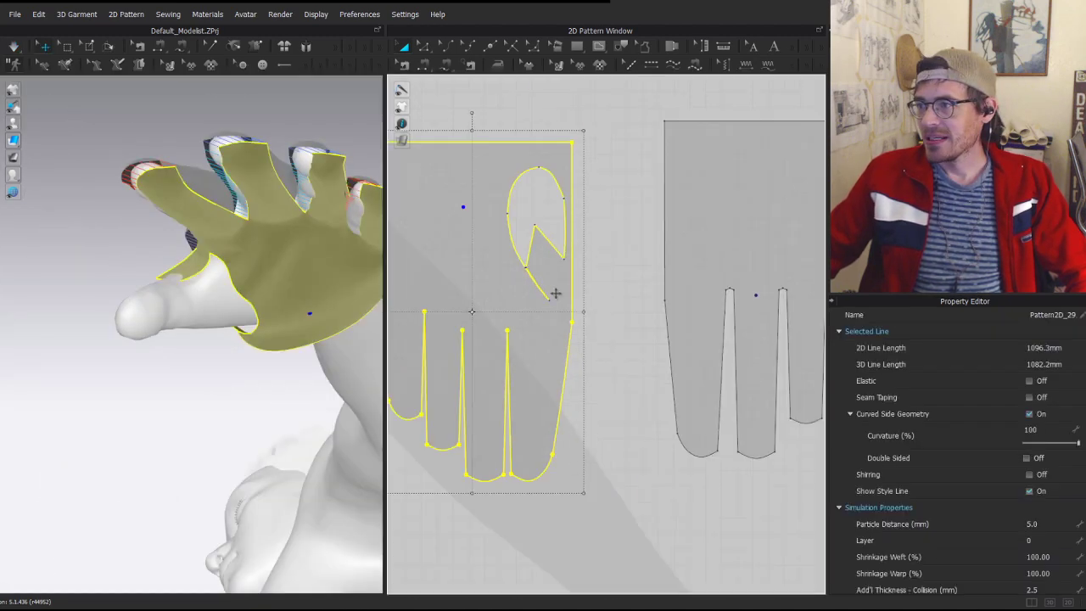
scroll(635, 284, "down", 4)
scroll(593, 238, "up", 5)
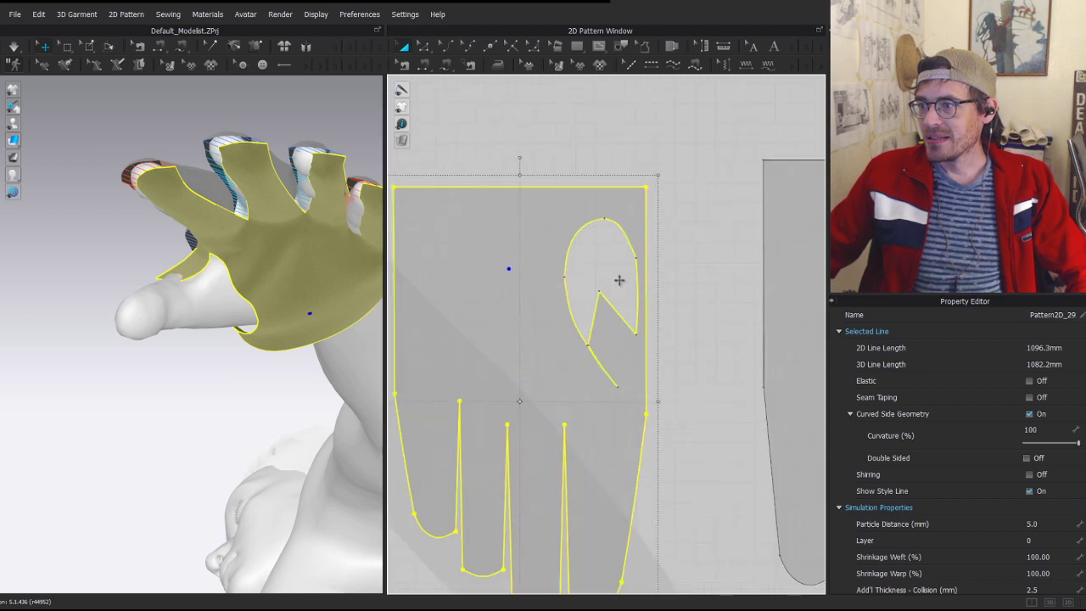
left_click(688, 258)
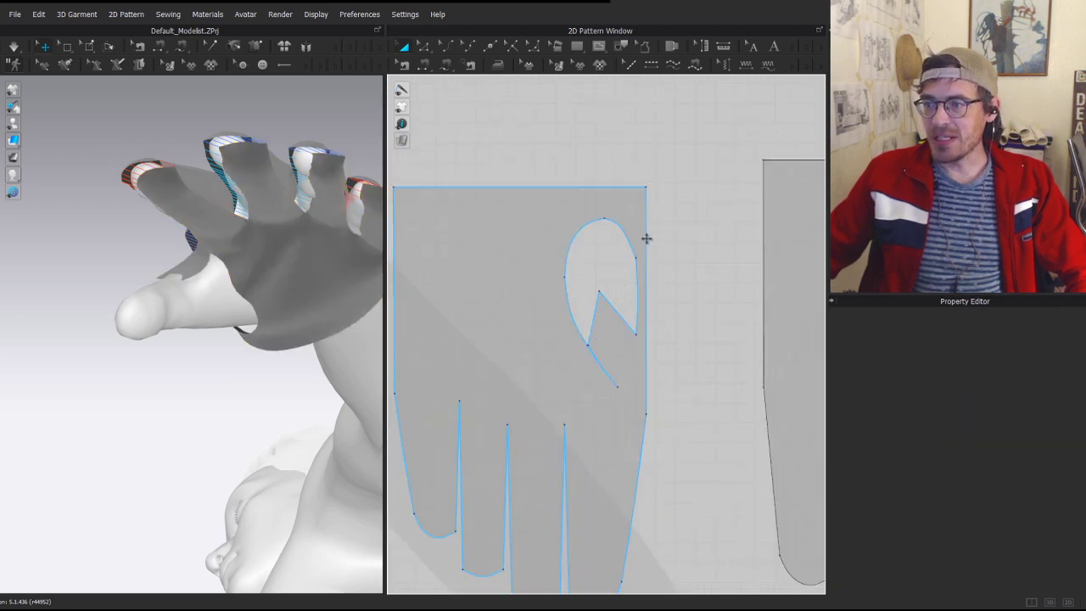
scroll(563, 257, "down", 6)
scroll(550, 247, "up", 2)
middle_click_drag(536, 236, 647, 235)
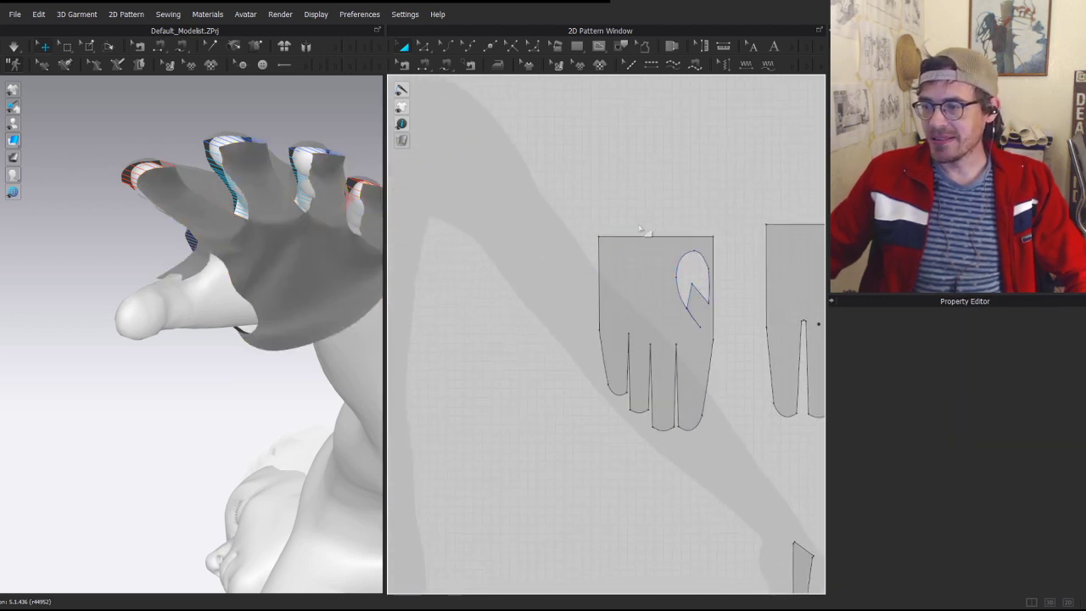
key("s")
left_click_drag(497, 228, 560, 320)
scroll(546, 188, "up", 3)
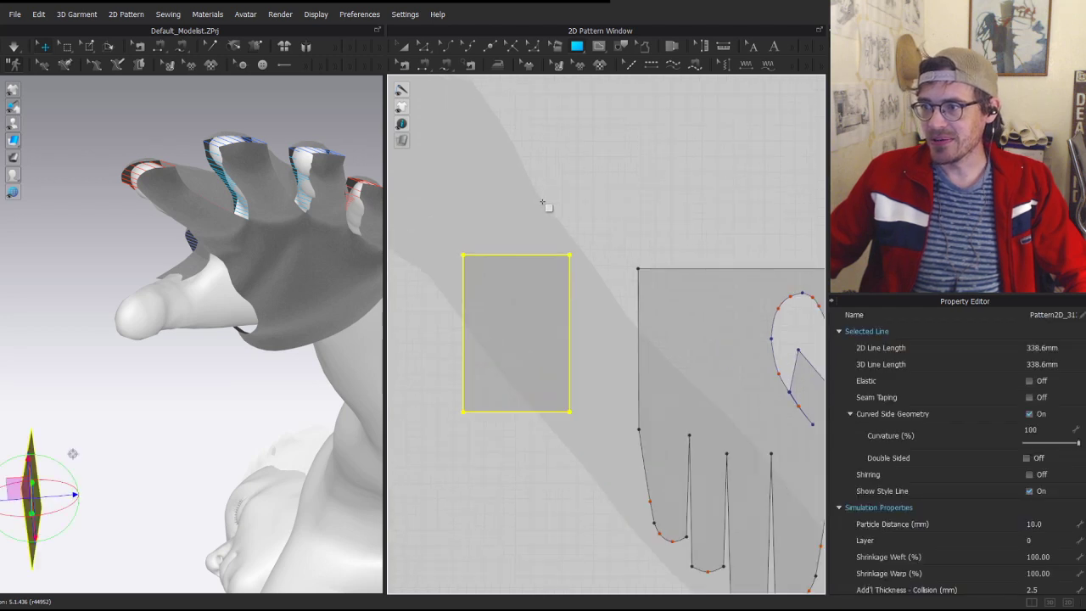
- Bend the rectangular piece's top edge upward into a rounded arch
key("z")
left_click_drag(516, 225, 510, 209)
key("a")
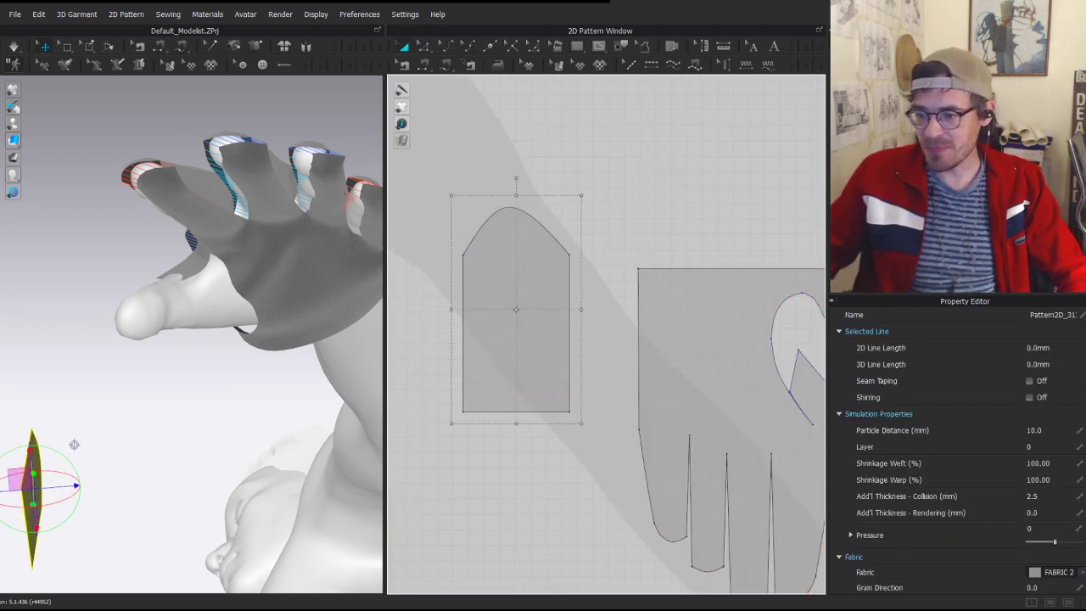
- Switch to XnView and examine the glove pattern reference images for the shape of the thumb piece, then return to the garment
mouse_move(397, 609)
left_click(458, 579)
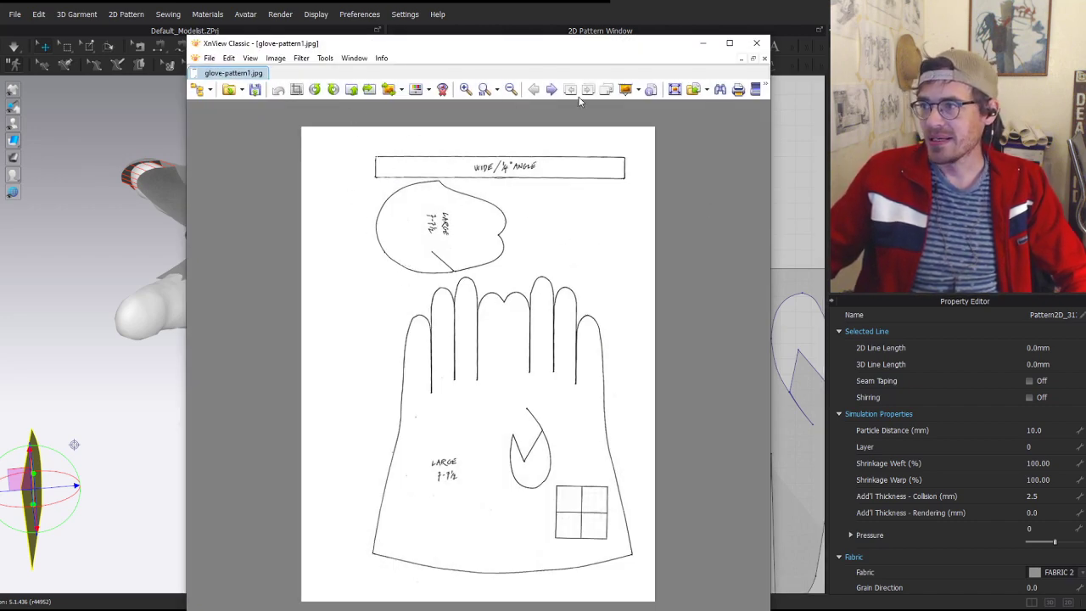
left_click(552, 89)
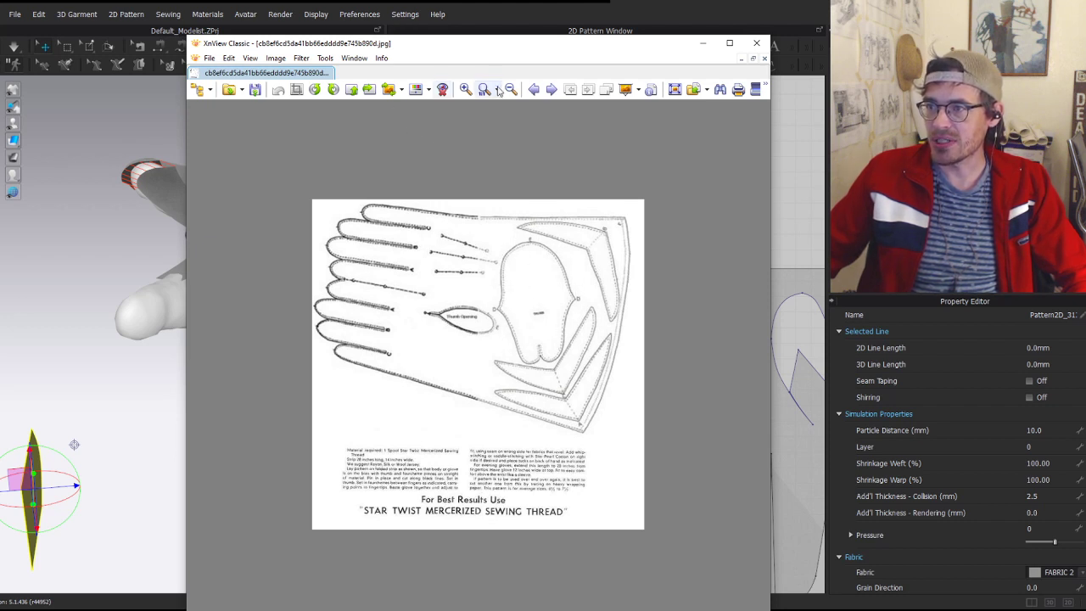
left_click(552, 90)
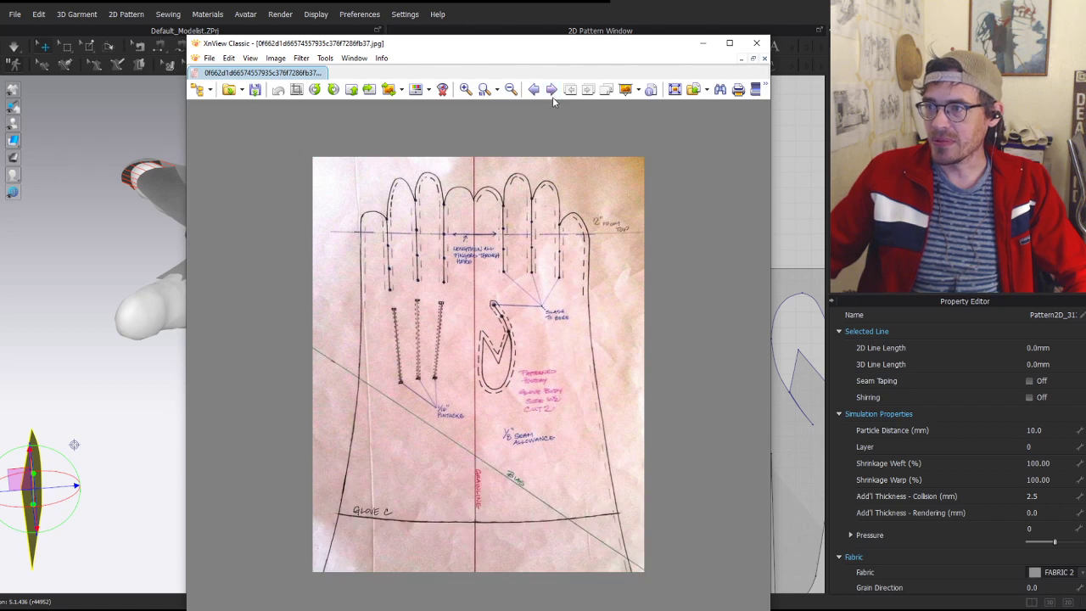
left_click(551, 90)
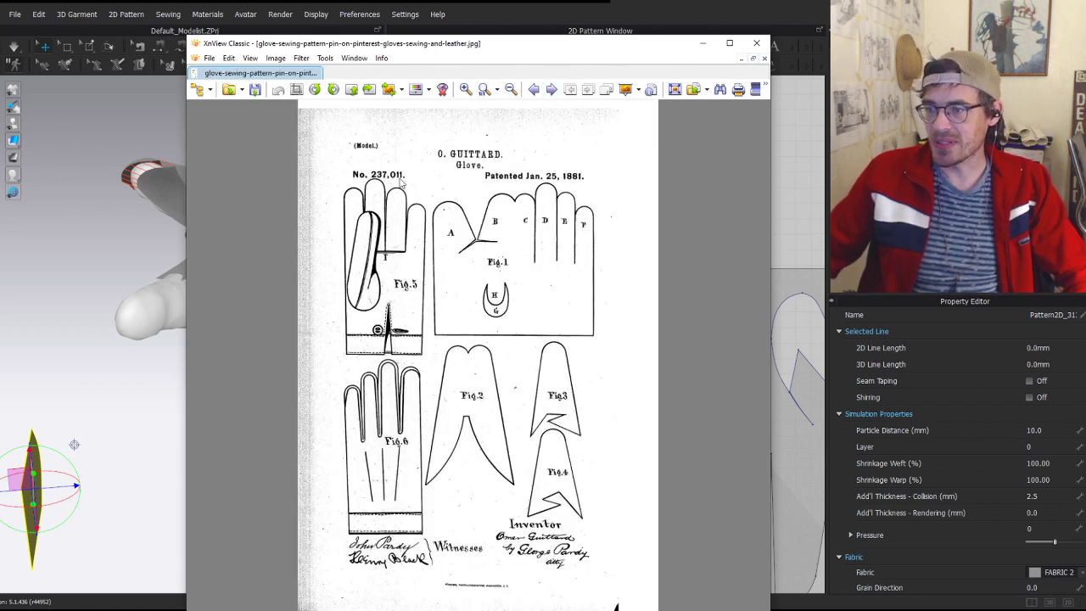
left_click(552, 90)
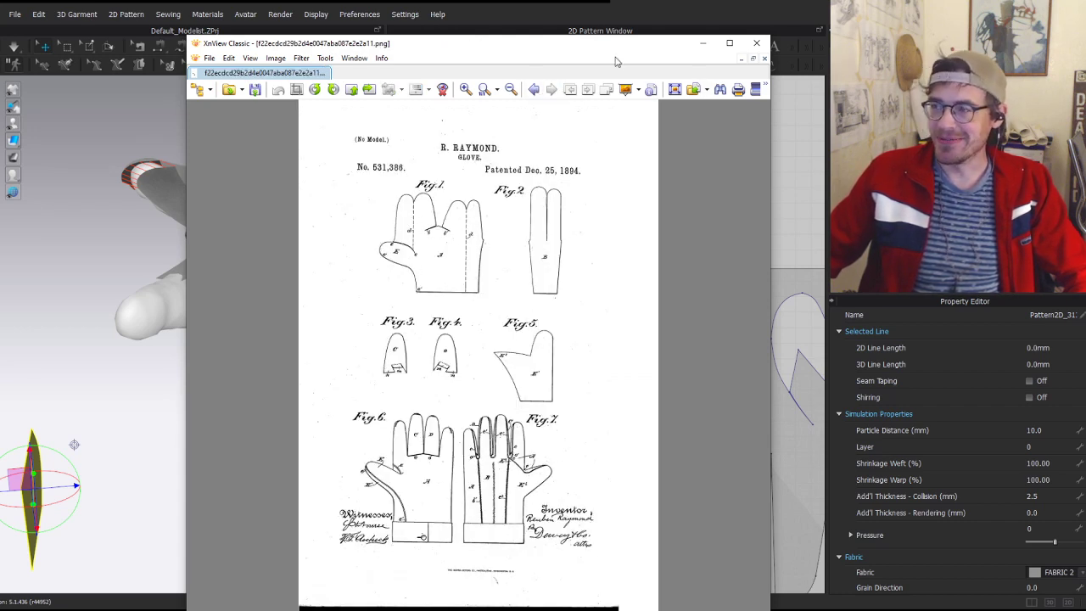
left_click(702, 48)
key("a")
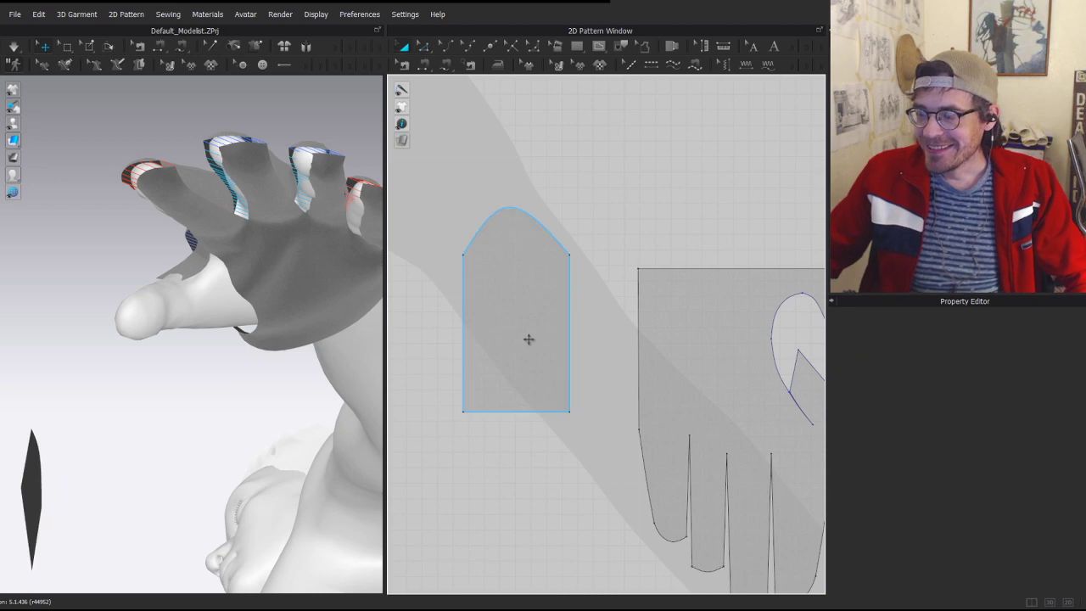
- Run the simulation briefly to re-drape the glove on the hand, then stop it
left_click(529, 339)
key("space")
left_click(260, 248)
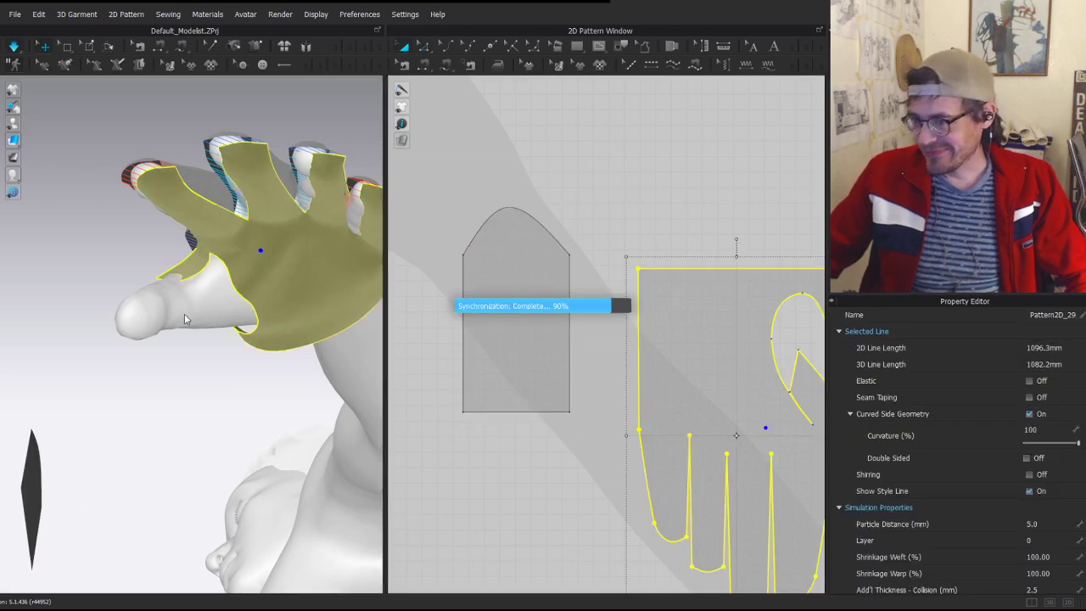
left_click(191, 278)
key("space")
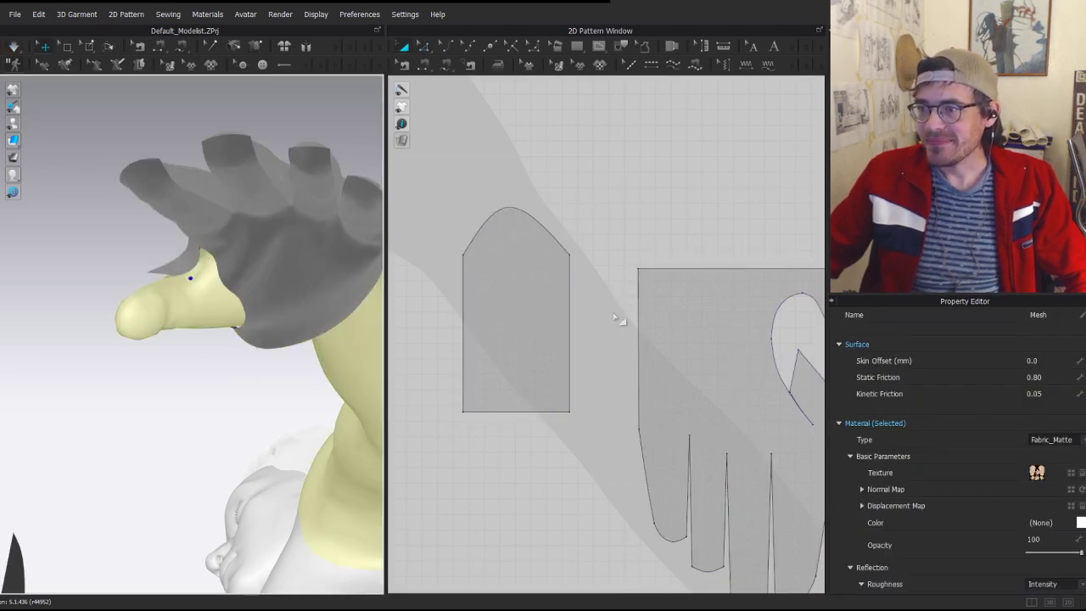
- Move the thumb piece's two shoulder points outward and down, and bow both sides of its arch into a fuller curve
scroll(556, 318, "down", 2)
key("z")
left_click_drag(480, 266, 462, 311)
mouse_move(567, 266)
left_mouse_down()
mouse_move(581, 306)
mouse_move(573, 266)
left_mouse_up()
scroll(556, 259, "up", 3)
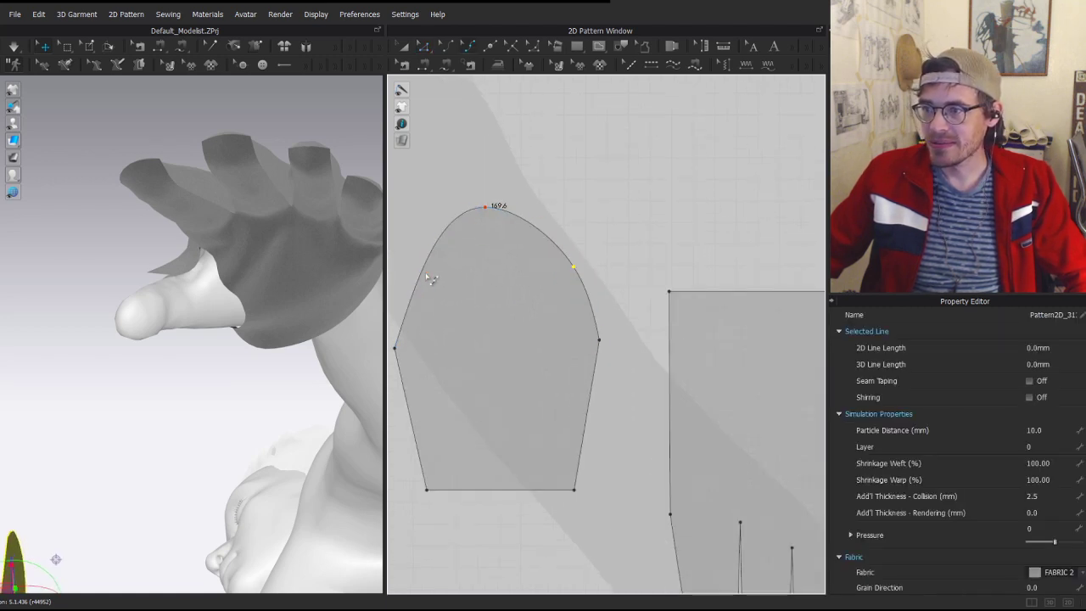
left_click_drag(423, 272, 415, 271)
scroll(538, 286, "down", 3)
key("a")
scroll(675, 360, "down", 3)
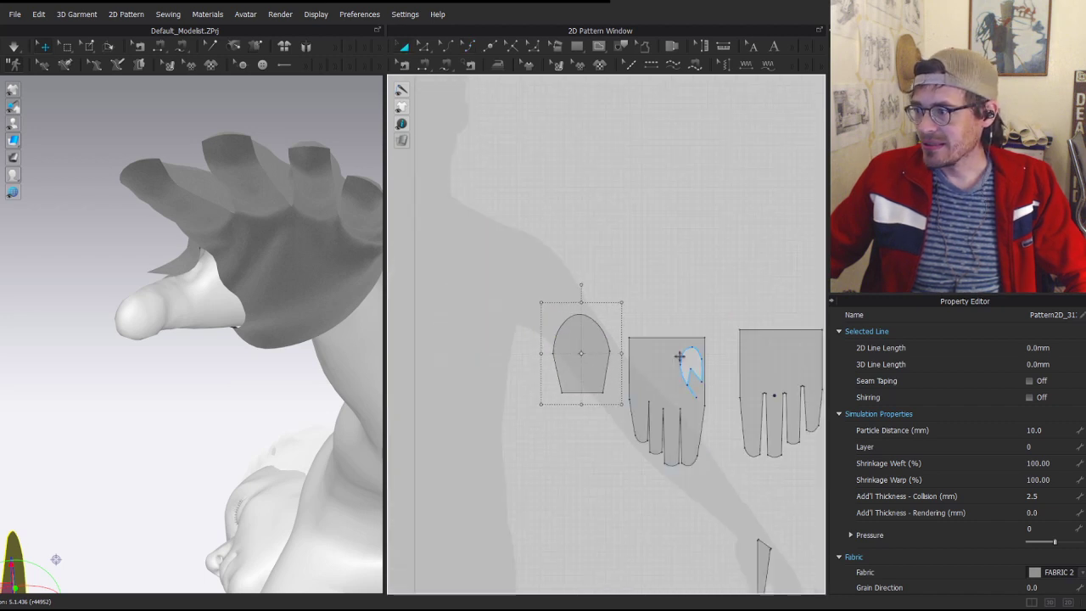
- Split the thumb piece's arched top edge into two lines of 85.4 mm and 86.6 mm
scroll(678, 357, "up", 4)
key("c")
key("x")
right_click(474, 270)
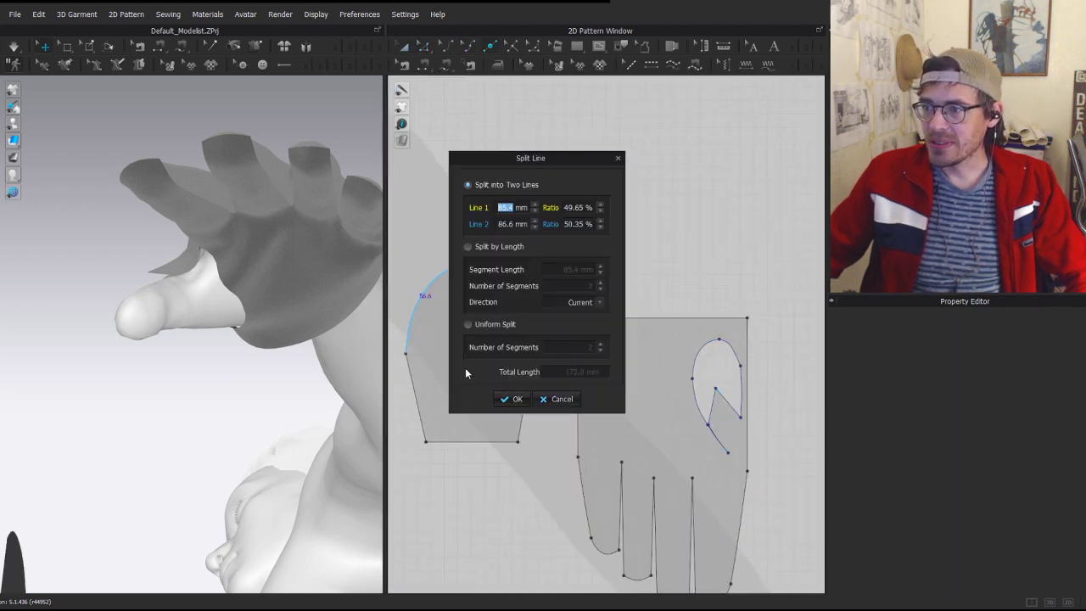
left_click(512, 399)
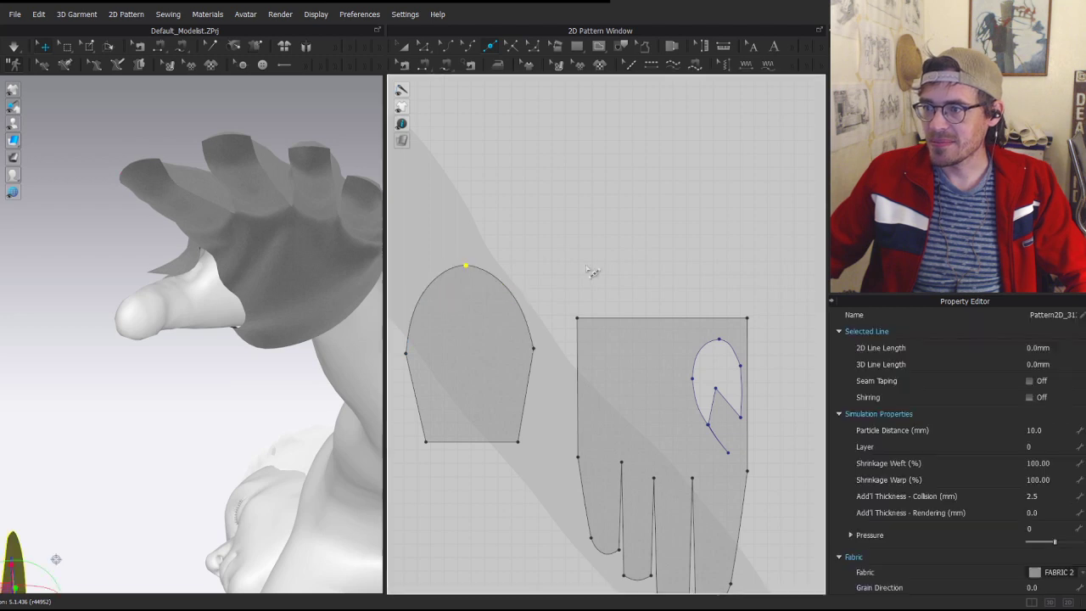
- Compare the length of half the thumb piece's arch with the thumb hole's left edge plus the adjoining cut line
scroll(611, 254, "up", 2)
middle_click_drag(735, 256, 542, 209)
middle_click_drag(600, 256, 572, 224)
left_click(504, 200)
scroll(607, 229, "up", 3)
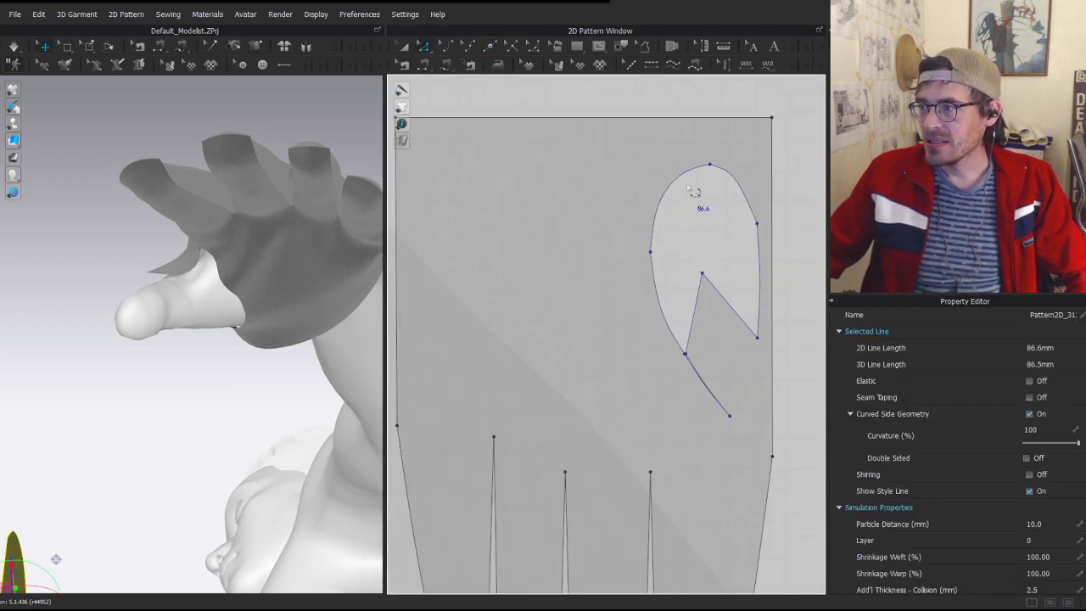
left_click(656, 223)
scroll(679, 382, "up", 3)
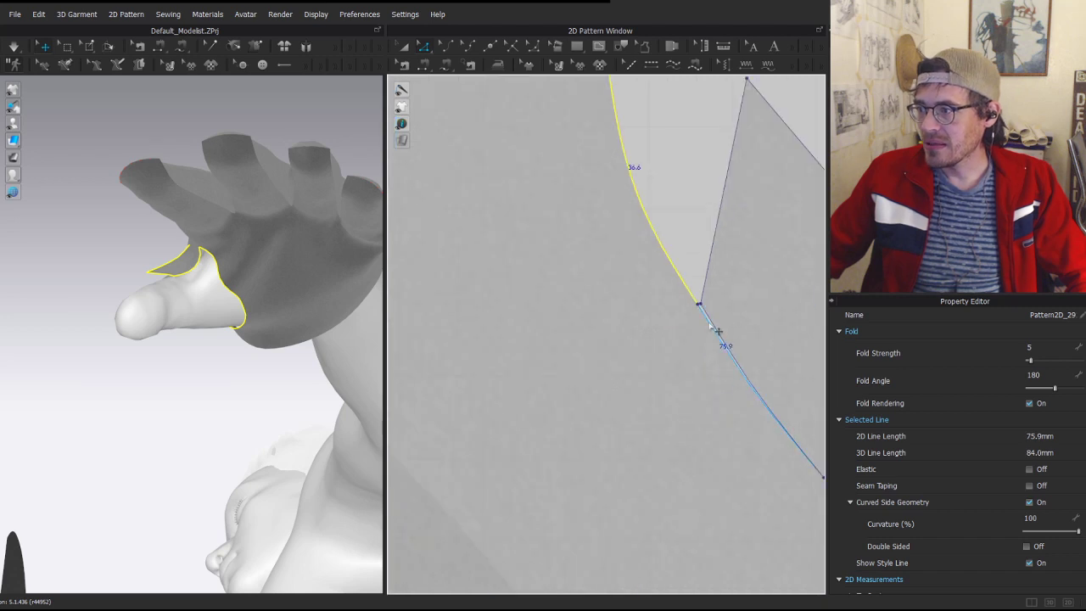
left_click(710, 326, "shift")
scroll(702, 300, "down", 3)
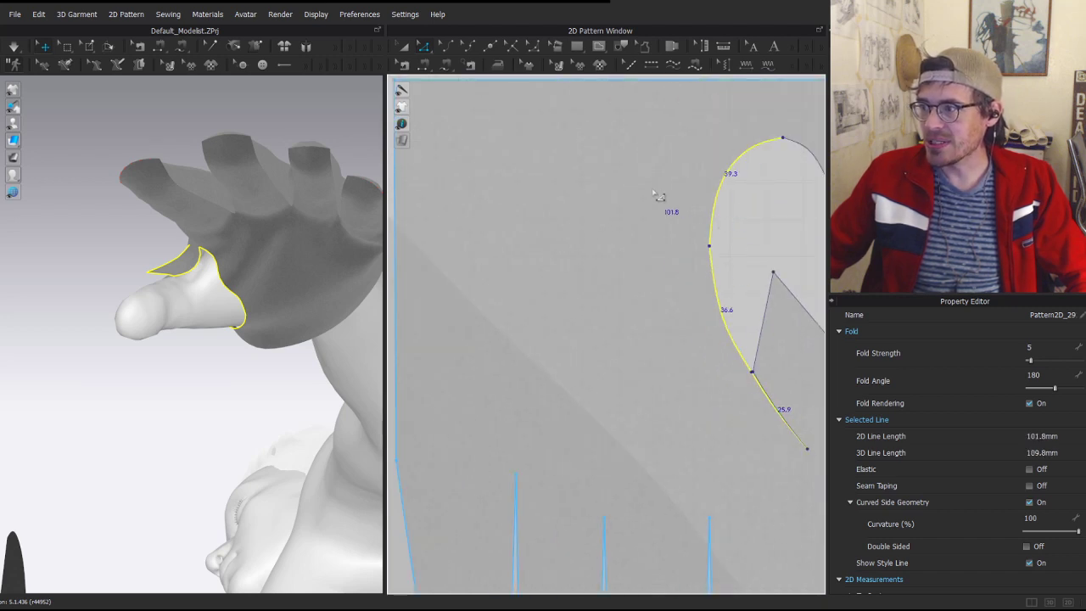
scroll(247, 293, "down", 1)
scroll(507, 305, "down", 3)
middle_click_drag(508, 303, 740, 325)
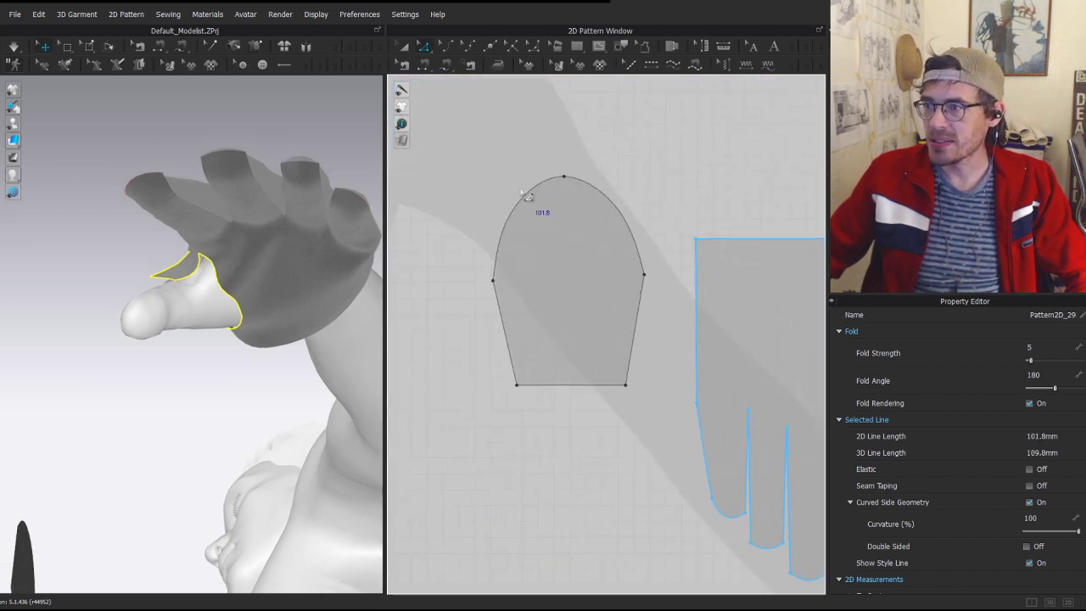
- Move the thumb piece's left shoulder point down and slightly outward, and bow the left half of the arch outward
left_click(516, 205)
scroll(505, 255, "up", 2)
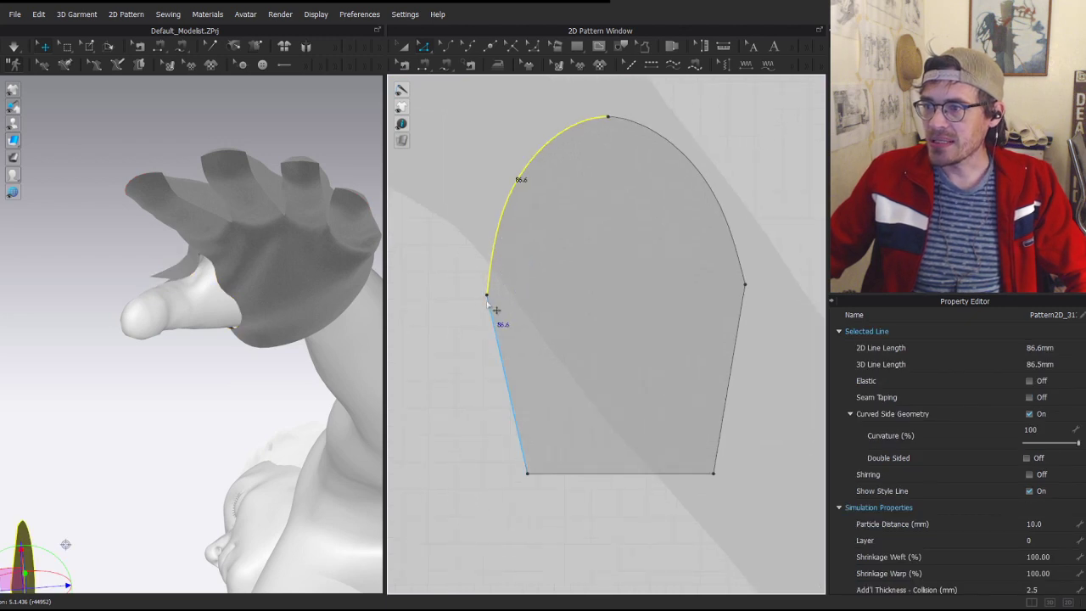
left_click_drag(487, 297, 476, 353)
key("v")
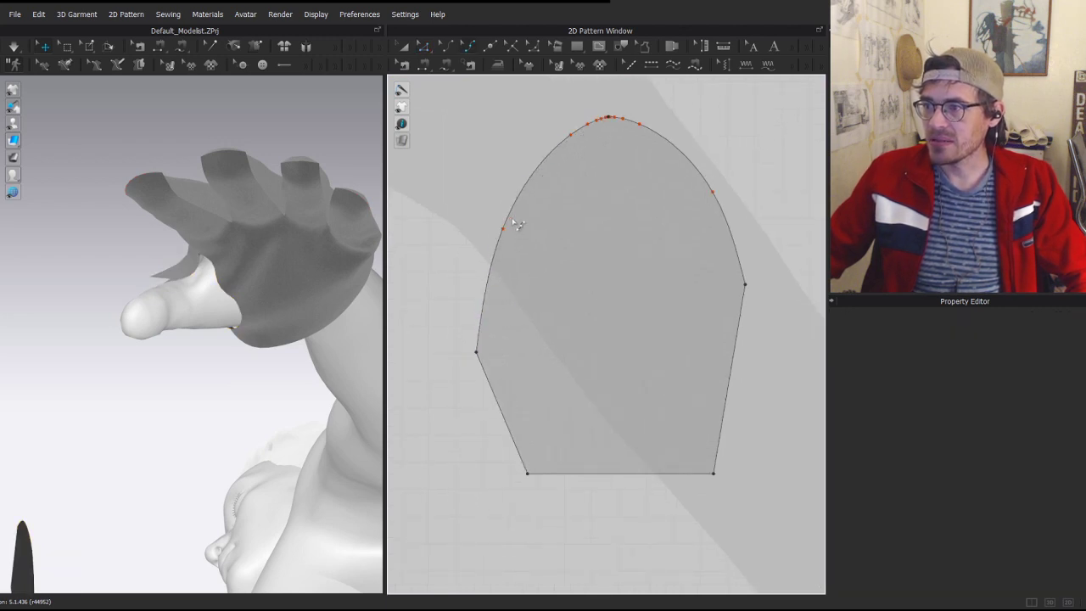
left_click_drag(504, 229, 489, 216)
key("z")
- Optimize all curve points and smooth the upper part of the thumb piece's left arch into a rounder curve
right_click(536, 125)
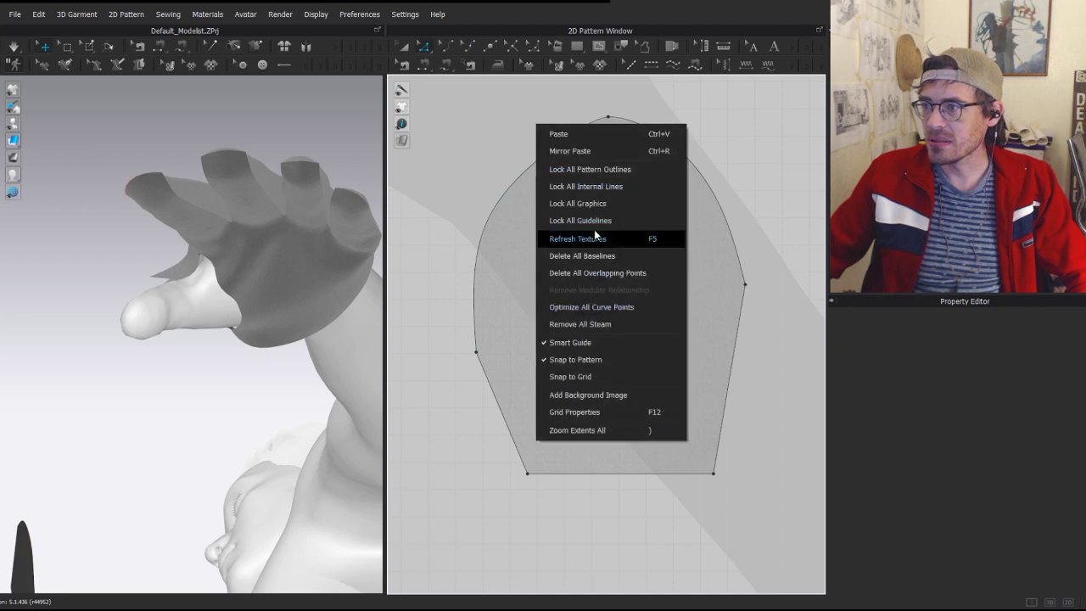
left_click(591, 307)
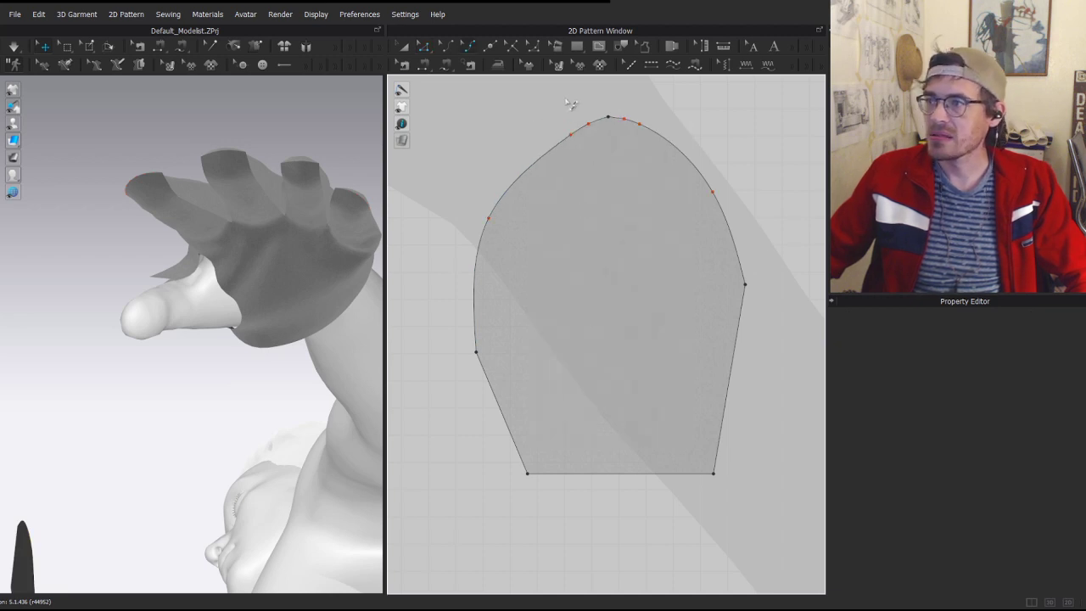
key("Delete")
left_click_drag(599, 142, 573, 130)
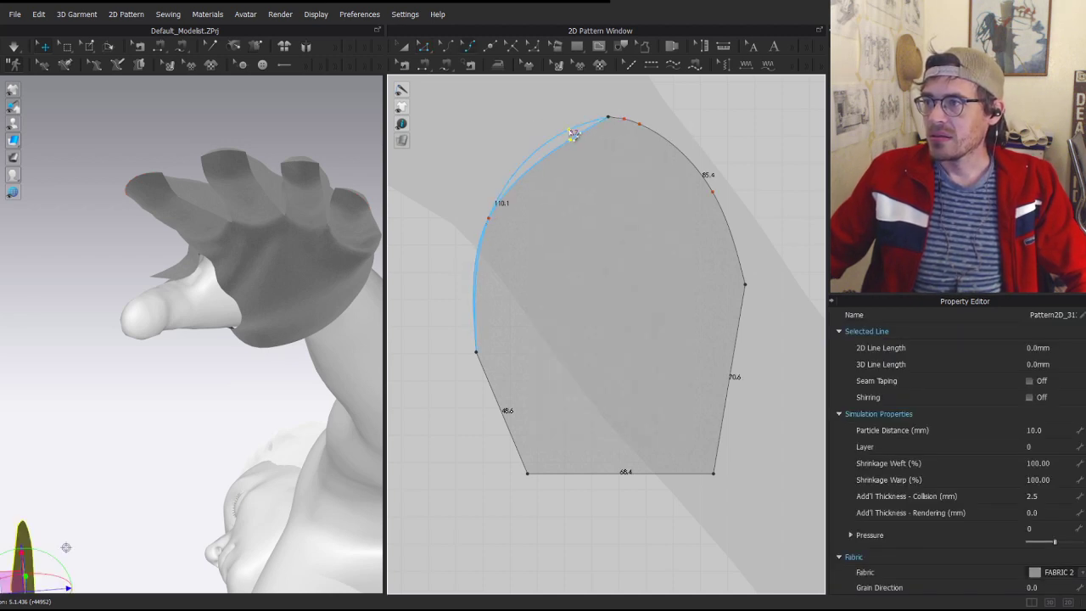
- Check the left arch's length against the thumb hole and raise the left shoulder point to shorten the arch to about 104 mm
key("z")
left_click(510, 163)
left_click(525, 164)
middle_click_drag(627, 261, 533, 280)
scroll(533, 280, "down", 4)
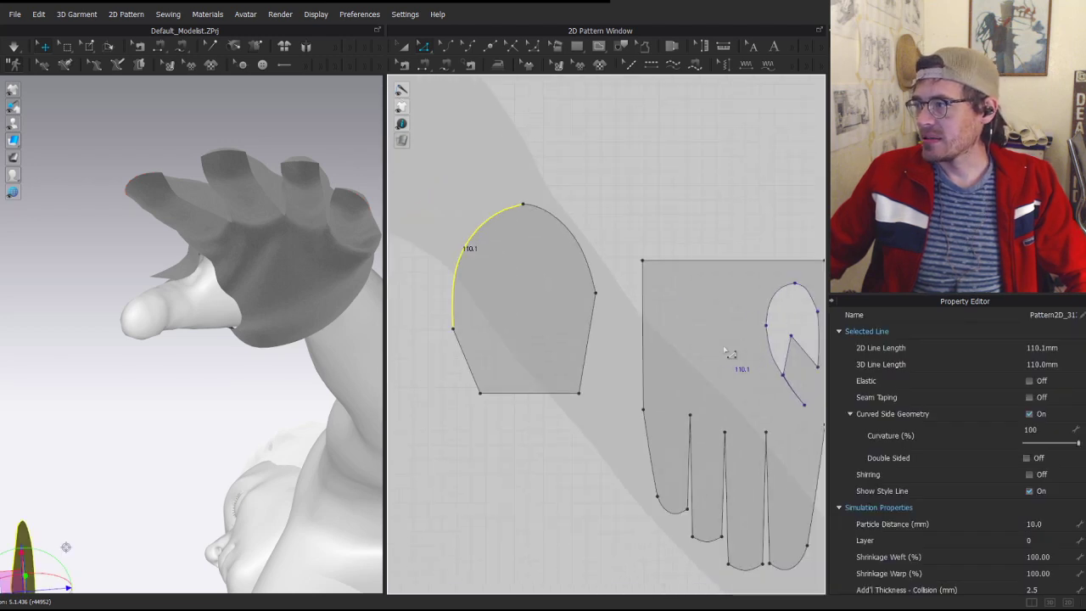
scroll(452, 314, "up", 3)
left_click_drag(454, 358, 462, 338)
scroll(532, 298, "down", 4)
key("a")
left_click(602, 304)
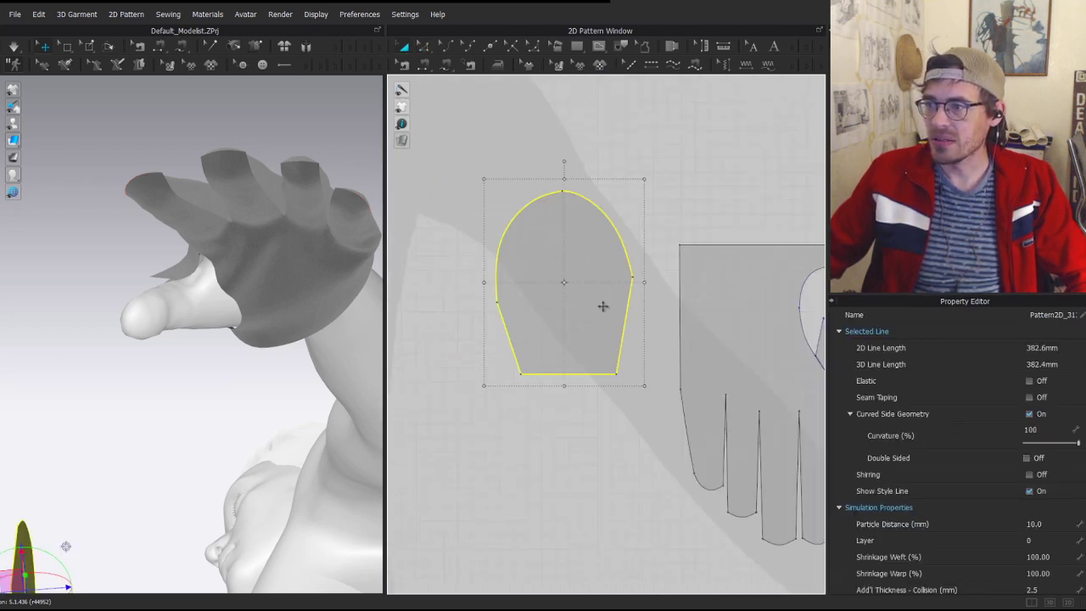
- Free-sew the thumb piece's left arch from its apex to the shoulder onto the thumb hole's left edge and the adjoining cut line
scroll(560, 301, "down", 2)
middle_click_drag(562, 252, 566, 222)
key("z")
key("m")
left_click(559, 199)
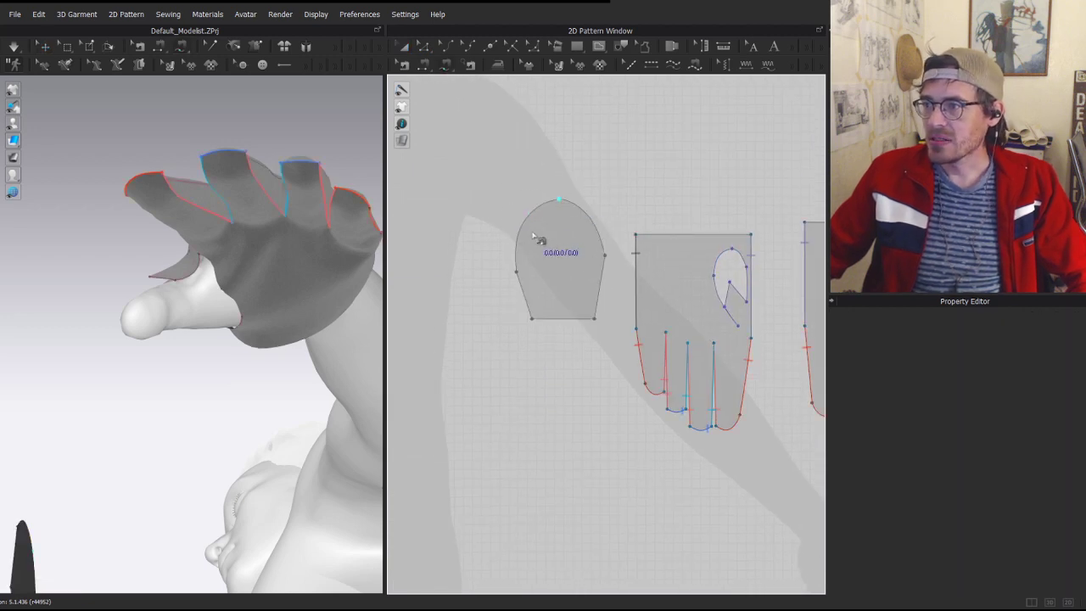
left_click(517, 272)
scroll(721, 297, "up", 3)
middle_click_drag(733, 229, 668, 190)
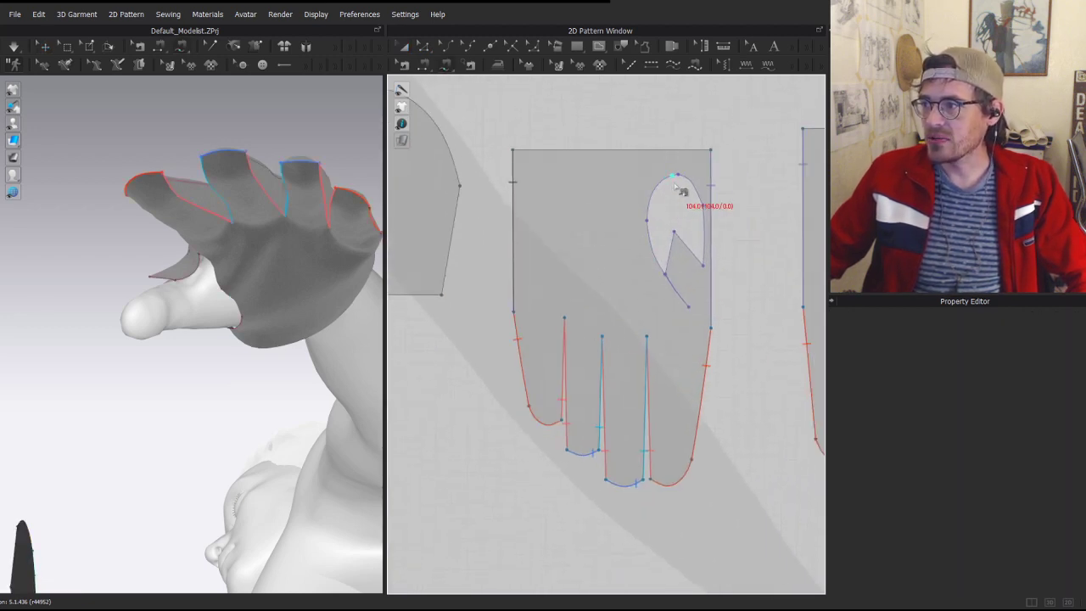
left_click(677, 176)
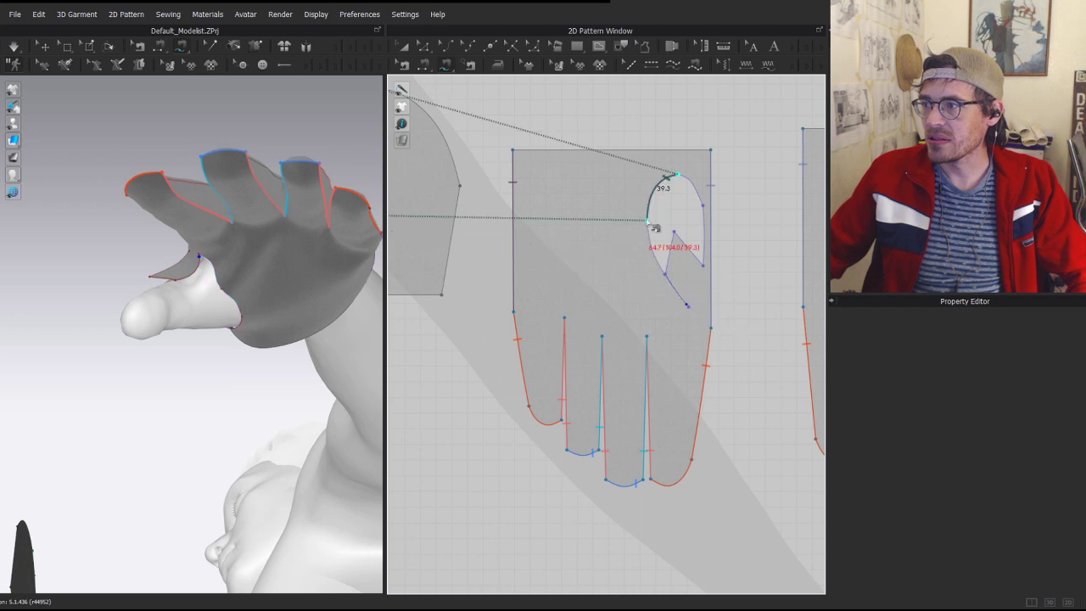
scroll(676, 303, "up", 3)
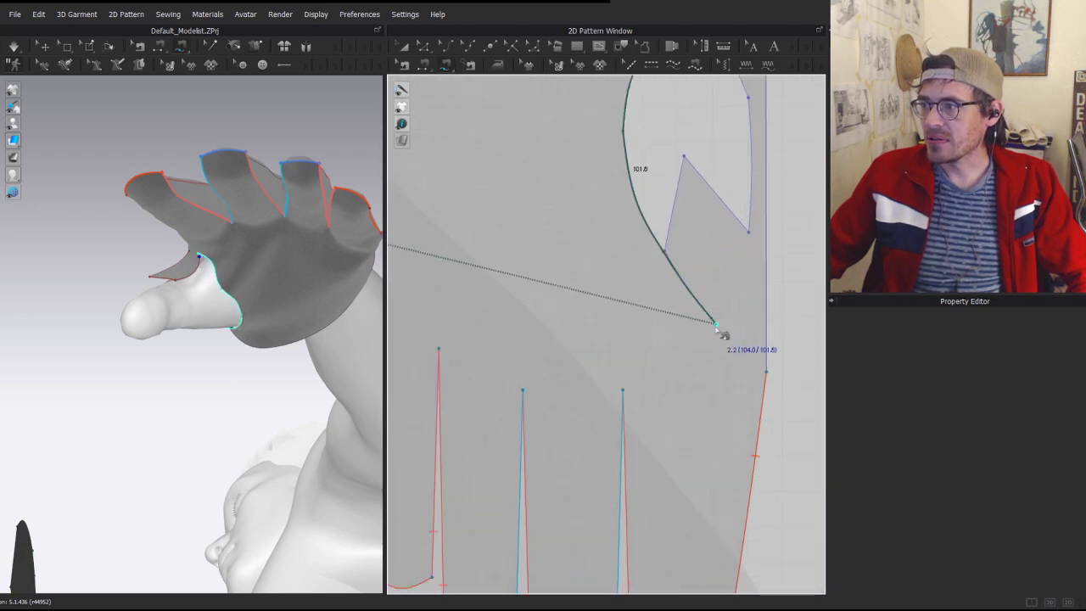
left_click(716, 324)
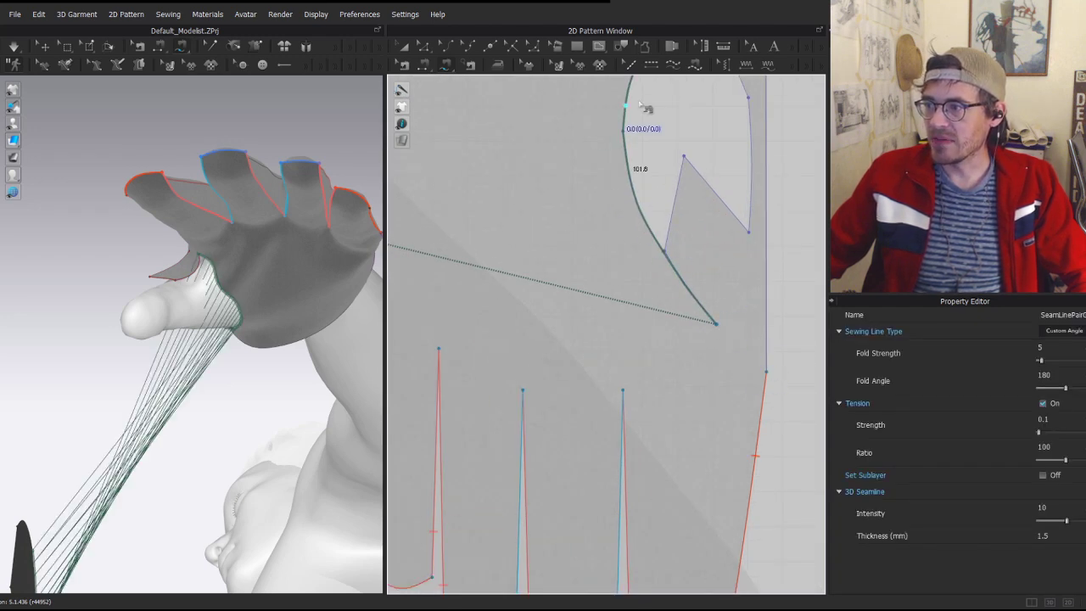
- Move the thumb piece in 3D from its distant position to a spot close to the gloved hand
scroll(631, 231, "up", 2)
key("a")
scroll(365, 374, "down", 3)
scroll(426, 348, "down", 5)
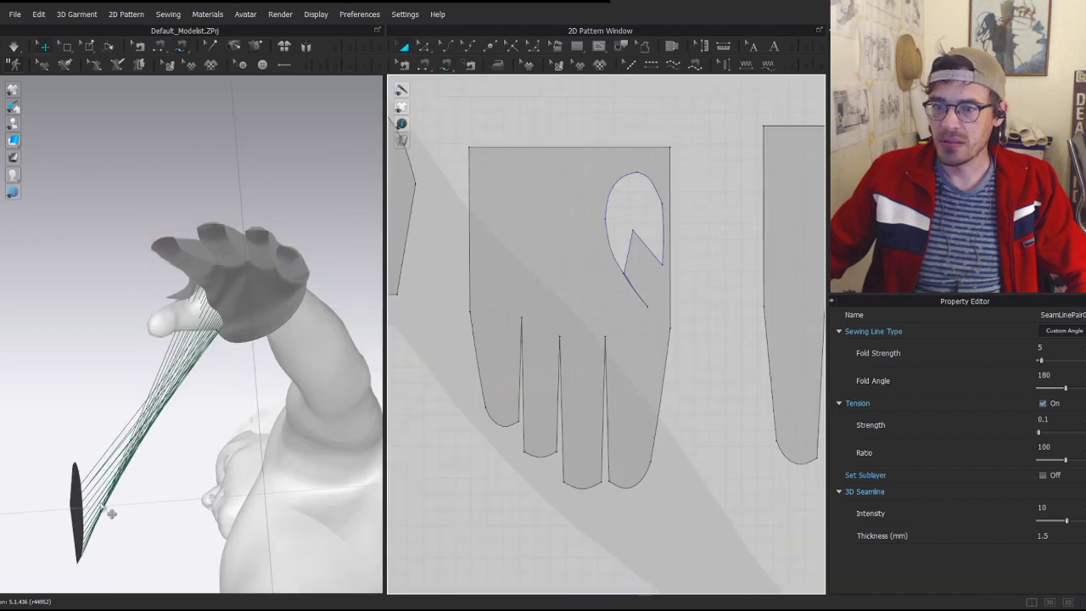
left_click_drag(80, 507, 165, 302)
right_click_drag(133, 265, 294, 415)
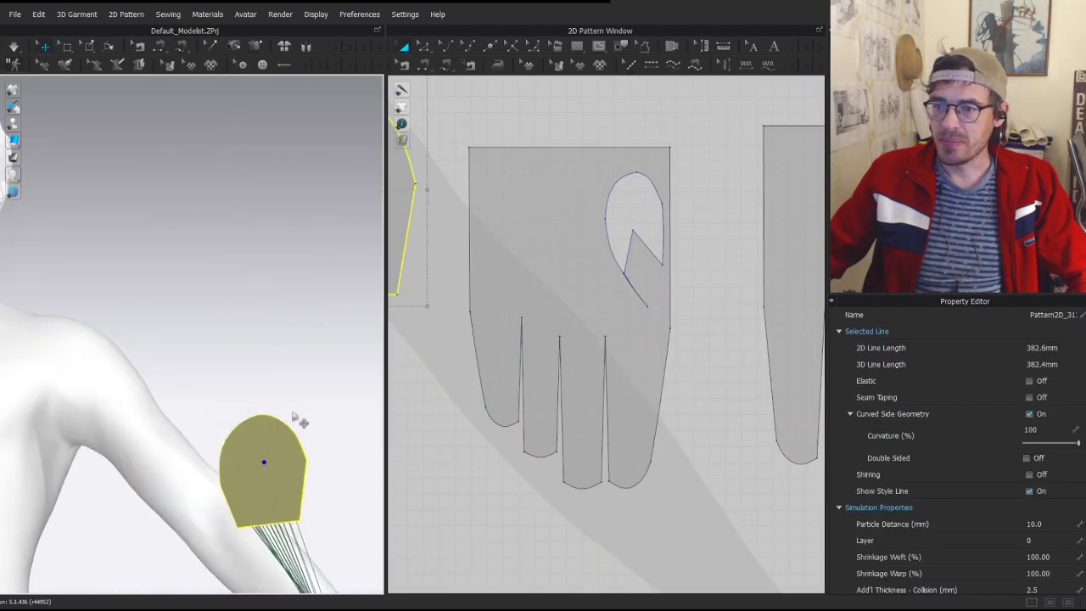
middle_click_drag(239, 392, 236, 212)
left_click_drag(273, 300, 274, 308)
middle_click_drag(314, 390, 237, 260)
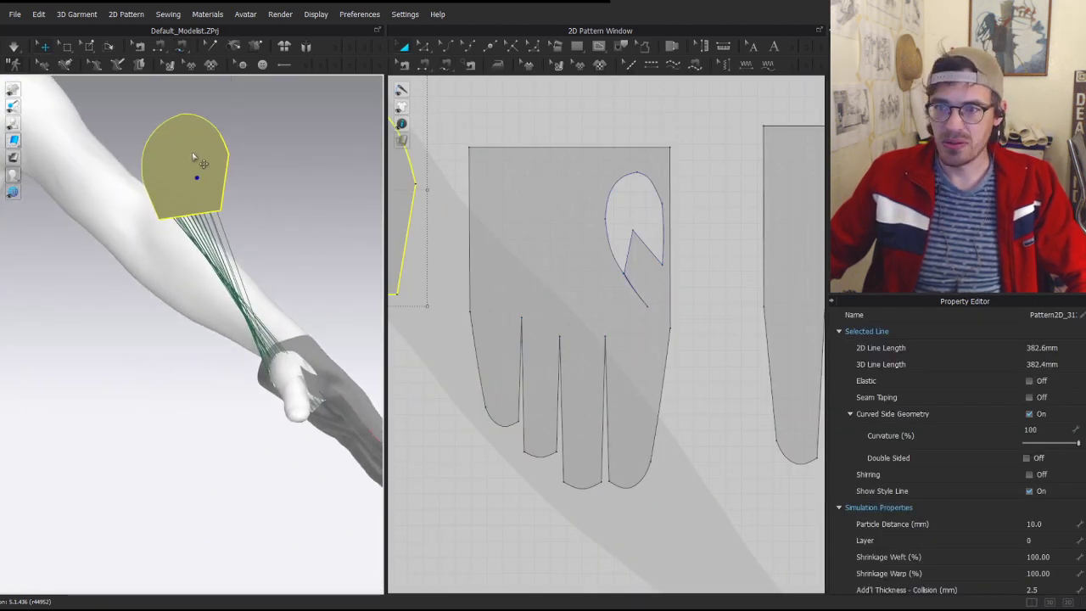
- Try to superimpose the thumb piece over the glove palm
right_click(192, 156)
left_click(274, 496)
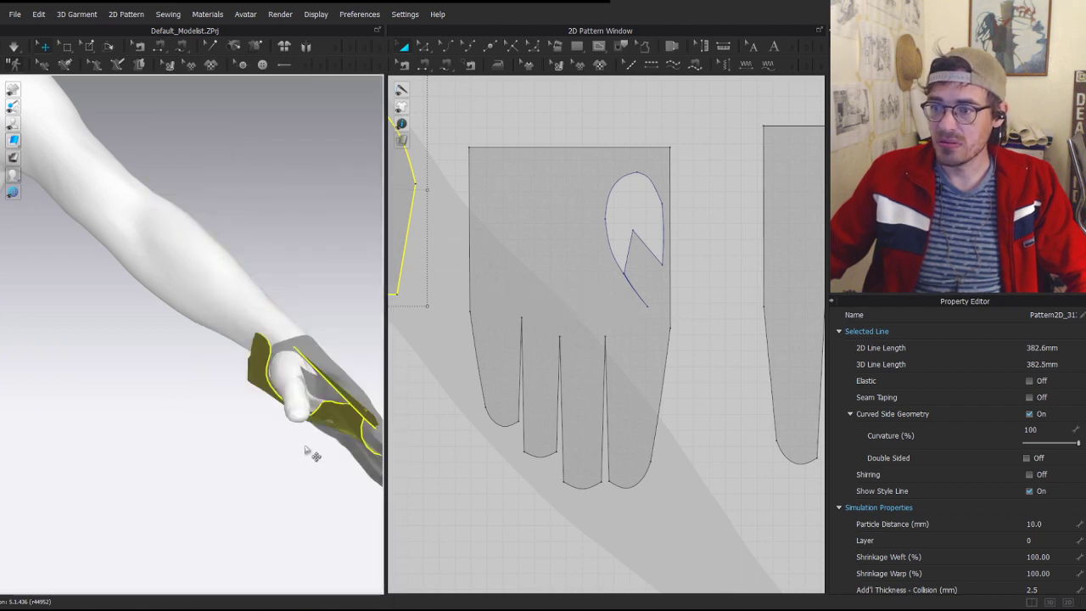
key("ctrl+z")
- Try Superimpose (Side) on the thumb piece with a brief simulation, and undo the arrangement
right_click(196, 171)
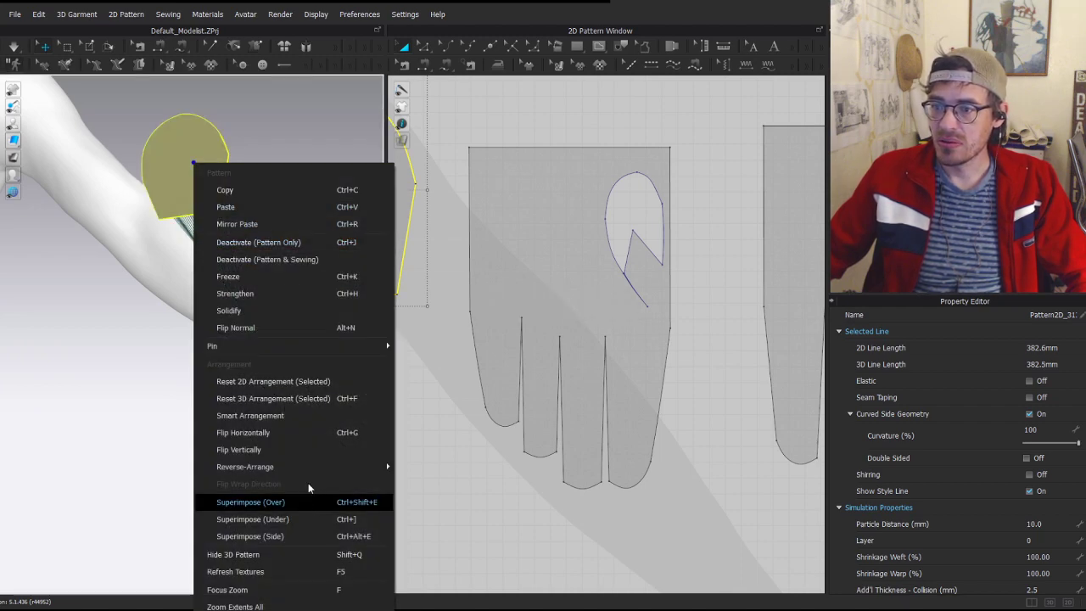
left_click(291, 533)
key("space")
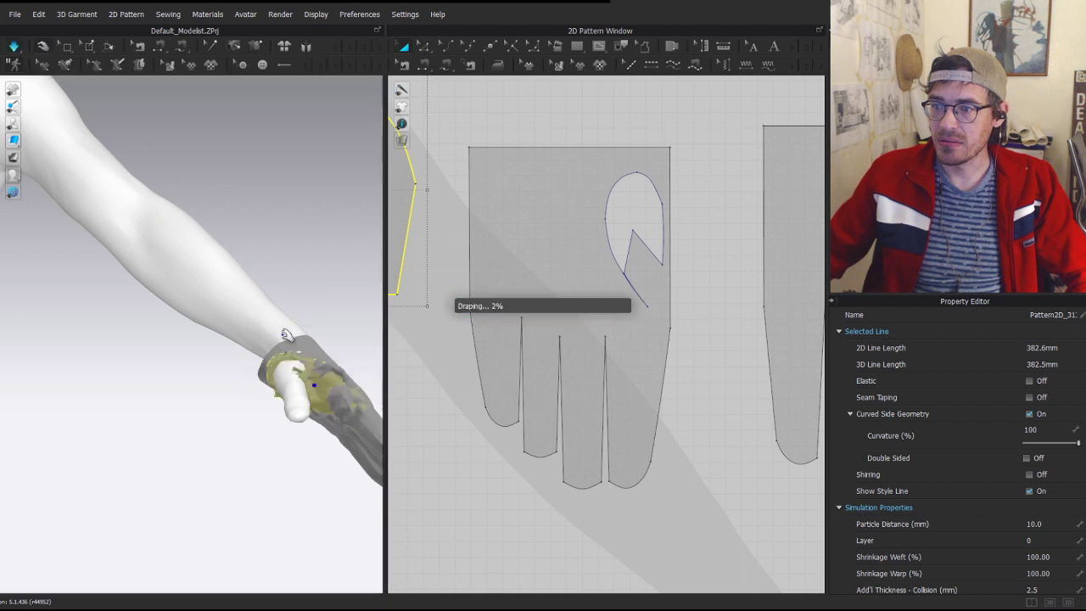
key("space")
key("ctrl+z")
key("ctrl+z")
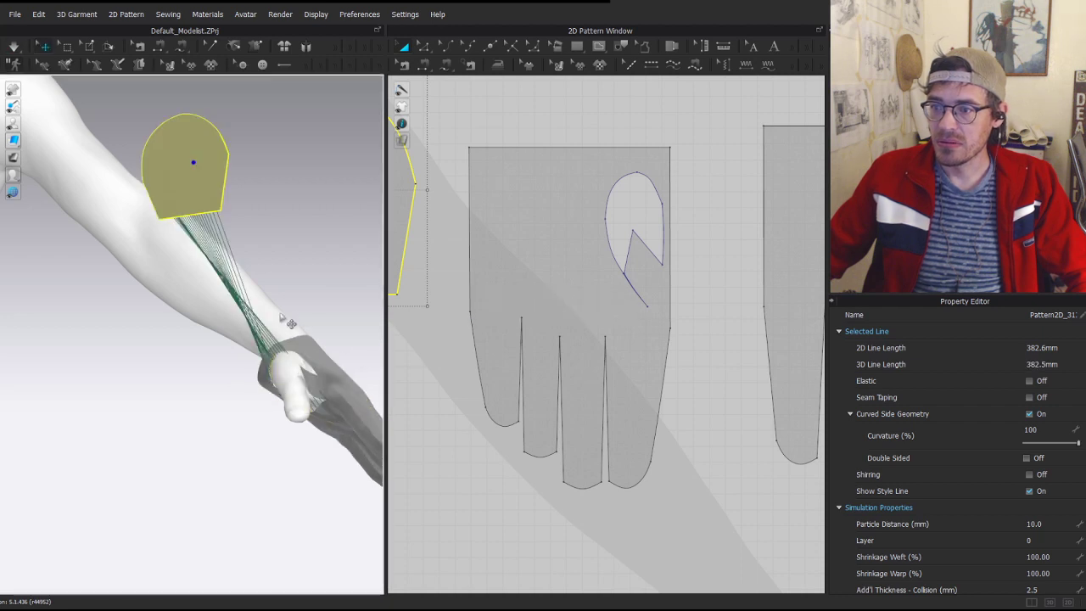
key("ctrl+z")
key("ctrl+z")
key("ctrl+z")
- Place the thumb piece beside the avatar's thumb in 3D and simulate so its seam pulls onto the glove
right_click_drag(203, 248, 175, 315)
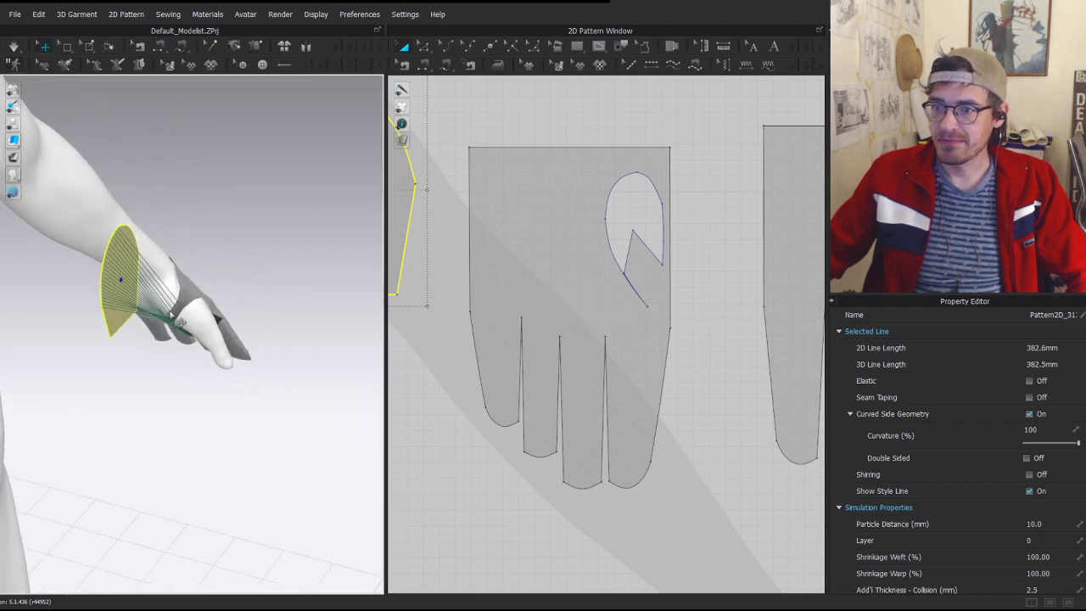
left_click_drag(120, 293, 238, 354)
key("space")
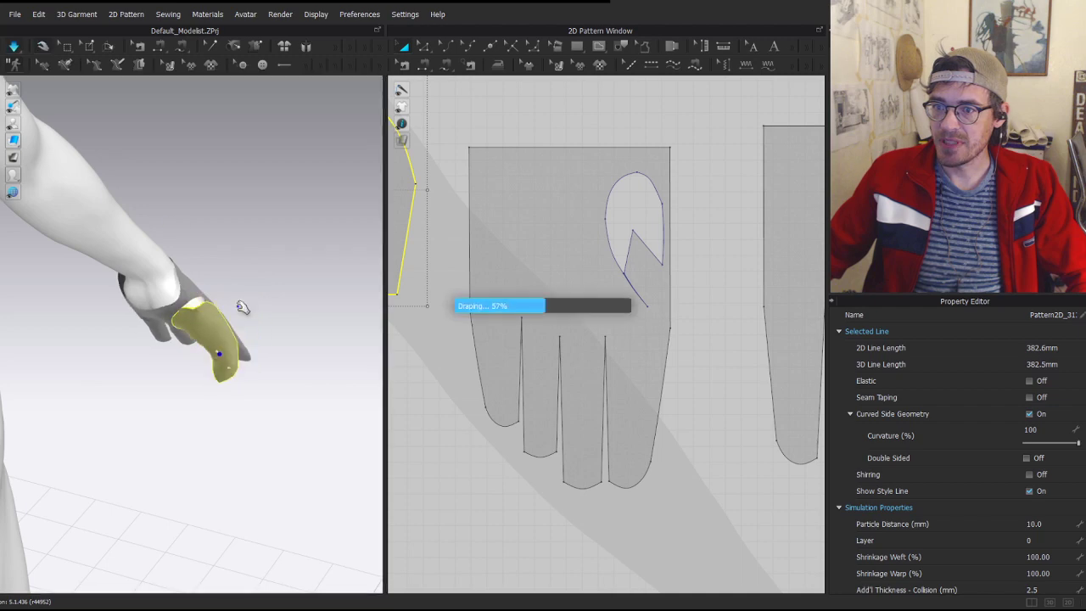
right_click_drag(240, 313, 170, 293)
- Shorten the thumb piece by moving its straight bottom edge up while the drape updates, and stop the simulation
scroll(559, 303, "down", 5)
middle_click_drag(559, 303, 682, 331)
scroll(564, 339, "up", 2)
key("z")
left_click(576, 344)
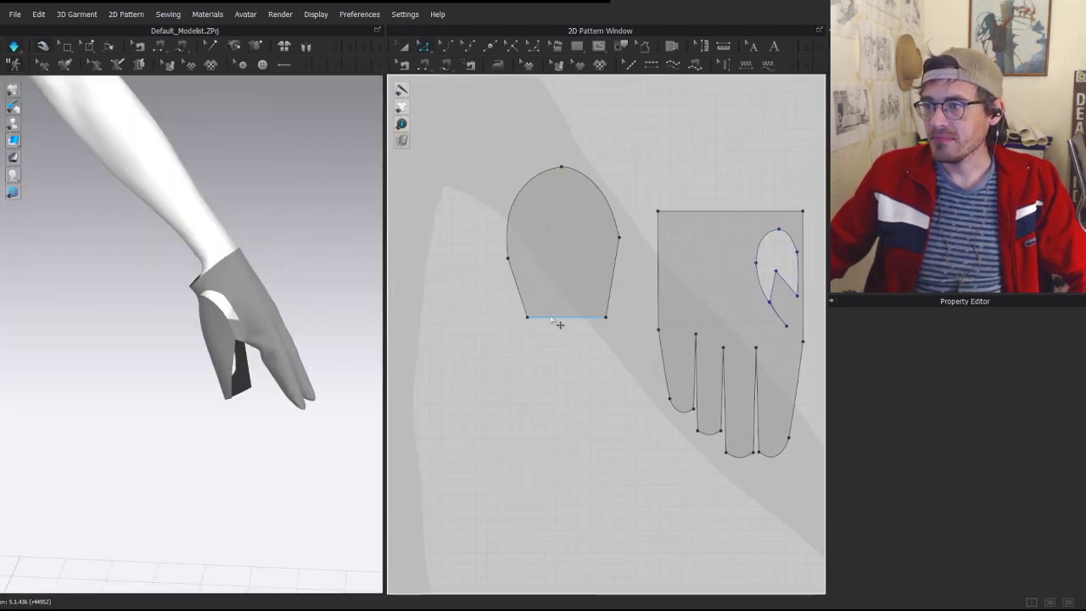
left_click_drag(553, 318, 554, 278)
key("space")
left_click(524, 244)
scroll(524, 244, "up", 5)
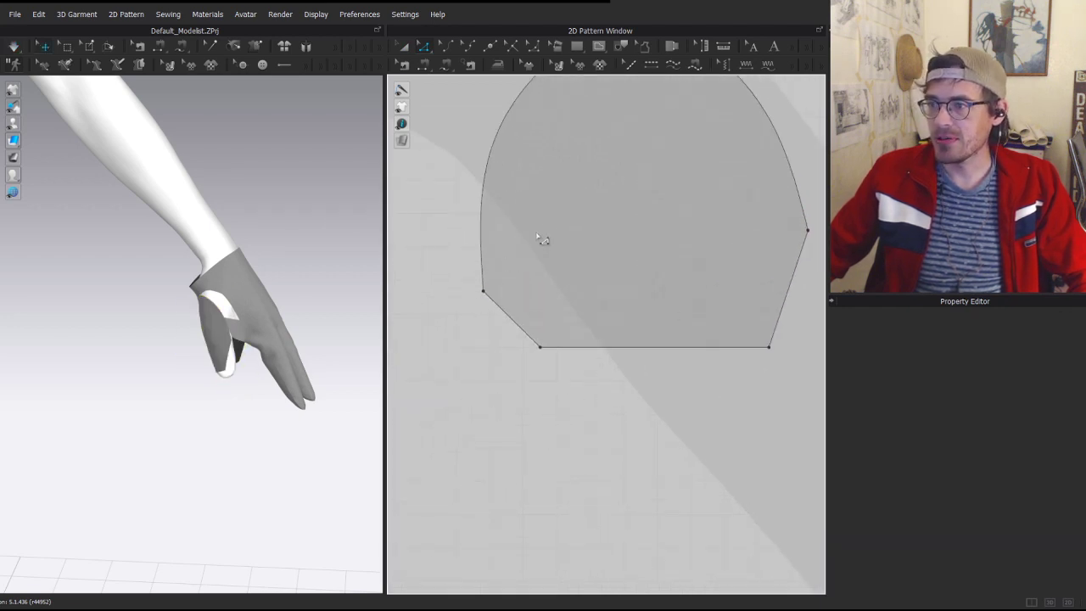
key("a")
scroll(284, 331, "down", 1)
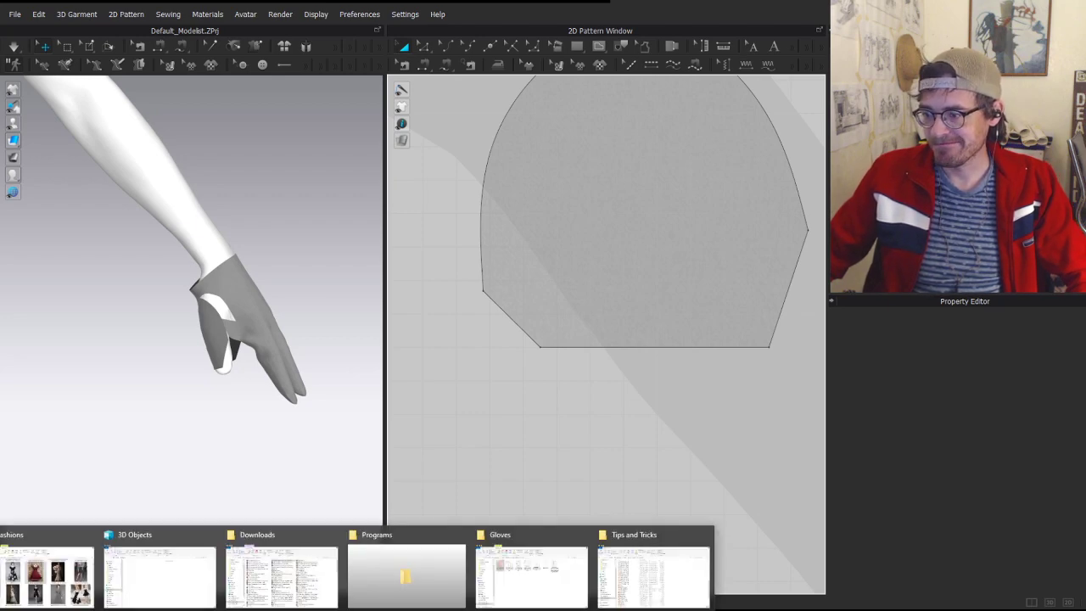
- Switch to XnView and look back through the glove references to glove-pattern1.jpg, examining the slit in its thumb piece
left_click(411, 609)
left_click(464, 569)
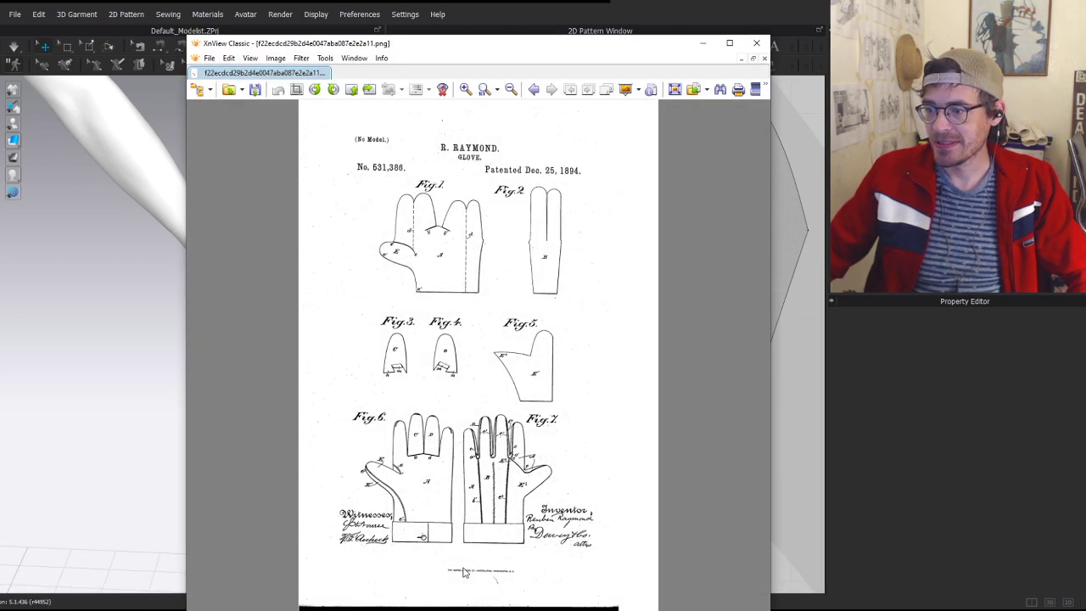
left_click(534, 89)
left_click(534, 89)
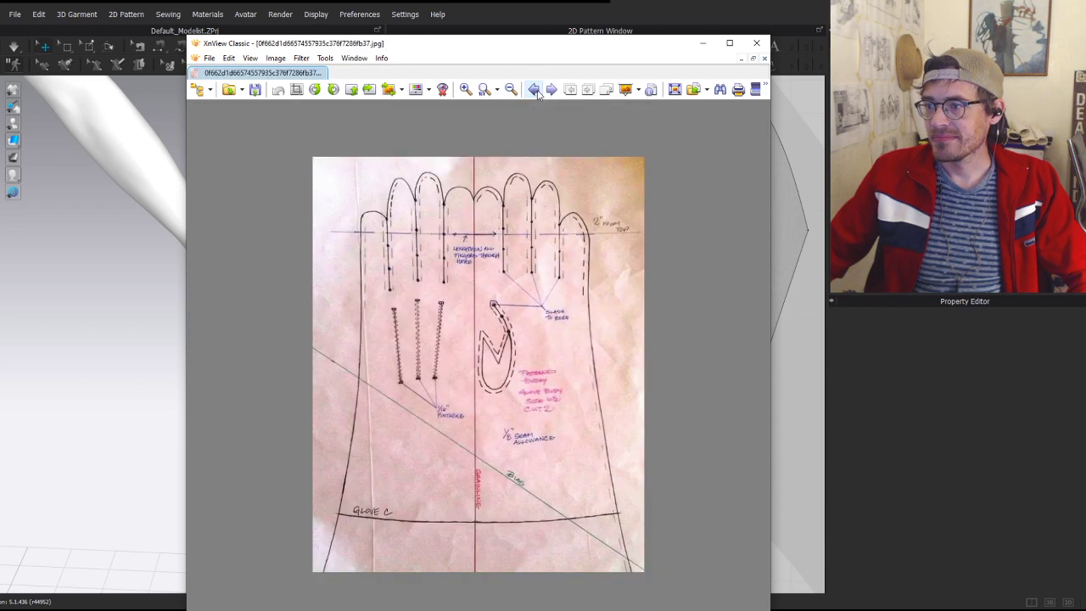
left_click(534, 89)
left_click(534, 89)
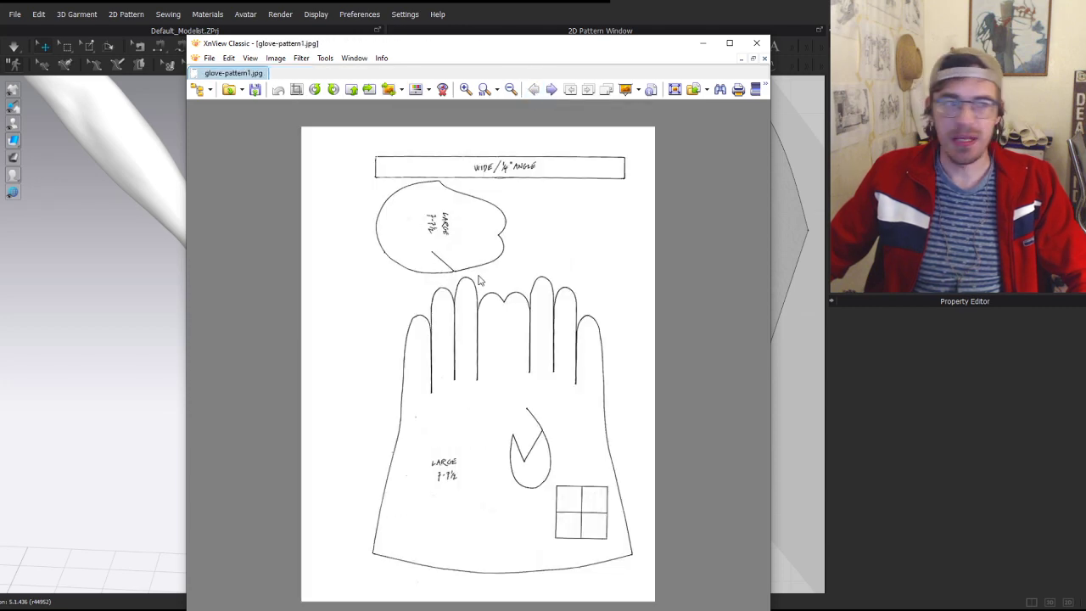
left_click(703, 44)
- Draw a straight internal line about 29 mm long from the thumb piece's left shoulder corner diagonally up into the piece
scroll(403, 386, "down", 2)
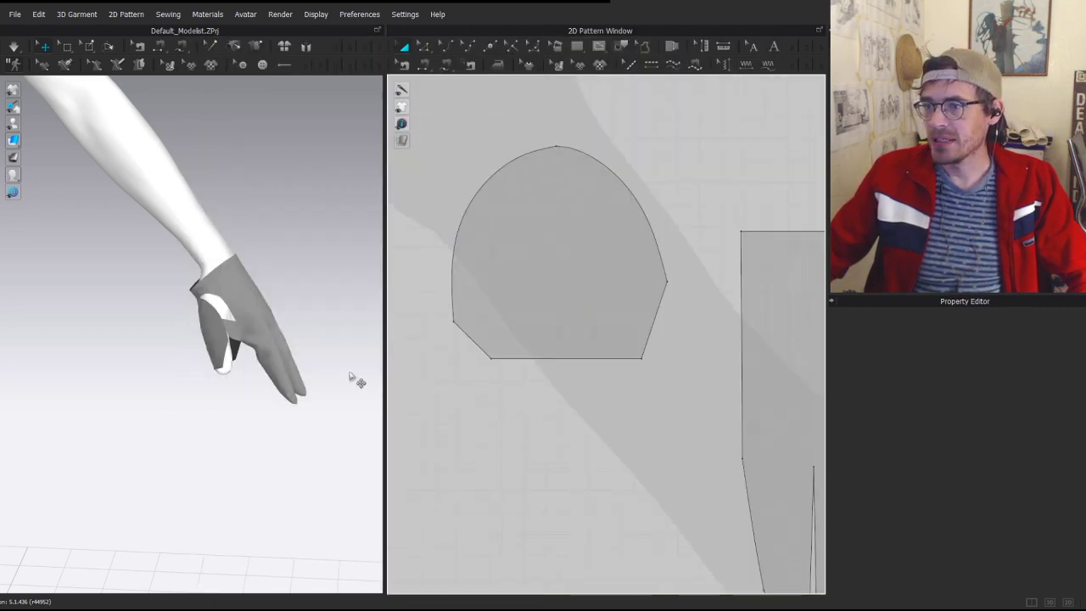
scroll(554, 318, "down", 1)
key("z")
scroll(487, 327, "up", 3)
key("b")
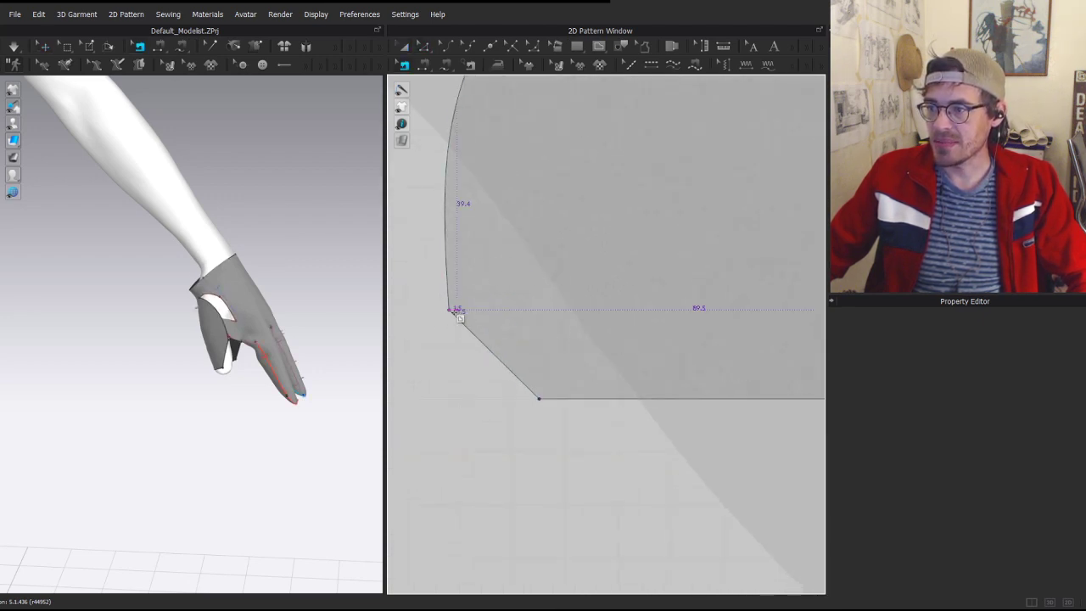
left_click(450, 310)
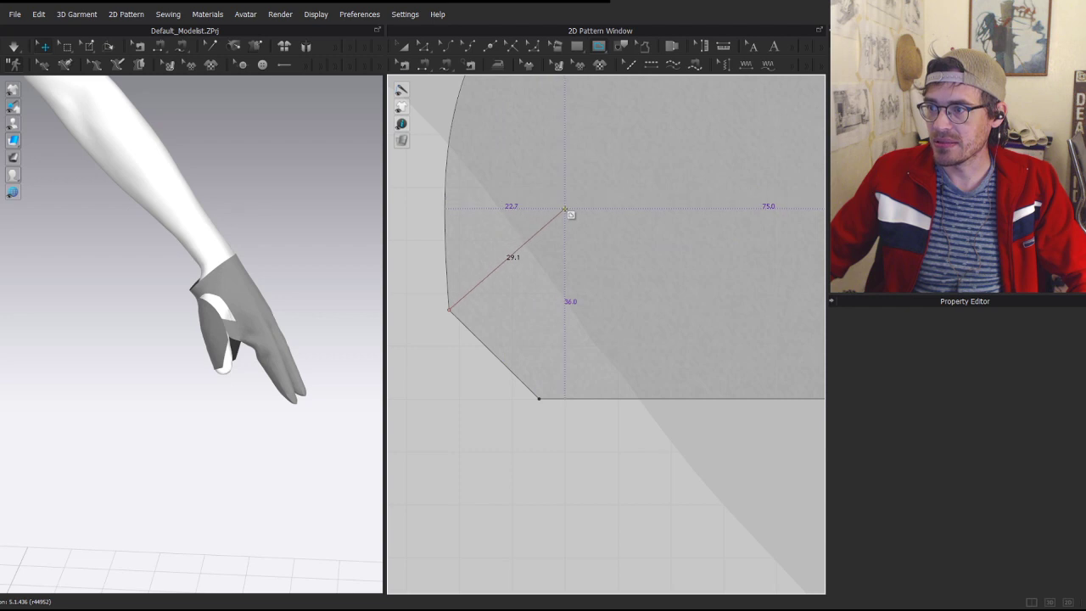
double_click(566, 208)
- Measure the cut line extending from the thumb hole's lower corner on the palm for comparison with the new internal line
scroll(653, 441, "down", 5)
middle_click_drag(703, 359, 563, 294)
scroll(587, 424, "up", 2)
key("z")
scroll(722, 357, "up", 3)
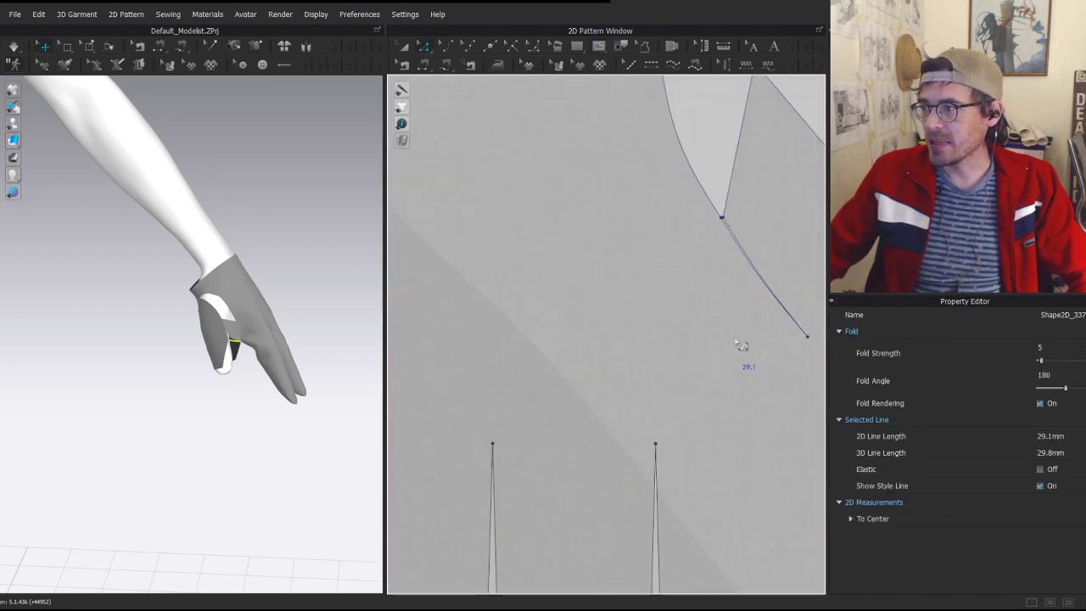
left_click(740, 247)
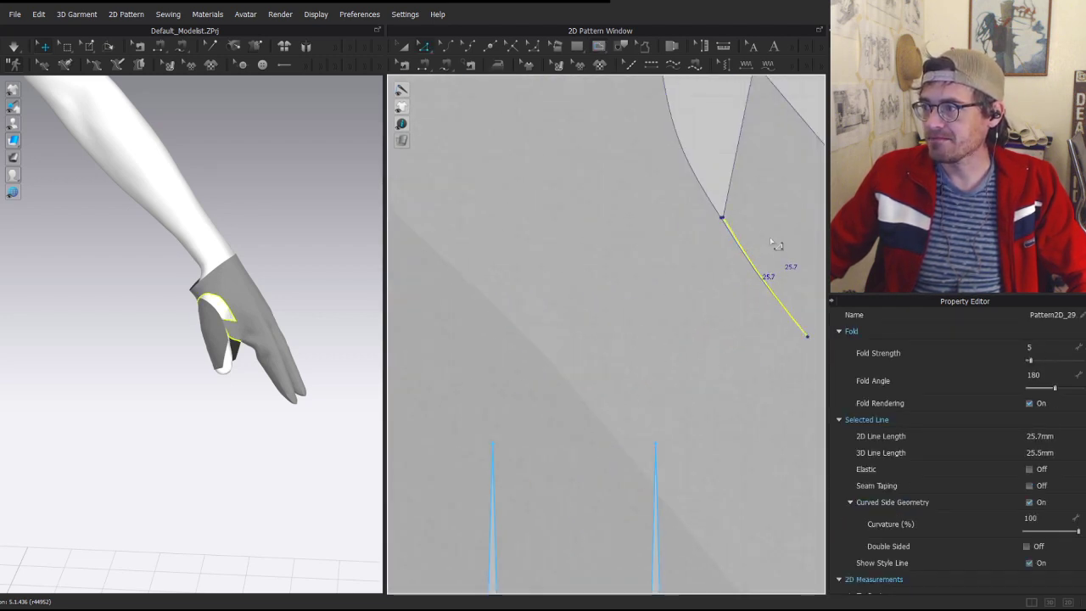
scroll(750, 322, "down", 5)
mouse_move(749, 323)
middle_mouse_down()
mouse_move(526, 313)
mouse_move(750, 306)
middle_mouse_up()
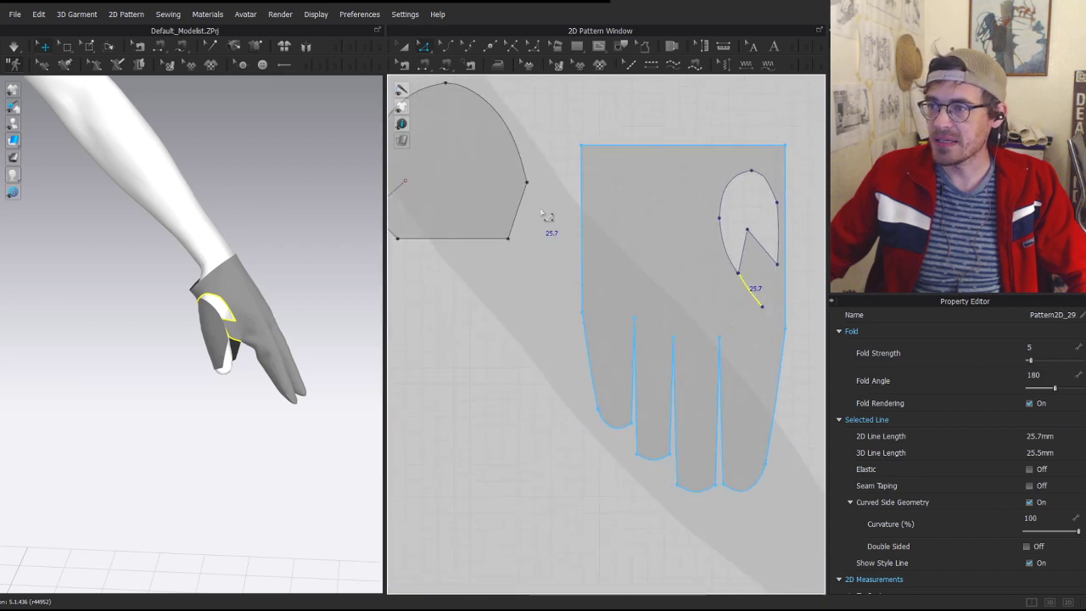
- Shorten the thumb piece's diagonal internal line by pulling its inner end back toward the shoulder corner
middle_click_drag(546, 216, 704, 340)
scroll(557, 296, "up", 5)
middle_click_drag(536, 354, 631, 293)
left_click(556, 309)
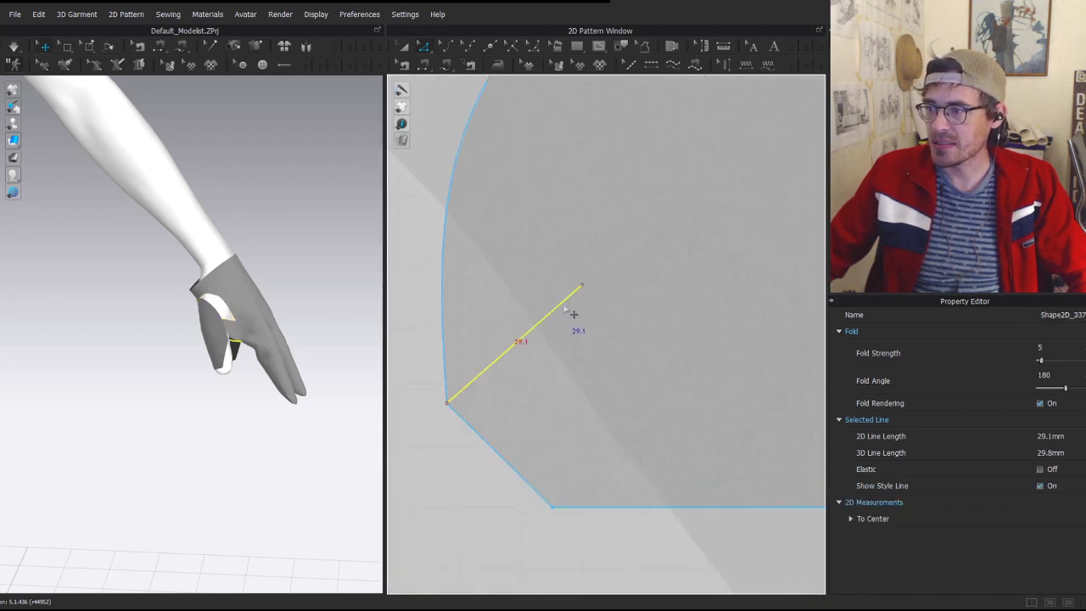
left_click_drag(583, 289, 574, 296)
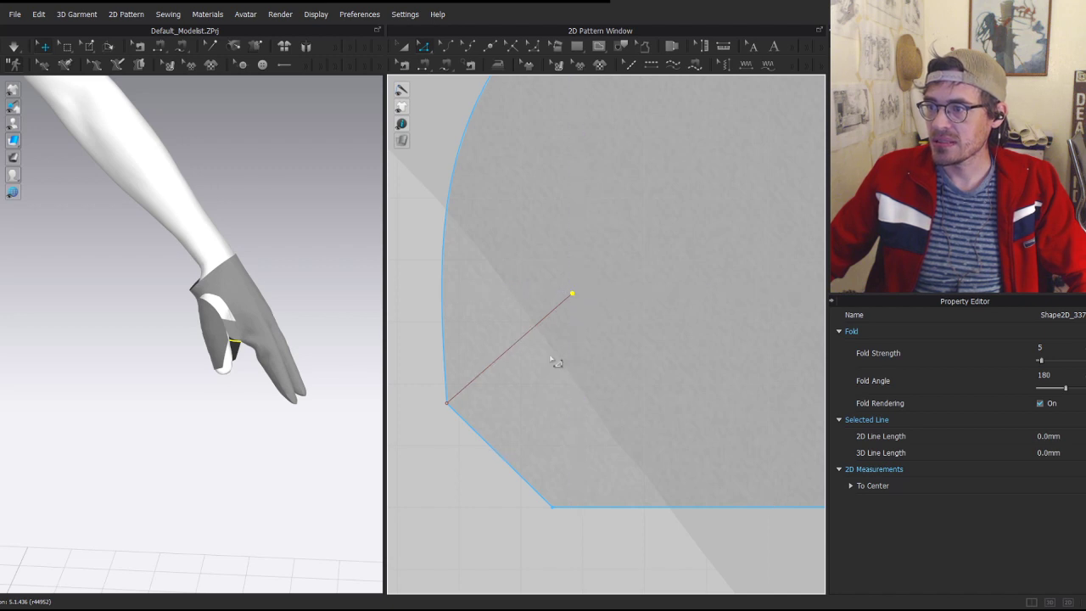
- Shorten the thumb piece's diagonal internal line to about 26.4 mm by moving its inner end toward the shoulder corner
left_click(526, 340)
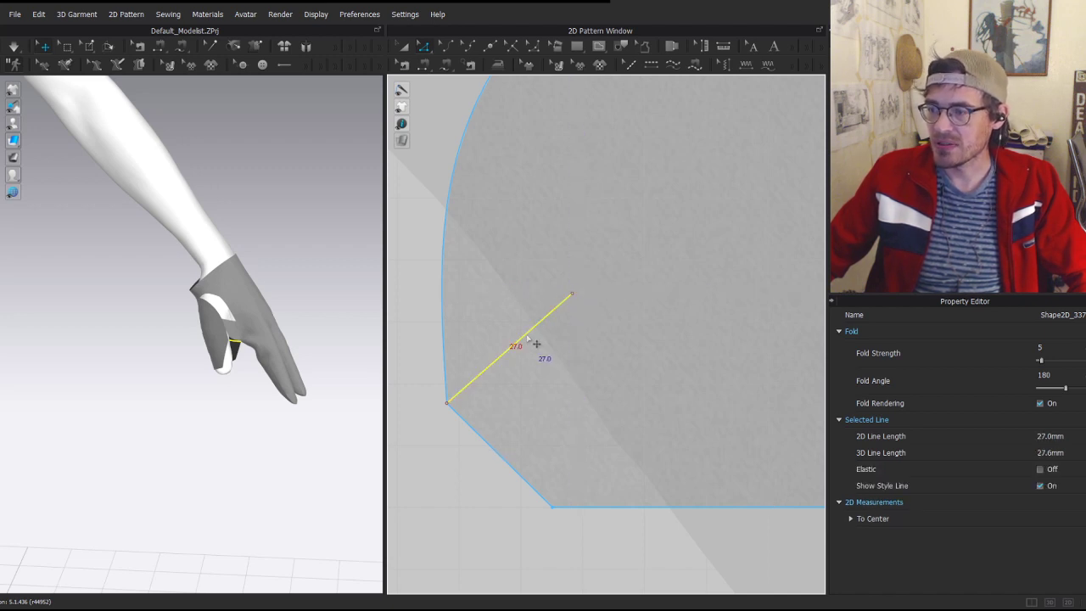
left_click(573, 295)
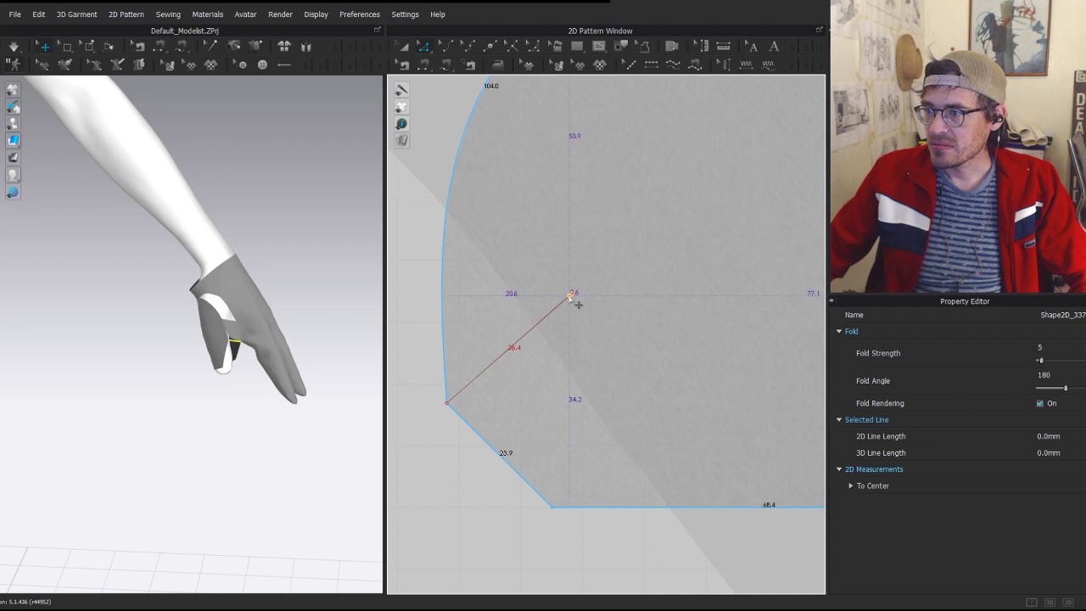
left_click_drag(569, 297, 569, 296)
- Cut the thumb piece open along its diagonal internal line to form a slit
key("b")
key("z")
left_click(525, 336)
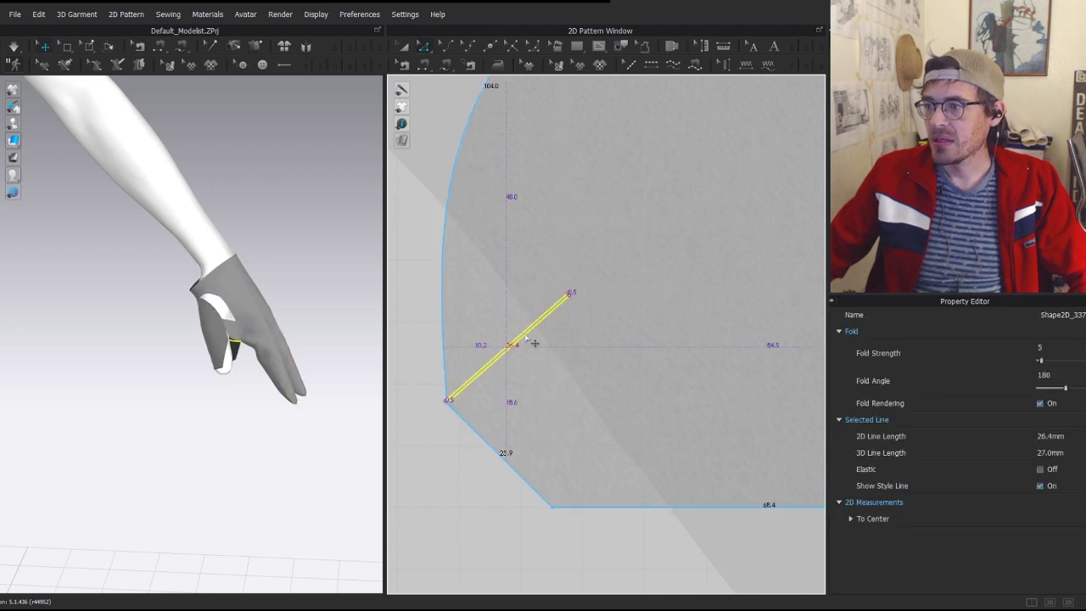
right_click(506, 320)
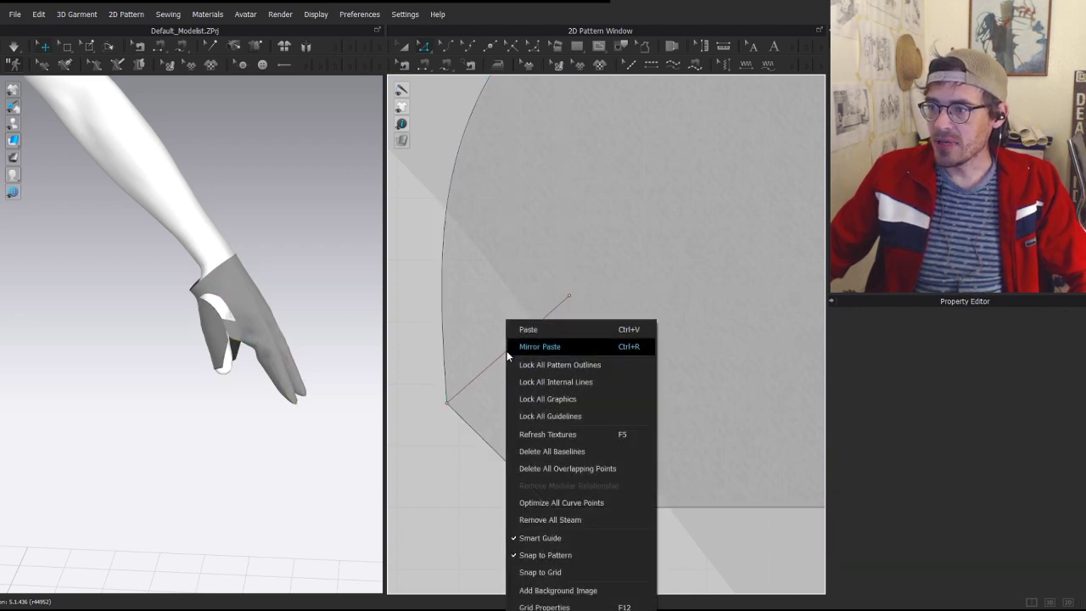
left_click(492, 367)
right_click(491, 367)
left_click(513, 484)
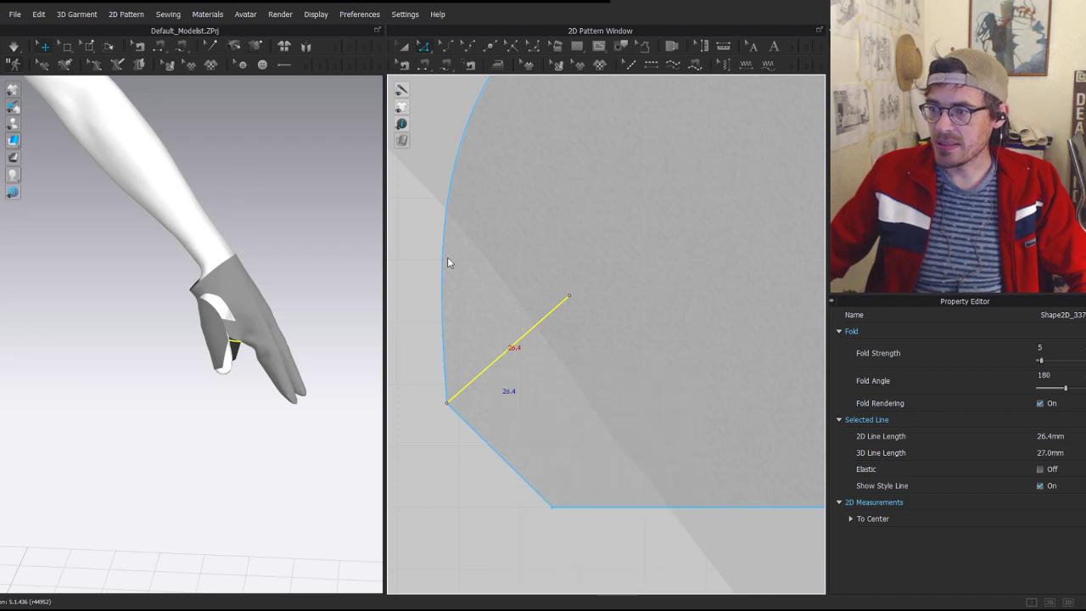
- Sew one edge of the thumb piece's slit to the palm's cut line below the thumb hole with segment sewing
scroll(526, 367, "down", 3)
key("a")
middle_click_drag(612, 371, 556, 323)
key("n")
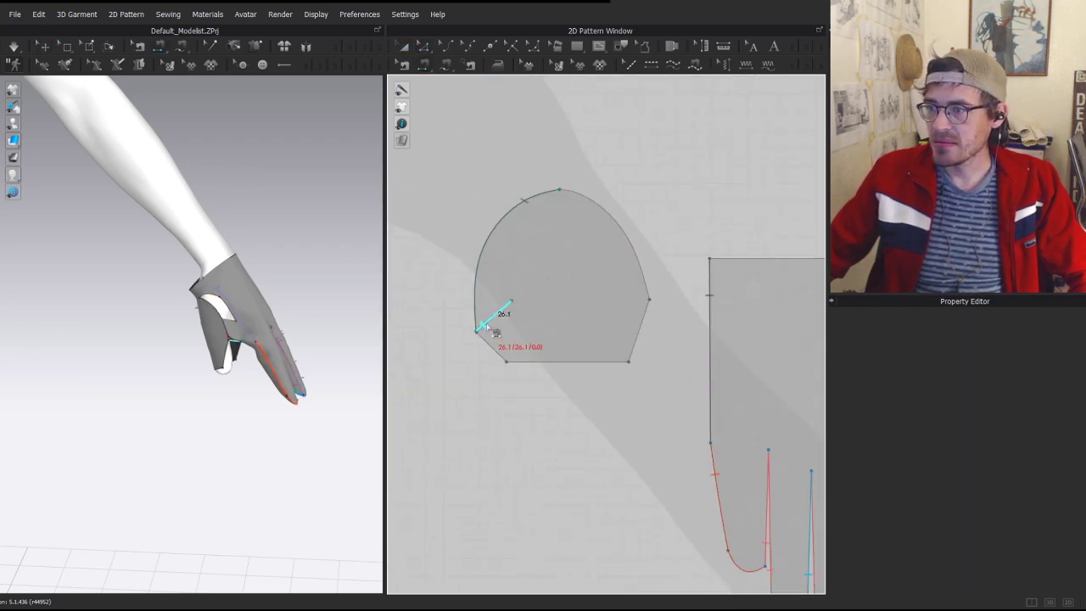
scroll(505, 336, "up", 8)
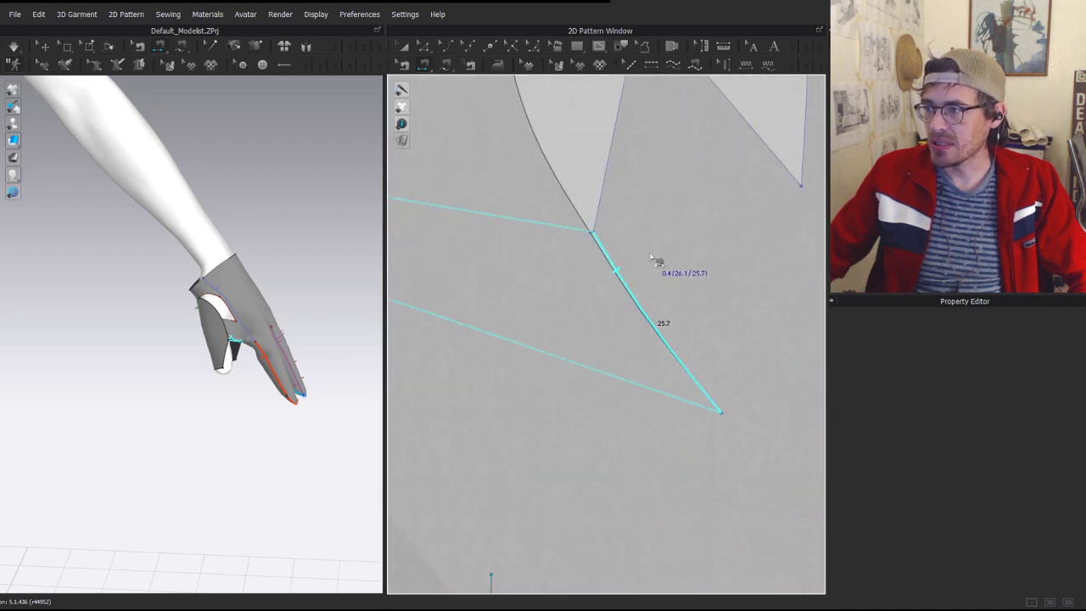
scroll(251, 372, "up", 5)
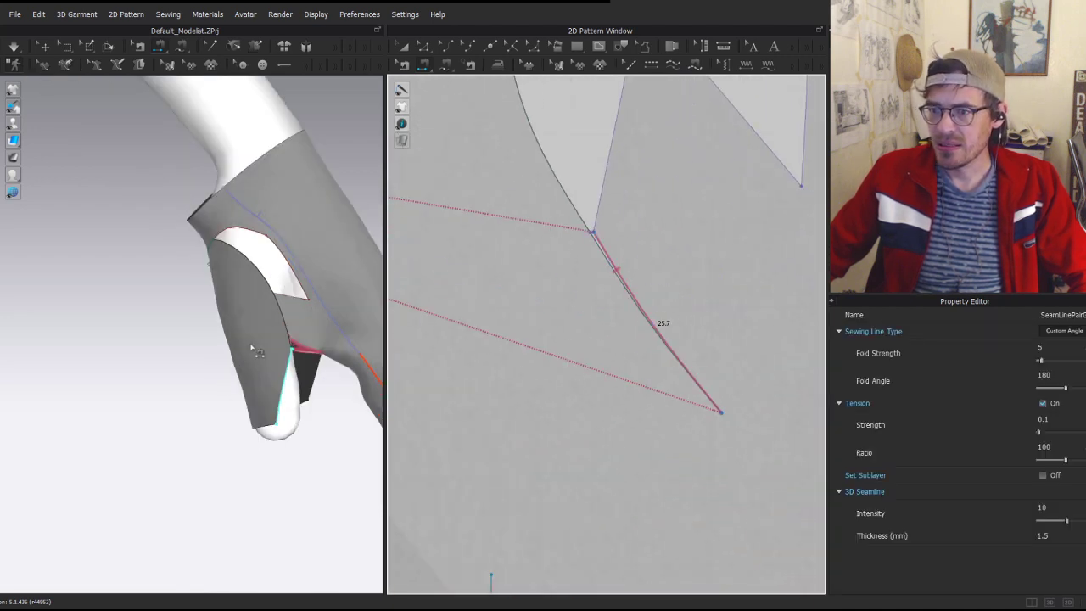
- Inspect the new slit seam in 3D and reverse its sewing direction so the threads no longer cross
scroll(336, 321, "up", 3)
middle_click_drag(336, 319, 242, 344)
scroll(290, 477, "up", 3)
key("q")
scroll(312, 515, "down", 5)
middle_click_drag(311, 515, 157, 273)
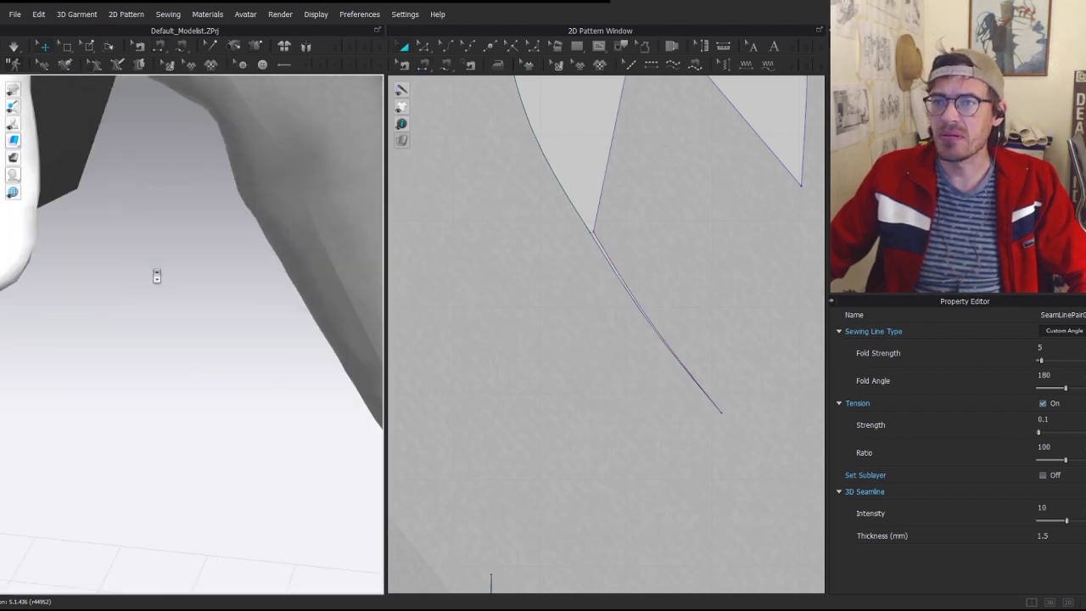
scroll(157, 265, "down", 2)
left_click(165, 106)
middle_click_drag(184, 142, 240, 257)
right_click_drag(192, 235, 193, 191)
key("n")
left_click(617, 267)
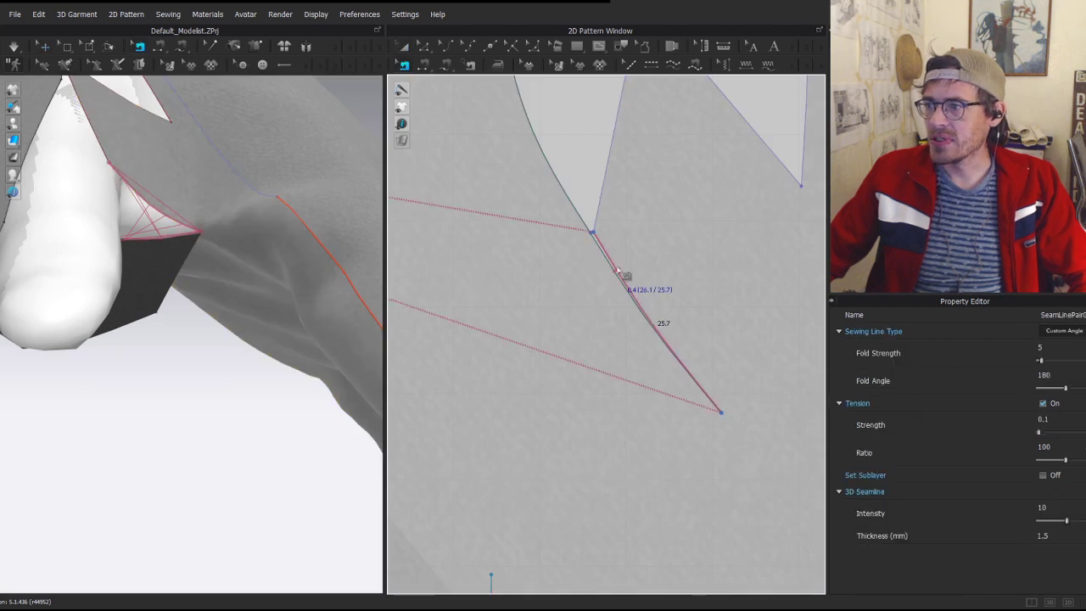
right_click(616, 267)
left_click(671, 298)
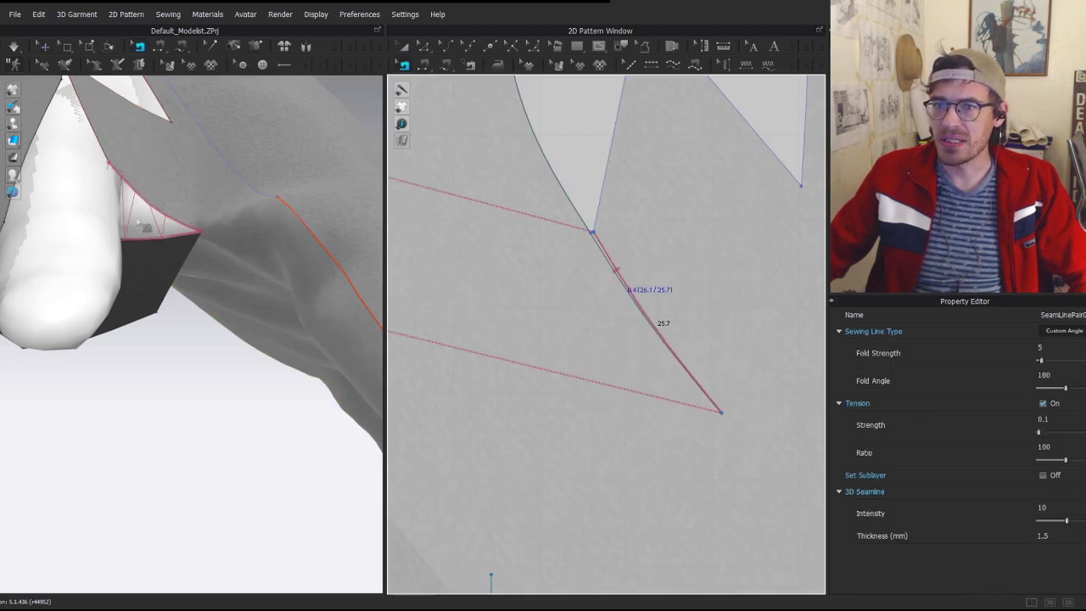
- Simulate the garment and pull the thumb piece around the thumb to expose its unsewn slit edge
key("space")
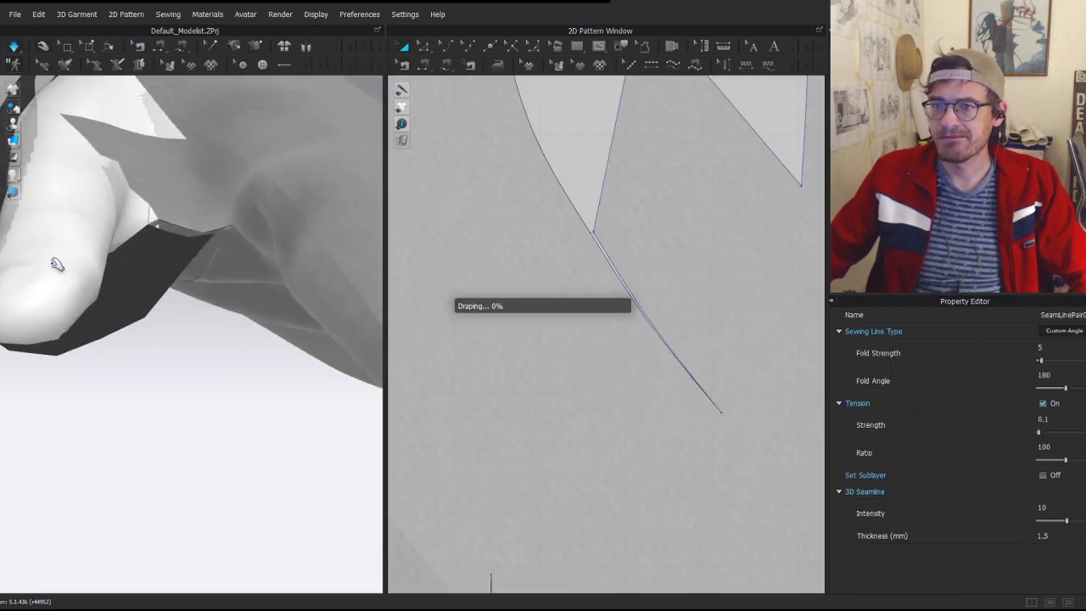
left_click(123, 184)
left_click(150, 294)
right_click_drag(150, 293, 154, 271)
left_click_drag(154, 272, 73, 205)
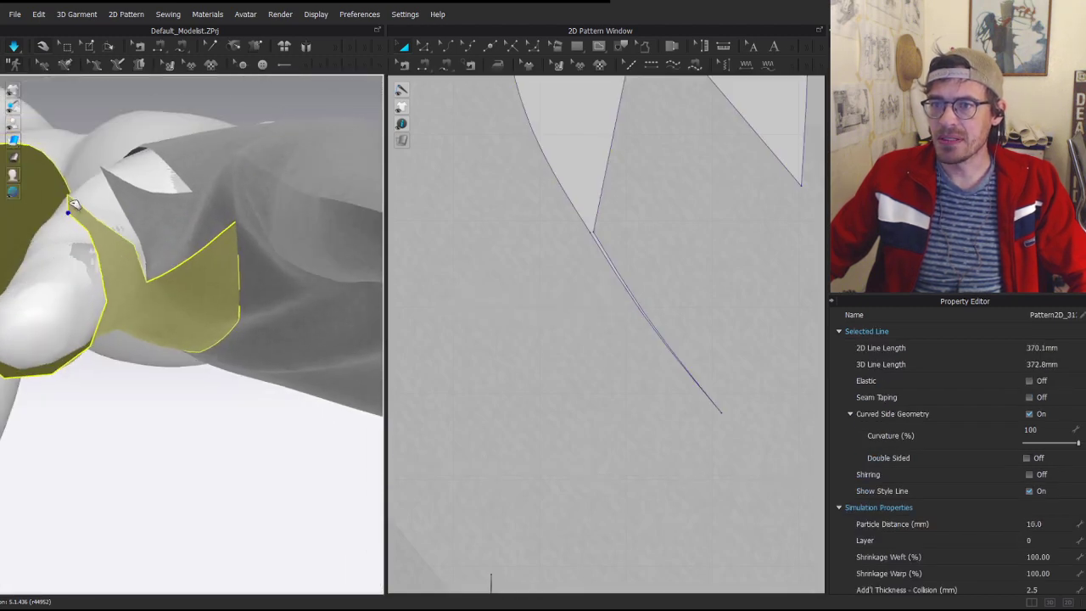
- Stop the simulation and sew the slit's other edge to the adjoining edge of the palm's pointed flap
key("space")
key("n")
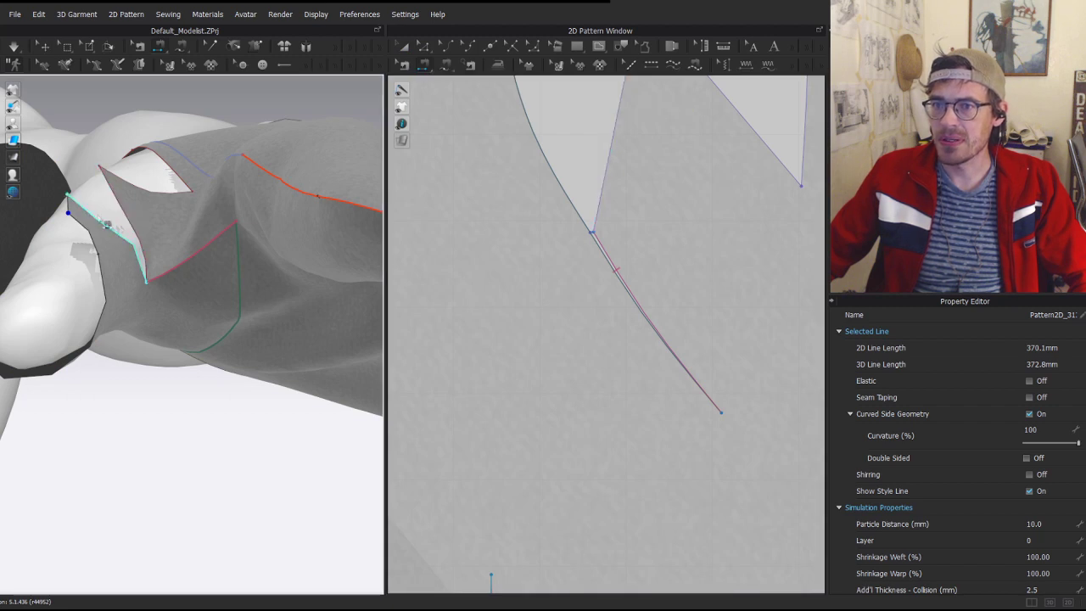
left_click(118, 199)
left_click(102, 223)
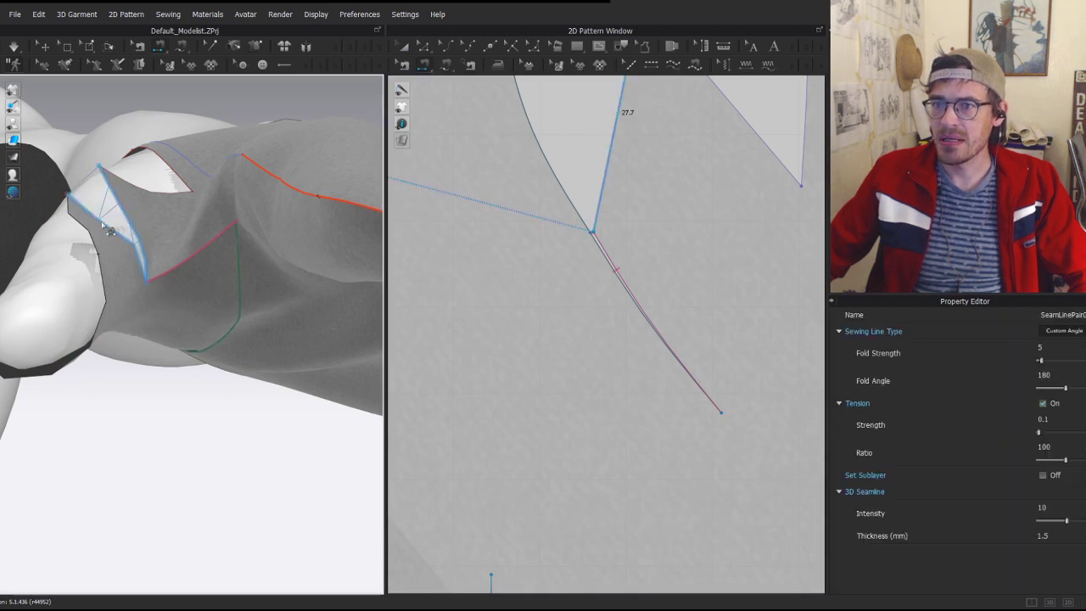
- Simulate the new flap seam and pull the fabric between thumb and index finger into place
key("space")
scroll(173, 236, "down", 3)
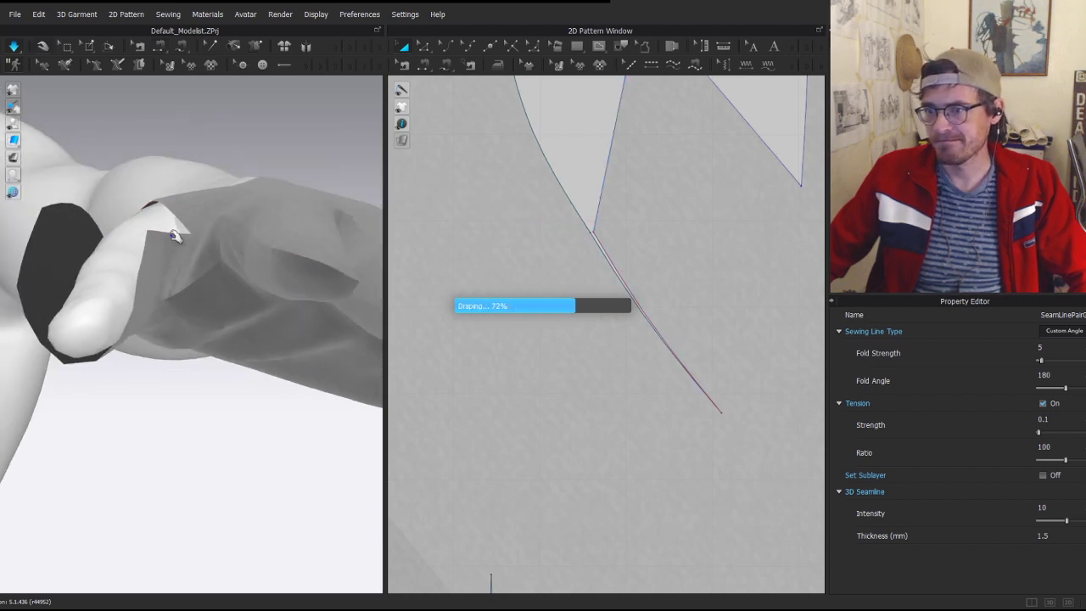
right_click_drag(174, 236, 172, 348)
left_click_drag(160, 205, 176, 323)
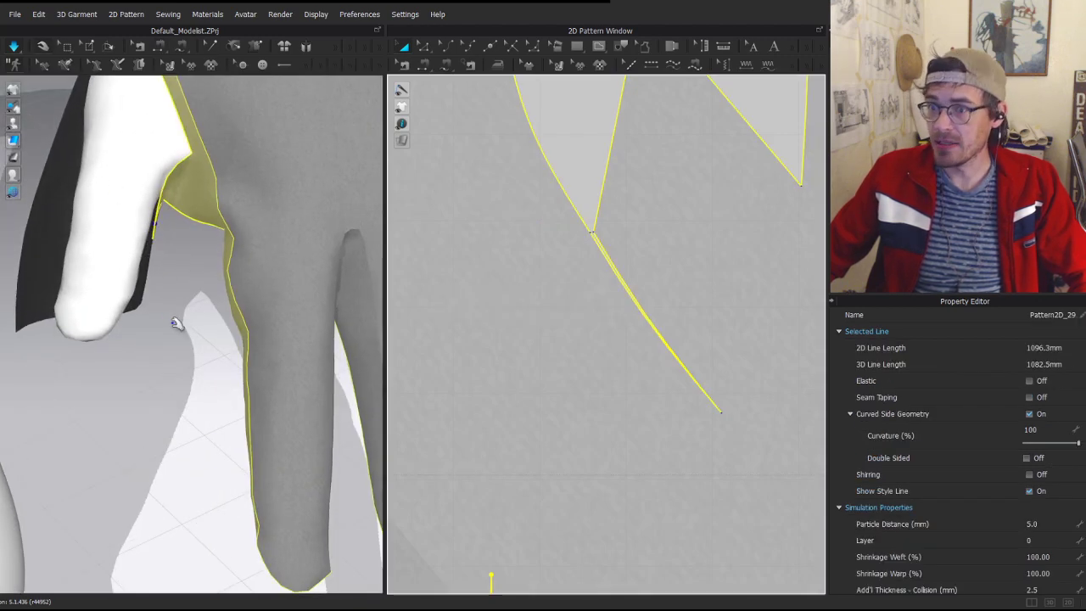
right_click_drag(176, 323, 205, 289)
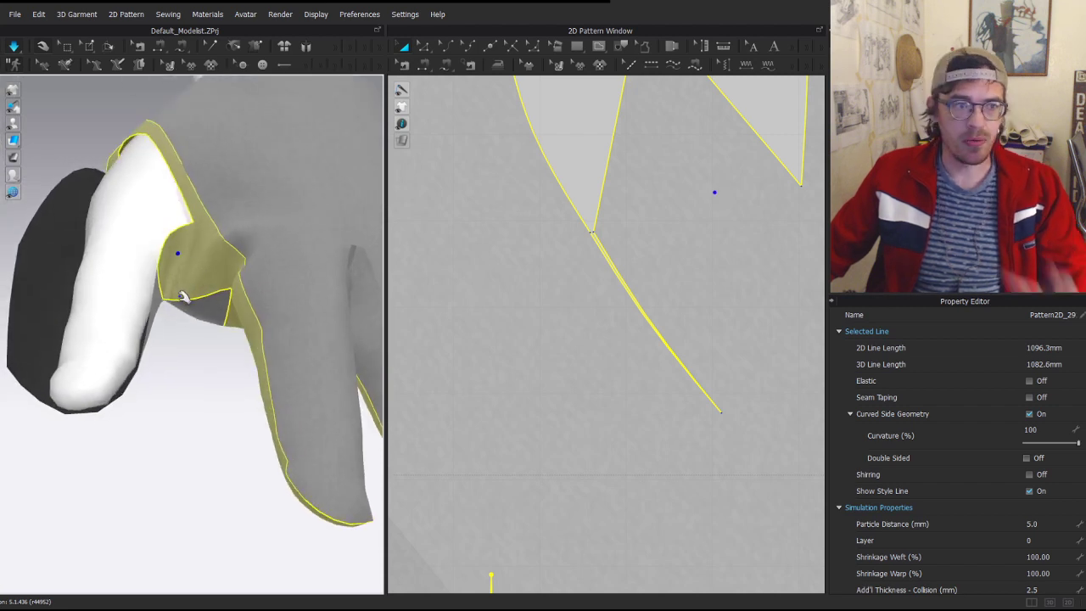
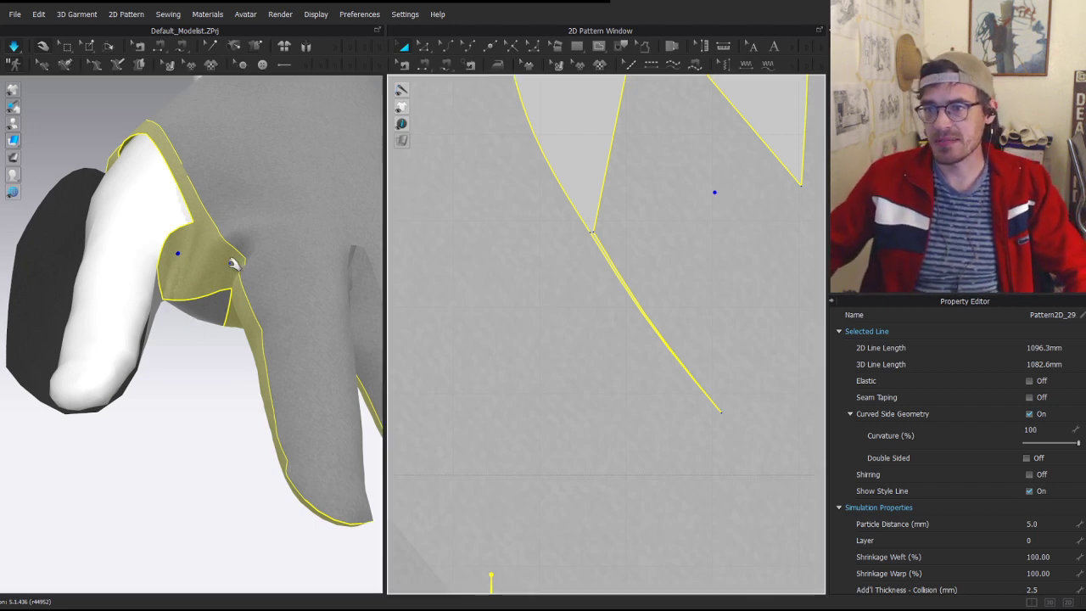
left_click_drag(171, 254, 66, 247)
right_click_drag(66, 247, 156, 260)
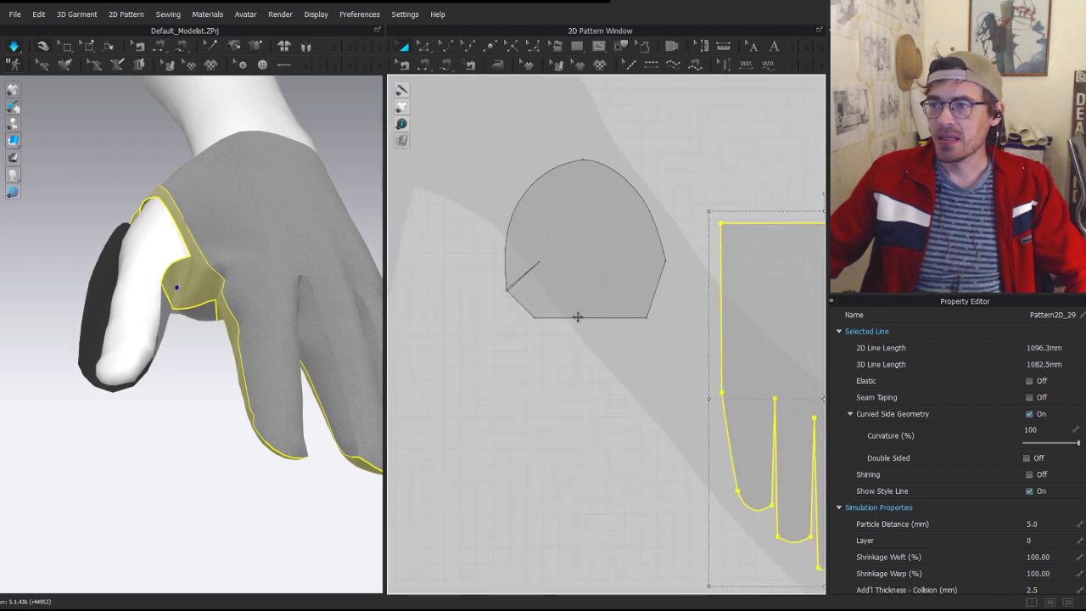
- Compare the length of the thumb piece's unsewn curved edge with the palm thumb hole's unsewn side
scroll(577, 317, "down", 2)
key("b")
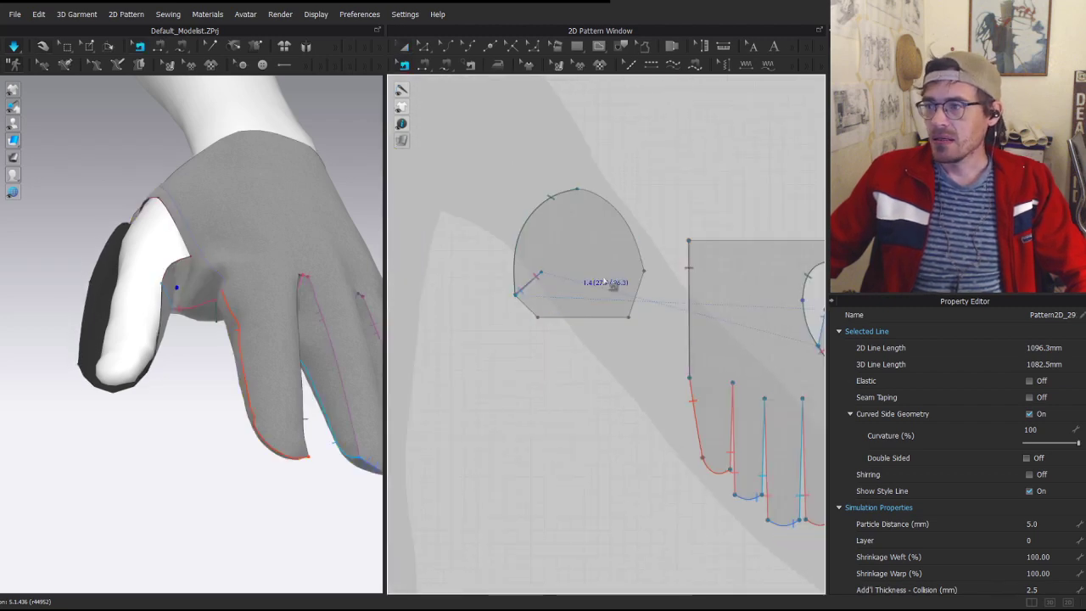
middle_click_drag(605, 193, 501, 158)
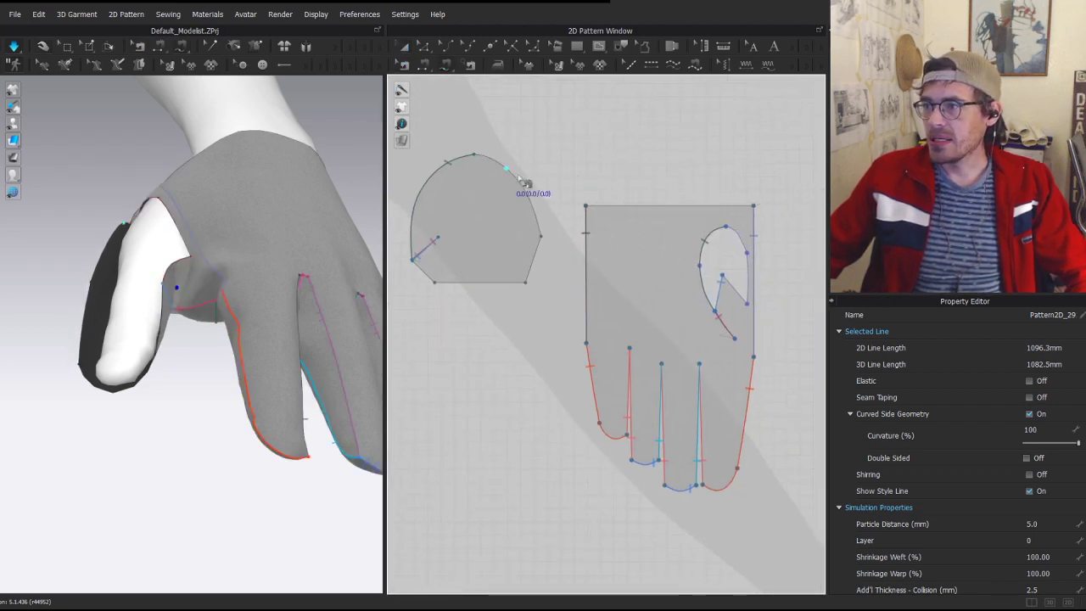
key("z")
left_click(740, 231)
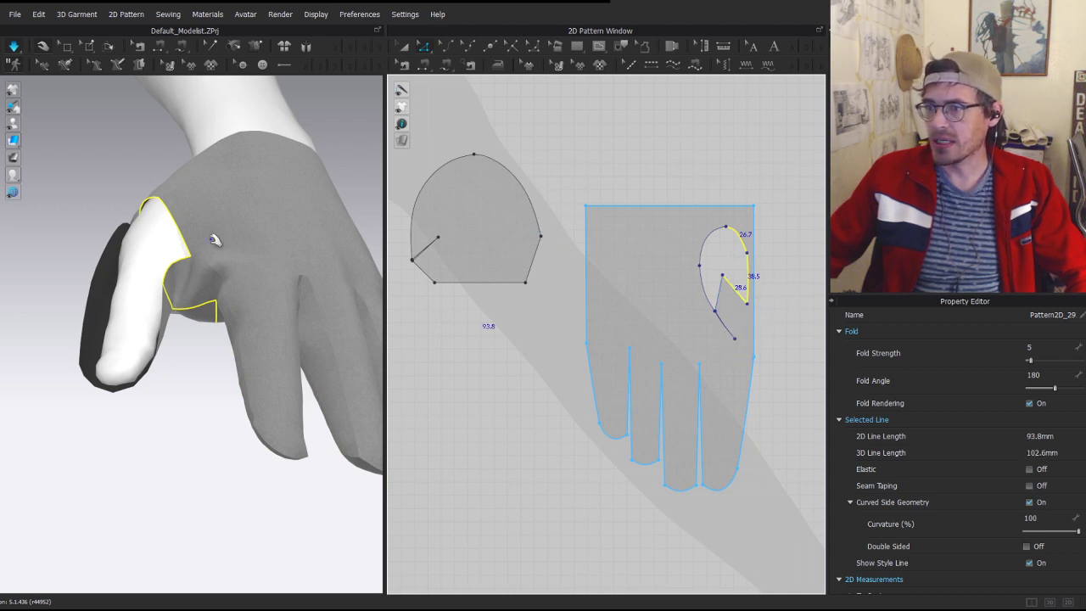
left_click(187, 247)
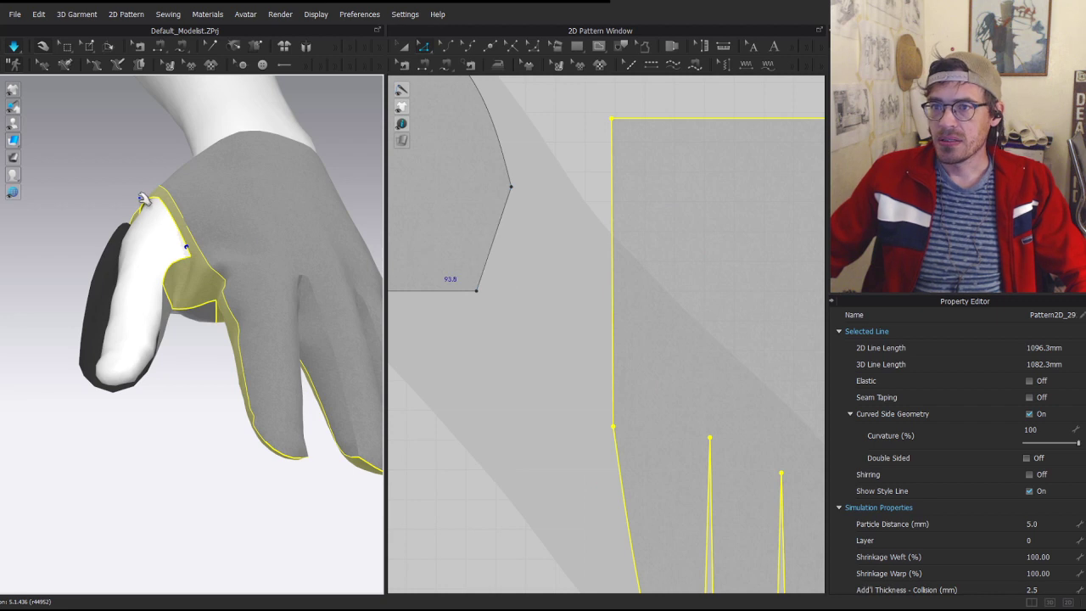
scroll(598, 310, "down", 5)
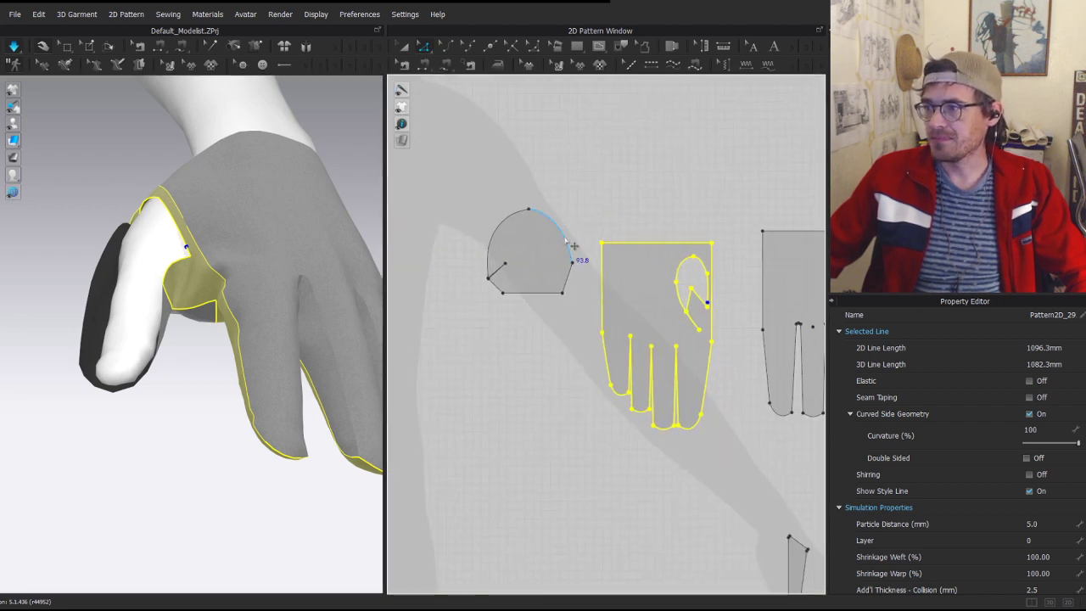
left_click(566, 240)
scroll(706, 264, "up", 3)
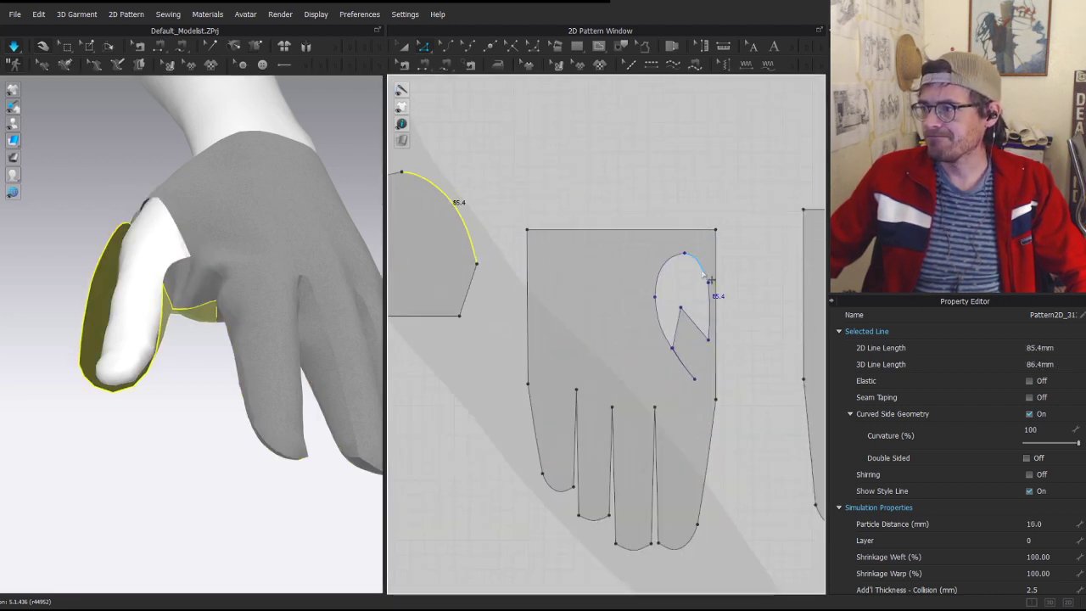
left_click(703, 271)
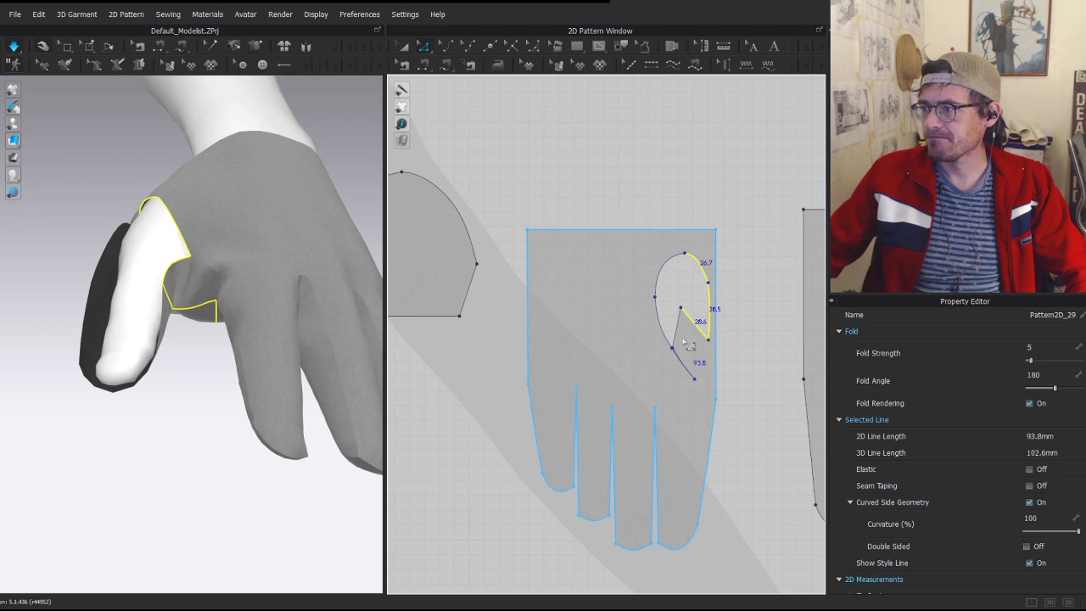
scroll(689, 345, "up", 2)
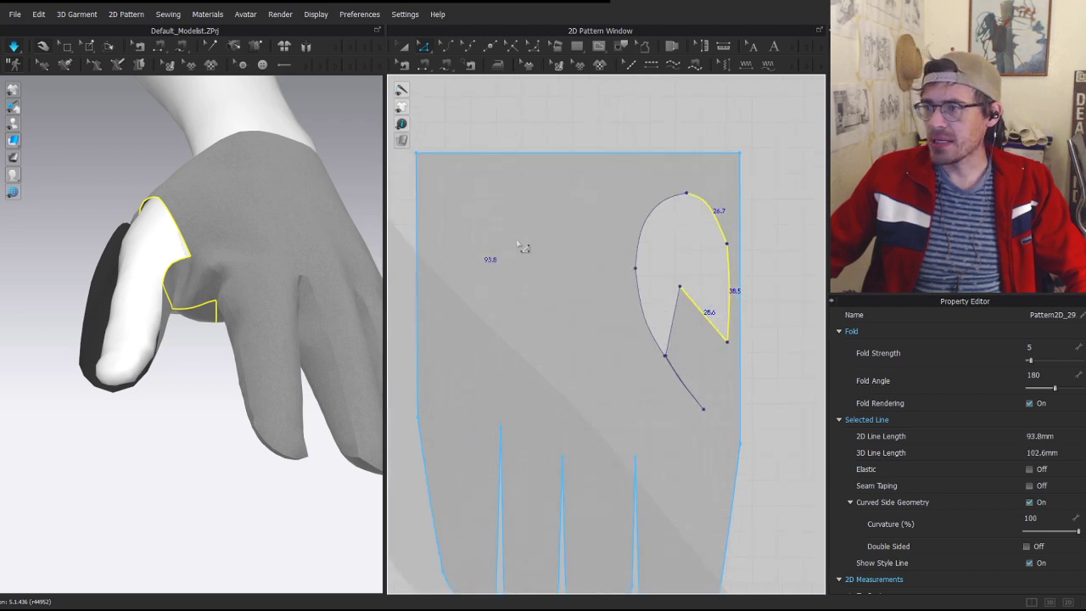
scroll(520, 244, "down", 3)
left_click(585, 234)
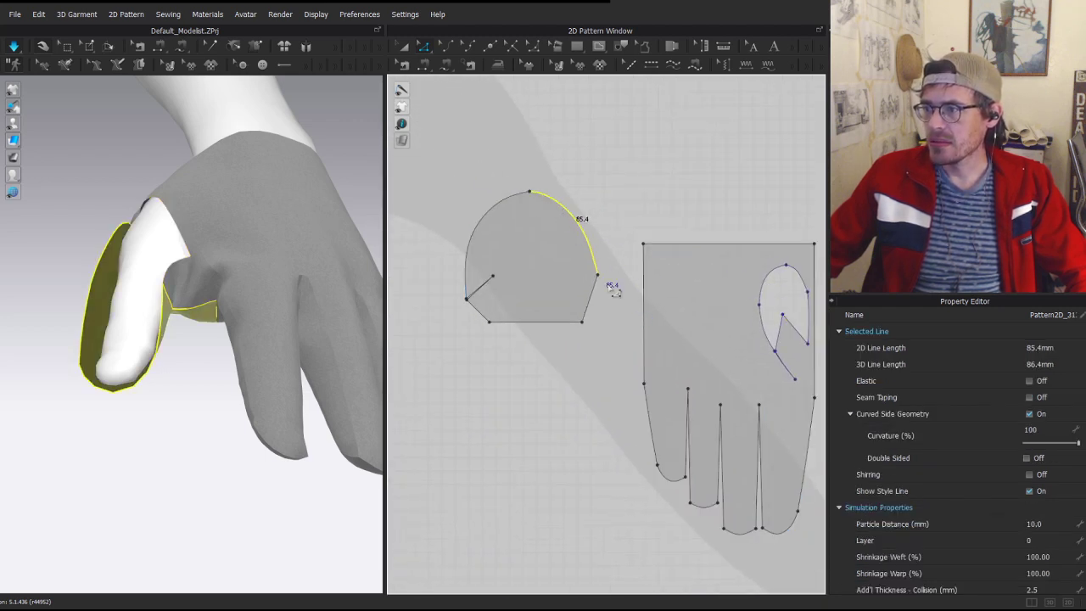
- Lengthen the thumb piece's unsewn curved edge to about 96.6 mm by moving its lower corner downward
scroll(615, 291, "up", 2)
left_click_drag(592, 276, 598, 300)
left_click(592, 269)
left_click(592, 268)
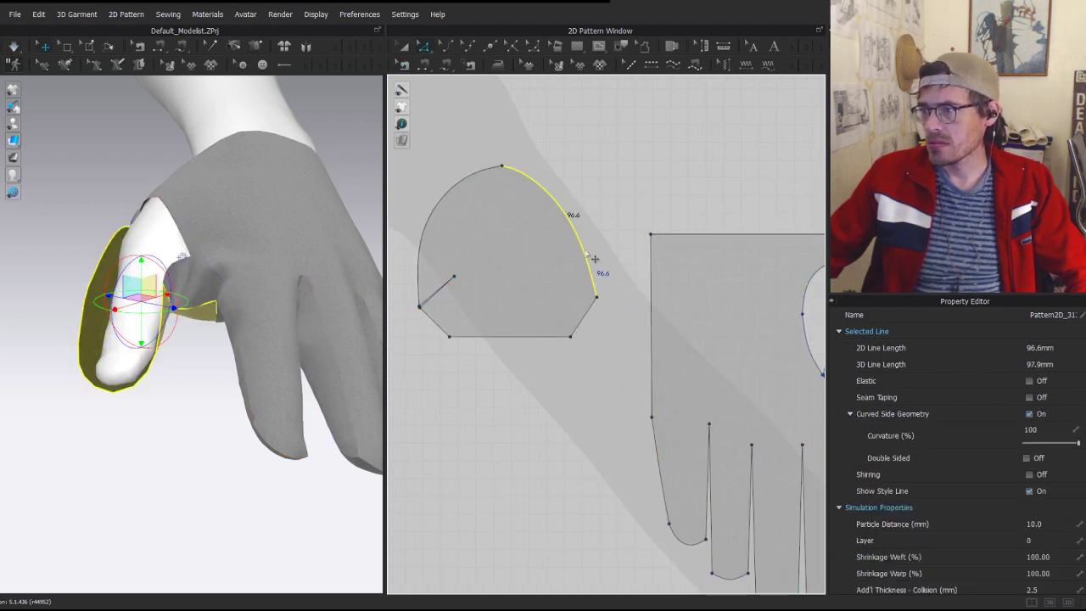
- Free-sew the thumb piece's lengthened curve to the palm's thumb hole, from its top point around to the flap's outer corner
scroll(572, 187, "down", 2)
key("m")
left_click(527, 175)
left_click(588, 259)
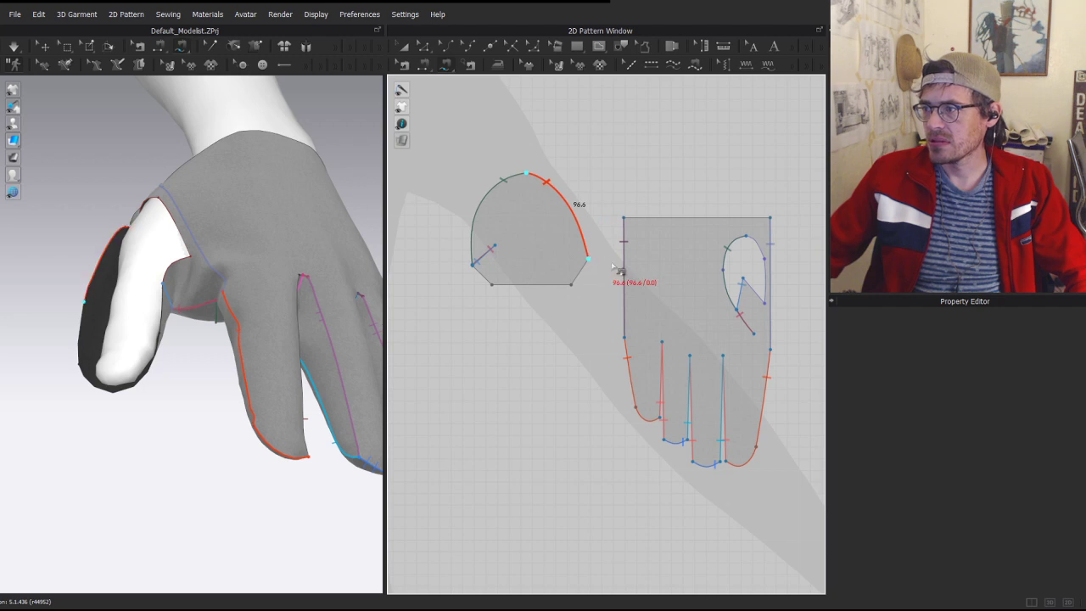
scroll(715, 213, "up", 3)
left_click(711, 175)
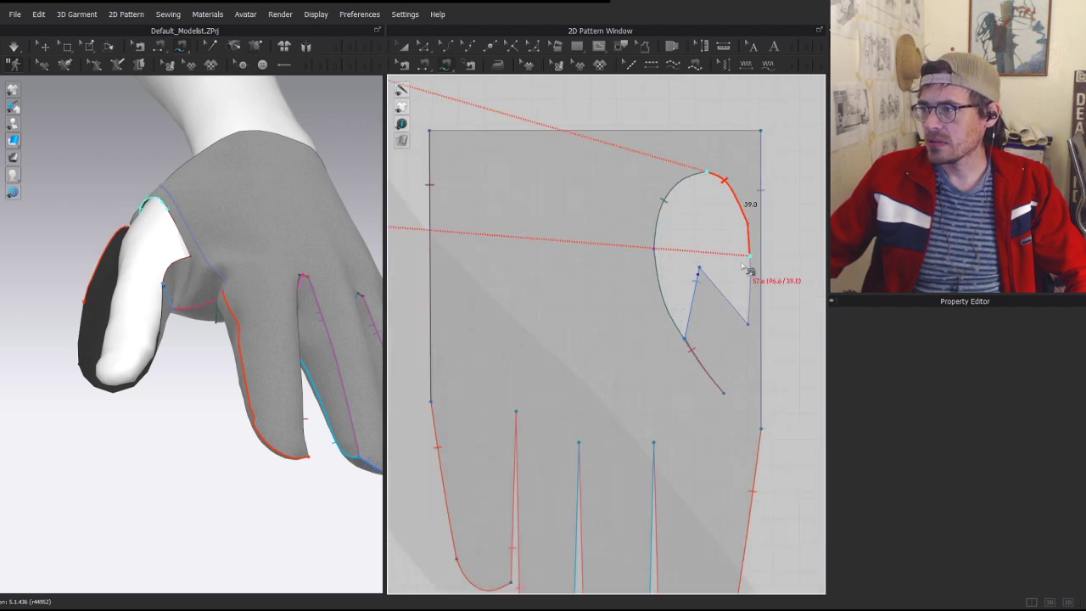
left_click(750, 326)
- Simulate the sewn thumb piece and pull its fabric outward around the avatar's thumb
key("space")
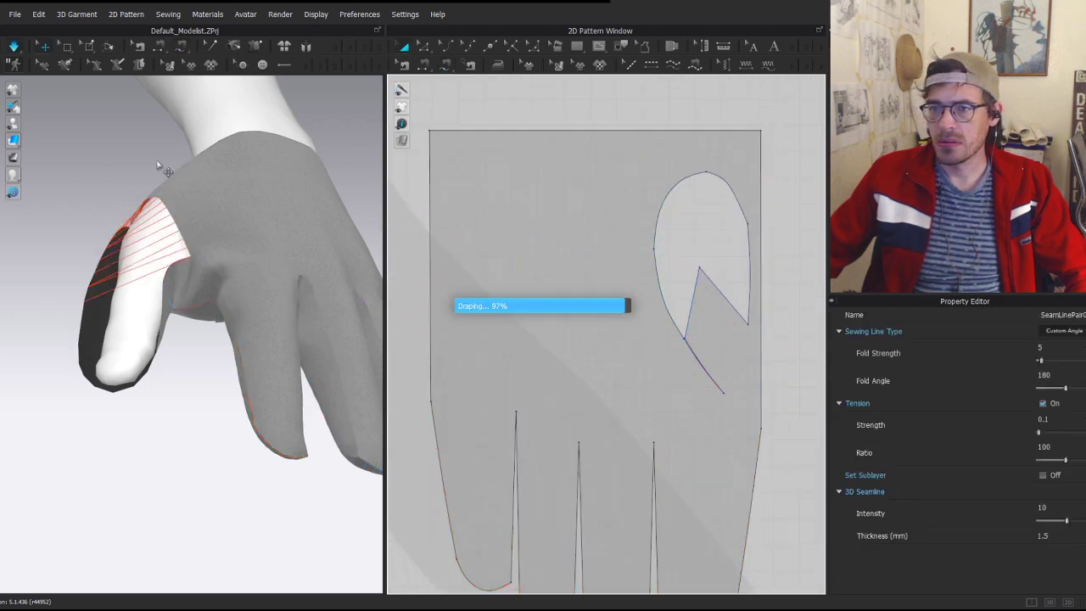
left_click_drag(193, 298, 161, 290)
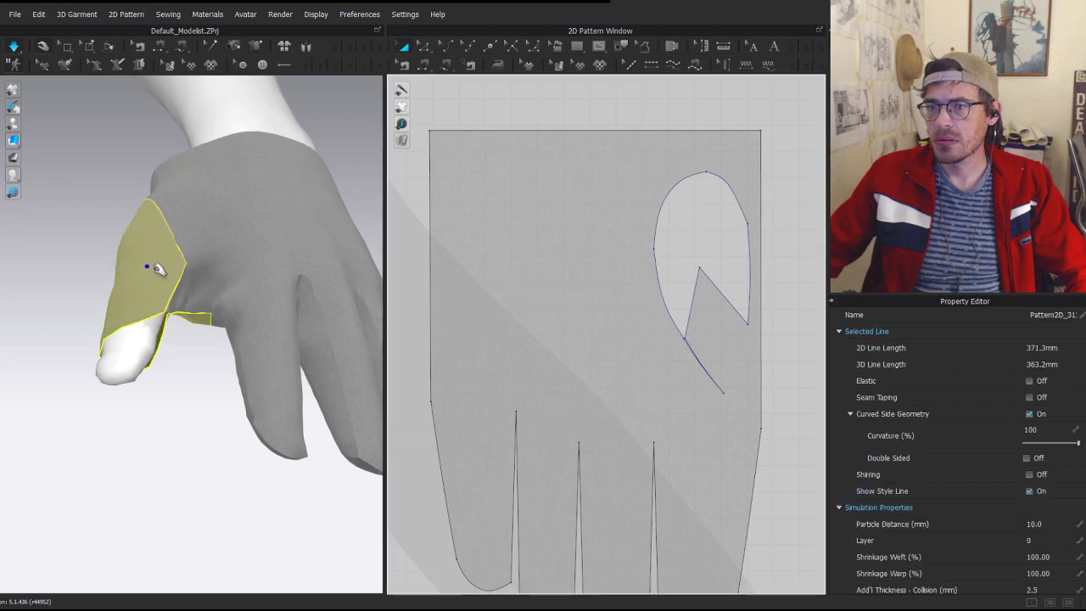
right_click_drag(155, 267, 119, 262)
scroll(168, 298, "up", 3)
left_click_drag(162, 295, 39, 236)
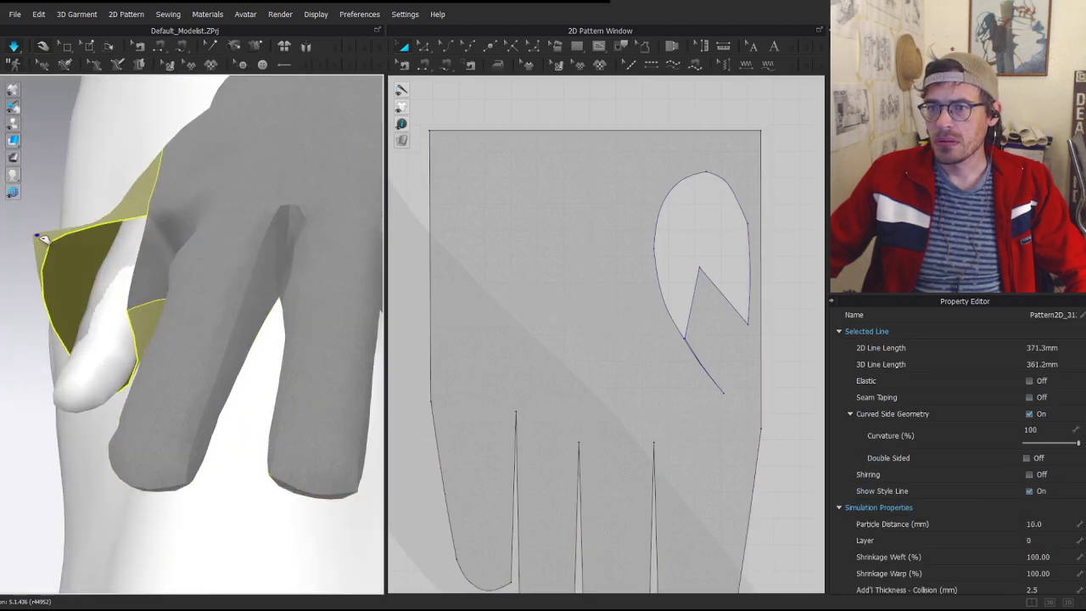
- Compare the length of the slanted outer edge on the palm's thumb flap with the thumb piece's short slanted edge
scroll(625, 246, "down", 5)
key("b")
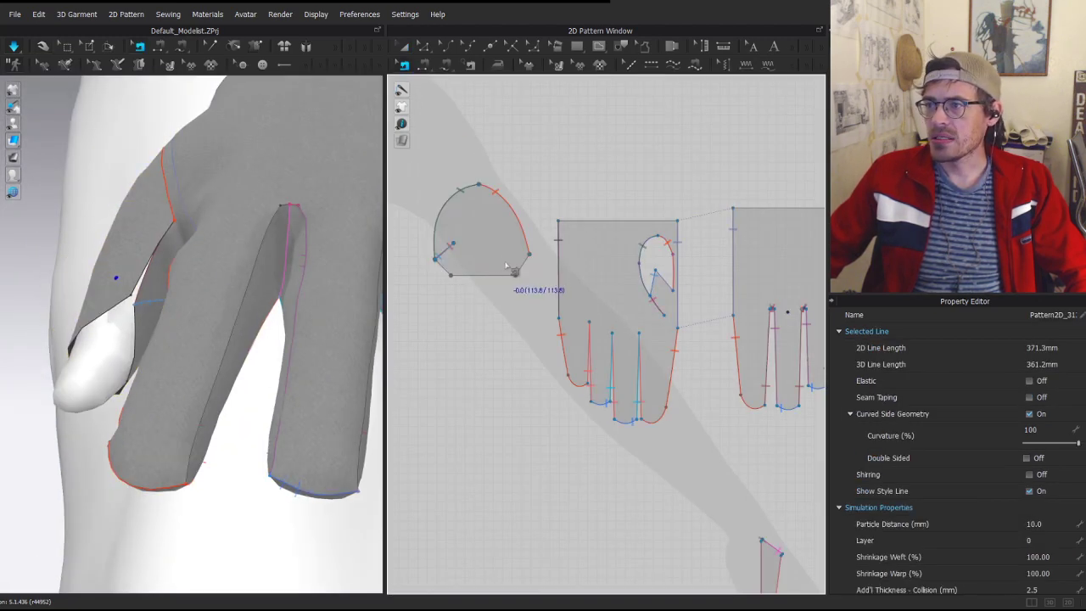
scroll(531, 266, "up", 3)
key("m")
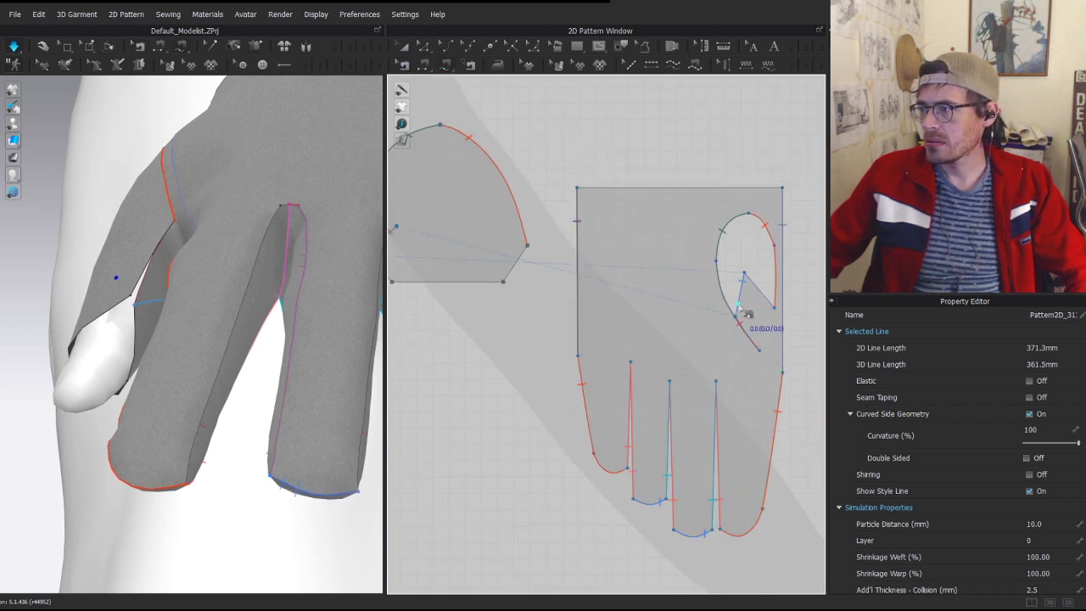
key("z")
left_click(759, 289)
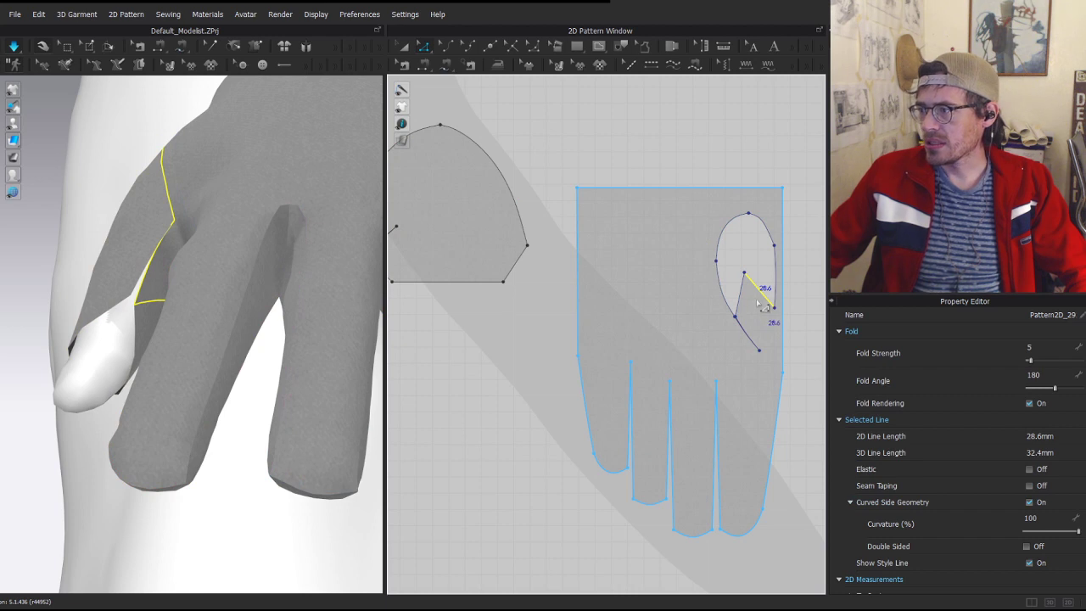
key("b")
key("z")
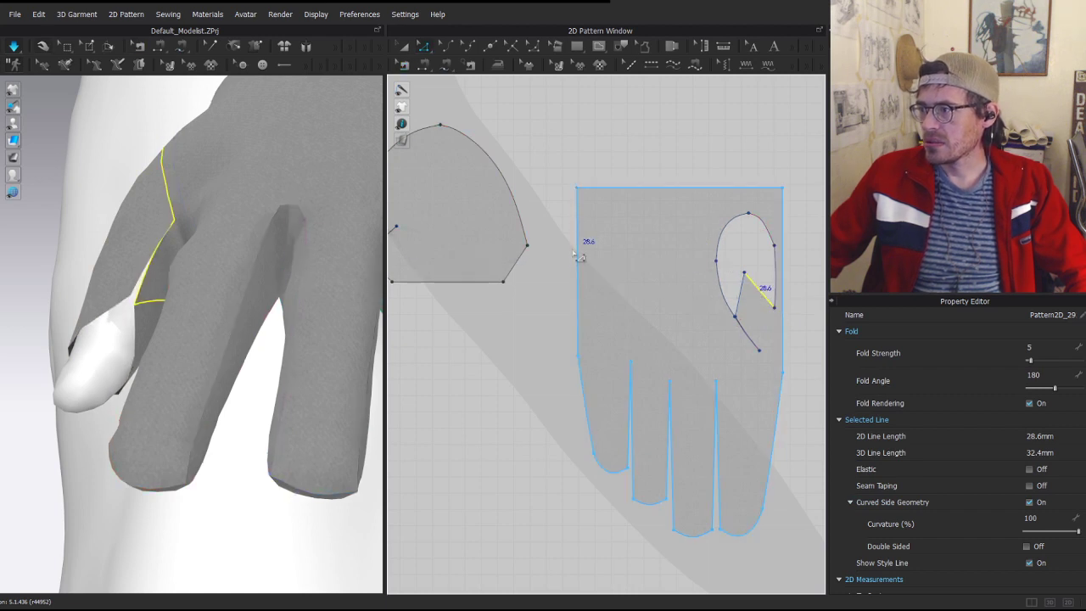
left_click(522, 297)
left_click(517, 267)
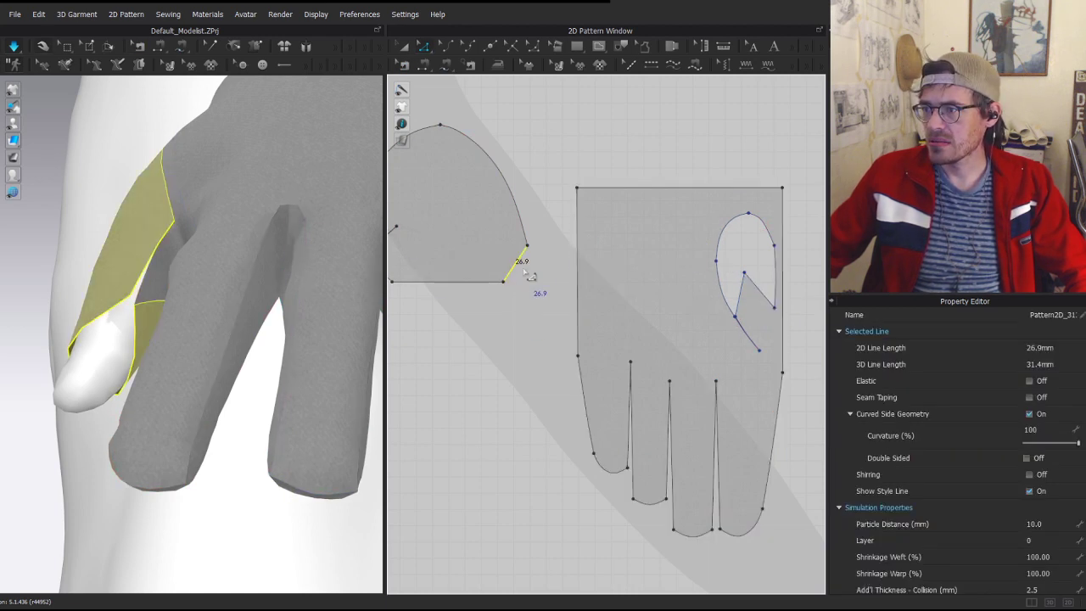
- Move the thumb piece's lower corner away from the slit so its short slanted edge measures about 24.6 mm
scroll(522, 289, "up", 3)
left_click(502, 281)
left_click(483, 269)
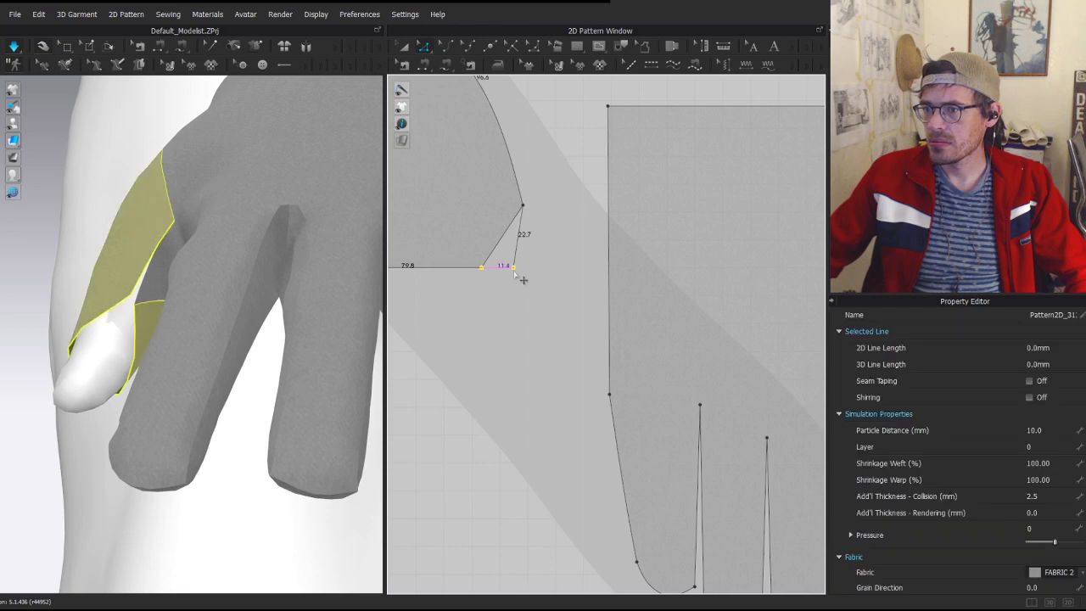
left_click(513, 268)
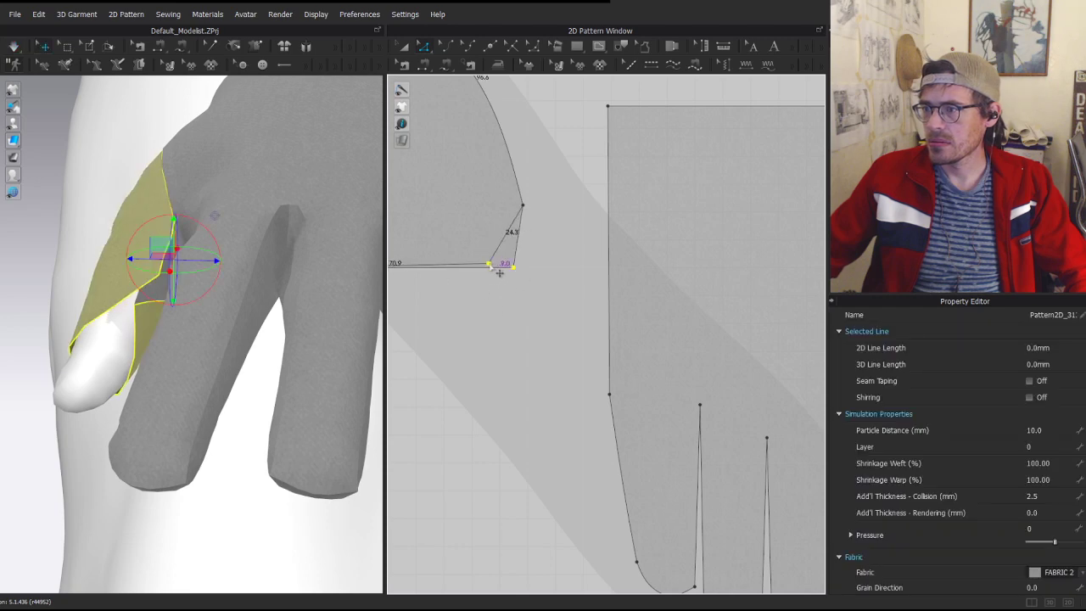
left_click_drag(490, 266, 488, 263)
- Bend the thumb piece's short slanted edge into a slight inward curve
key("v")
scroll(505, 232, "up", 2)
left_click(501, 238)
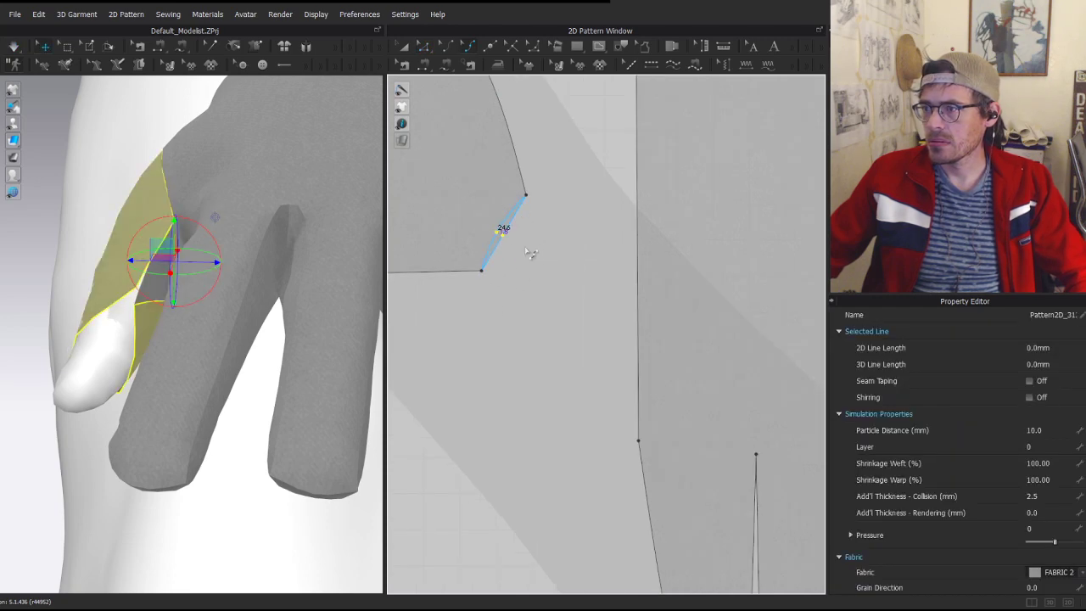
left_click(542, 269)
scroll(539, 268, "down", 3)
scroll(538, 259, "up", 3)
left_click(505, 248)
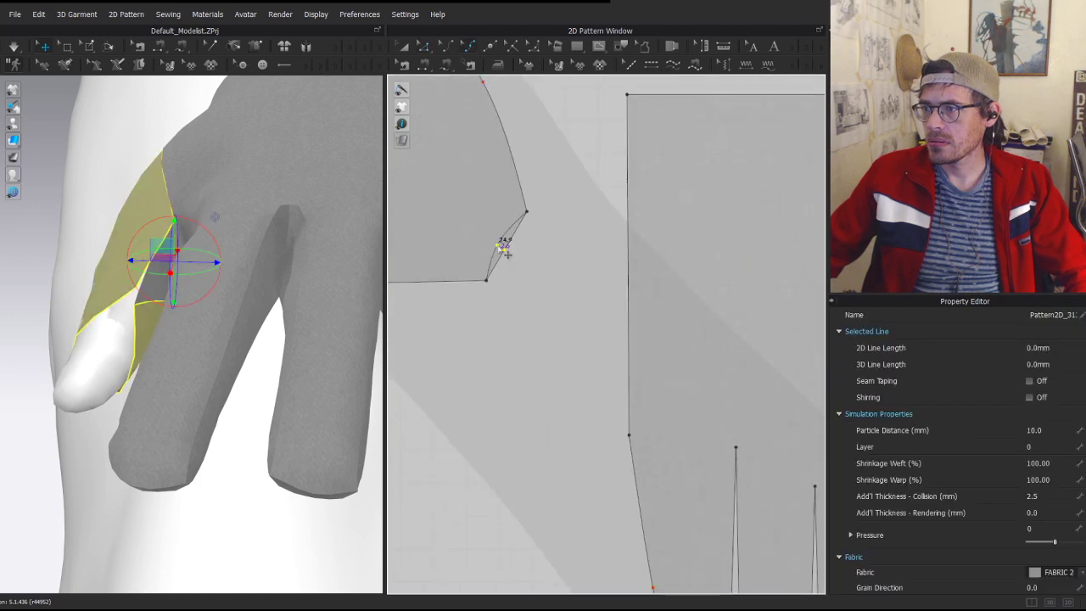
- Lengthen the thumb piece's curved short edge to about 28.1 mm by moving its lower corner outward
key("n")
left_click(513, 231)
scroll(550, 246, "down", 3)
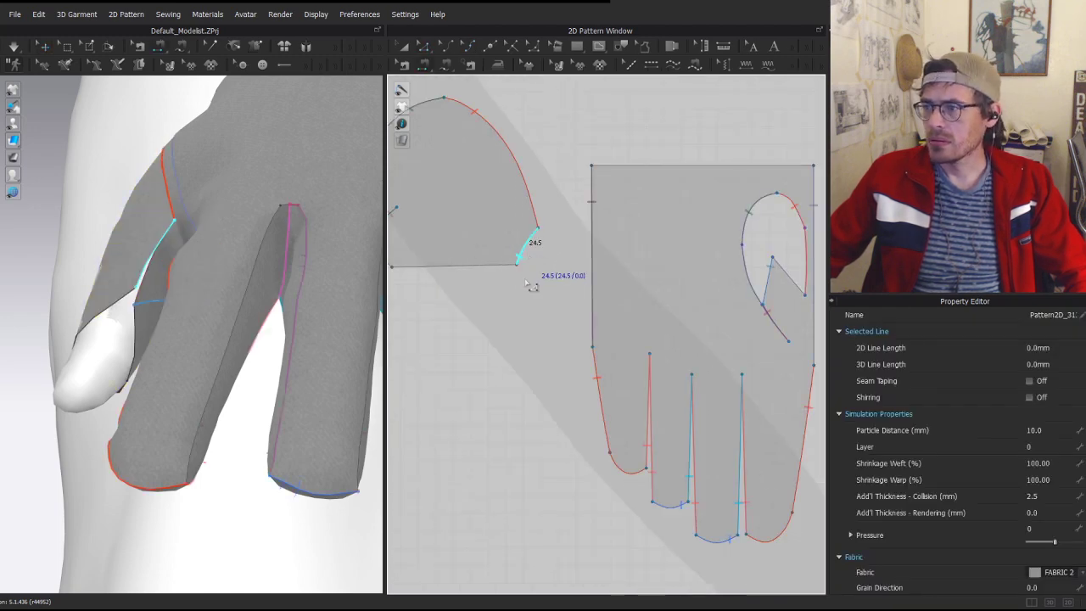
key("z")
left_click(525, 278)
left_click_drag(516, 265, 514, 270)
left_click(543, 254)
- Sew the thumb piece's curved short edge to the slanted outer edge of the palm's flap and simulate the seam
key("n")
left_click(527, 245)
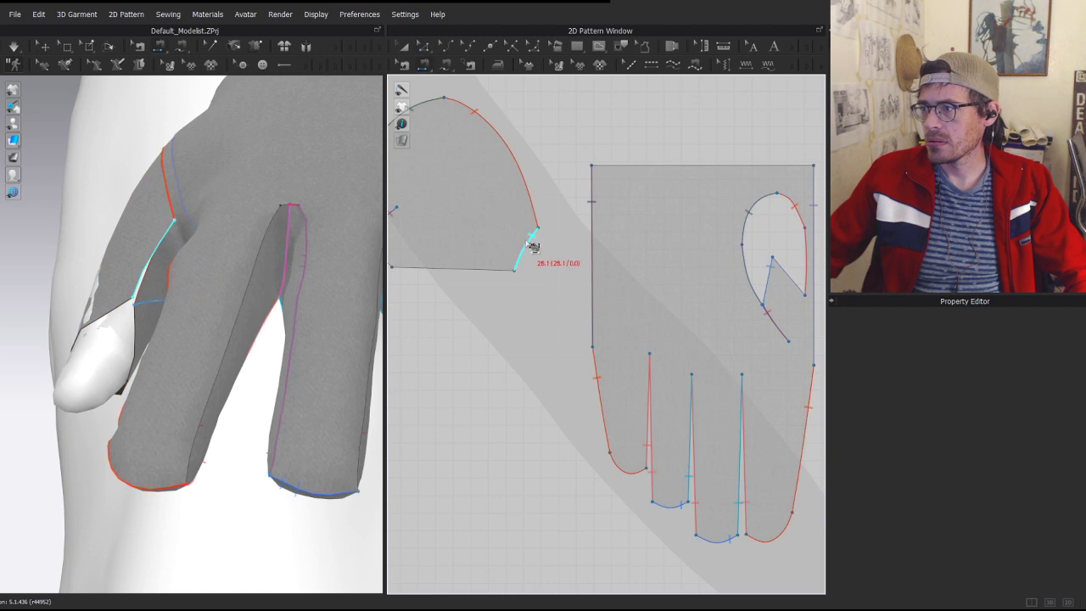
left_click(533, 246)
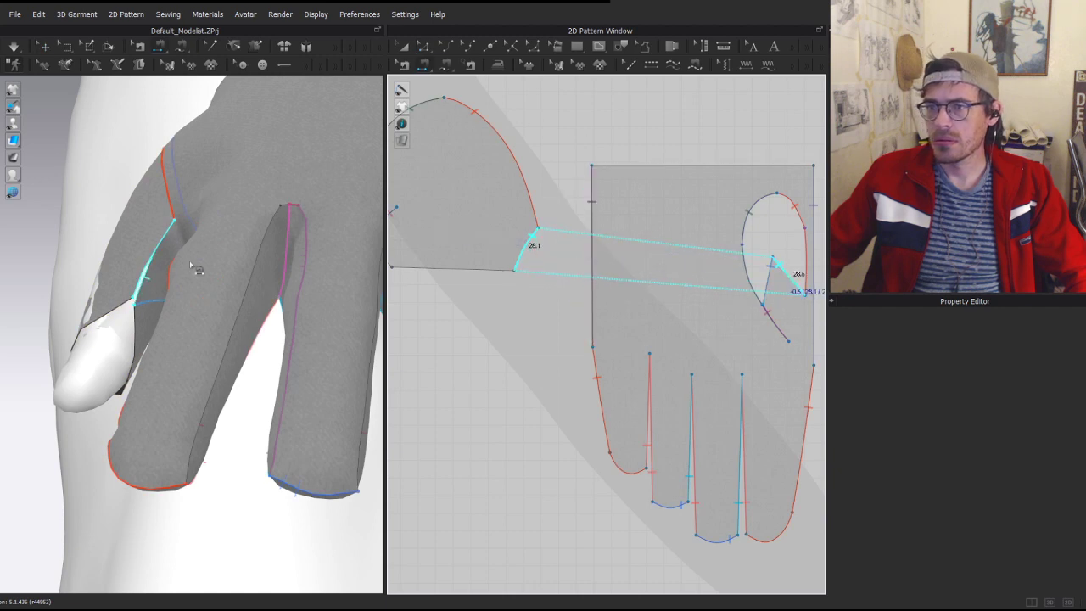
key("space")
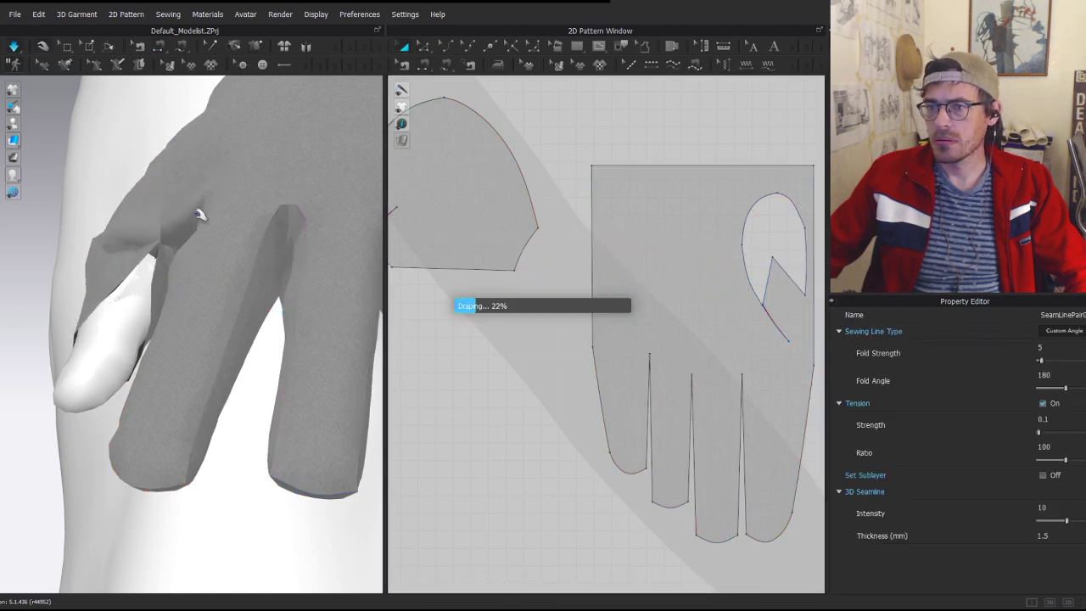
- Stop the simulation, reverse the sewing between the thumb piece's short edge and the palm flap, and simulate again
key("space")
key("b")
left_click(530, 244)
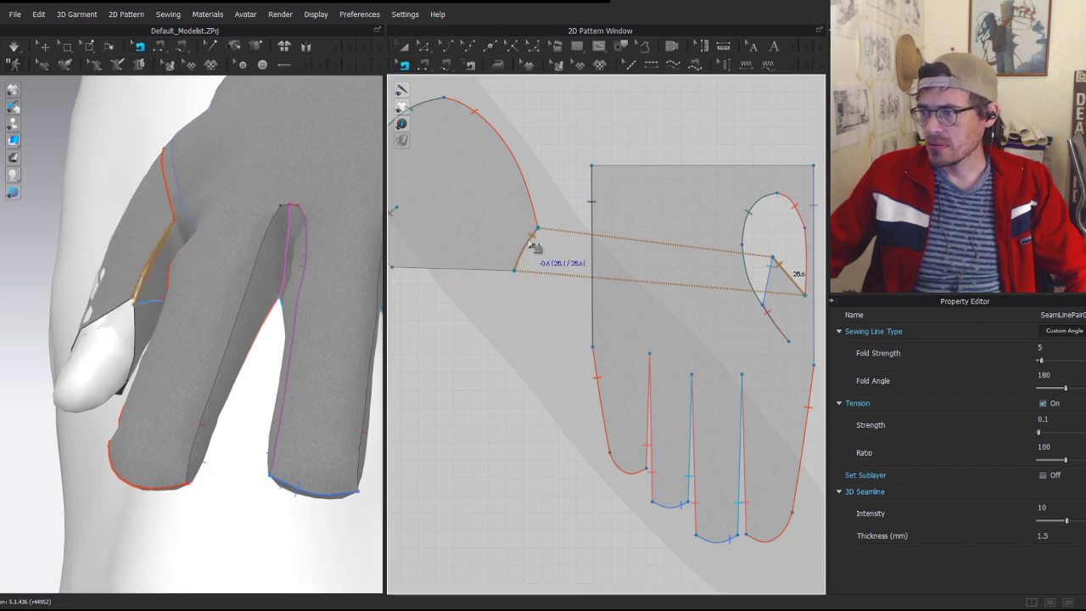
right_click(533, 246)
left_click(577, 282)
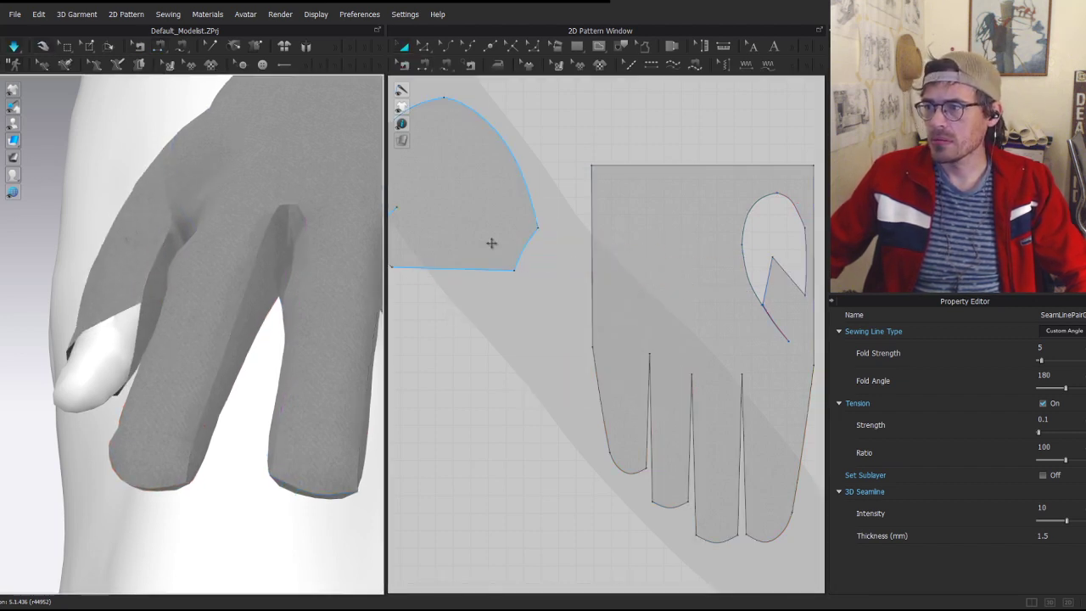
- Delete the thumb piece's lower corner point beside the slit so the bottom edge runs straight to the slit's end
middle_click_drag(496, 254, 592, 278)
key("z")
key("b")
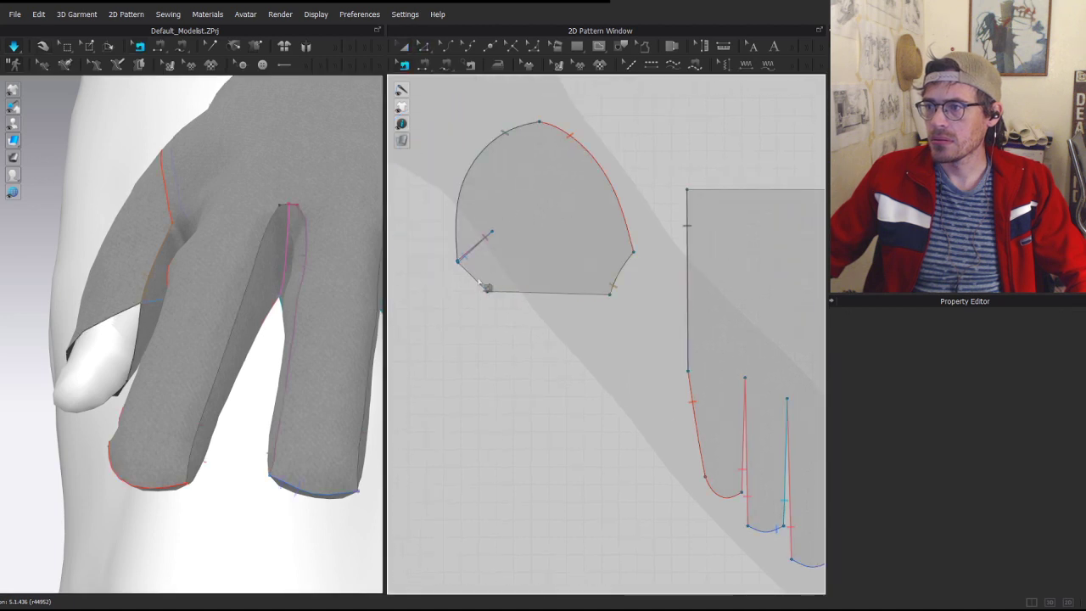
key("z")
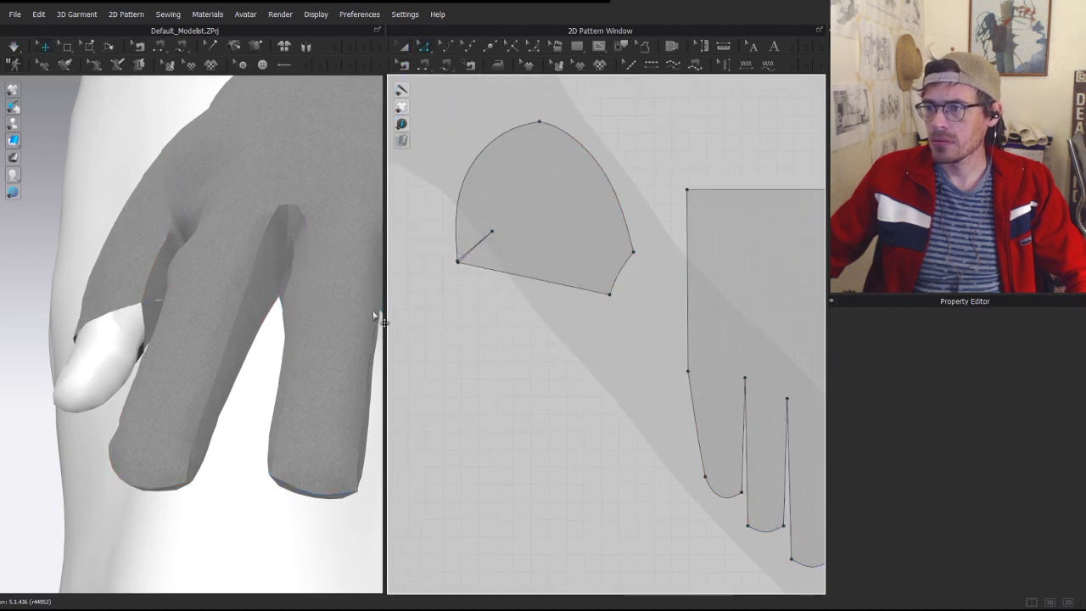
- Simulate the reshaped thumb piece and pull its fabric into place around the avatar's thumb
scroll(603, 346, "down", 2)
left_click(137, 314)
right_click_drag(126, 288, 142, 305)
scroll(584, 307, "up", 2)
left_click(131, 299)
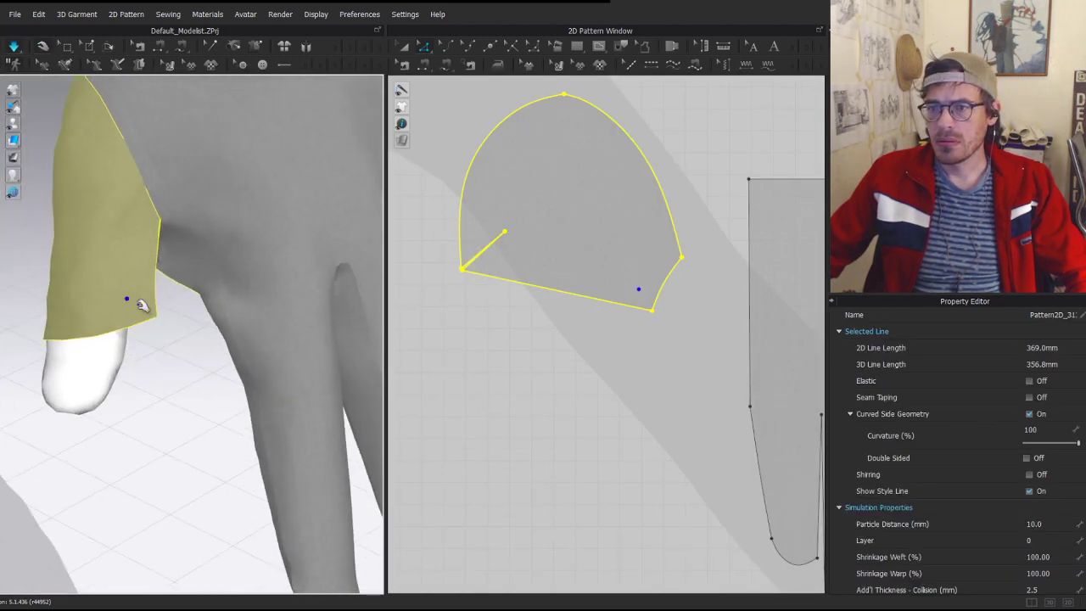
left_click(657, 327)
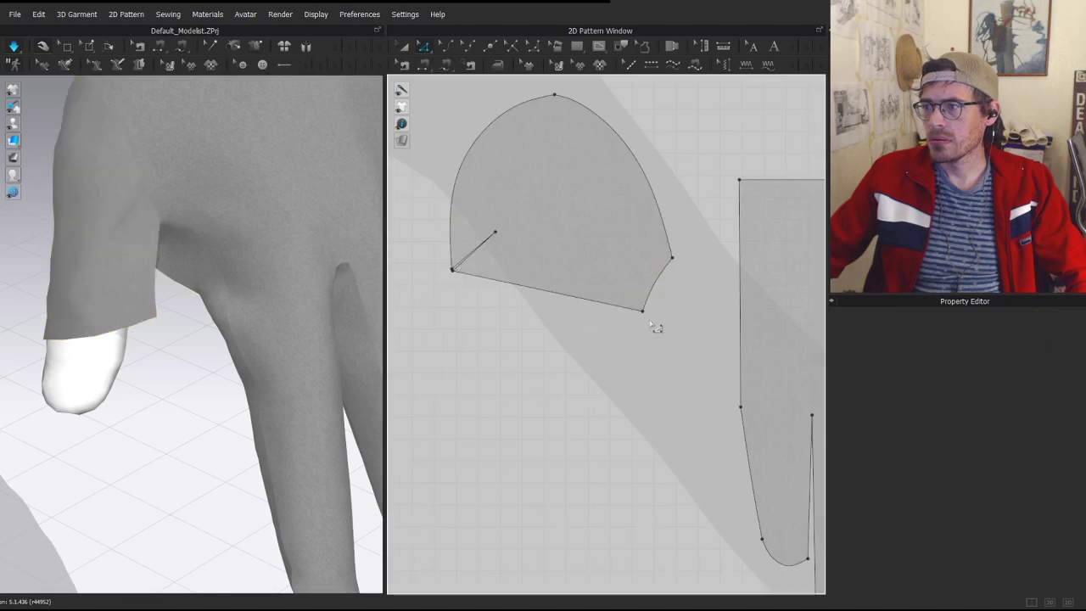
- Inspect how the slit and flap drape beneath the thumb, tugging the fabric near the slit
left_click(138, 322)
right_click_drag(224, 301, 170, 161)
left_click(184, 320)
left_click(160, 328)
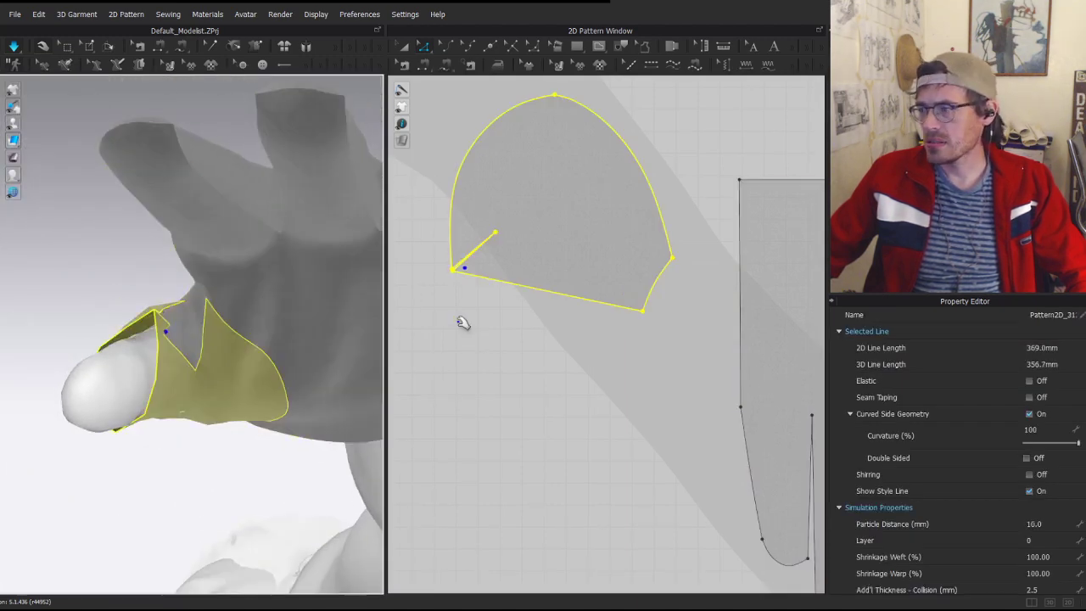
scroll(461, 321, "down", 5)
scroll(531, 293, "up", 6)
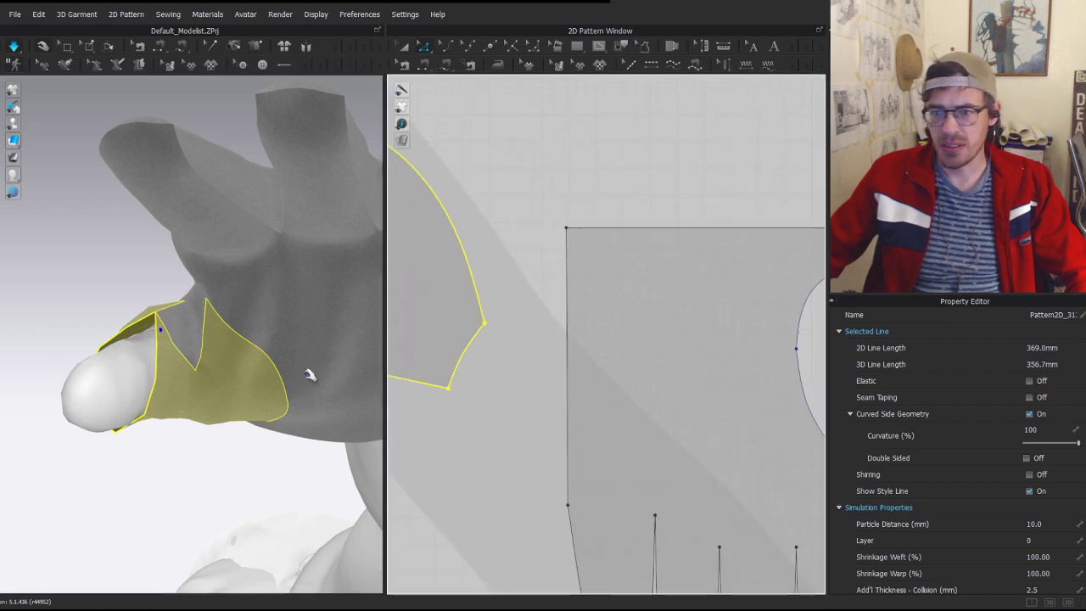
right_click_drag(144, 366, 170, 300)
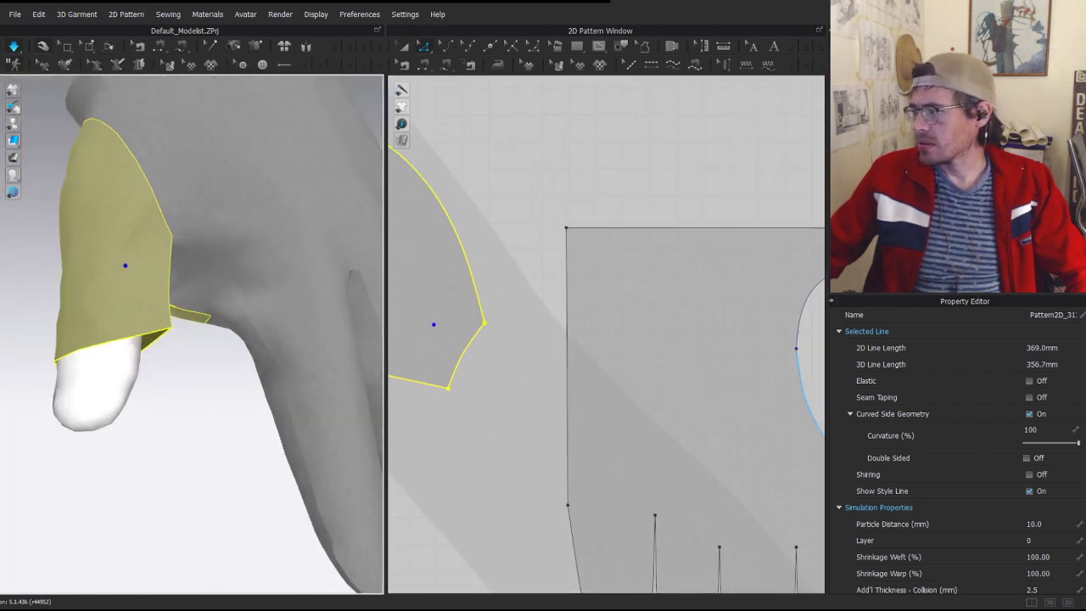
- Set the thumb piece's particle distance to 5 mm
key("a")
left_click(1050, 523)
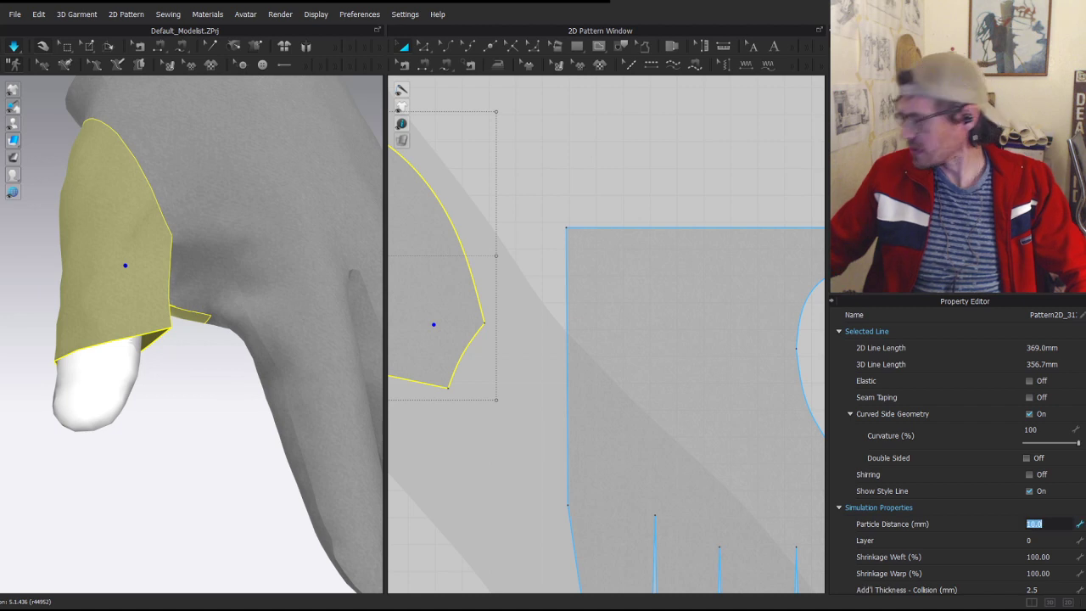
type("5")
key("Return")
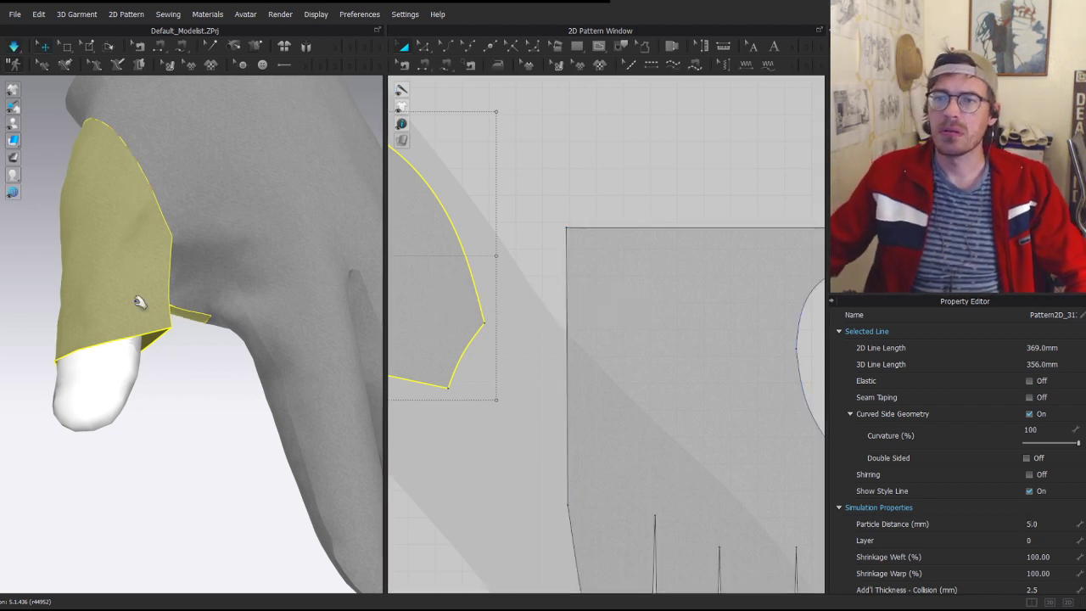
- Move the thumb piece's lower corner inward to shorten its curved short edge
scroll(585, 359, "down", 3)
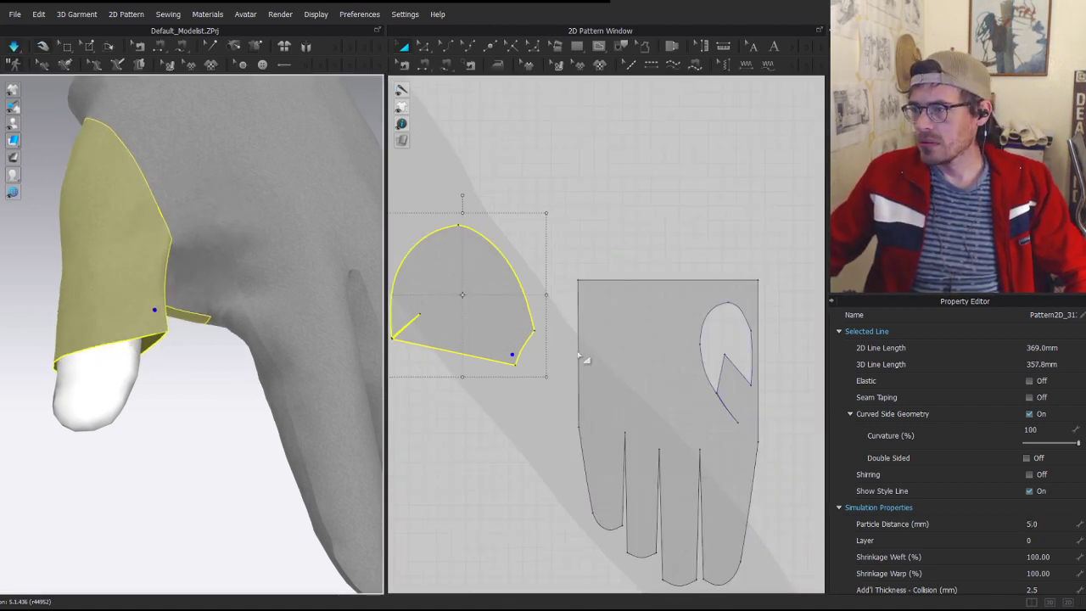
scroll(491, 399, "up", 3)
key("z")
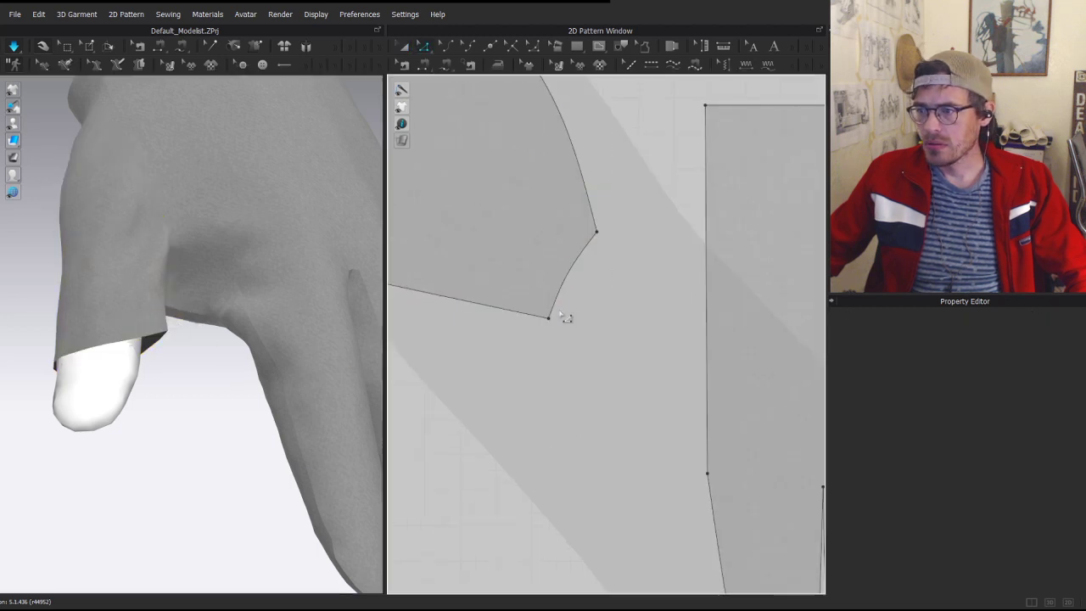
left_click_drag(558, 327, 548, 324)
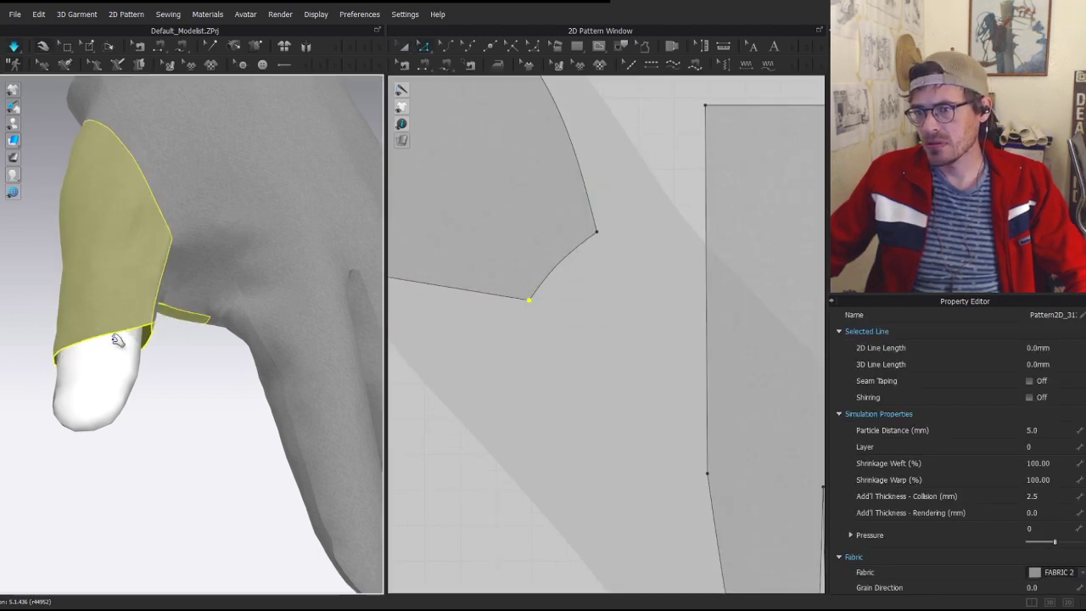
- Tug the draped thumb and palm fabric and examine the thumb's fit and seam position from several angles
left_click_drag(131, 315, 155, 323)
key("a")
right_click_drag(152, 348, 108, 326)
left_click(163, 368)
right_click_drag(124, 450, 177, 360)
left_click_drag(176, 359, 175, 382)
left_click(212, 339)
right_click_drag(212, 339, 269, 406)
scroll(538, 399, "down", 5)
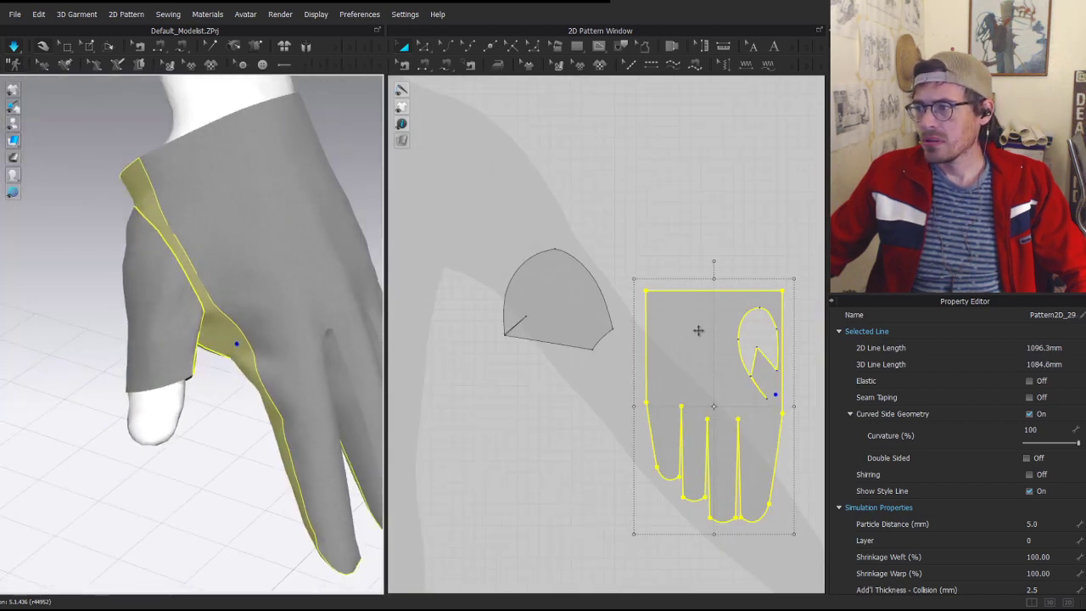
left_click(555, 321)
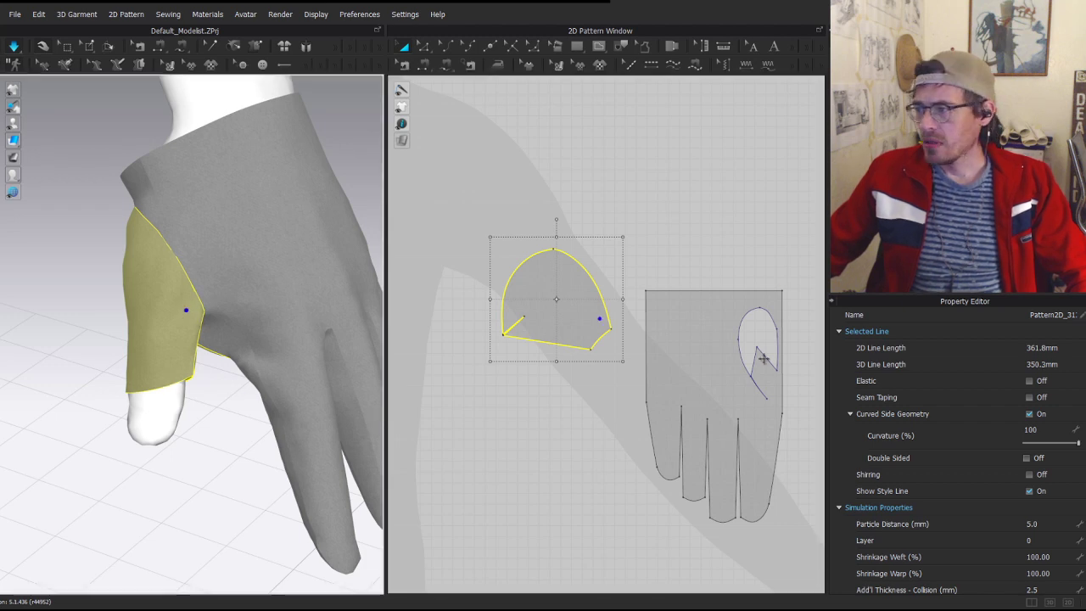
right_click_drag(218, 311, 270, 355)
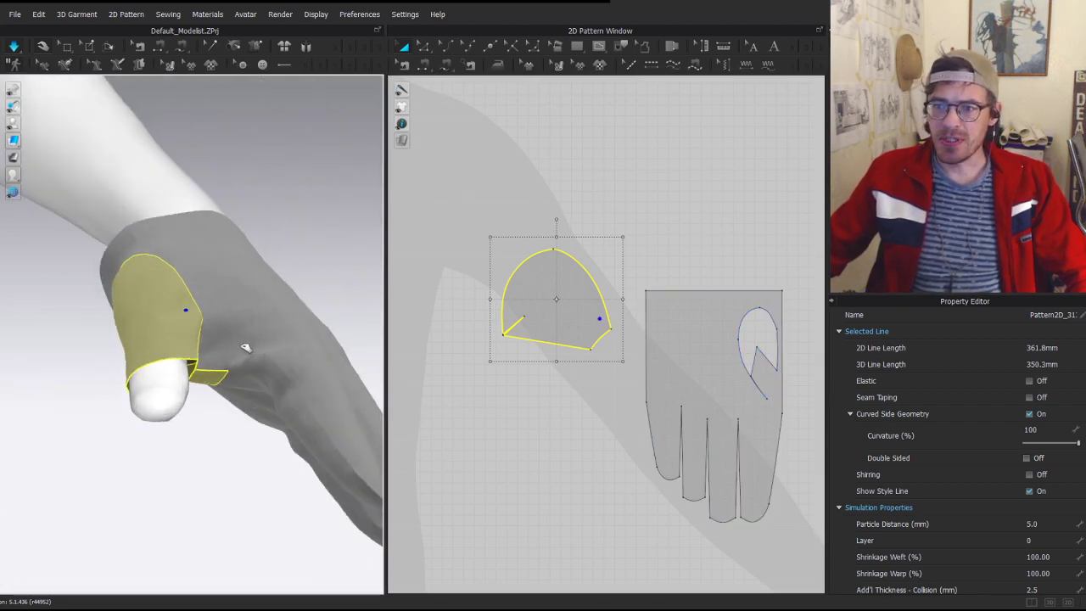
left_click(246, 349)
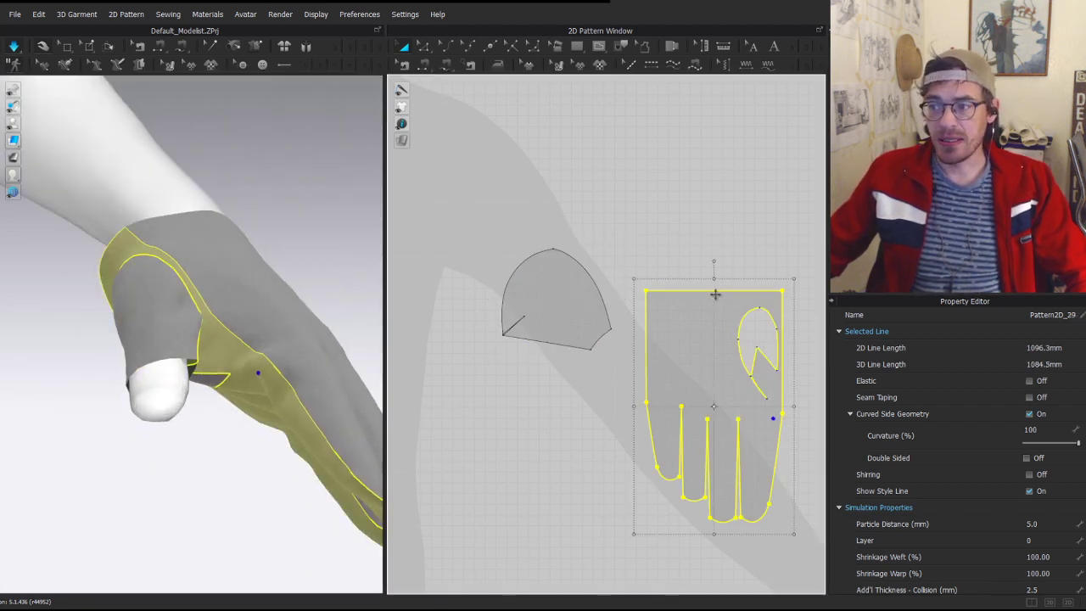
- Select the whole thumb opening with its flap and slit in the palm and move it slightly down toward the fingers
middle_click_drag(787, 348, 614, 312)
scroll(614, 312, "up", 4)
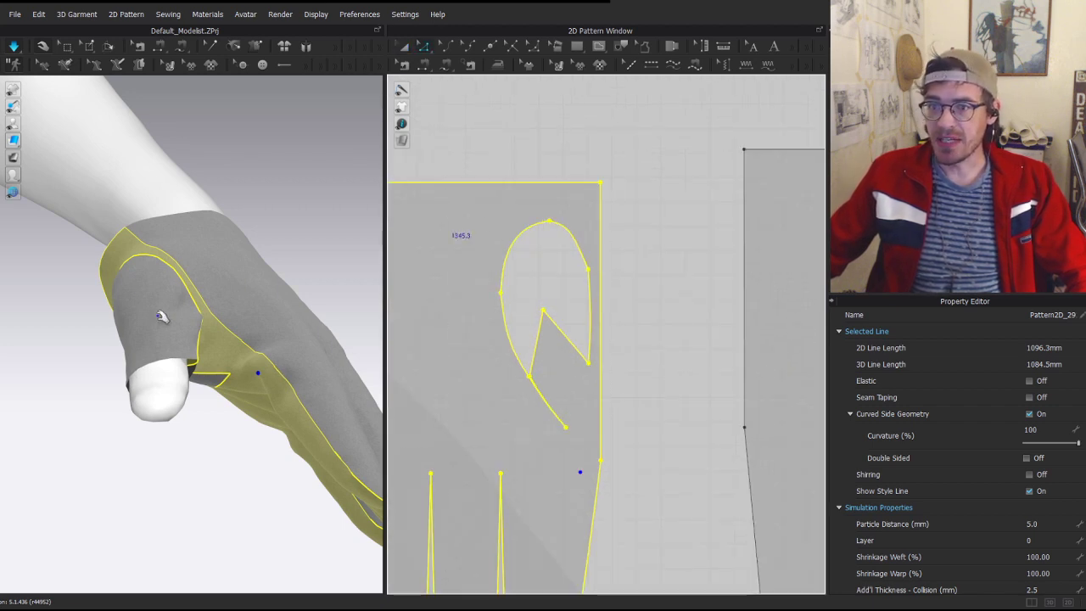
left_click_drag(471, 211, 602, 445)
left_click_drag(559, 281, 558, 300)
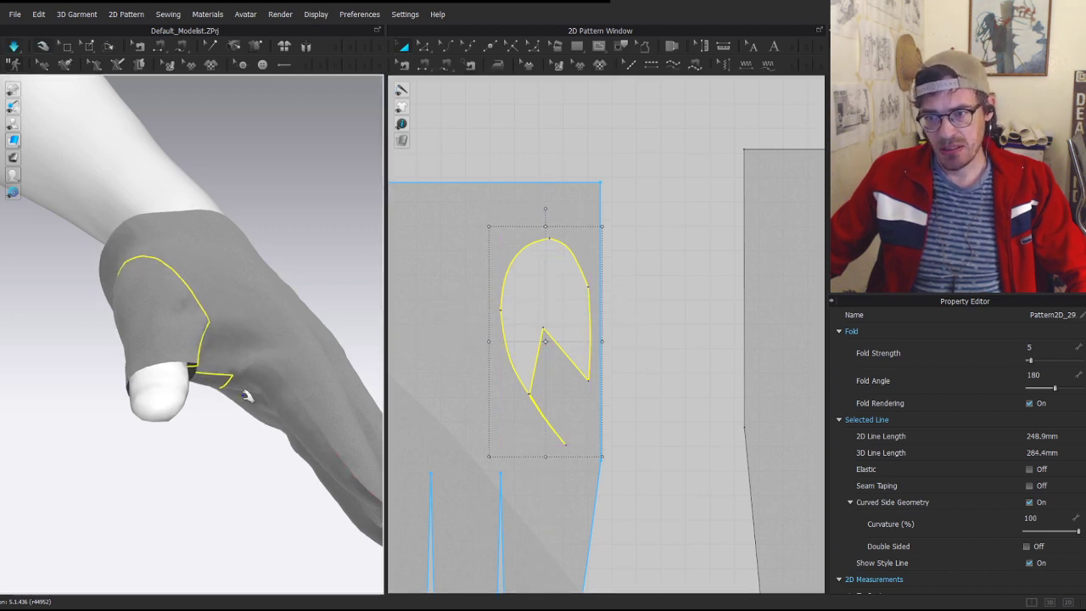
- Tug the fabric to check the thumb's fit with the shifted opening, and reselect the opening's outline in the palm
left_click(225, 337)
left_click(170, 292)
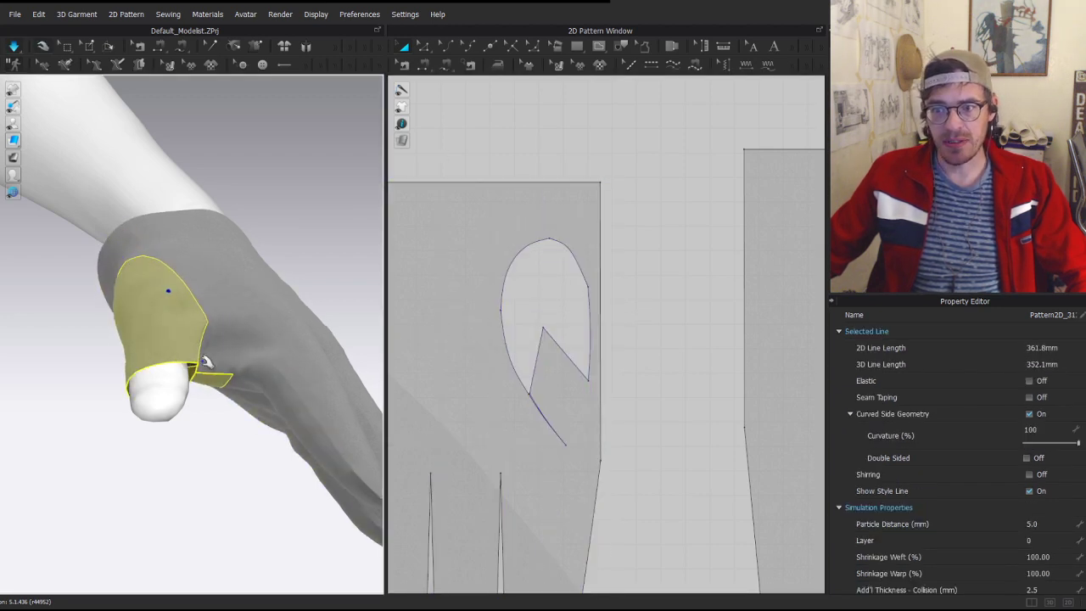
right_click_drag(246, 283, 204, 342)
left_click(526, 297)
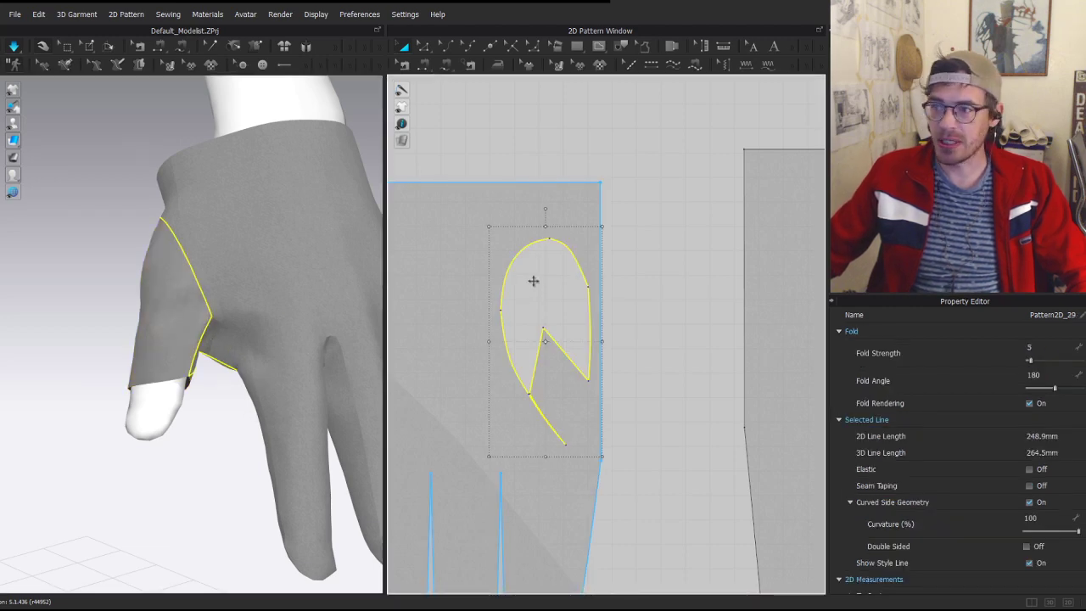
- Move the palm's whole thumb opening slightly further toward the fingers and tug the re-draped palm fabric beside the thumb
mouse_move(551, 326)
left_mouse_down()
mouse_move(589, 310)
mouse_move(537, 323)
mouse_move(559, 326)
left_mouse_up()
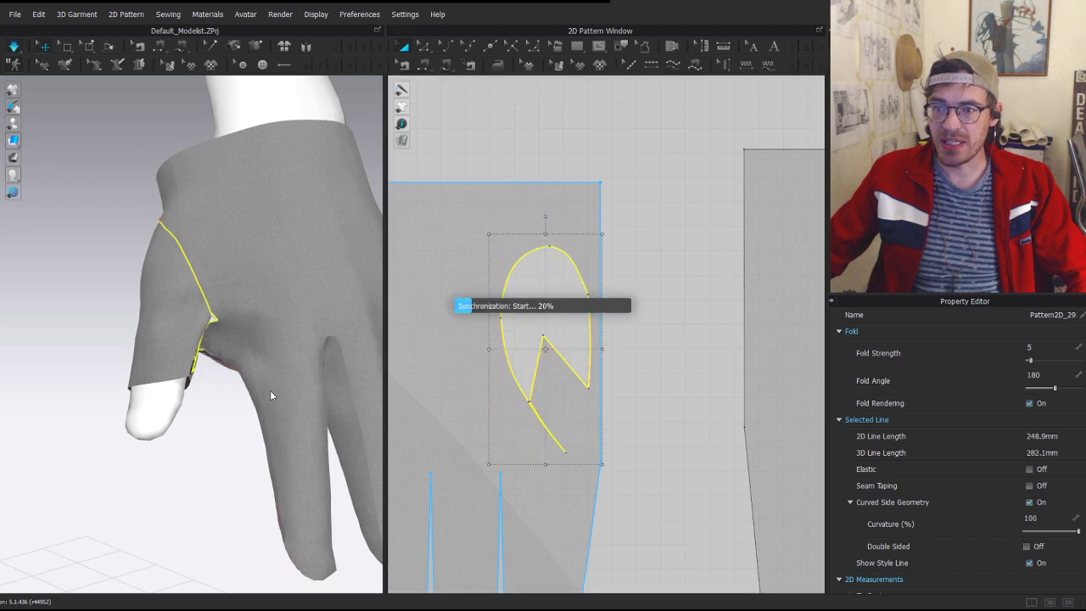
left_click(230, 353)
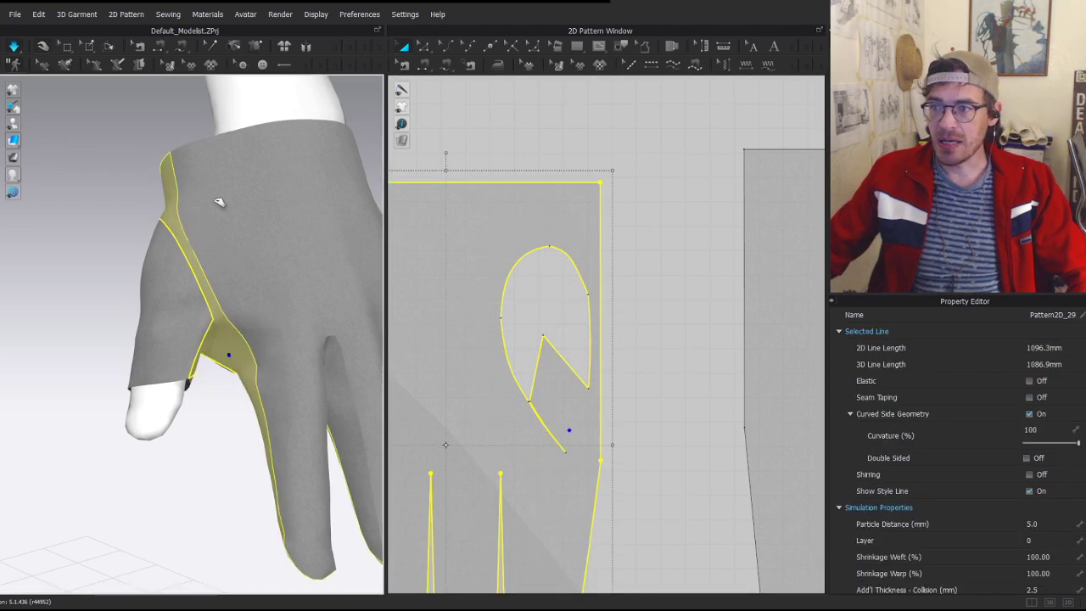
left_click(194, 227)
- Tug the palm and thumb fabric and examine the fit around the shifted thumb opening from several angles
right_click_drag(198, 420, 224, 264)
scroll(212, 200, "up", 3)
left_click(238, 225)
left_click(206, 174)
scroll(543, 390, "down", 3)
scroll(543, 387, "up", 5)
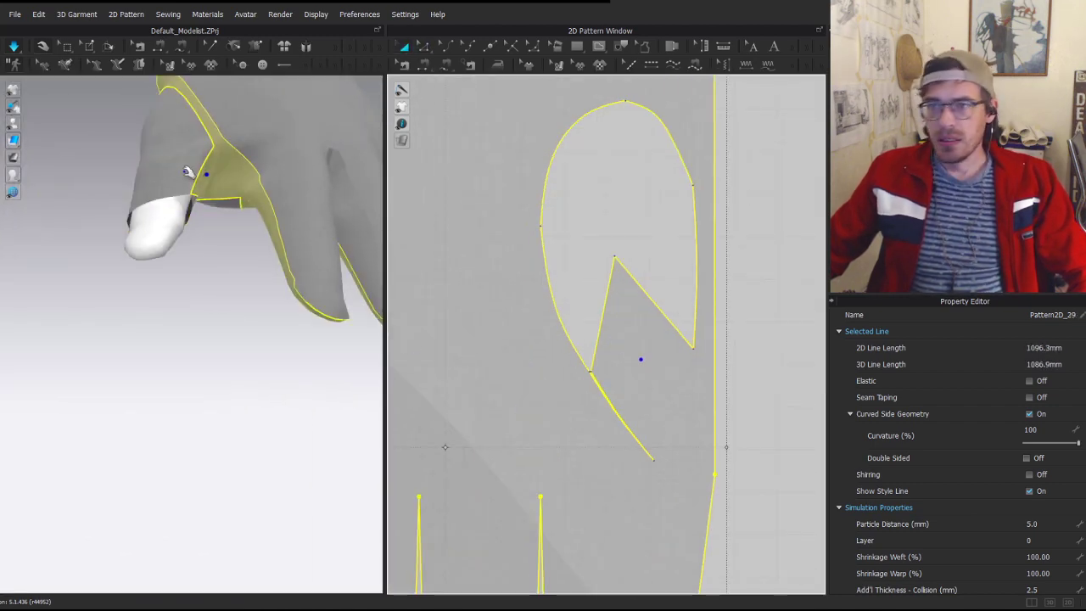
left_click(182, 159)
right_click_drag(223, 177, 241, 213)
- Add a point near each end of the thumb piece's lower edge, pull both down to extend the thumb past its tip, and re-drape
scroll(591, 431, "down", 6)
scroll(463, 421, "up", 3)
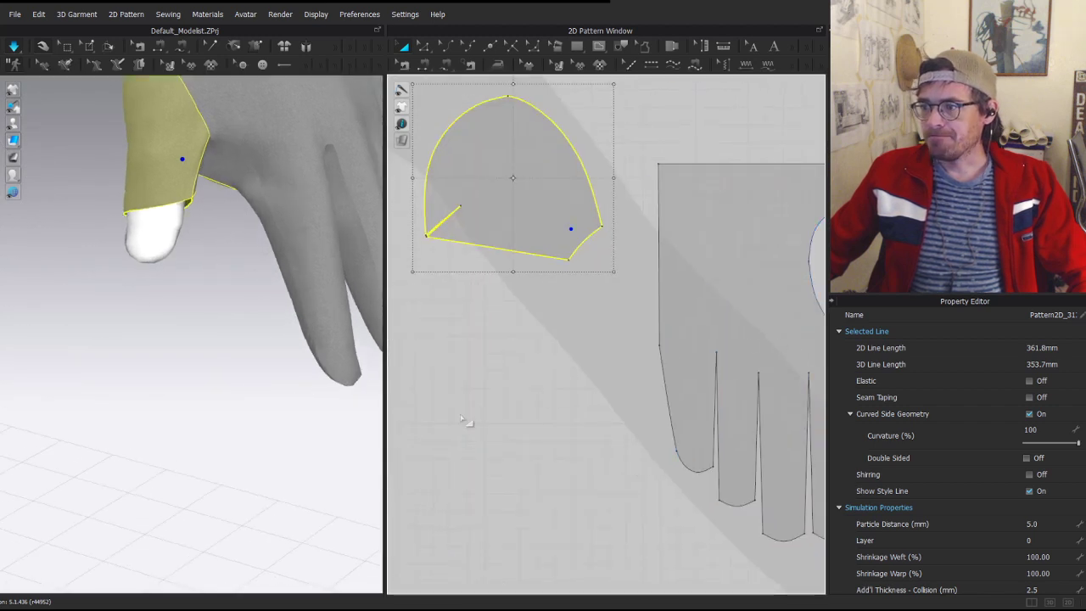
left_click(452, 246)
key("z")
left_click(507, 308)
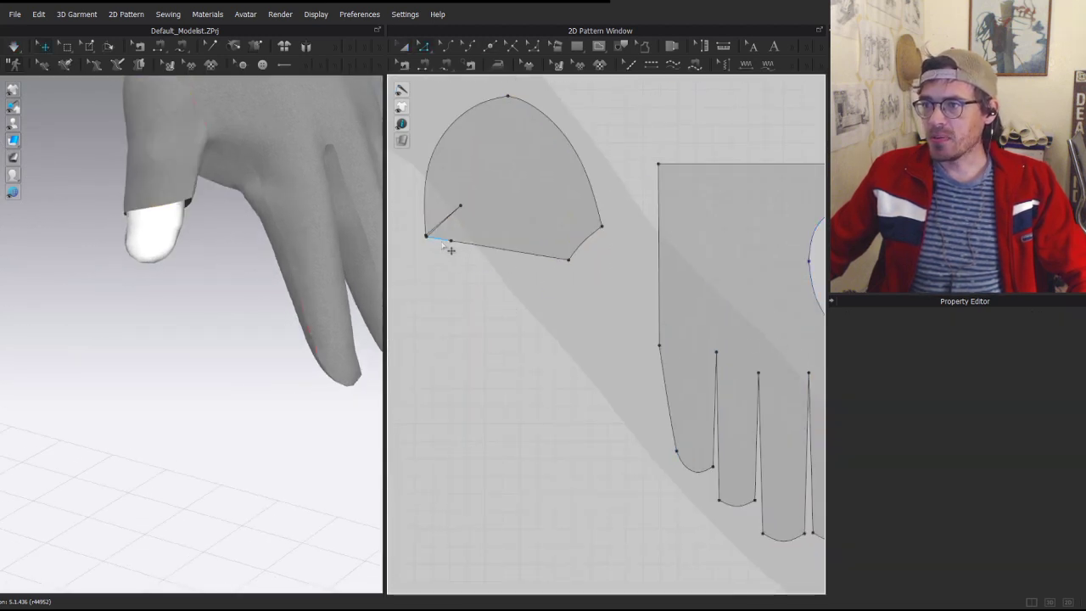
left_click(458, 247)
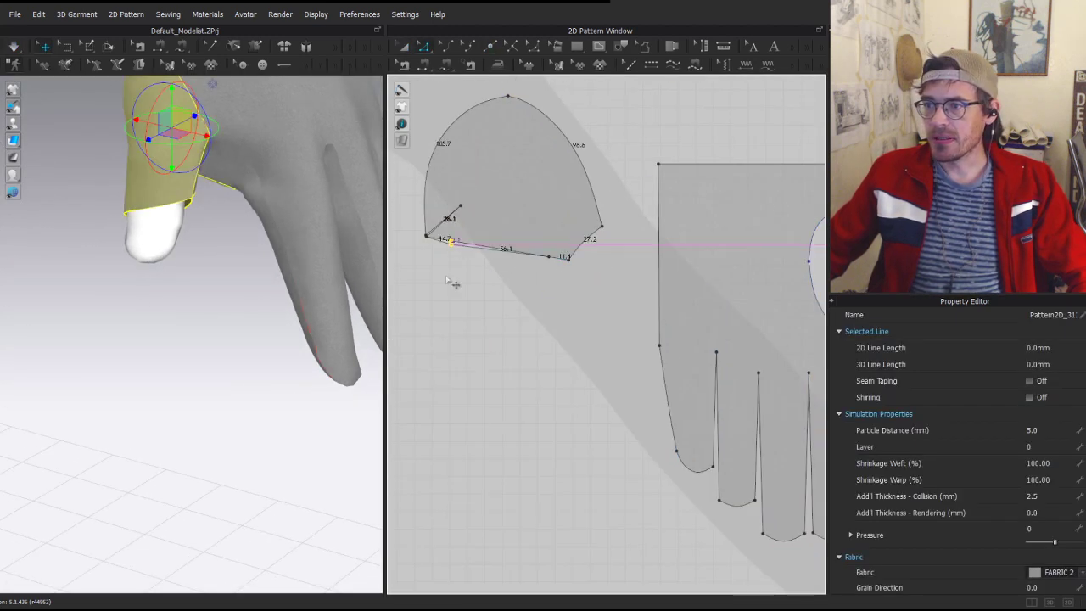
left_click_drag(446, 279, 446, 320)
left_click_drag(556, 275, 566, 331)
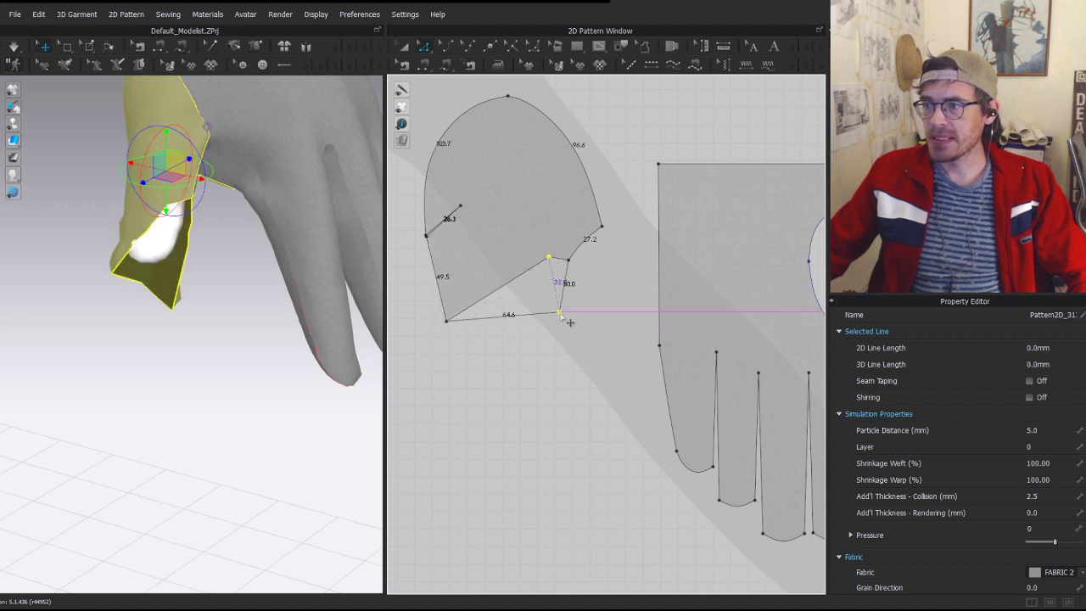
key("space")
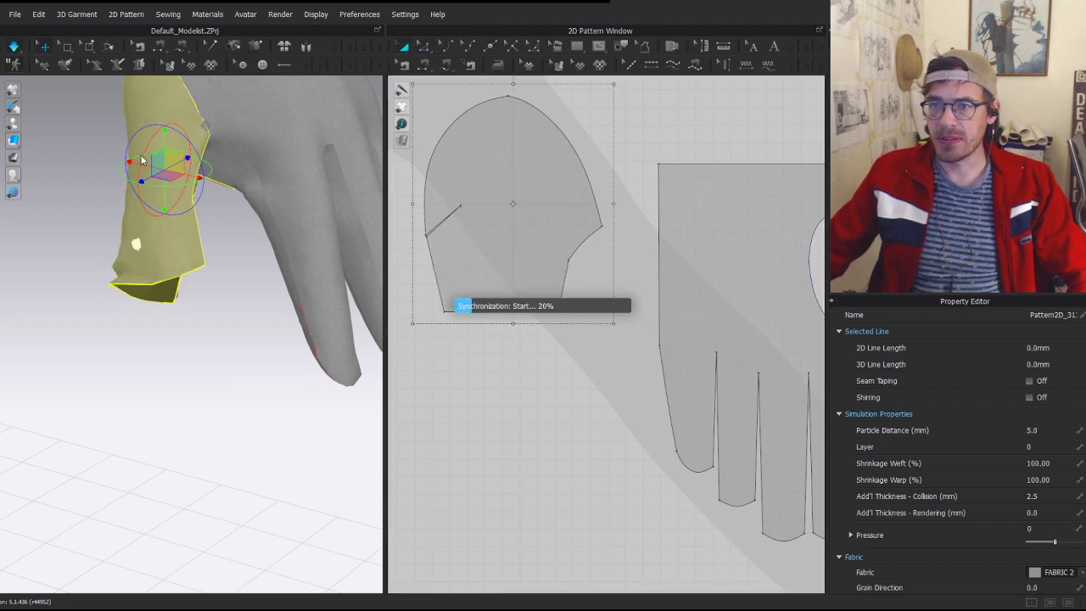
- Tug the extended thumb fabric and examine how it covers the thumb and where its sides remain open
mouse_move(223, 287)
right_mouse_down()
mouse_move(184, 229)
mouse_move(135, 186)
mouse_move(235, 278)
right_mouse_up()
scroll(502, 278, "up", 2)
key("z")
left_click(591, 289)
left_click(160, 232)
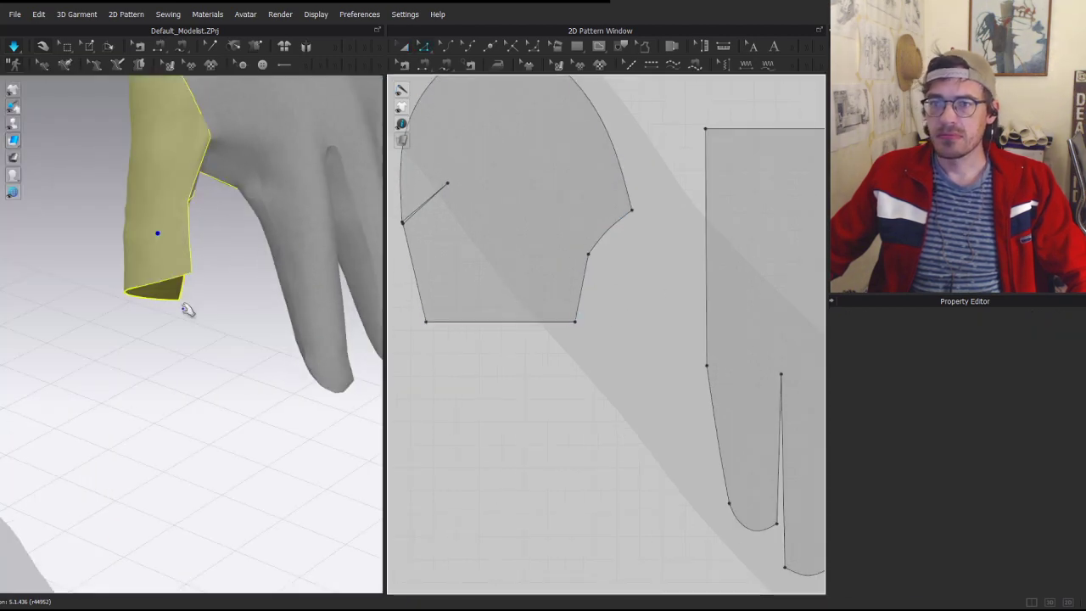
left_click(188, 269)
left_click(650, 333)
- Raise the extension's lower corner on the slit side to make that edge about 28 mm long, sew both extension sides together, and simulate
key("b")
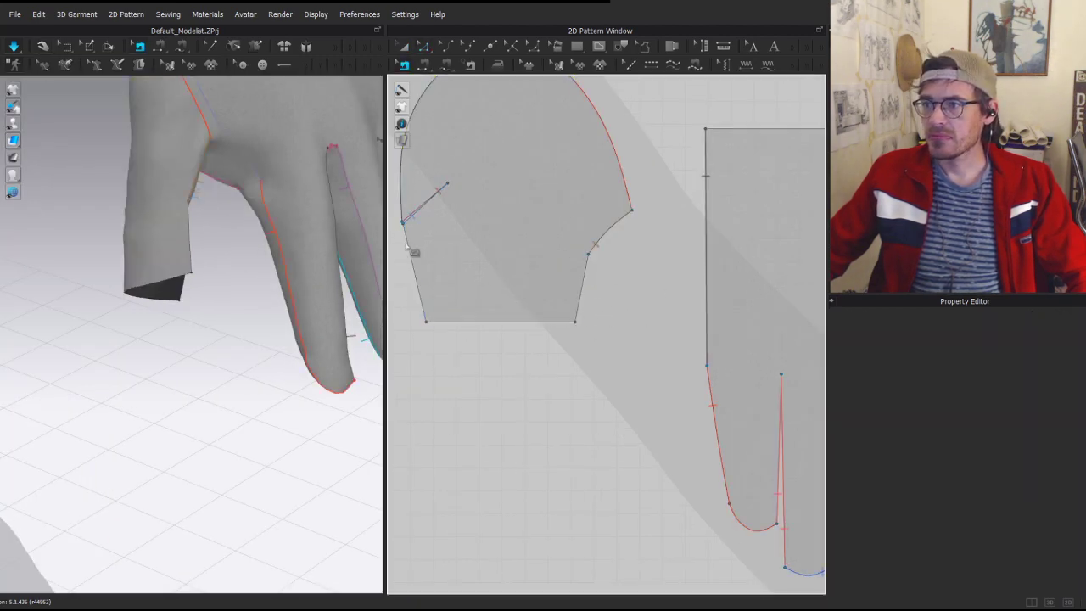
key("z")
left_click_drag(426, 319, 430, 285)
key("n")
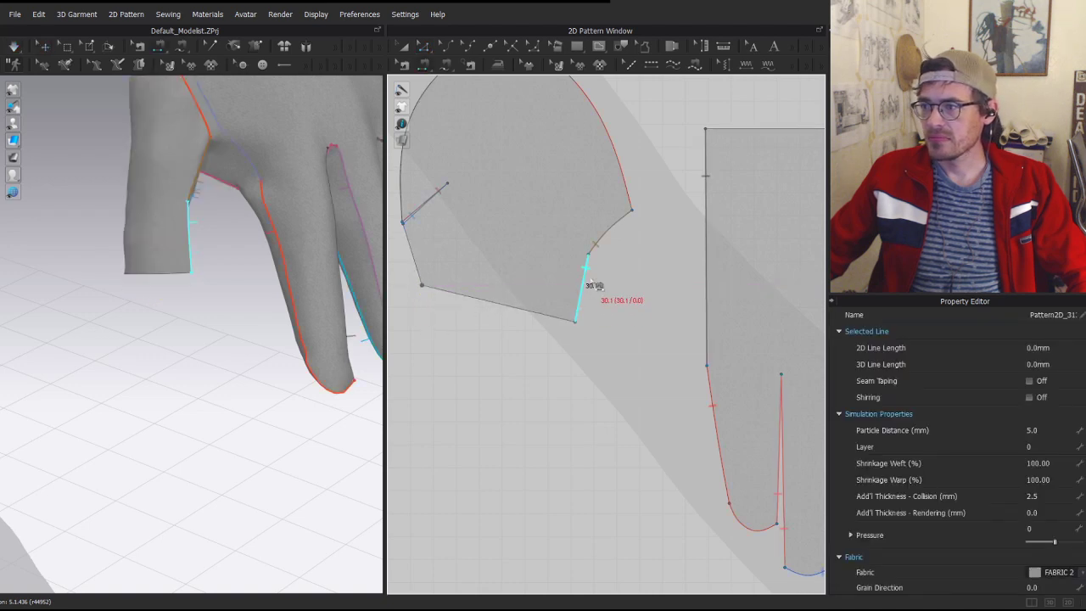
left_click(589, 278)
key("space")
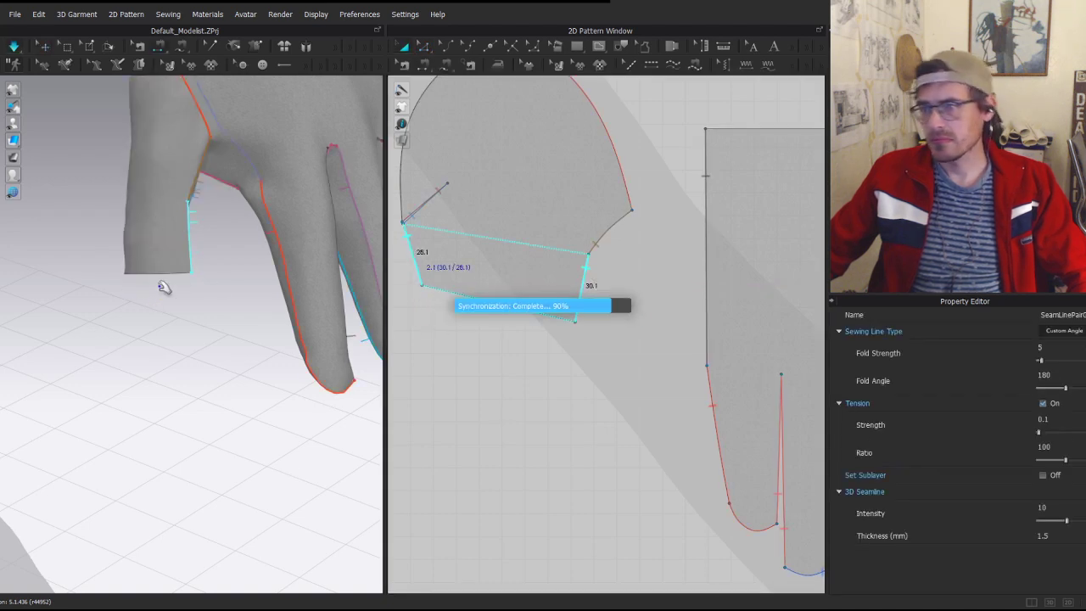
- Lower the thumb piece's slit-side bottom corner to lengthen that side, and re-drape and check the closed thumb around its tip
key("q")
left_click(159, 249)
right_click_drag(159, 249, 162, 226)
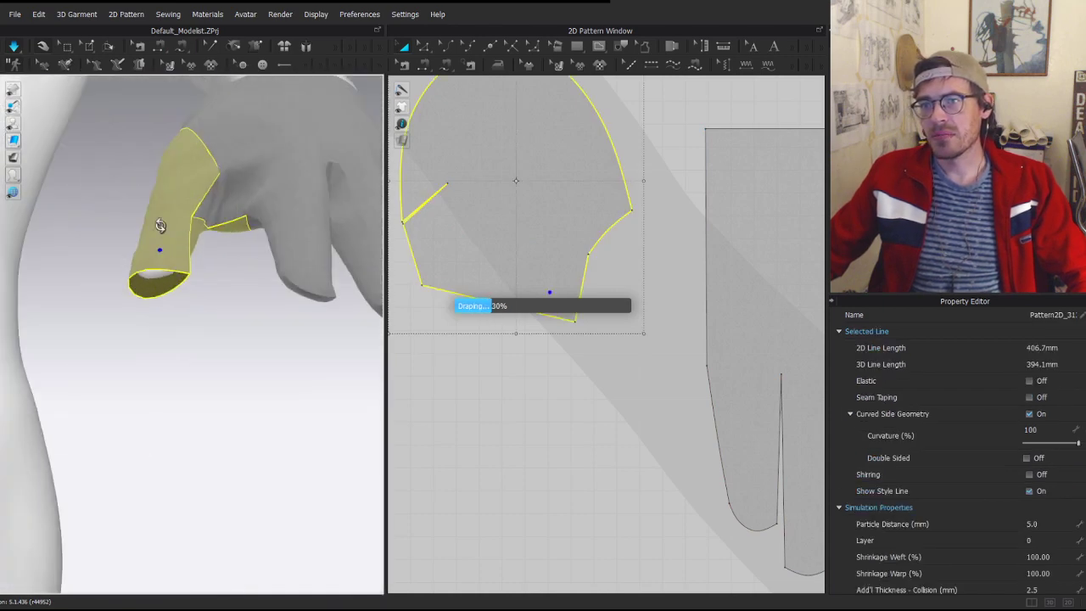
key("z")
left_click(424, 297)
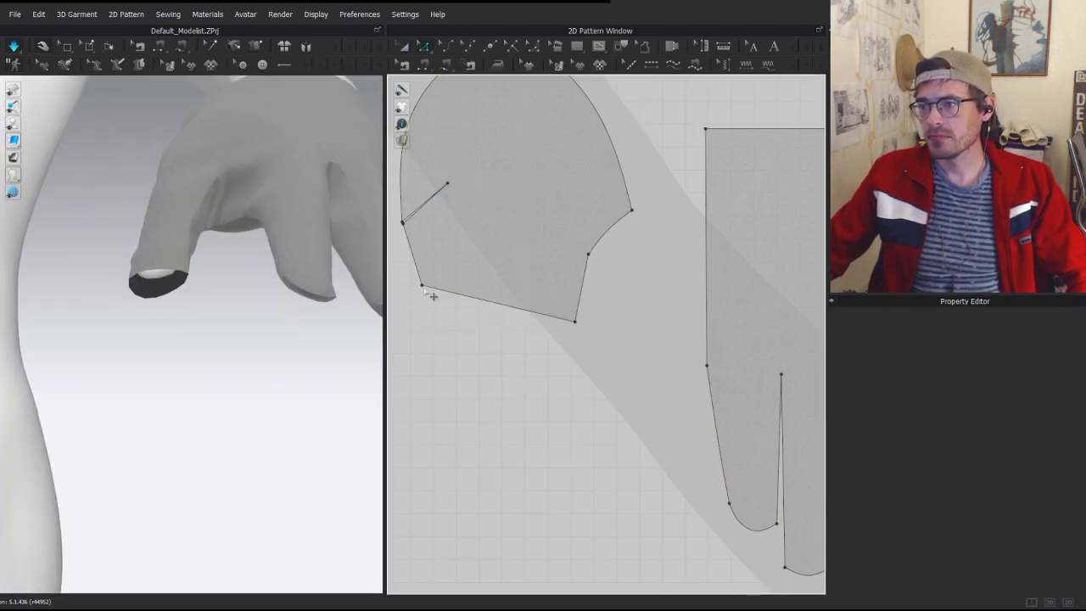
left_click_drag(422, 286, 423, 308)
key("q")
left_click(231, 206)
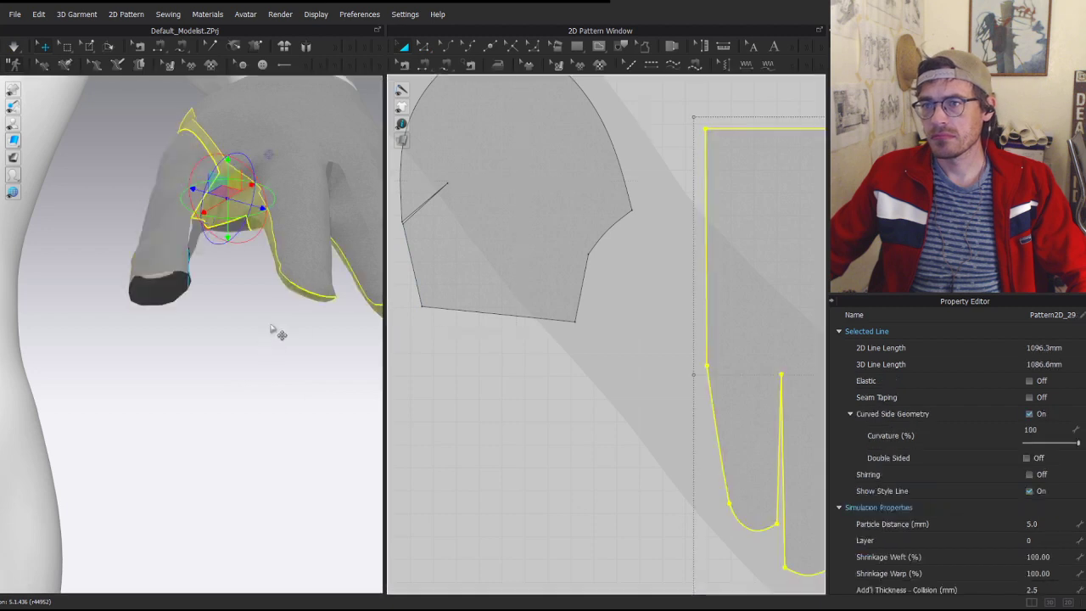
left_click(271, 331)
key("space")
- Lower the thumb piece's bottom corner opposite the slit to lengthen its side seam edge, and tug the draped tip
key("b")
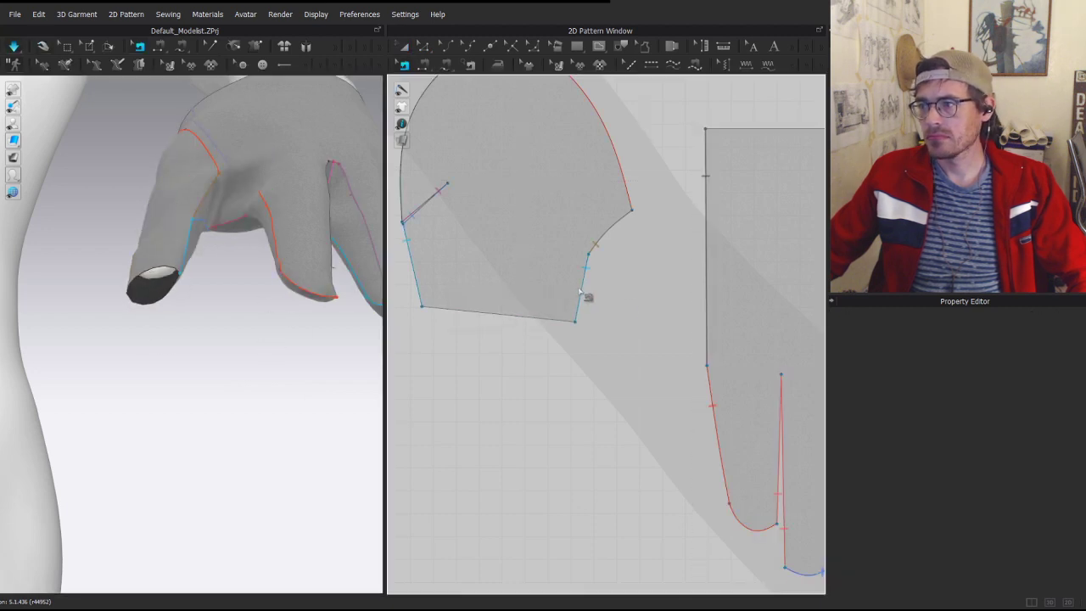
left_click(581, 292)
left_click(607, 341)
key("z")
left_click_drag(575, 322, 575, 334)
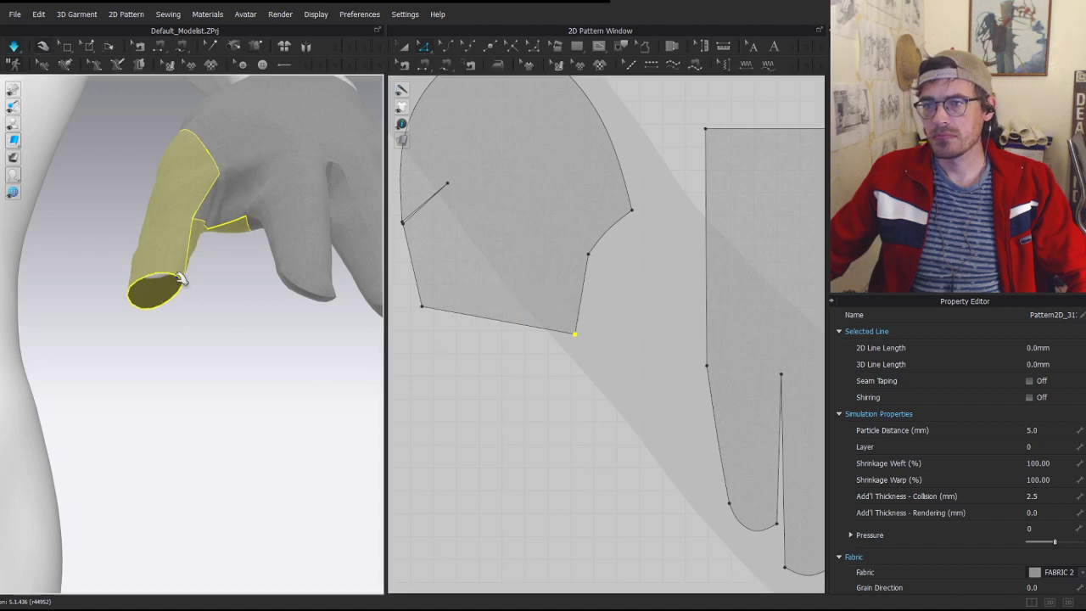
left_click_drag(181, 273, 144, 261)
left_click(579, 341)
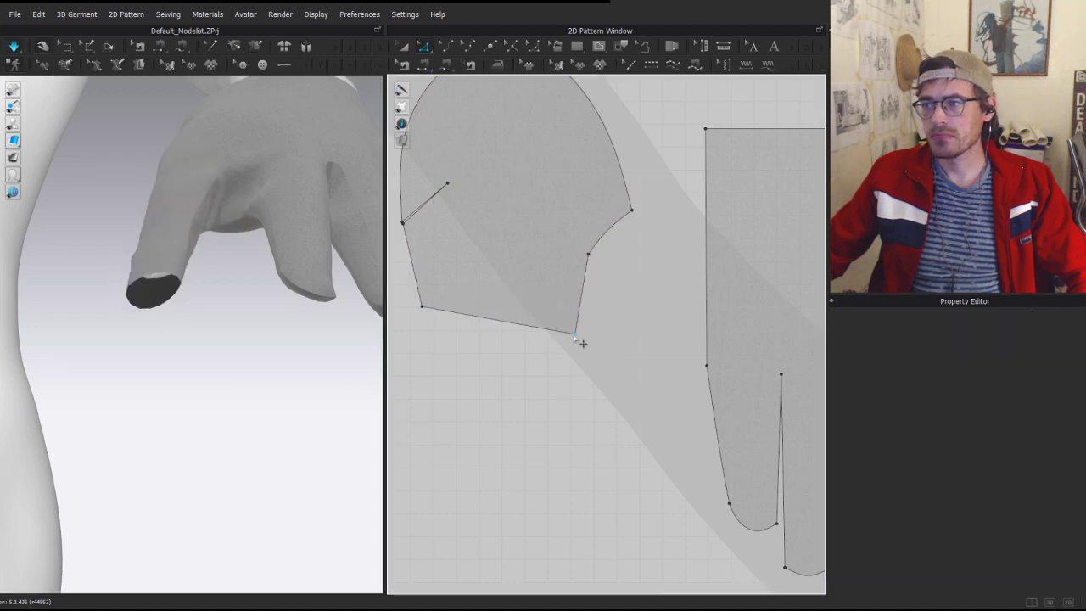
- Shift both bottom corners of the thumb piece toward the slit side to angle the extension, and tug the re-draped thumb
left_click_drag(576, 334, 555, 332)
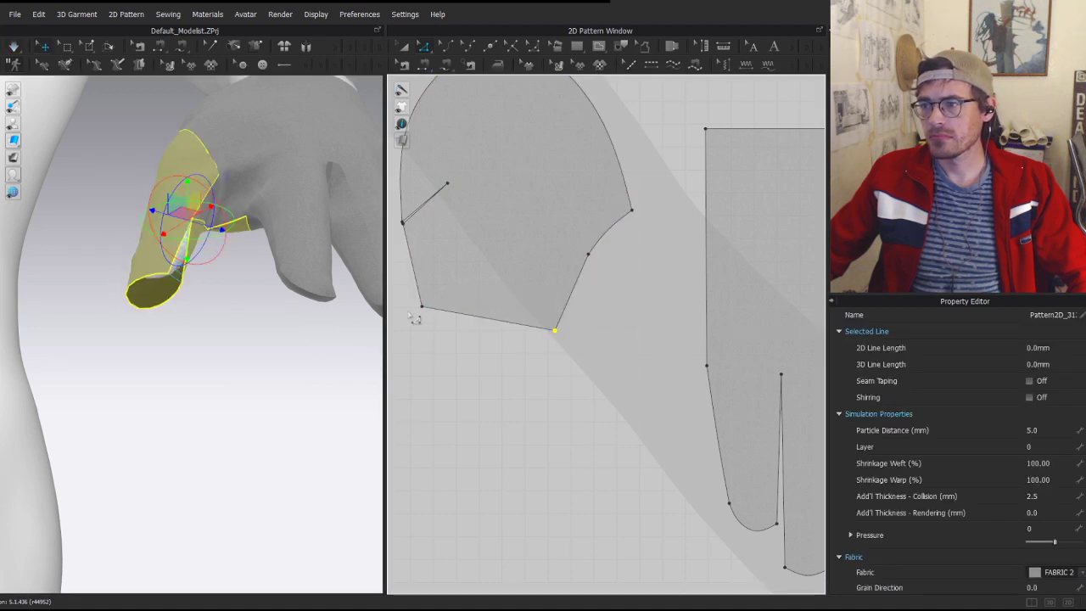
left_click_drag(424, 309, 408, 313)
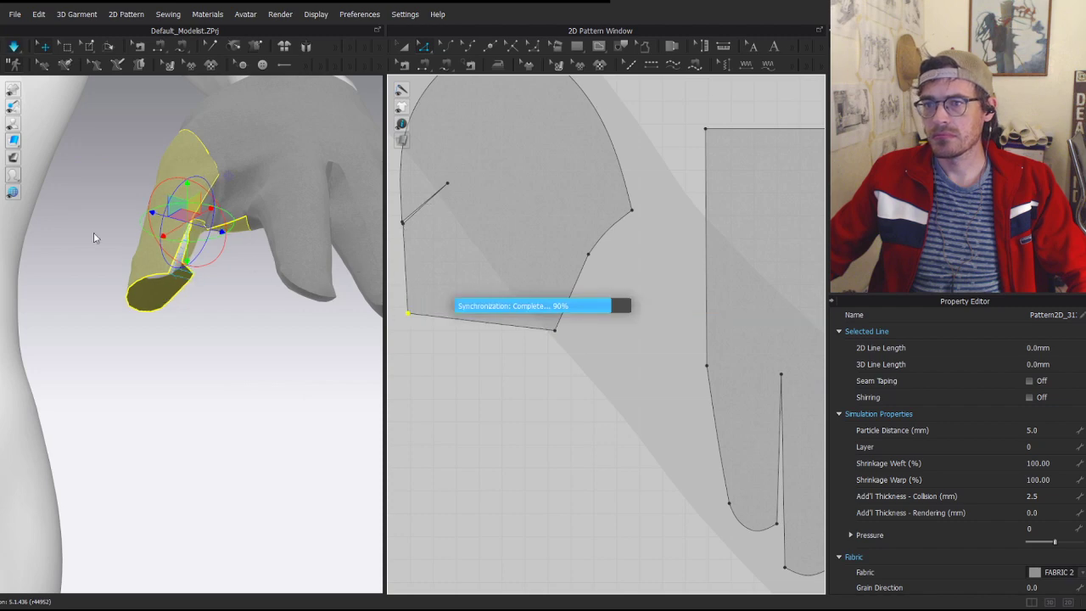
left_click(160, 256)
right_click_drag(230, 233, 284, 315)
- Compare the lengths of the thumb's sewn side edges and move the bottom corner opposite the slit to lengthen its edge to about 38 mm
key("b")
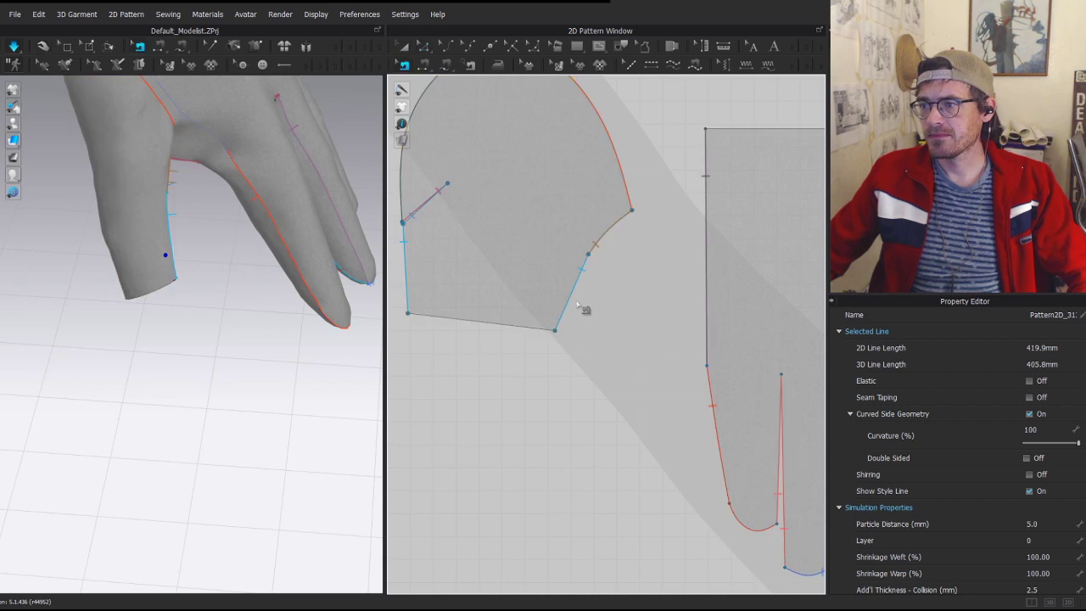
left_click(576, 290)
middle_click_drag(542, 348, 614, 379)
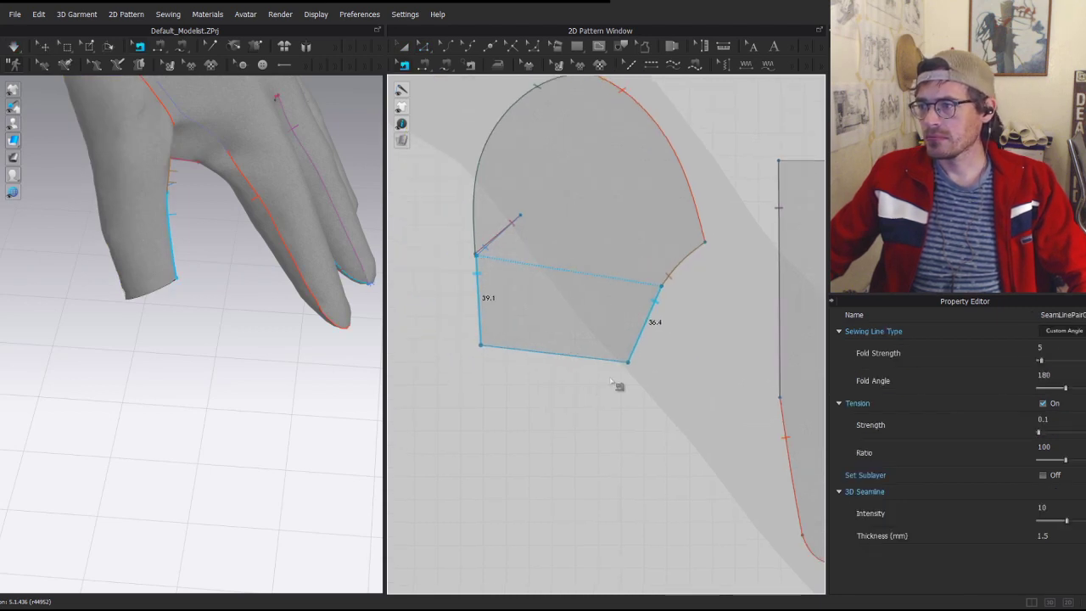
scroll(616, 380, "up", 3)
key("z")
left_click_drag(642, 357, 639, 362)
key("space")
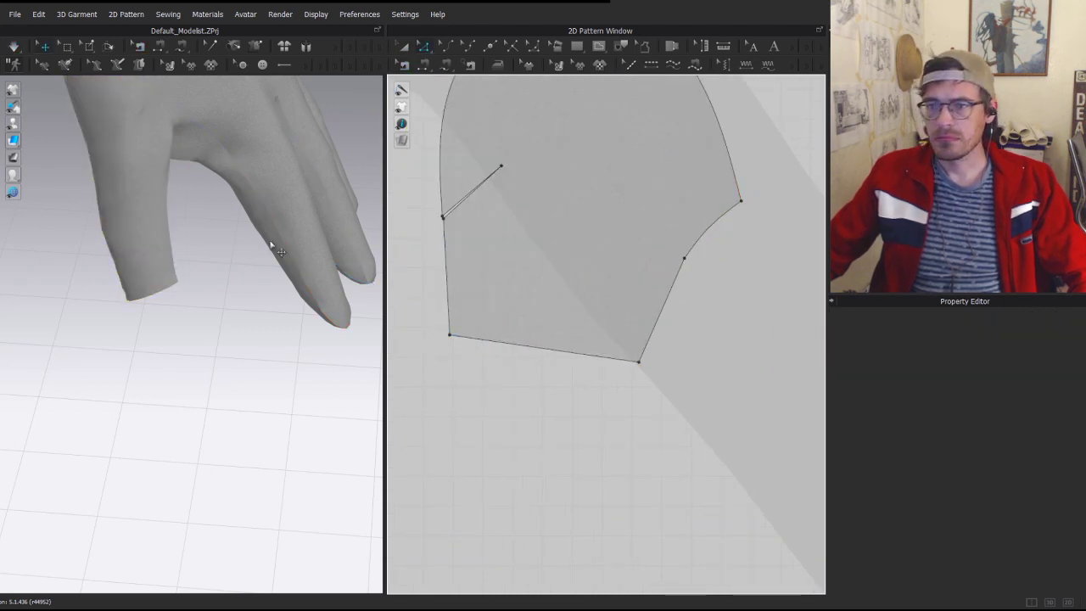
- Check the draped thumb tip and split the thumb piece's lower edge into two lines of 31.1 mm and 33.0 mm
key("x")
left_click(163, 277)
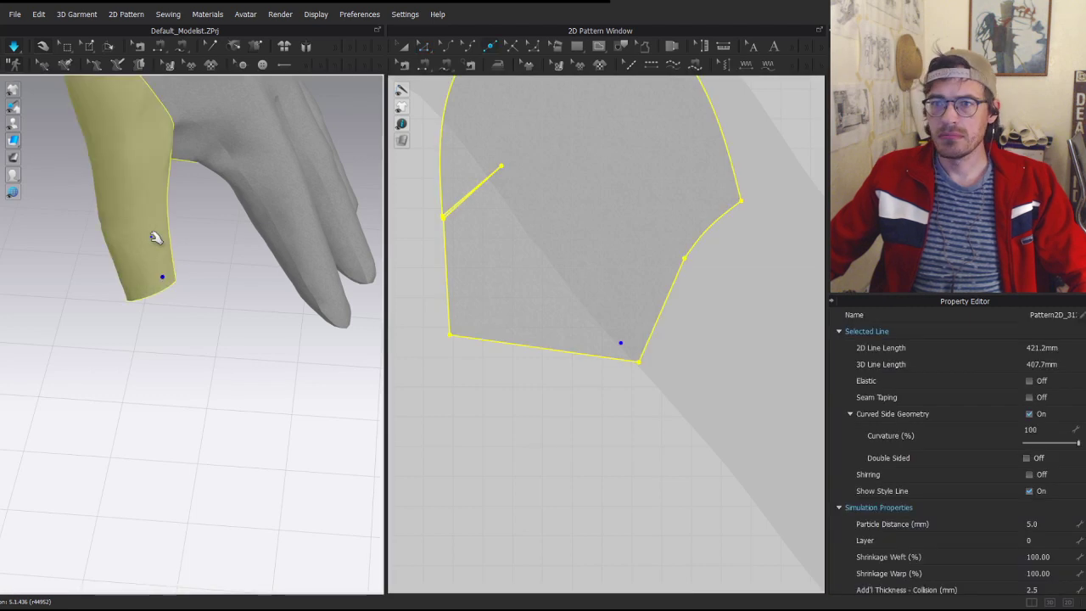
right_click_drag(155, 237, 219, 202)
left_click(555, 447)
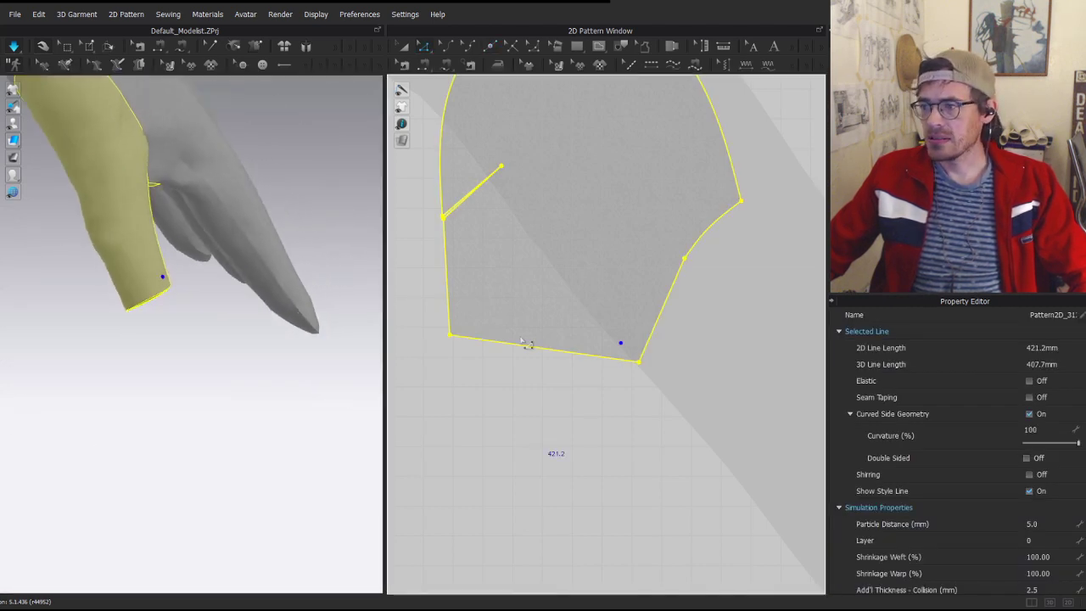
right_click(543, 351)
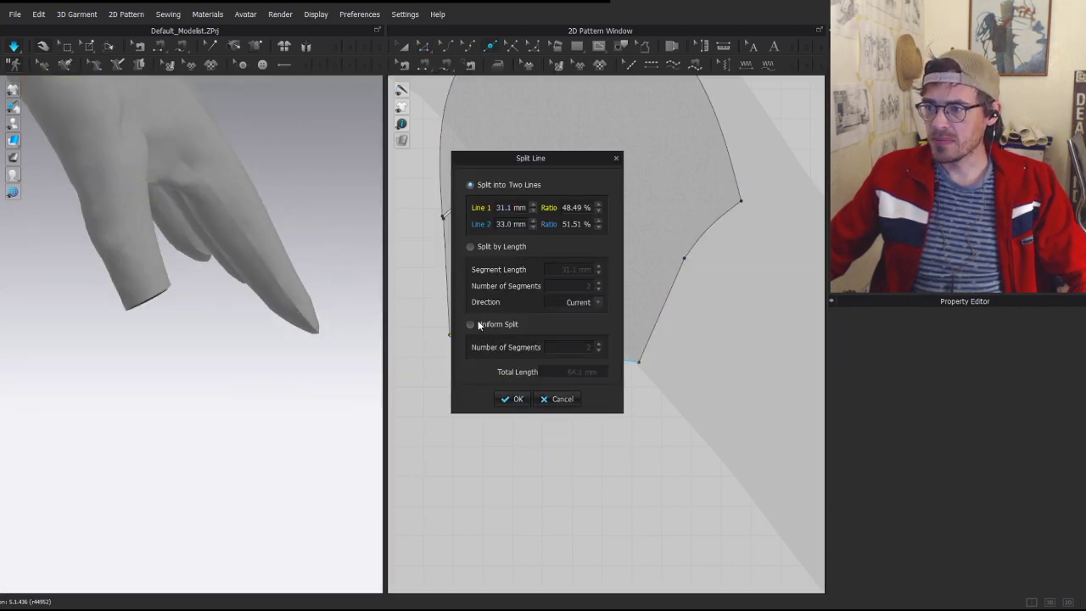
left_click(508, 401)
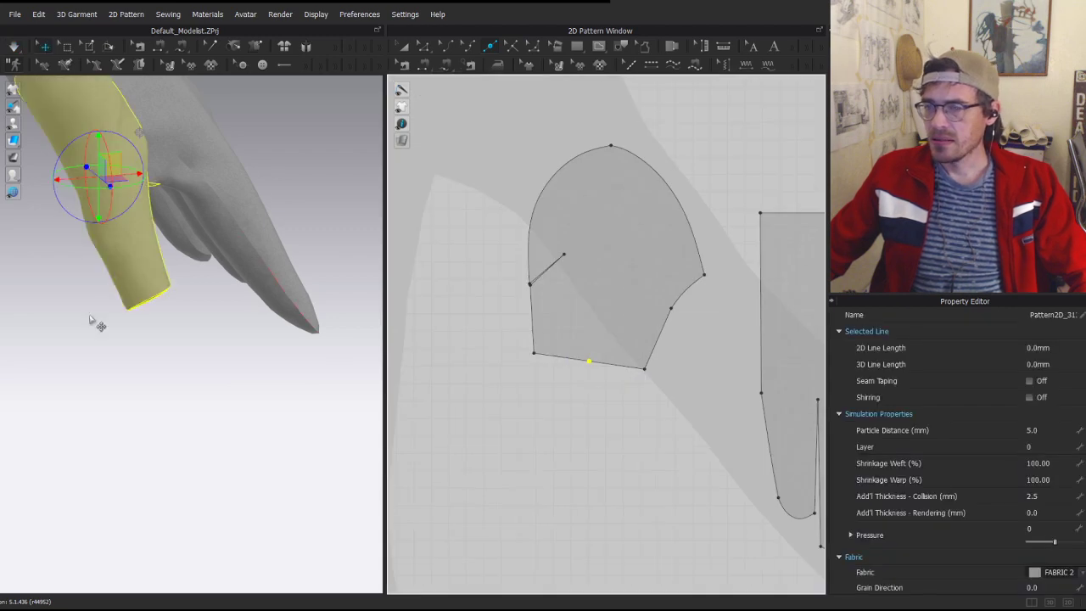
- Switch to XnView to examine the thumb piece's tip shape in glove-pattern1.jpg, and return to the 2D pattern
key("a")
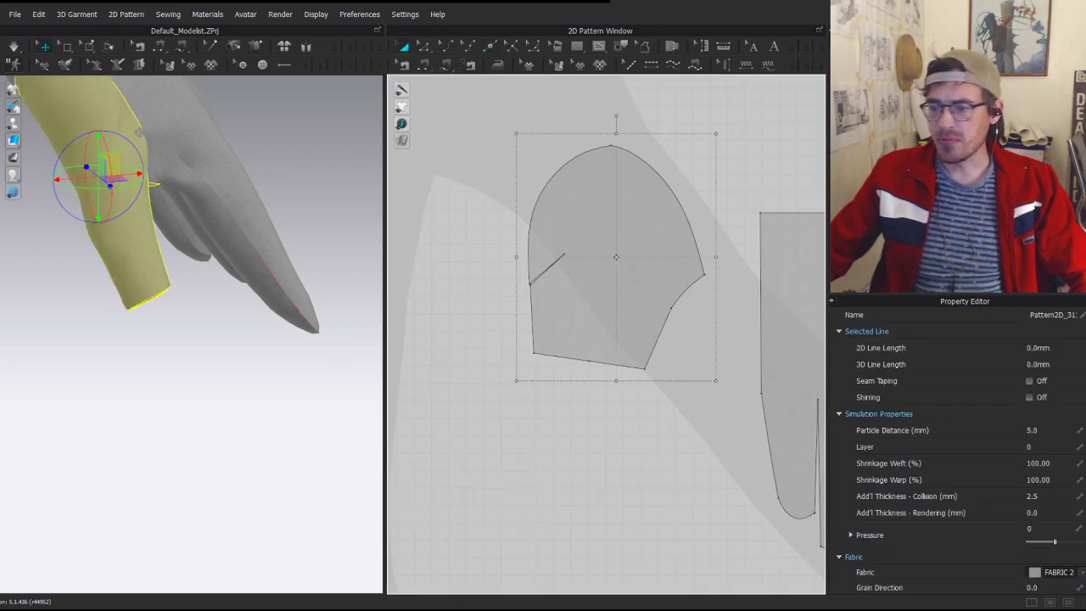
left_click(395, 610)
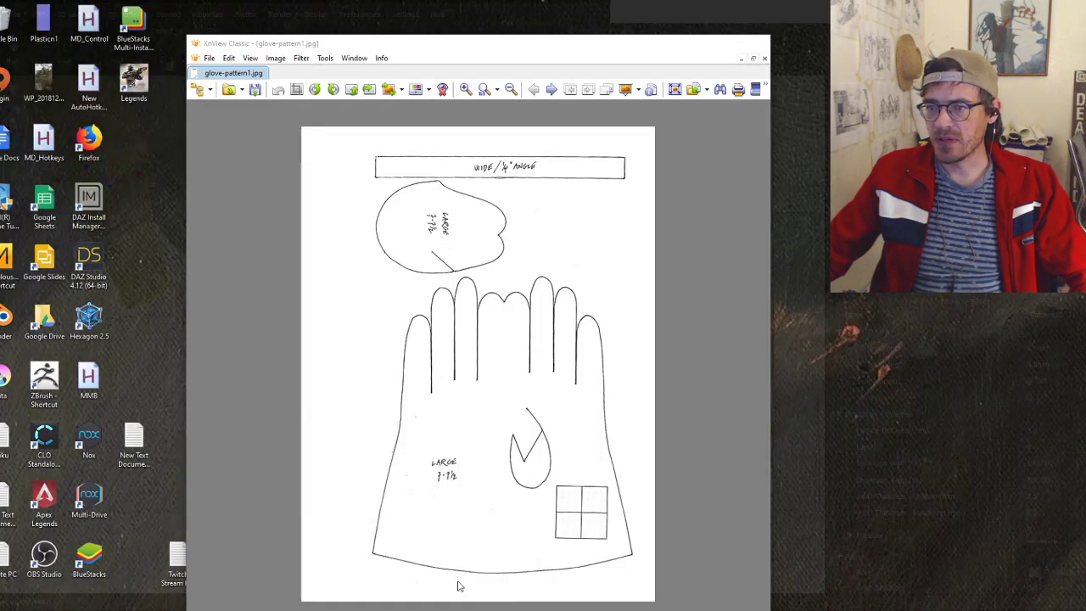
left_click(461, 584)
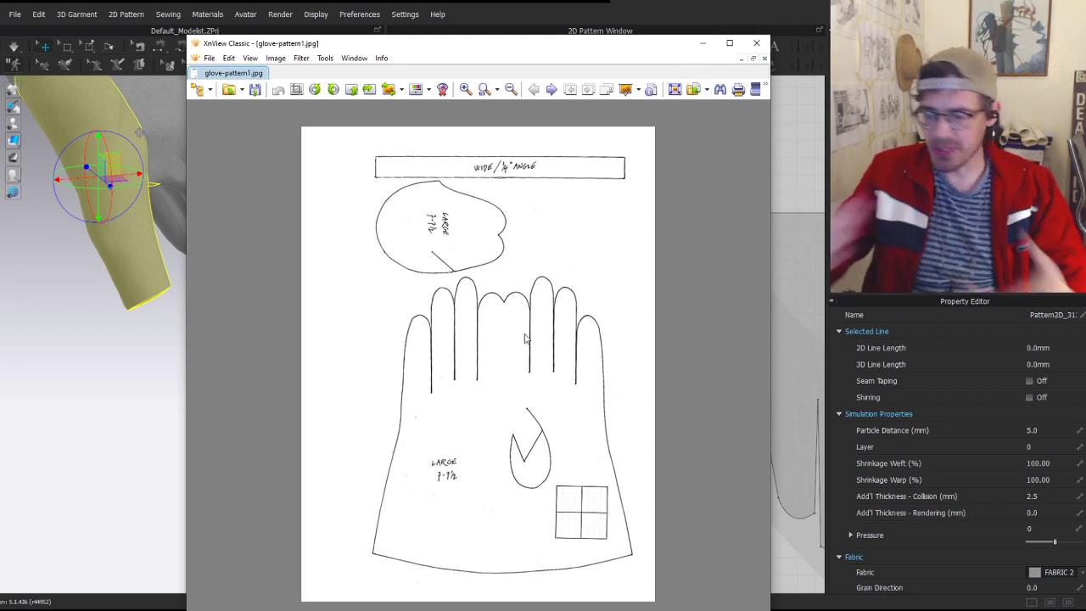
left_click(698, 45)
- Raise the lower edge's middle point about 10 mm into a notch and curve the two halves into rounded lobes about 38 and 36 mm long
key("z")
scroll(667, 375, "up", 2)
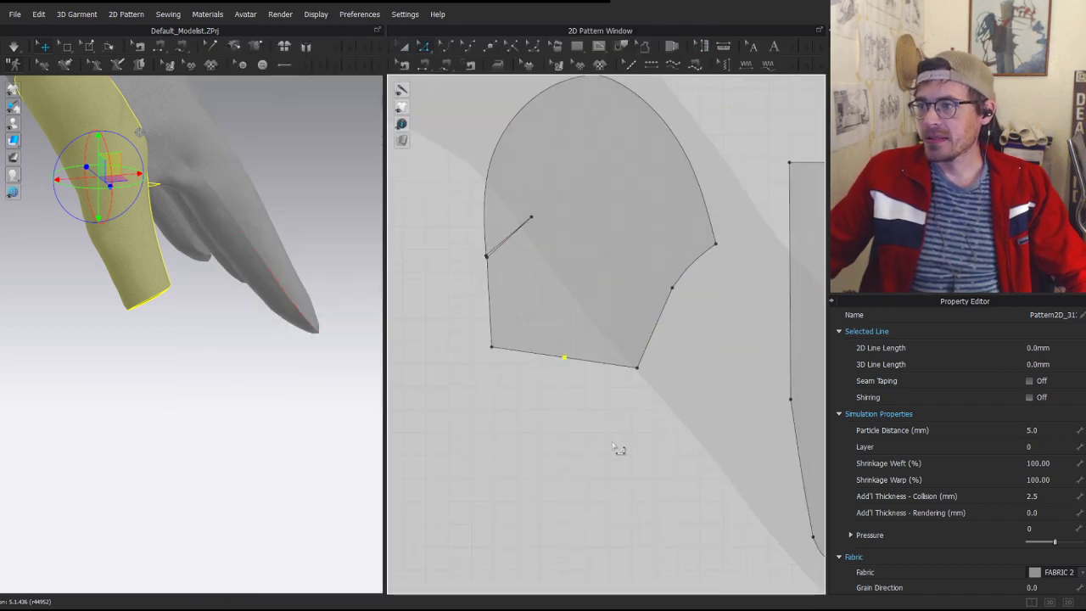
left_click(612, 444)
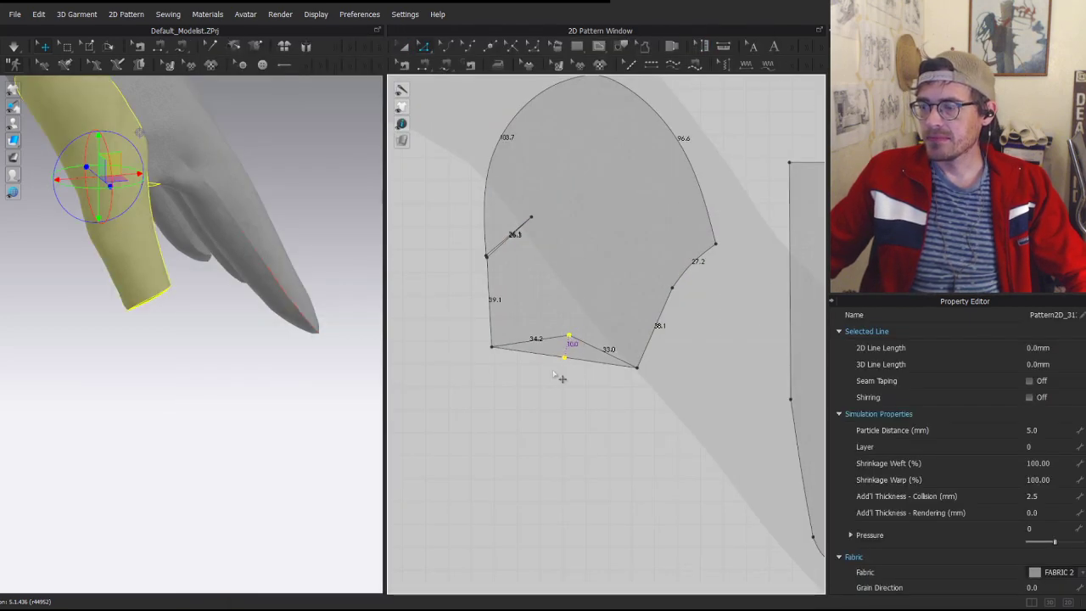
key("v")
left_click_drag(537, 340, 522, 358)
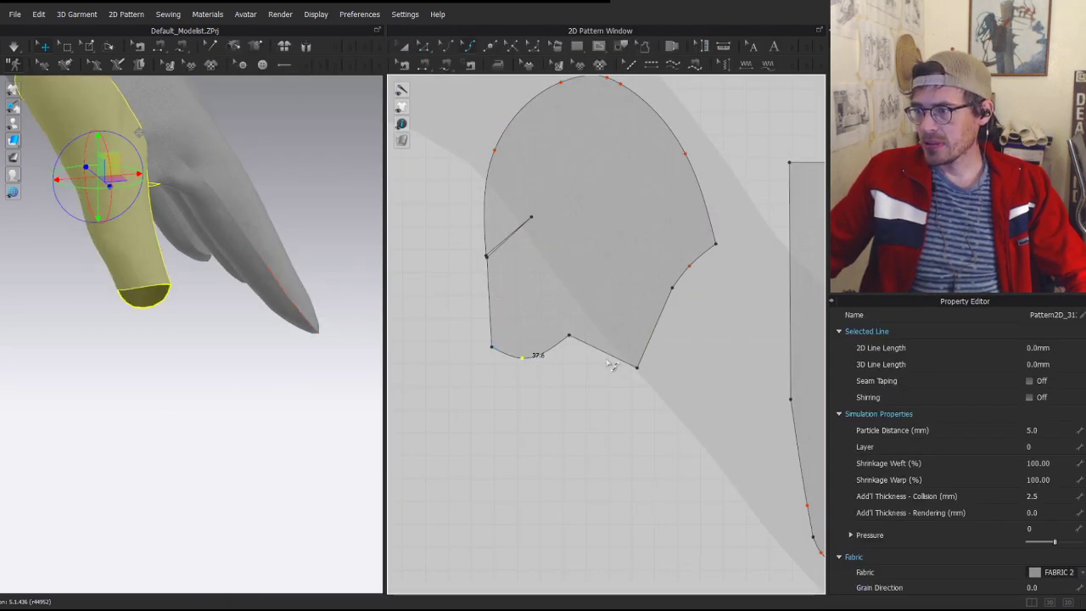
left_click_drag(607, 354, 610, 369)
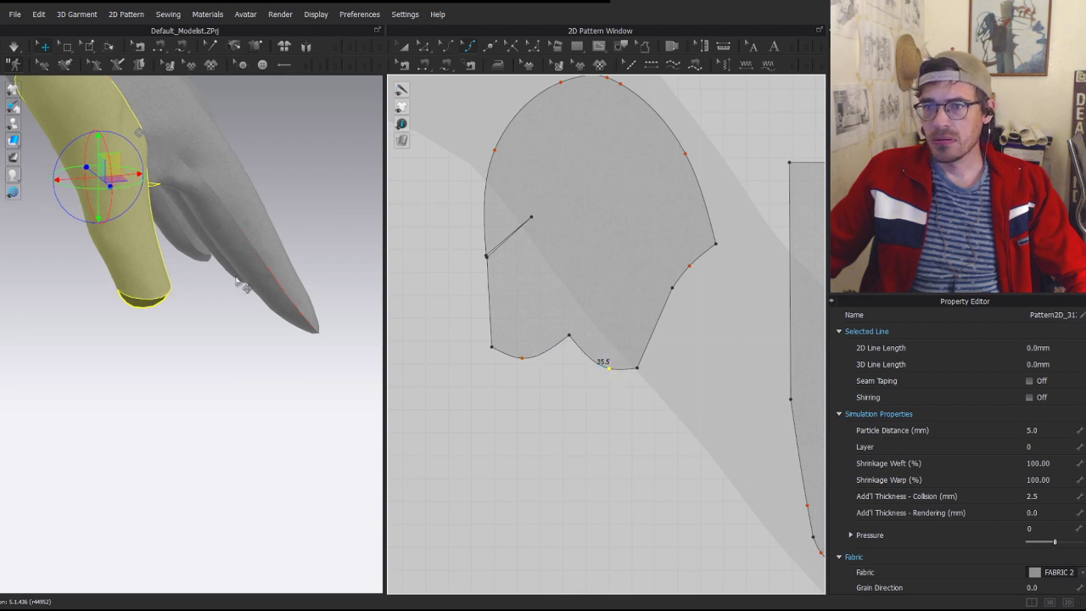
- Sew the thumb piece's two curved tip edges to each other, outward from the notch, to close the thumb tip
key("n")
left_click(546, 354)
left_click(602, 364)
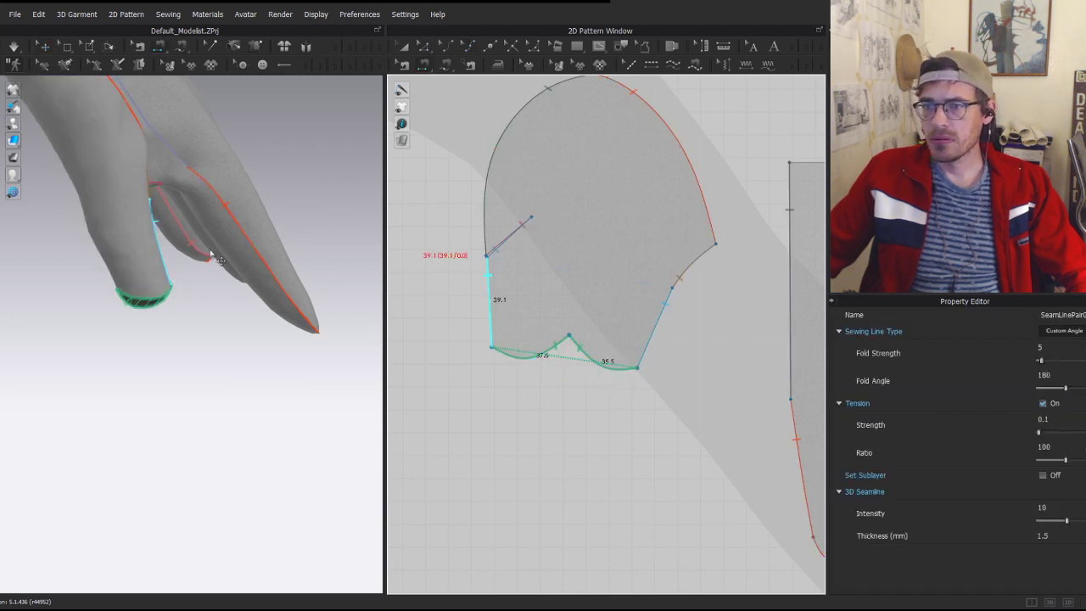
- Simulate the sewn thumb piece and lower the middle notch point of its tip to make the notch shallower
key("space")
left_click(128, 281)
scroll(507, 349, "up", 3)
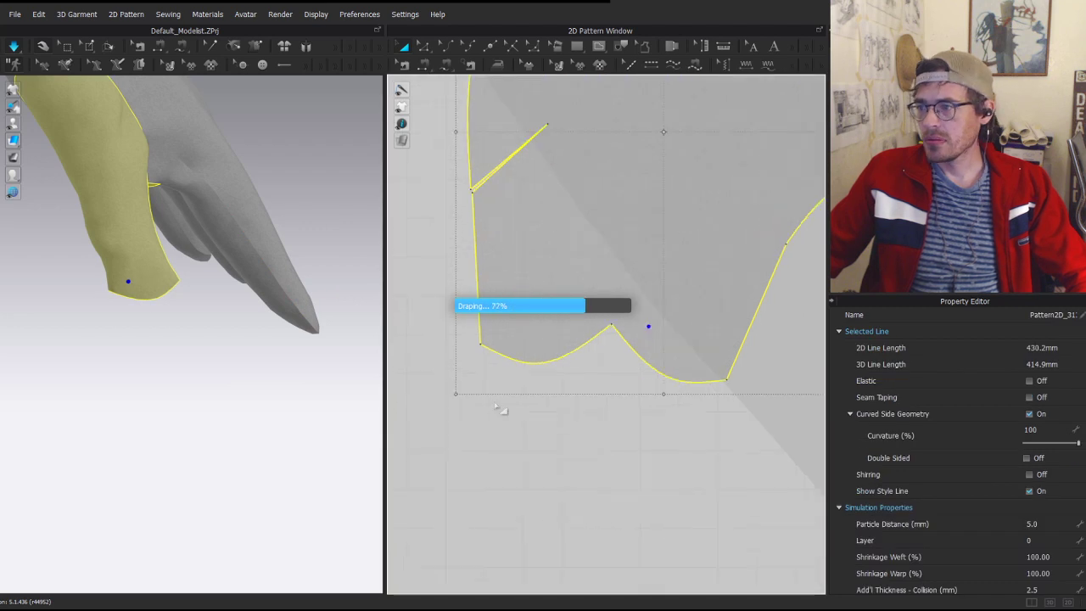
right_click_drag(149, 266, 183, 285)
scroll(611, 353, "up", 2)
key("z")
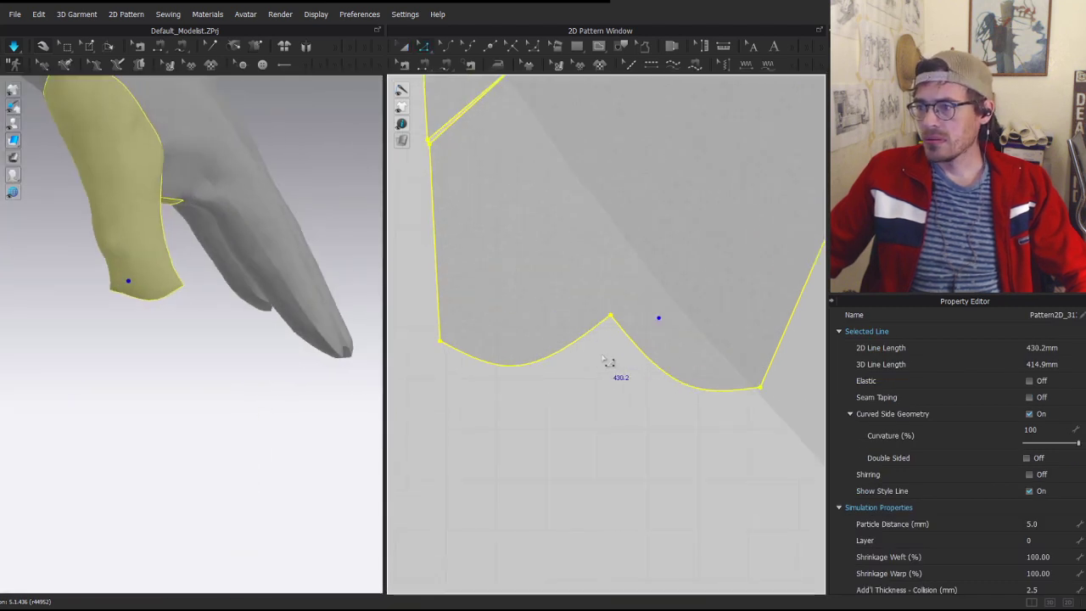
left_click_drag(610, 315, 610, 347)
key("space")
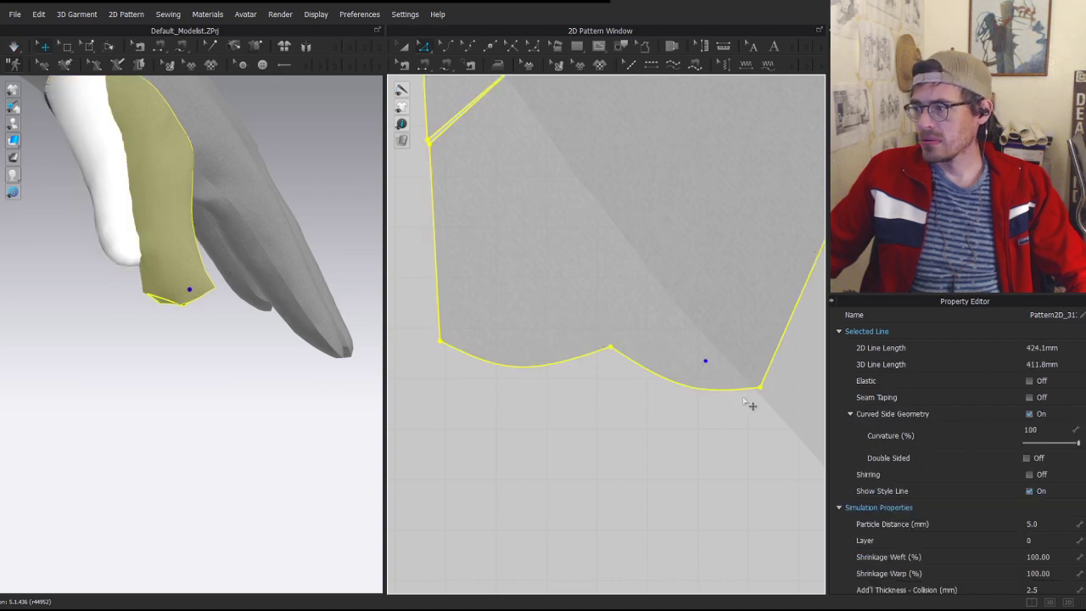
- Raise the thumb tip's two outer corner points, giving the curved tip edges lengths of about 41.4 and 37.2 mm, and compare their lengths
left_click(698, 394)
middle_click_drag(778, 413, 706, 465)
key("z")
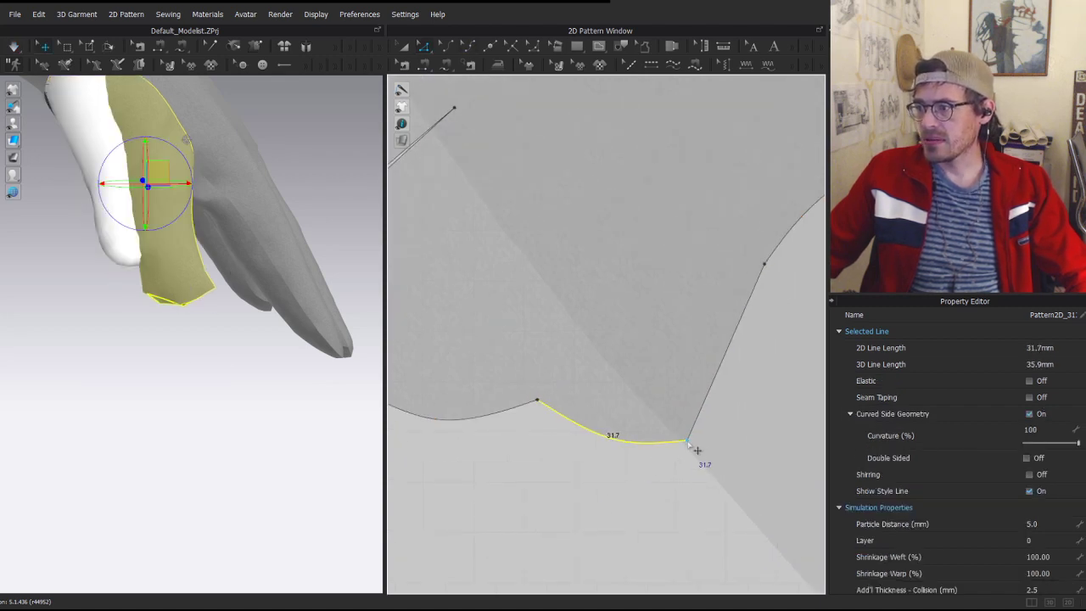
left_click_drag(697, 450, 711, 413)
middle_click_drag(556, 365, 808, 399)
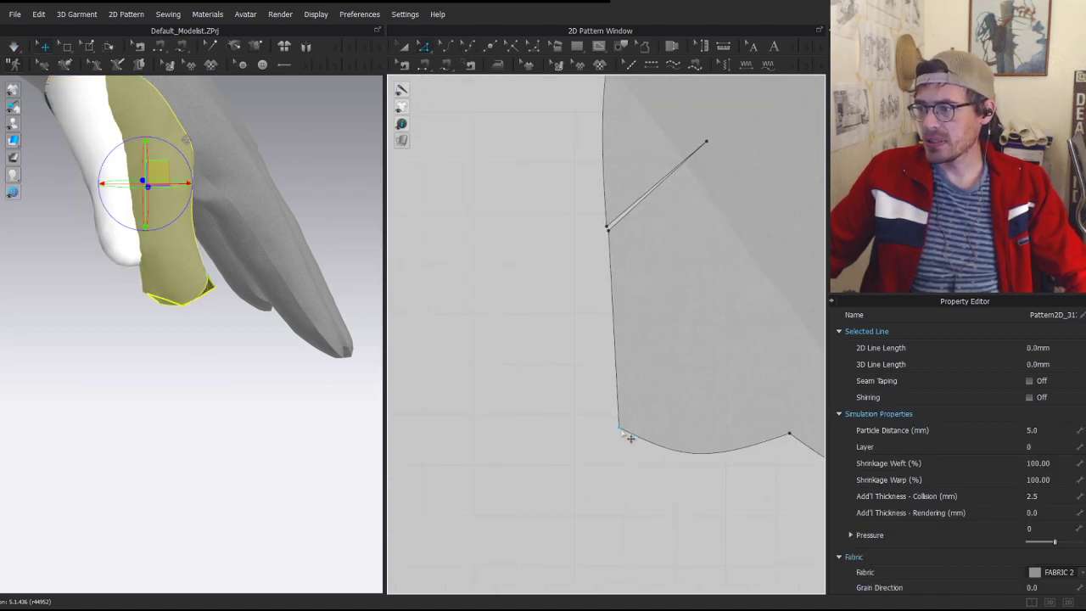
left_click_drag(620, 431, 617, 384)
scroll(696, 454, "down", 2)
middle_click_drag(696, 454, 643, 415)
key("b")
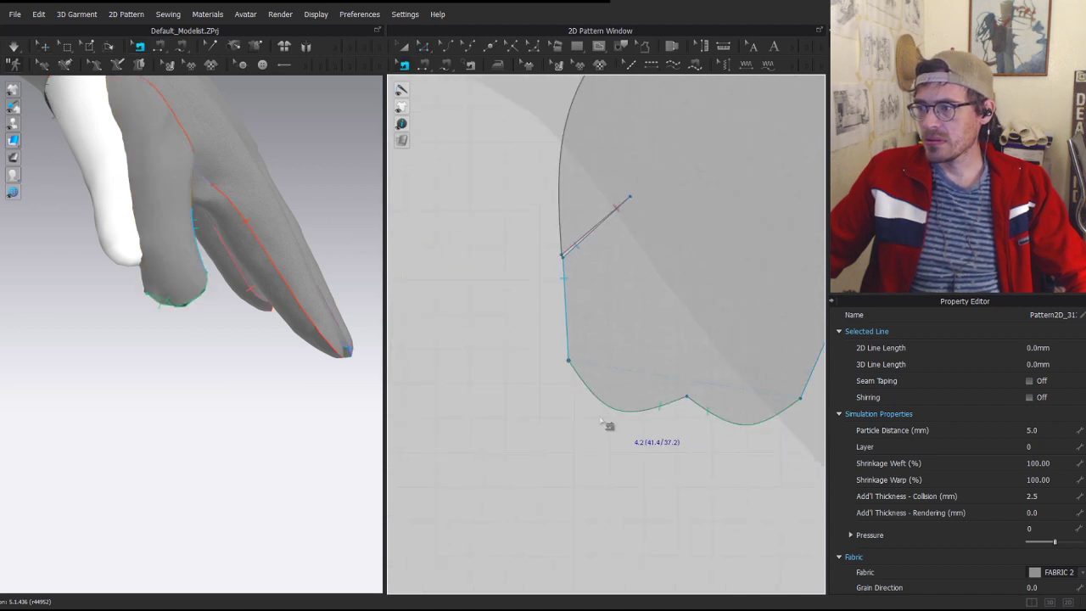
- Simulate the thumb piece, reposition it in 3D over the avatar's exposed thumb, and drape it again
key("z")
key("space")
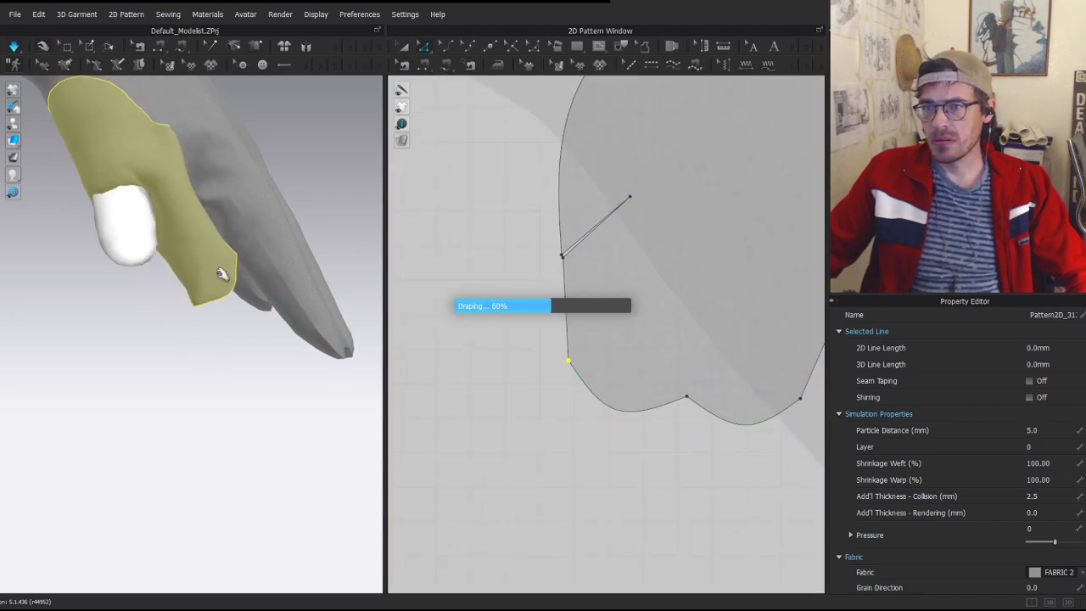
scroll(140, 165, "down", 2)
right_click_drag(155, 162, 159, 210)
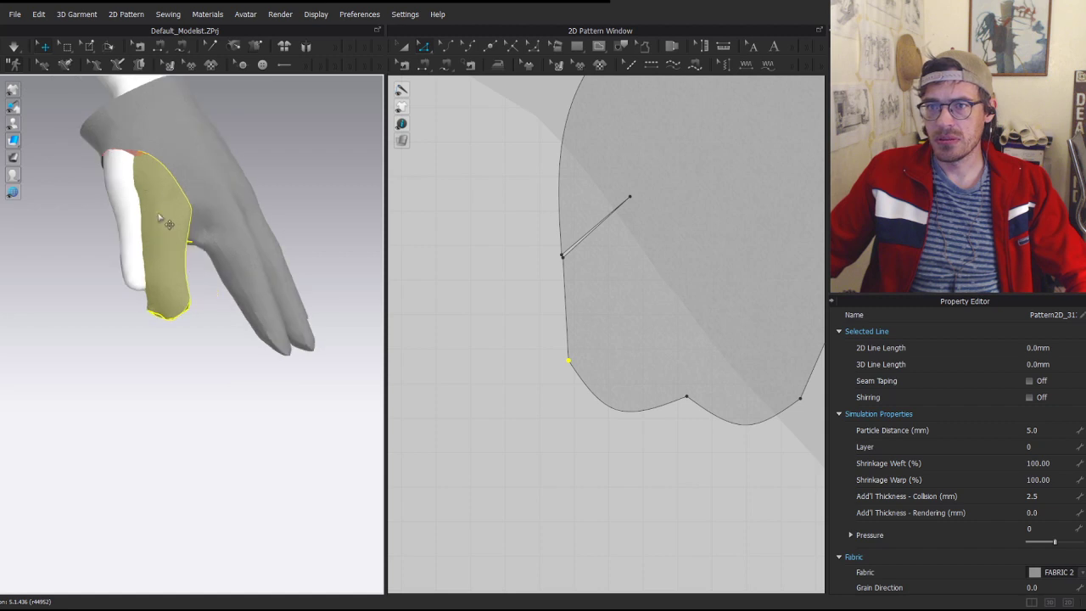
left_click_drag(160, 211, 139, 208)
key("space")
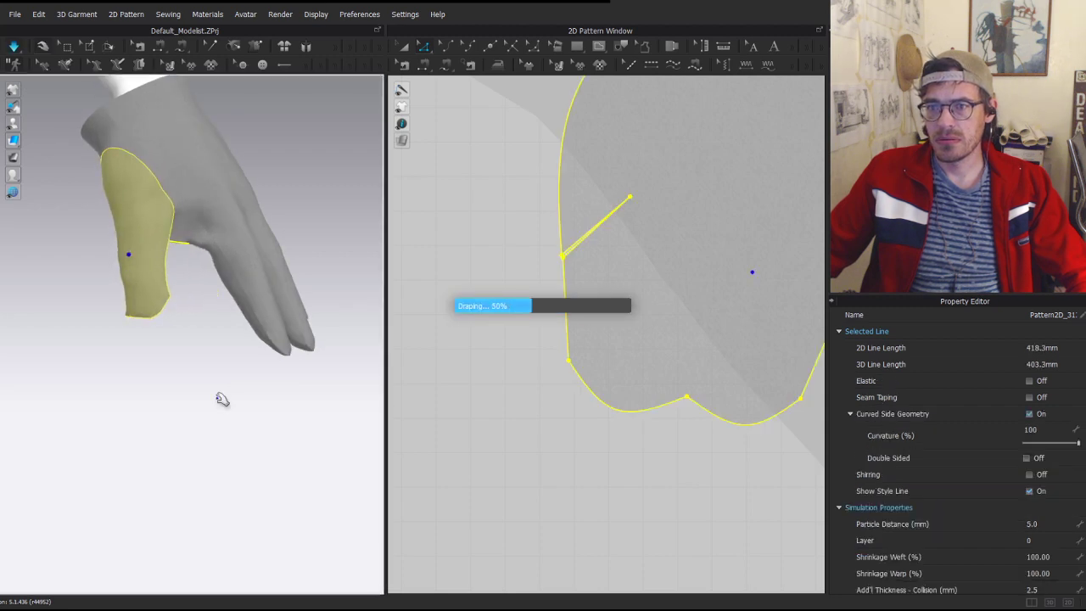
- Display the garment as translucent in 3D to examine how far the thumb piece extends beyond the avatar's thumb
right_click_drag(162, 340, 201, 346)
scroll(688, 396, "down", 2)
key("a")
mouse_move(15, 140)
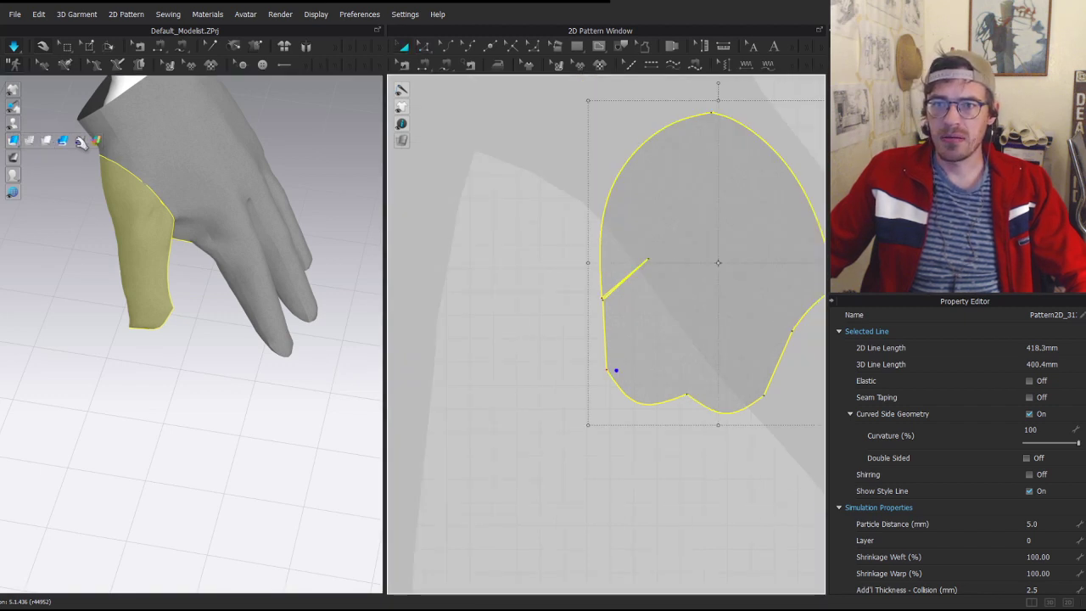
left_click(81, 142)
- Move the thumb tip's two curved edges up together, shortening the sewn side edges to about 24 mm, and compare those edges
key("z")
scroll(693, 426, "down", 1)
middle_click_drag(699, 445, 654, 456)
scroll(663, 453, "up", 3)
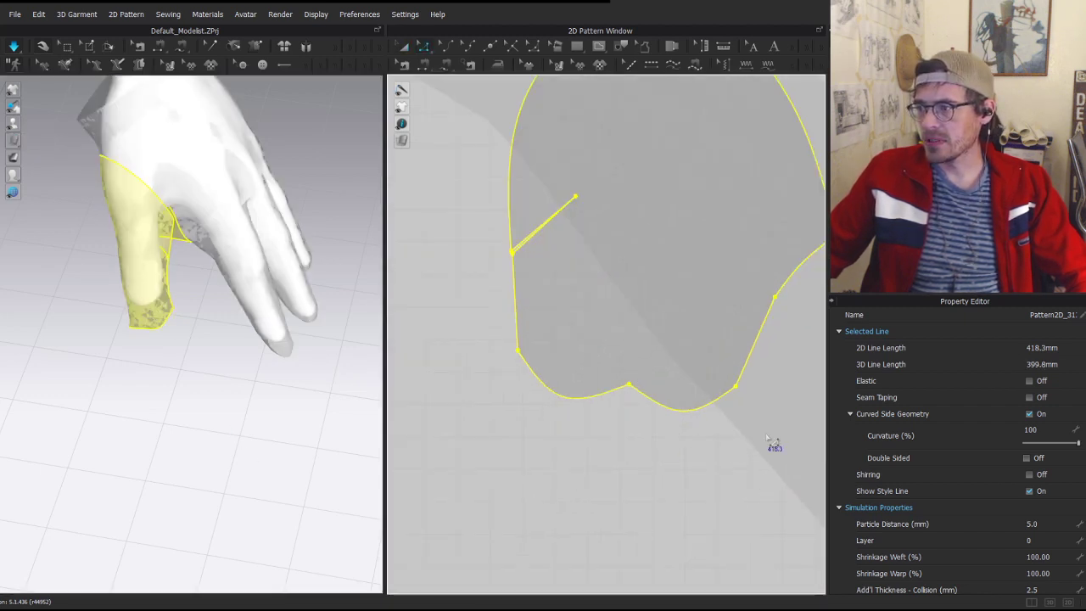
left_click_drag(768, 441, 492, 325)
left_click(676, 394)
left_click_drag(758, 450, 455, 309)
left_click_drag(683, 413, 689, 392)
key("space")
key("b")
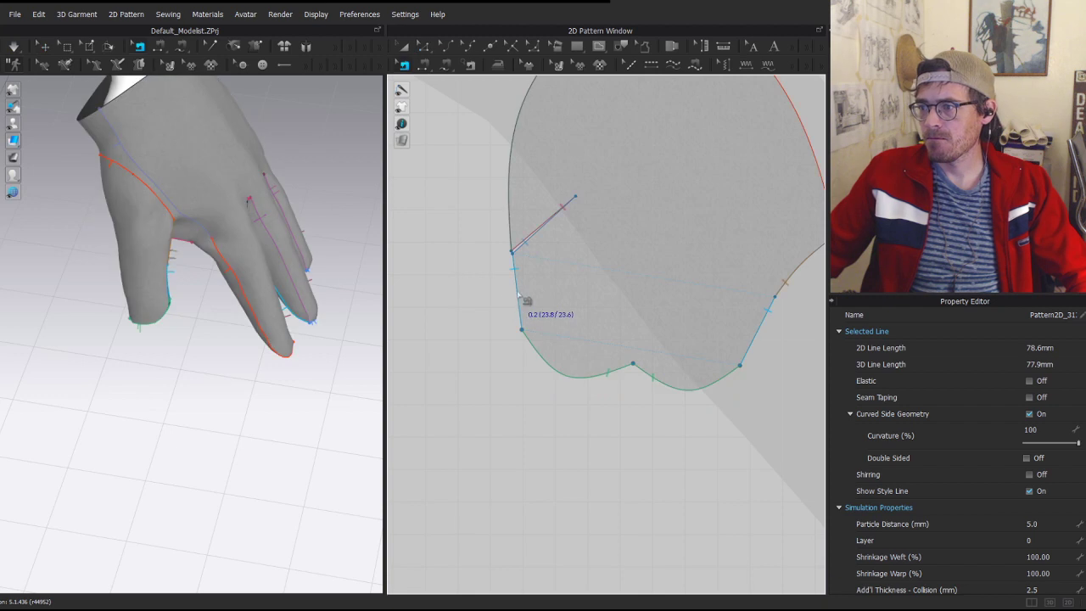
left_click(518, 295)
- Simulate, move the two curved tip edges slightly further up, and tug the draped thumb and hand fabric into place
key("space")
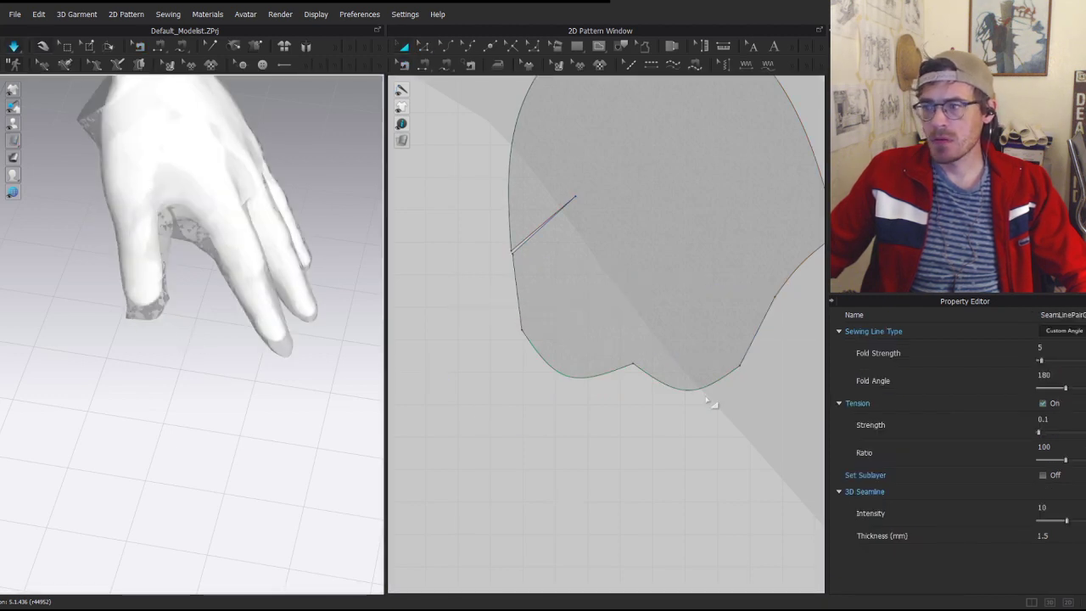
left_click_drag(764, 424, 452, 309)
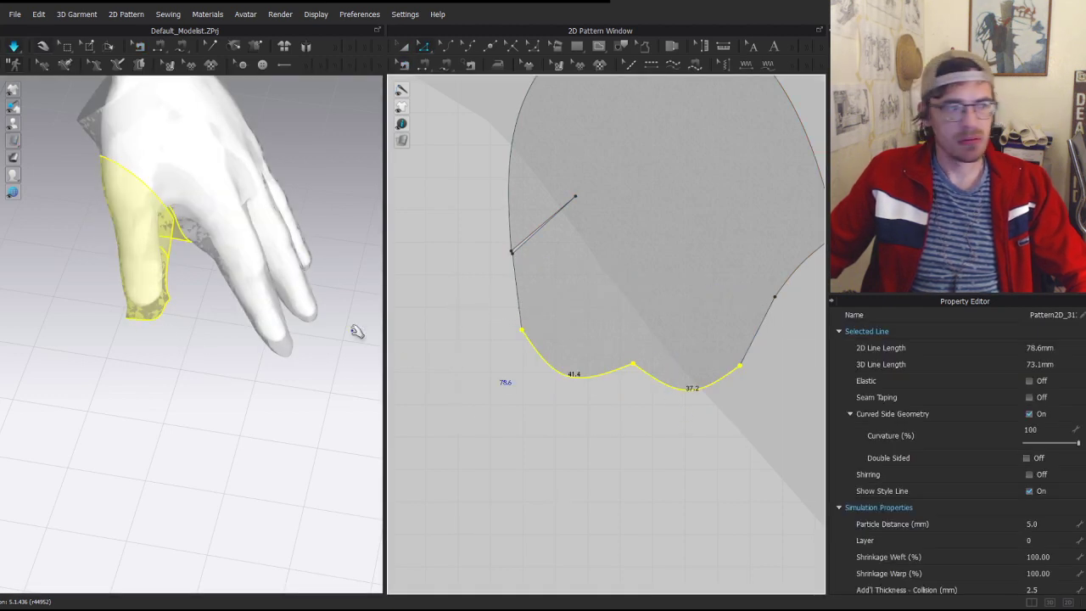
left_click_drag(674, 388, 672, 376)
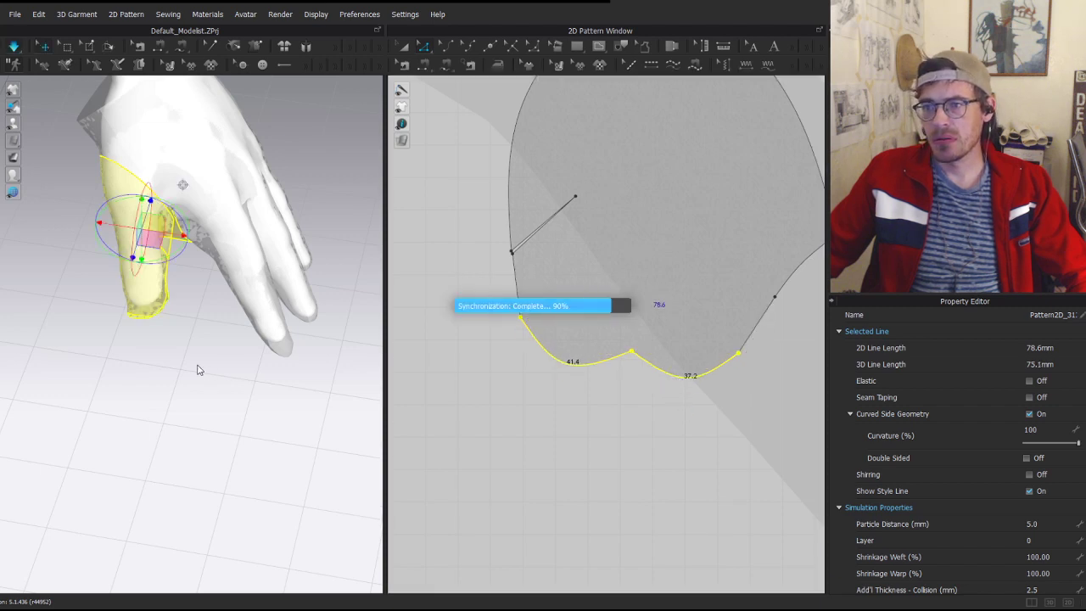
left_click_drag(129, 301, 132, 323)
left_click_drag(110, 194, 83, 35)
key("a")
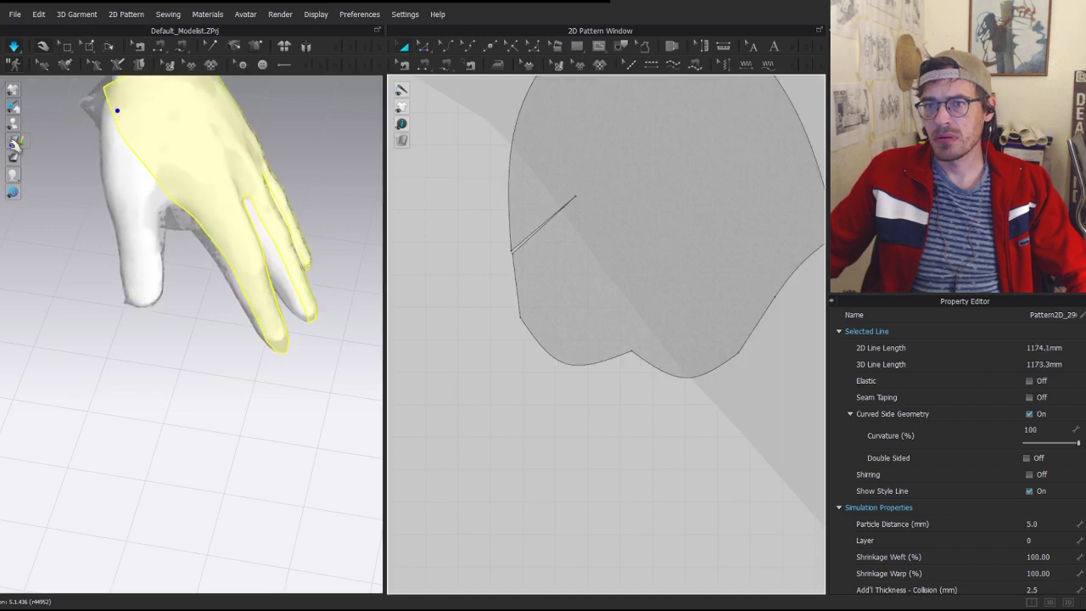
- Restore the opaque garment display and examine the draped thumb tip from several angles
mouse_move(16, 143)
left_click_drag(72, 142, 72, 143)
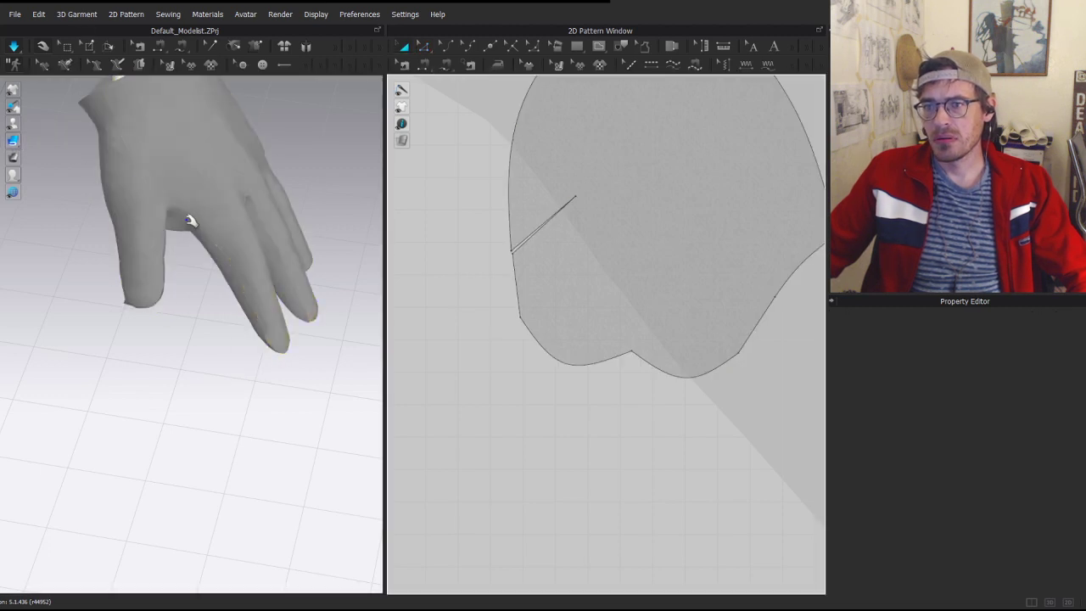
right_click_drag(144, 280, 168, 256)
left_click(194, 116)
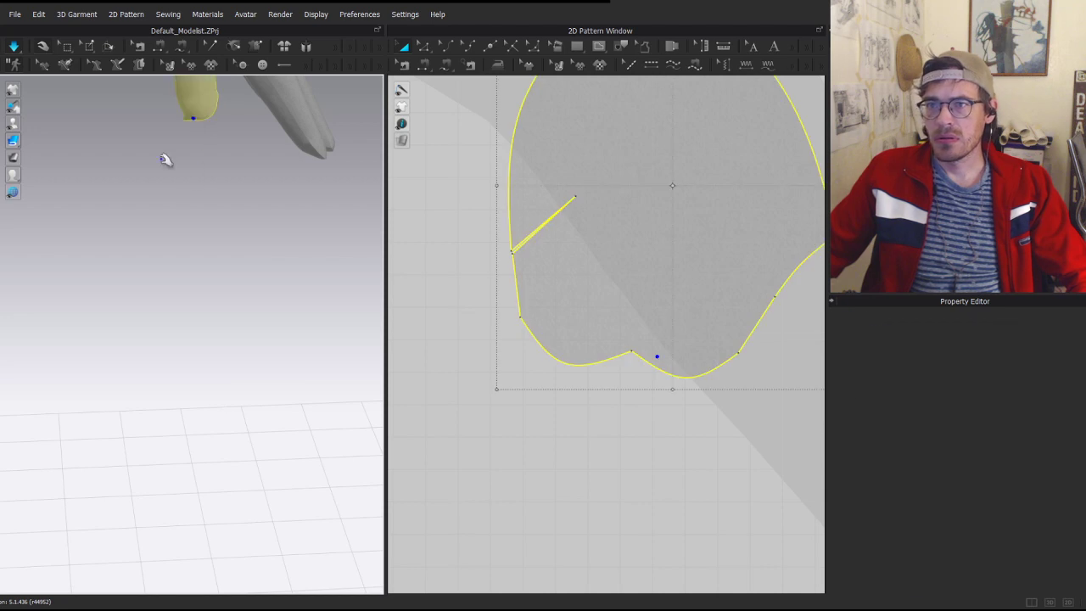
right_click_drag(164, 158, 241, 140)
scroll(588, 328, "up", 2)
- Add a curve point beside the notch on each curved tip edge to round both lobes, and simulate the thumb piece
key("v")
scroll(680, 380, "up", 2)
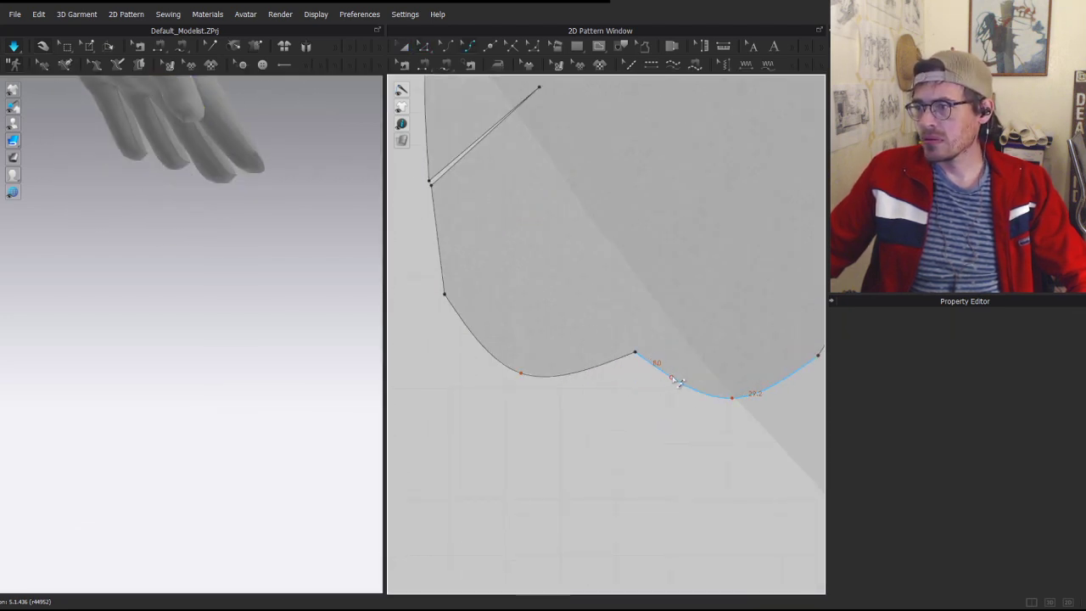
left_click_drag(672, 378, 623, 371)
right_click_drag(249, 123, 209, 159)
middle_click_drag(208, 160, 166, 386)
scroll(166, 386, "up", 2)
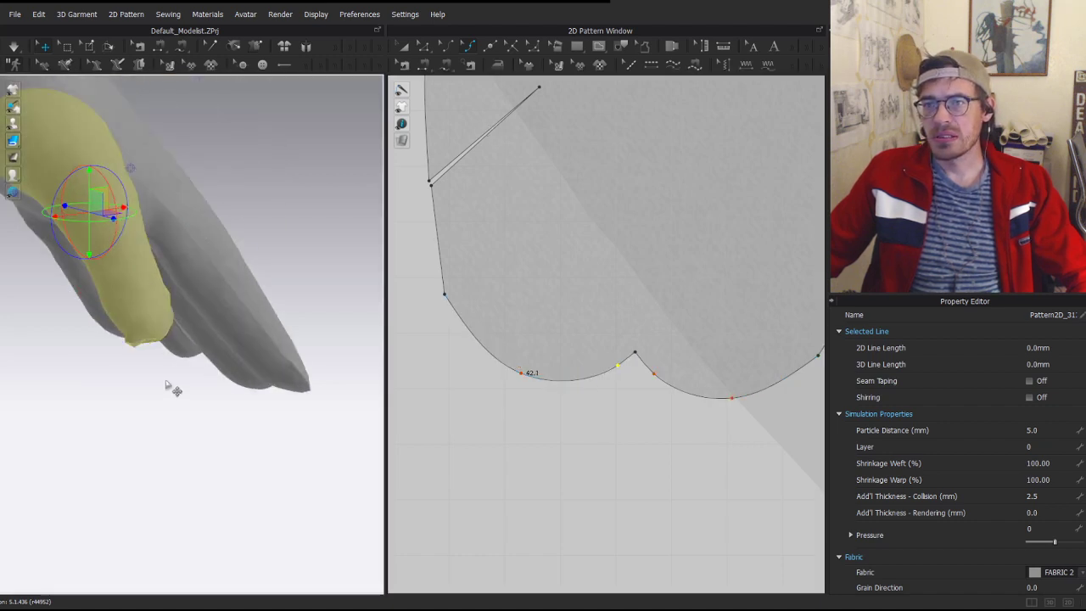
key("space")
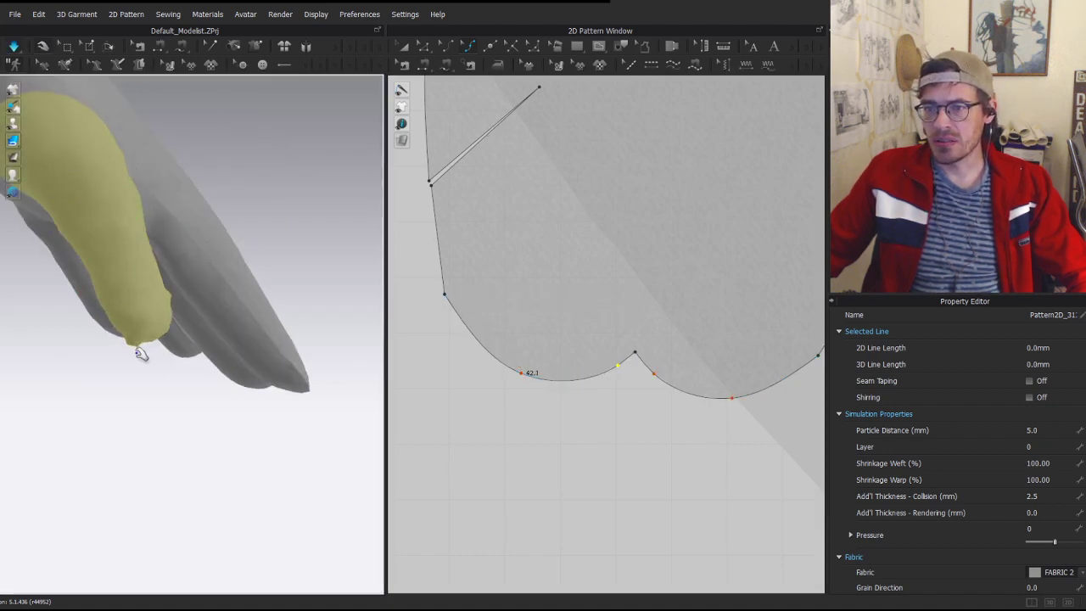
- Pull the draped fabric at the thumb tip and palm into place while examining the thumb's fit from several sides
left_click_drag(114, 312, 96, 291)
key("a")
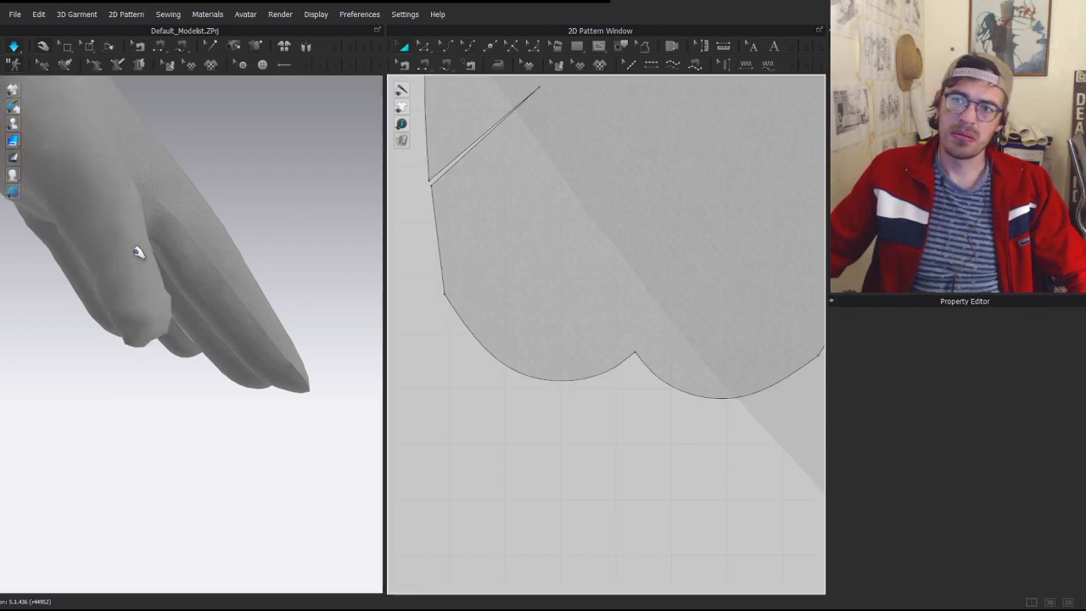
left_click(133, 250)
right_click_drag(134, 250, 42, 199)
left_click_drag(126, 292, 107, 321)
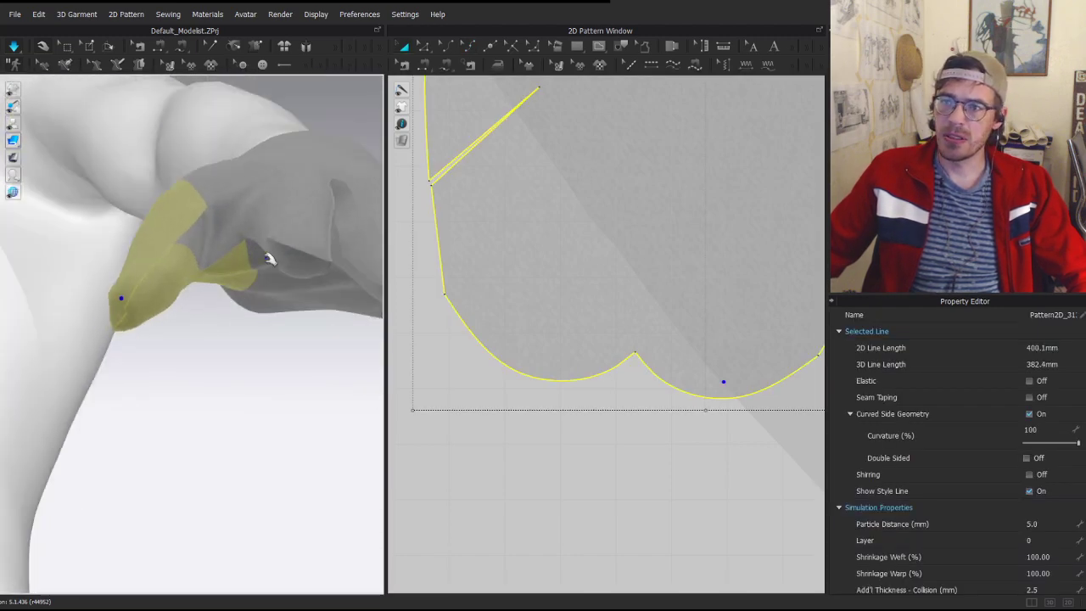
right_click_drag(252, 355, 210, 244)
left_click_drag(253, 370, 318, 429)
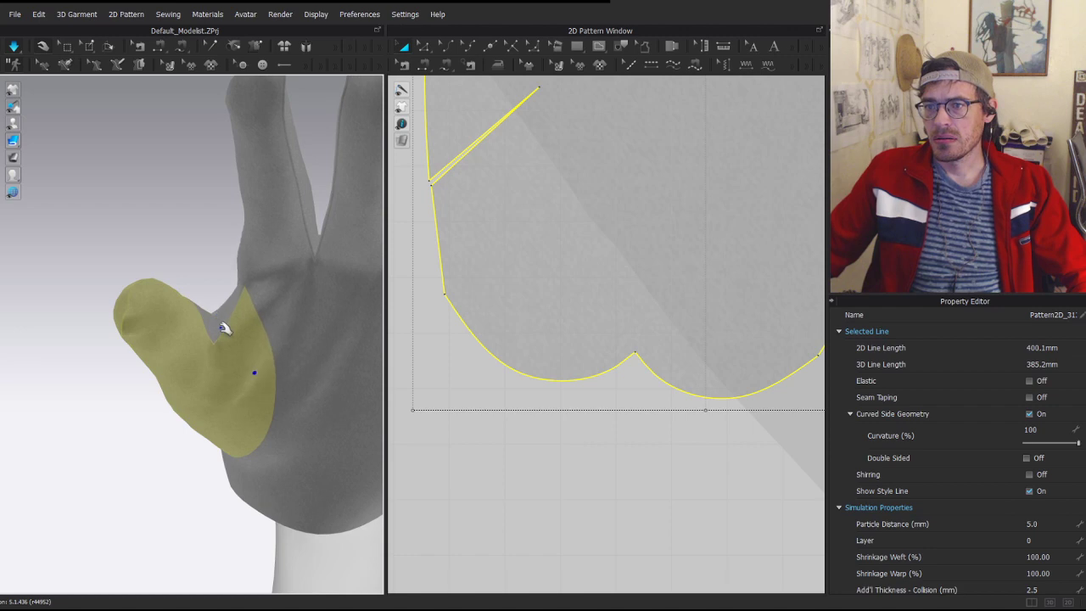
right_click_drag(219, 301, 237, 381)
- Pull the fabric between thumb and index finger downward in 3D and inspect the glove's fit on the back of the hand
left_click(242, 372)
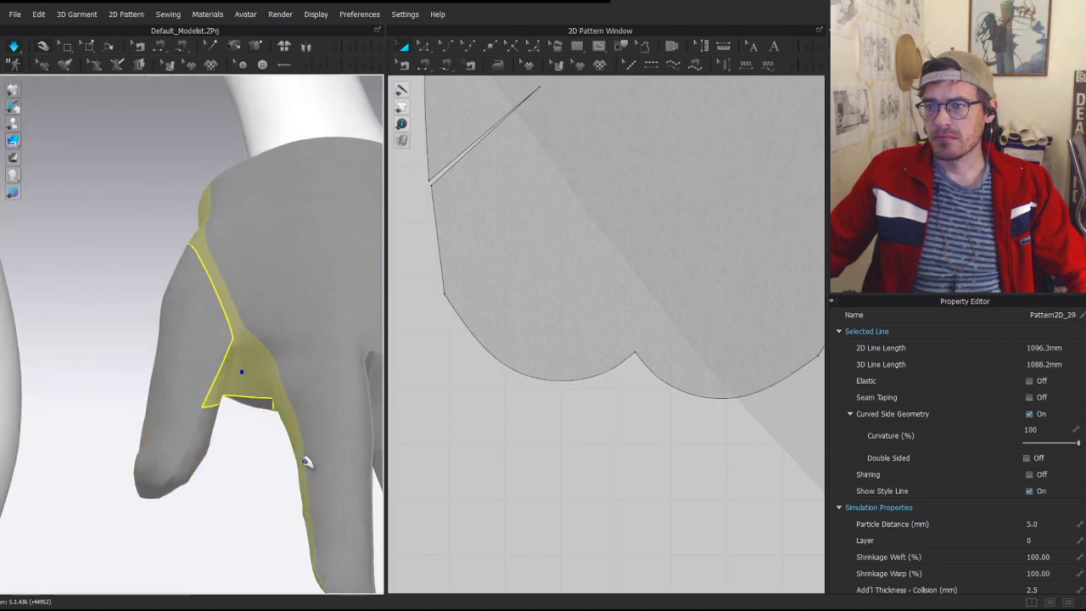
scroll(620, 239, "down", 8)
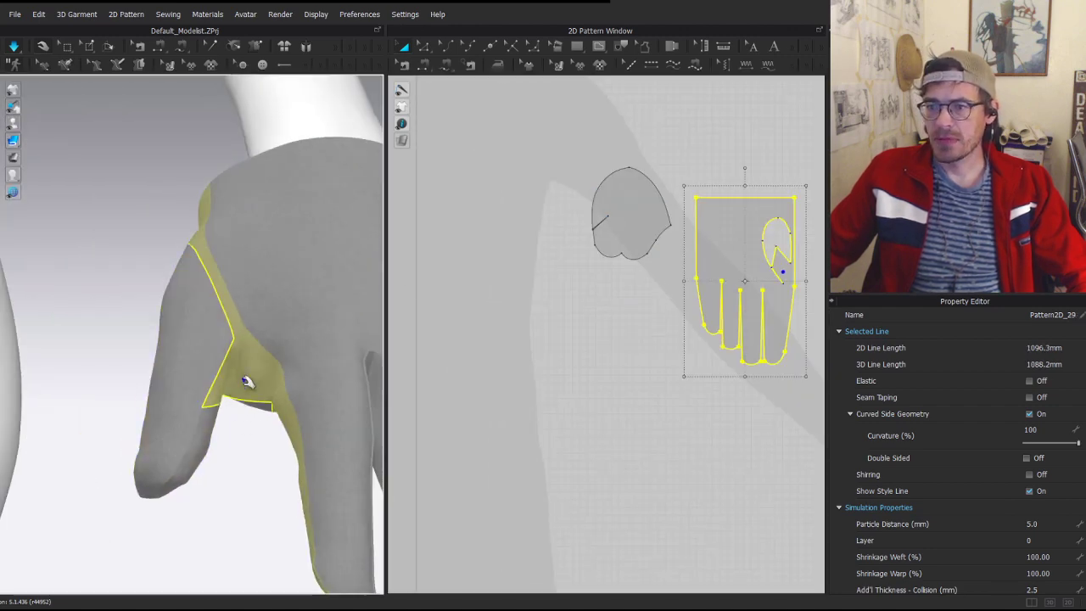
left_click_drag(244, 379, 242, 436)
scroll(204, 449, "down", 3)
left_click(311, 304)
right_click_drag(285, 306, 336, 294)
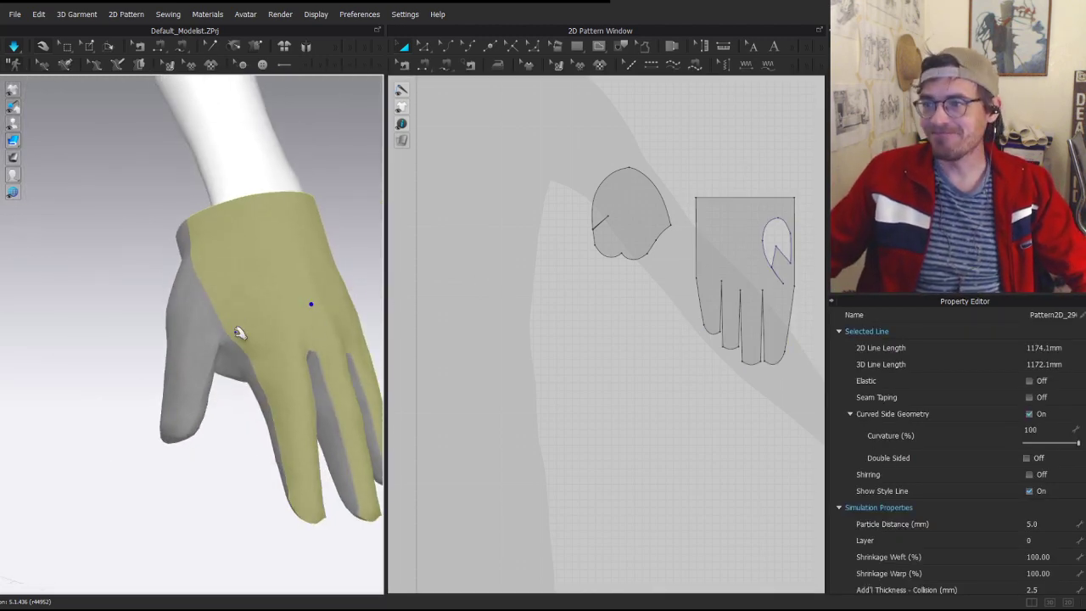
left_click(219, 279)
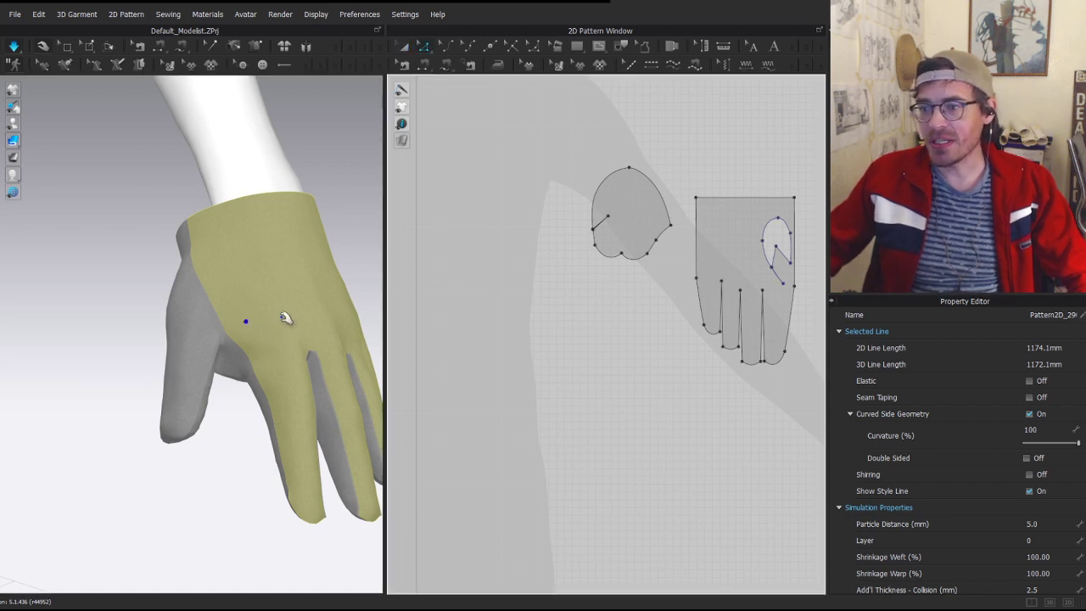
scroll(334, 283, "down", 3)
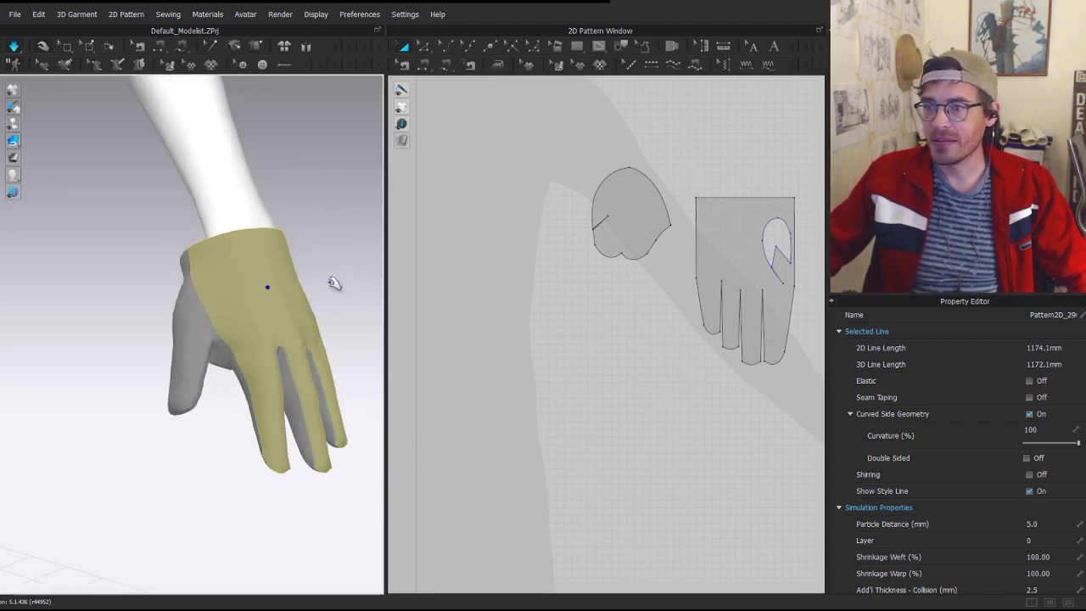
right_click_drag(274, 295, 296, 292)
- Stop the simulation and select the side and tip edges of all four fingers on the back-of-hand piece
key("space")
middle_click_drag(759, 322, 609, 353)
scroll(705, 311, "up", 6)
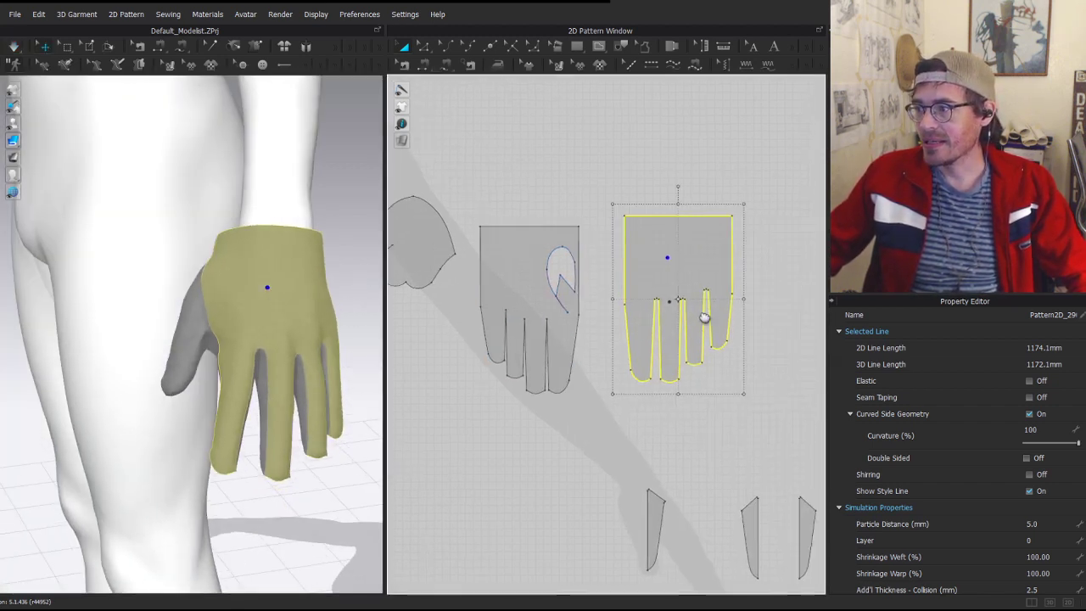
left_click(483, 528)
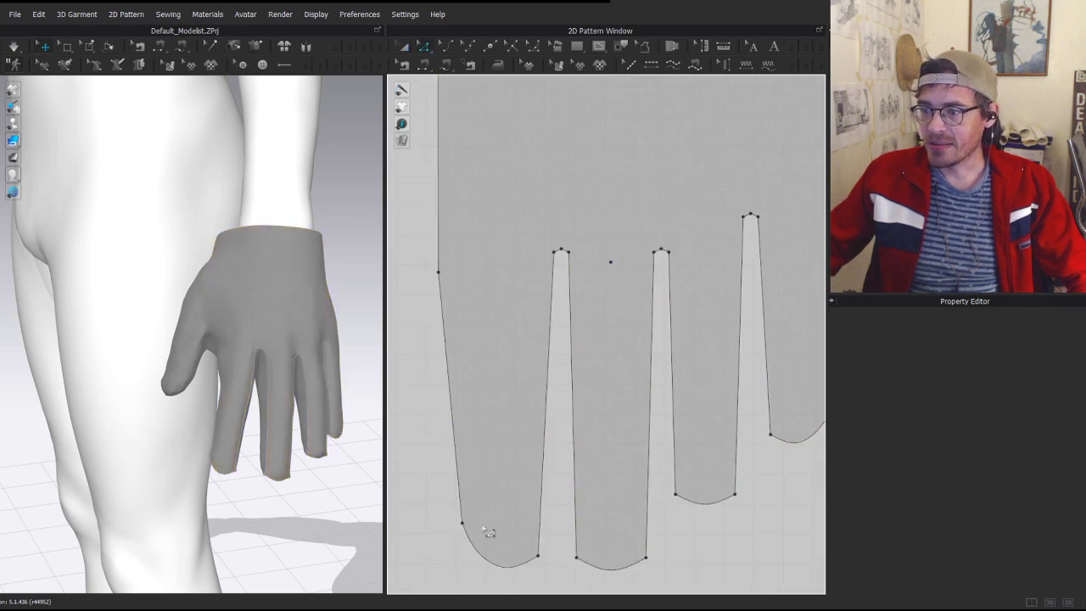
left_click(460, 484)
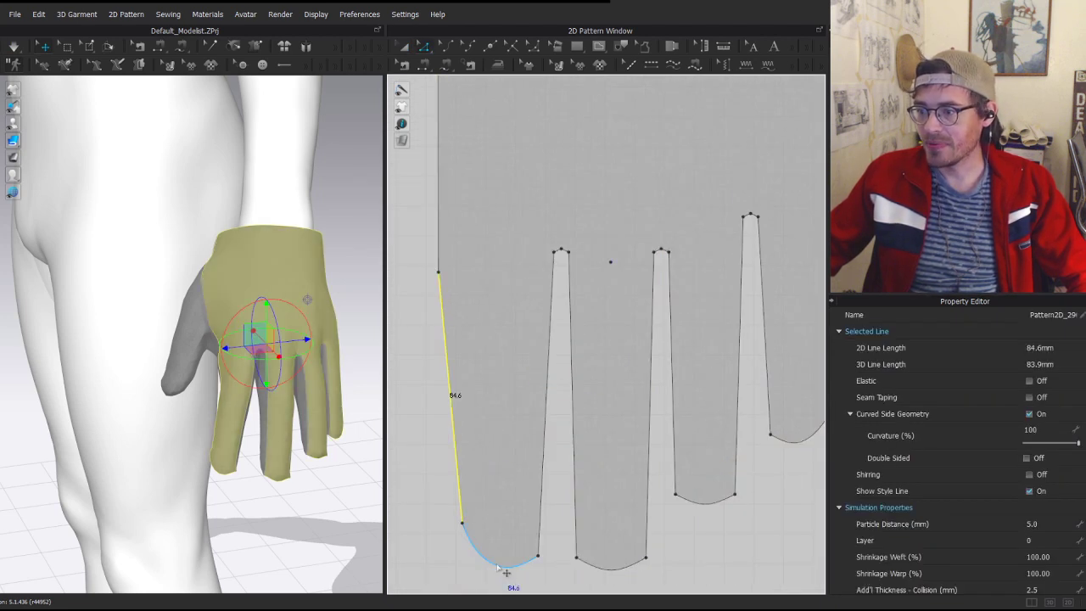
left_click(498, 566, "shift")
left_click(543, 488, "shift")
left_click(576, 541, "shift")
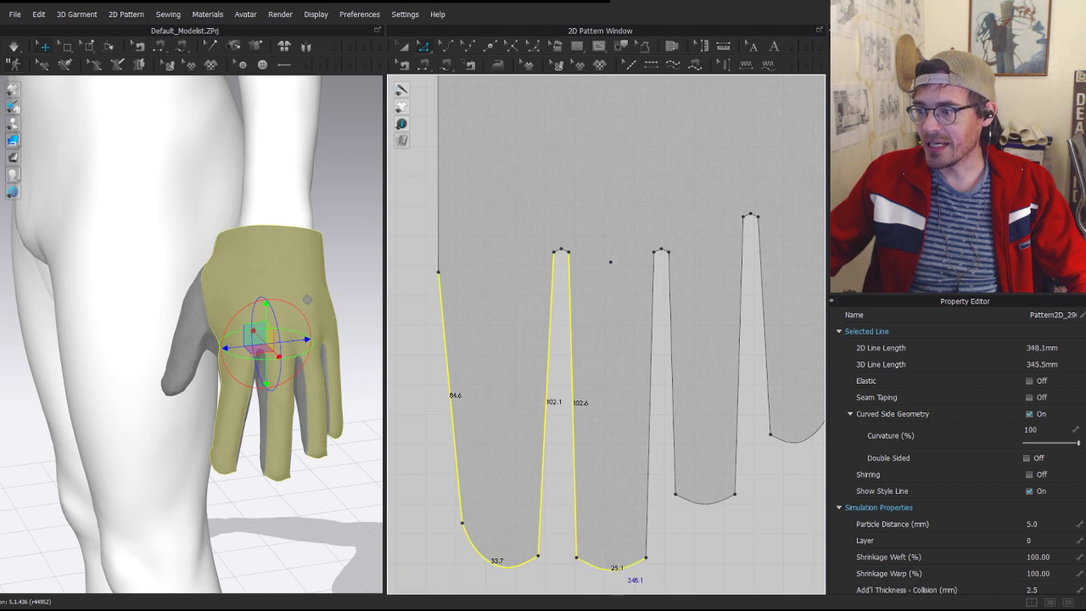
left_click(651, 501, "shift")
left_click(673, 454, "shift")
left_click(704, 502, "shift")
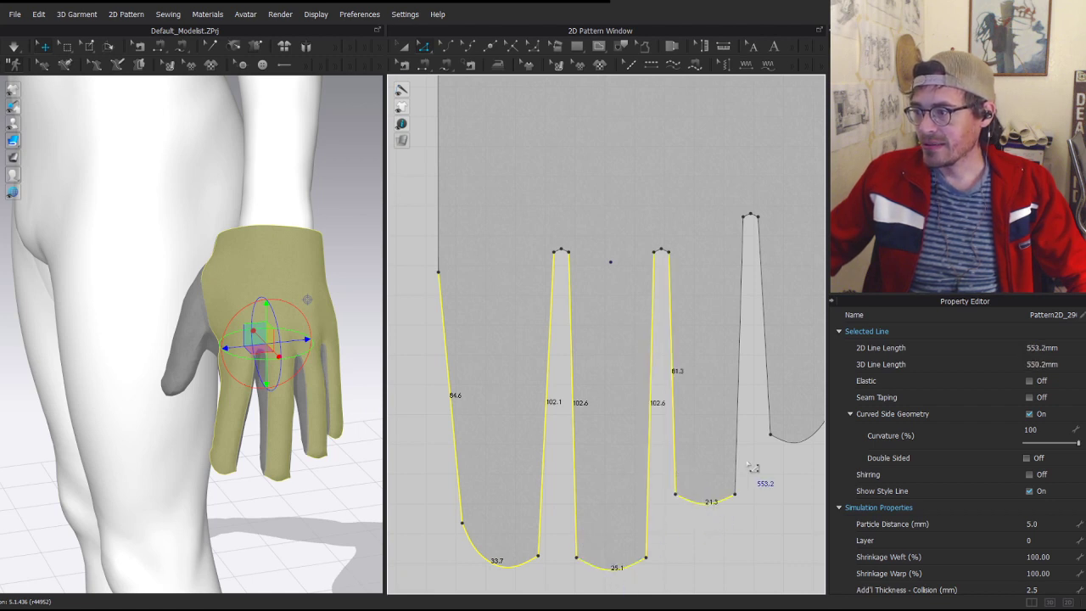
left_click(736, 460, "shift")
left_click(770, 402, "shift")
left_click(780, 440, "shift")
middle_click_drag(804, 391, 674, 398)
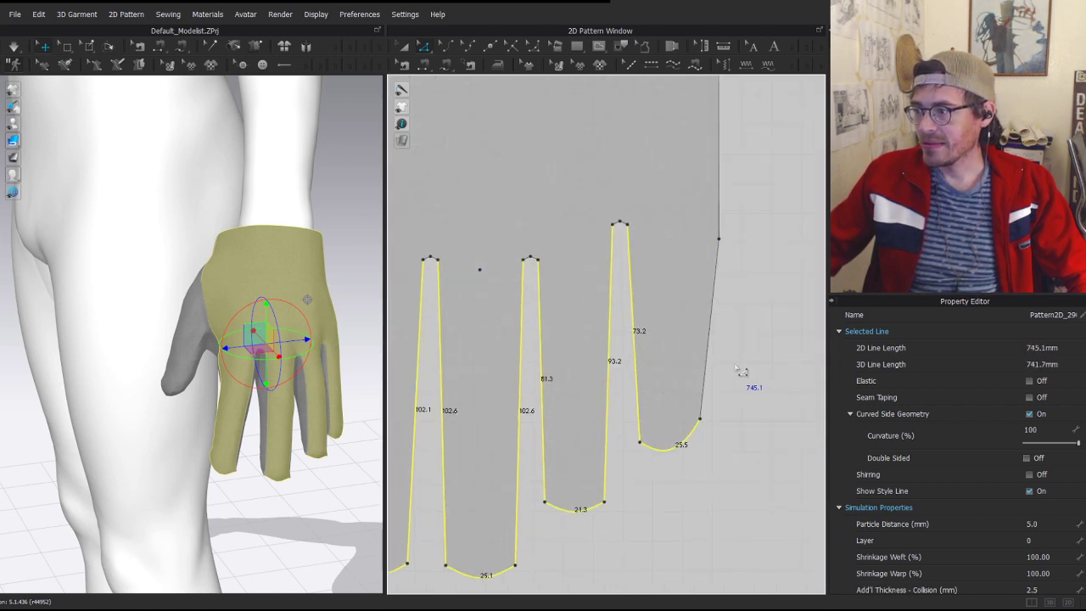
left_click(713, 357, "shift")
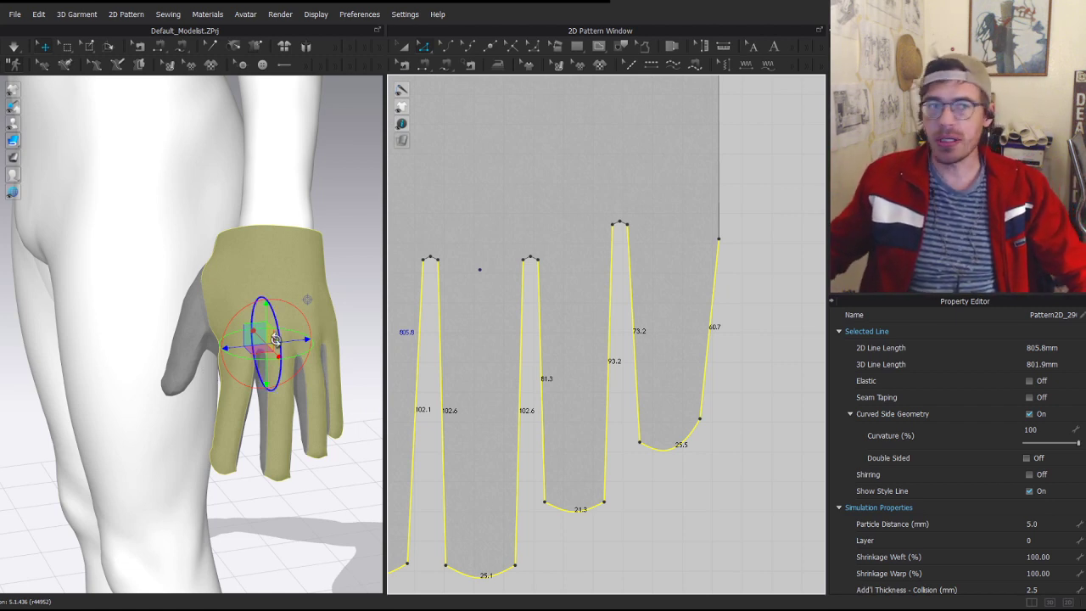
- Examine the glove's fingertips from the palm side and compare them with the reference glove patterns in XnView
scroll(278, 343, "down", 3)
right_click_drag(286, 376, 207, 369)
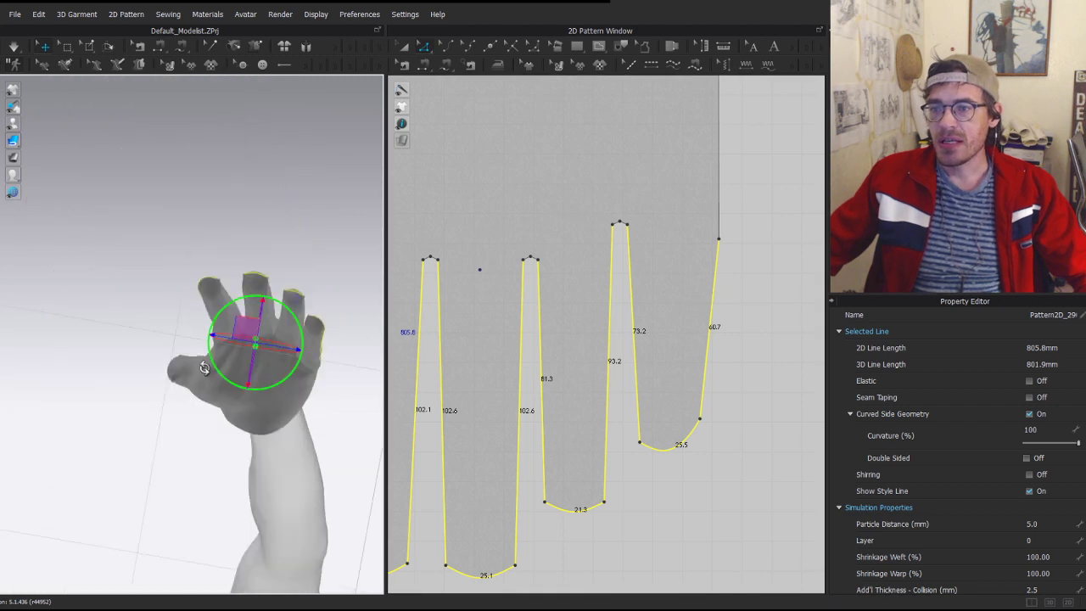
scroll(208, 366, "up", 3)
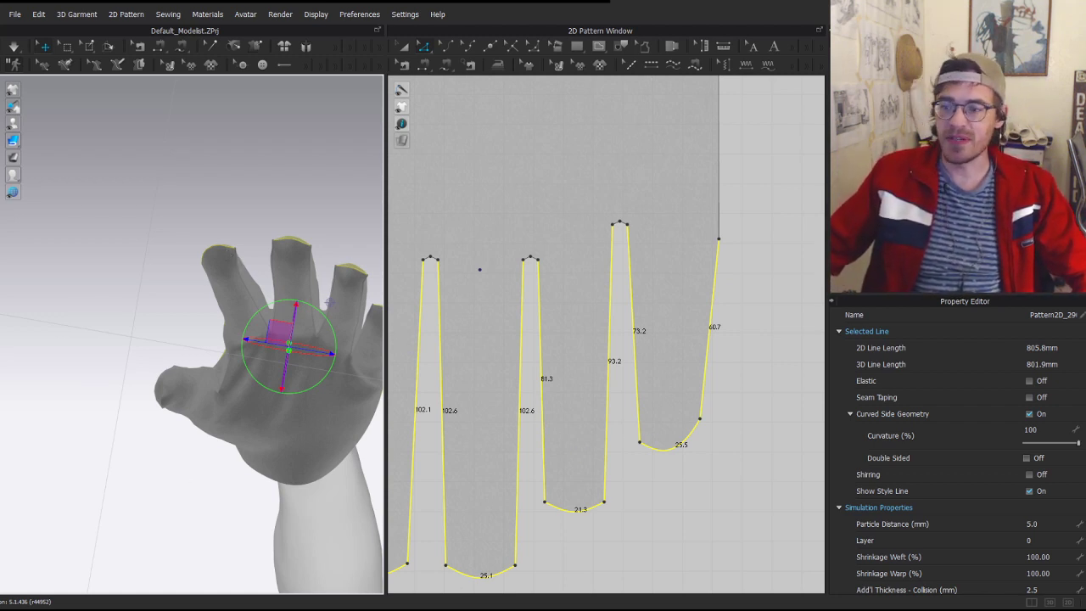
mouse_move(411, 609)
left_click(438, 574)
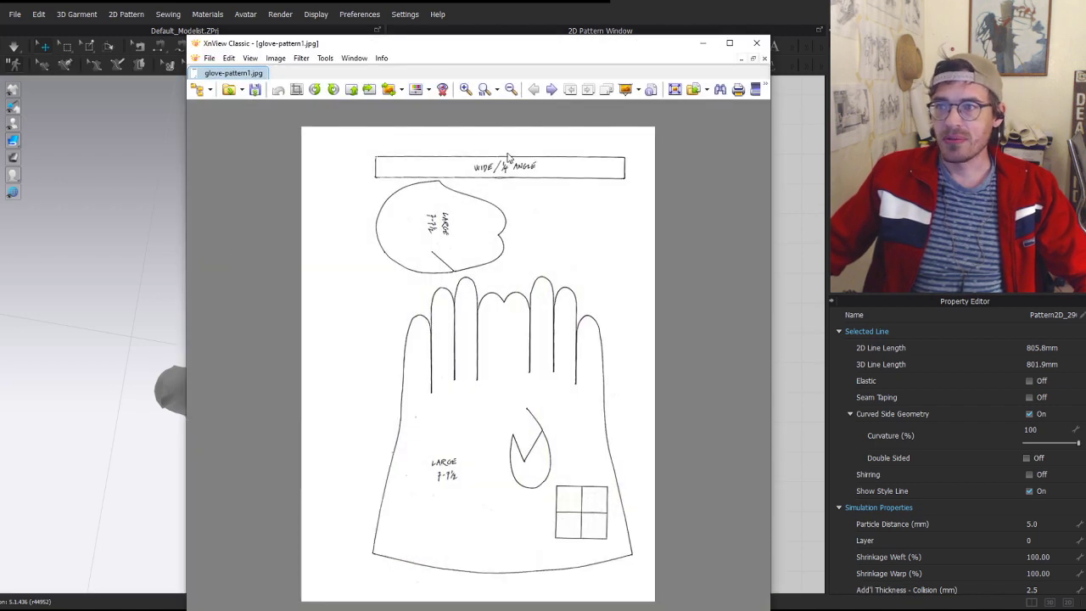
left_click(550, 90)
left_click(551, 90)
left_click(553, 90)
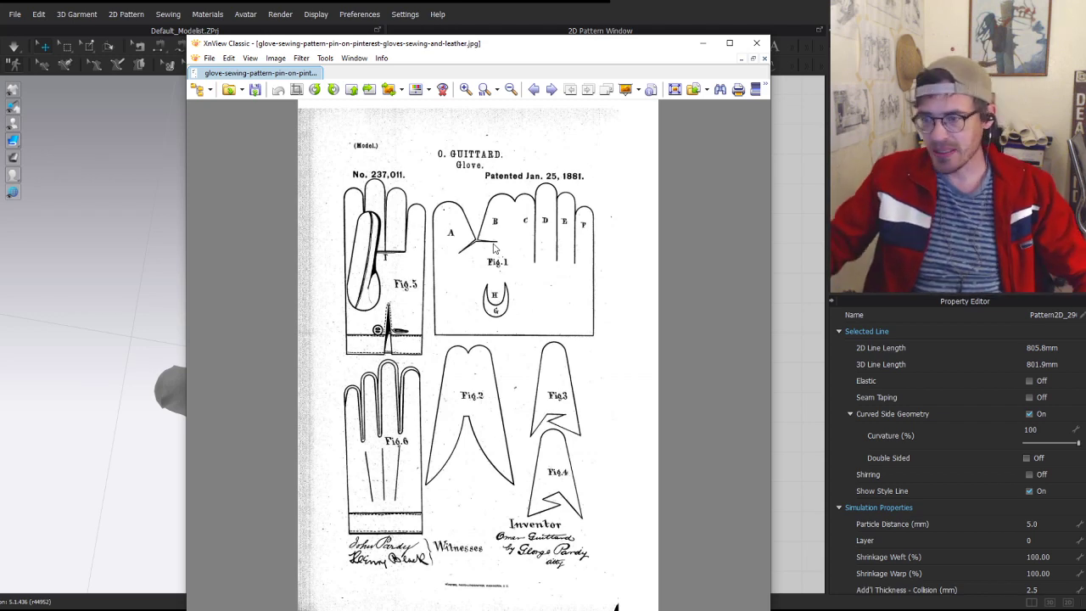
left_click(711, 45)
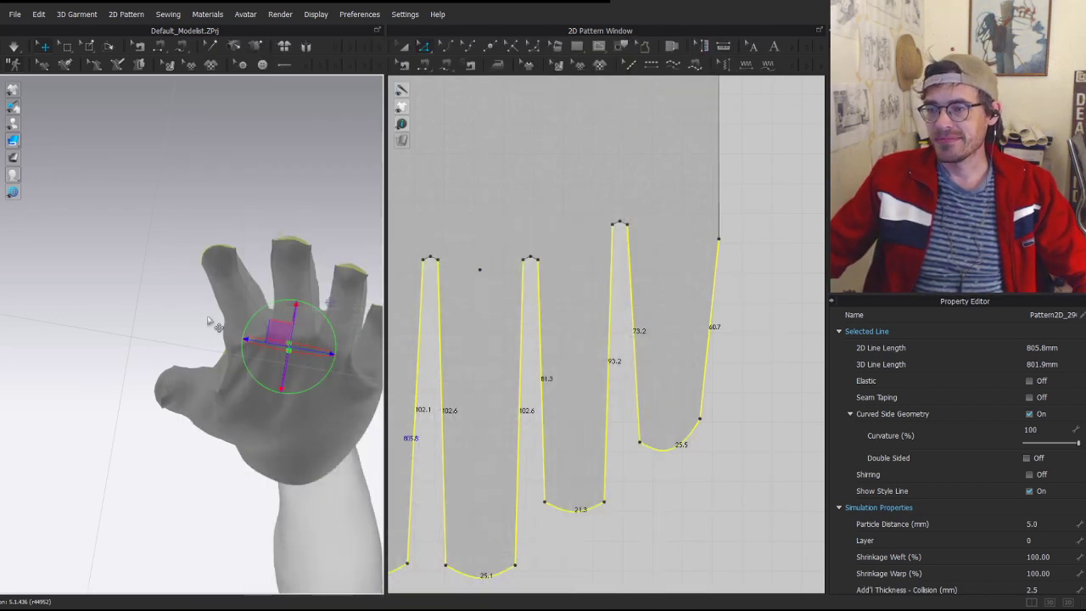
- Offset the selected finger edges of the back-of-hand piece inward as one set of internal lines
right_click_drag(298, 175, 314, 294)
scroll(614, 355, "down", 3)
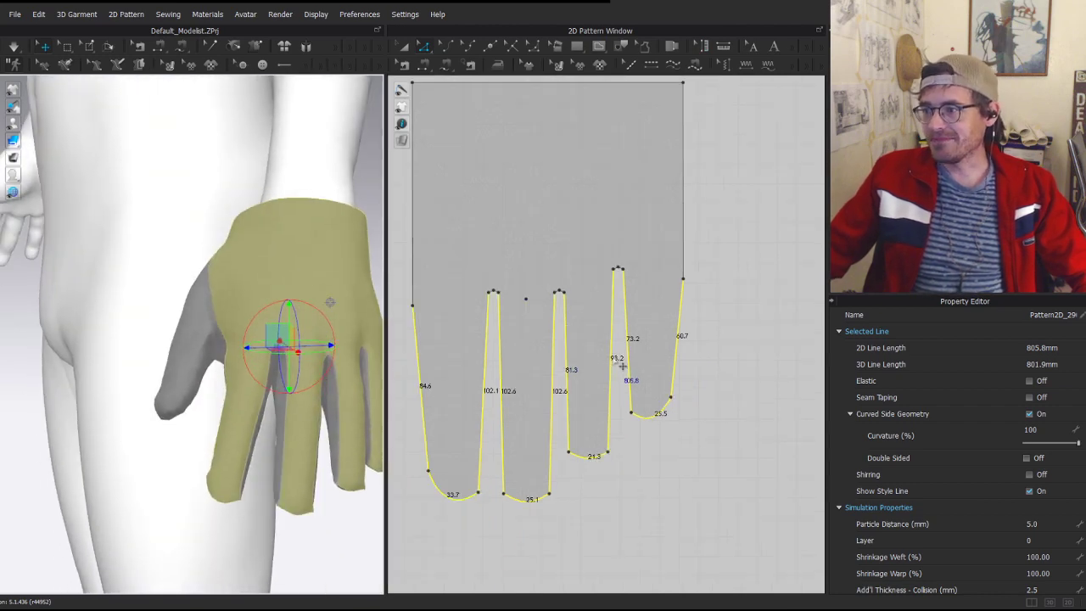
right_click(579, 369)
left_click(540, 410)
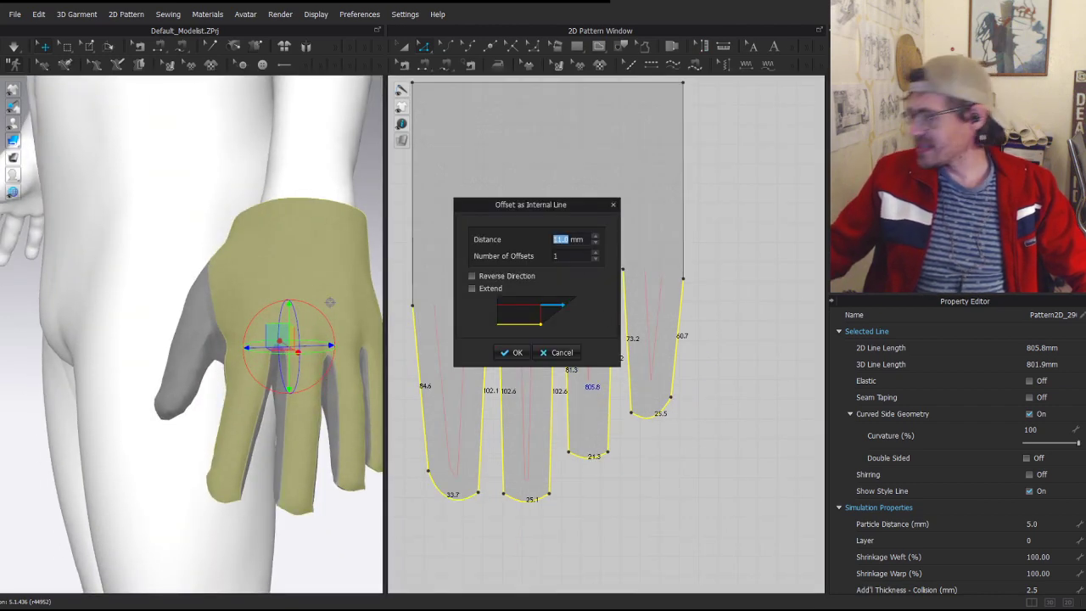
key("Return")
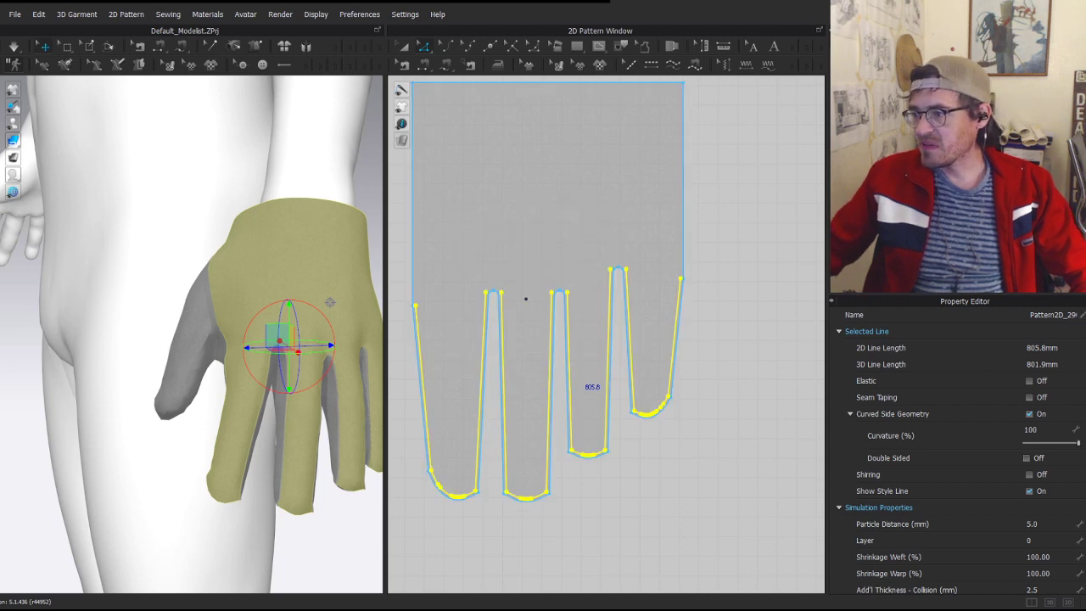
left_click(633, 468)
key("ctrl+z")
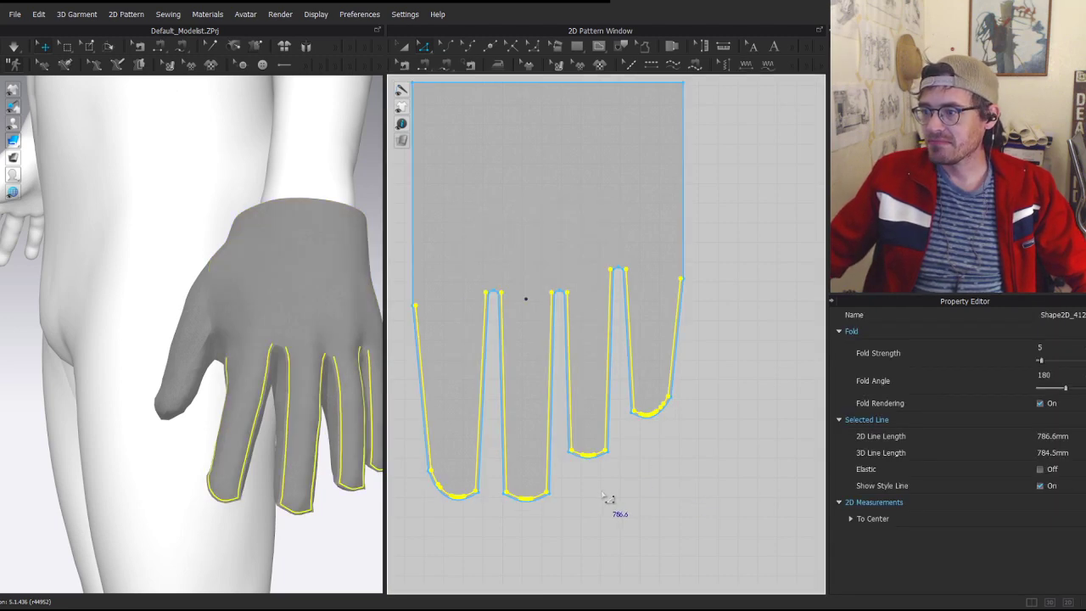
left_click(626, 502)
scroll(465, 507, "up", 3)
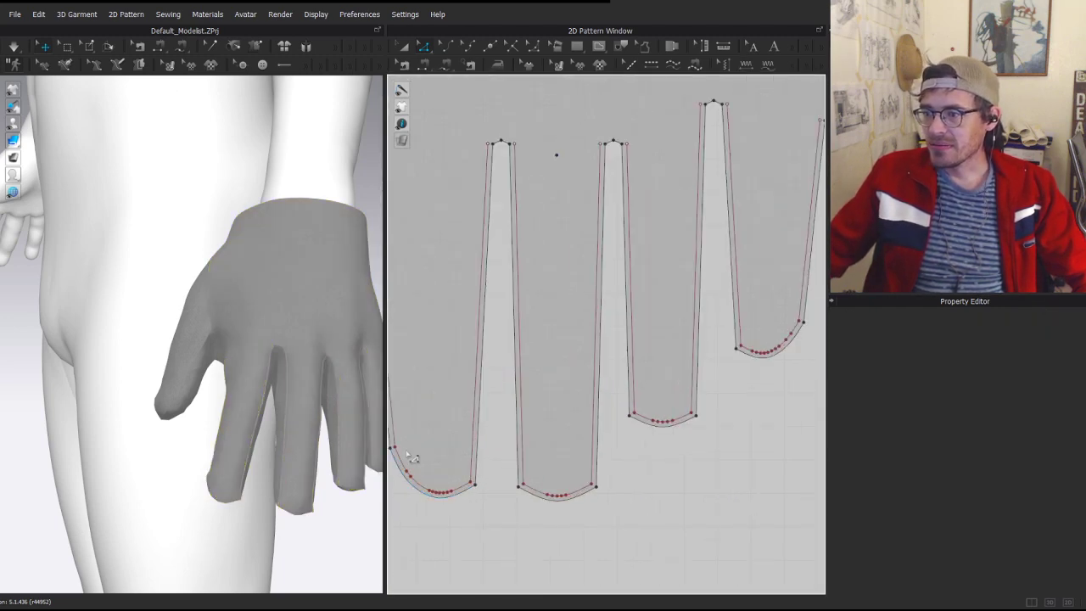
- Delete the surplus points along the curved tips of the four fingers' internal lines
left_click_drag(455, 519, 462, 527)
key("Delete")
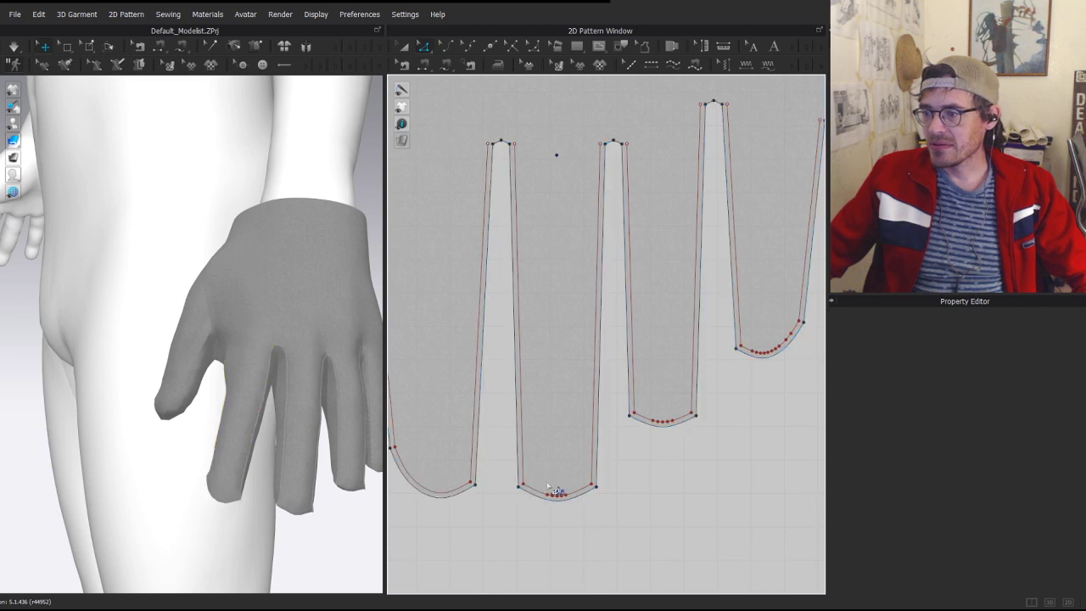
left_click_drag(548, 487, 585, 527)
key("Delete")
left_click_drag(676, 453, 682, 452)
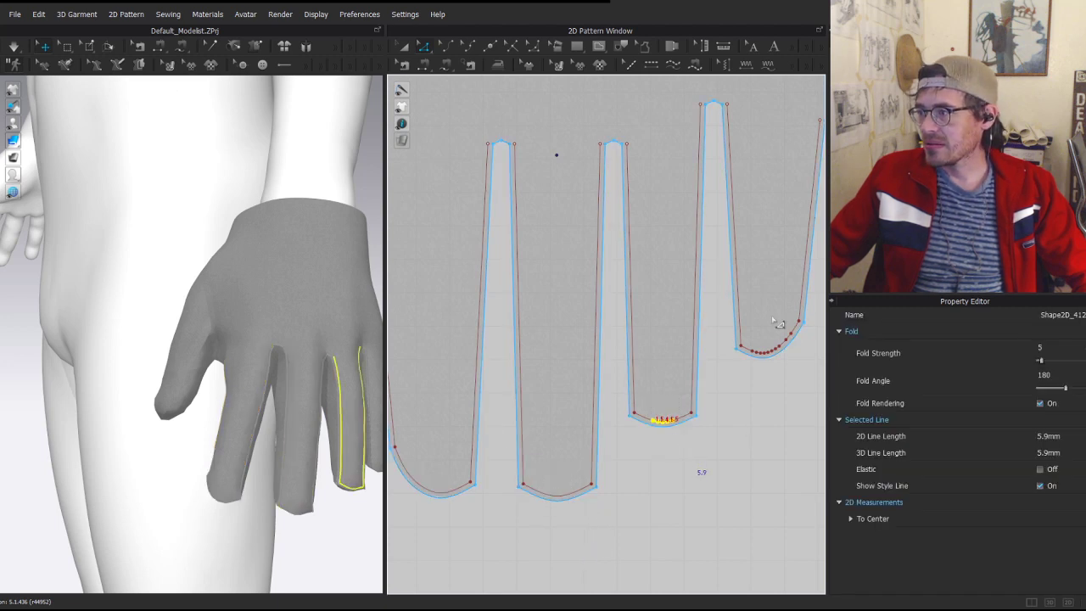
key("Delete")
middle_click_drag(766, 319, 701, 333)
left_click_drag(738, 405, 738, 412)
key("Delete")
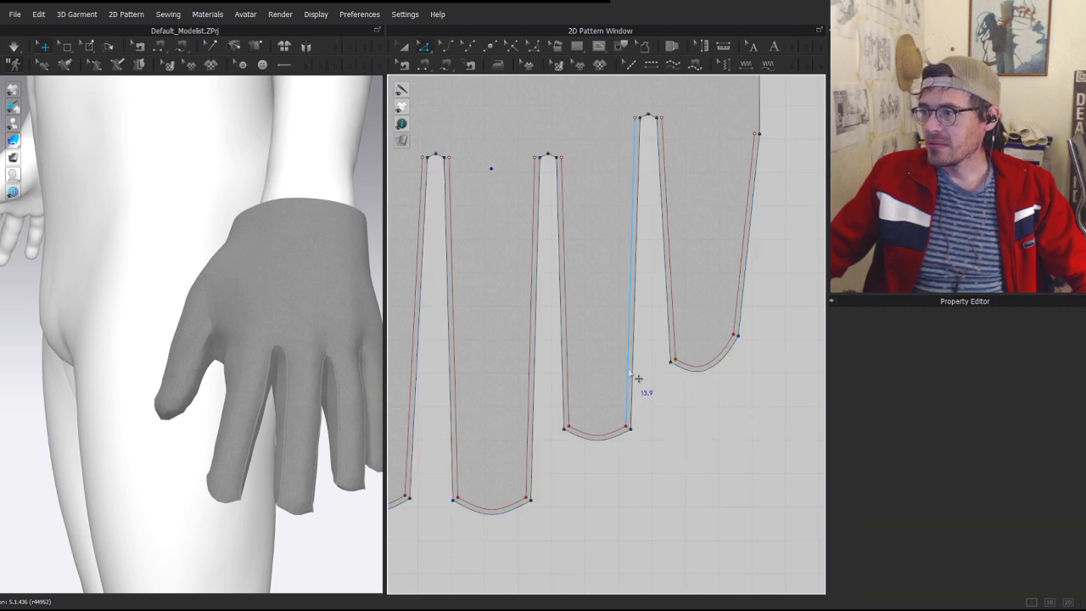
- Set the fold angle of all the finger internal lines to 87, simulate, and check the folded finger edges
double_click(628, 375)
key("ctrl+a")
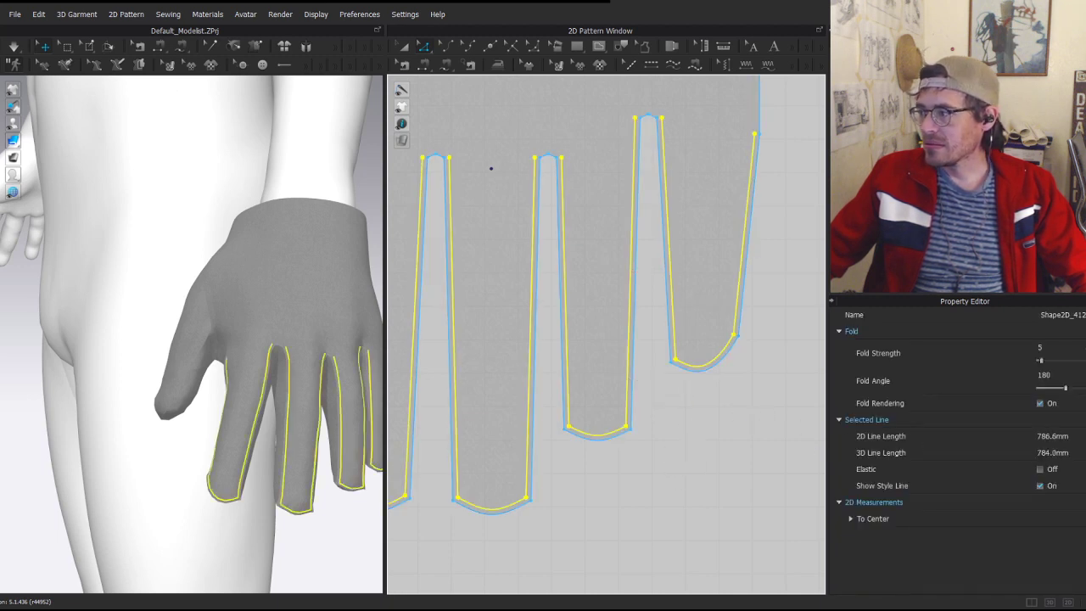
left_click(1067, 387)
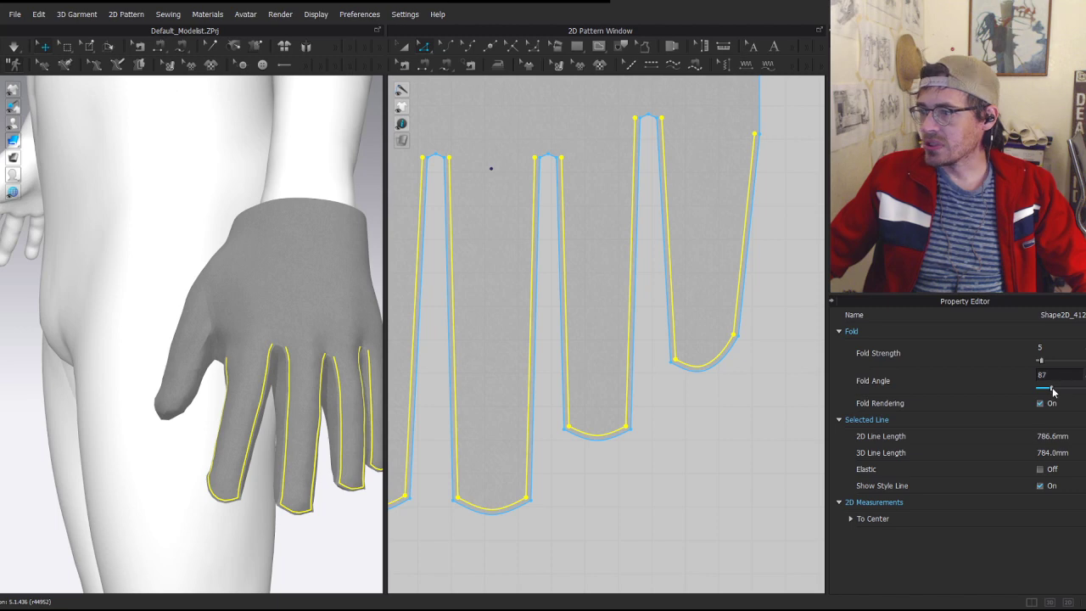
key("space")
middle_click_drag(340, 422, 203, 341)
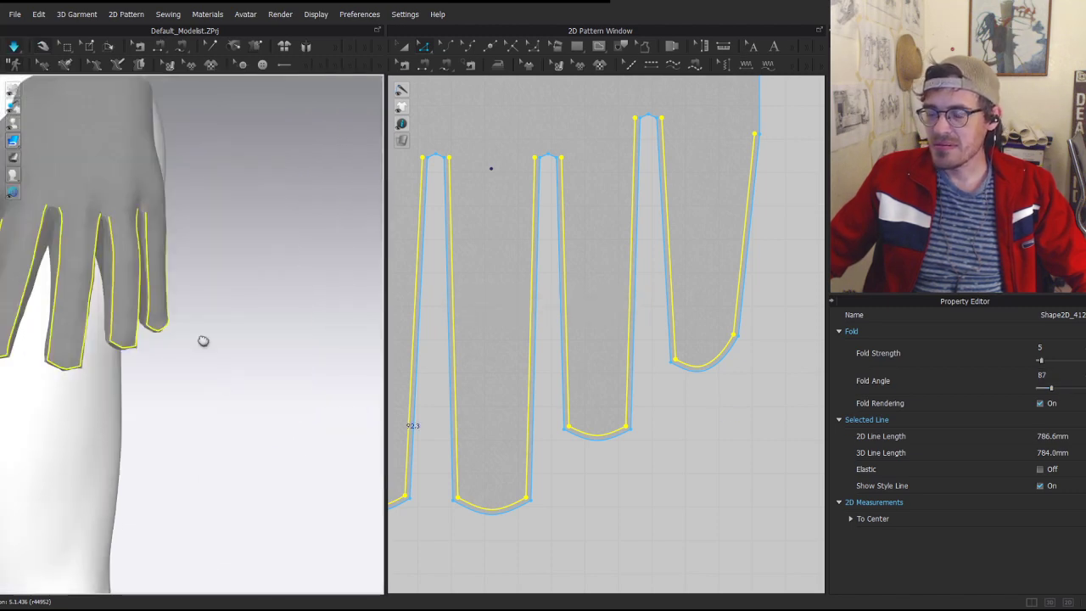
scroll(204, 341, "up", 3)
left_click(227, 309)
middle_click_drag(68, 251, 333, 369)
scroll(246, 352, "up", 1)
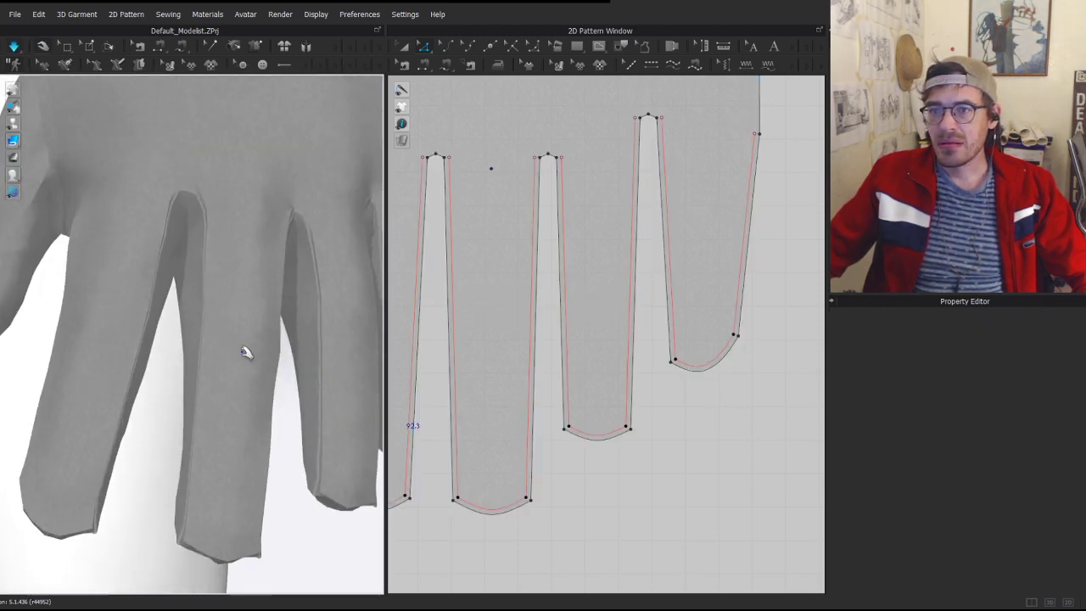
scroll(262, 344, "down", 5)
- Set the particle distance of all glove pieces to 3 mm
key("a")
left_click(208, 274)
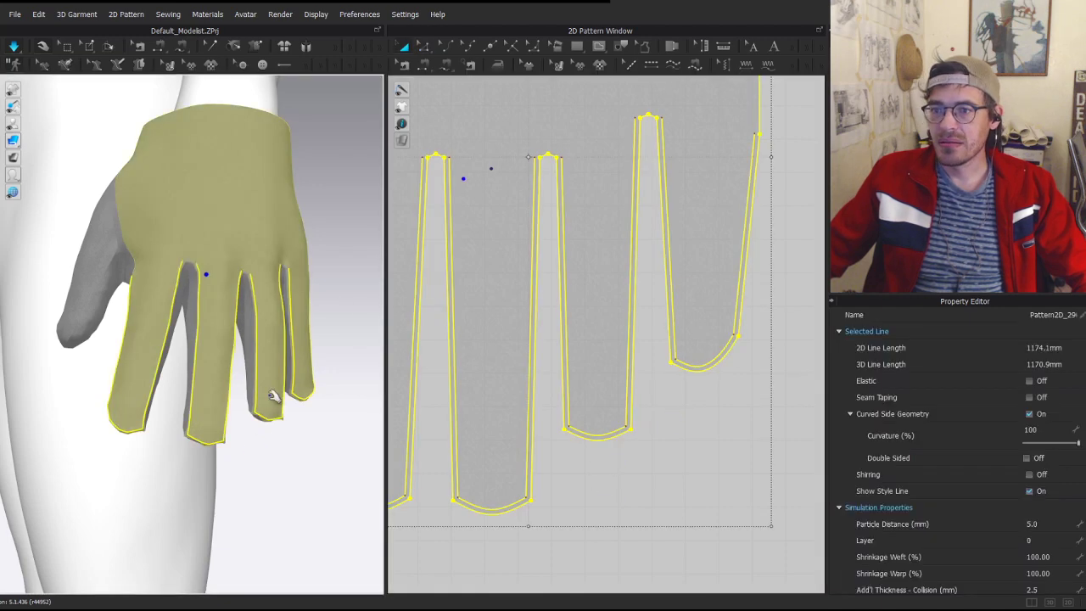
left_click(306, 484)
key("ctrl+a")
left_click(1056, 525)
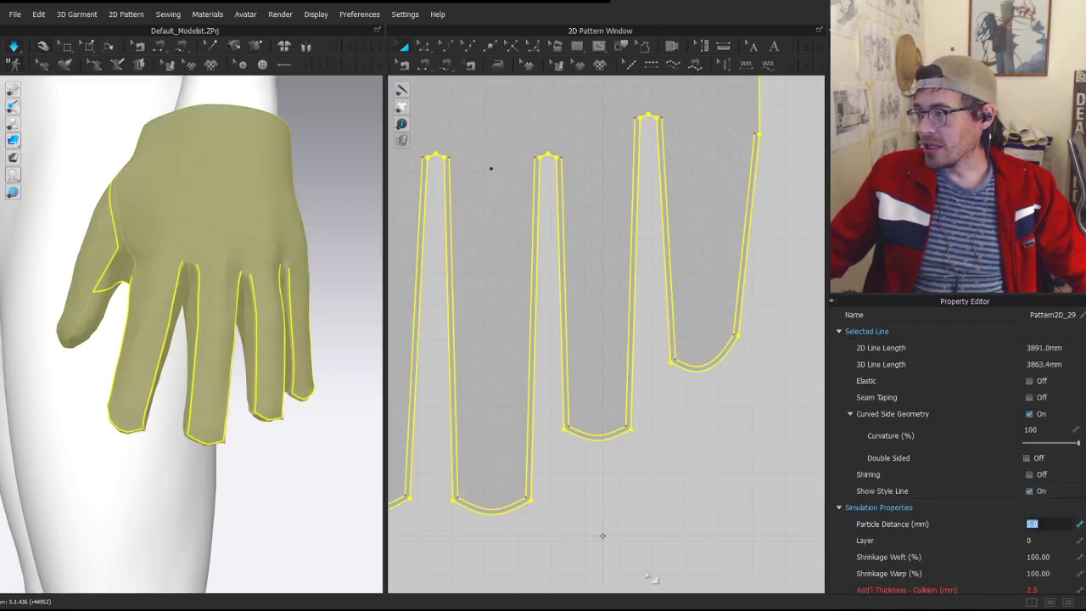
type("3")
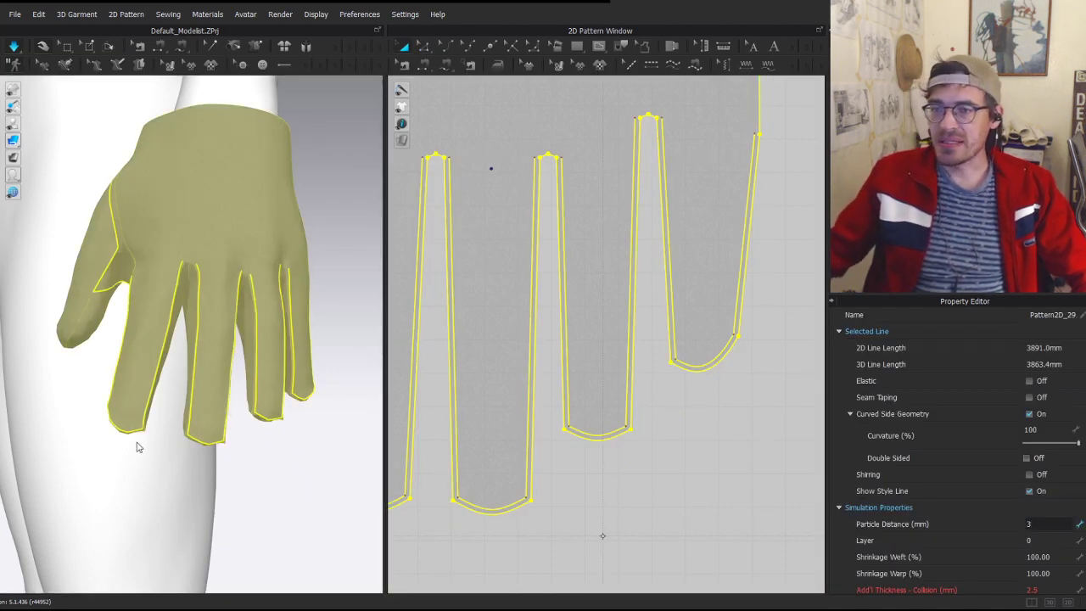
key("Return")
left_click(265, 542)
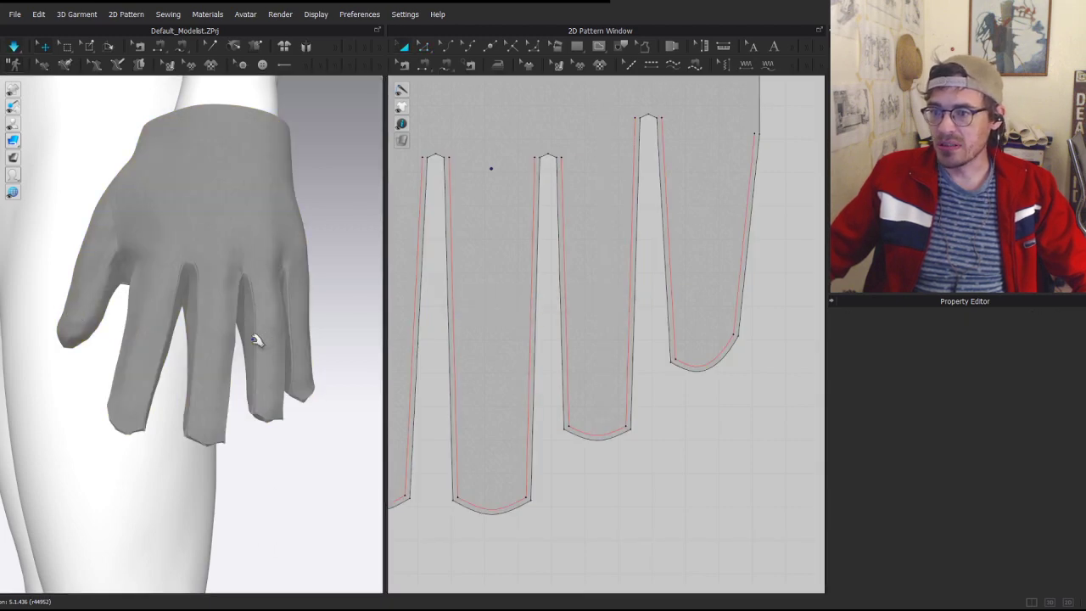
- Set the additional collision and rendering thickness of all glove pieces to 1 mm each, and stop the simulation
key("ctrl+a")
scroll(850, 546, "down", 2)
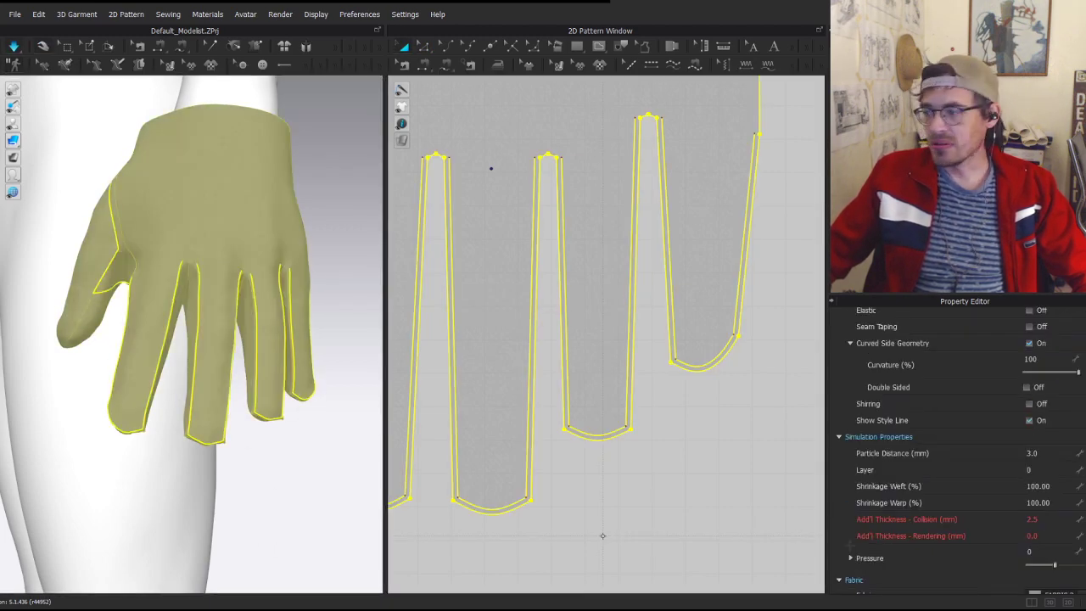
left_click(1048, 517)
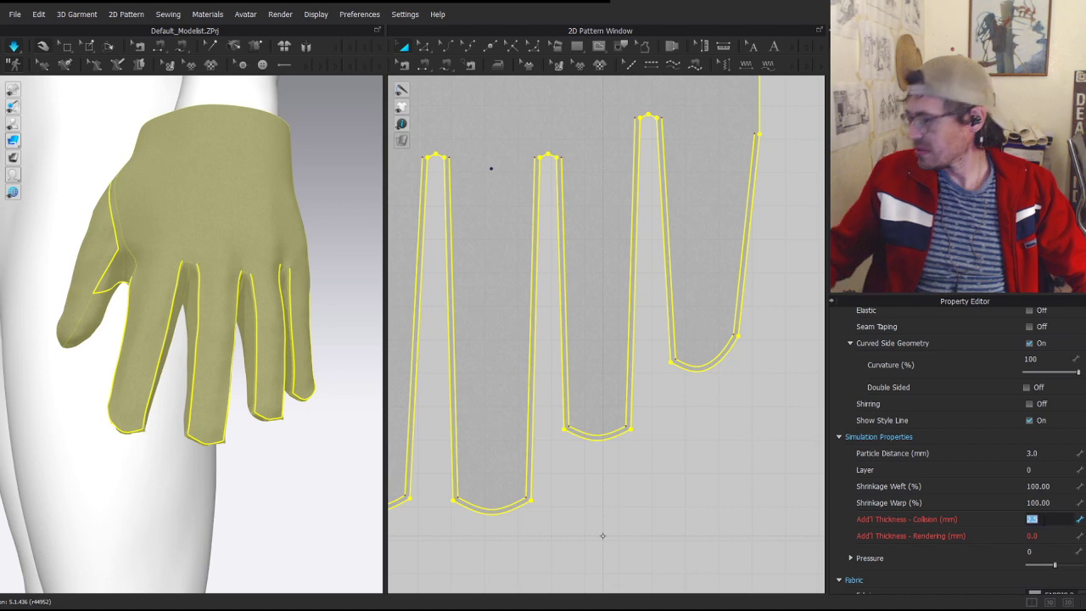
type("1")
key("Return")
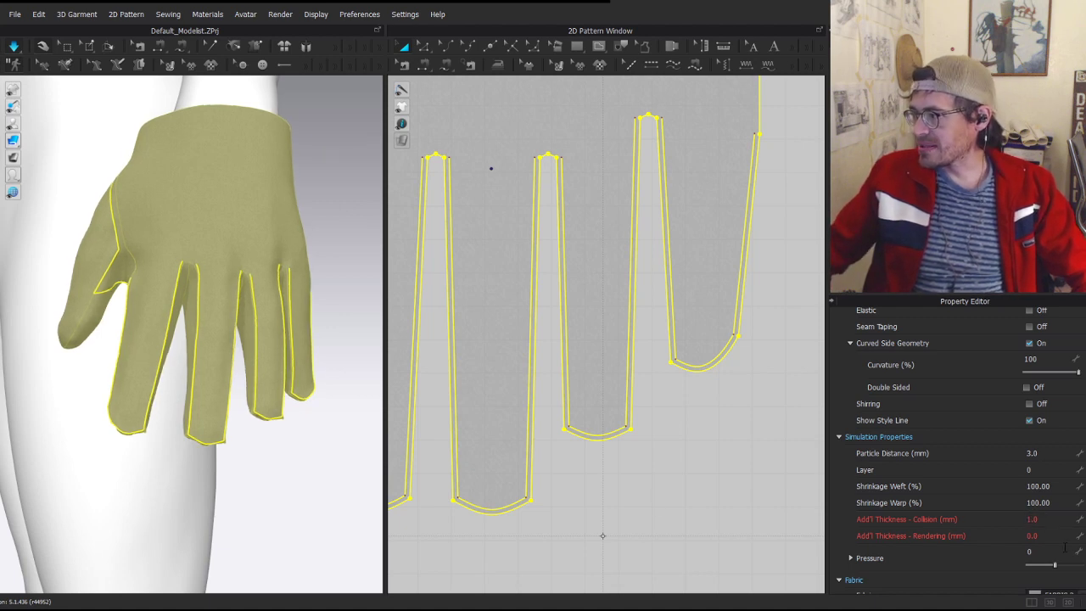
left_click(1054, 535)
type("1")
key("Return")
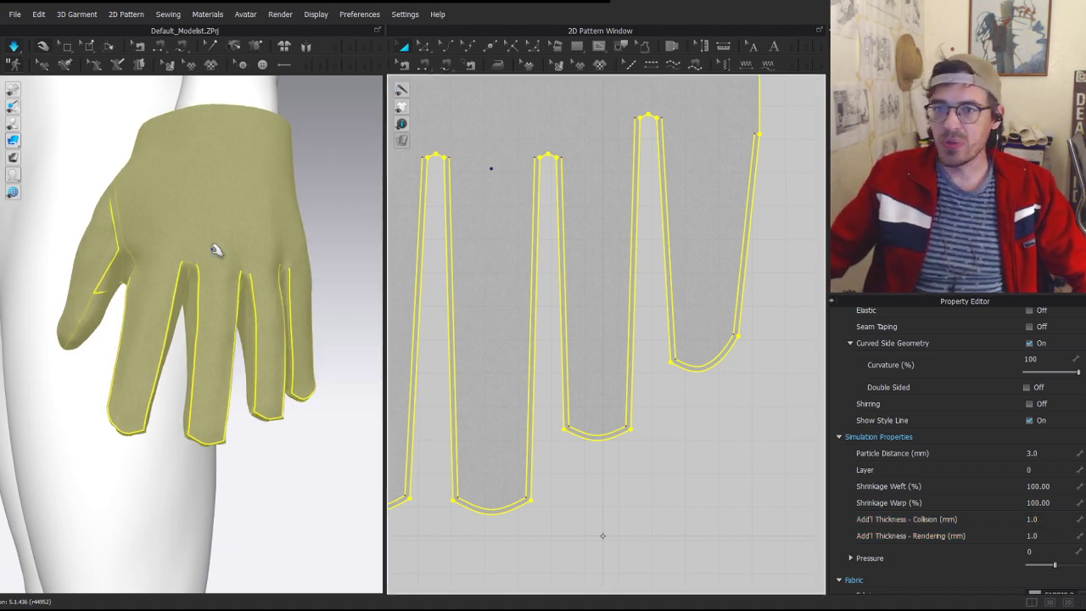
left_click(320, 208)
key("space")
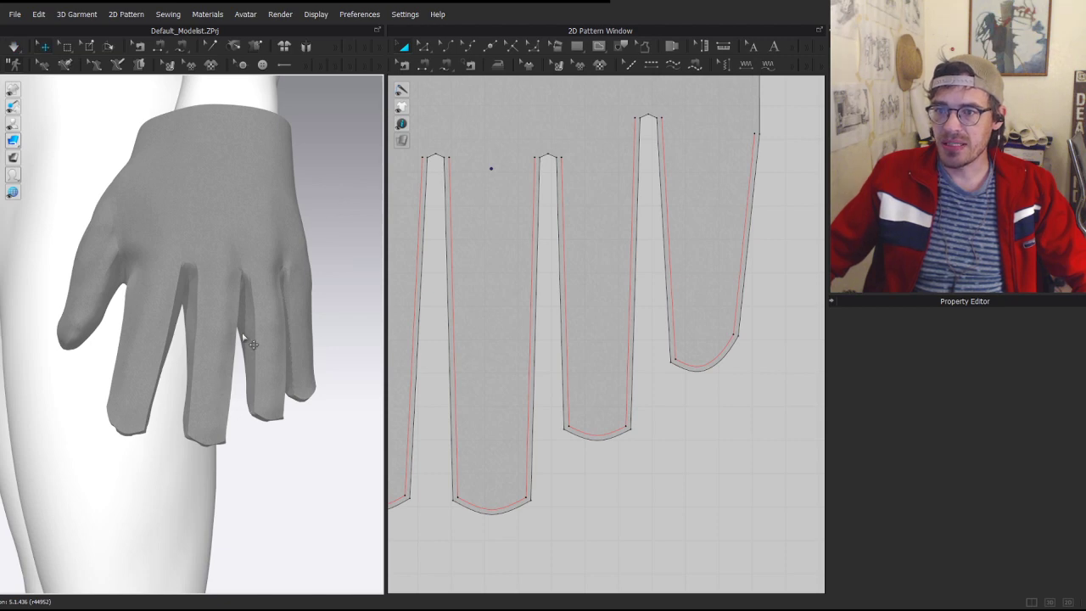
- Simulate the glove and set the fold angle of all the finger internal lines to 229
scroll(243, 337, "up", 5)
left_click(233, 306)
key("z")
left_click(559, 465)
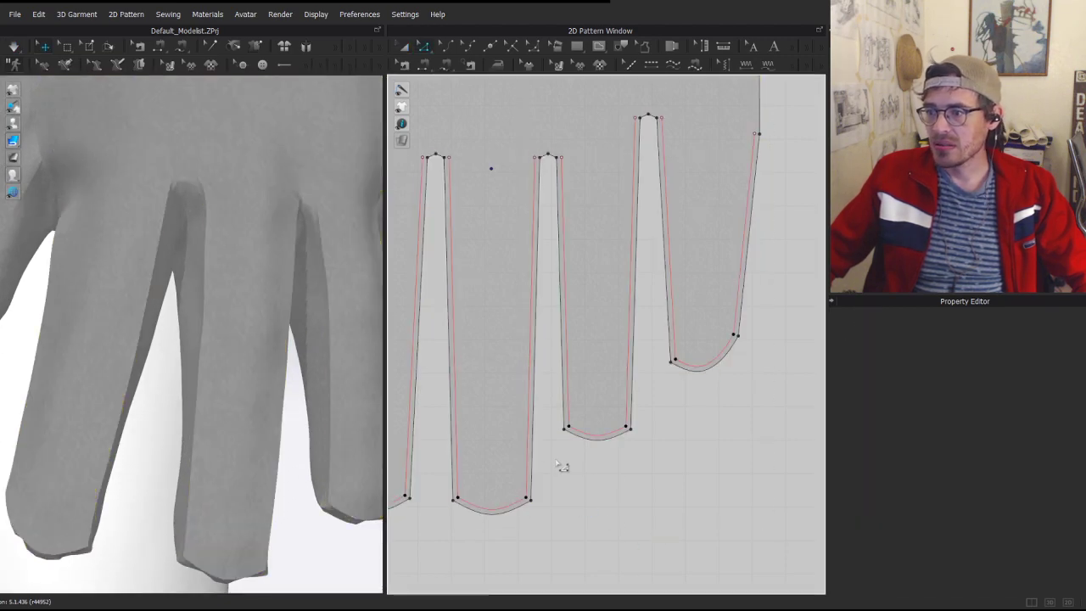
left_click(527, 466)
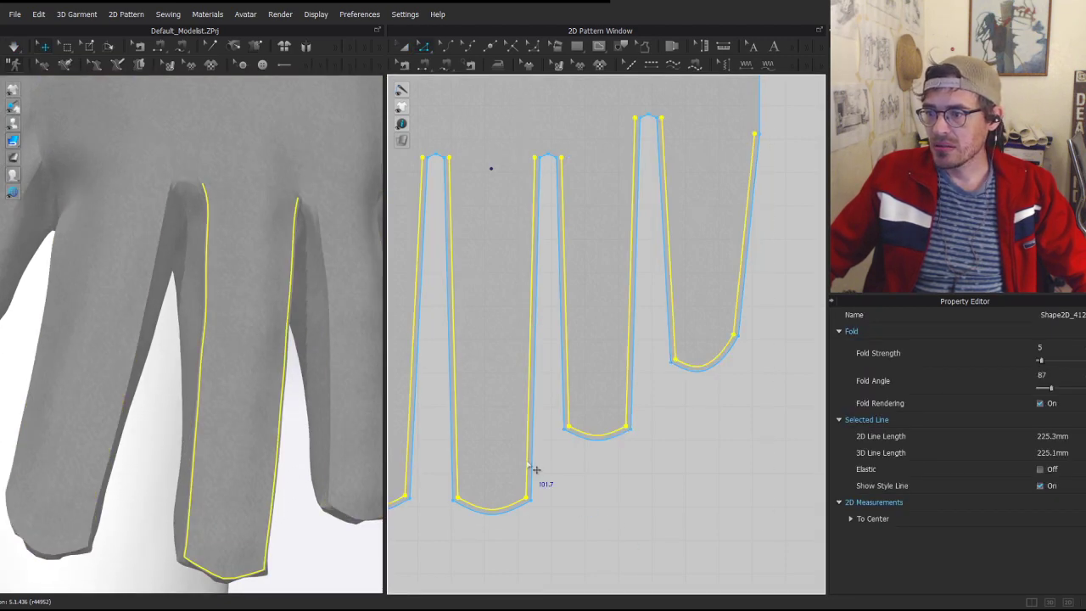
left_click_drag(1053, 389, 1057, 391)
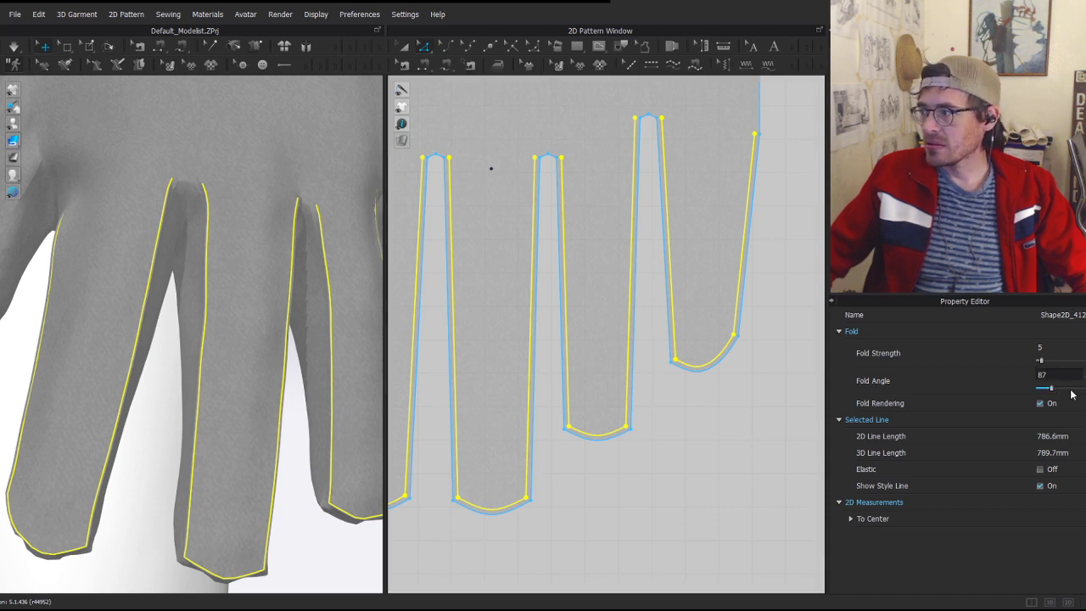
left_click(289, 387)
key("space")
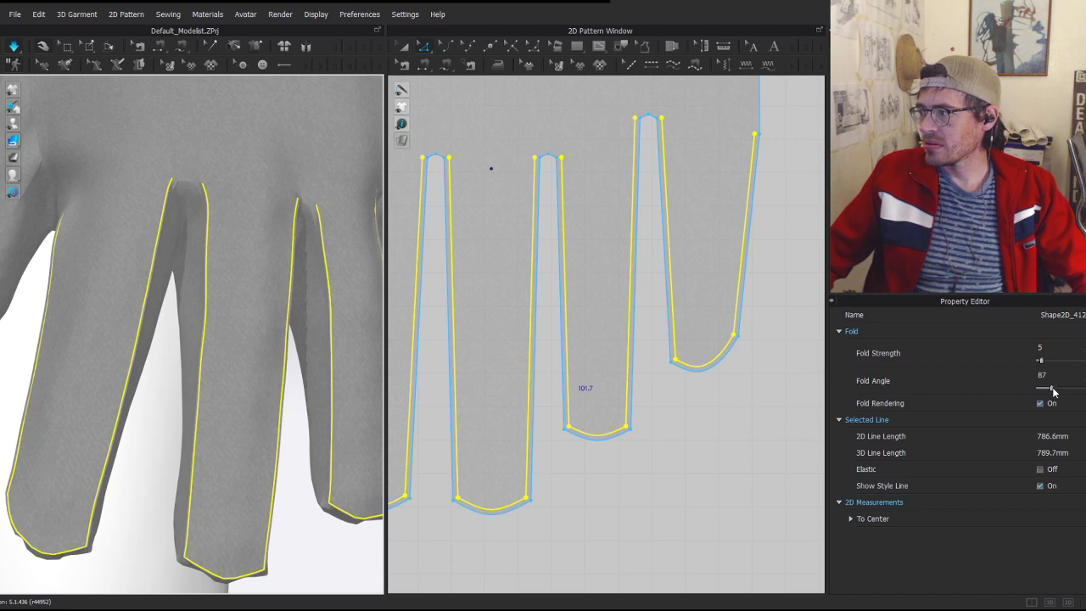
left_click_drag(1052, 389, 1076, 391)
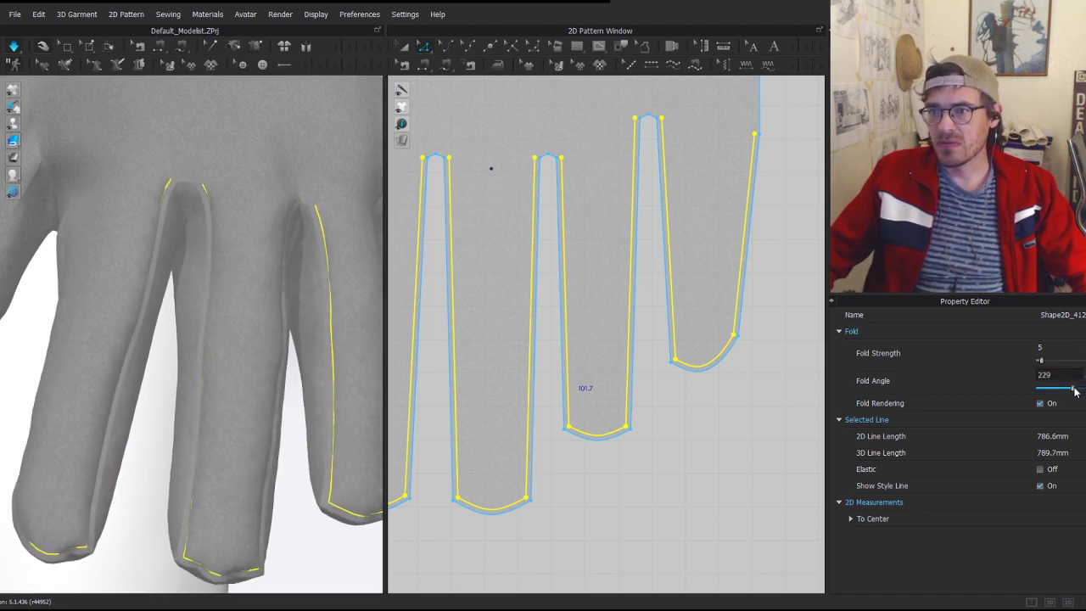
- Examine the folded edges and seams along the glove's fingers in the 3D view
key("a")
scroll(302, 470, "down", 4)
left_click(264, 515)
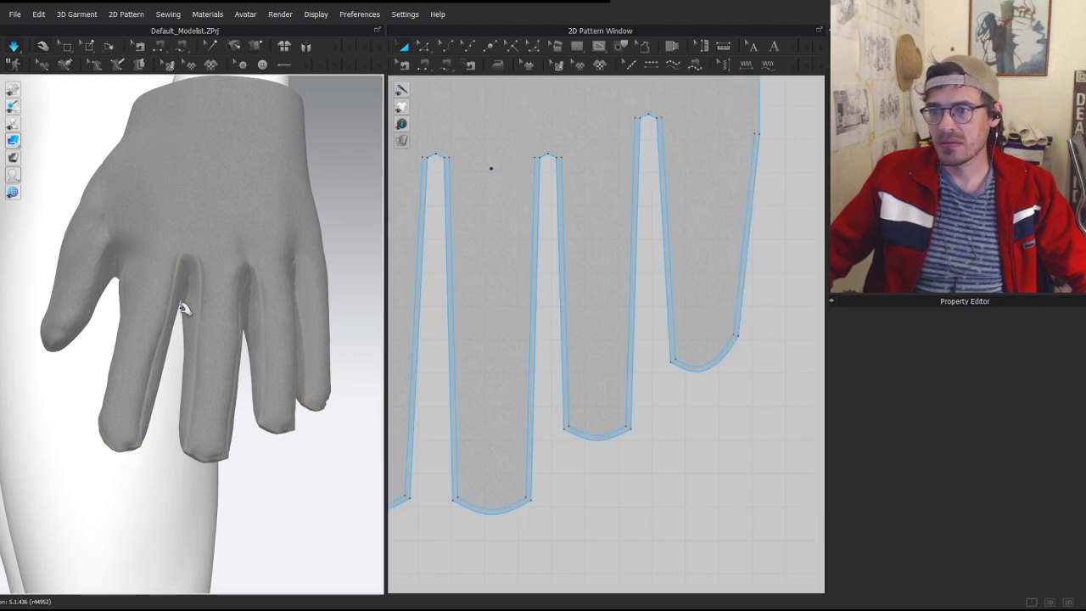
left_click(220, 373)
left_click(250, 418)
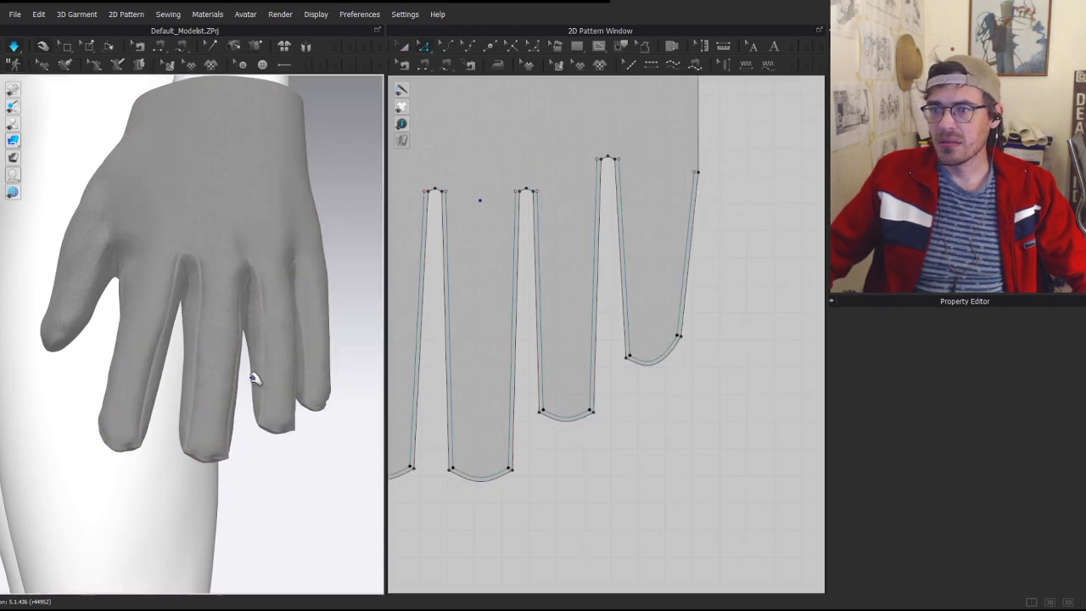
left_click(243, 395)
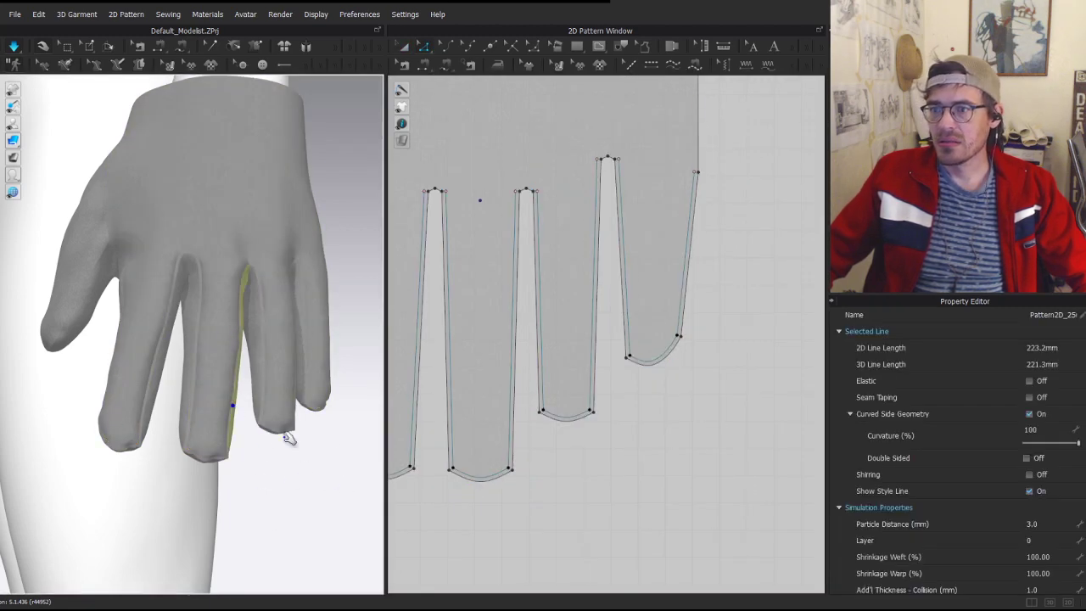
right_click_drag(286, 436, 211, 235)
left_click(201, 229)
- Select all the glove pattern pieces and scale them down slightly
key("a")
scroll(572, 301, "down", 4)
scroll(624, 339, "down", 4)
middle_click_drag(514, 345, 421, 288)
key("ctrl+a")
middle_click_drag(616, 370, 513, 340)
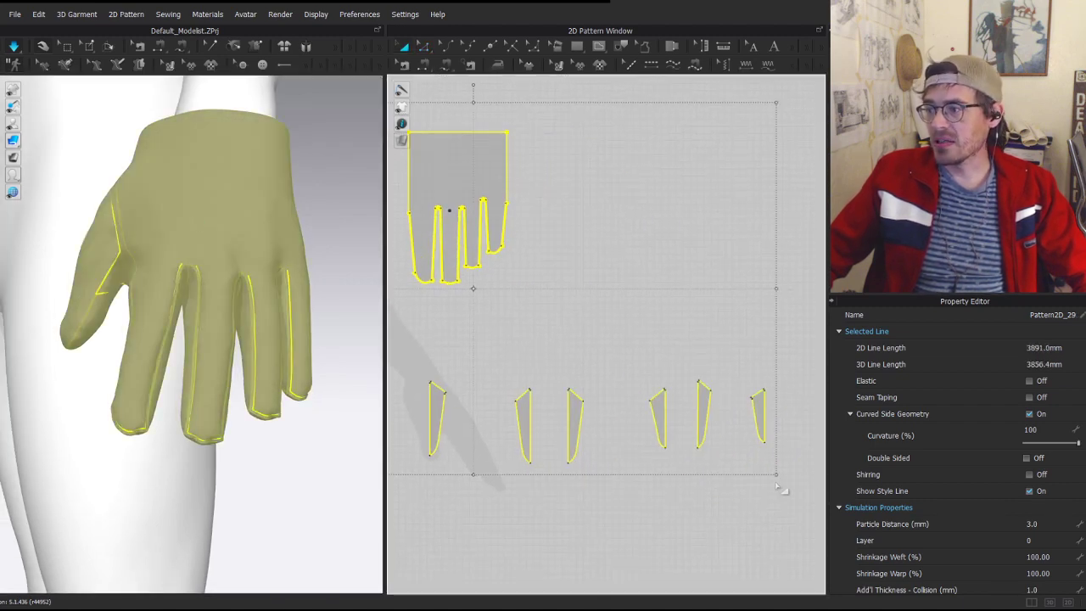
left_click_drag(775, 476, 766, 471)
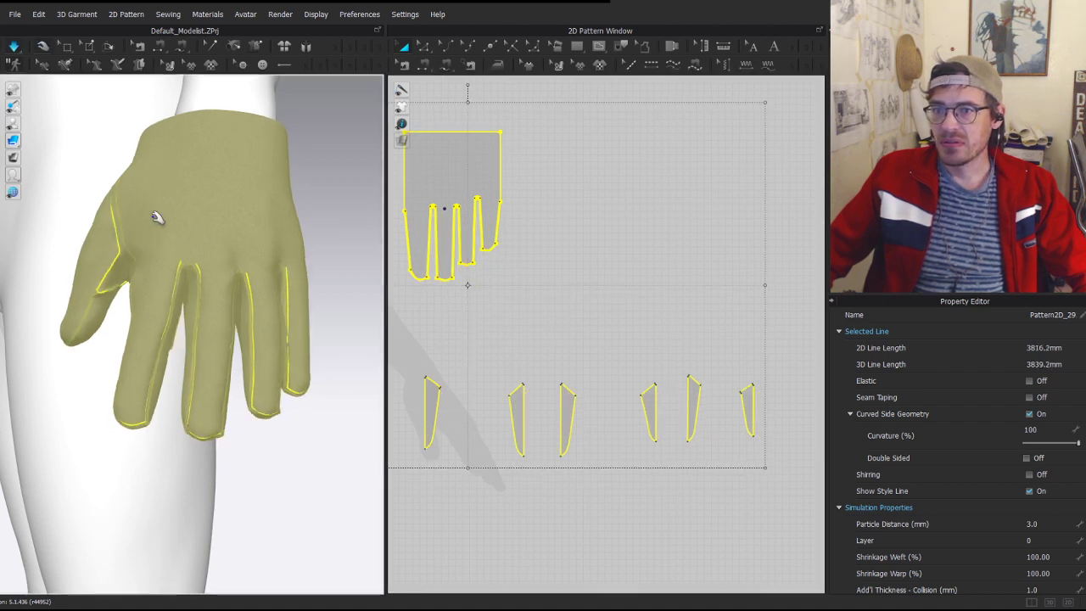
- Pull the back of the glove up toward the wrist during simulation and check it from the side
left_click_drag(176, 166, 210, 28)
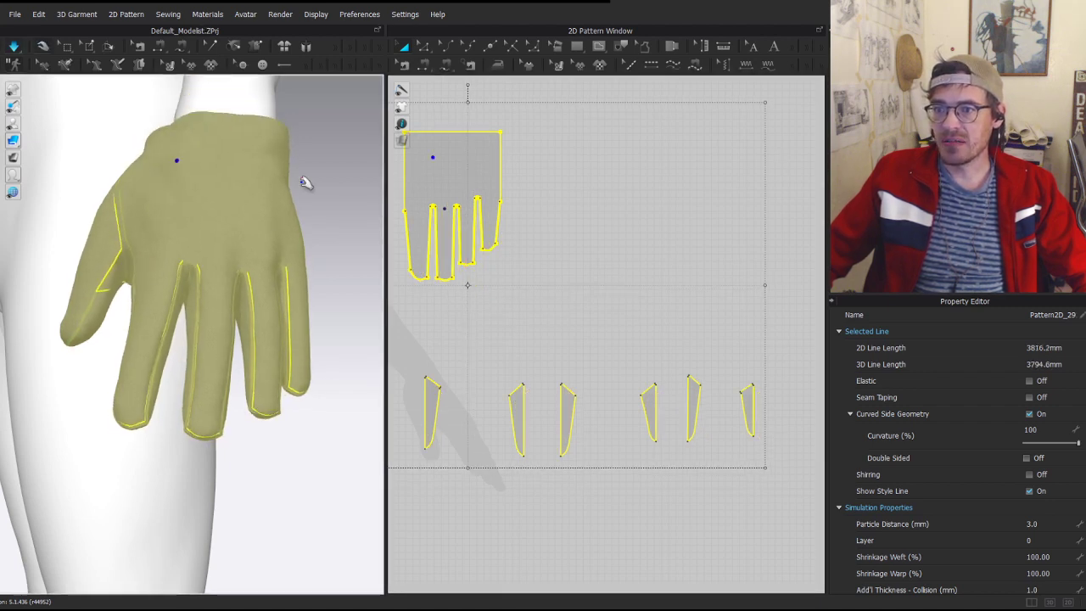
left_click(303, 182)
right_click_drag(320, 222, 262, 213)
left_click(262, 213)
right_click_drag(204, 185, 237, 170)
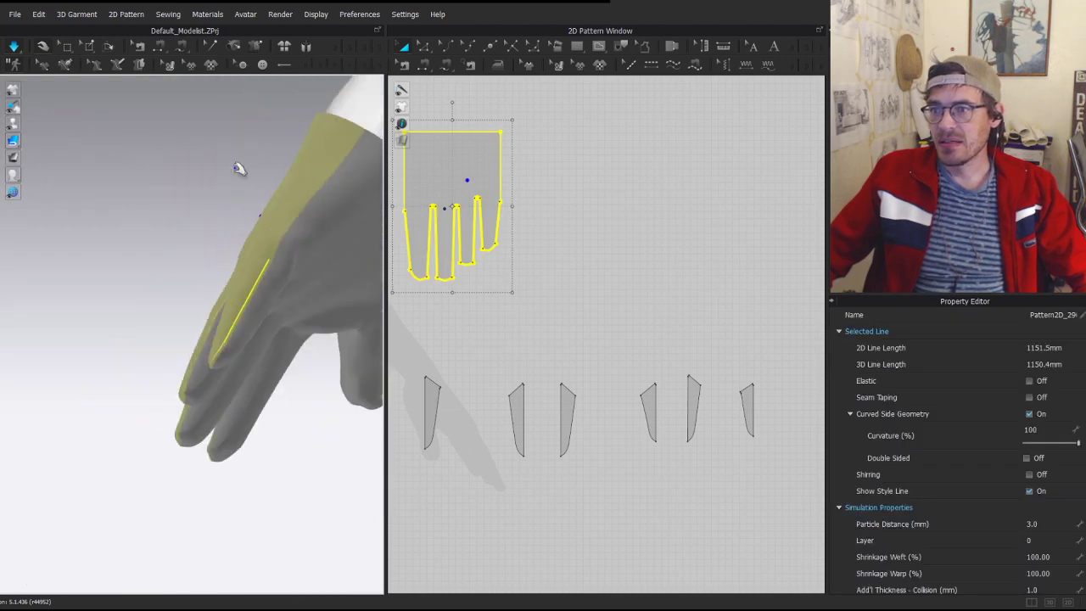
- Apply the Leather_Lambskin physical property preset to the glove fabric
left_click(925, 98)
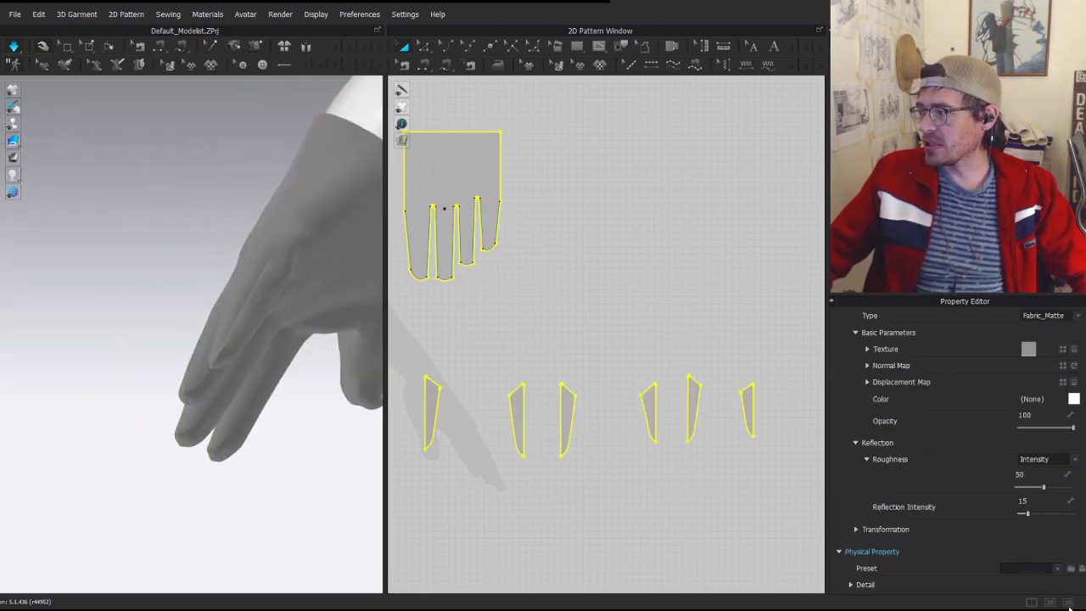
left_click(1029, 569)
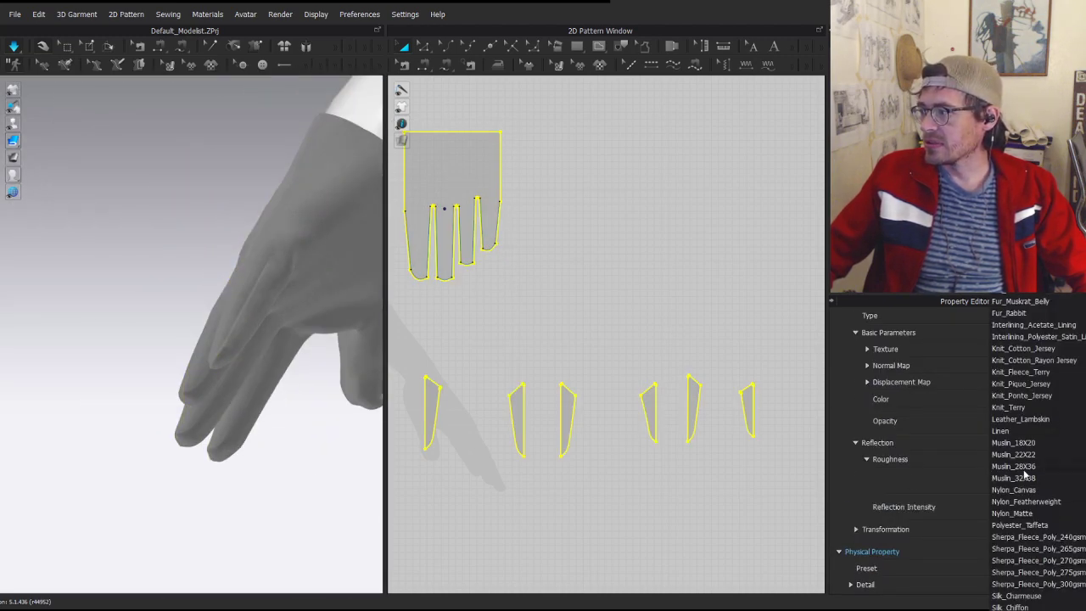
left_click(1021, 419)
left_click(316, 280)
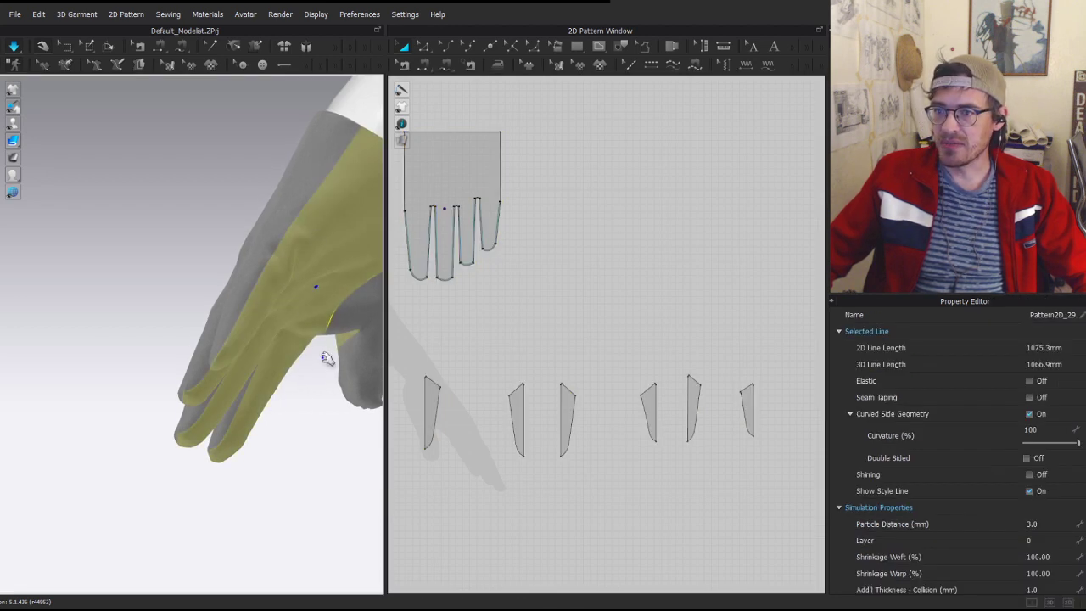
- Inspect the glove's drape around the fingers and cuff, and locate the matching palm and back pieces
left_click(265, 500)
right_click_drag(238, 309, 247, 433)
left_click(266, 328)
scroll(248, 431, "down", 4)
left_click(238, 289)
right_click_drag(237, 289, 407, 323)
key("z")
middle_click_drag(625, 197, 856, 377)
left_click(637, 291)
scroll(578, 312, "up", 4)
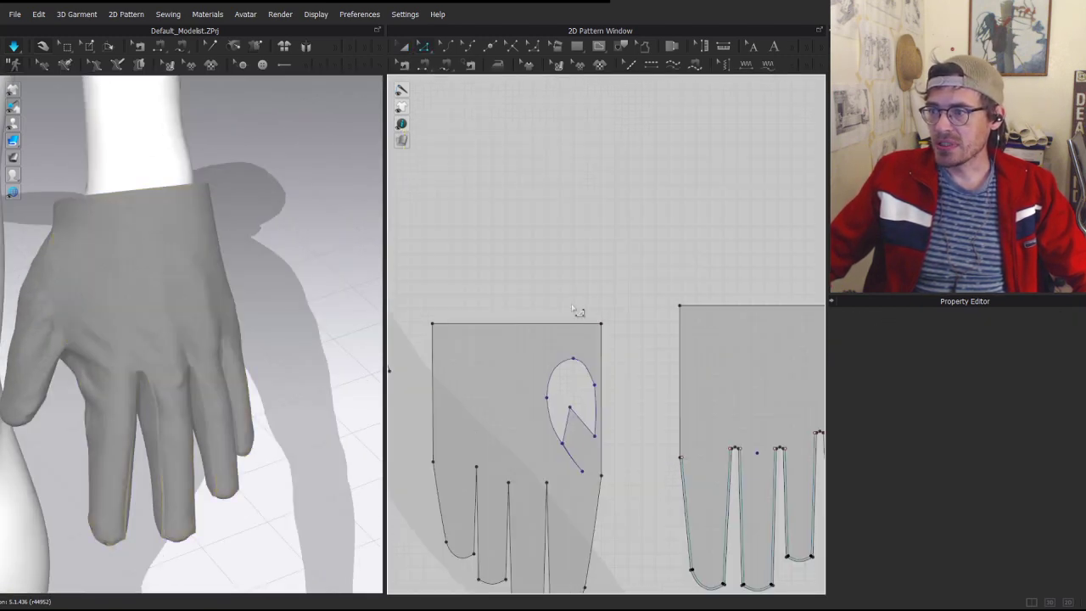
- Move the side points near the base of the index finger inward on both the back and palm pieces
left_click(118, 362)
right_click_drag(150, 352, 270, 246)
left_click(80, 365)
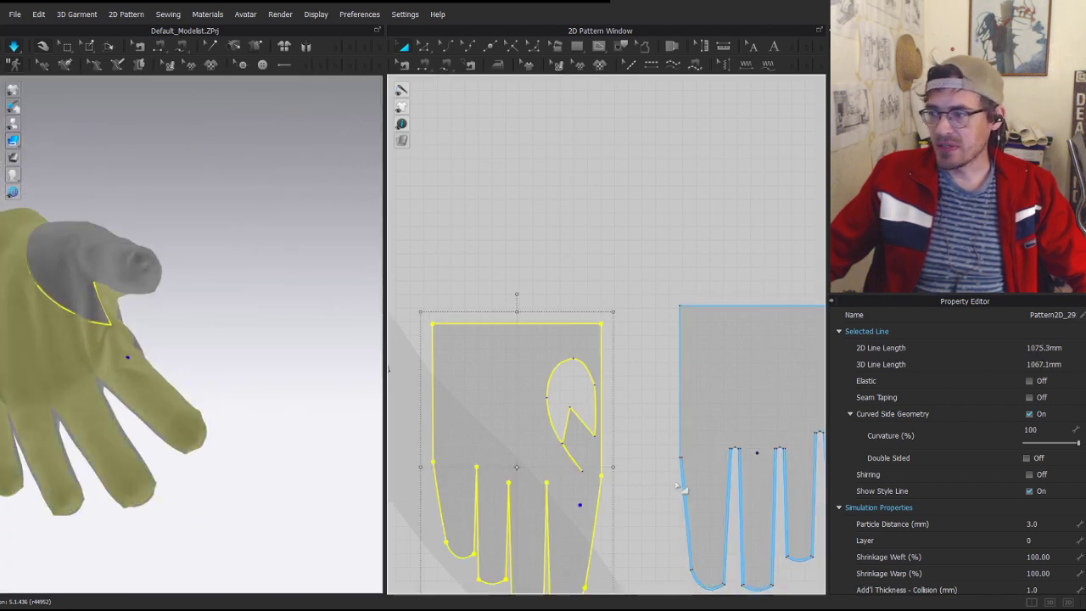
scroll(620, 361, "up", 3)
key("z")
left_click(678, 335)
scroll(677, 333, "up", 3)
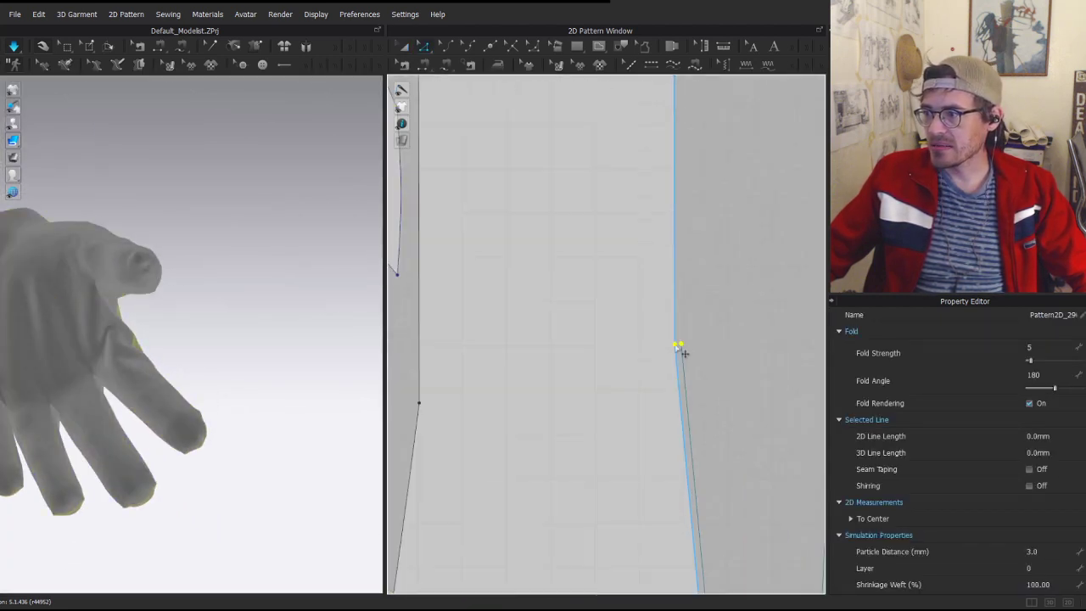
left_click_drag(682, 345, 697, 346)
middle_click_drag(431, 377, 594, 350)
mouse_move(641, 370)
left_mouse_down()
mouse_move(563, 401)
mouse_move(582, 380)
mouse_move(566, 381)
left_mouse_up()
- Simulate the narrowed glove and tug the fabric along the index finger's side seam
right_click_drag(135, 306, 142, 346)
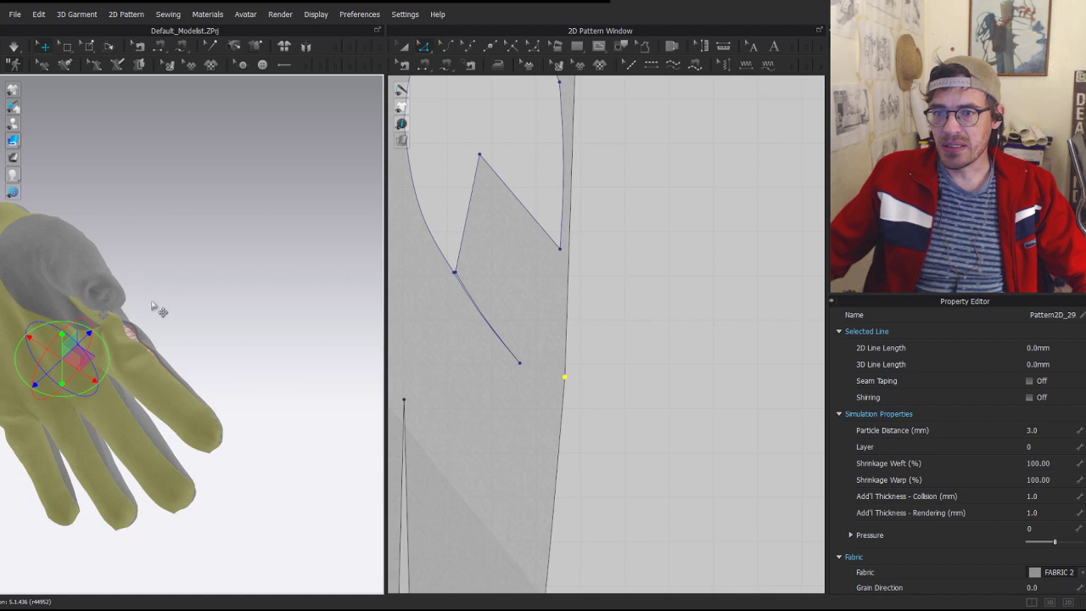
right_click_drag(168, 242, 111, 376)
key("space")
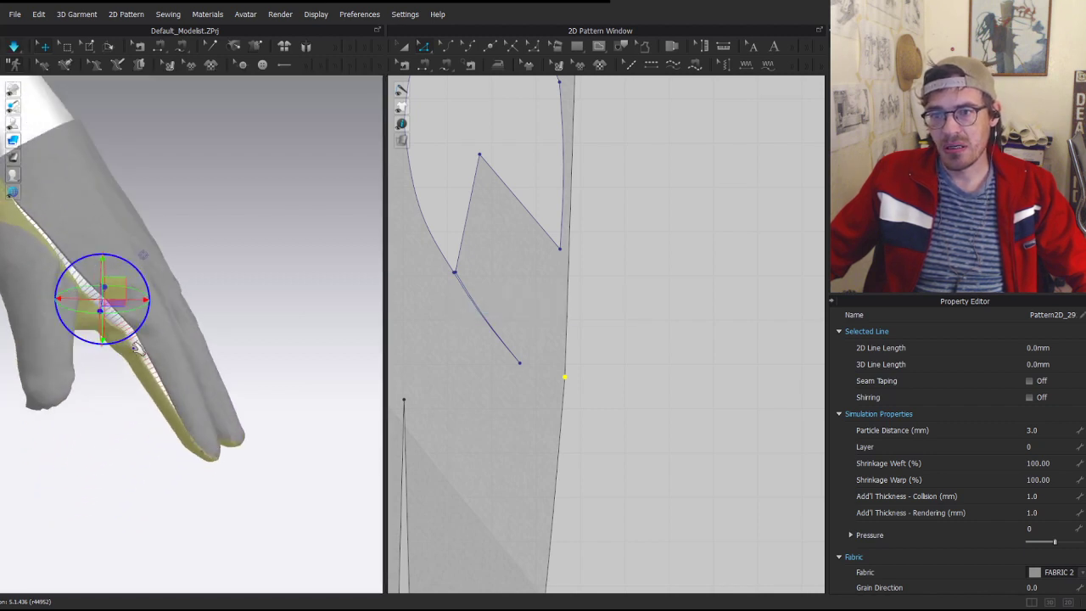
left_click_drag(159, 359, 189, 374)
left_click(241, 277)
key("a")
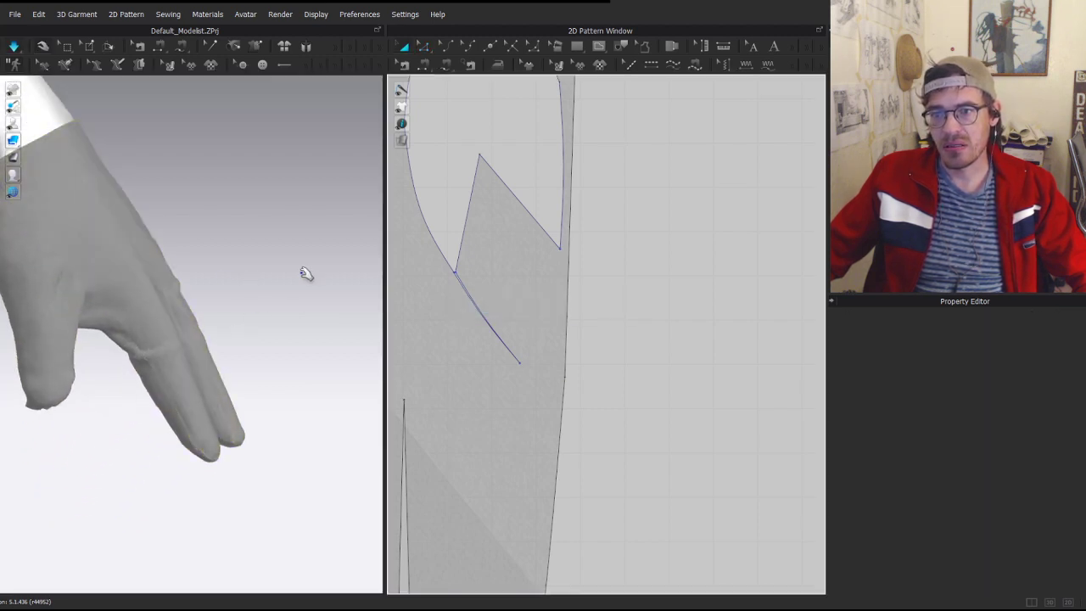
- Tug the back of the glove near the wrist and hide the avatar
right_click_drag(303, 273, 196, 303)
middle_click_drag(69, 412, 492, 329)
middle_click_drag(114, 590, 269, 504)
left_click_drag(263, 515, 303, 476)
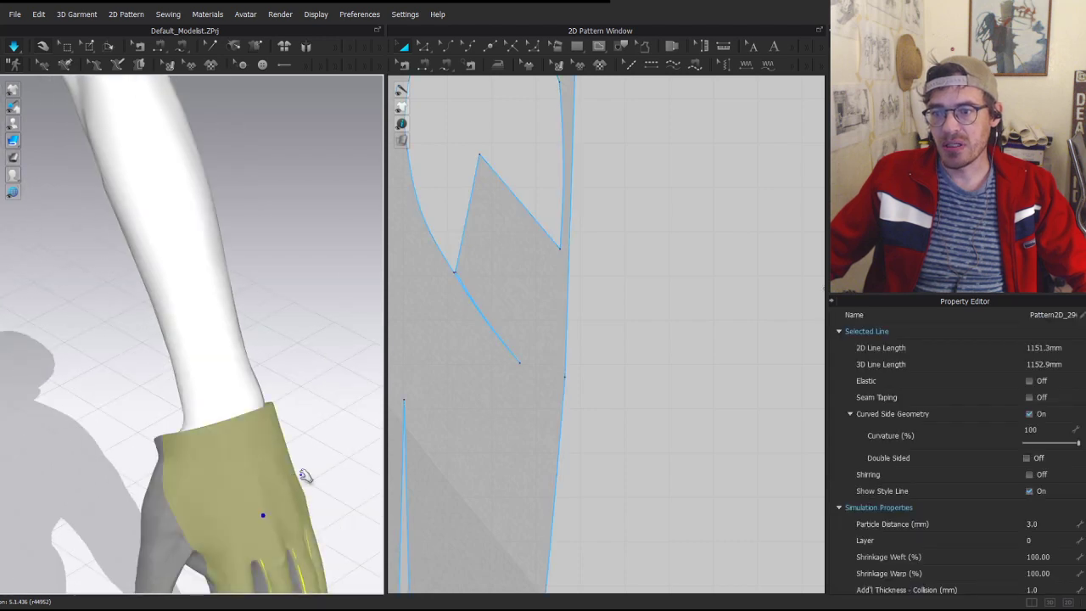
key("shift+a")
- Pull the fabric on the back of the hand with the avatar hidden, and stop the simulation
right_click_drag(257, 516, 248, 467)
middle_click_drag(248, 467, 233, 307)
left_click_drag(224, 280, 314, 249)
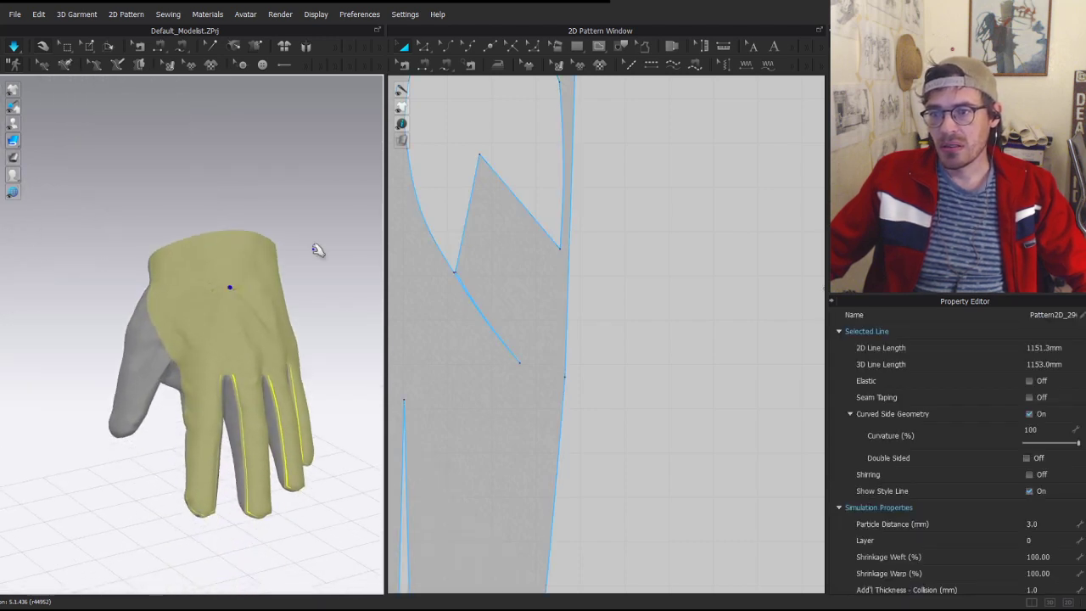
scroll(633, 305, "down", 8)
scroll(657, 314, "up", 4)
key("space")
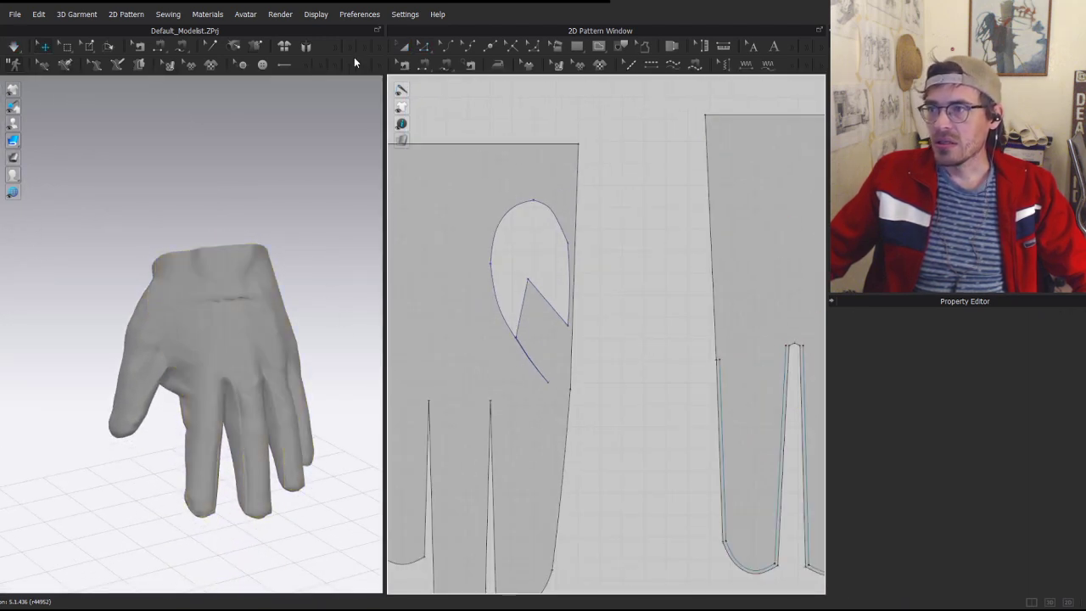
- Draw a closed four-sided 3D pen shape across the index finger's side seam, with two sides about 38 and 36 mm
left_click(68, 71)
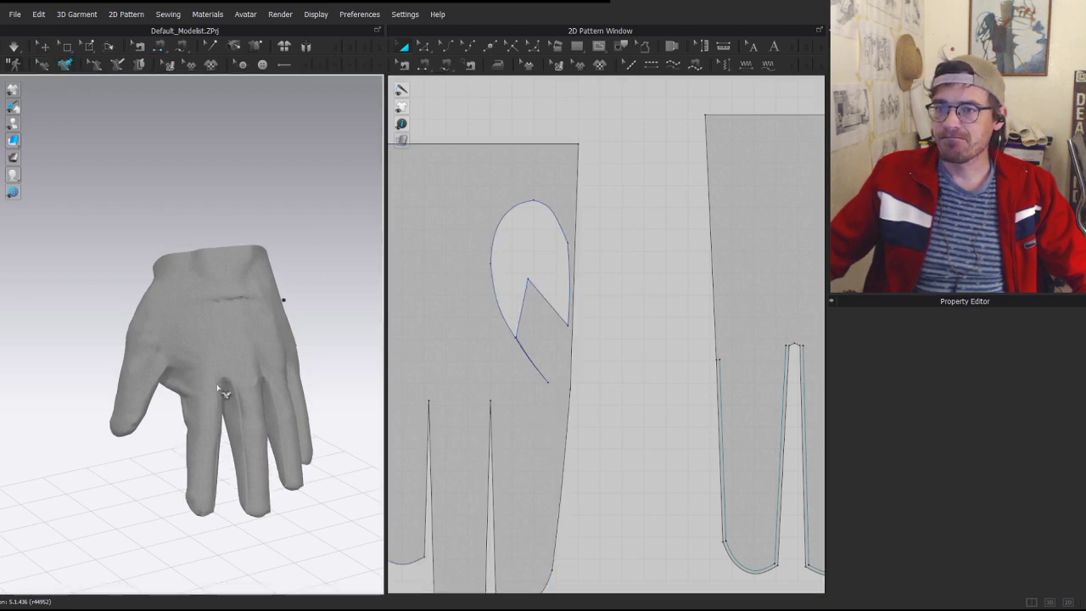
right_click_drag(202, 394, 262, 437)
scroll(278, 358, "up", 4)
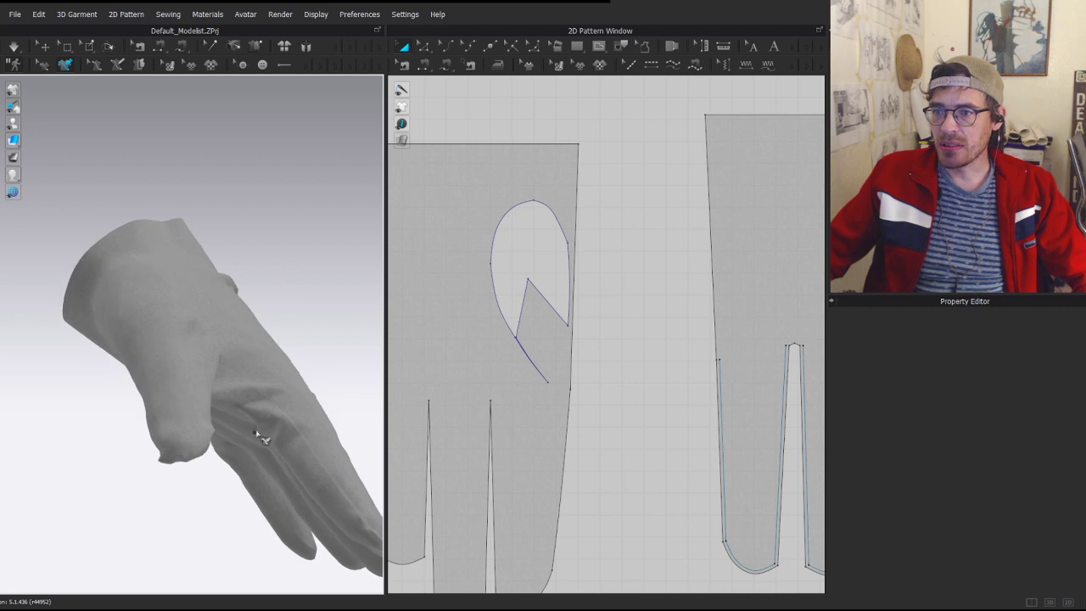
left_click(271, 442)
left_click(284, 374)
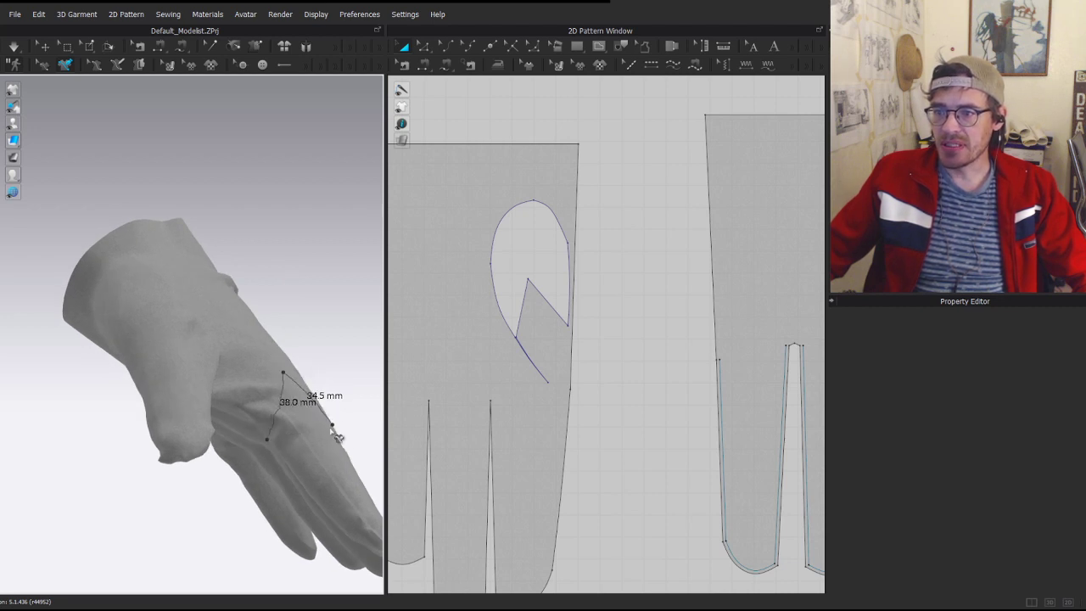
left_click(328, 428)
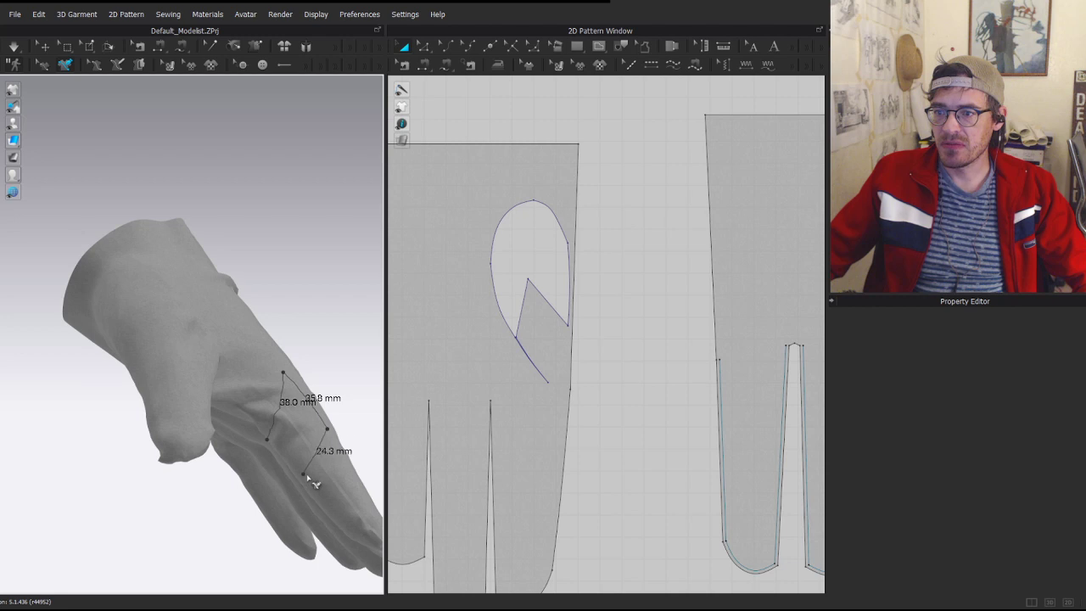
left_click(276, 450)
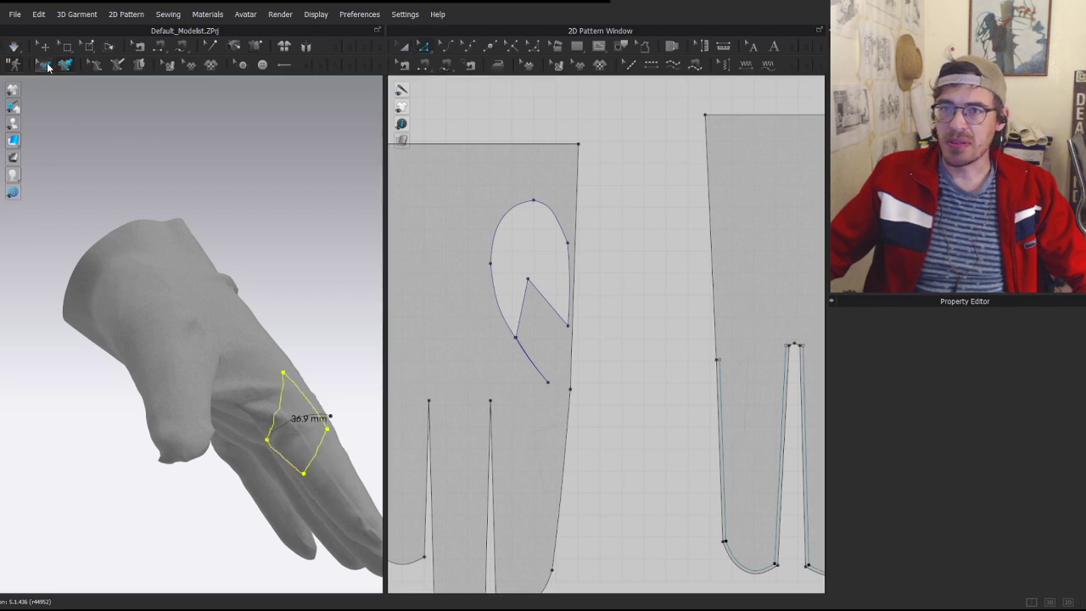
- Convert the four-sided 3D pen outline on the index finger to an internal shape on the glove pieces
right_click(321, 451)
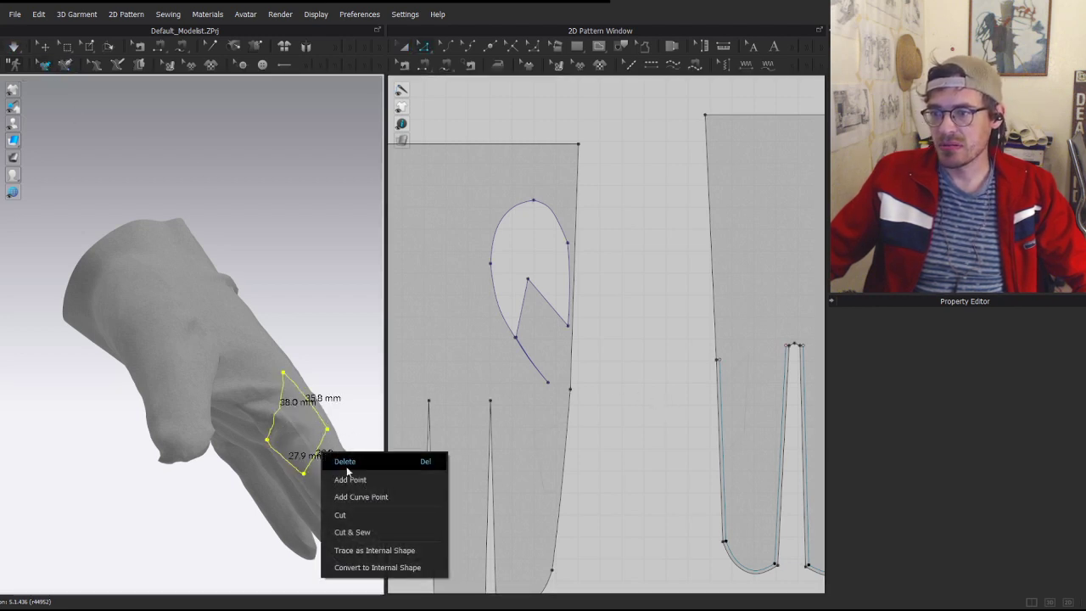
left_click(387, 570)
left_click(635, 444)
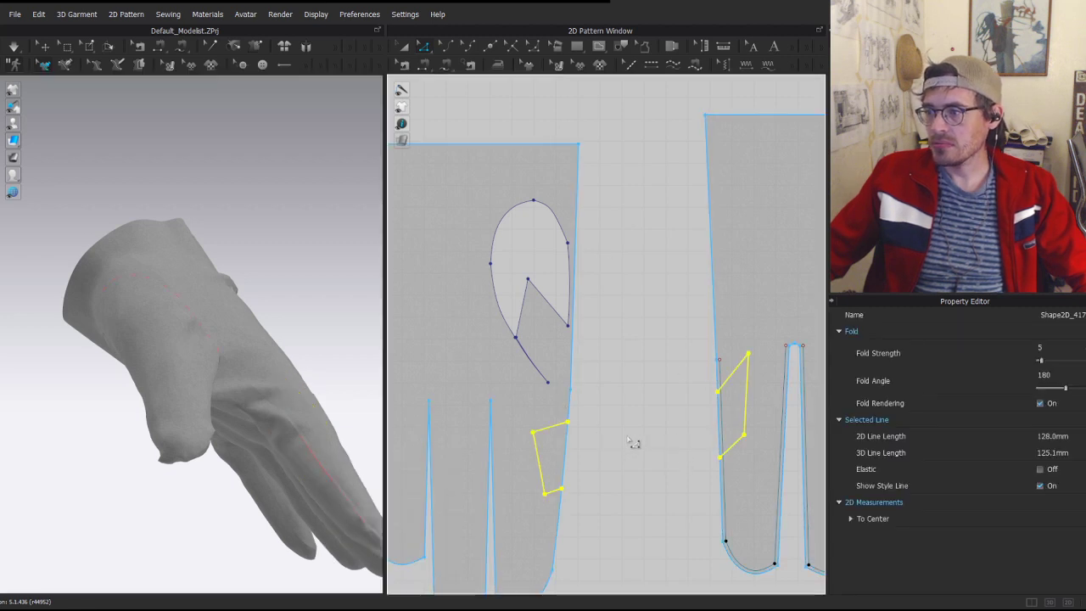
- Trace the palm piece's part of the four-sided shape as a new pattern and place it between the two glove pieces
left_click(623, 47)
middle_click_drag(614, 414, 588, 347)
left_click(525, 360)
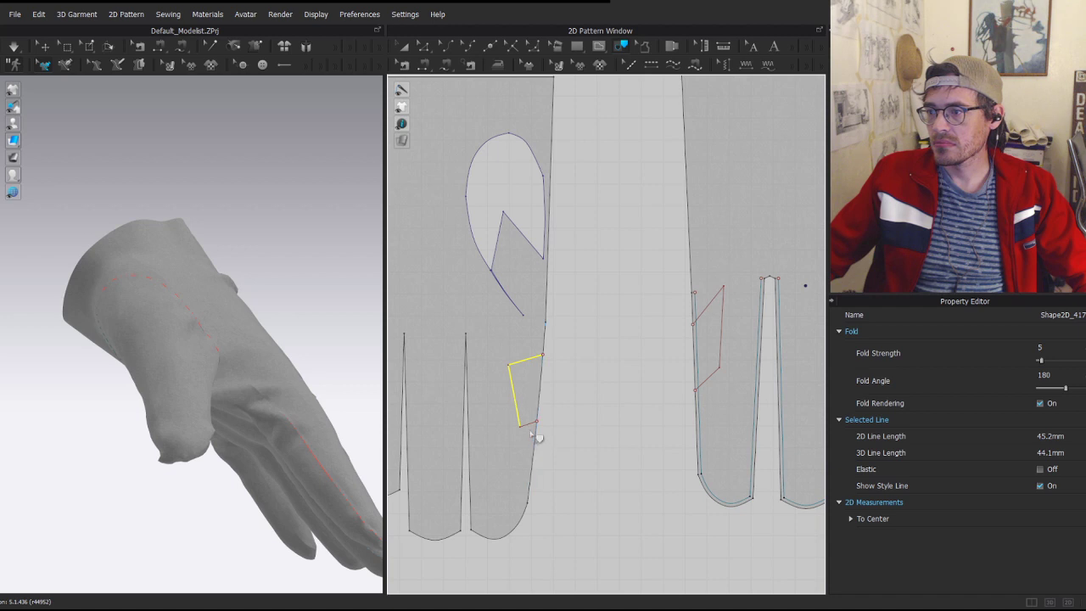
left_click(542, 405, "shift")
right_click(541, 404)
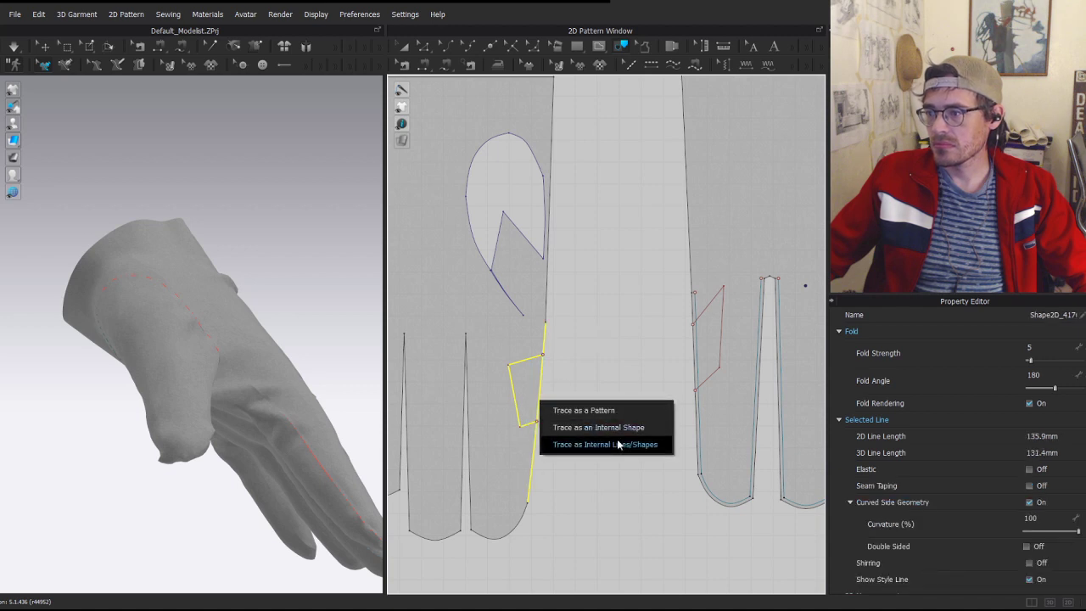
left_click(612, 412)
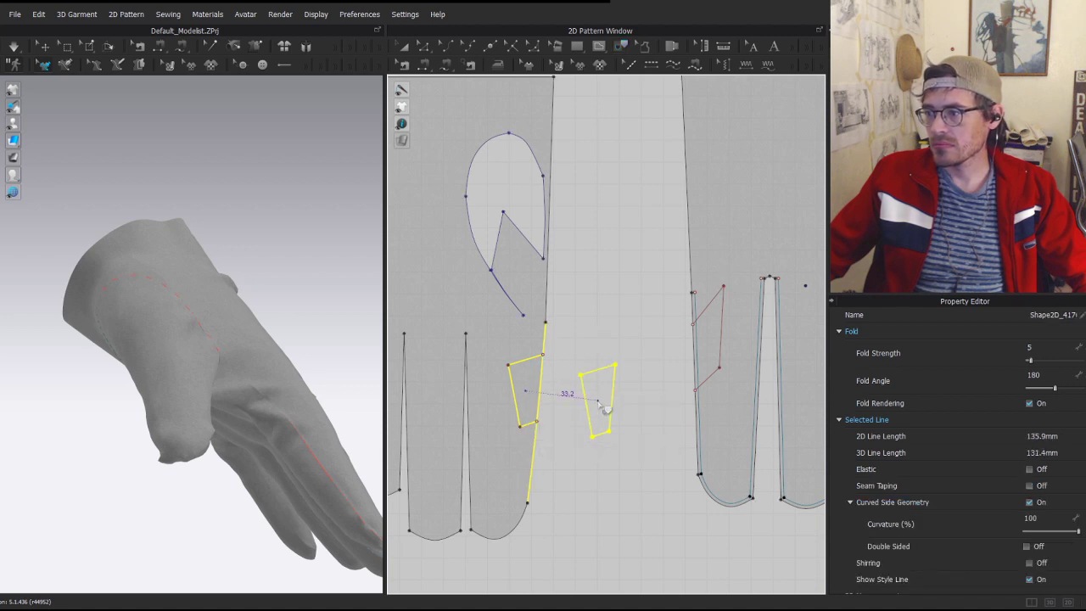
left_click(624, 406)
key("z")
left_click(721, 332)
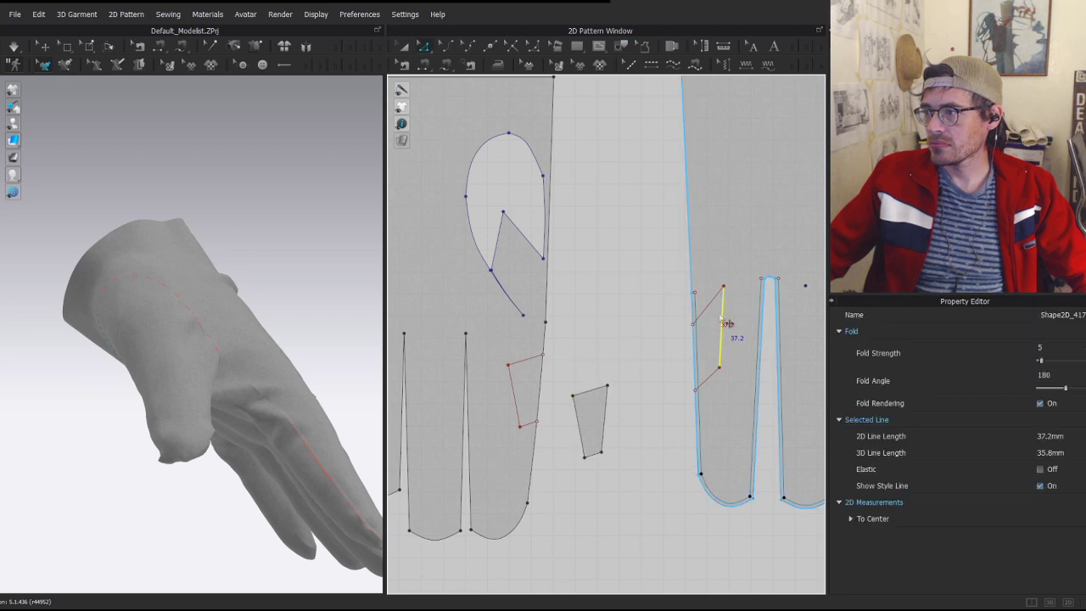
scroll(719, 315, "up", 3)
left_click(679, 409)
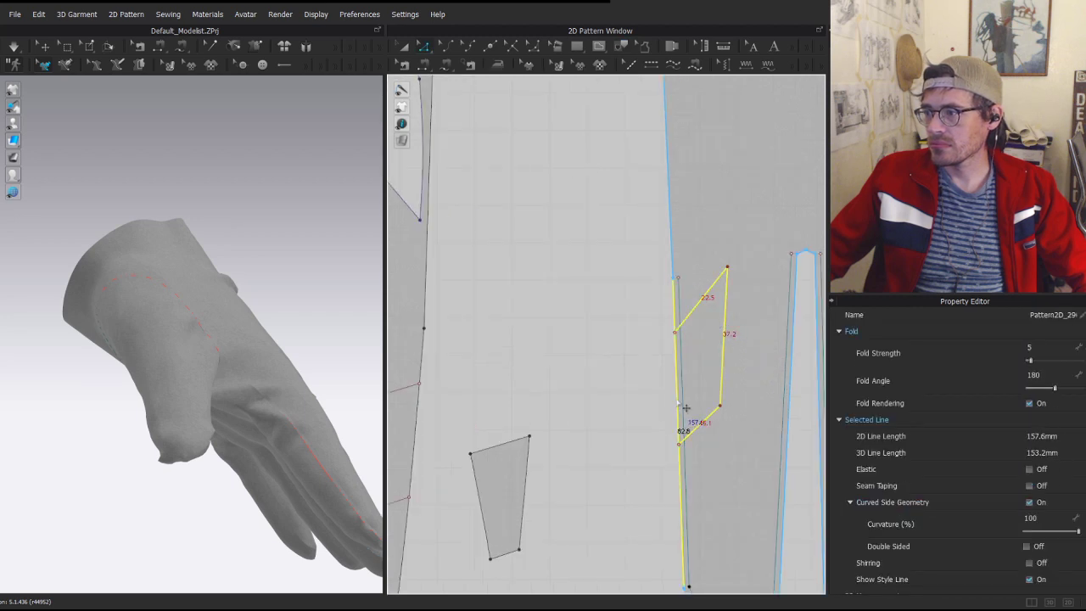
right_click(679, 403)
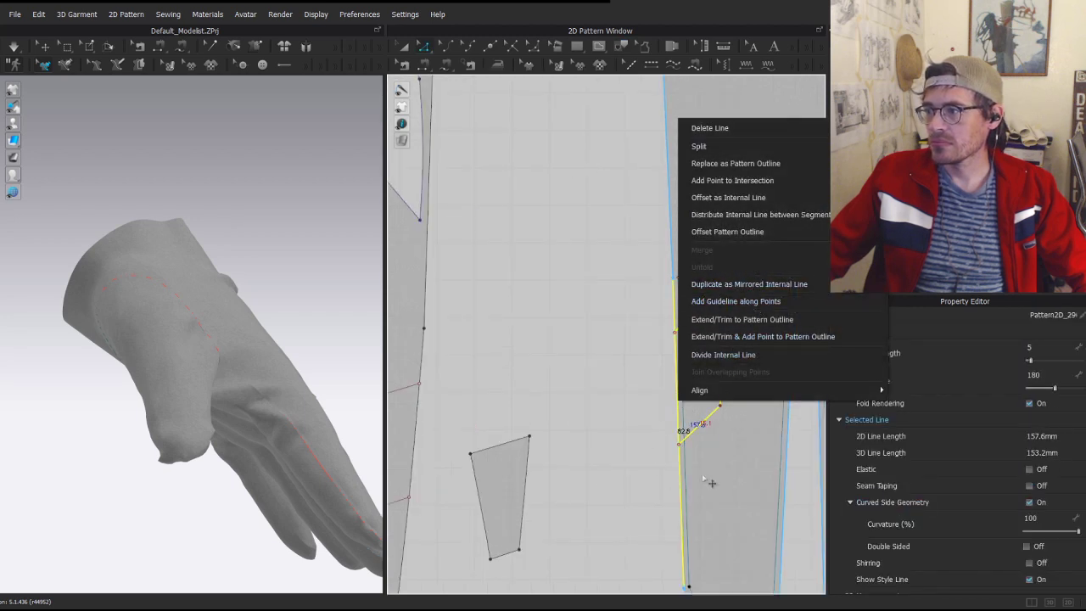
left_click(711, 483)
- Trace the back piece's part of the four-sided shape as a new pattern and place it beside the first traced piece
left_click(624, 50)
left_click(723, 349)
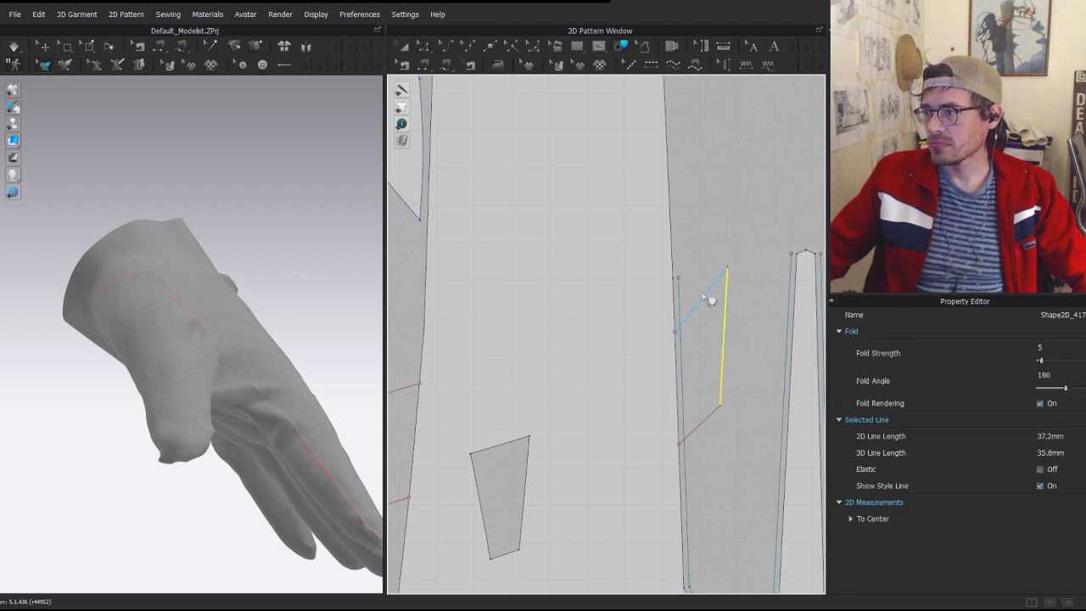
left_click(697, 425, "shift")
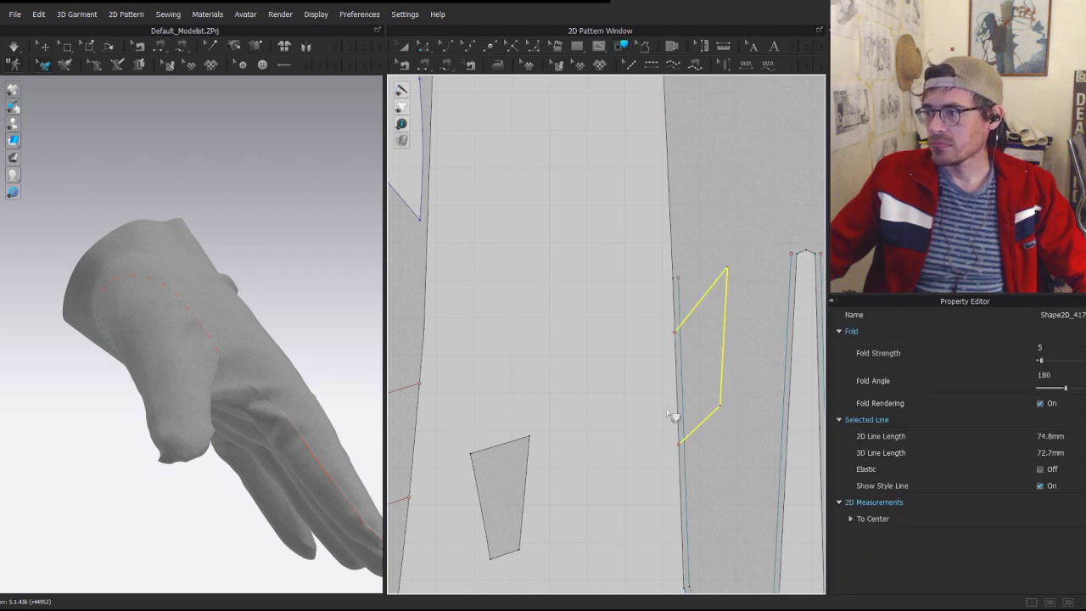
left_click(678, 412, "shift")
right_click(678, 409)
left_click(731, 419)
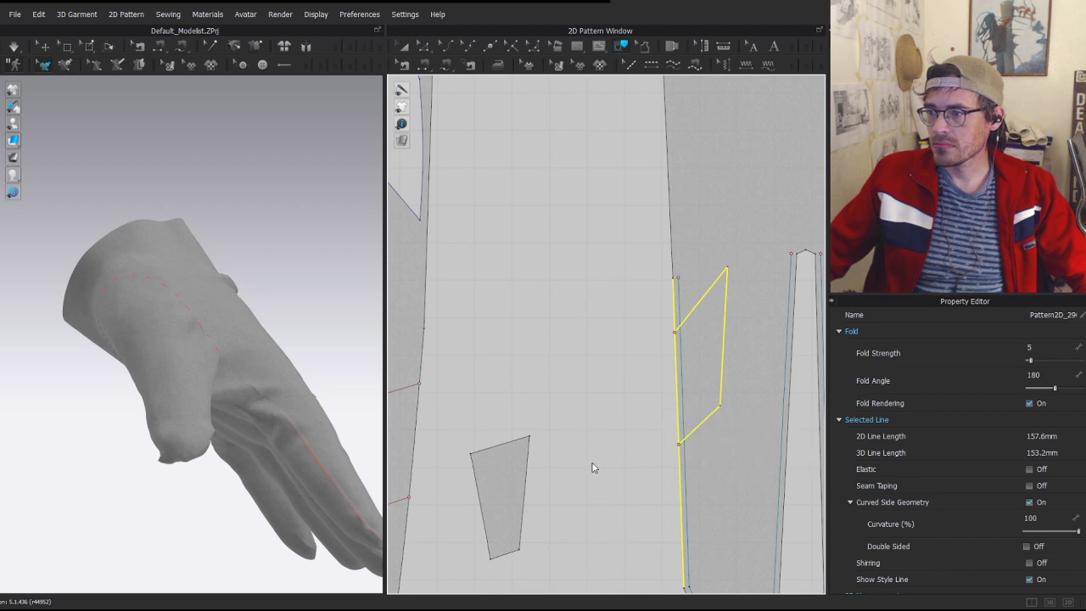
left_click(608, 471)
middle_click_drag(565, 365, 577, 296)
- Merge the two traced pieces along their facing long edges into one pattern
key("b")
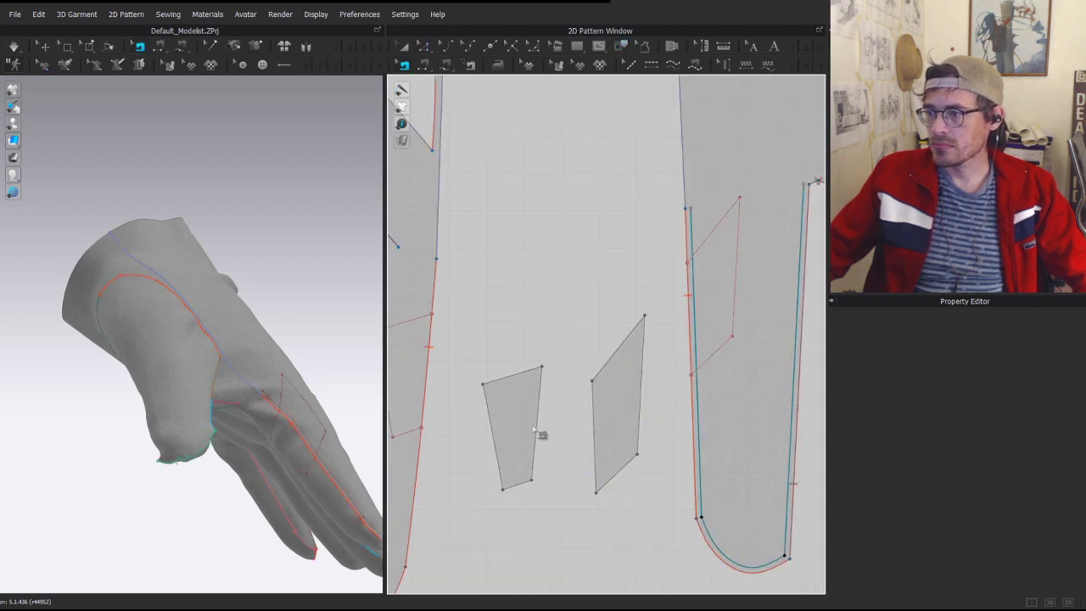
left_click(537, 424)
left_click(594, 432, "shift")
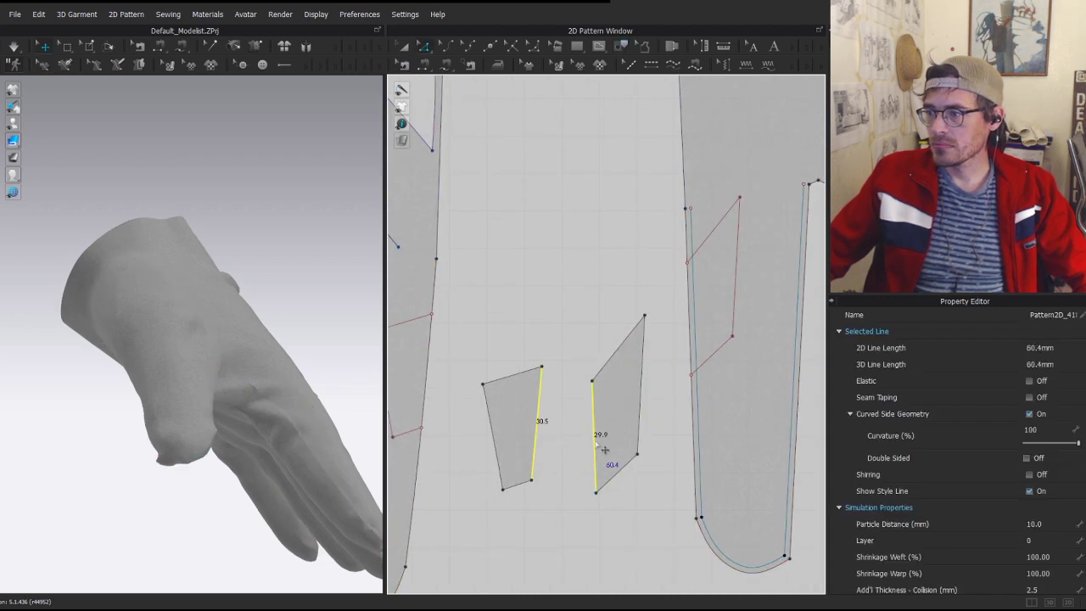
right_click(595, 441)
left_click(618, 538)
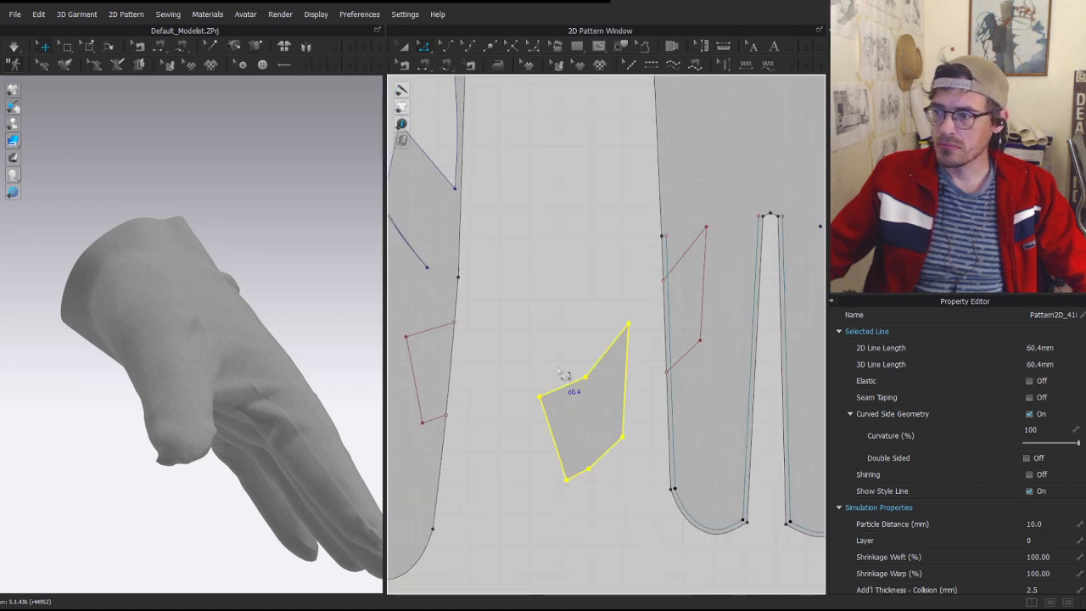
- Sew the merged piece's three palm-side edges to the matching internal lines on the palm piece's index finger
key("n")
left_click(557, 385)
left_click(455, 335)
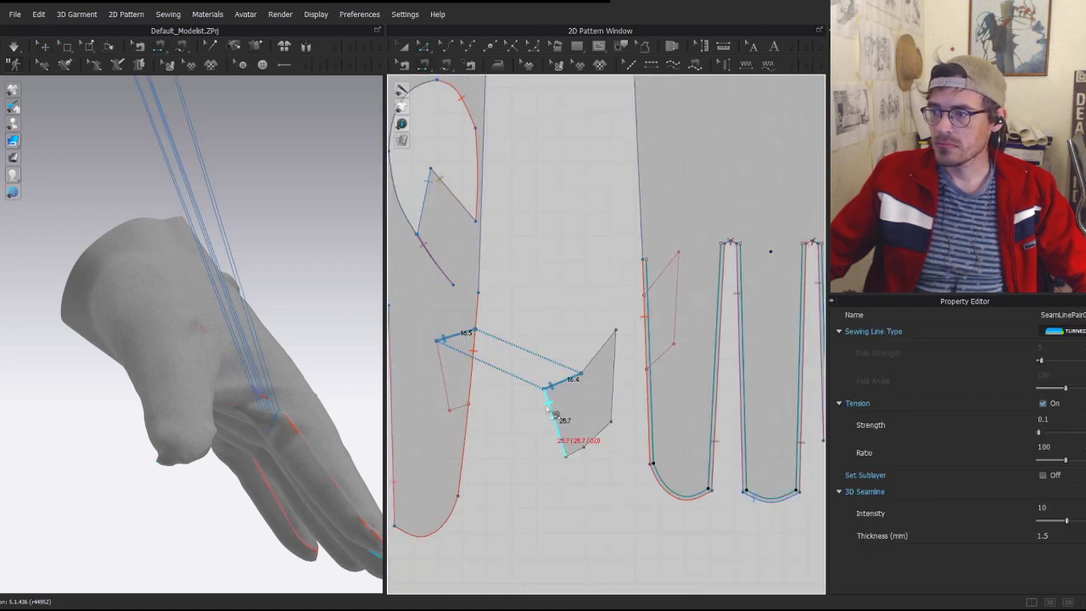
left_click(550, 410)
left_click(573, 454)
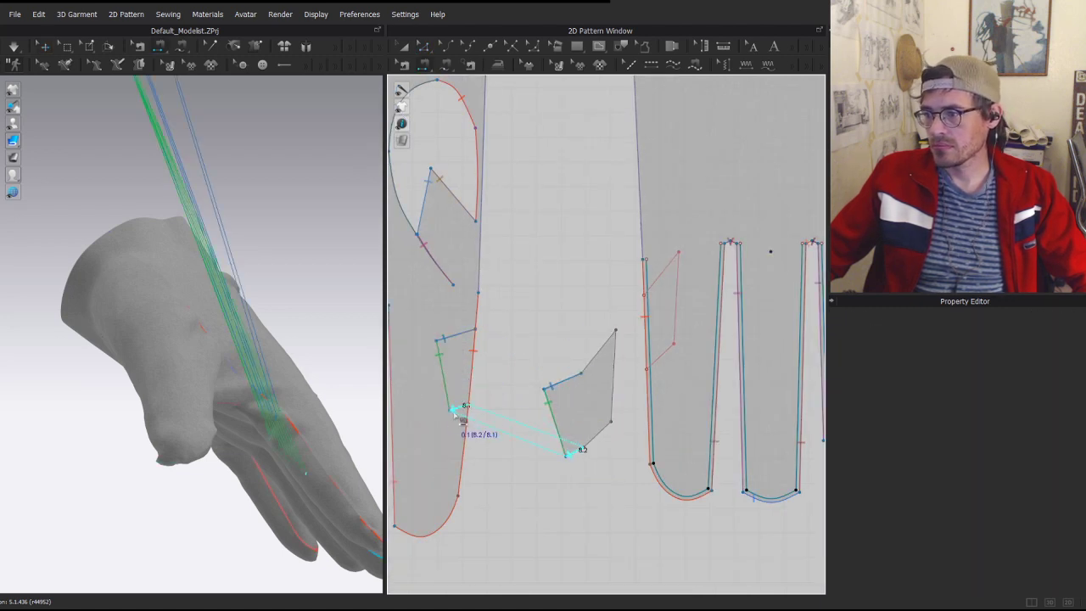
- Sew the merged piece's remaining three edges to the matching internal lines on the back piece's index finger
left_click(594, 442)
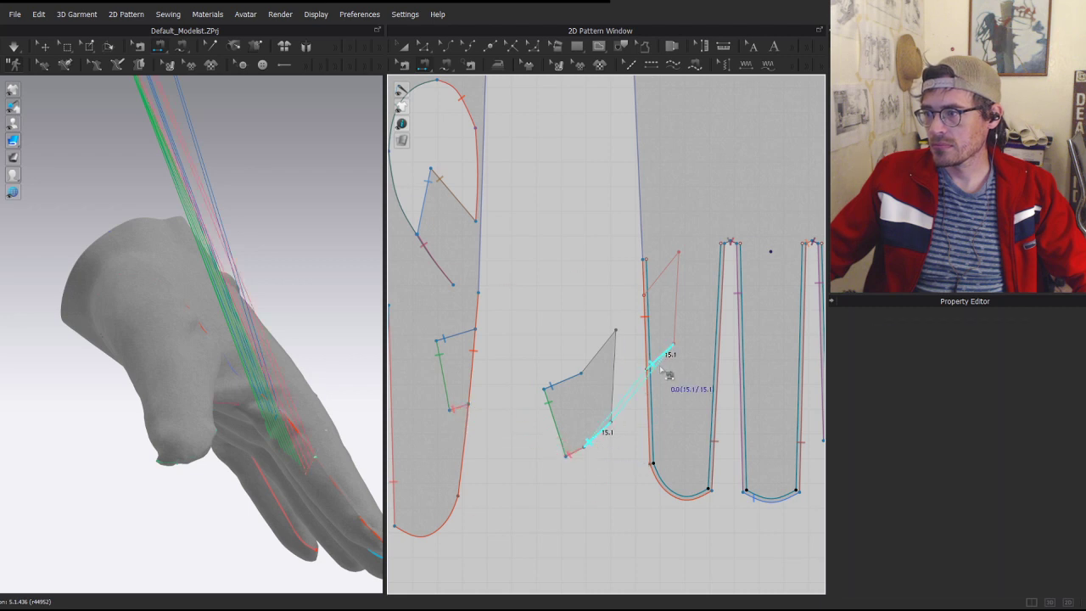
left_click(616, 397)
left_click(676, 319)
left_click(589, 367)
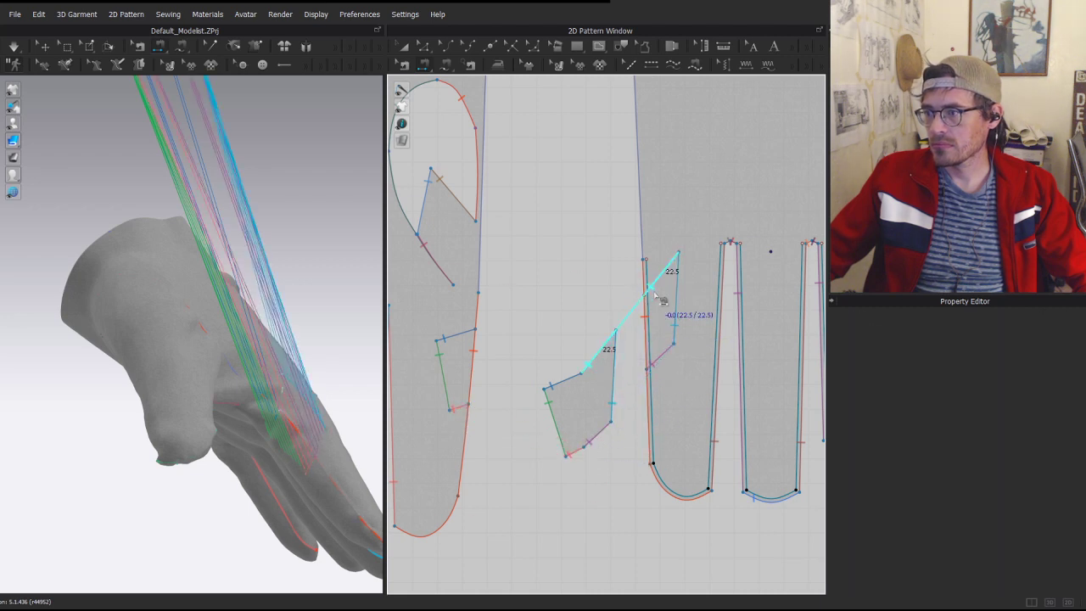
- Select the merged piece and simulate briefly so its seams pull it onto the index finger
key("a")
left_click(568, 438)
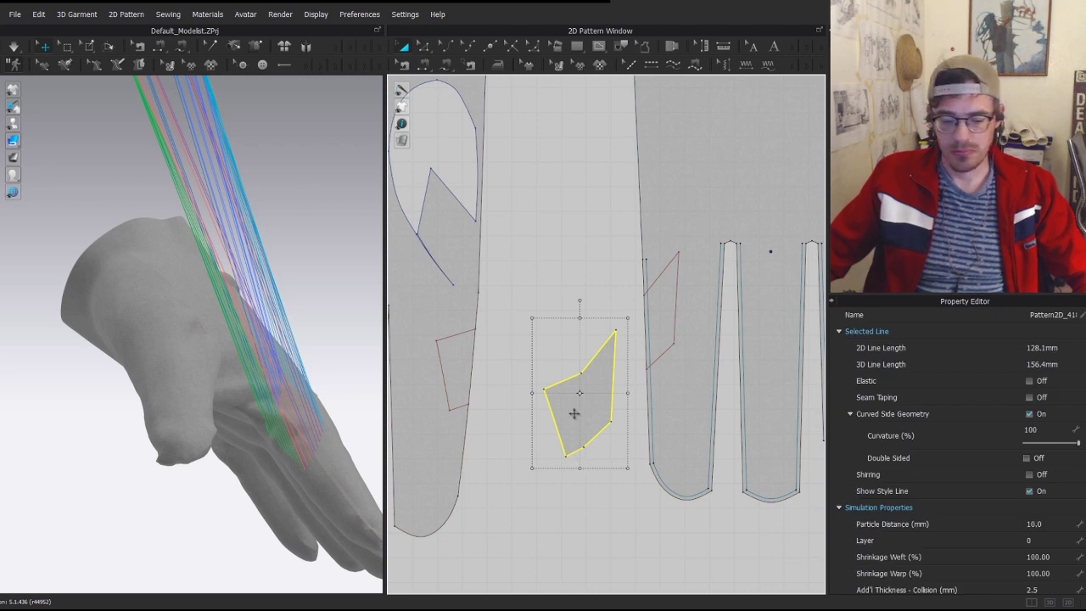
key("space")
key("space")
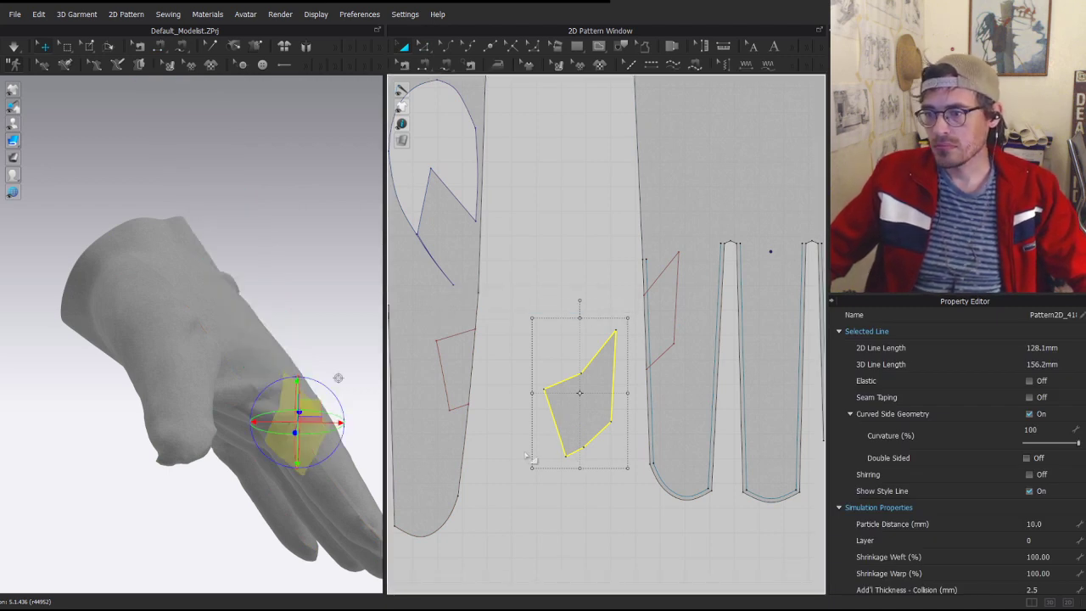
- Set the merged piece's additional rendering thickness to 2 mm
scroll(1040, 519, "down", 3)
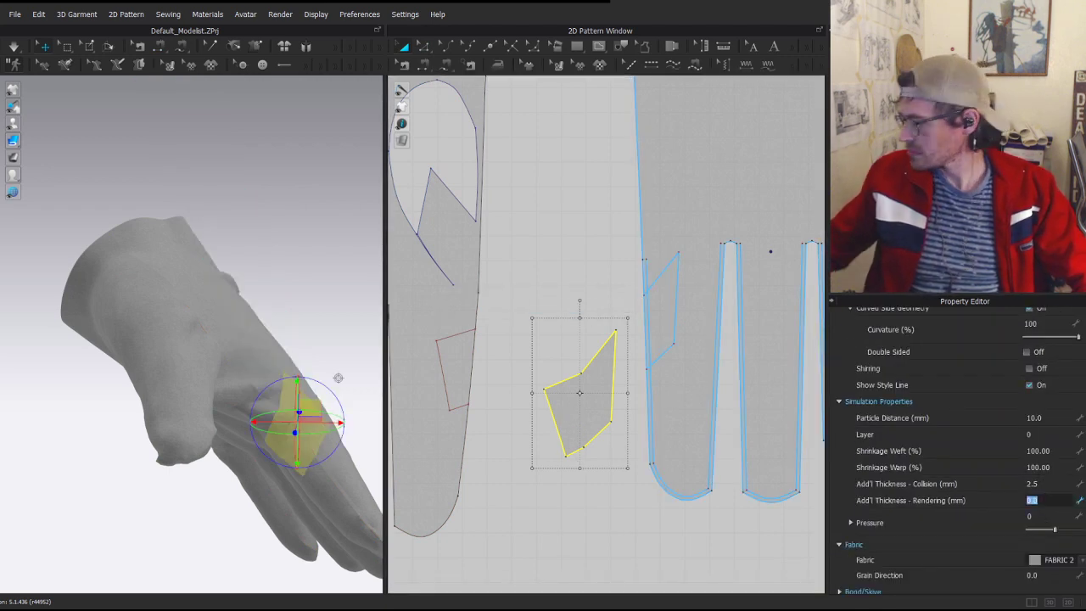
type("2")
key("Return")
left_click(328, 345)
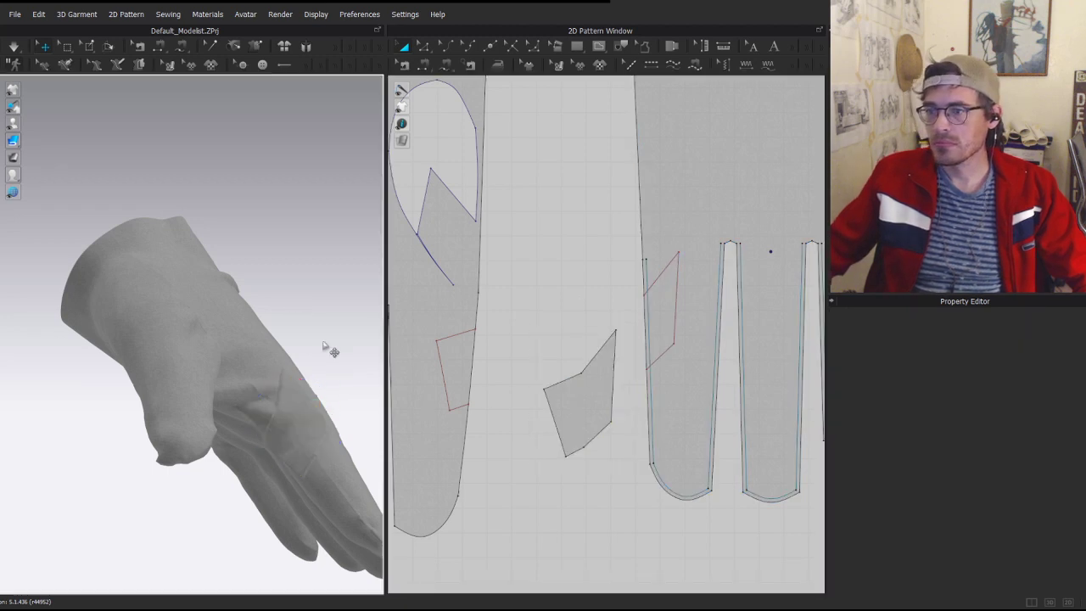
- Offset the merged piece's whole outline inward as one internal line and set that line's fold angle to 87
key("z")
left_click(571, 406)
scroll(566, 339, "up", 4)
left_click(588, 413)
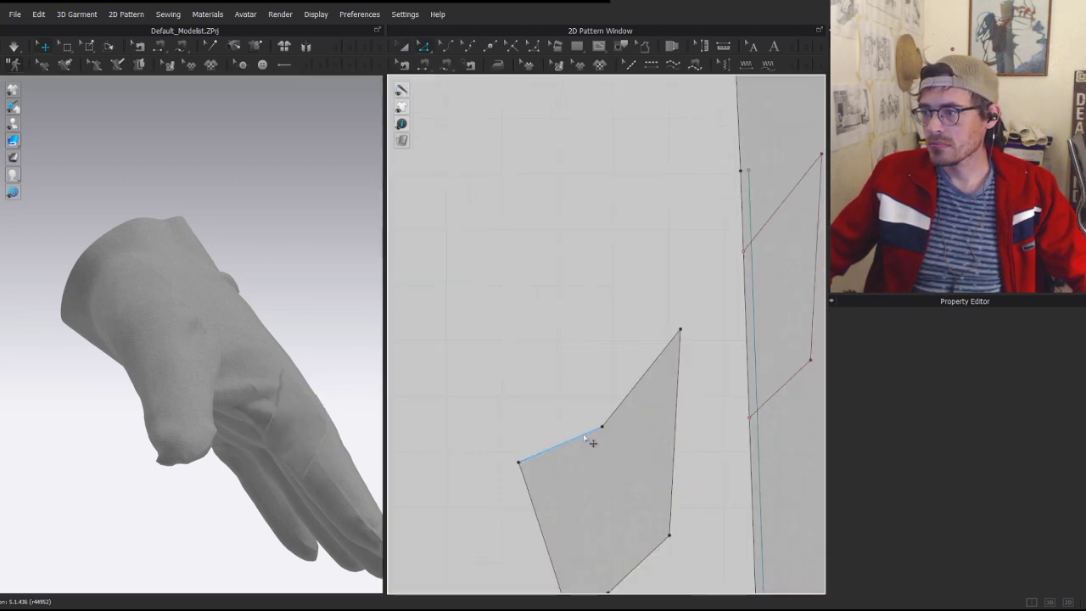
left_click(576, 443)
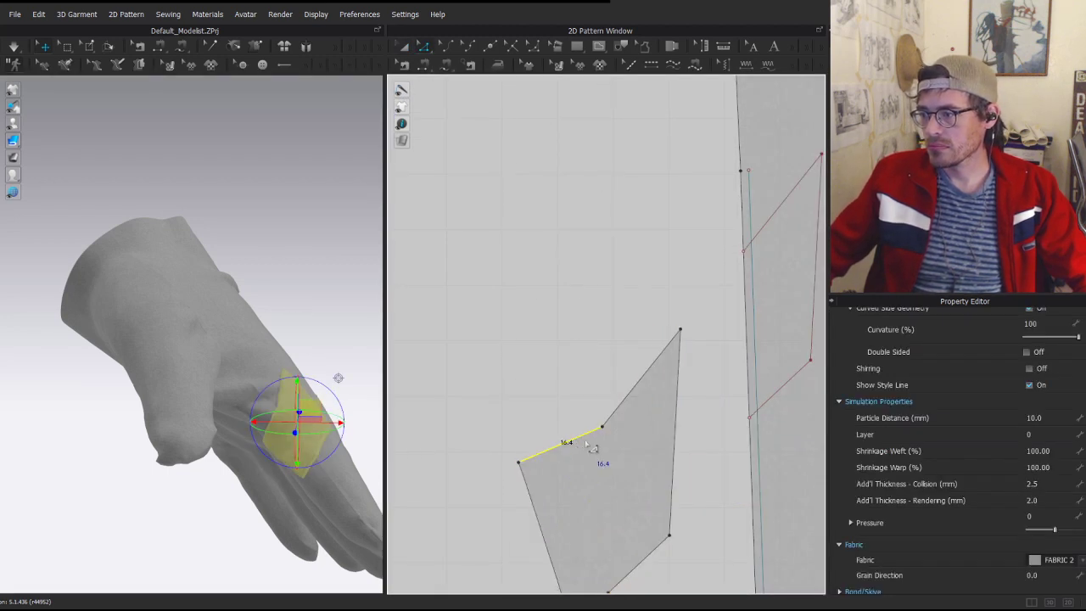
double_click(593, 436)
key("o")
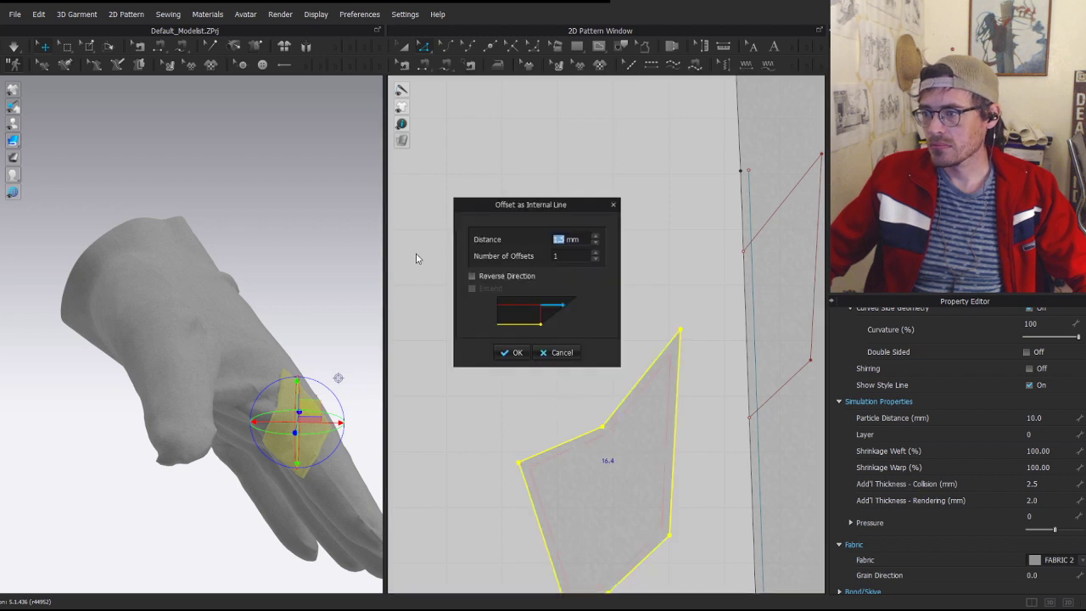
left_click(513, 352)
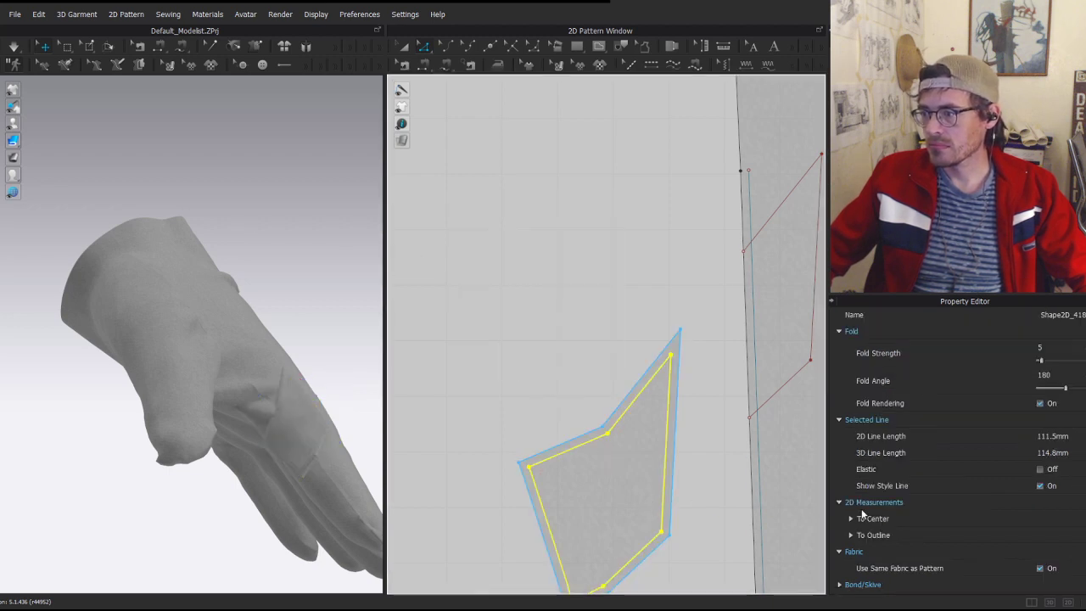
left_click_drag(1066, 392, 1052, 391)
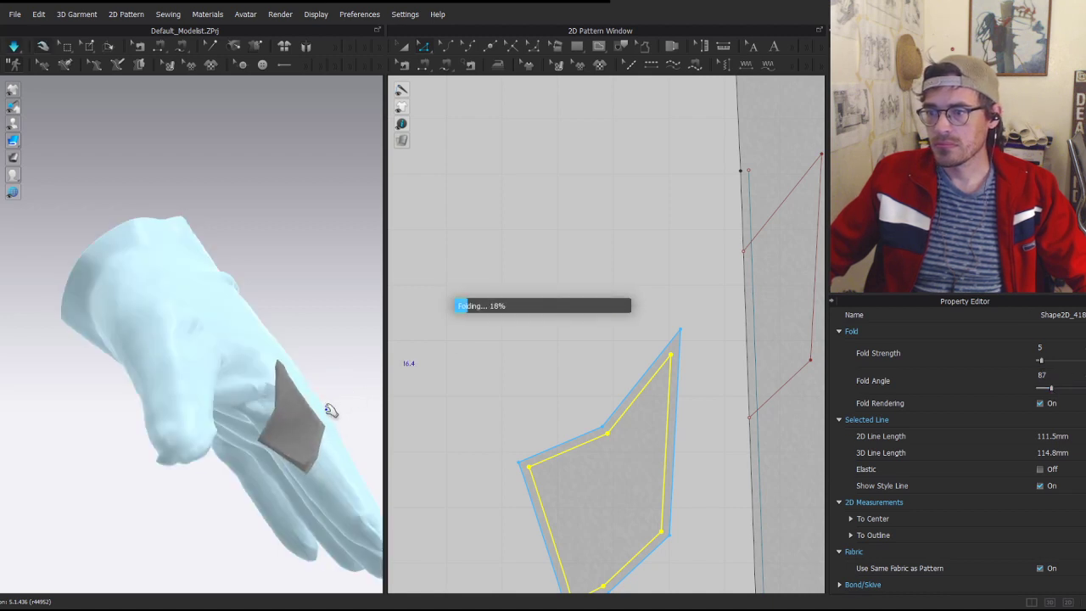
- Set the merged piece's particle distance to 3 mm and simulate the glove
left_click(621, 501)
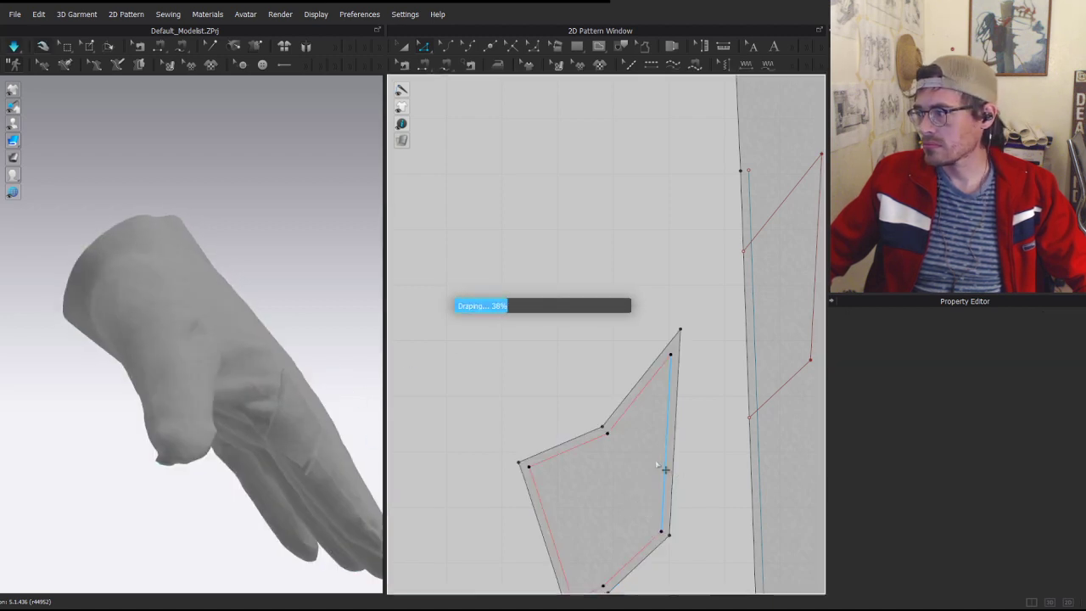
left_click(617, 464)
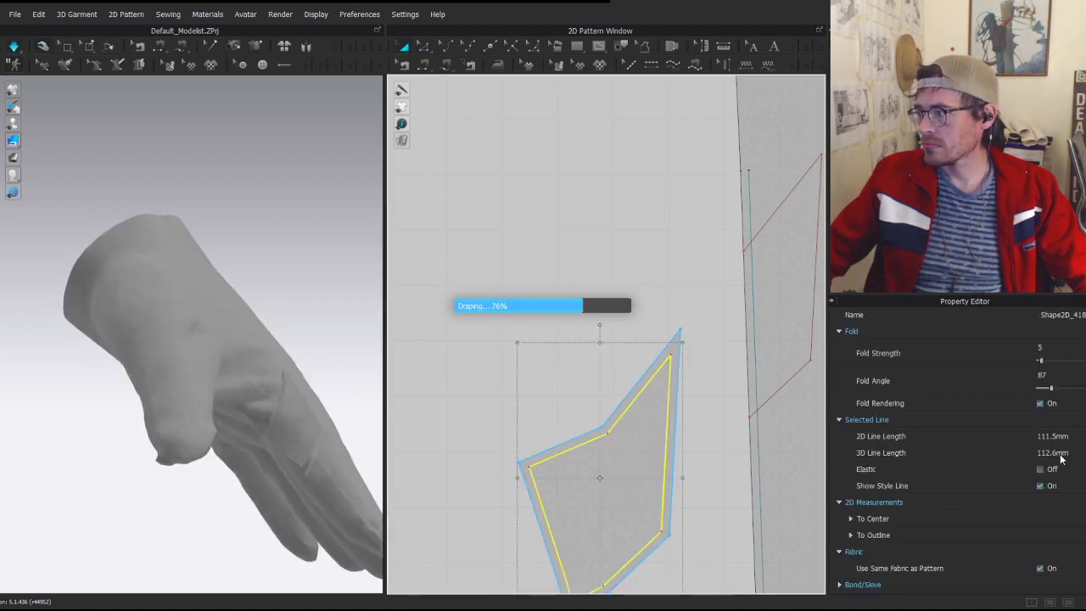
left_click(630, 392)
left_click(1043, 522)
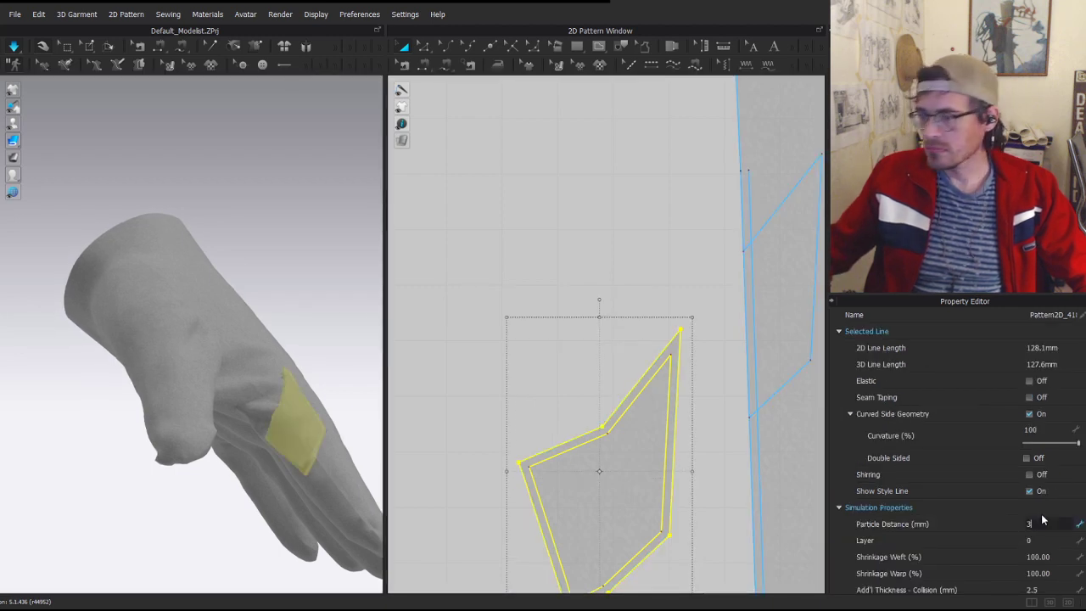
key("Return")
left_click(328, 313)
key("space")
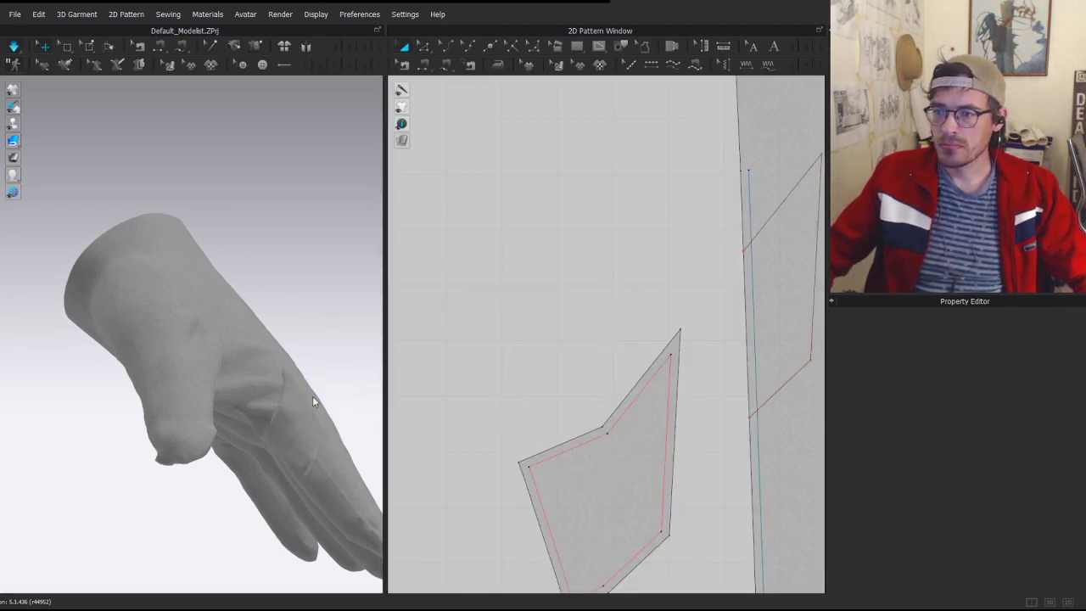
- Select the merged piece's whole inner offset line and set its fold angle to 261
left_click(315, 416)
left_click(370, 307)
key("z")
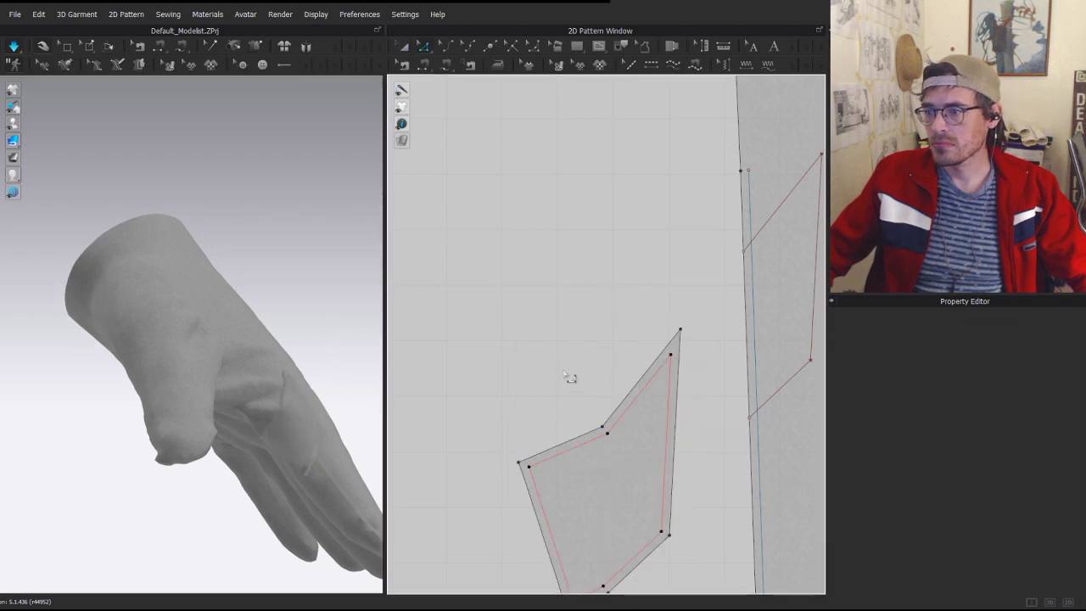
double_click(582, 446)
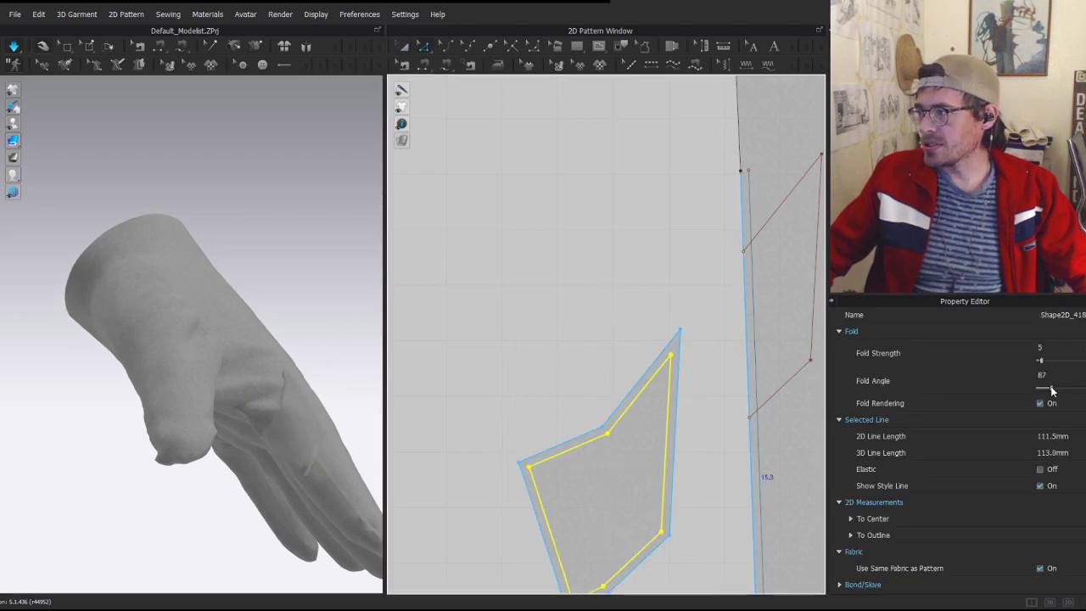
left_click_drag(1059, 389, 1082, 389)
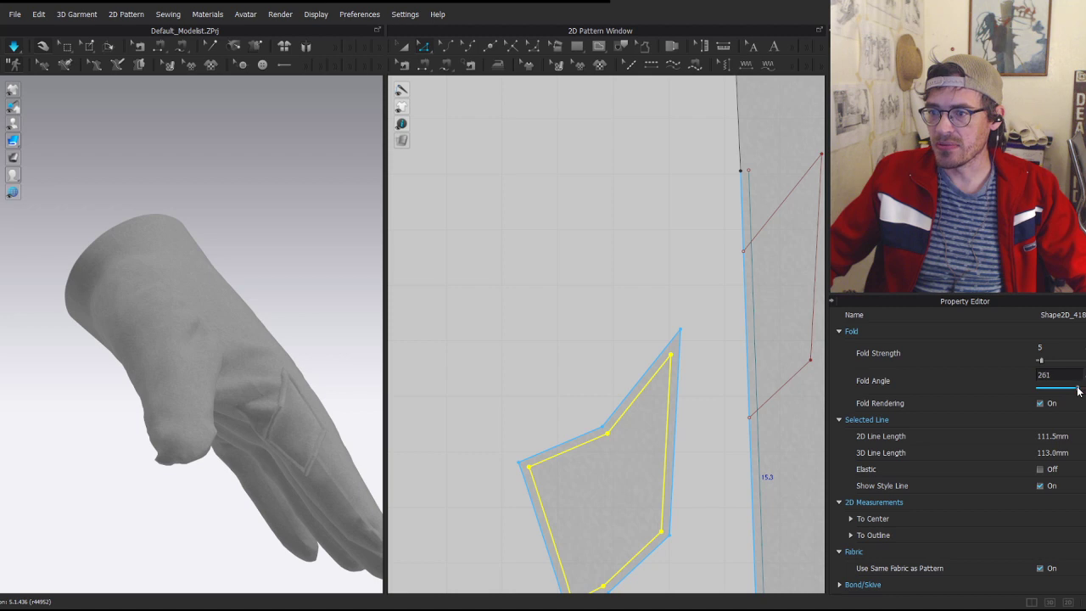
left_click(217, 312)
- Examine the simulated glove from several sides, checking the drape and the added piece on the index finger
right_click_drag(364, 278, 288, 310)
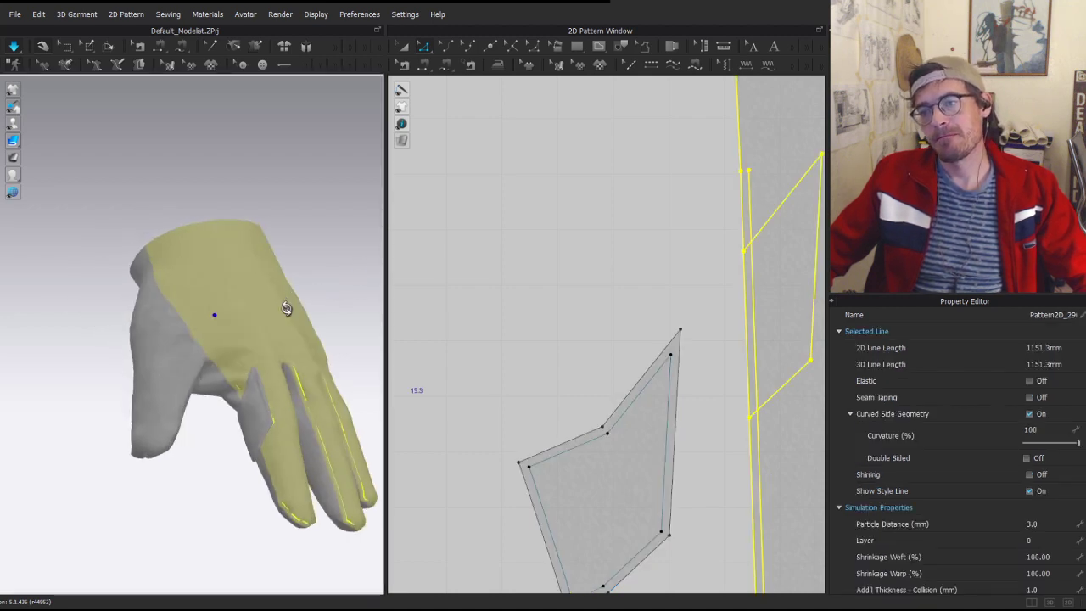
middle_click_drag(299, 333, 326, 208)
key("a")
right_click_drag(291, 295, 167, 285)
right_click_drag(131, 229, 209, 233)
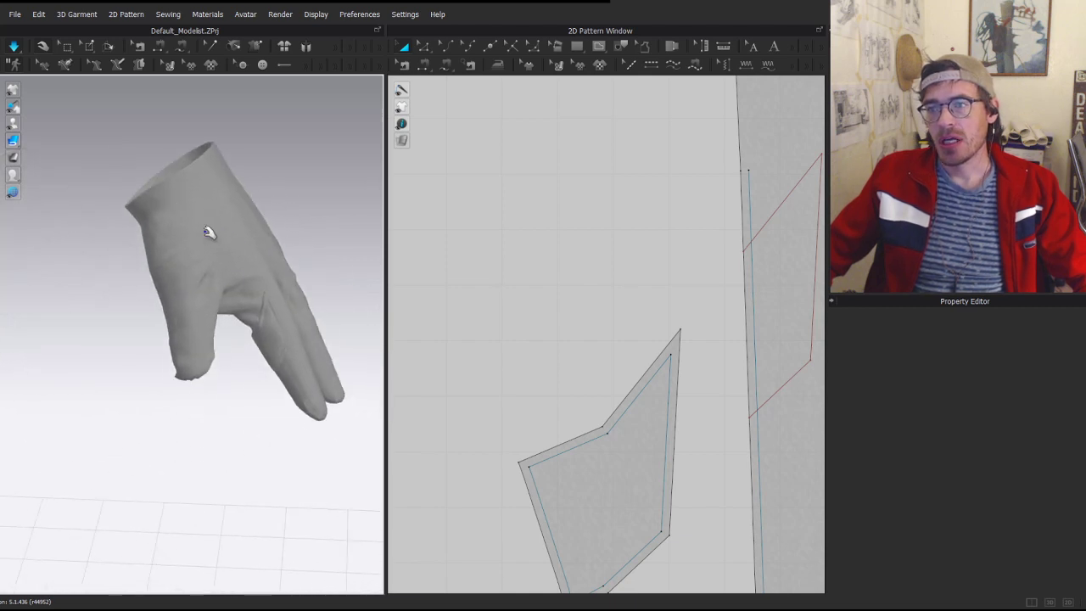
left_click(228, 278)
left_click(176, 301)
left_click(316, 205)
right_click_drag(316, 206, 173, 201)
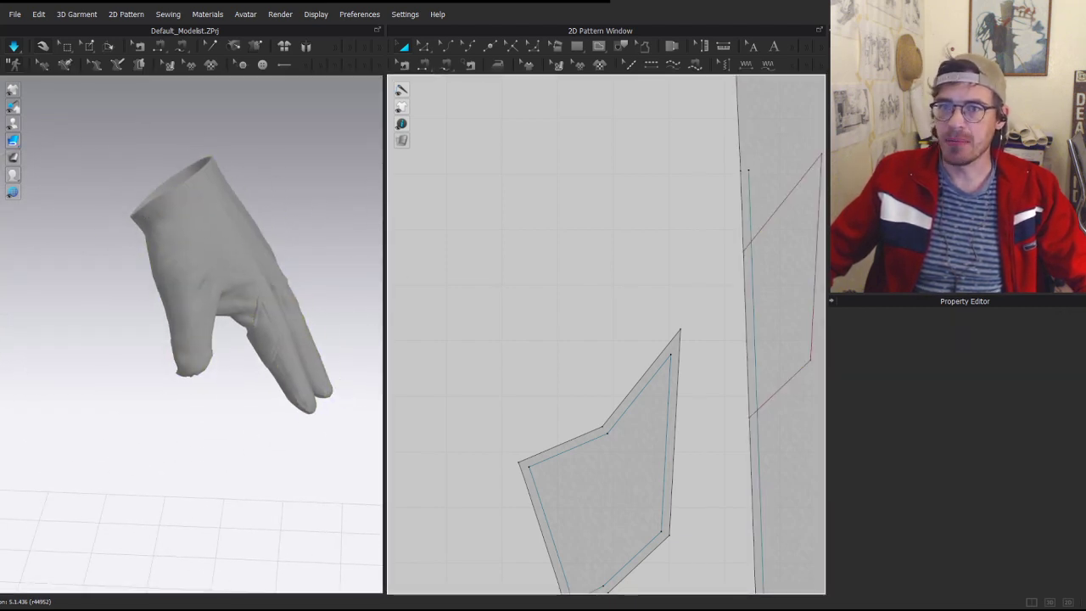
- Open the avatar pose library and apply the standing pose with lowered arms while the glove is simulating
left_click(2, 119)
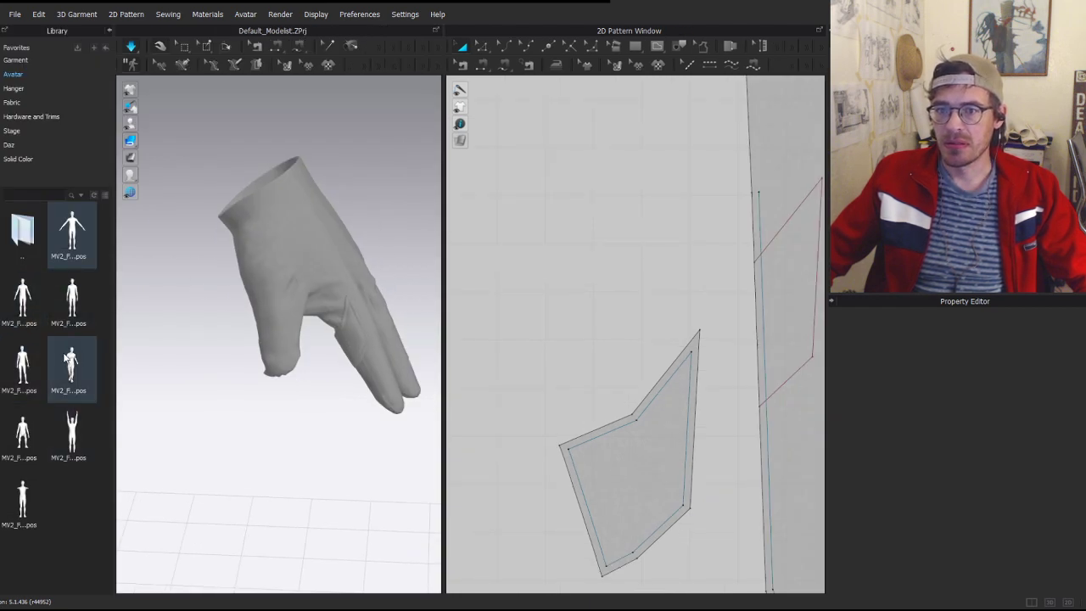
double_click(78, 296)
left_click(547, 339)
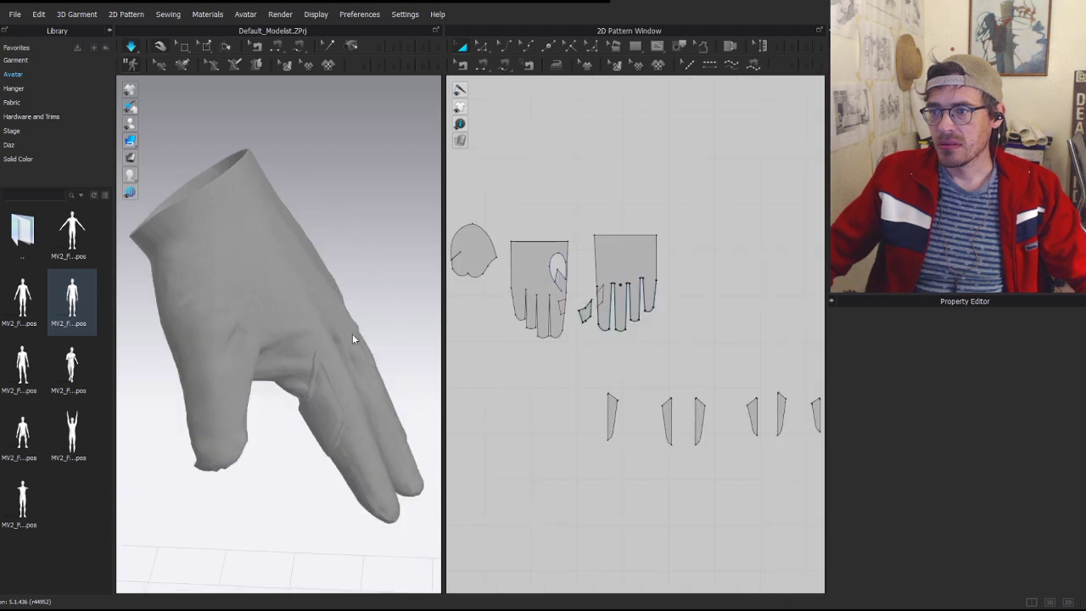
left_click(229, 336)
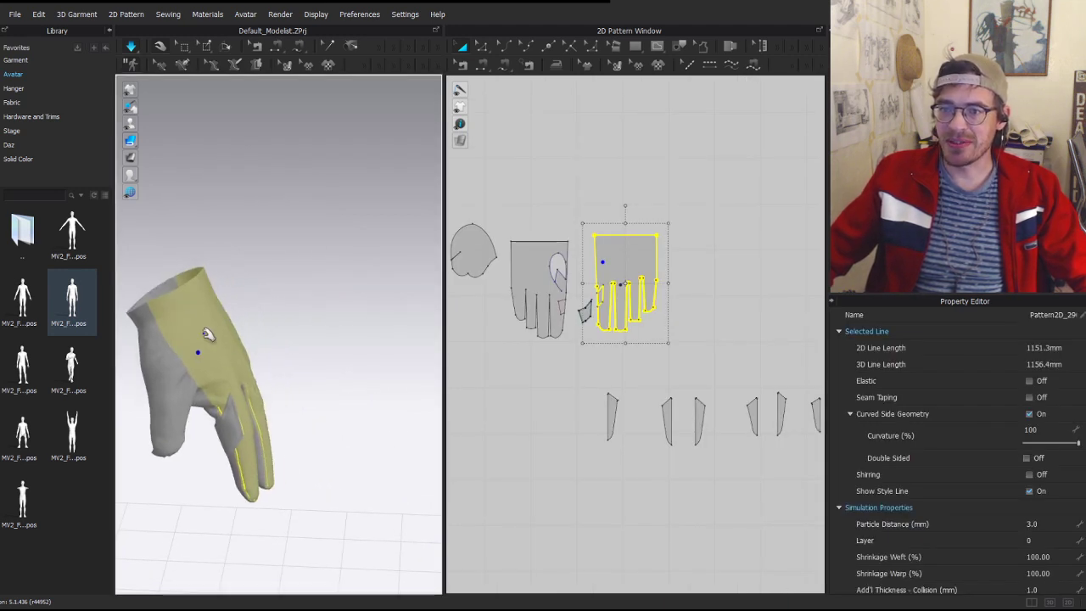
- Examine the glove simulating in the lowered-arm pose from the back, palm and cuff, including the finger edges up close
right_click_drag(206, 335, 509, 281)
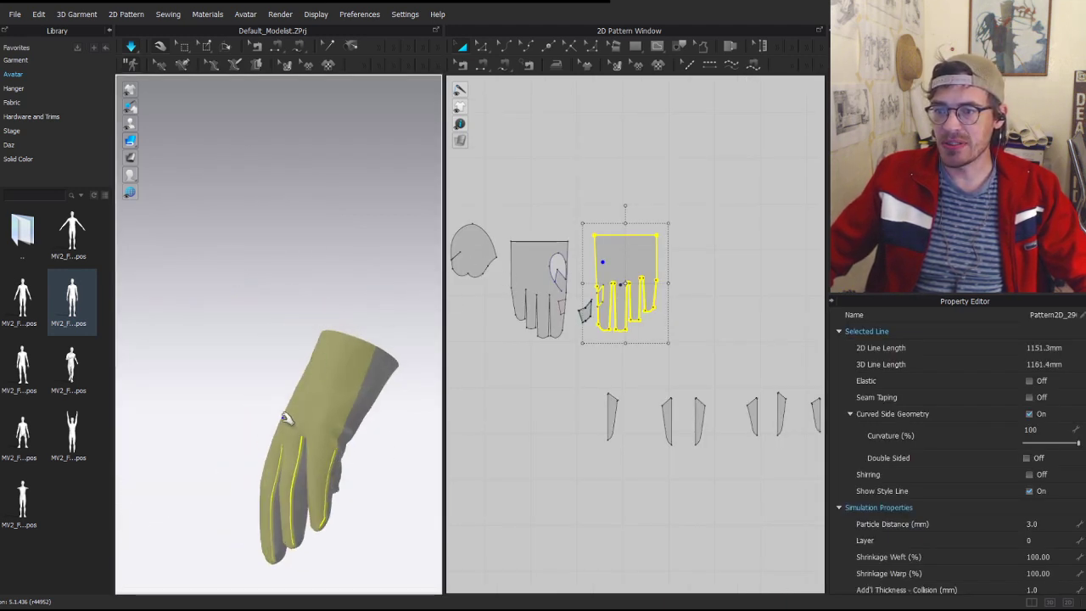
middle_click_drag(321, 392, 211, 214)
scroll(343, 346, "down", 2)
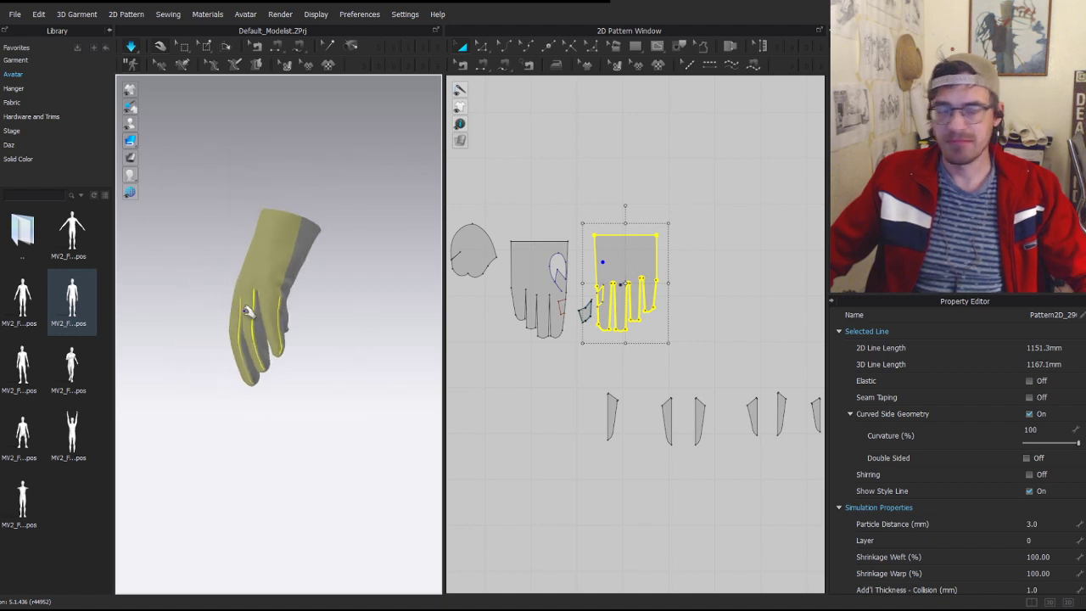
left_click(387, 414)
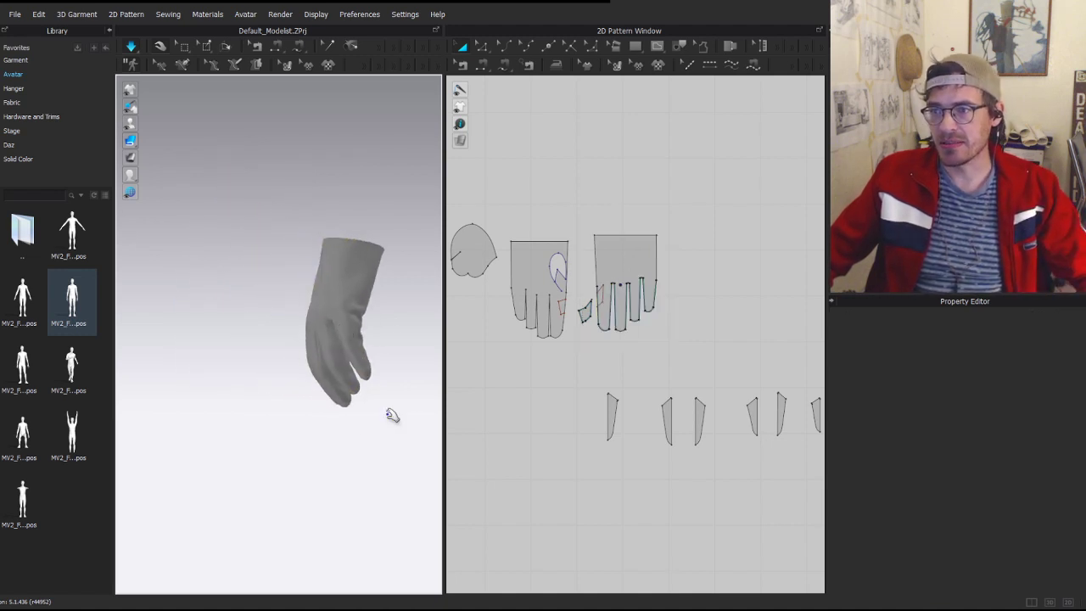
left_click(351, 320)
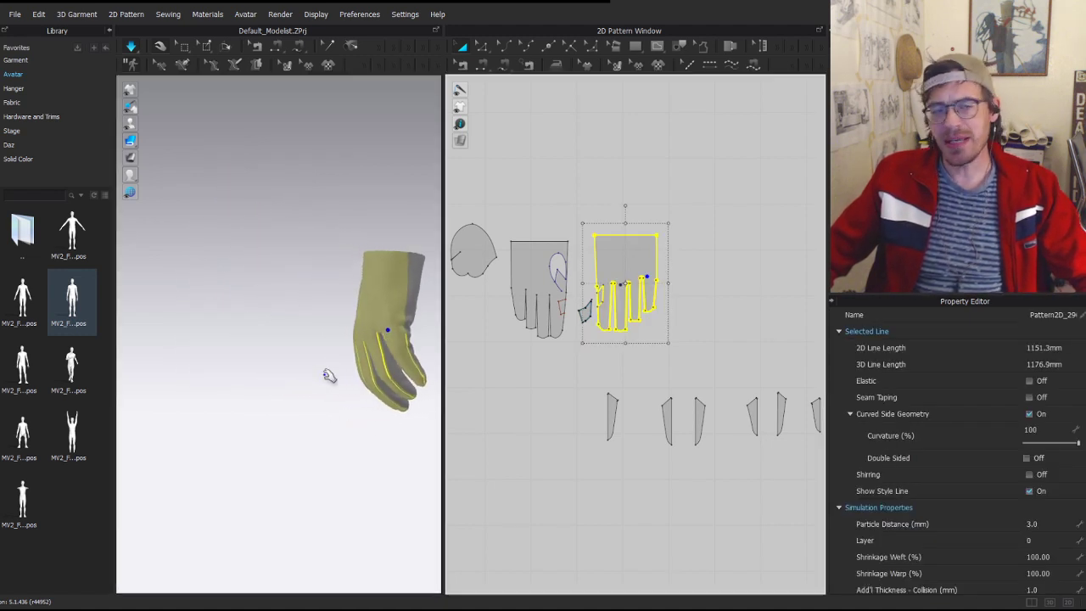
right_click_drag(361, 387, 677, 405)
middle_click_drag(365, 408, 228, 386)
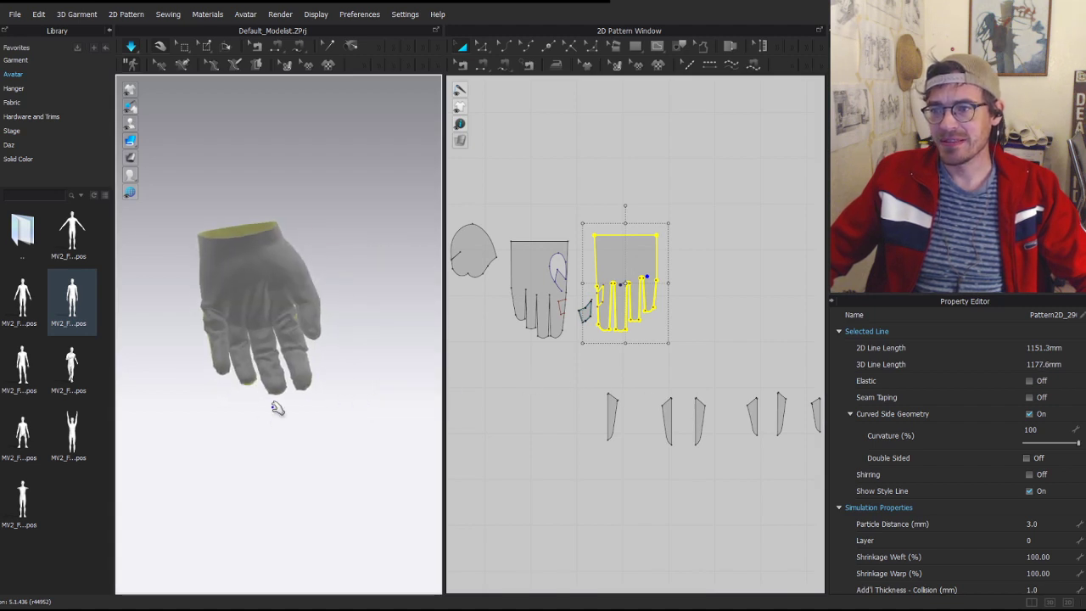
left_click(252, 225)
right_click_drag(159, 374, 399, 335)
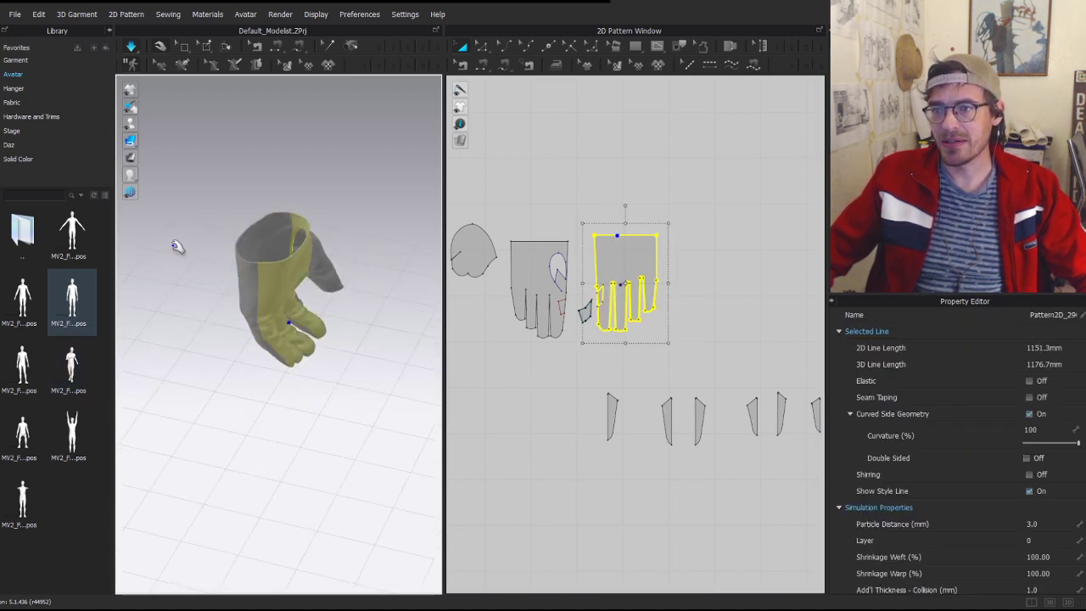
left_click(290, 326)
scroll(285, 318, "up", 3)
right_click_drag(256, 350, 371, 304)
left_click(298, 295)
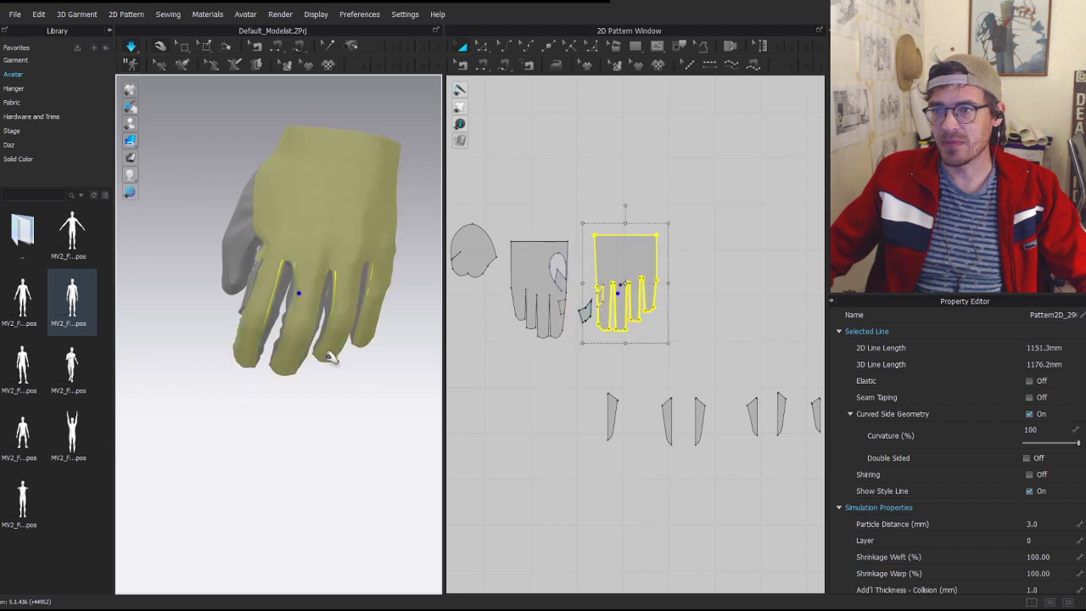
scroll(328, 359, "up", 4)
left_click(330, 458)
- Set the default topstitch's offset to 1 mm and its thread thickness to 0.8 in millimetres
left_click(689, 66)
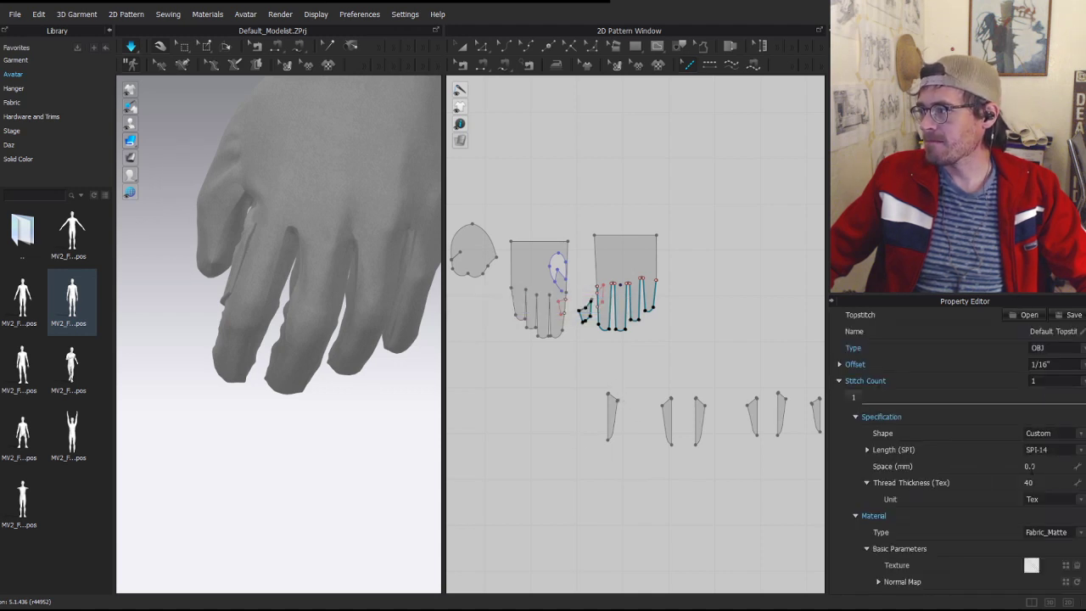
left_click(1056, 365)
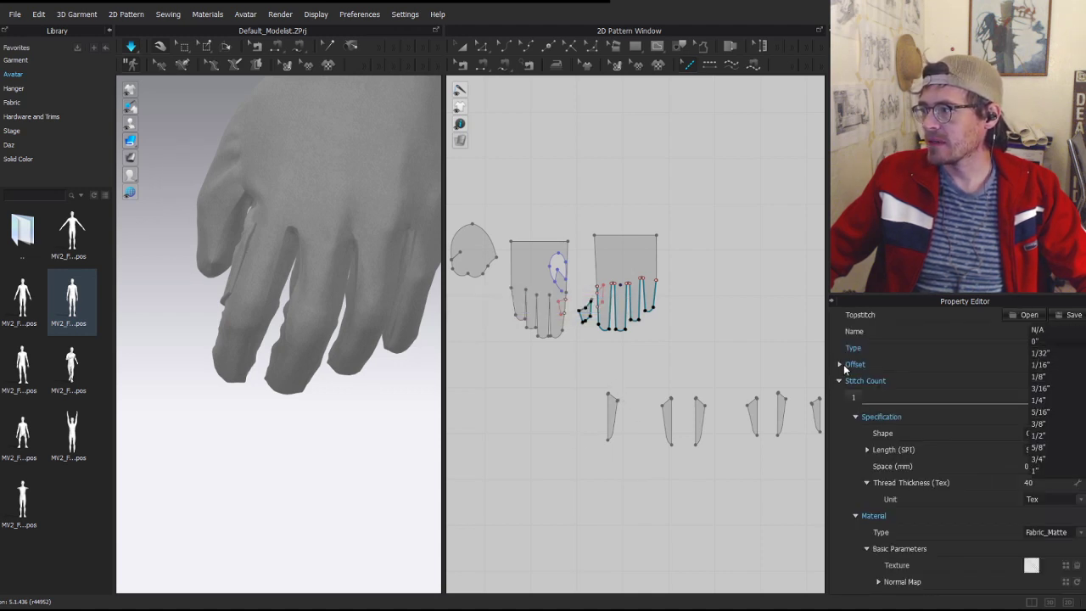
left_click(1040, 365)
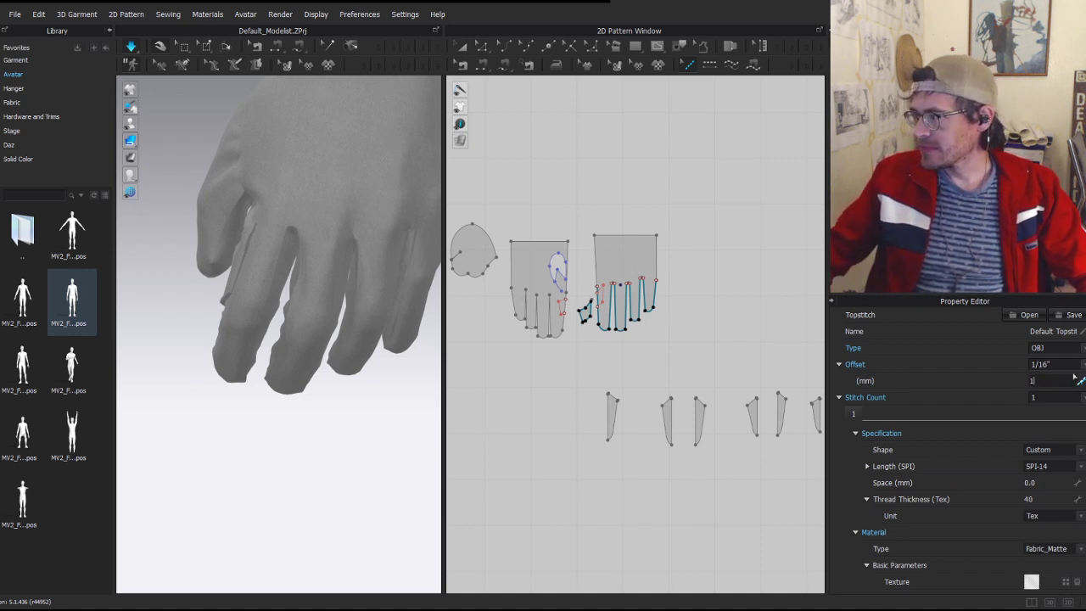
key("Return")
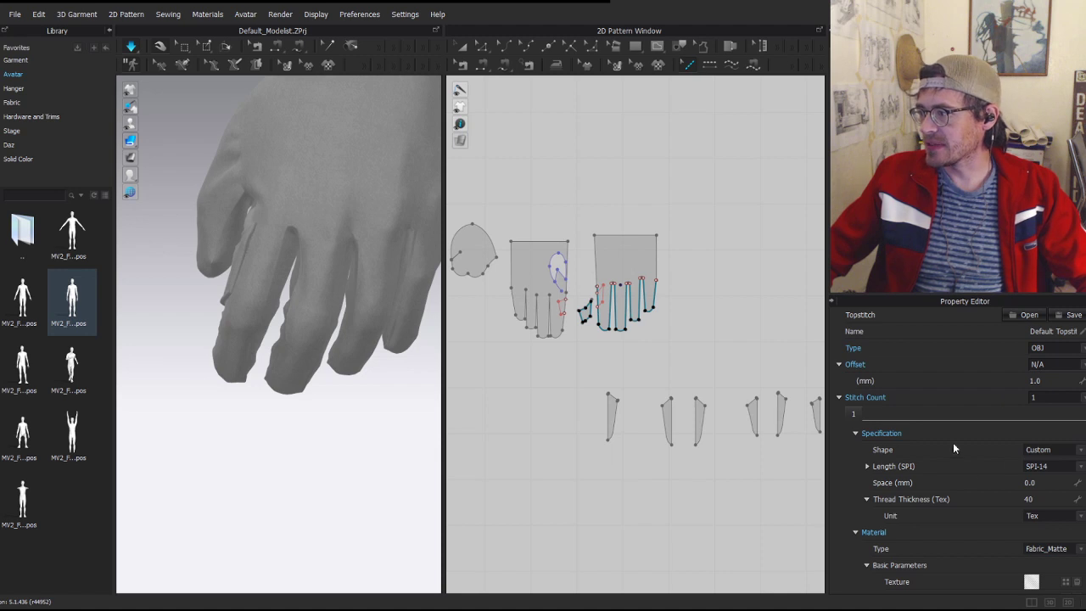
left_click(1051, 516)
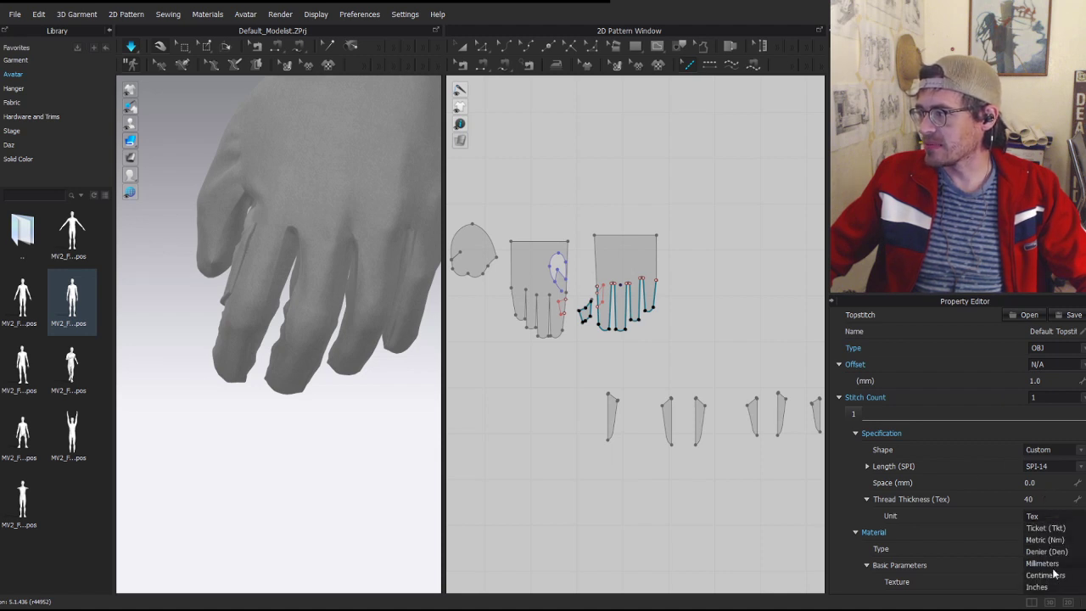
left_click(997, 528)
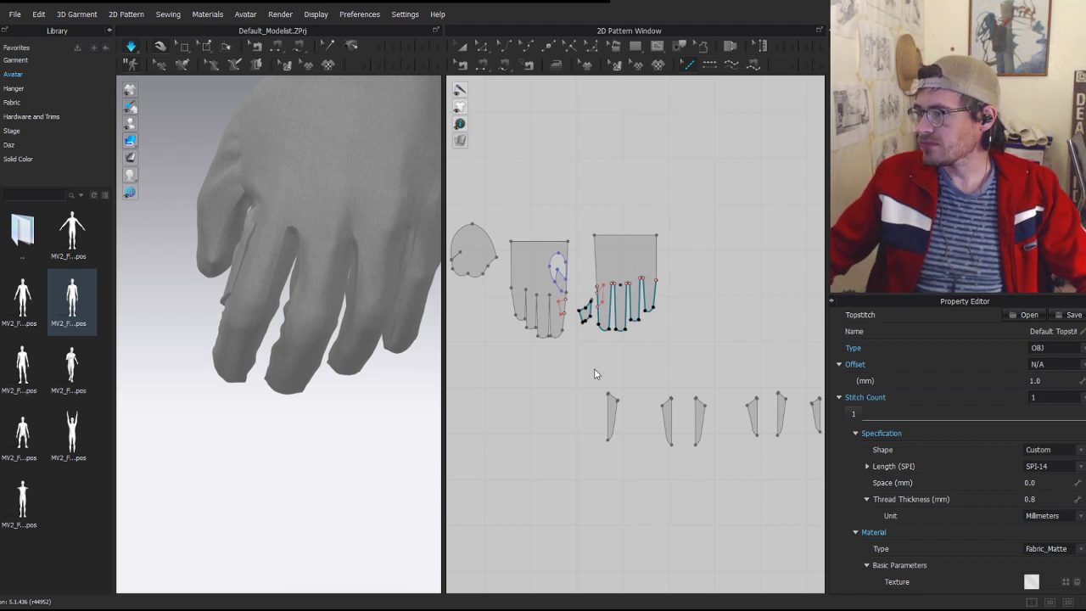
- Topstitch the curved inner line at the index fingertip of the back-of-hand piece and check it on the 3D glove
scroll(595, 289, "up", 5)
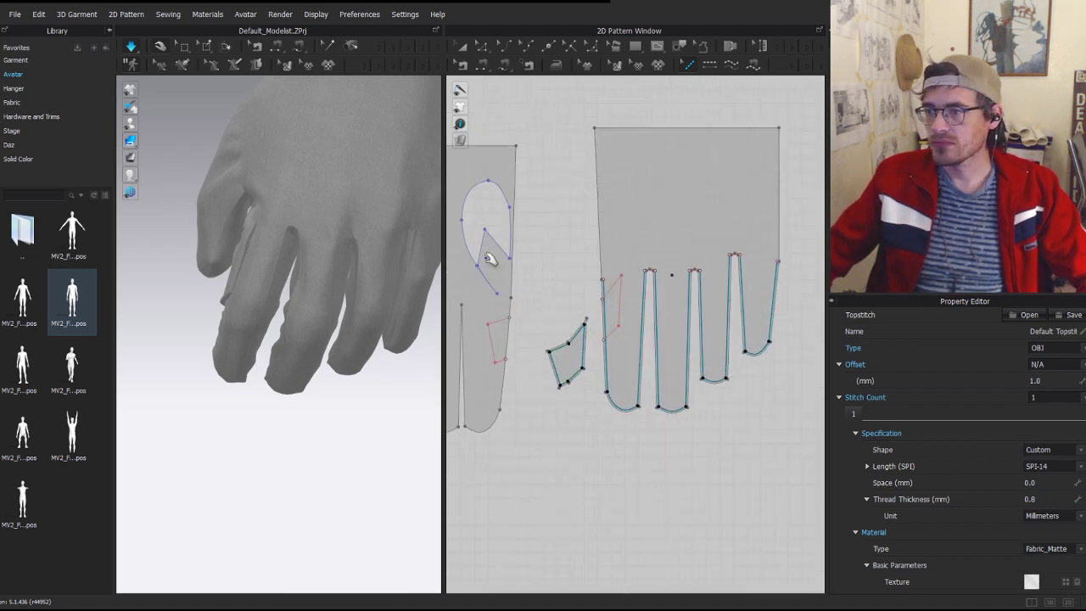
scroll(653, 365, "up", 3)
left_click(712, 66)
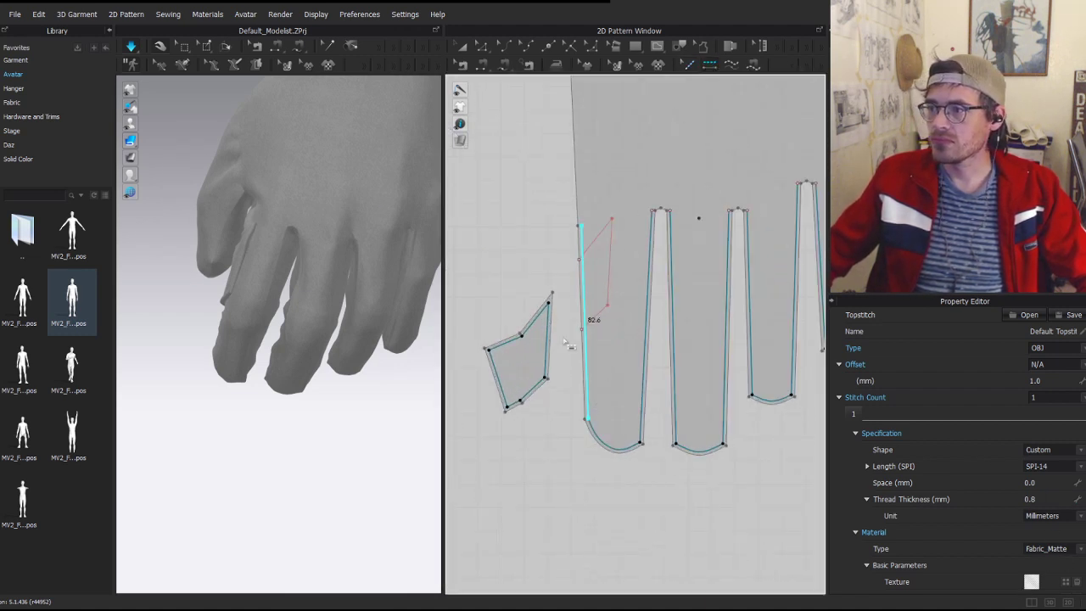
left_click(604, 442)
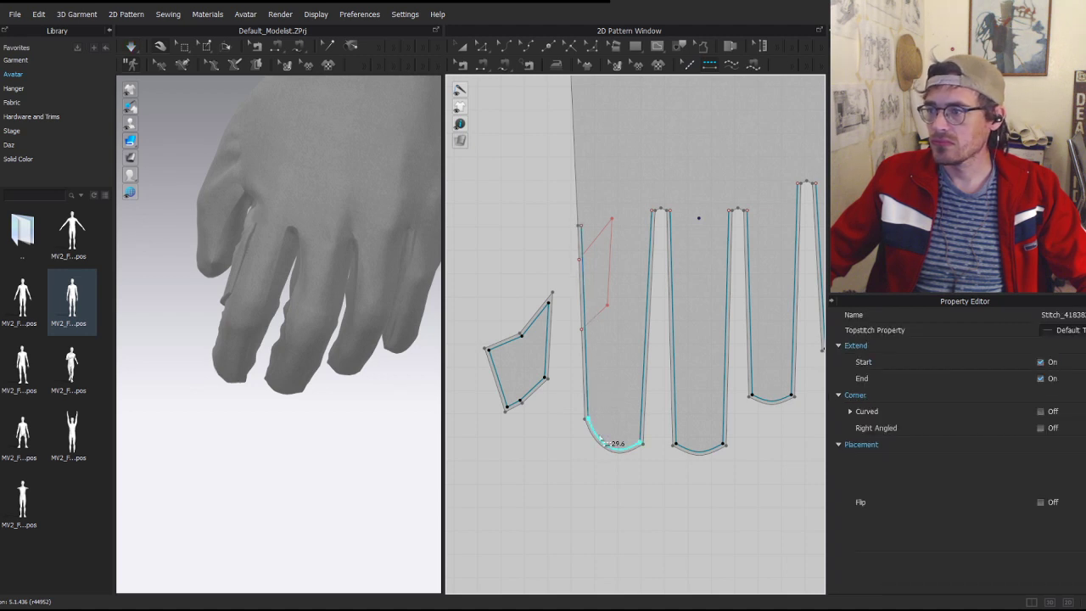
scroll(278, 329, "up", 2)
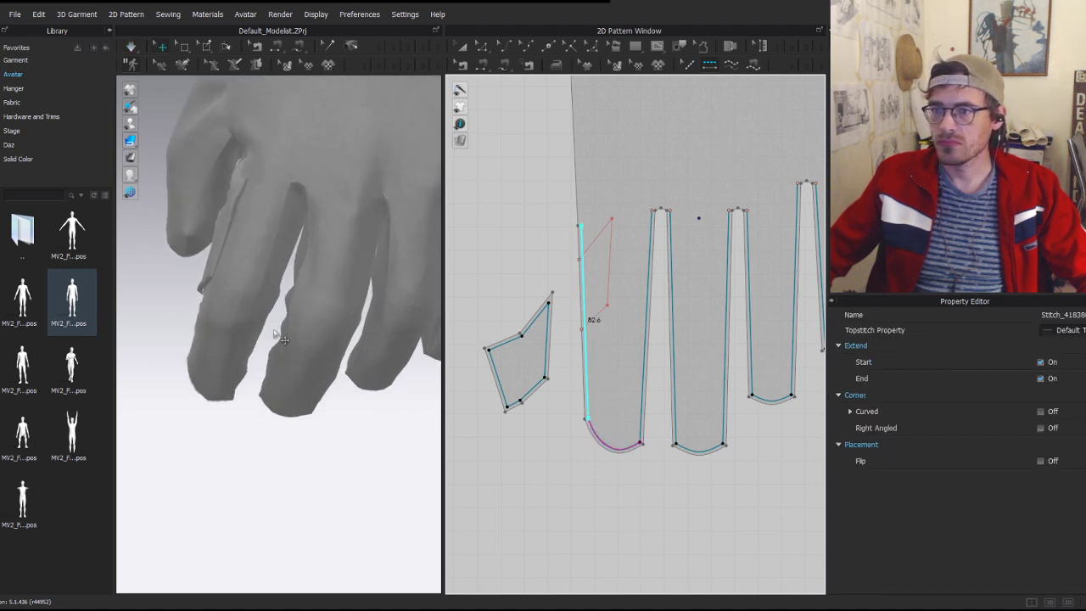
right_click_drag(279, 331, 353, 218)
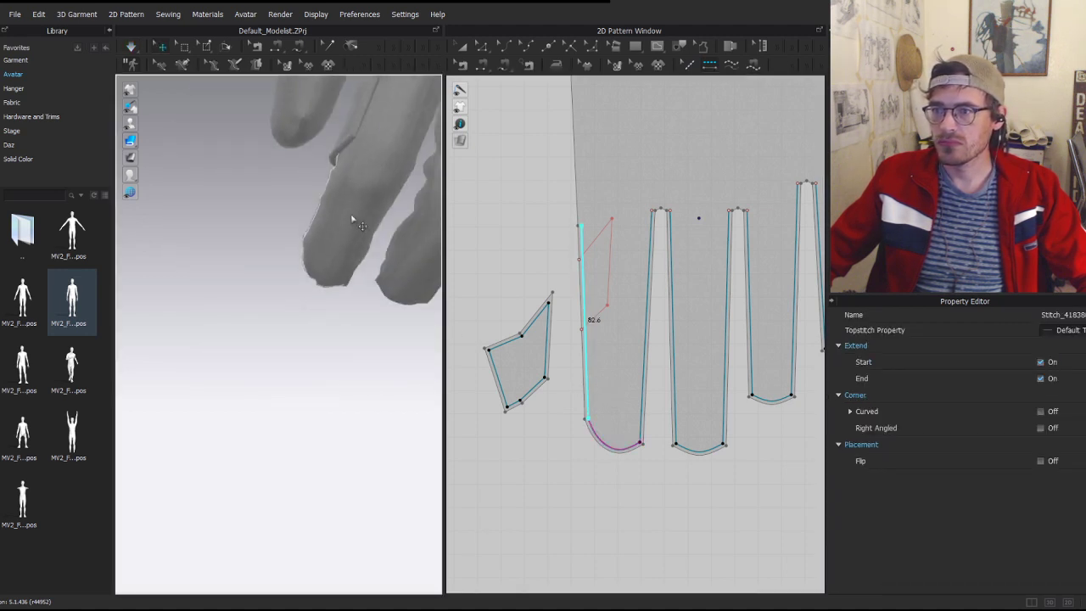
- Topstitch the inner lines along the sides and tips of the middle and ring fingers, plus the index finger's side
left_click(651, 414)
left_click(682, 418)
left_click(701, 452)
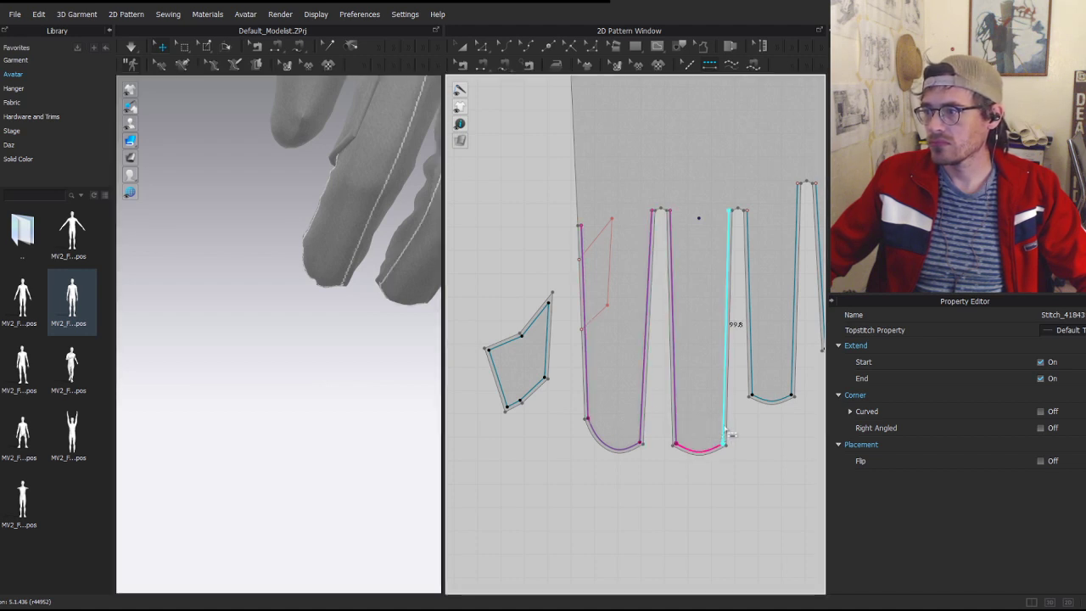
left_click(733, 365)
left_click(752, 376)
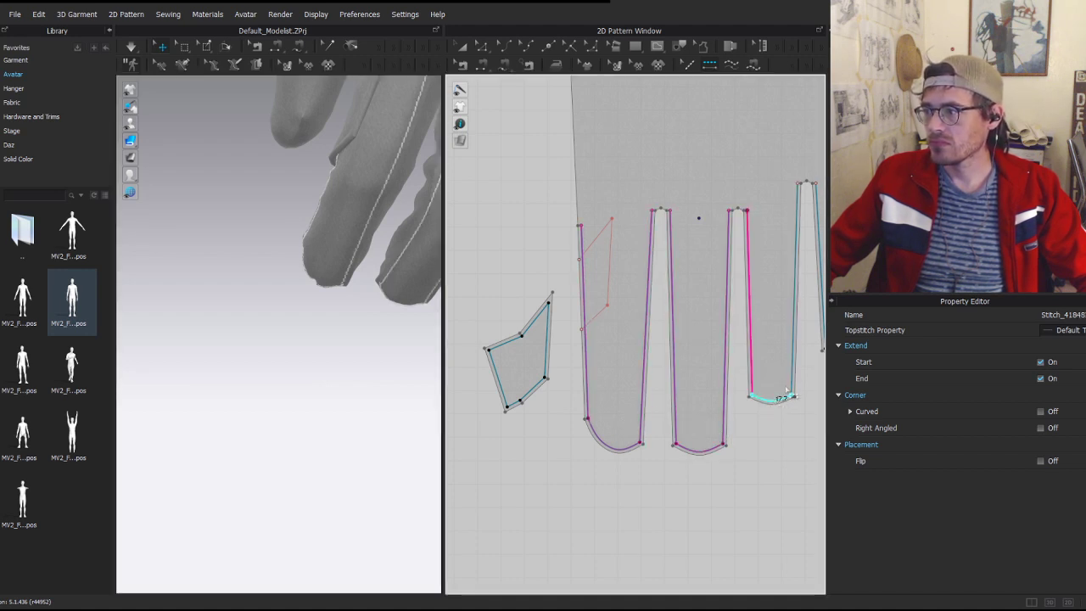
left_click(779, 403)
left_click(774, 358)
- Topstitch the little finger's lines along its inner side, tip and outer side
middle_click_drag(746, 274, 594, 282)
left_click(677, 296)
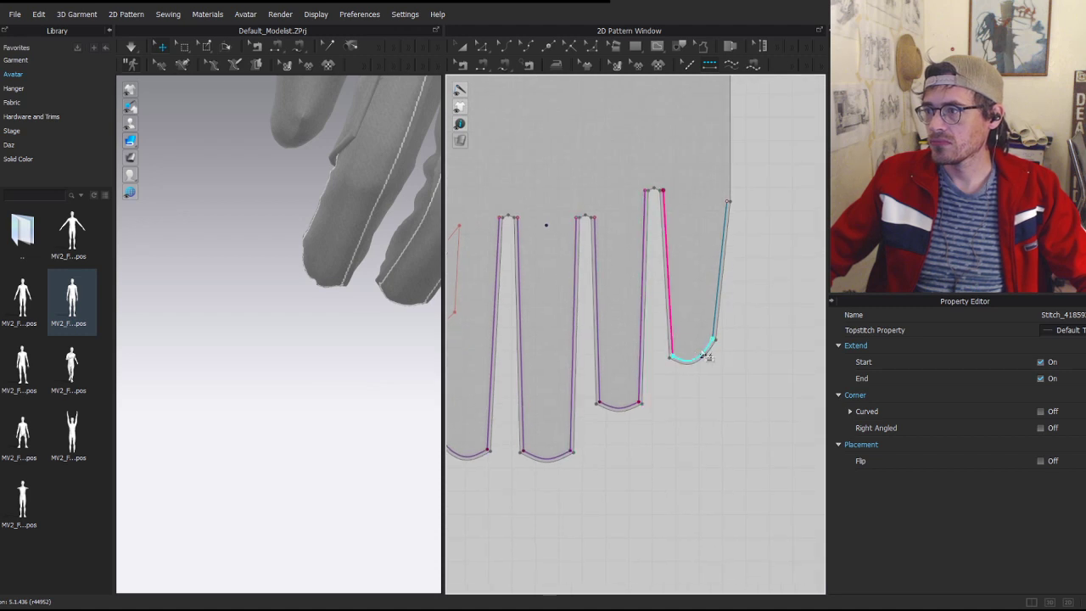
left_click(715, 331)
left_click(722, 265)
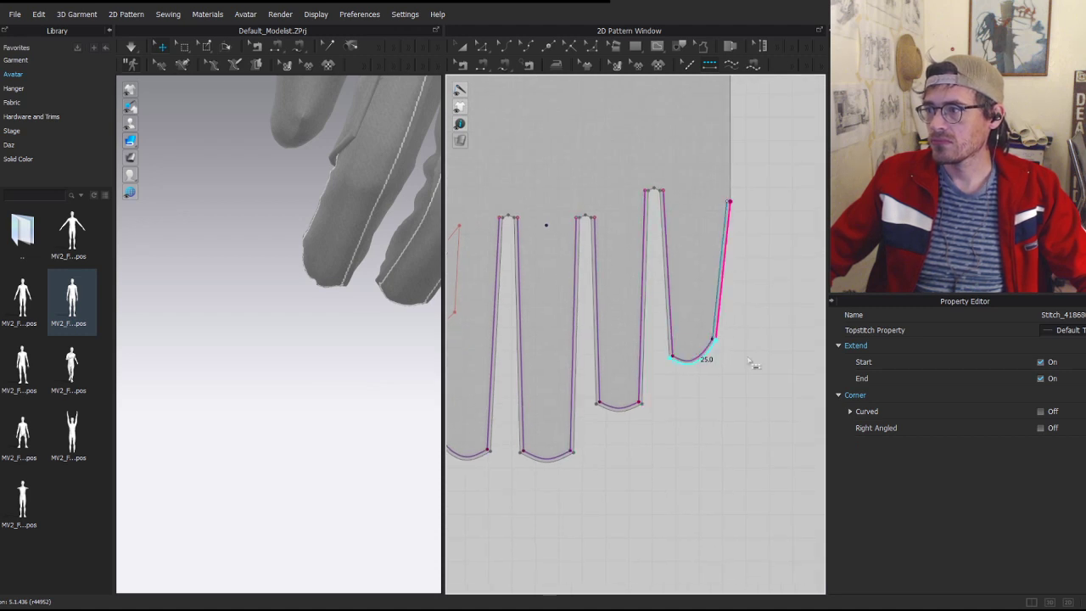
left_click(714, 320)
- Examine the topstitched glove from the back, the finger sides and the palm, checking the stitches and finger folds
left_click(254, 406)
scroll(320, 196, "down", 4)
key("a")
left_click(393, 171)
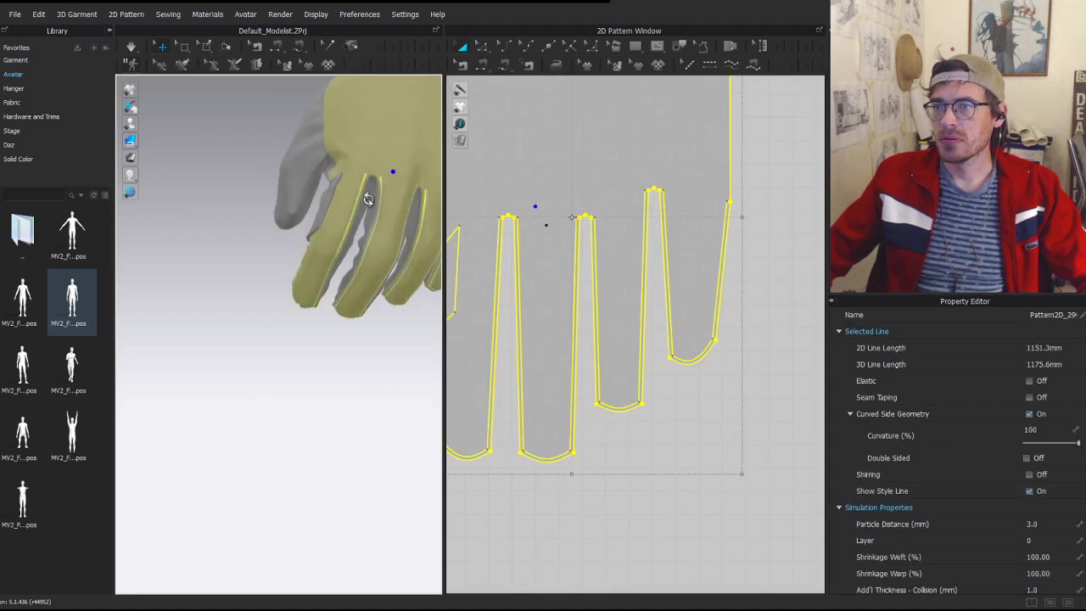
right_click_drag(368, 199, 356, 235)
key("z")
middle_click_drag(356, 236, 277, 322)
key("z")
right_click_drag(276, 322, 210, 316)
key("a")
middle_click_drag(303, 322, 172, 296)
left_click(180, 301)
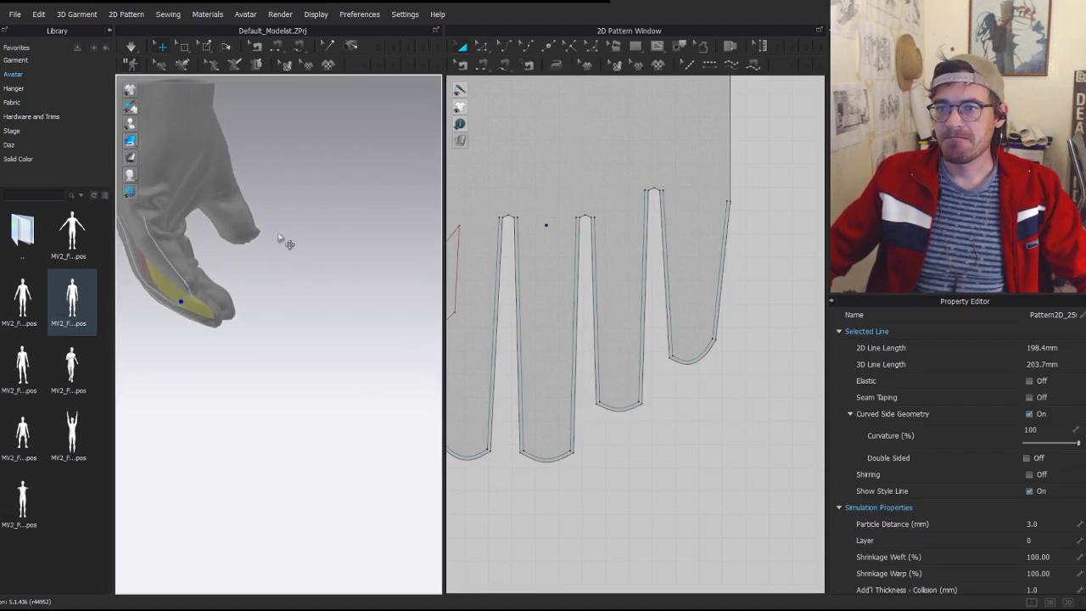
right_click_drag(278, 234, 180, 277)
key("a")
middle_click_drag(180, 278, 133, 310)
right_click_drag(324, 239, 404, 271)
middle_click_drag(340, 329, 127, 326)
left_click(273, 297)
right_click_drag(274, 297, 285, 325)
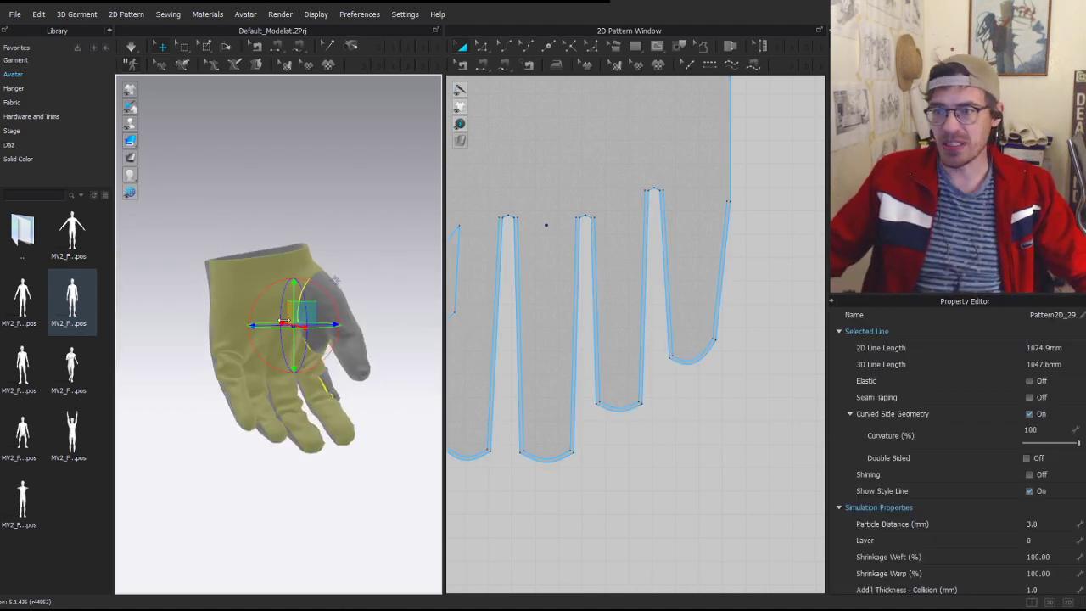
right_click_drag(337, 220, 34, 229)
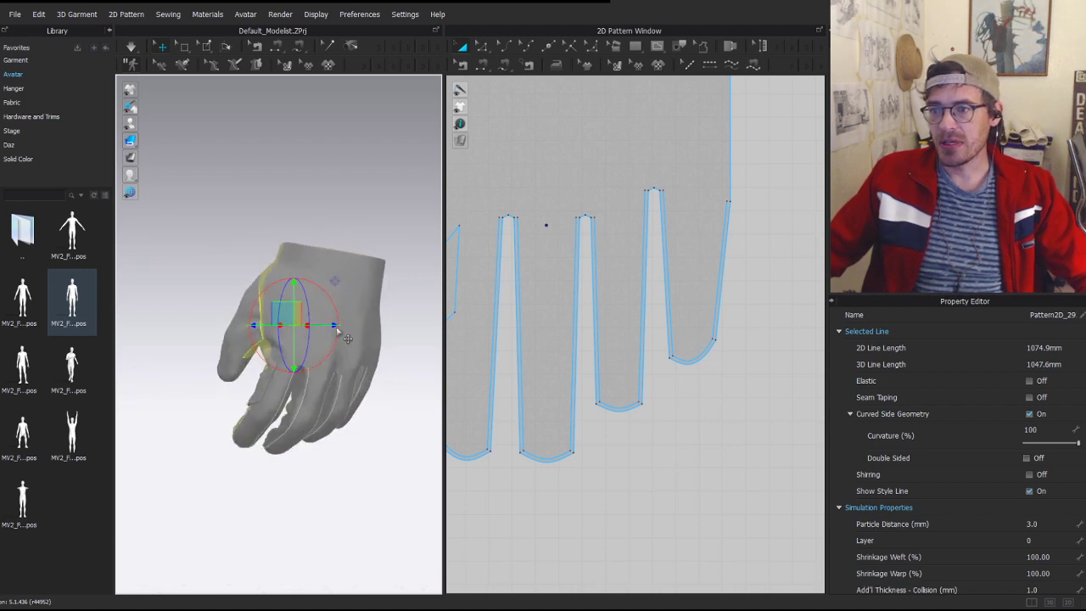
right_click_drag(337, 329, 235, 316)
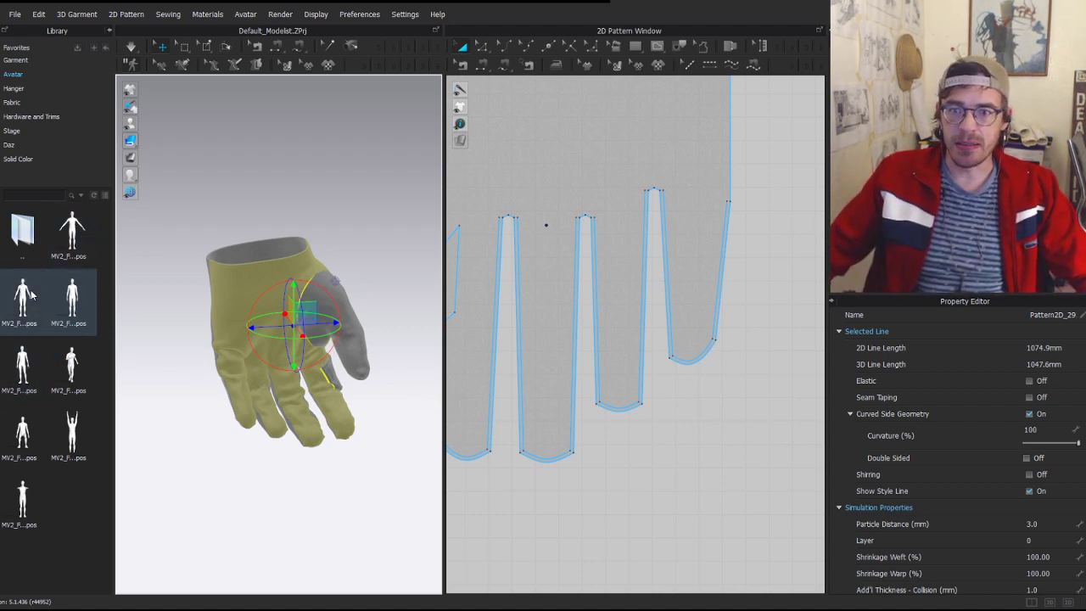
- Apply another standing avatar pose as Pose Only, aligned to the ground, and simulate the glove into it
double_click(29, 373)
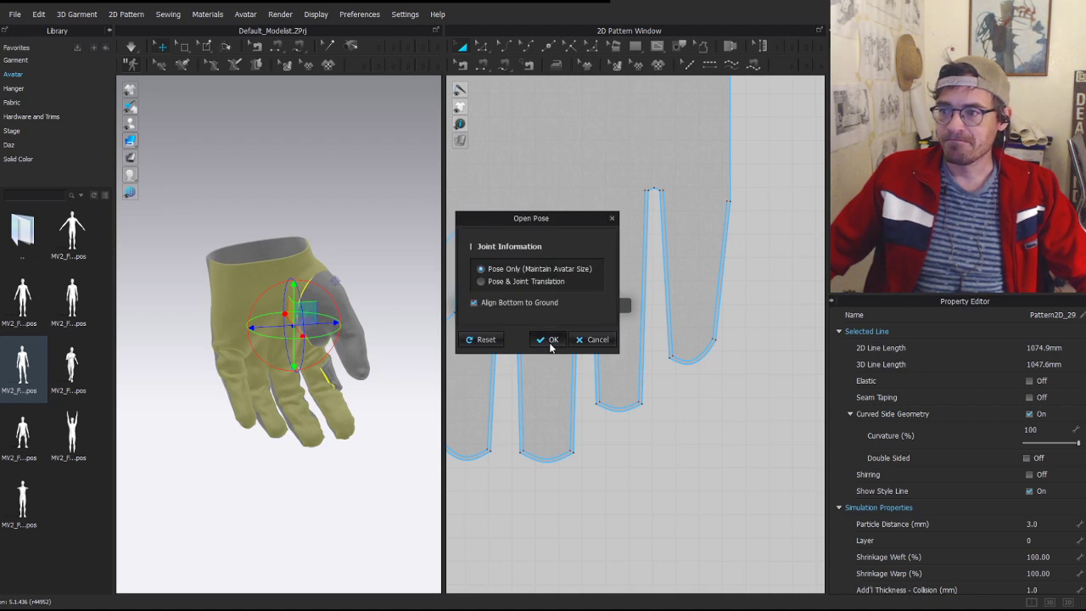
left_click(550, 340)
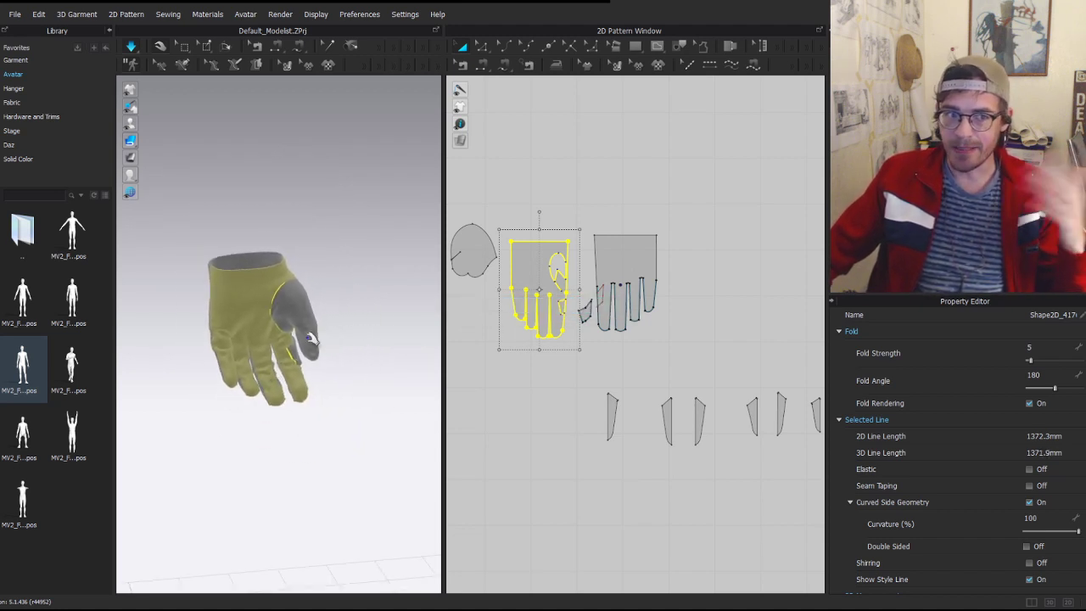
scroll(288, 367, "down", 3)
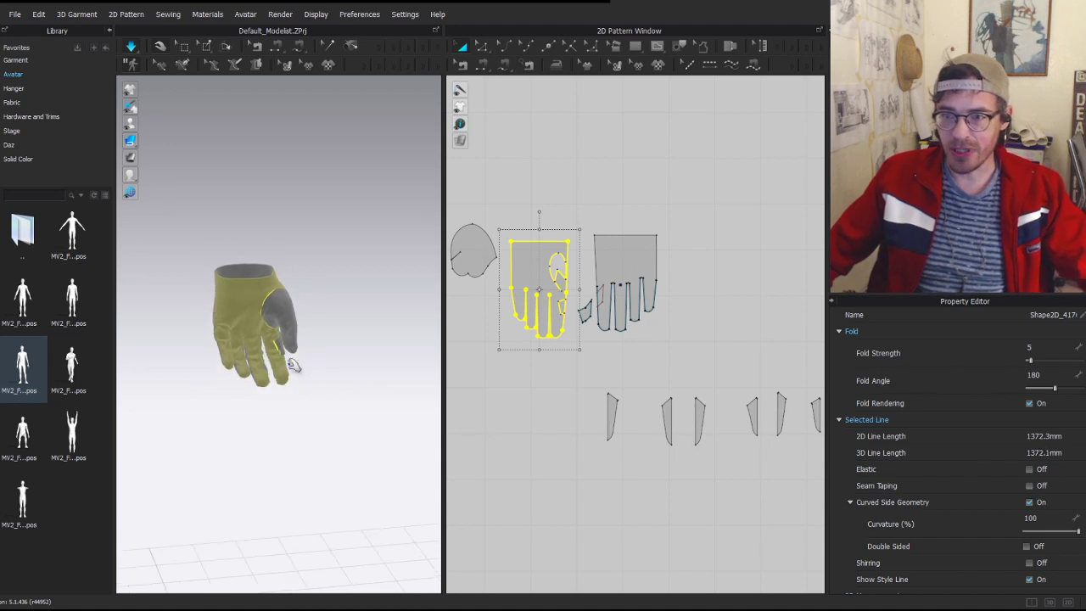
- Tug the thumb piece and a fingertip while simulating, inspect the back of the glove, and stop the simulation
left_click_drag(275, 321, 347, 287)
right_click_drag(347, 287, 213, 287)
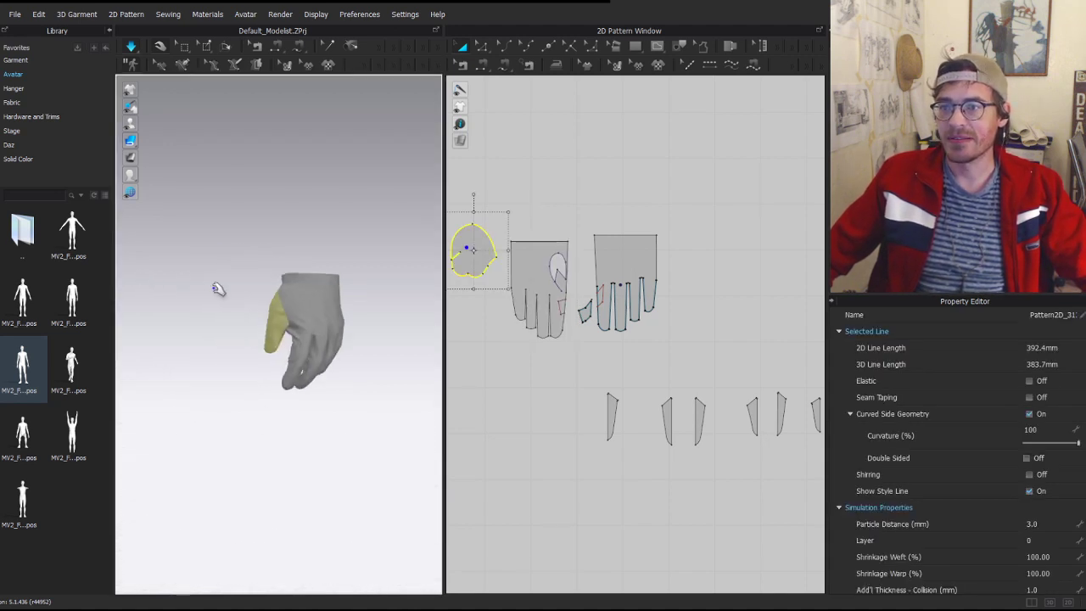
right_click_drag(365, 333, 320, 294)
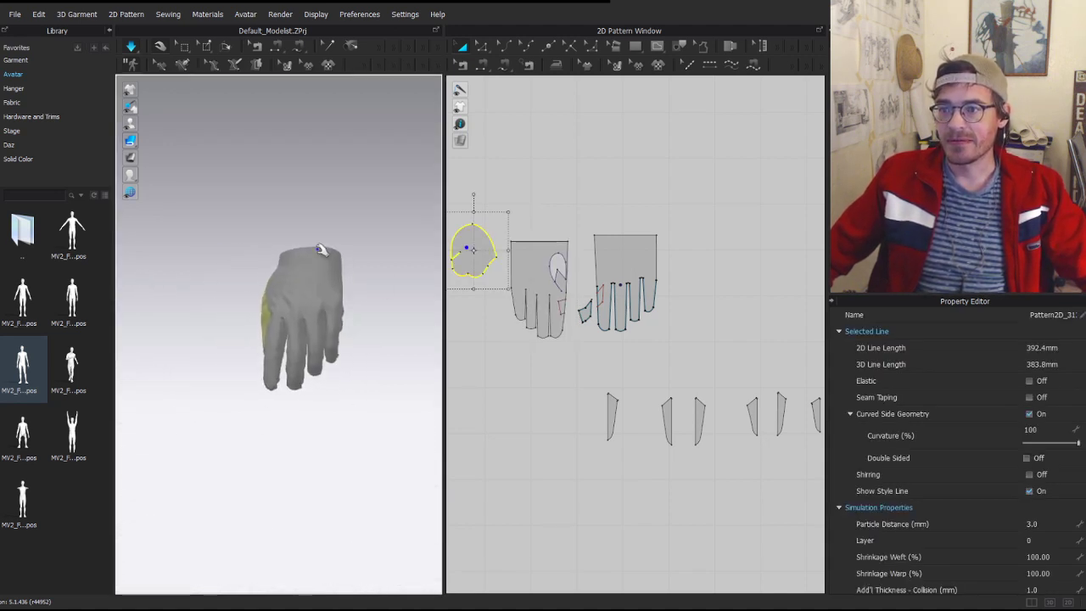
left_click_drag(296, 388, 329, 357)
scroll(335, 356, "up", 3)
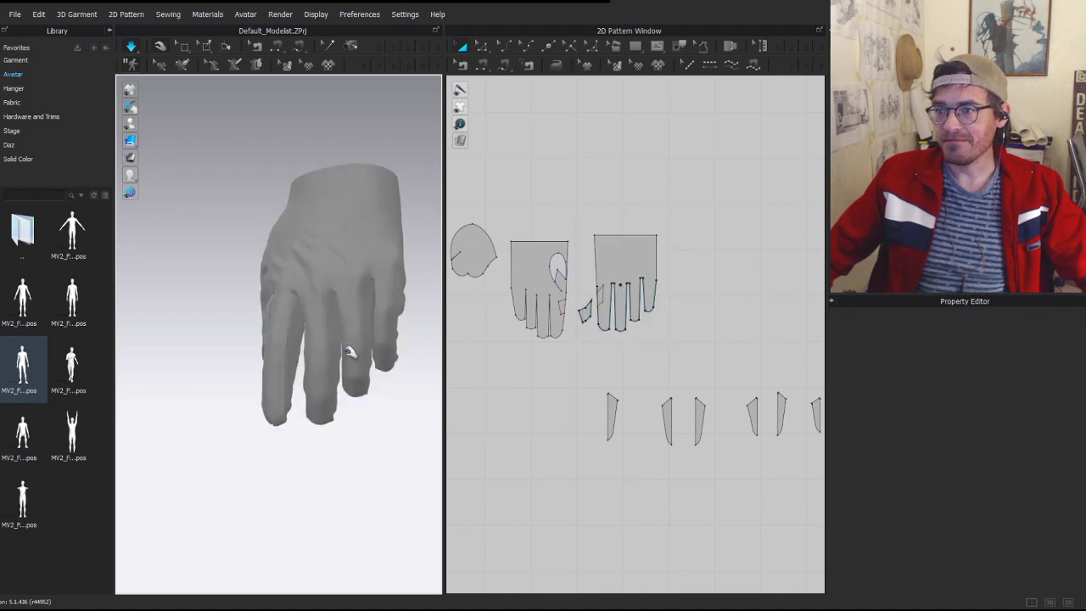
key("space")
middle_click_drag(332, 441, 333, 451)
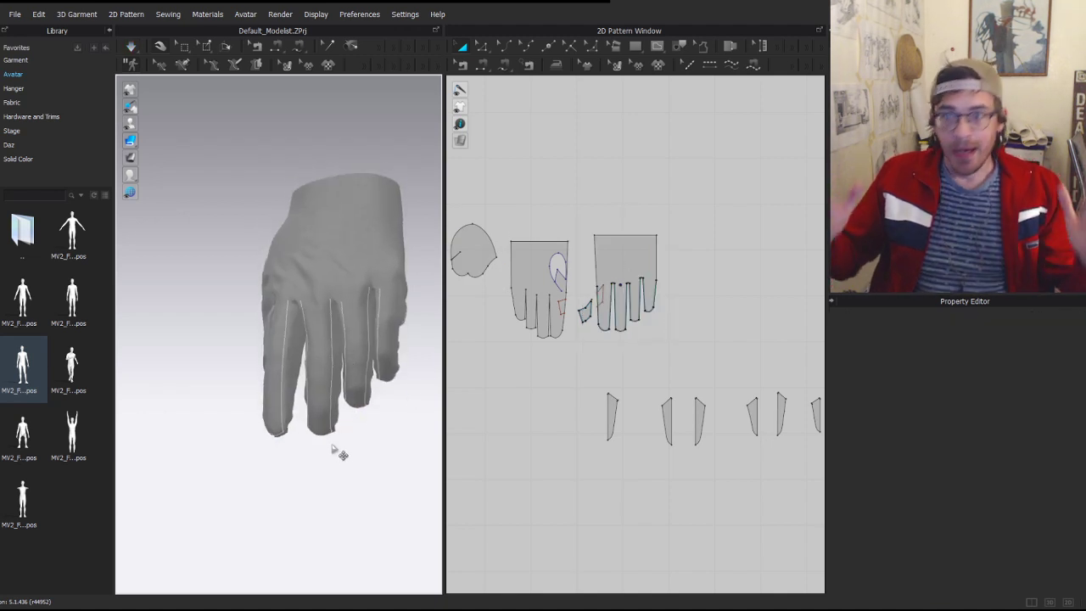